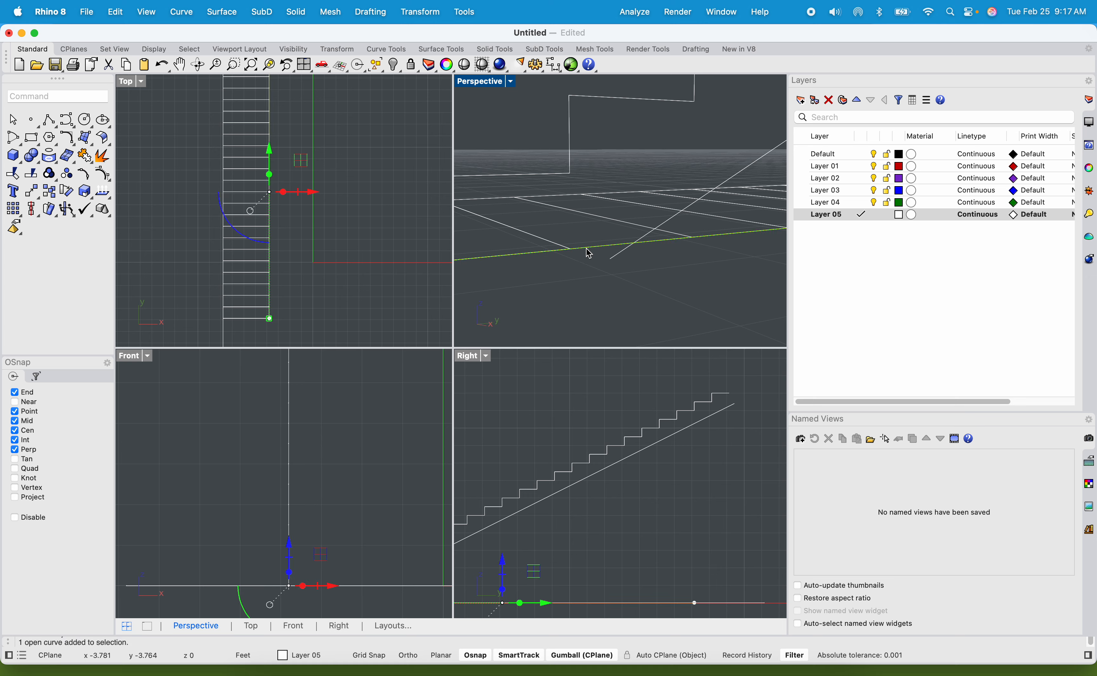
Trim the sloped line's overhang past the ground line at the foot of the stairs.
scroll(588, 252, "down", 5)
right_click_drag(574, 276, 571, 286)
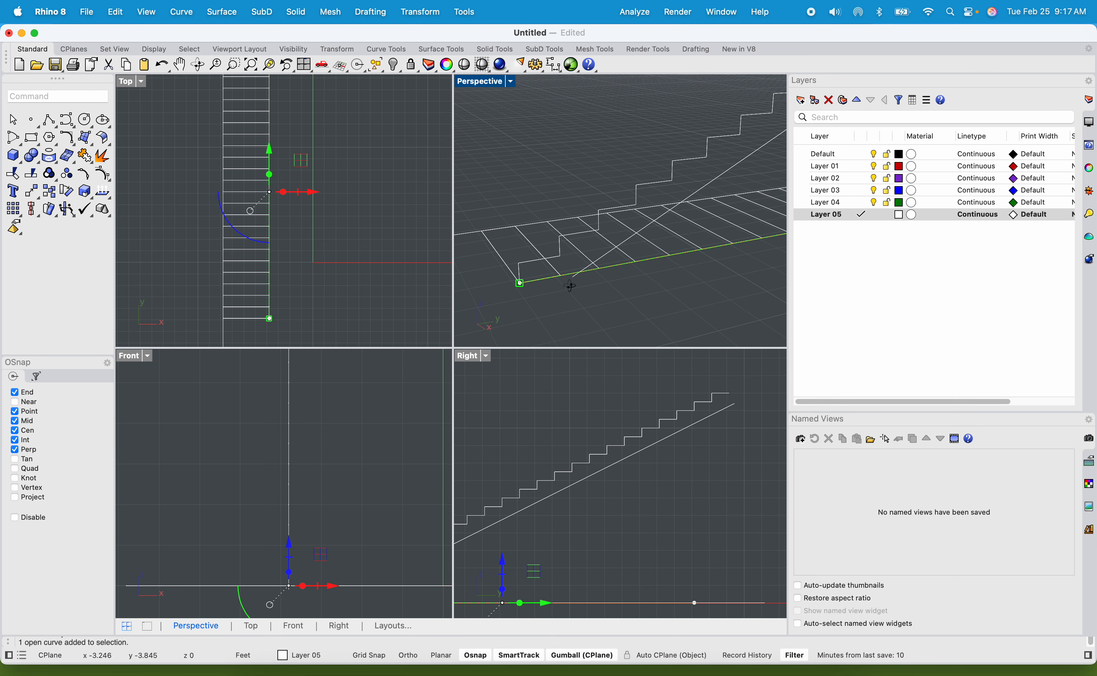
scroll(579, 283, "up", 5)
left_click_drag(592, 276, 545, 220)
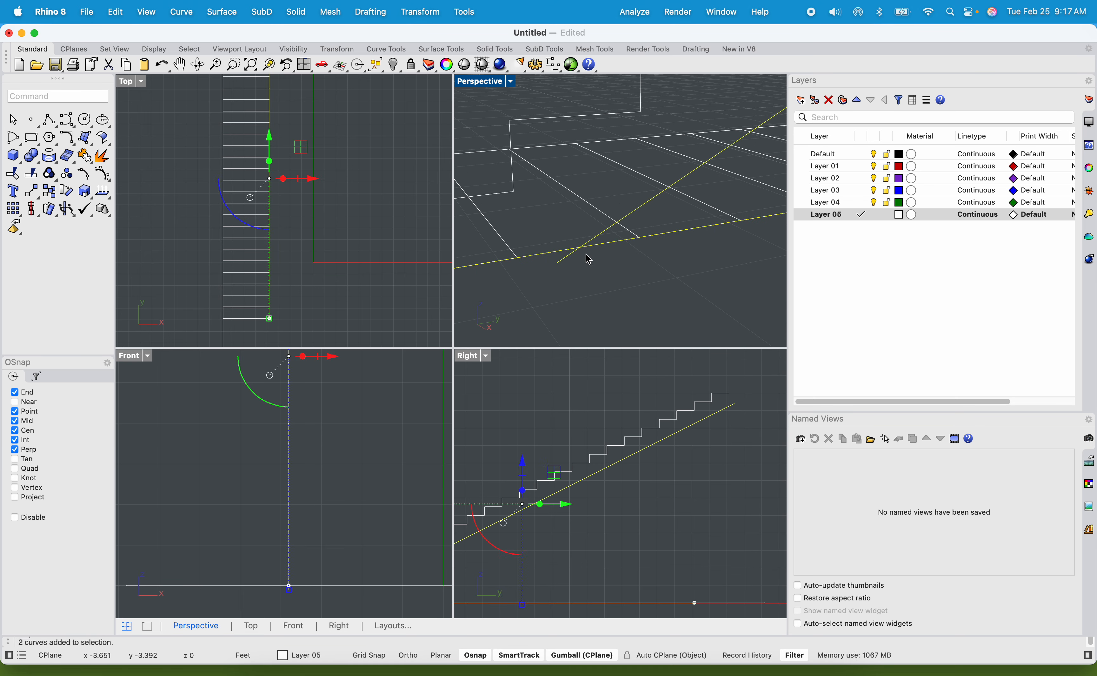
type("Trim")
key("Return")
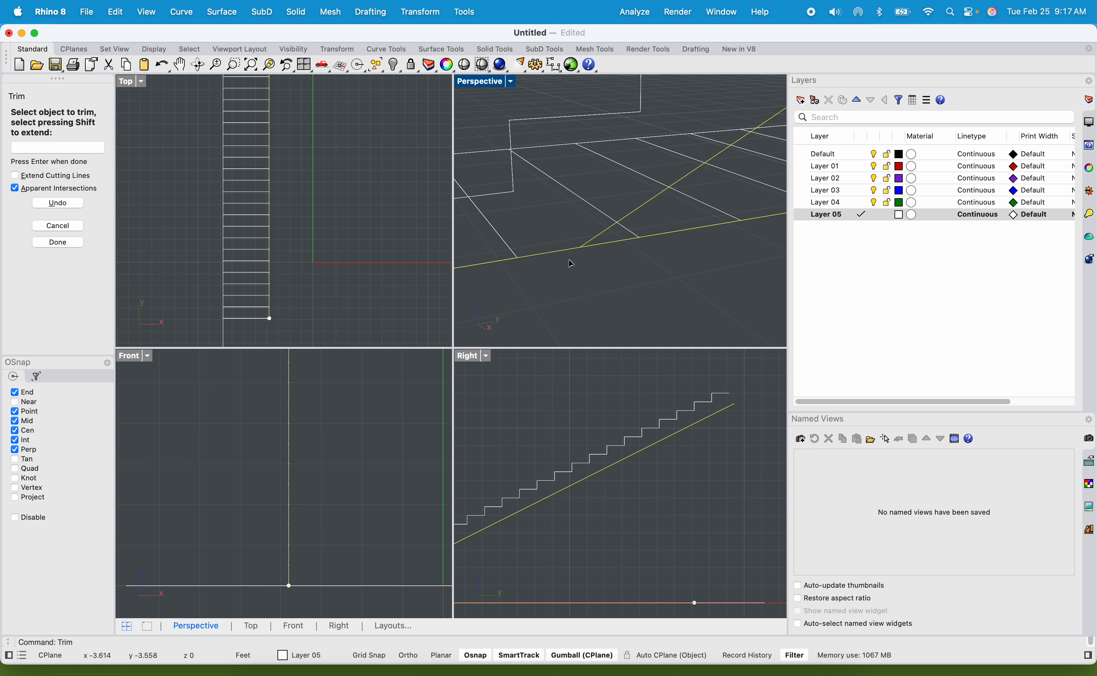
right_click_drag(571, 264, 558, 274)
key("Escape")
scroll(489, 263, "down", 10)
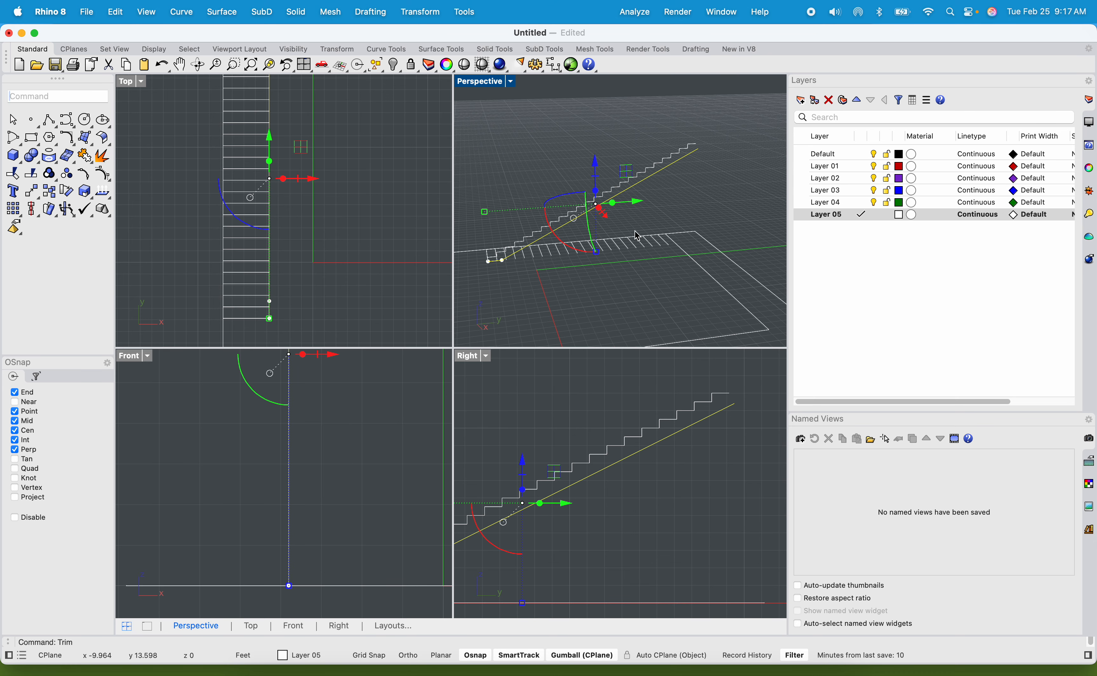
Draw a vertical line from the end of the top tread down past the sloped line.
scroll(715, 140, "up", 10)
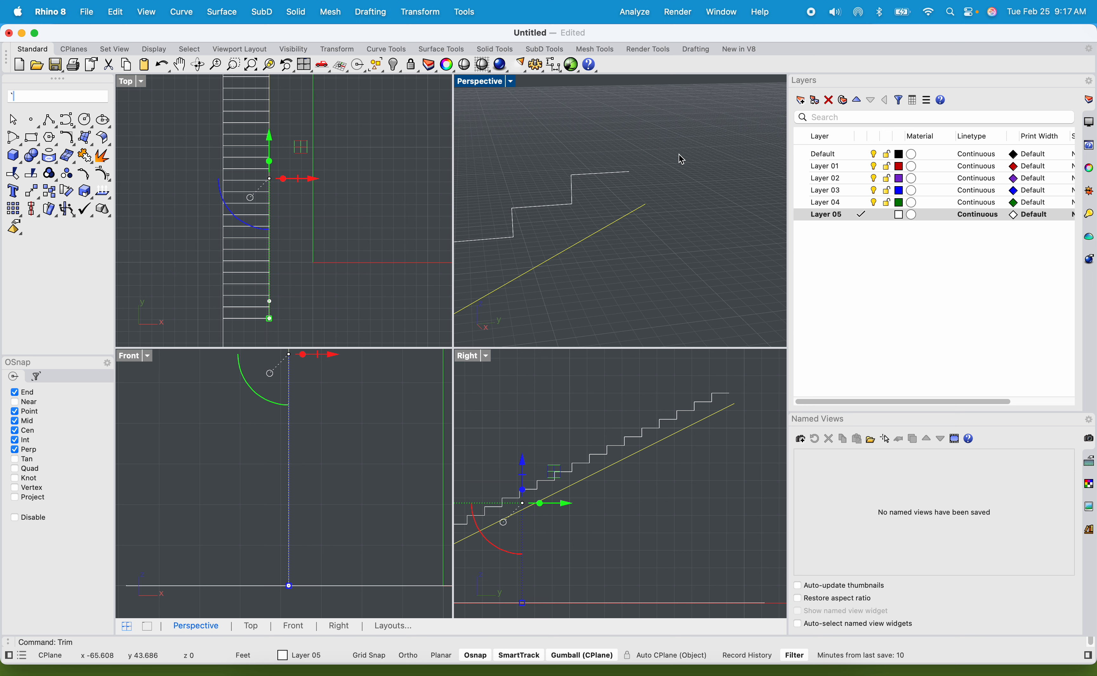
type("line")
key("Return")
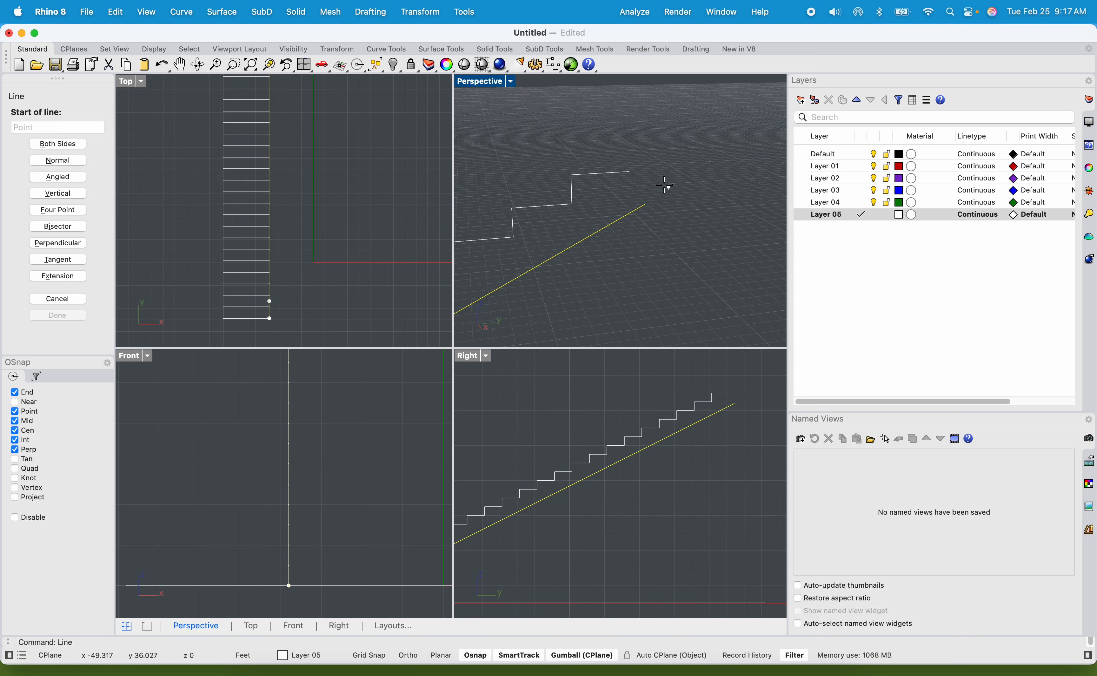
left_click(630, 172)
left_click(629, 243)
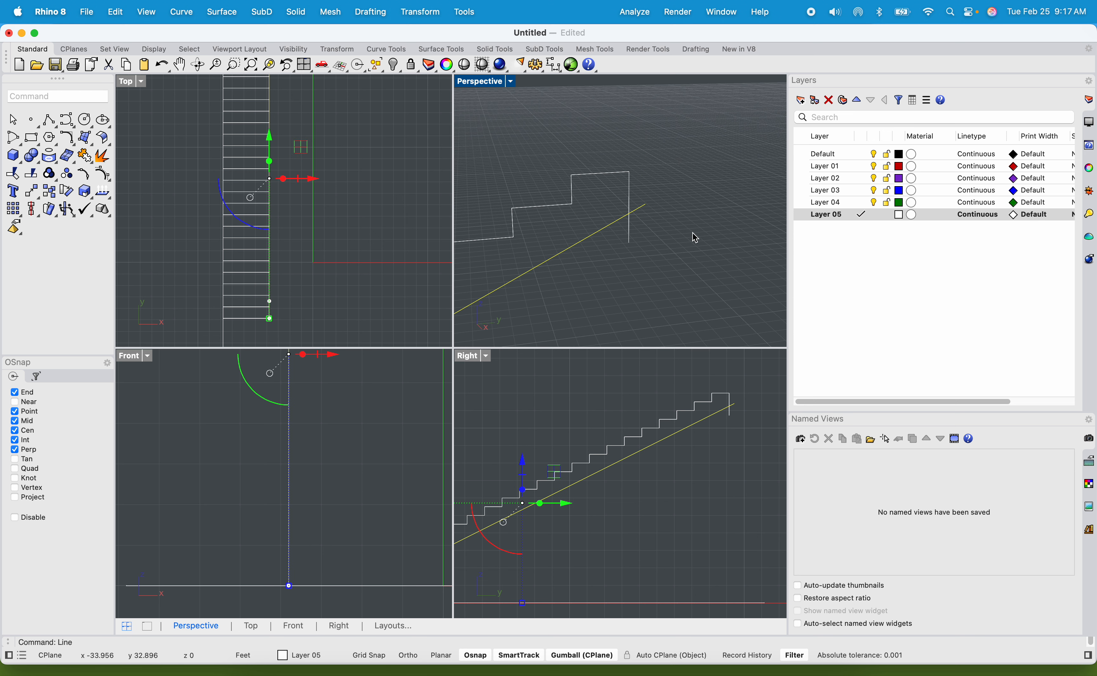
Trim the overhanging ends of the sloped line and the vertical line where they cross at the top of the stairs.
left_click(671, 243)
left_click_drag(611, 192, 610, 192)
type("trim")
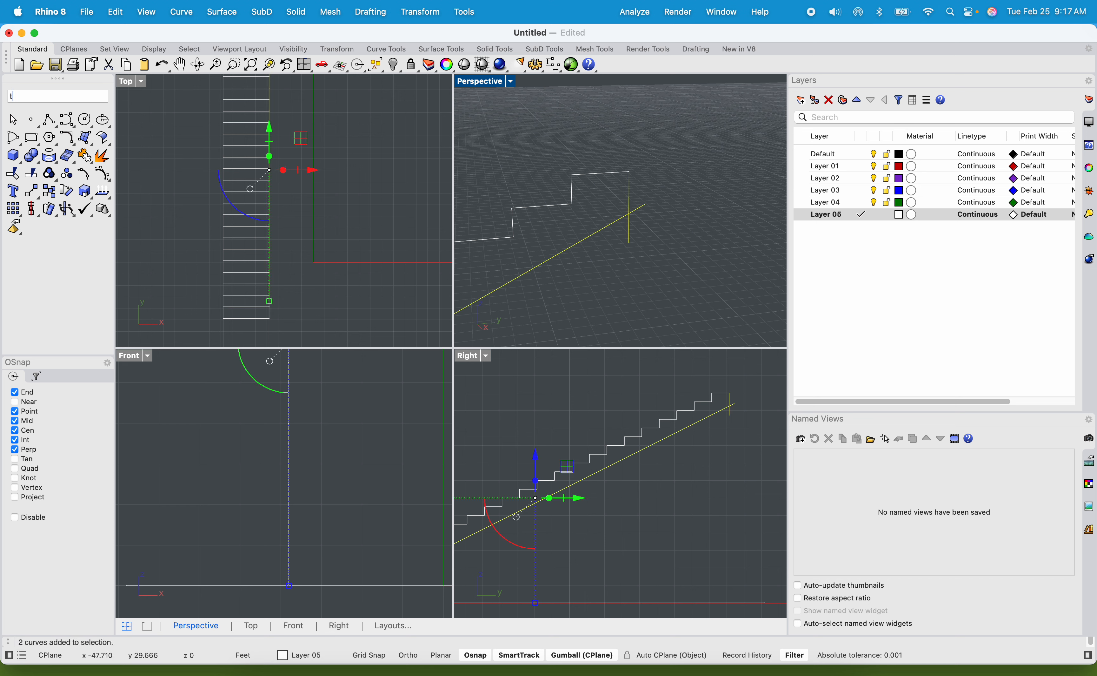
key("Return")
left_click(641, 185)
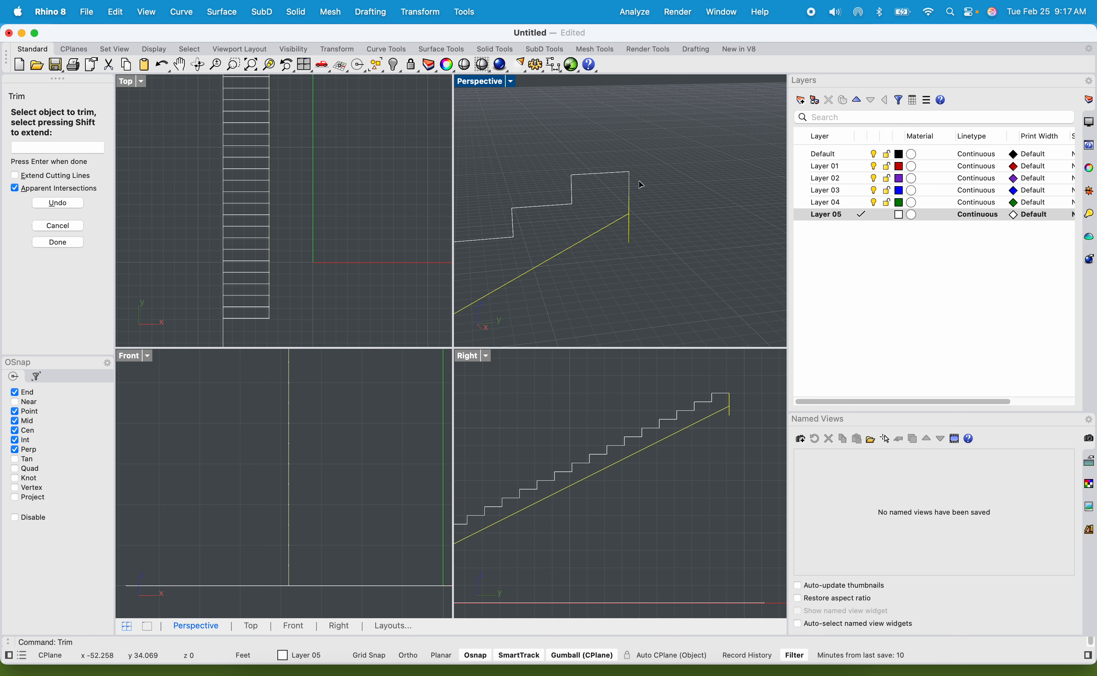
left_click(626, 238)
scroll(634, 236, "down", 5)
key("Return")
Join the upper stair curves with the vertical line and the sloped line.
left_click(648, 249)
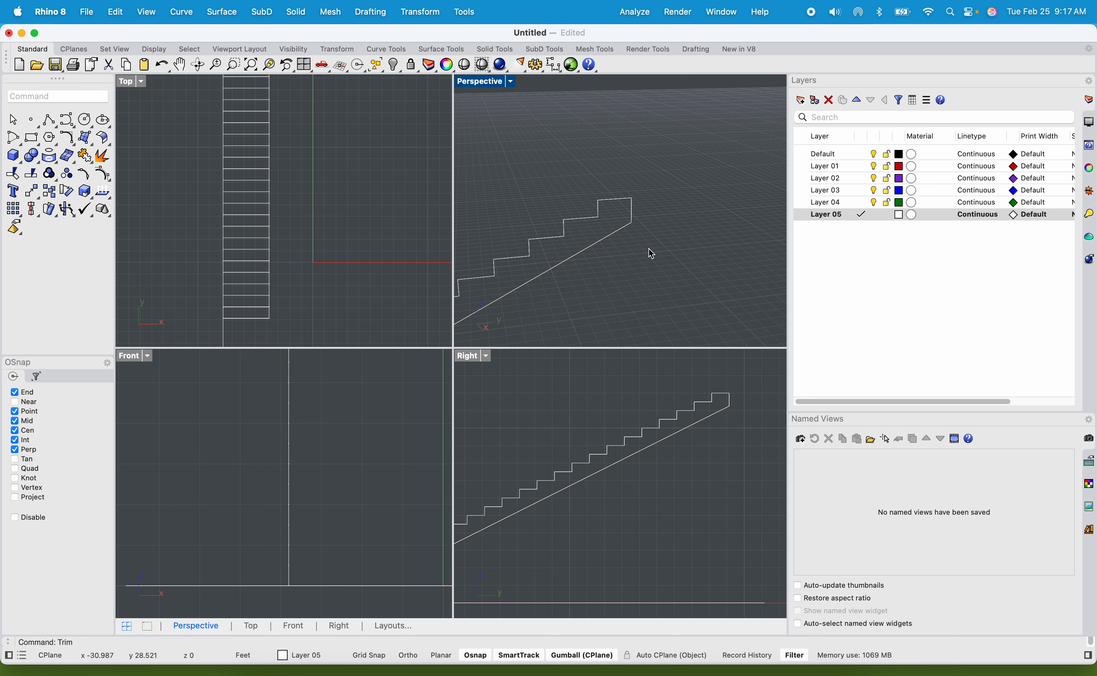
left_click_drag(509, 155, 507, 155)
type("join")
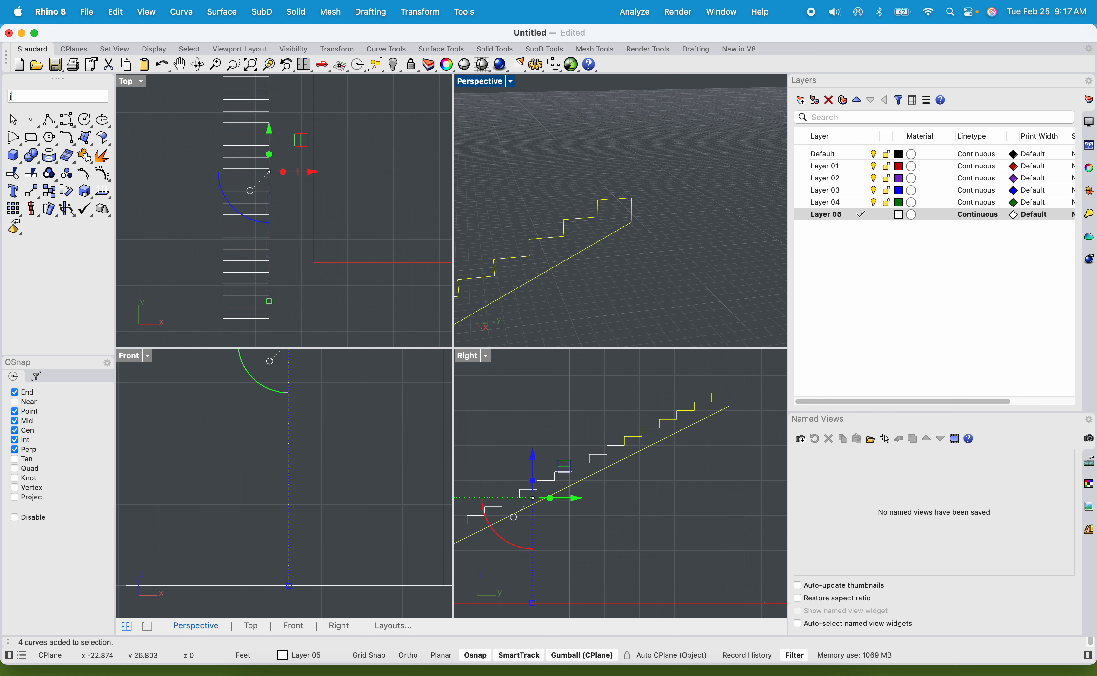
key("Return")
scroll(564, 187, "down", 2)
scroll(562, 183, "down", 5)
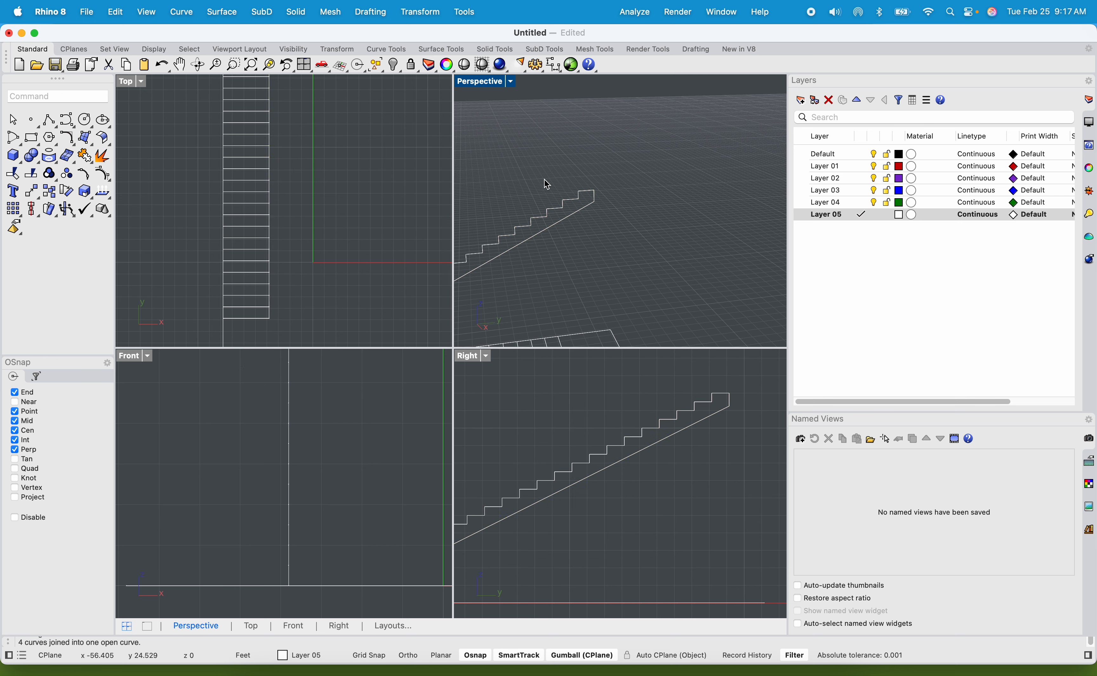
Examine the joined stair curve in the enlarged Perspective view to find where its segments are still disconnected.
left_click(679, 177)
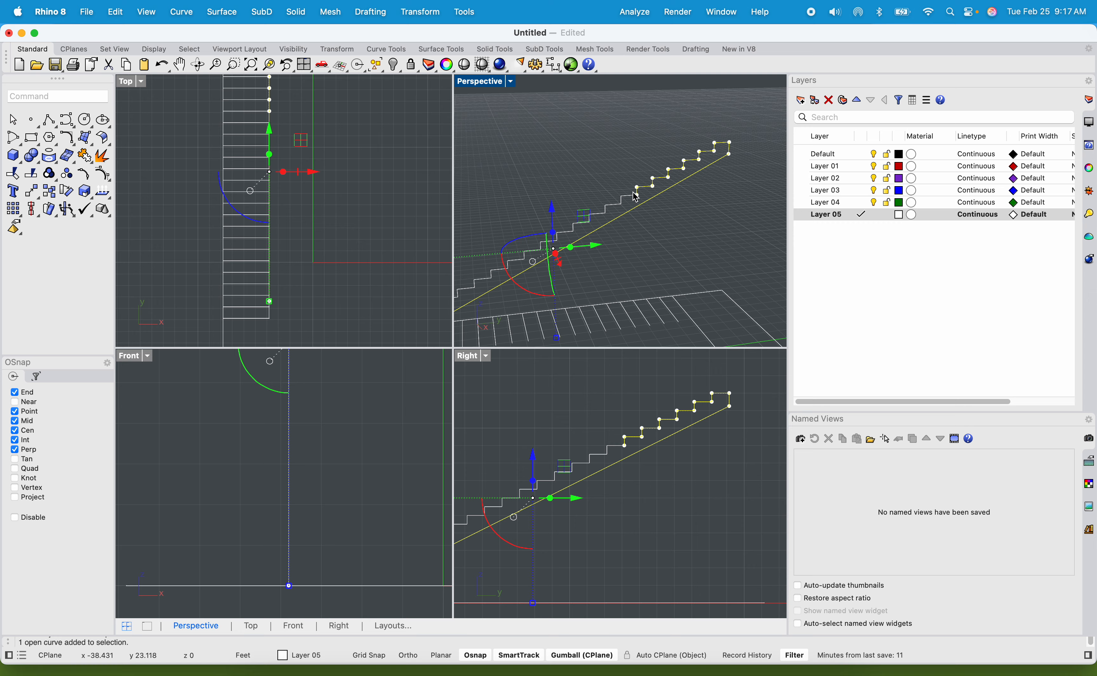
scroll(644, 189, "up", 3)
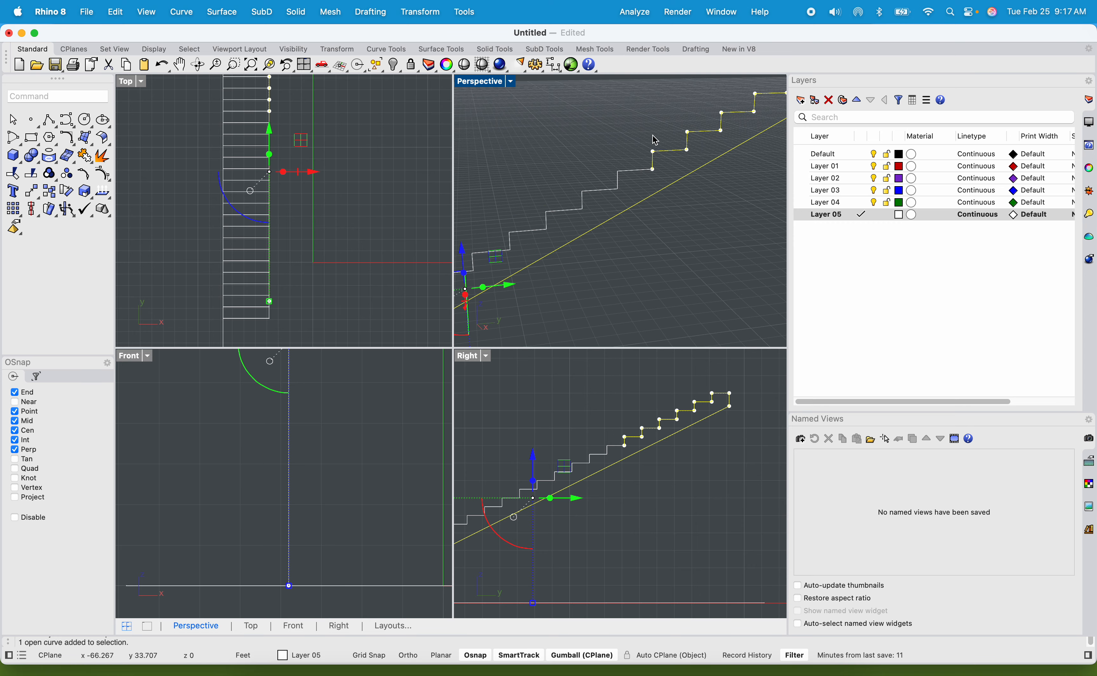
double_click(498, 85)
scroll(539, 244, "down", 5)
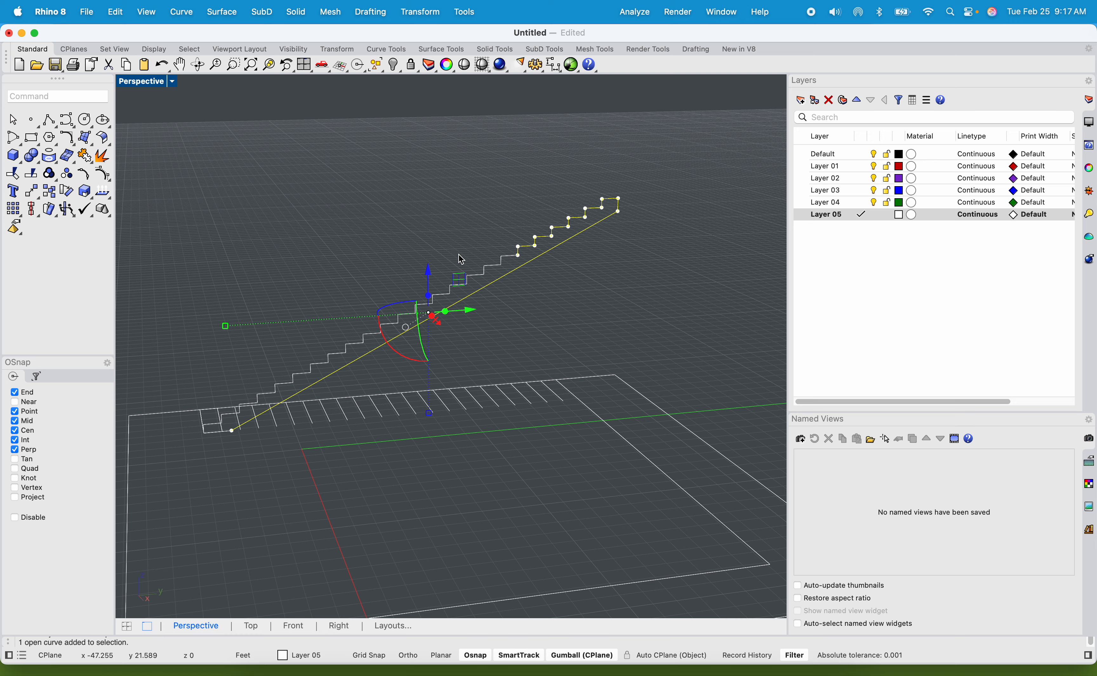
scroll(532, 216, "up", 10)
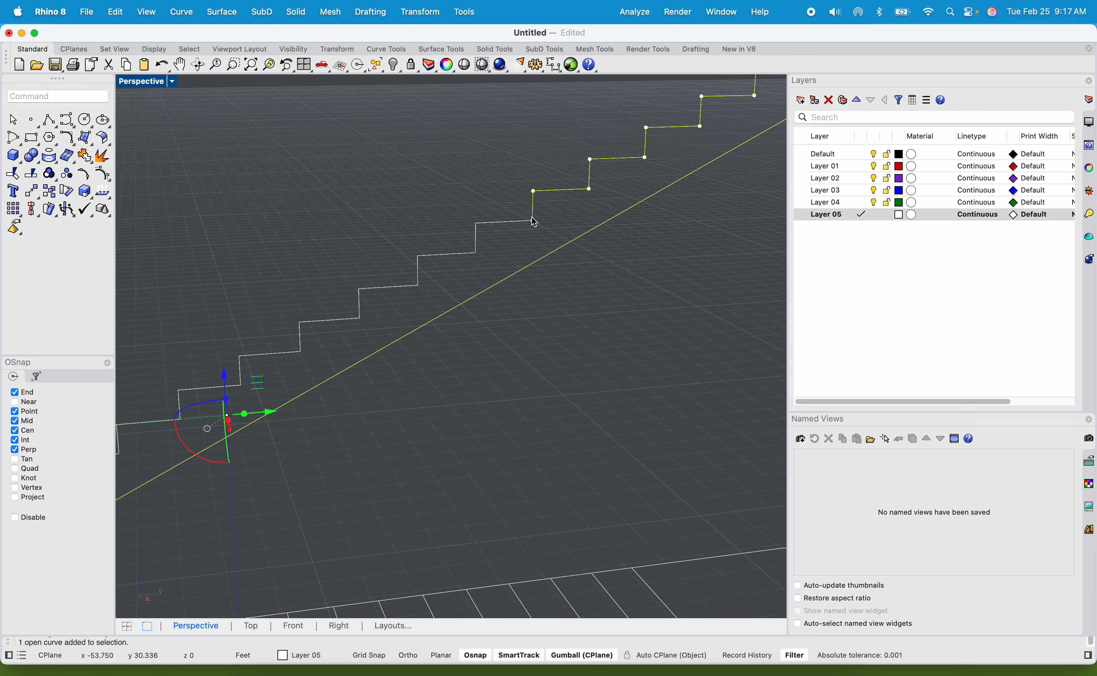
scroll(525, 219, "down", 12)
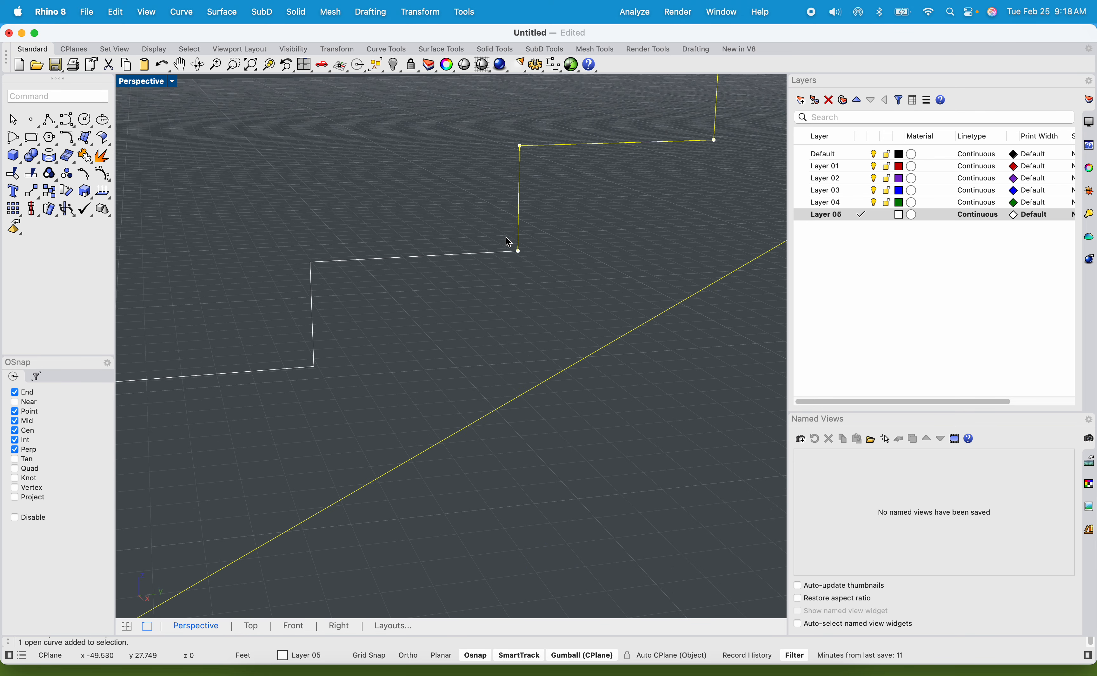
key("Escape")
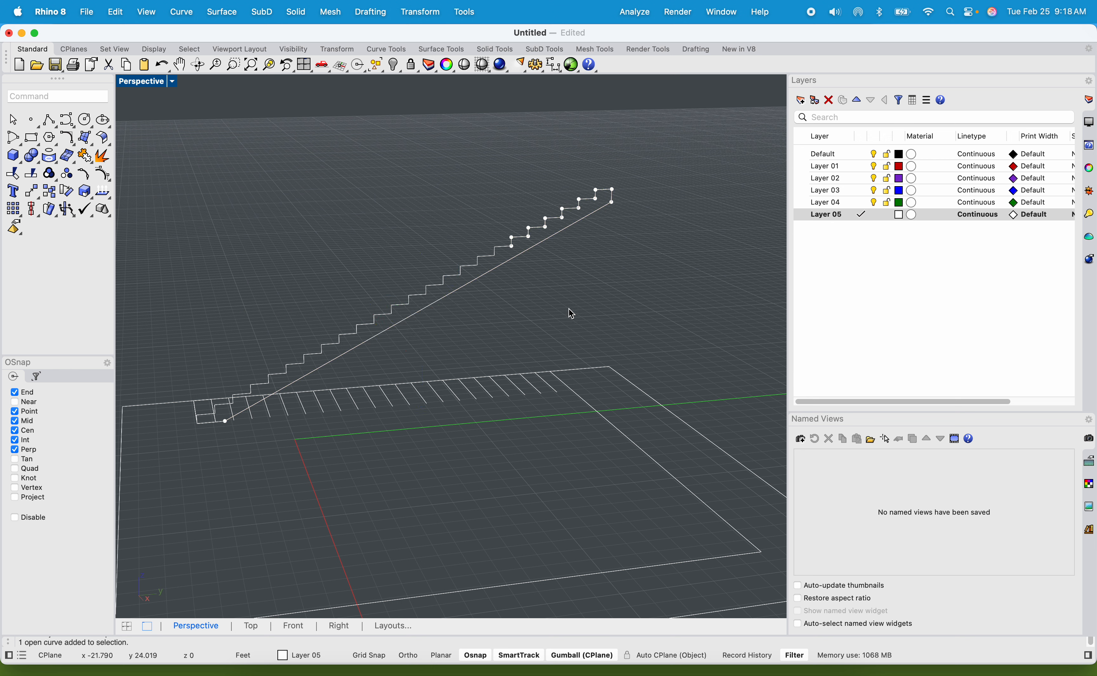
left_click_drag(326, 140, 326, 140)
key("Escape")
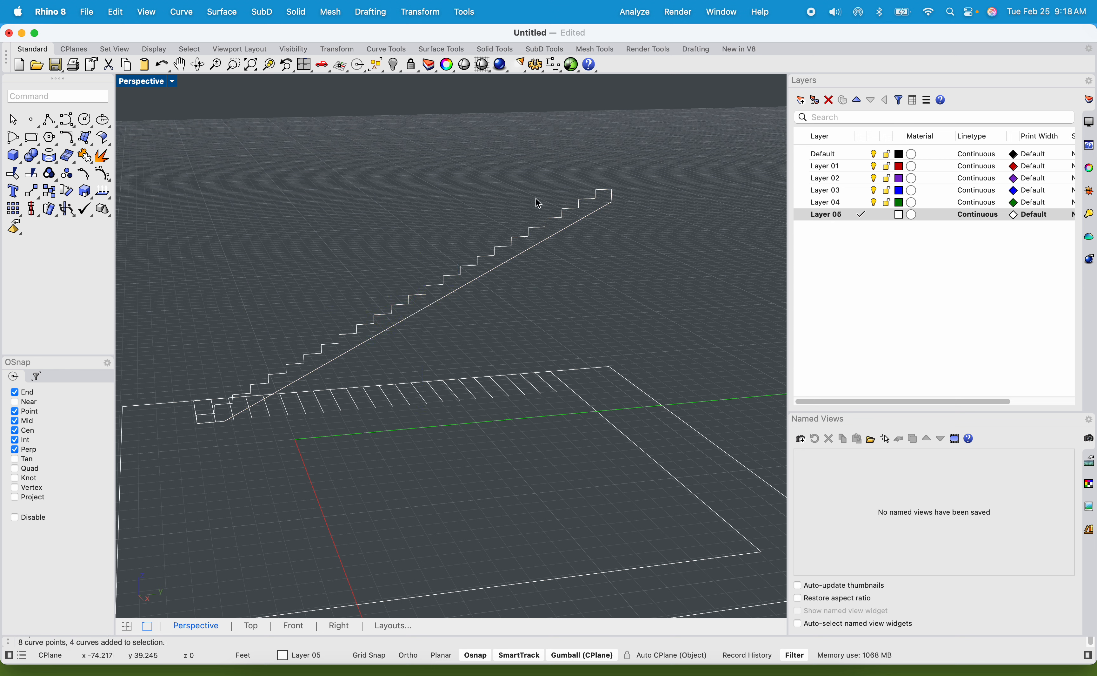
Select the upper stair outline with the adjoining middle step segments and join them.
left_click_drag(250, 157, 250, 157)
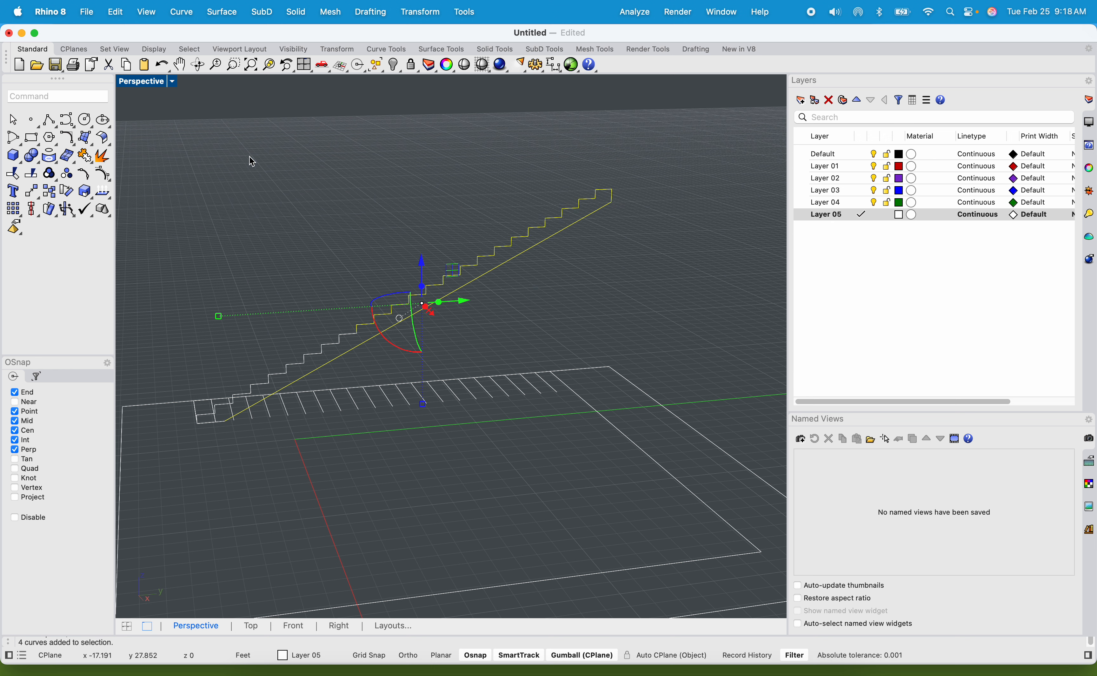
type("join")
key("Return")
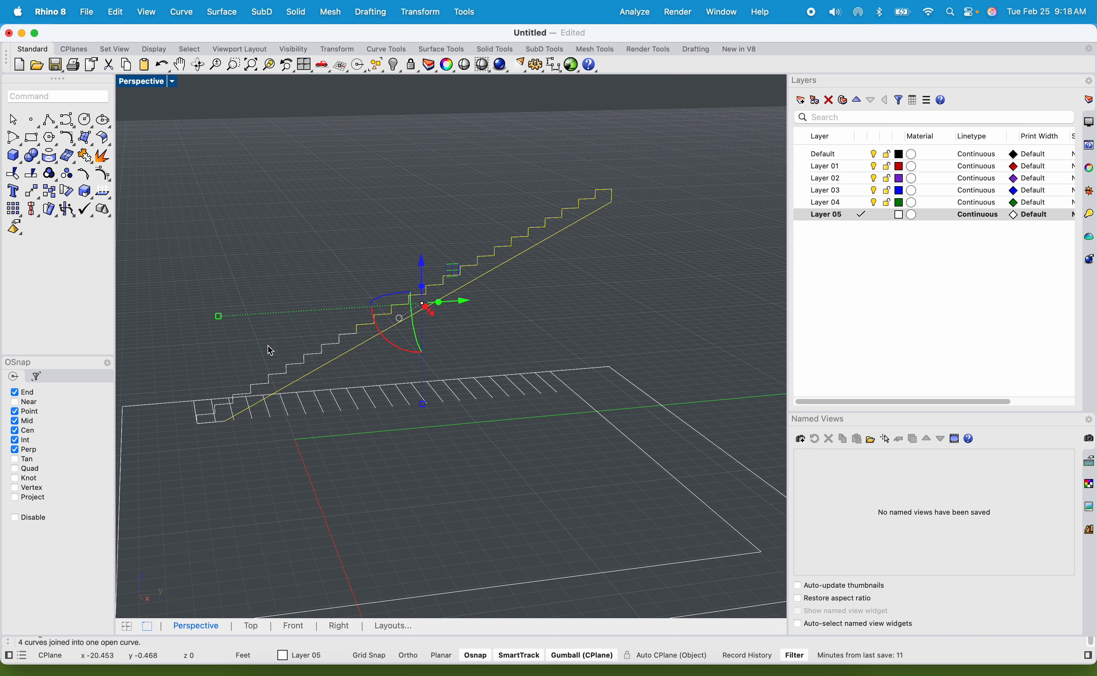
Select the remaining lower step segments, the upper outline and the short base line, and join them into a closed stair profile.
left_click(326, 346)
left_click(273, 375, "shift")
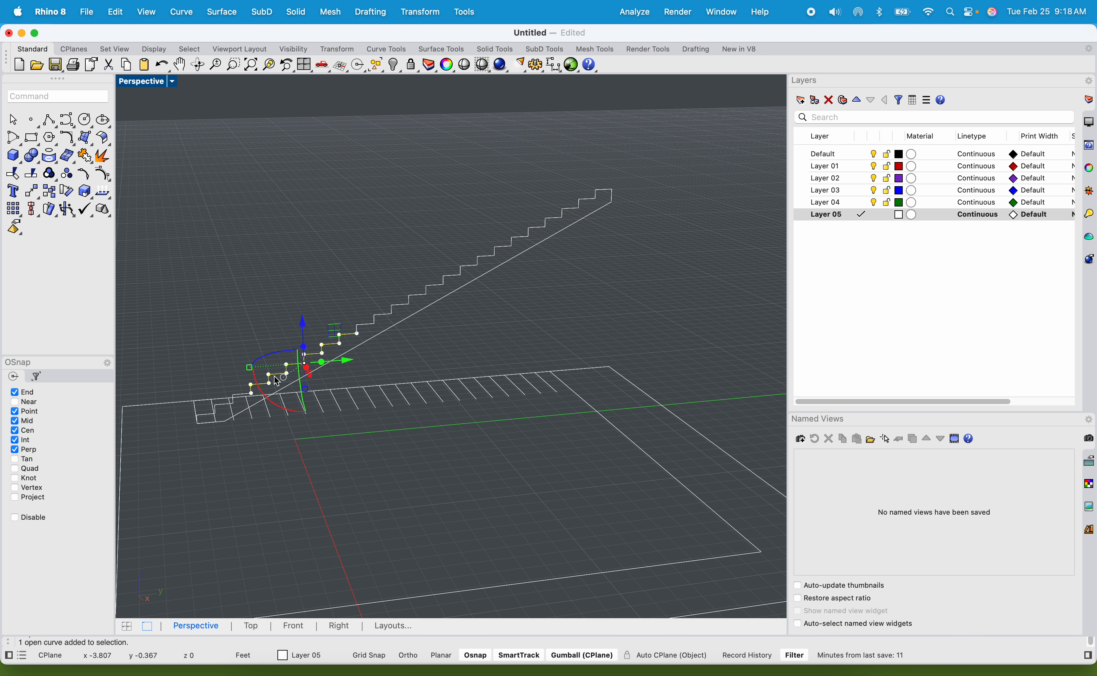
left_click(238, 399, "shift")
scroll(198, 421, "up", 3)
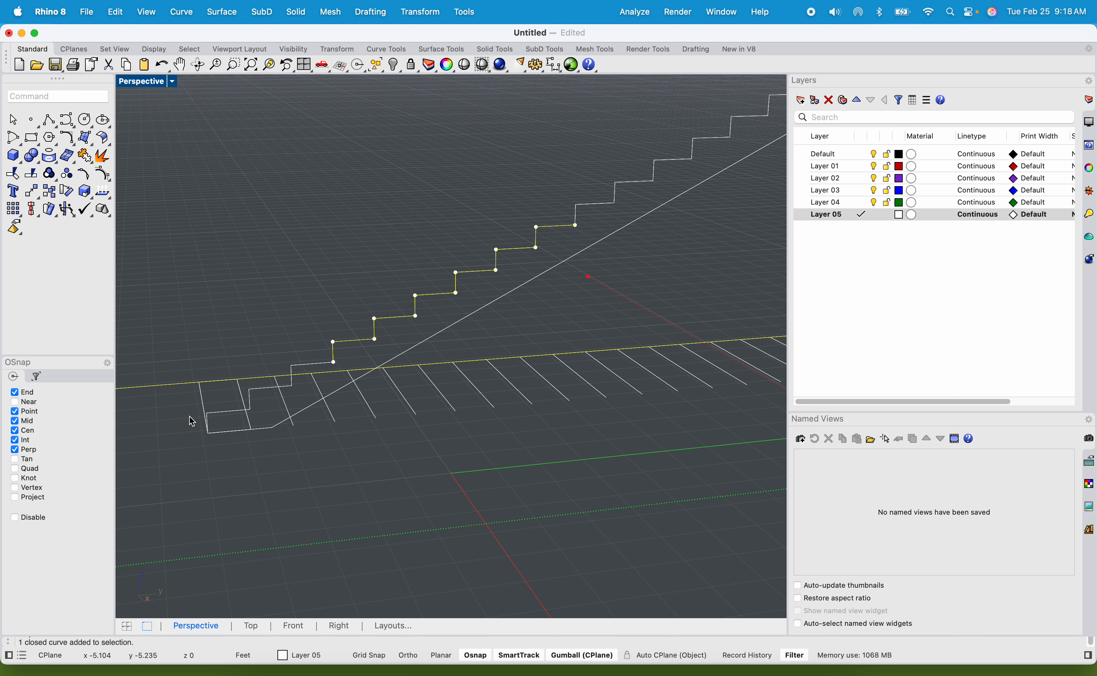
left_click(233, 418, "shift")
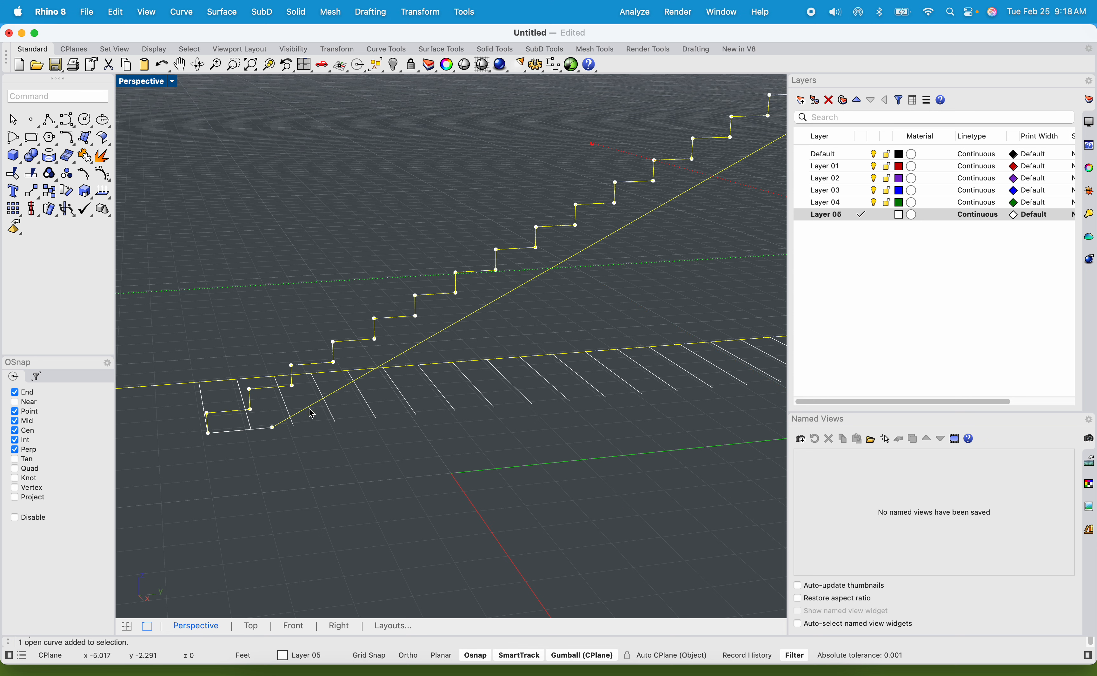
left_click(237, 431, "shift")
left_click(290, 467)
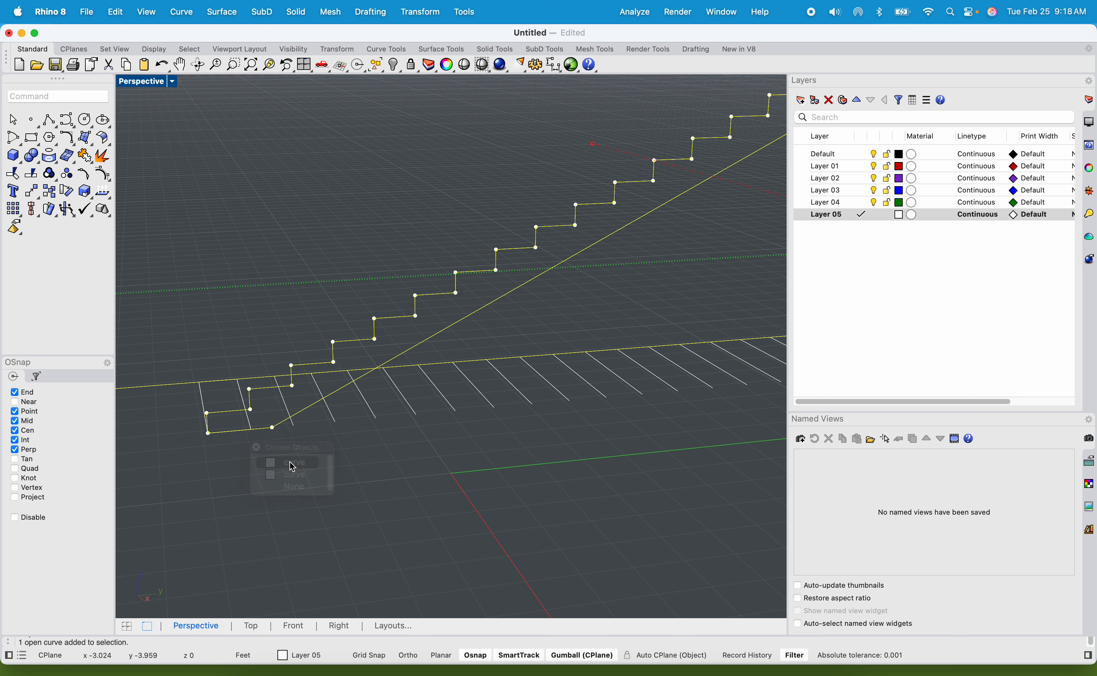
scroll(381, 349, "down", 5)
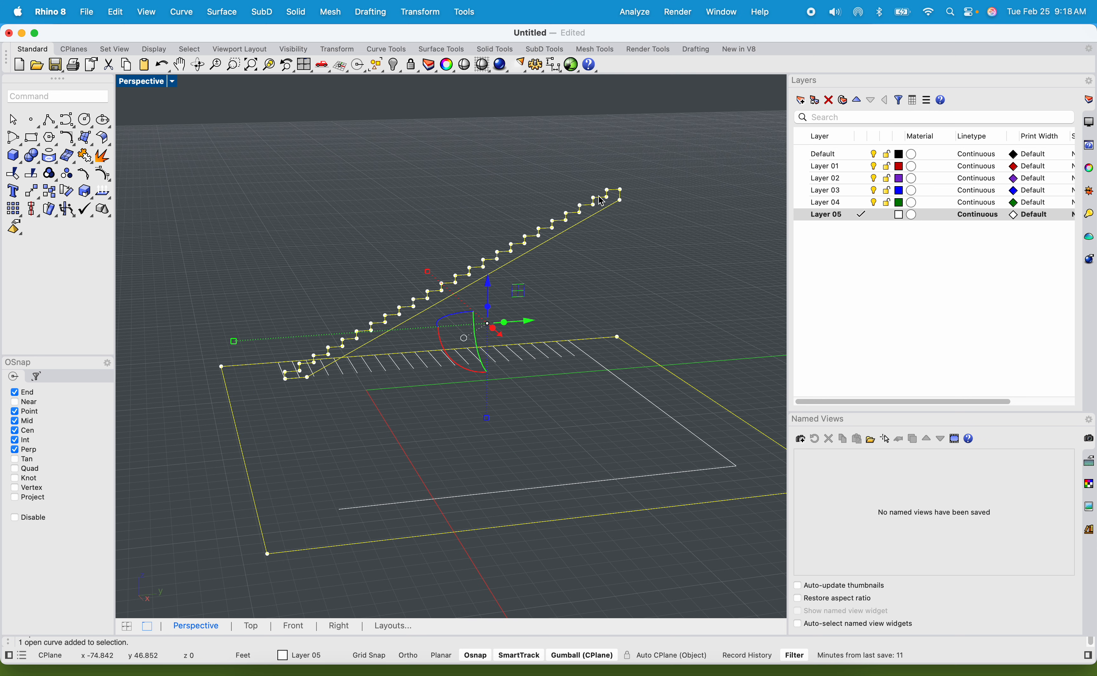
key("super+j")
left_click(369, 225)
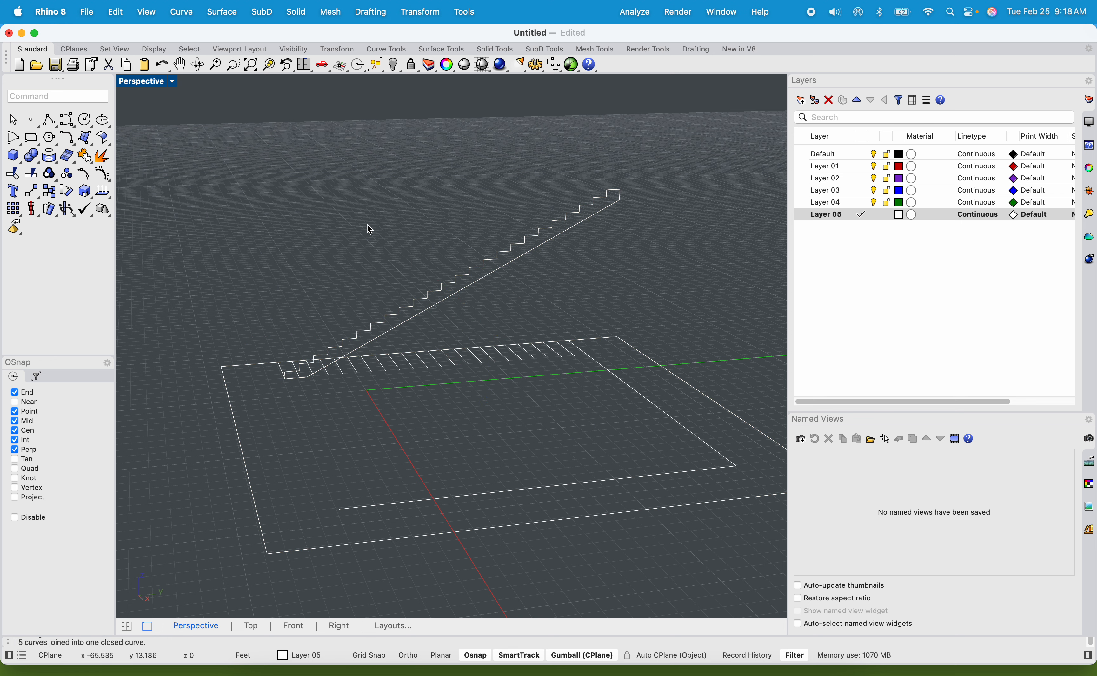
Check that the stair profile selects as one curve and inspect its position over the floor outline from several angles.
left_click(367, 324)
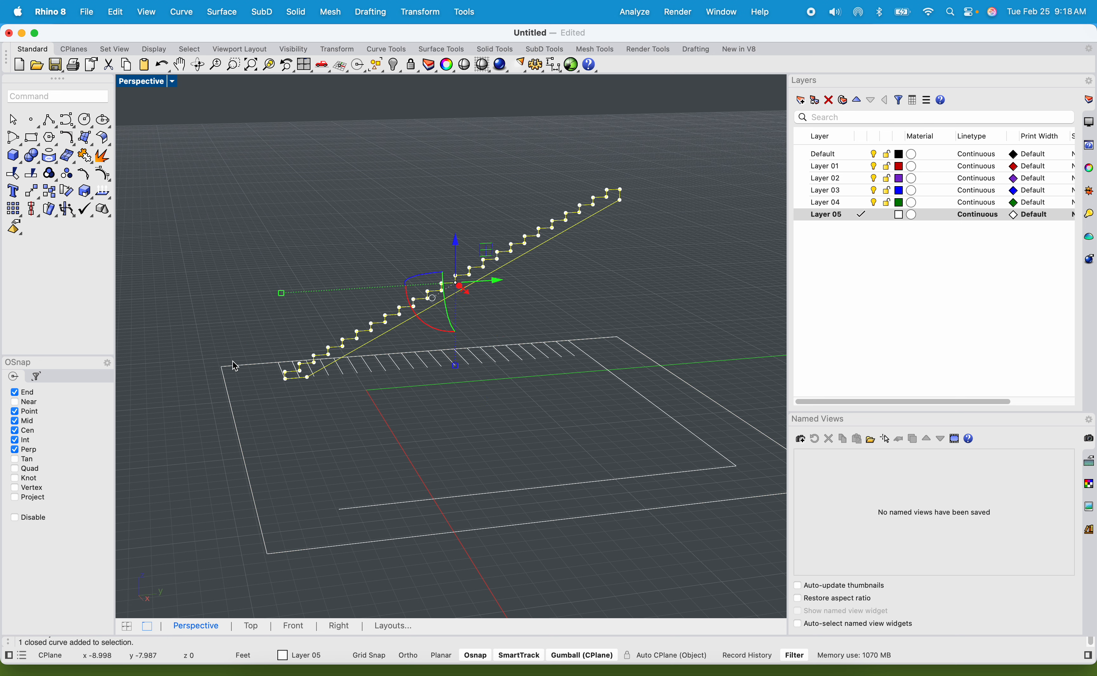
left_click(238, 366, "shift")
left_click(262, 259)
scroll(292, 286, "up", 10)
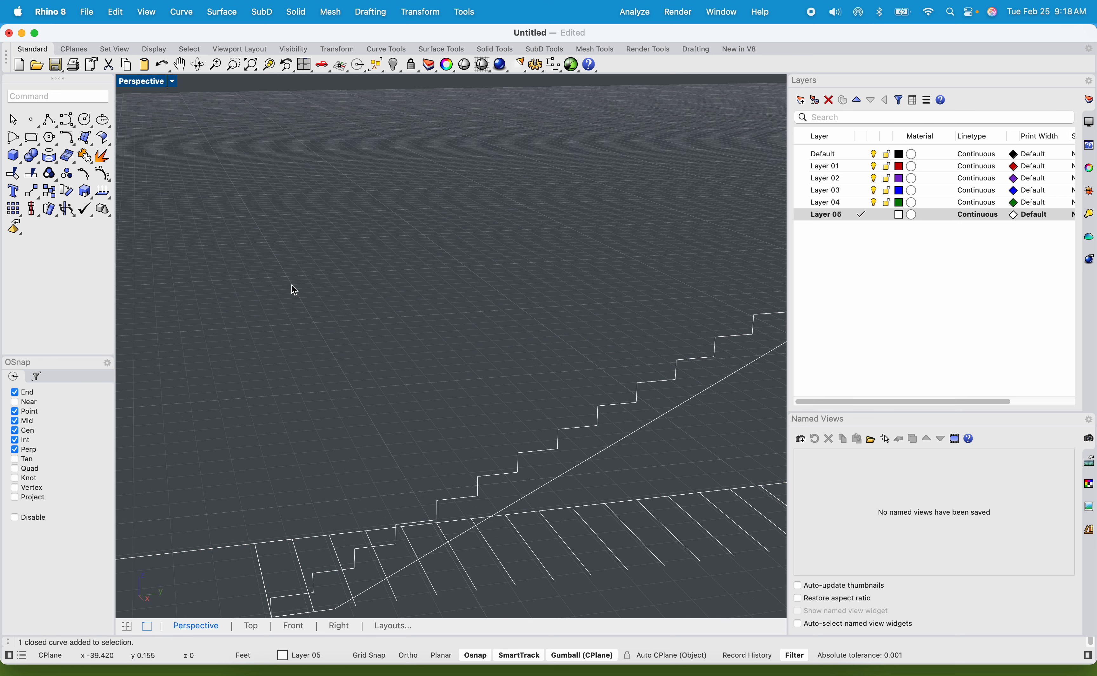
right_click_drag(332, 199, 407, 257)
scroll(471, 265, "up", 5)
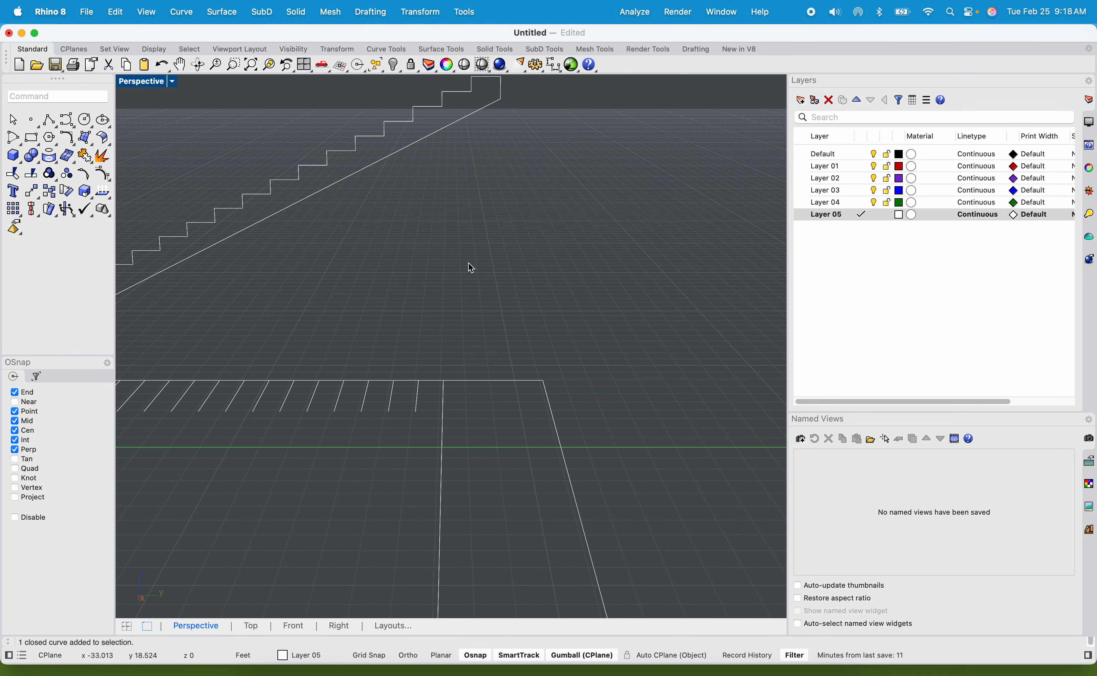
scroll(443, 394, "down", 5)
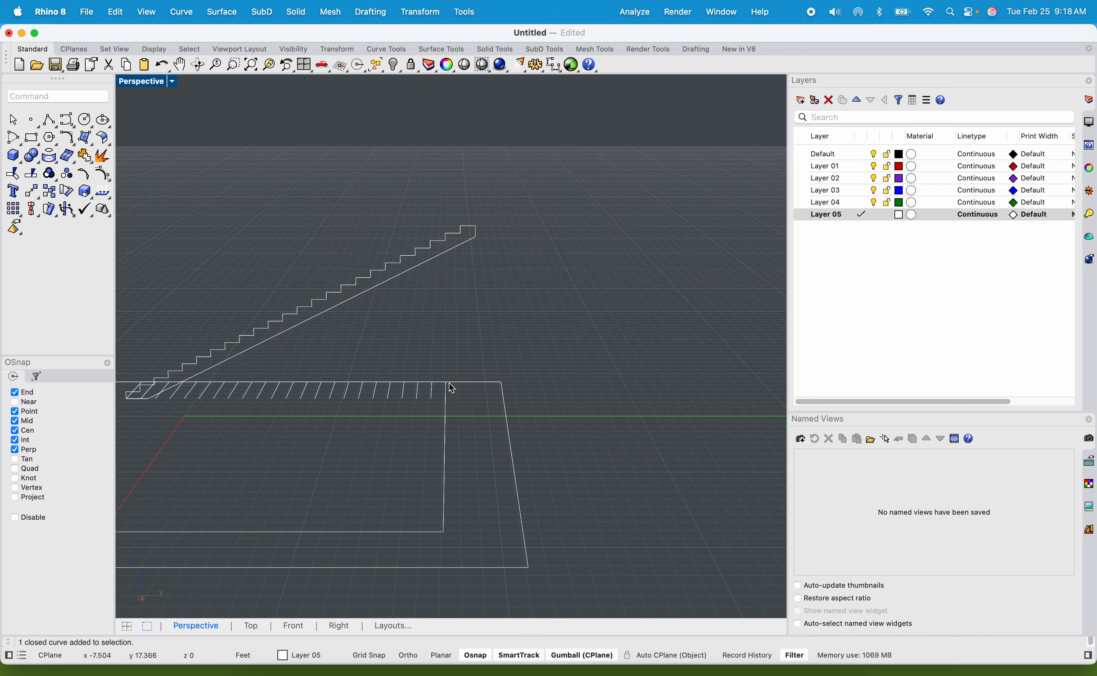
right_click_drag(443, 394, 423, 346)
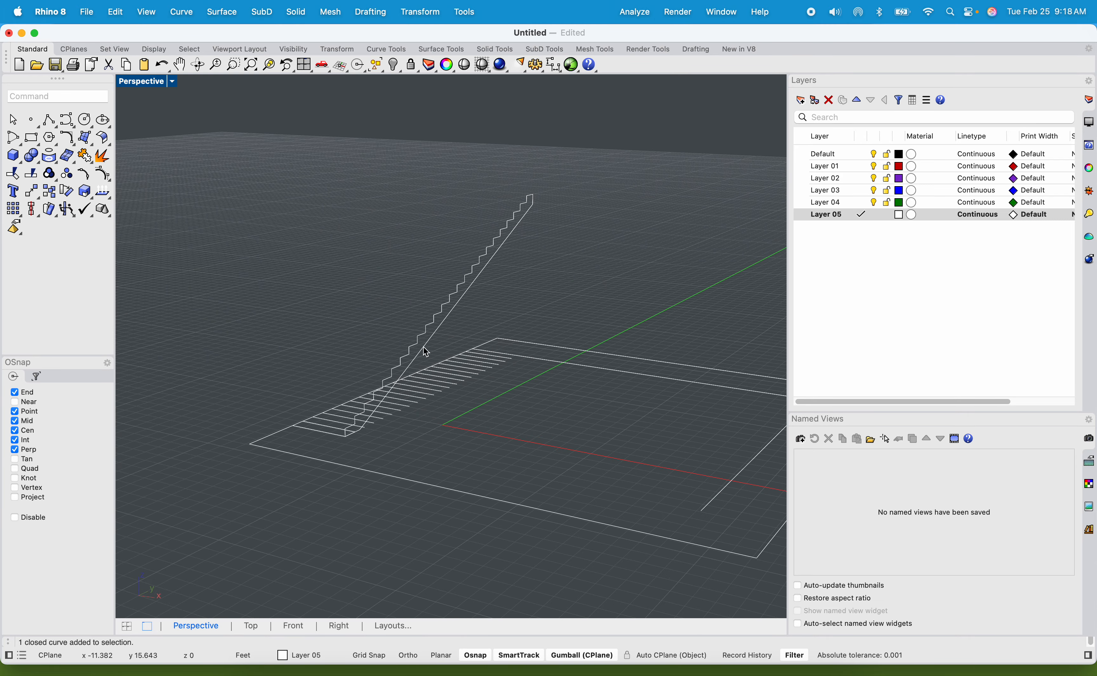
Extrude the closed stair profile as a solid across the stair width to the edge of the floor outline.
left_click(423, 346)
type("ExtrudeCrv")
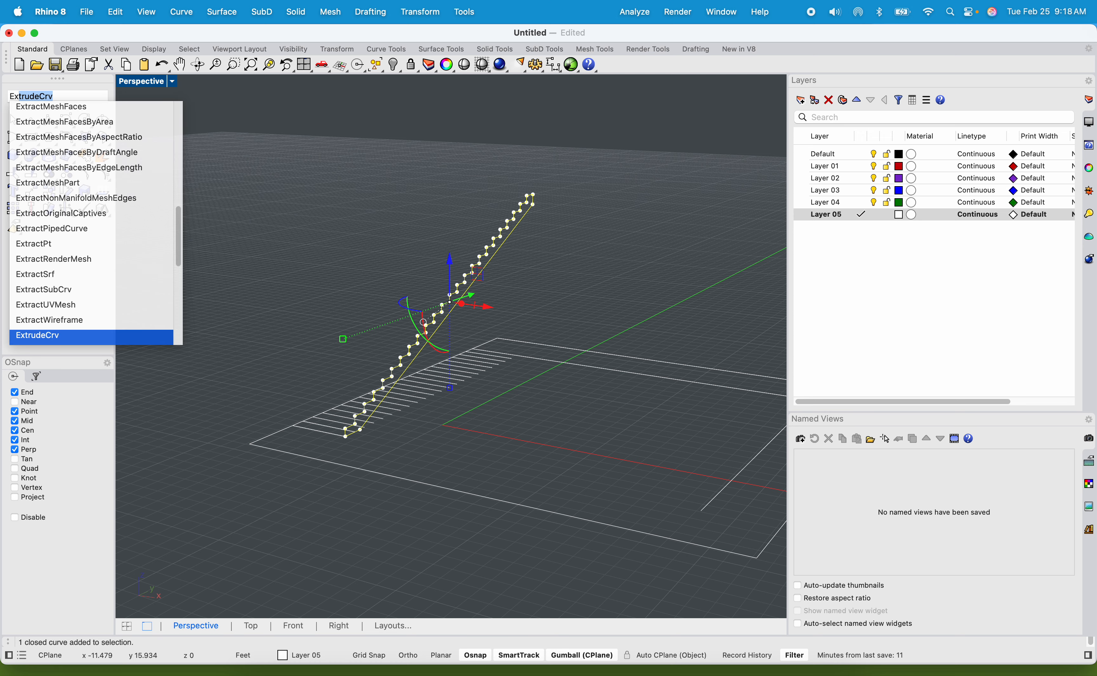
key("Return")
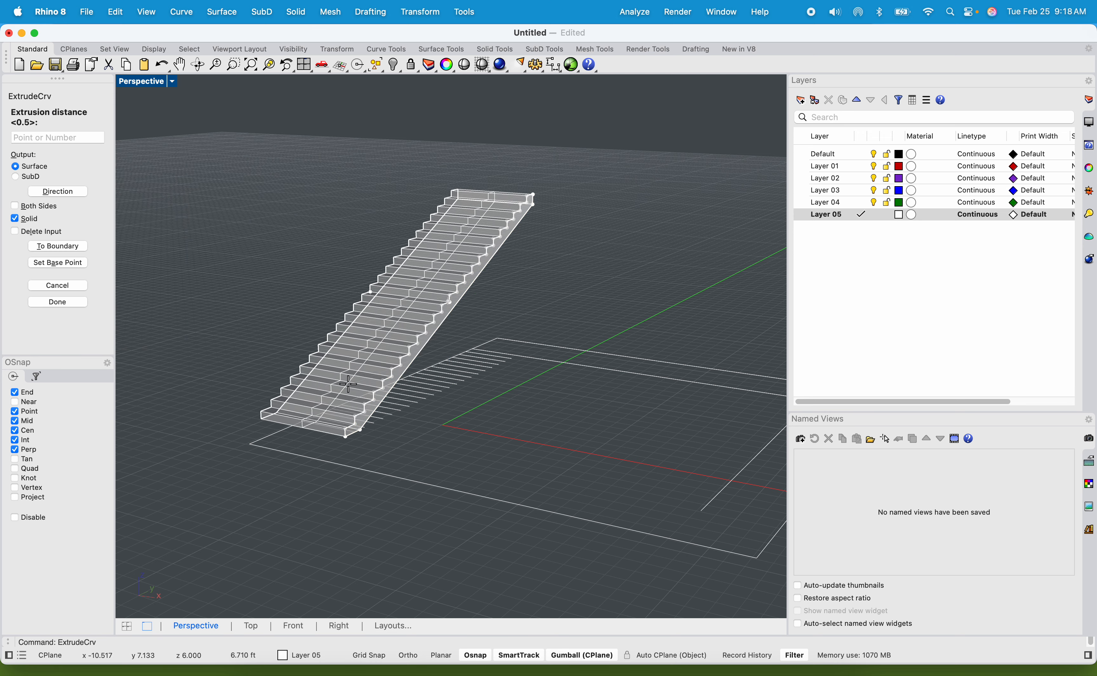
scroll(417, 407, "up", 5)
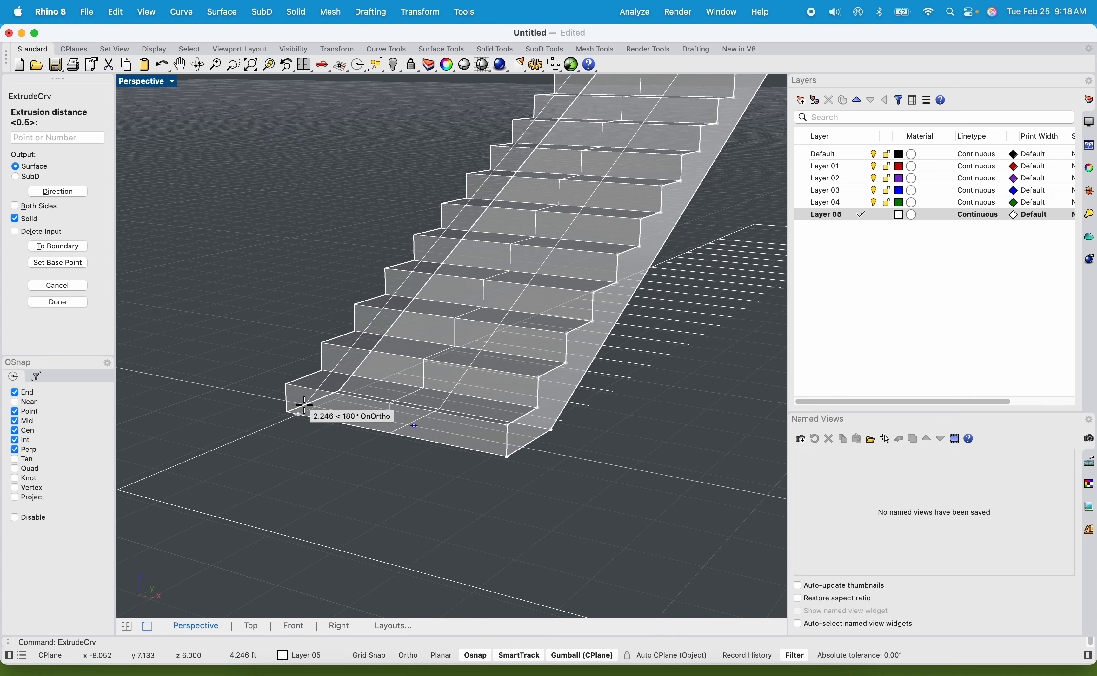
left_click(301, 410)
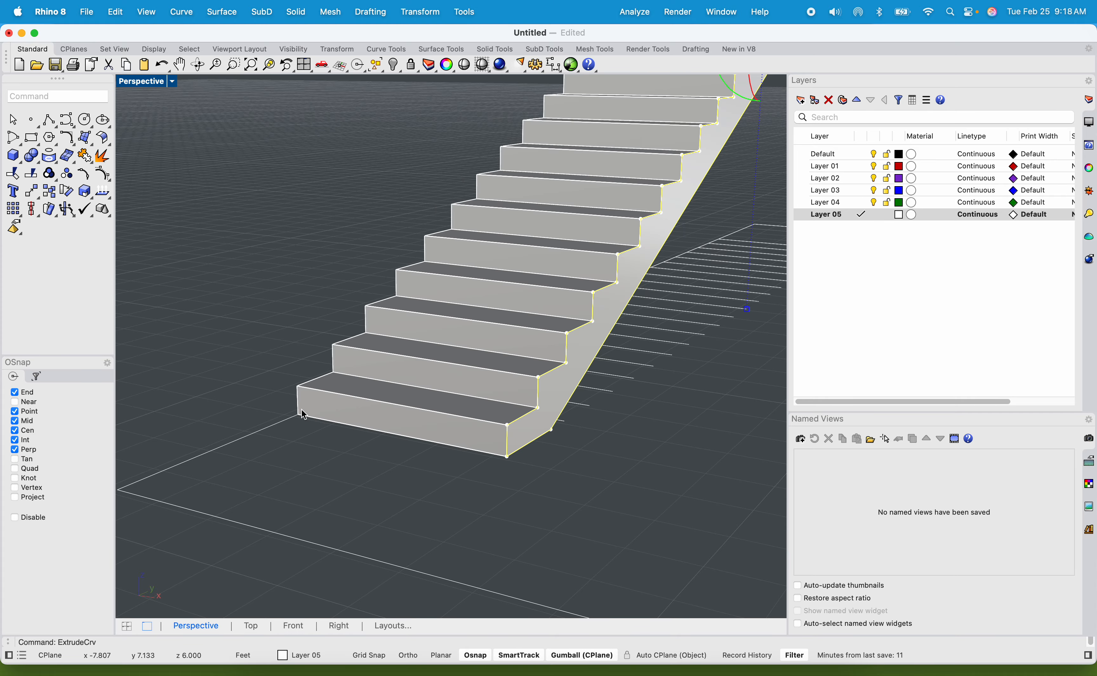
Stretch the last tread line of the floor plan at both ends, past the floor outline, for use as a cutting line.
scroll(265, 365, "down", 3)
right_click_drag(265, 365, 234, 381)
scroll(548, 355, "up", 5)
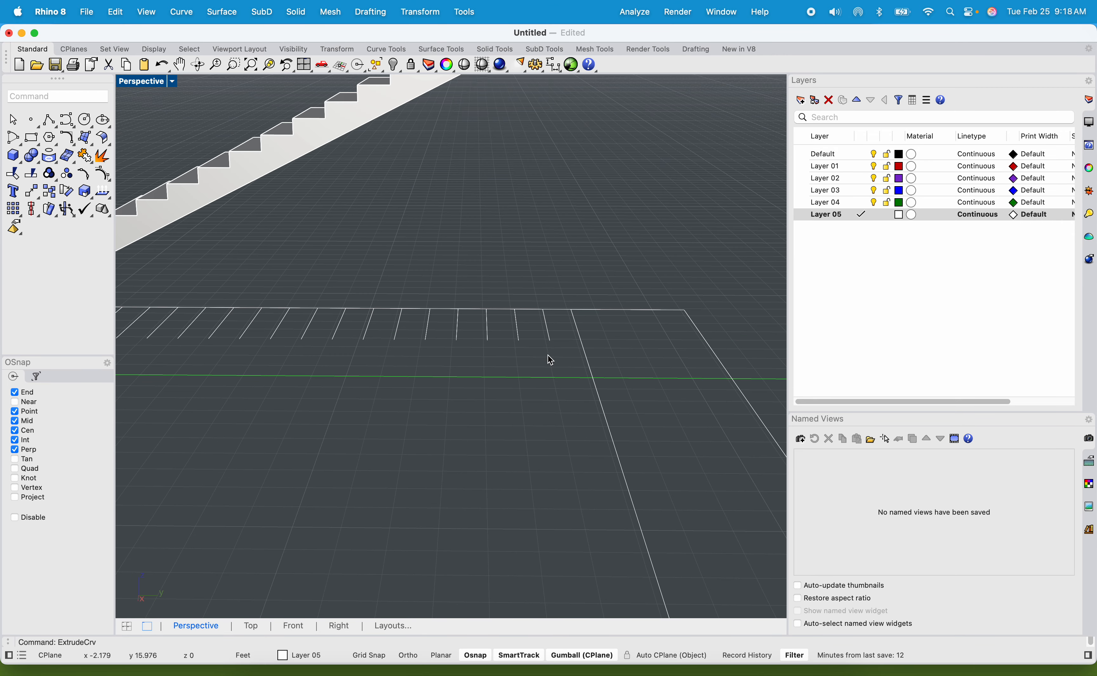
left_click(583, 338)
key("Delete")
scroll(602, 327, "up", 2)
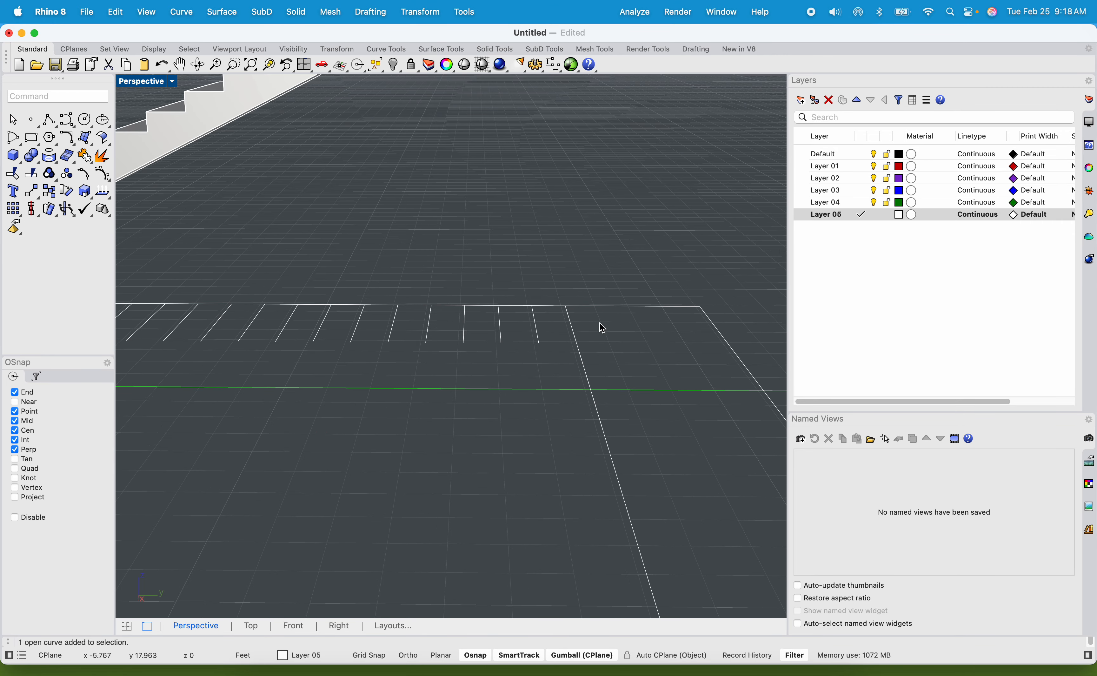
left_click(582, 366)
left_click(615, 354)
left_click(577, 335)
scroll(577, 335, "down", 6)
scroll(597, 350, "up", 3)
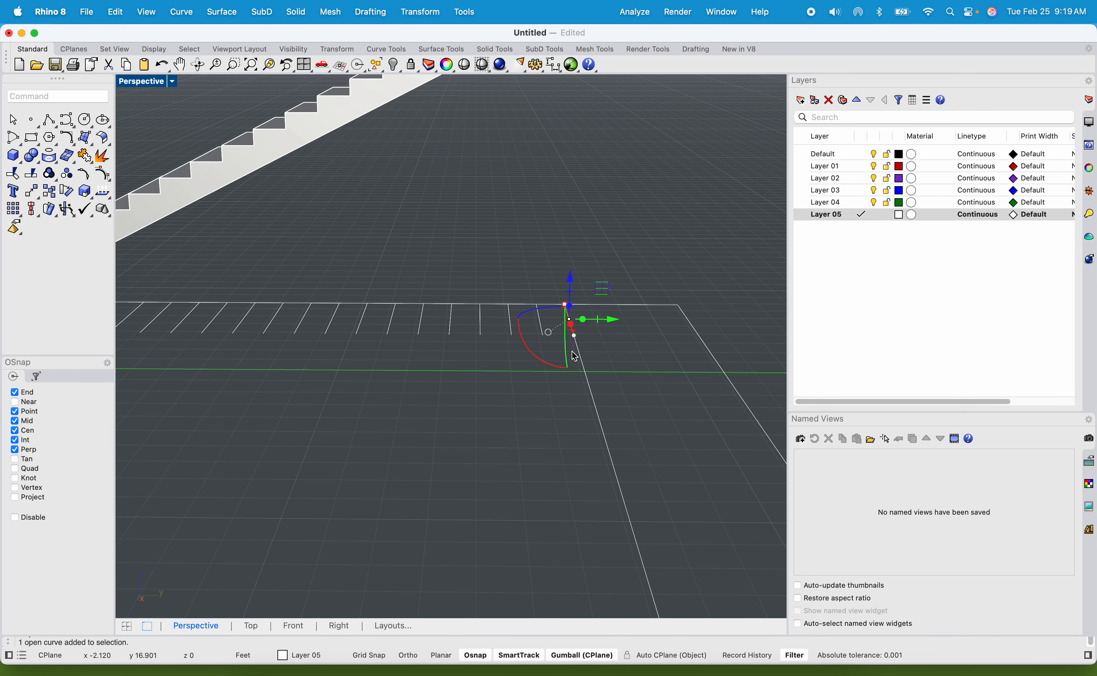
left_click_drag(568, 312, 562, 296)
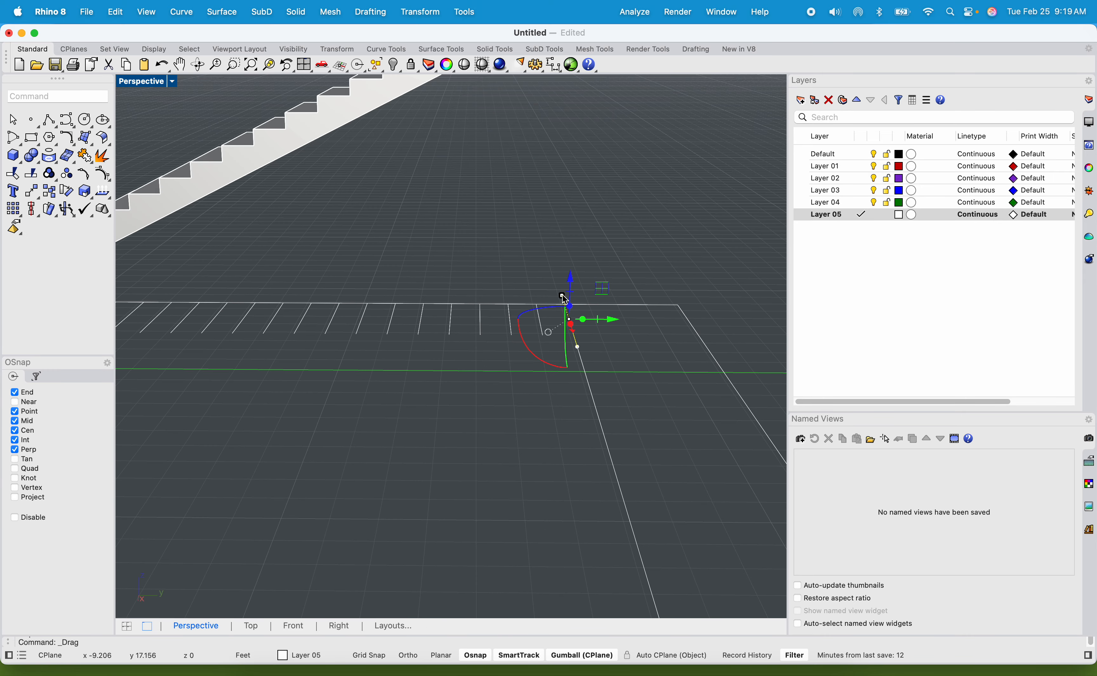
Wire-cut the staircase solid with the stretched tread line in the Z direction, keeping all pieces.
type("wire")
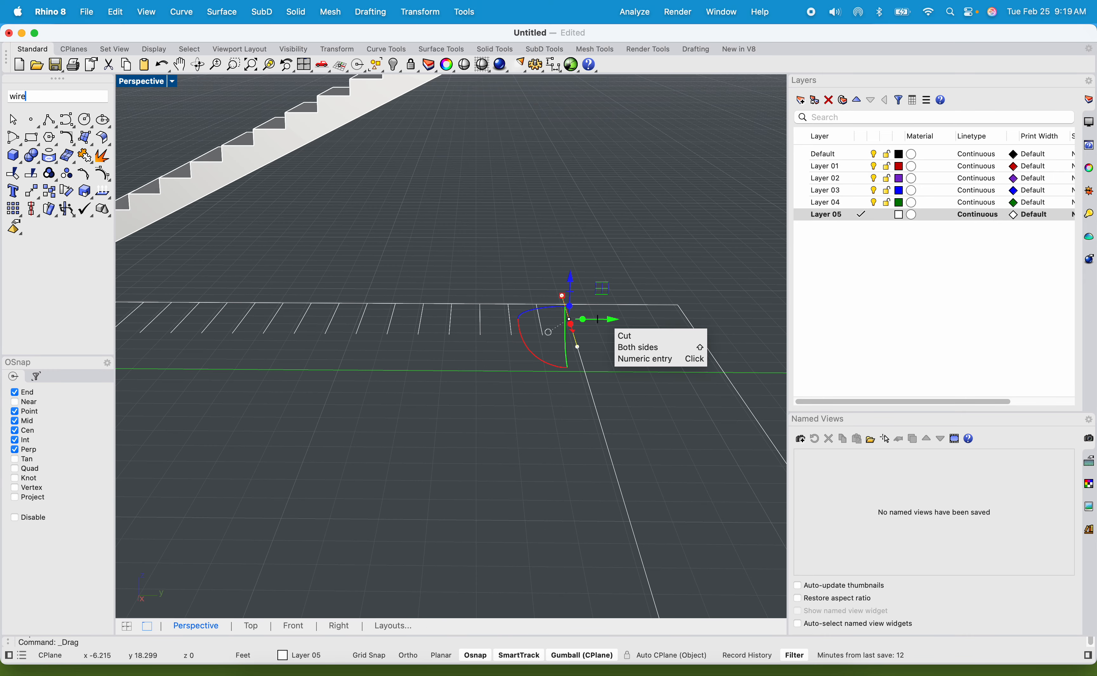
type("cut")
key("Return")
scroll(619, 312, "down", 5)
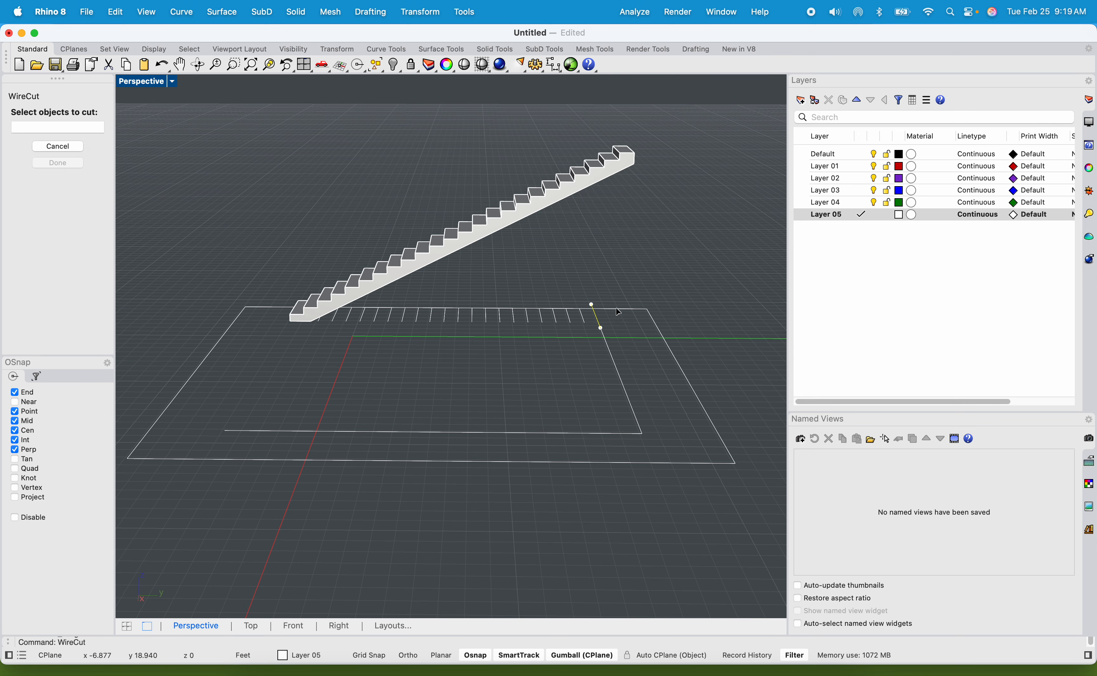
left_click(545, 207)
key("Return")
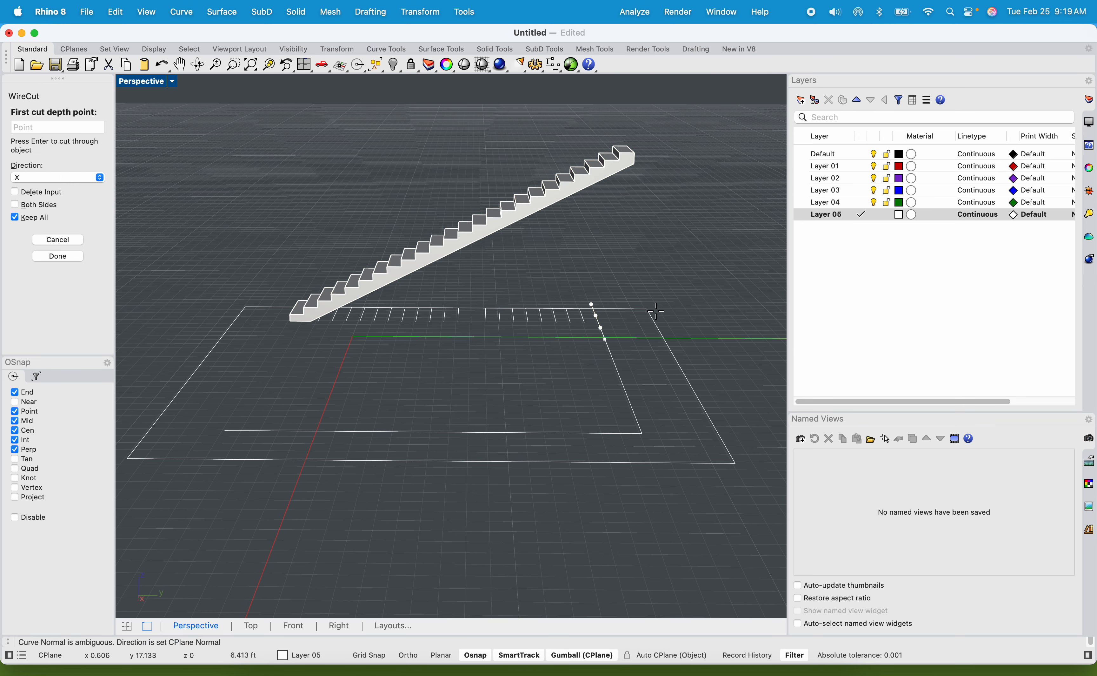
left_click(100, 179)
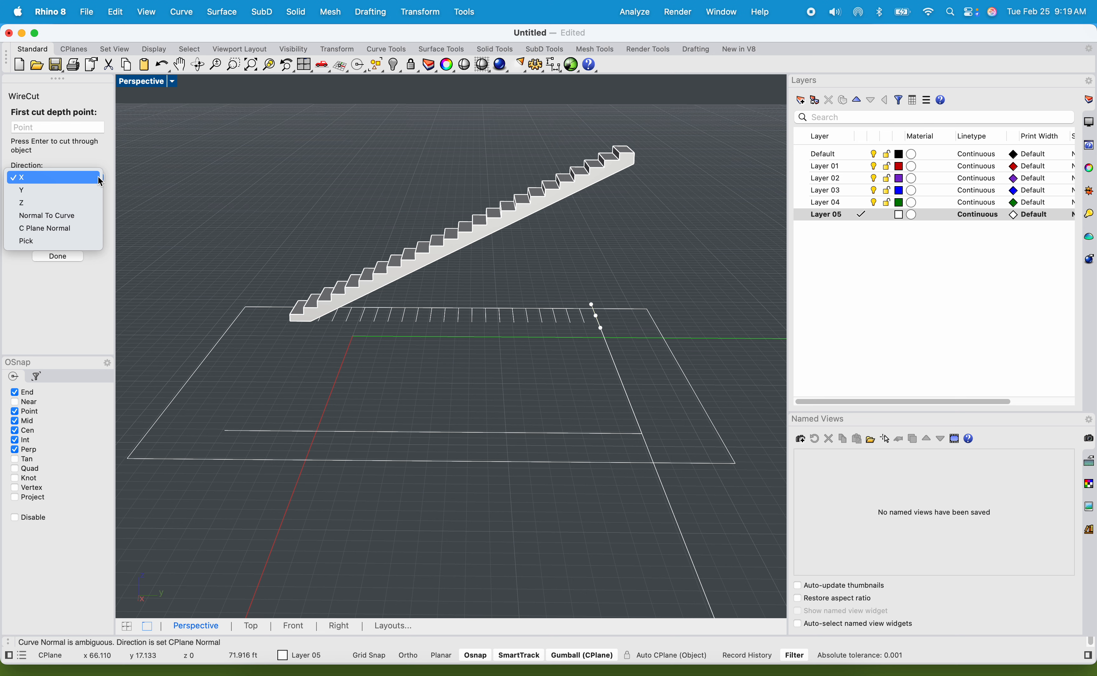
left_click(83, 203)
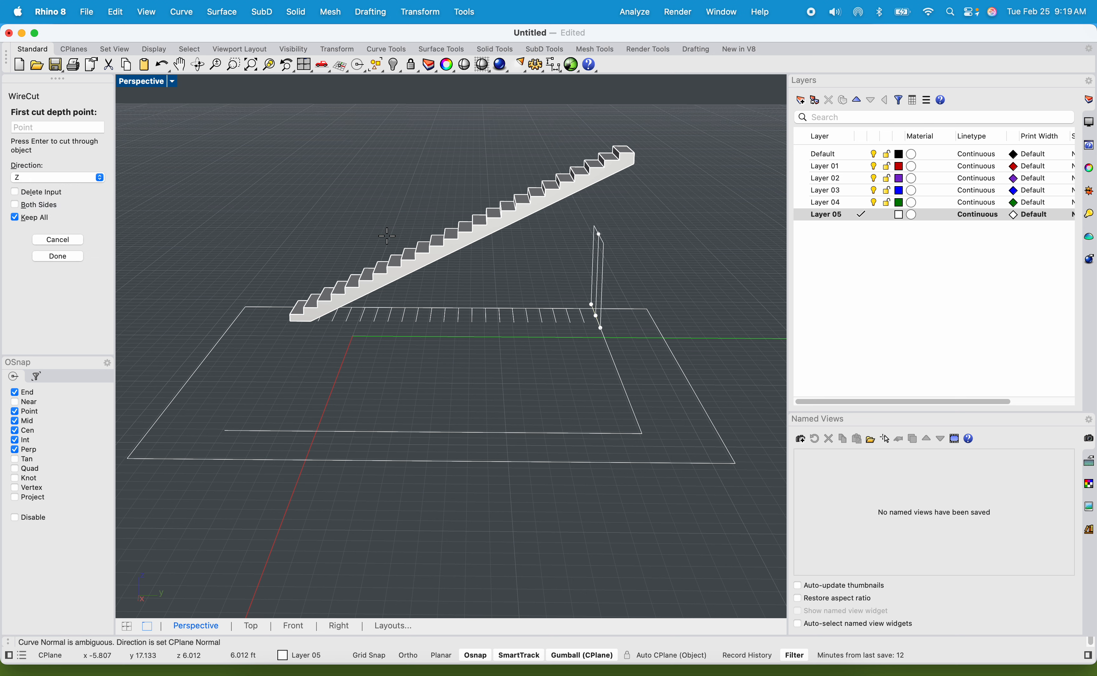
left_click(581, 104)
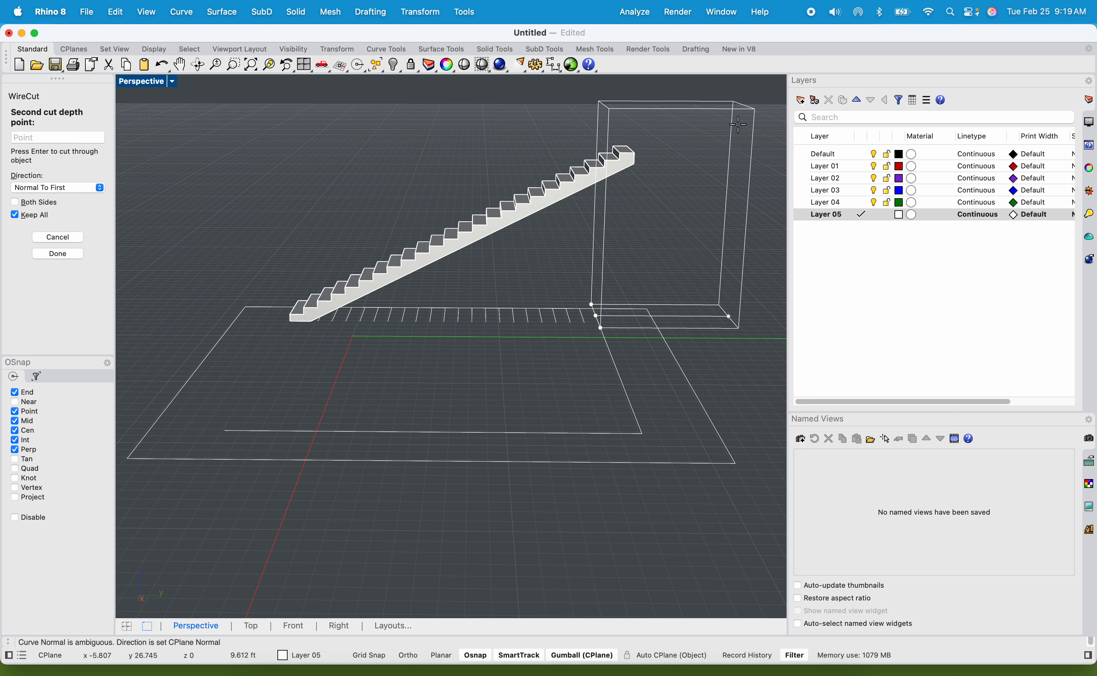
left_click(731, 180)
Delete the cut-off piece with the top two steps from the staircase's upper end.
scroll(612, 163, "up", 6)
scroll(612, 172, "up", 2)
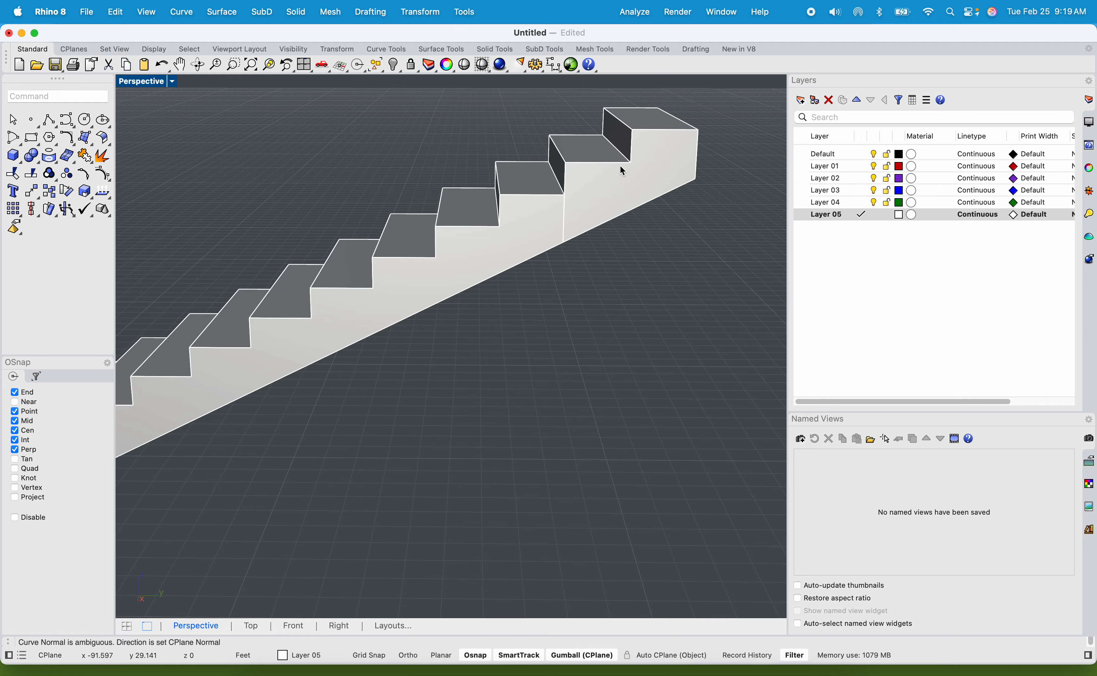
left_click(609, 182)
key("Delete")
scroll(594, 180, "down", 5)
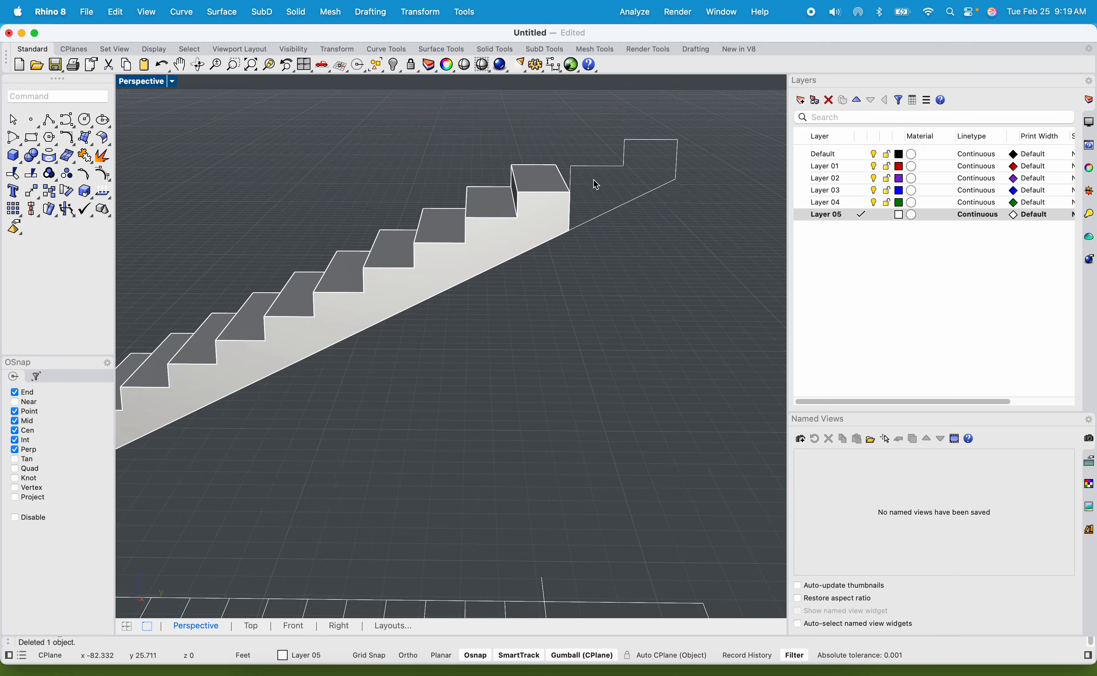
Examine the trimmed upper end of the staircase above the floor outline from several angles.
right_click_drag(543, 282, 416, 384)
right_click_drag(373, 431, 691, 392)
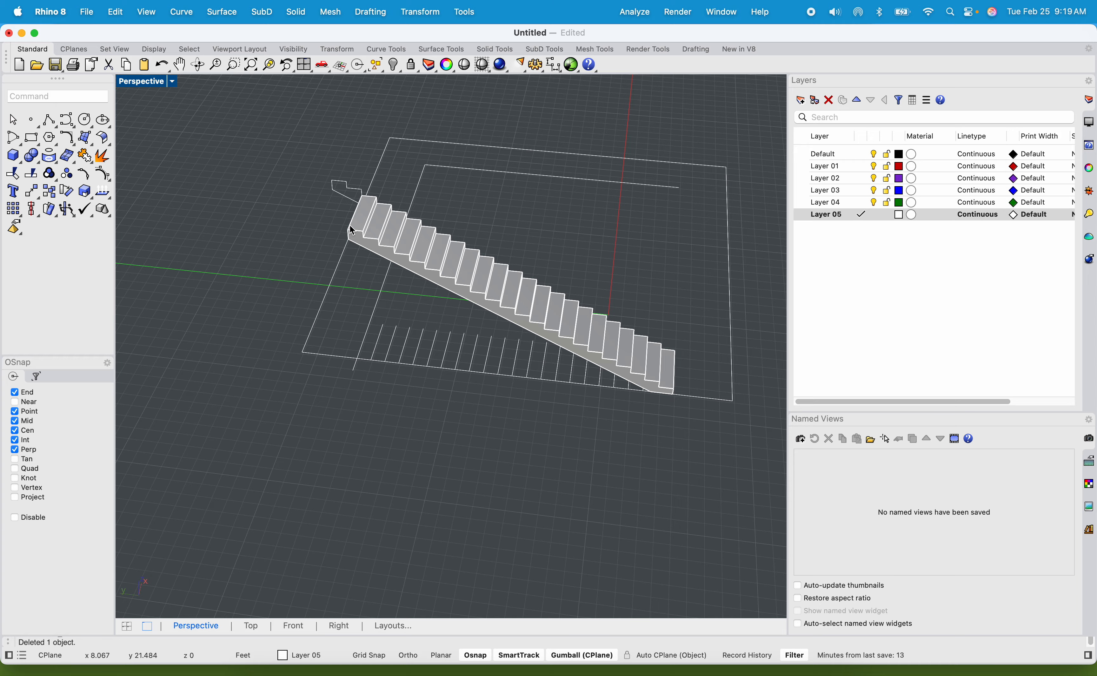
scroll(317, 189, "up", 5)
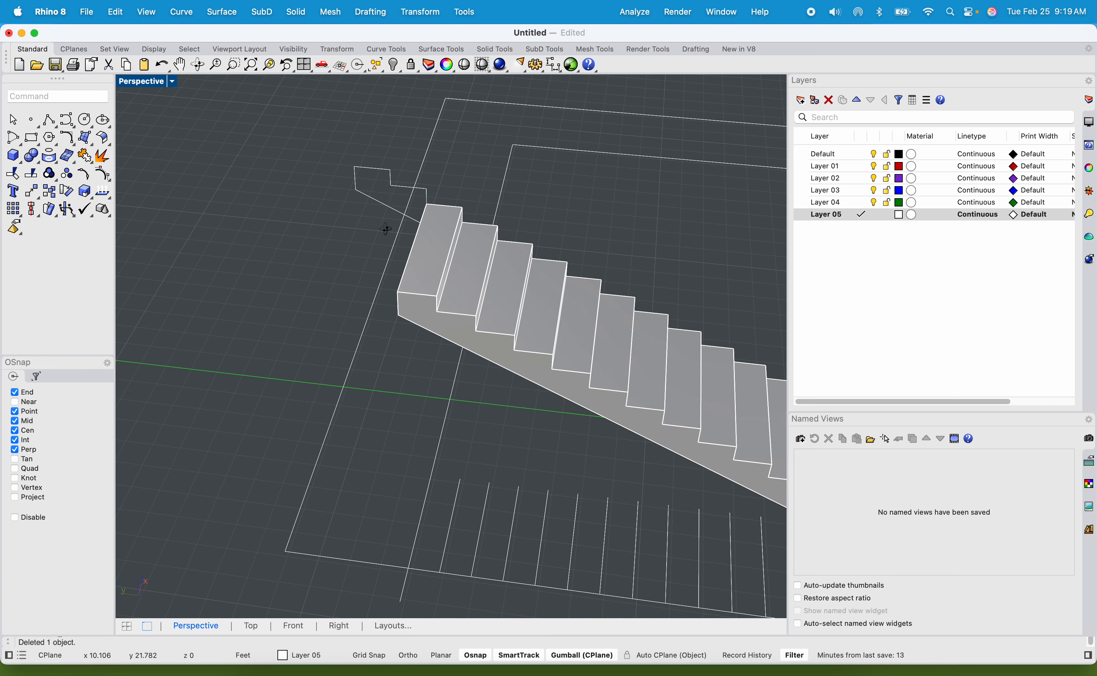
right_click_drag(385, 228, 338, 270)
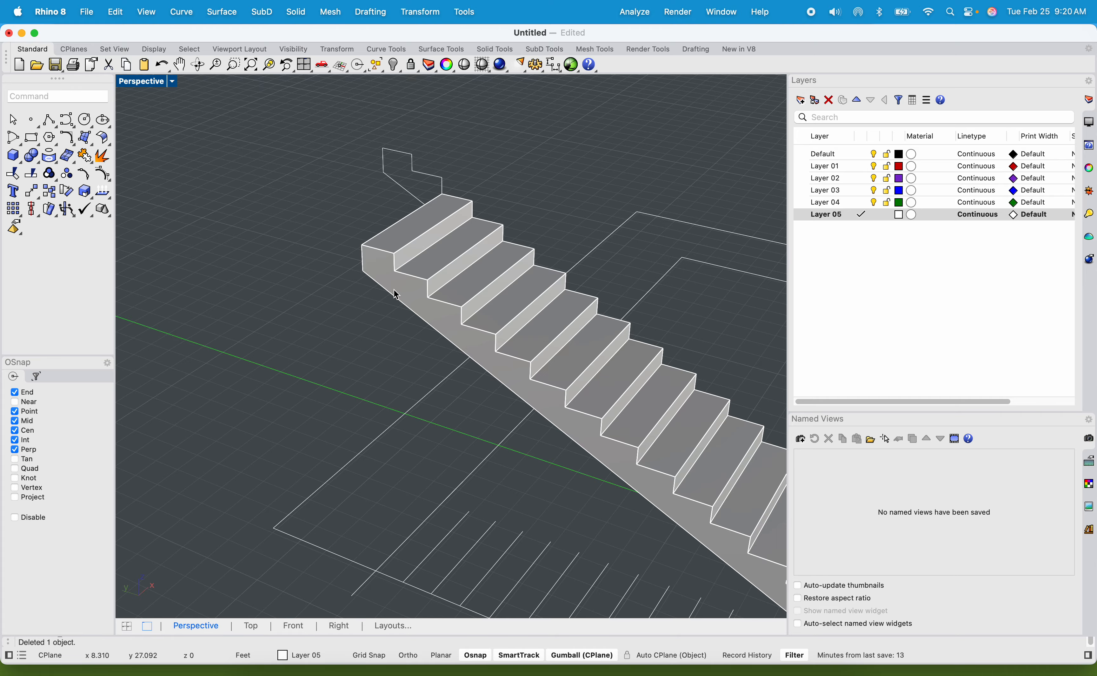
right_click_drag(396, 295, 433, 312)
left_click(466, 169)
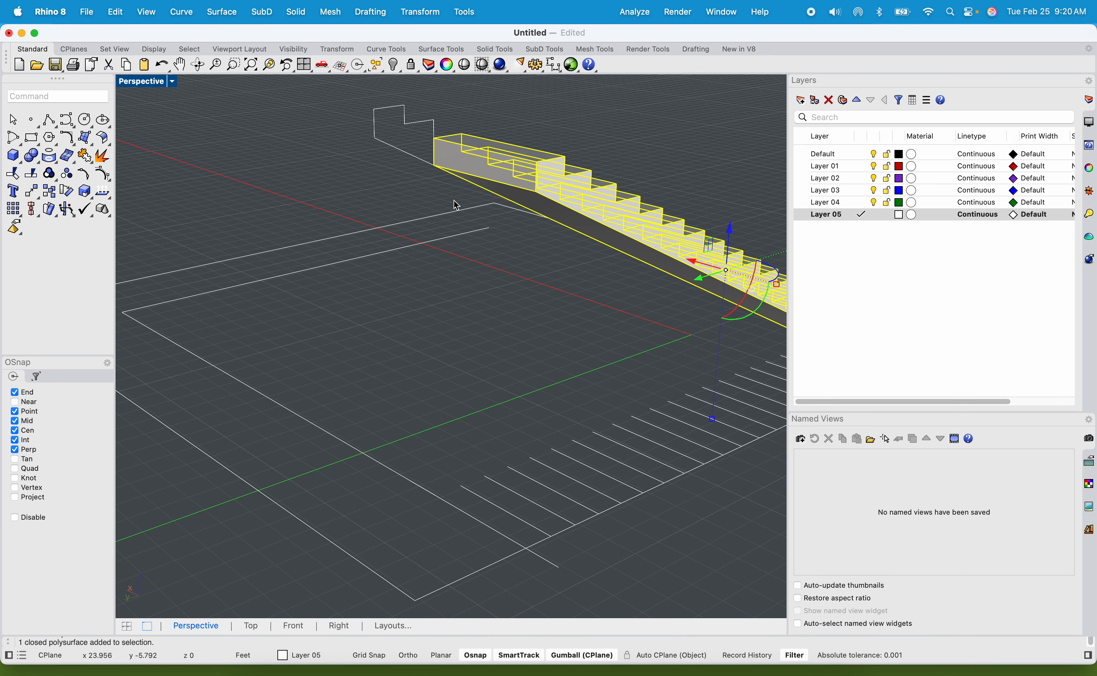
left_click(443, 267)
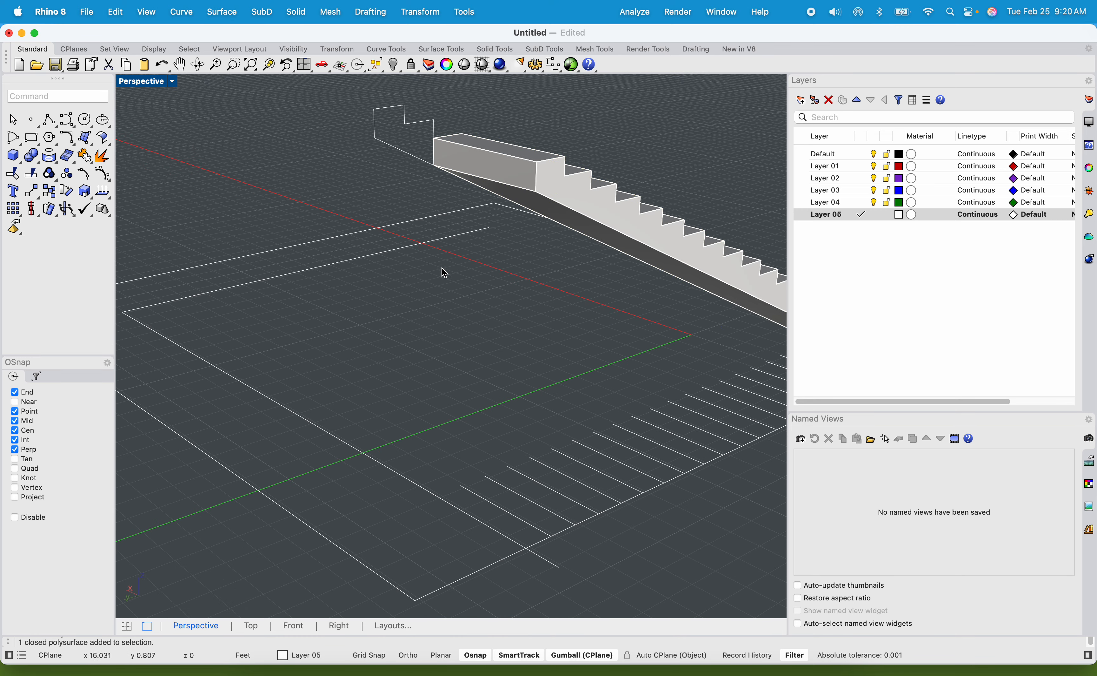
type("ExtrudeCrv")
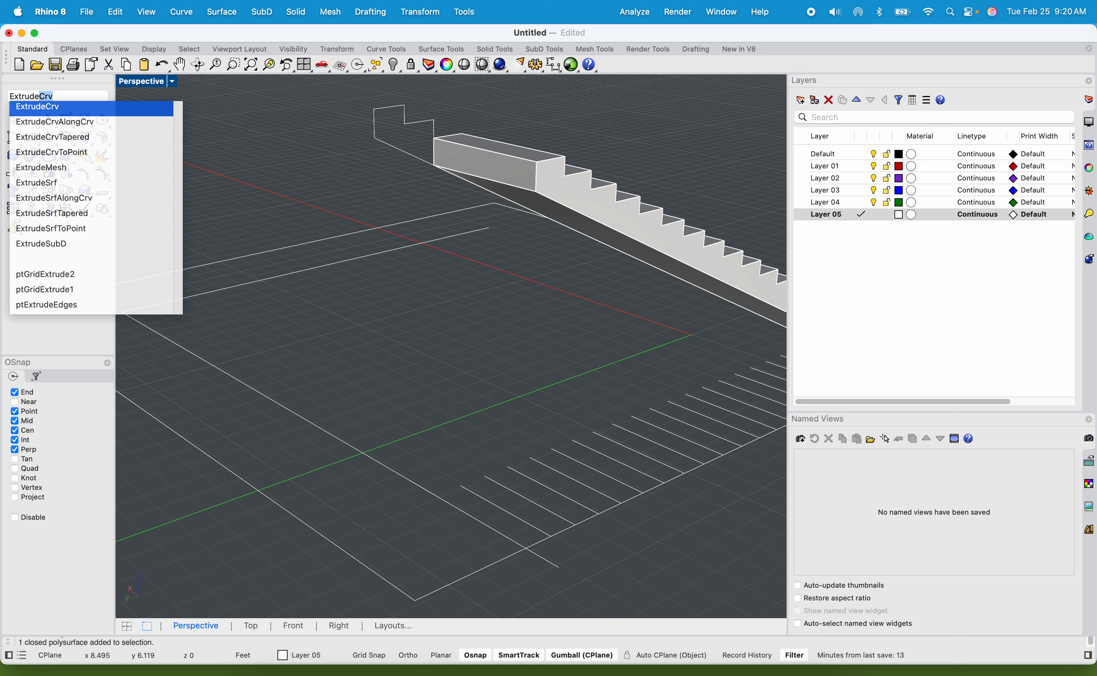
key("Down")
key("Down")
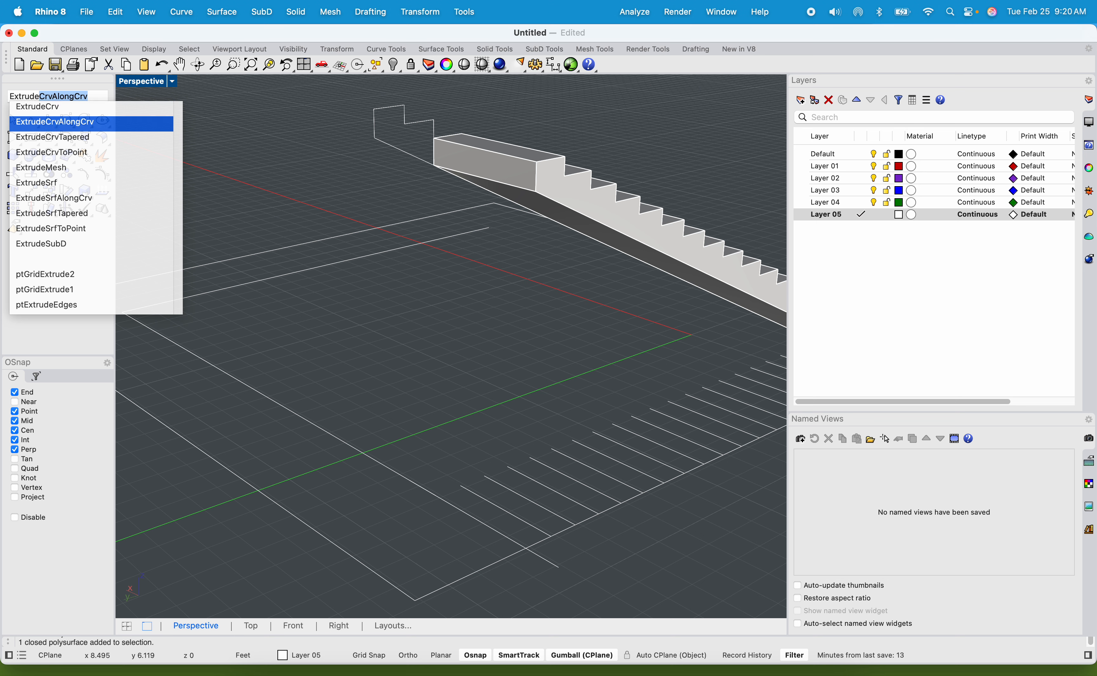
key("Up")
key("Up")
key("Down")
key("Down")
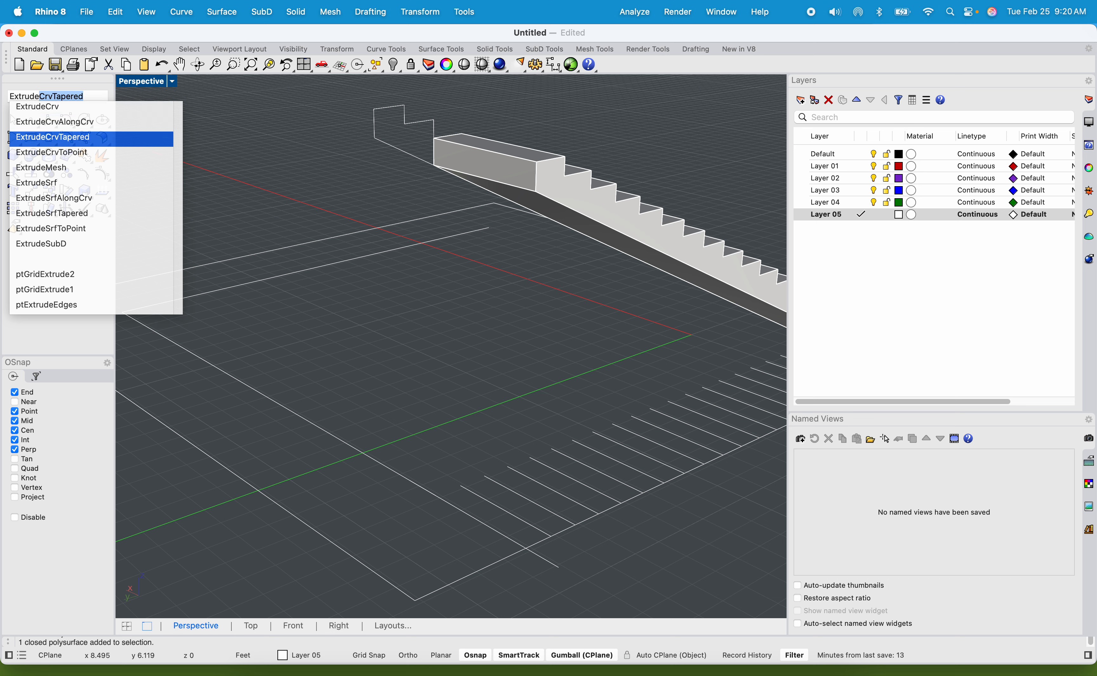
key("BackSpace")
key("BackSpace")
key("BackSpace")
key("BackSpace")
key("BackSpace")
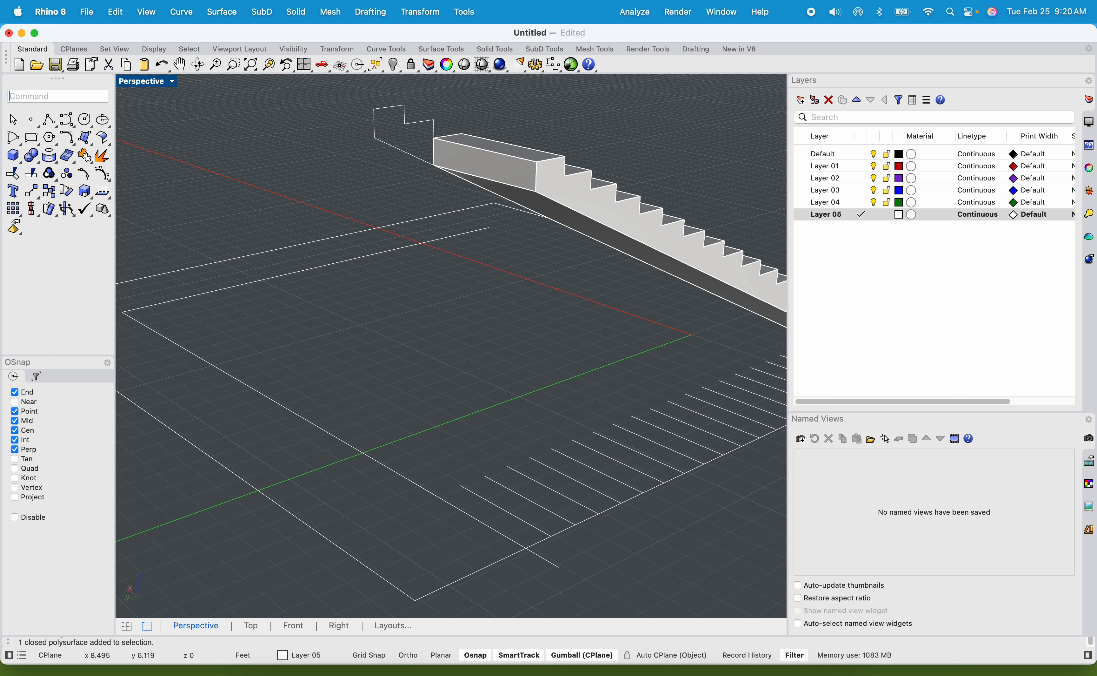
Extrude the staircase's upper vertical end face 4 ft as a solid landing, reaching the corner of the floor outline.
left_click(472, 167)
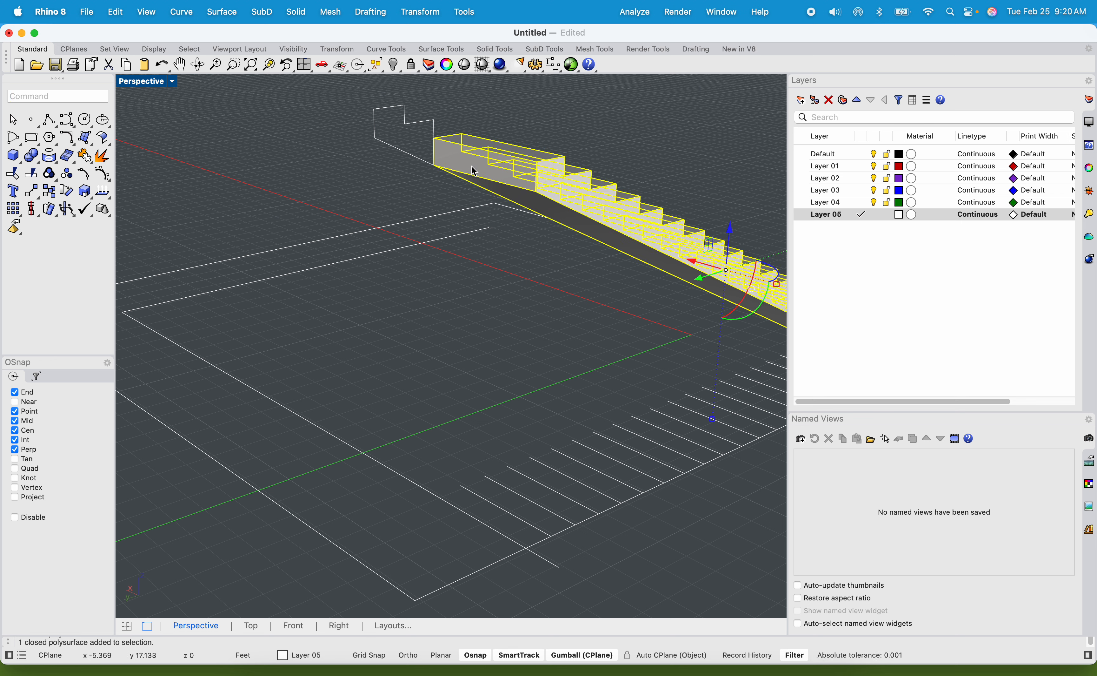
type("ExtrudeCrv")
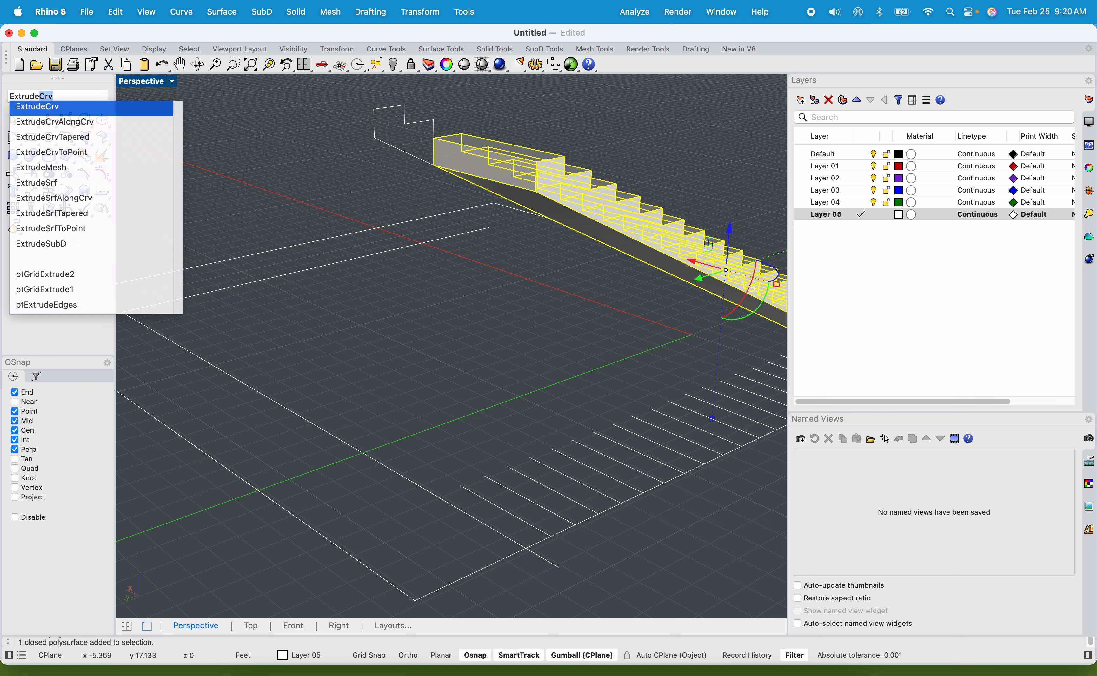
key("Down")
key("Down")
key("Down")
key("Return")
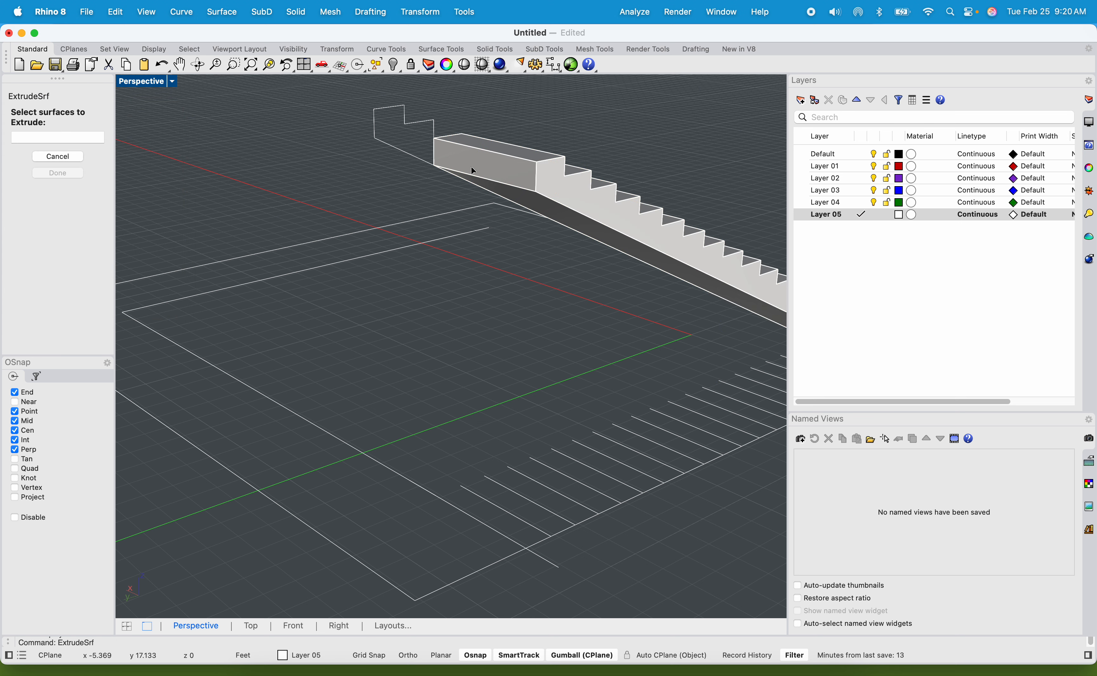
left_click(485, 176)
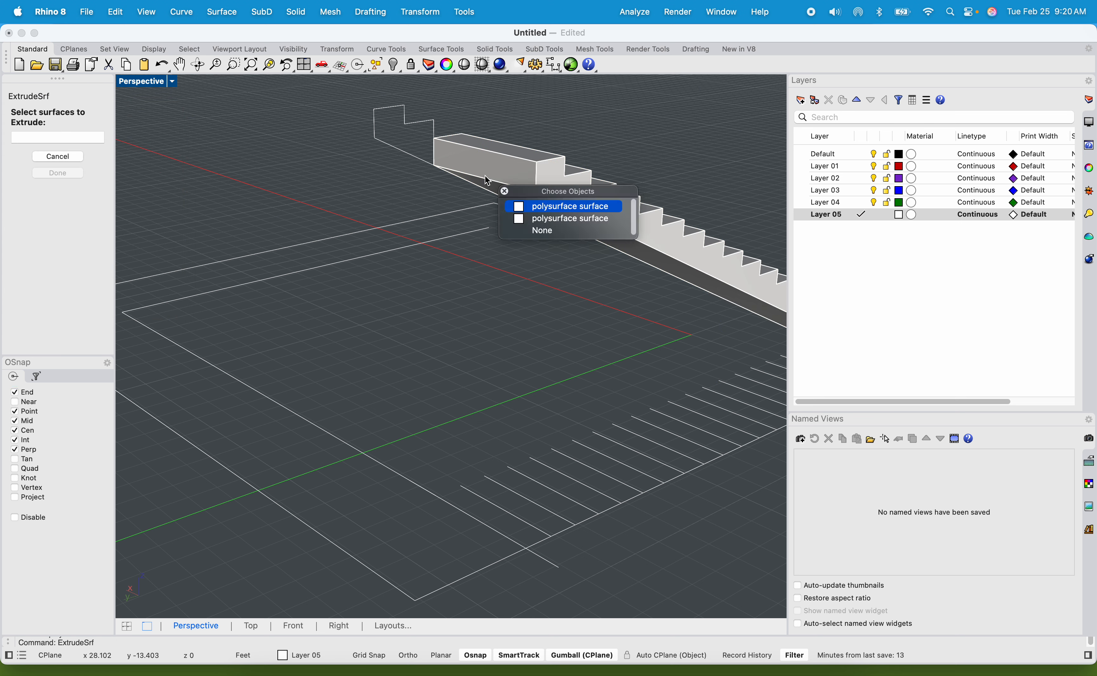
left_click(550, 208)
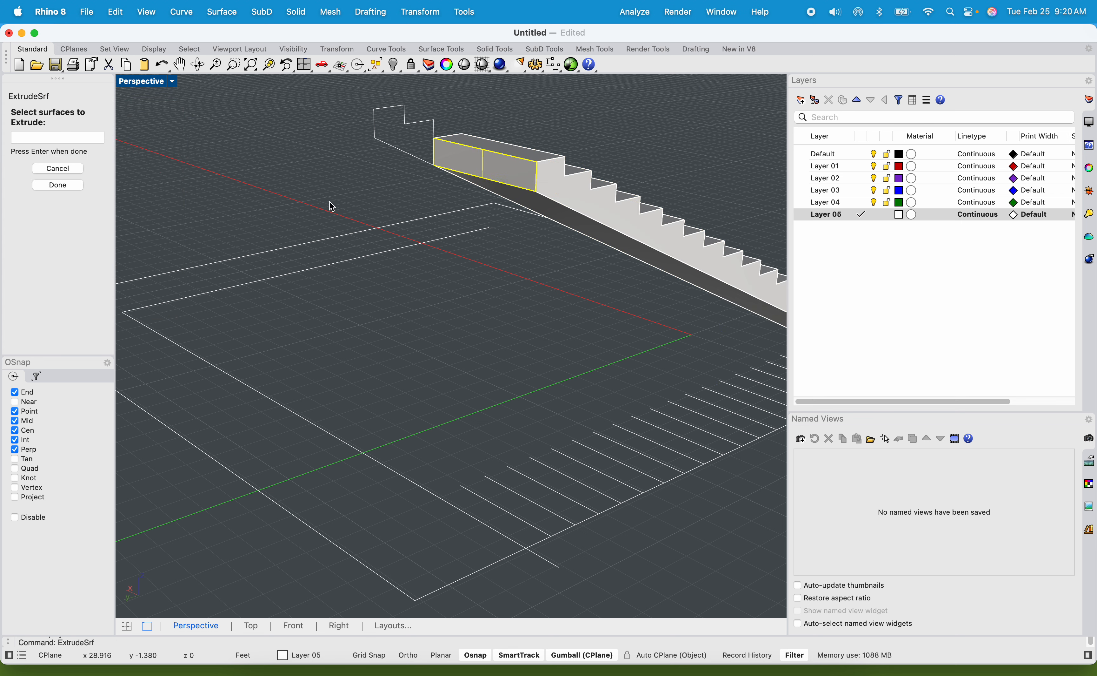
key("Return")
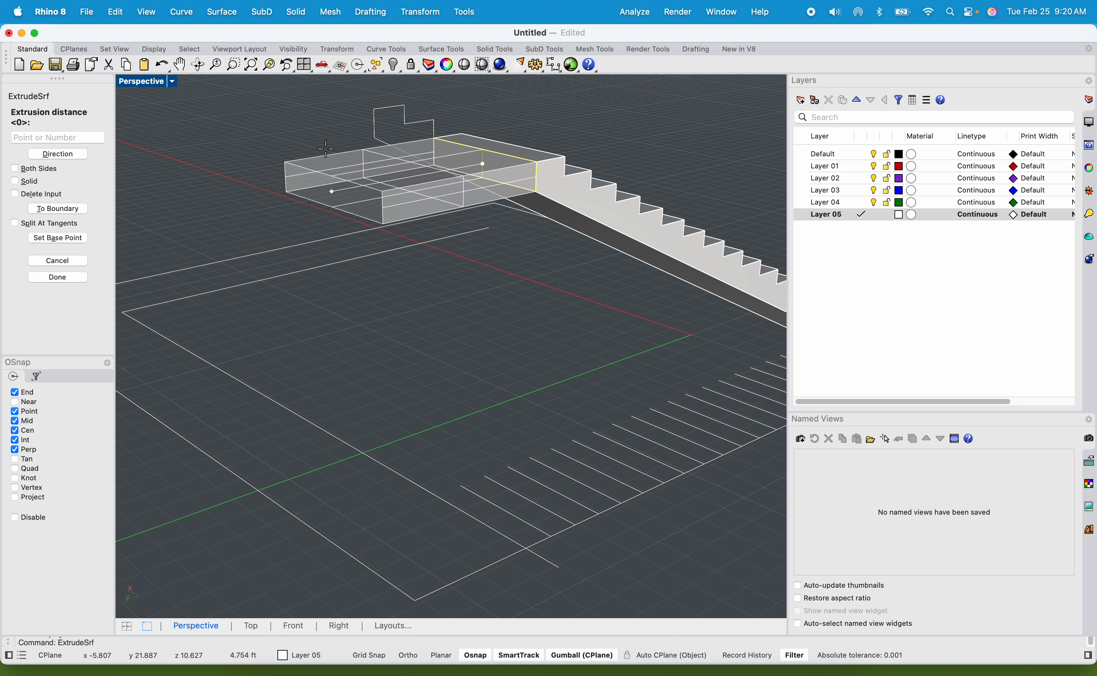
left_click(15, 181)
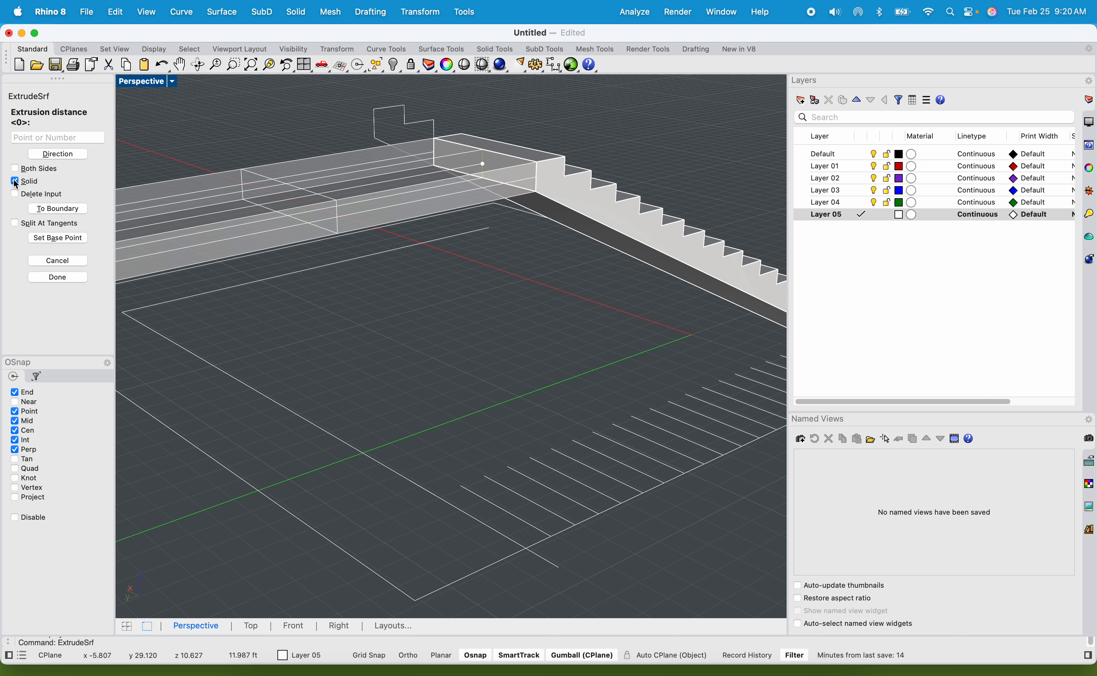
left_click(415, 598)
Extrude the landing's outer side face sideways as a solid by about 3.7 ft to widen the landing.
right_click_drag(370, 341, 293, 343)
right_click_drag(403, 341, 264, 187)
left_click(270, 146)
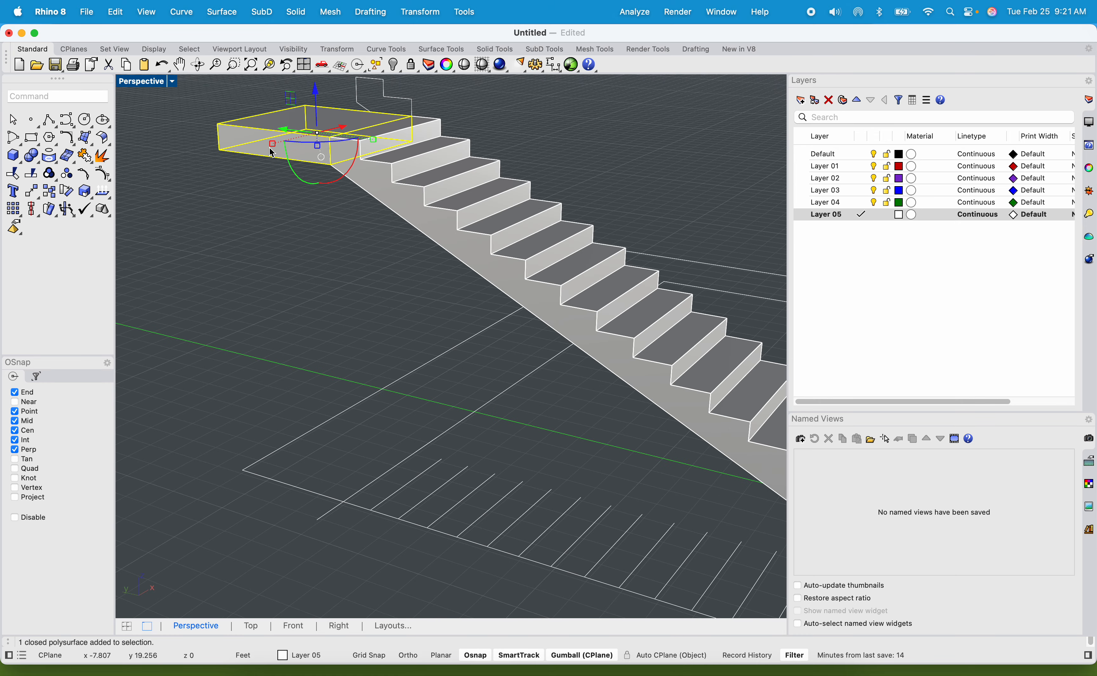
key("Return")
left_click(257, 142)
key("Return")
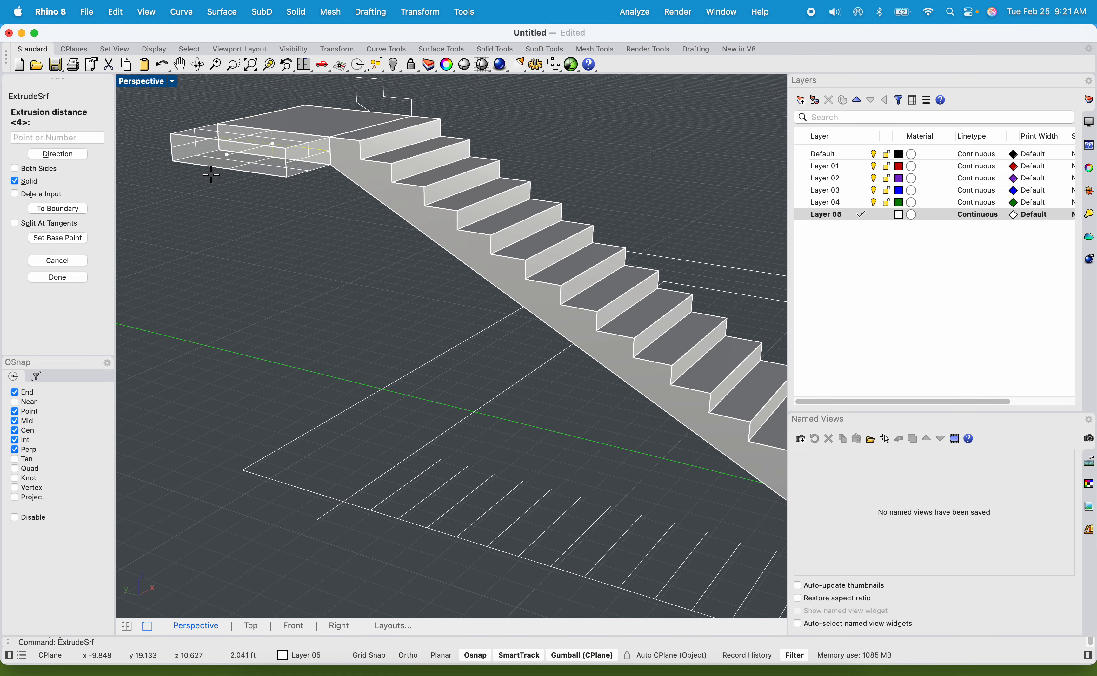
left_click(185, 195)
Extrude the widened landing's stair-side face as a solid running alongside the staircase.
left_click(288, 162)
key("Return")
left_click(286, 166)
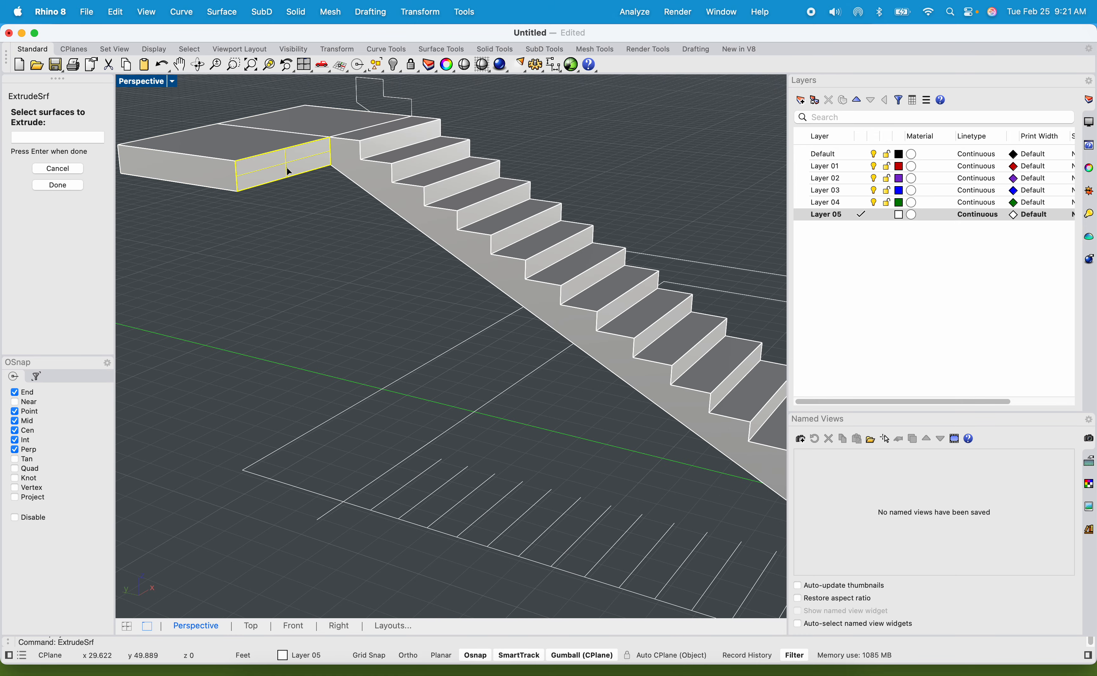
key("Return")
left_click(698, 163)
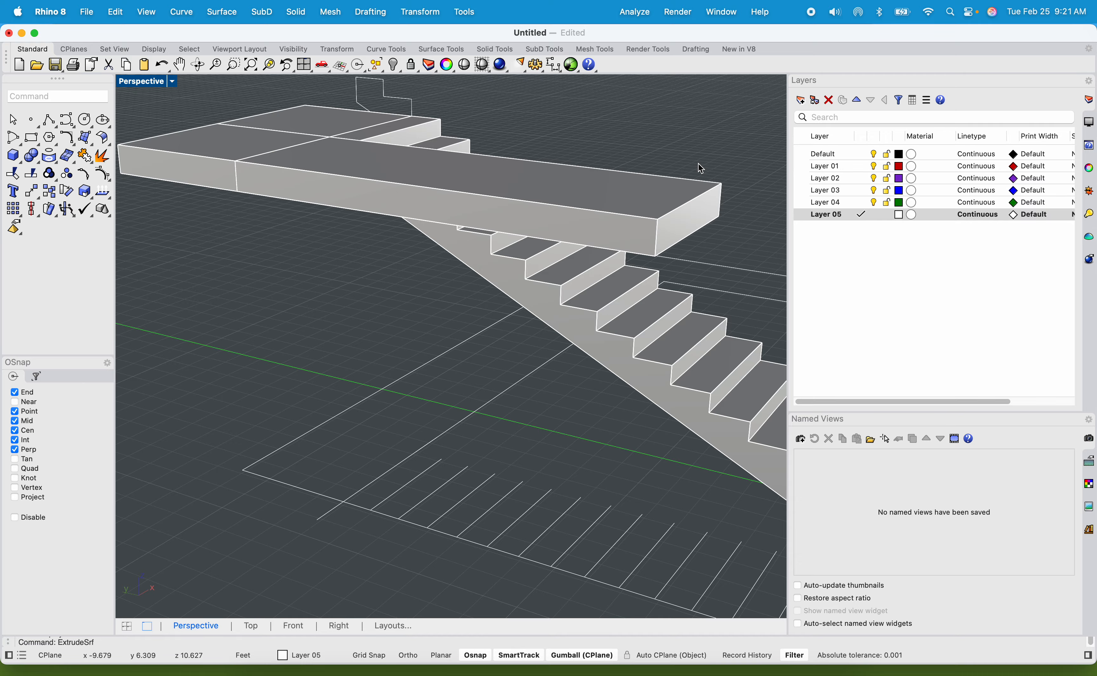
Undo the landing extrusions back to the trimmed staircase without a landing.
right_click_drag(698, 164, 648, 147)
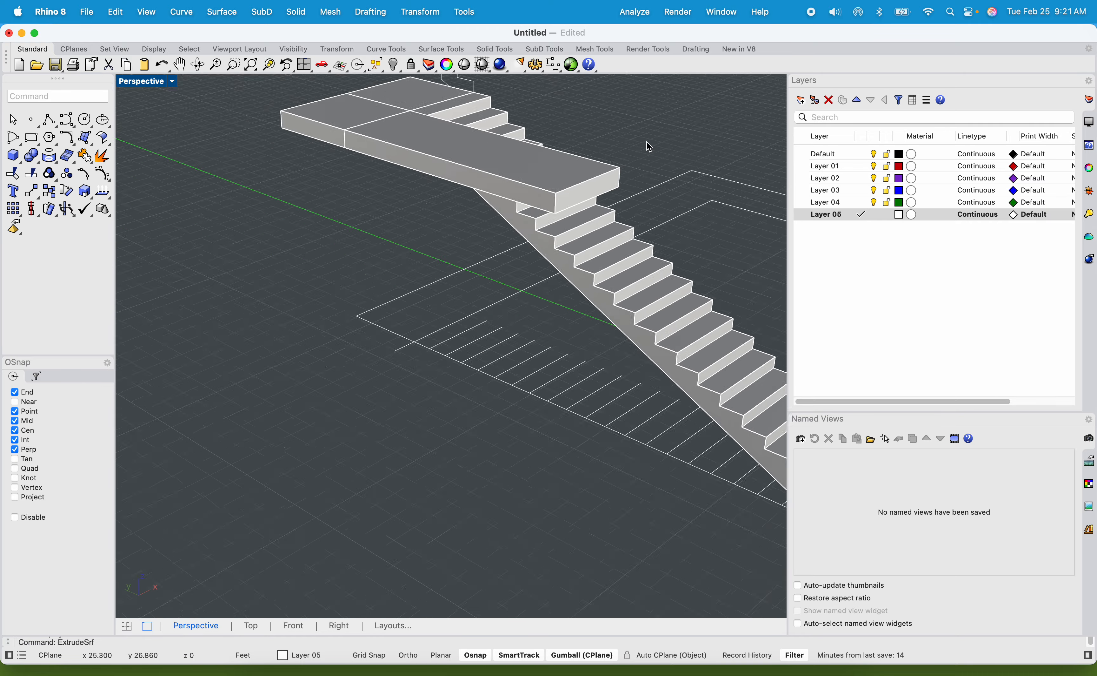
scroll(608, 142, "down", 3)
scroll(470, 109, "up", 2)
key("super+z")
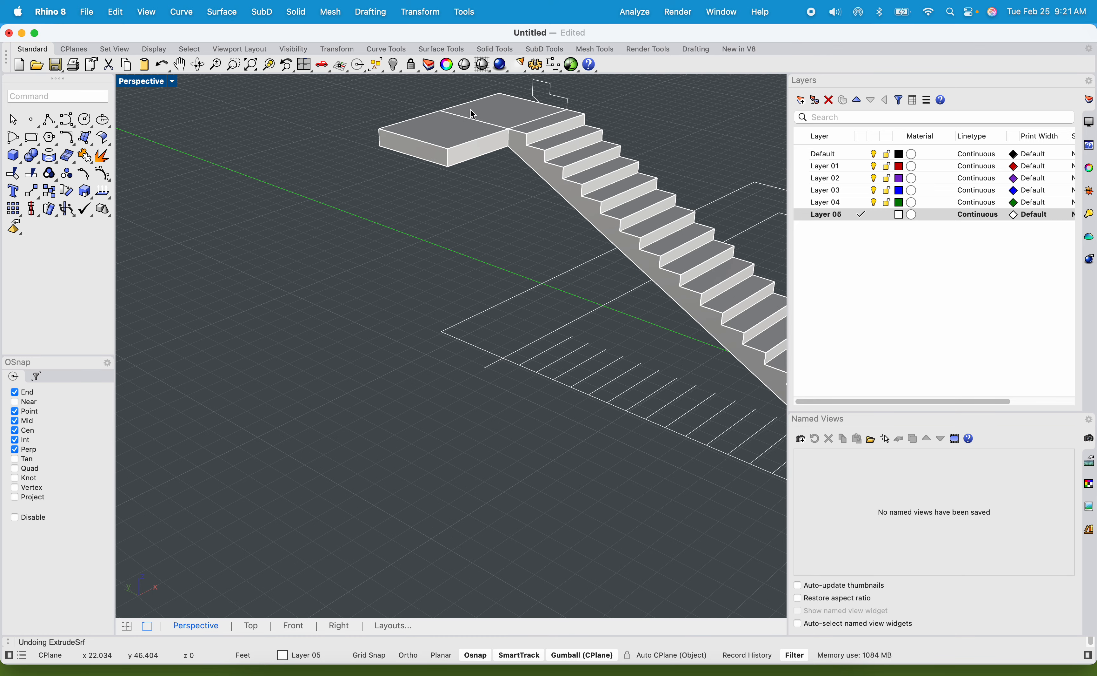
Draw a rectangle on the ground from the floor outline's outer corner to the inner guide line beside the tread lines.
scroll(542, 287, "up", 5)
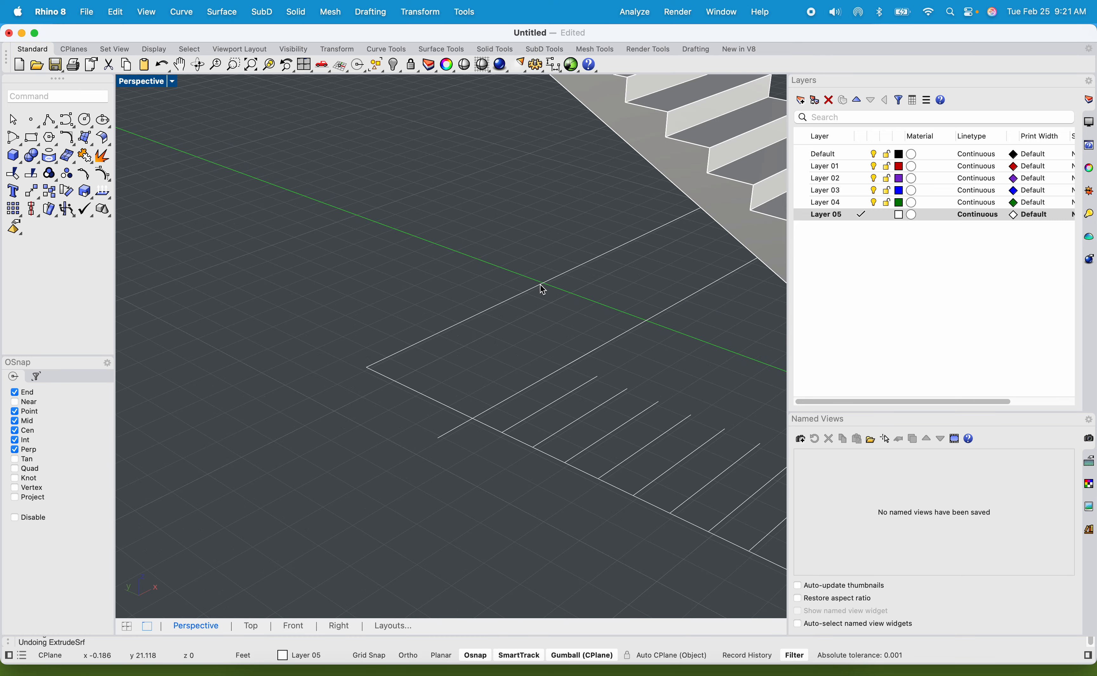
right_click_drag(425, 279, 430, 285)
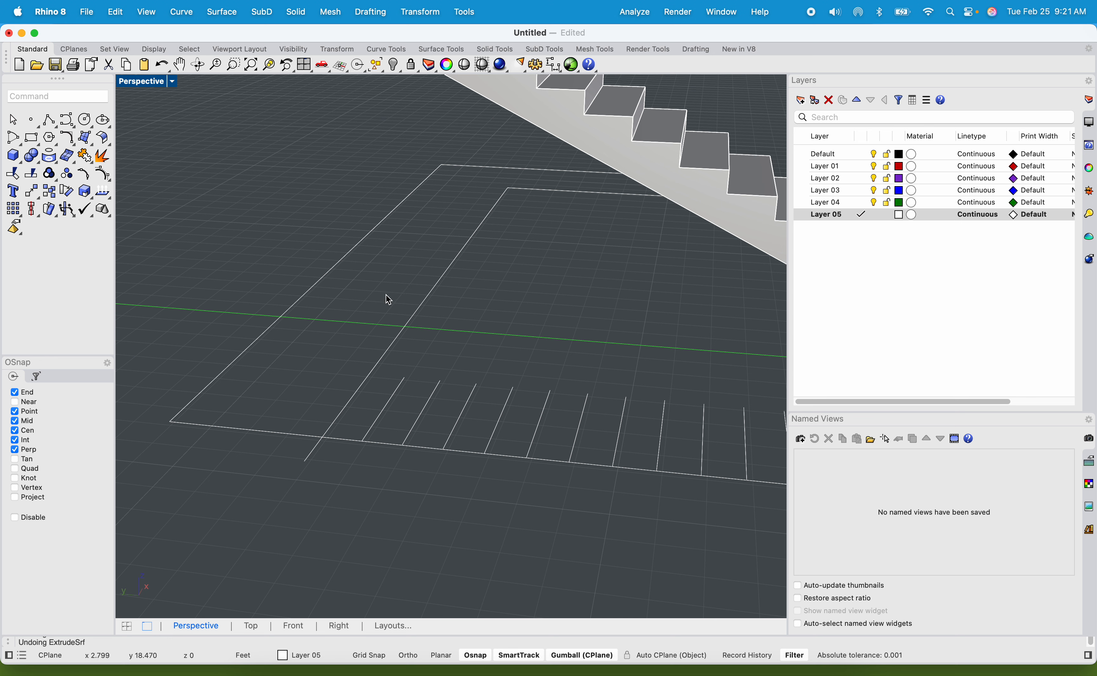
type("rec")
key("Return")
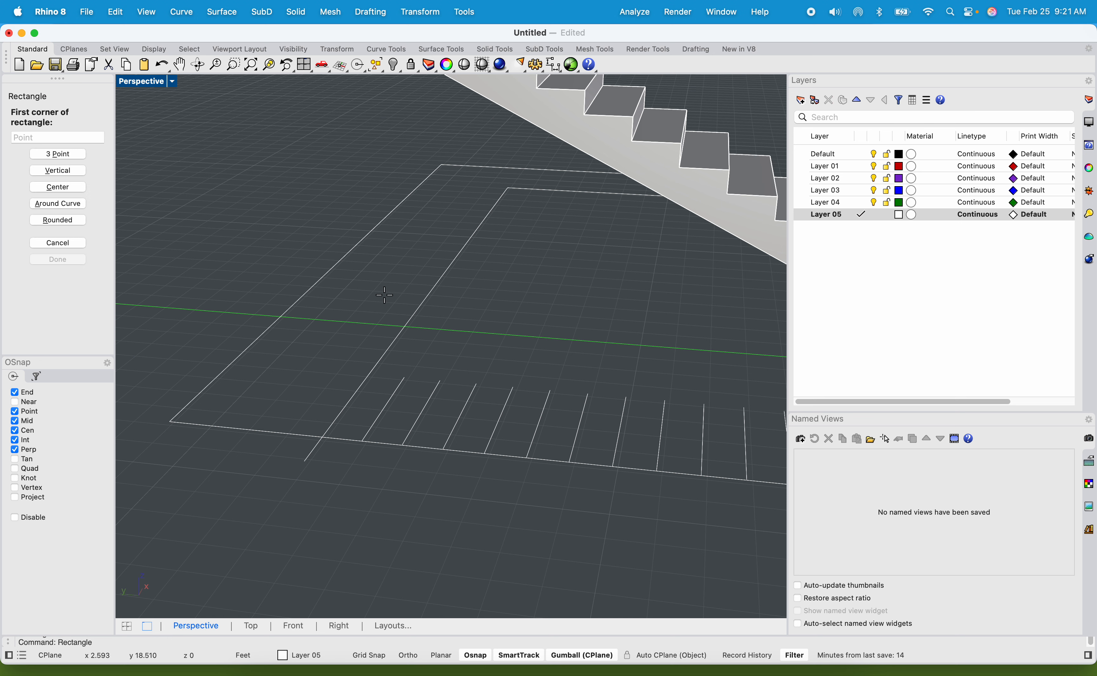
left_click(169, 422)
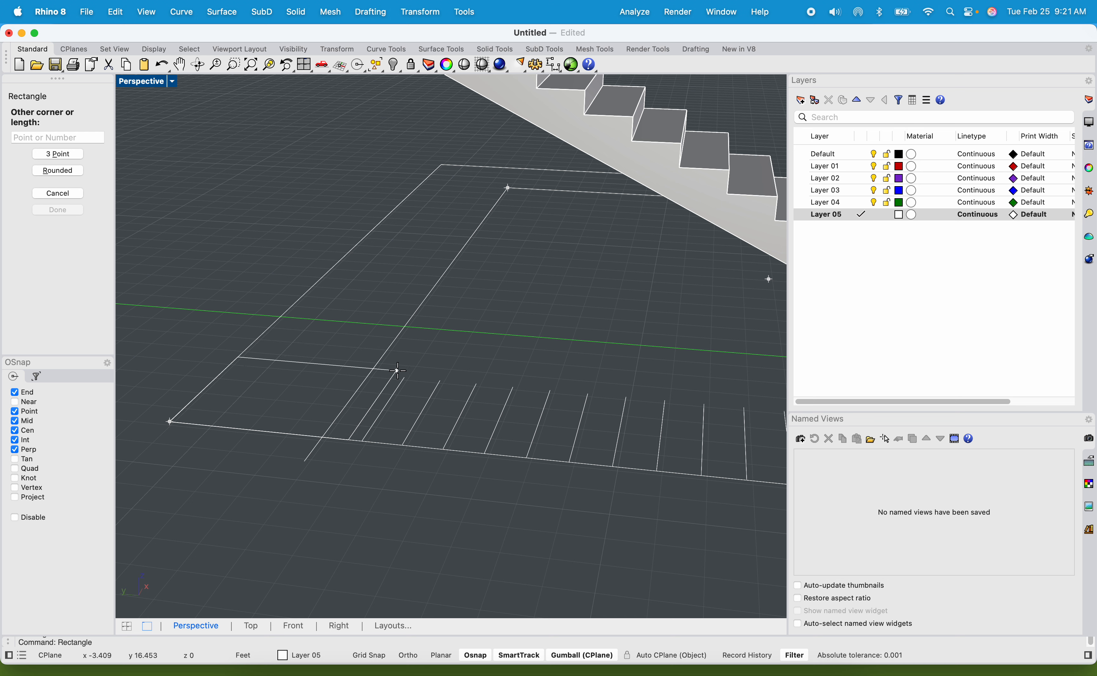
left_click(369, 374)
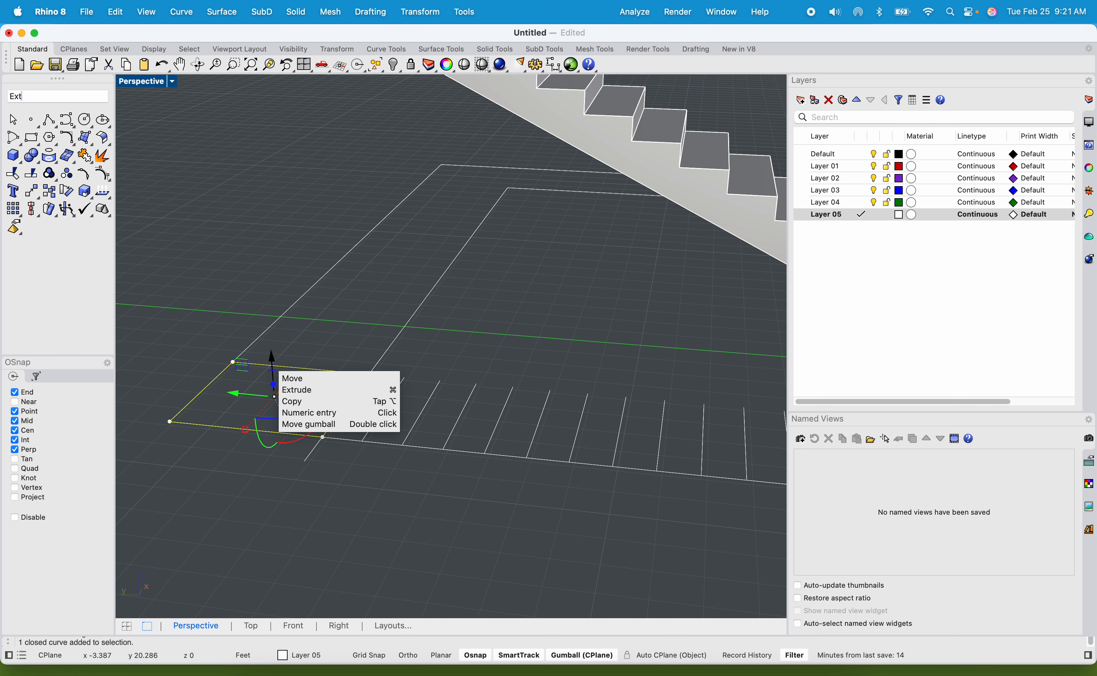
Extrude the corner rectangle 12" upward as a solid landing slab.
key("Return")
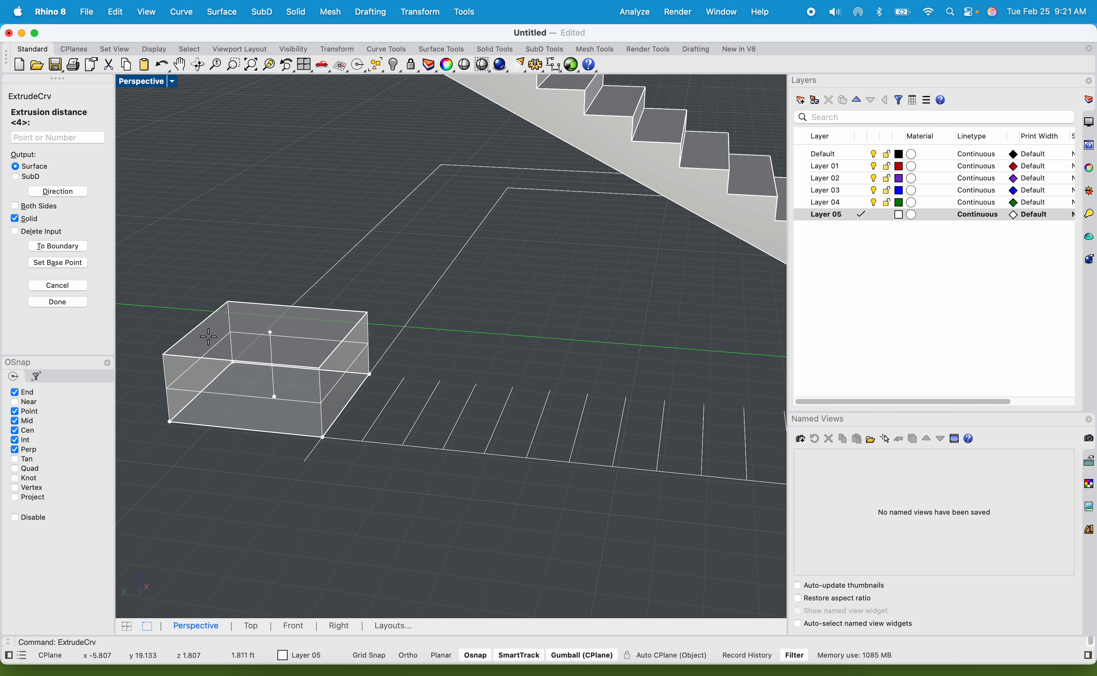
type("12\"")
key("Return")
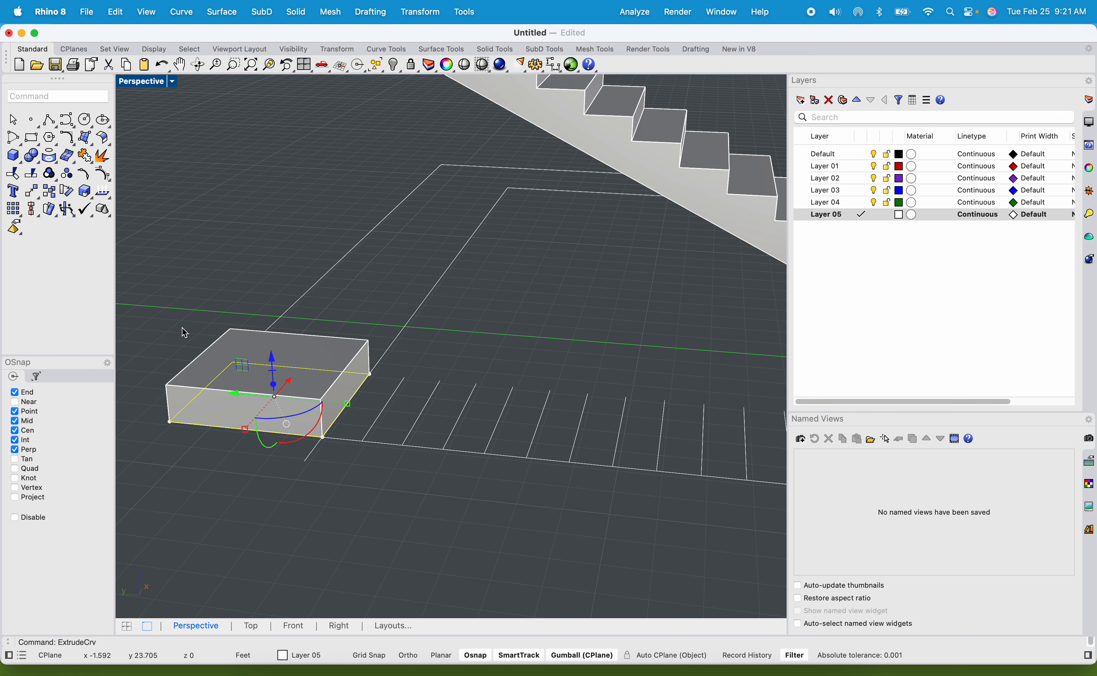
Move the landing slab by its upper corner onto the upper corner of the staircase's top step.
left_click(226, 370)
left_click(183, 316)
right_click_drag(219, 354, 224, 391, "shift")
left_click(224, 391)
type("move")
key("Return")
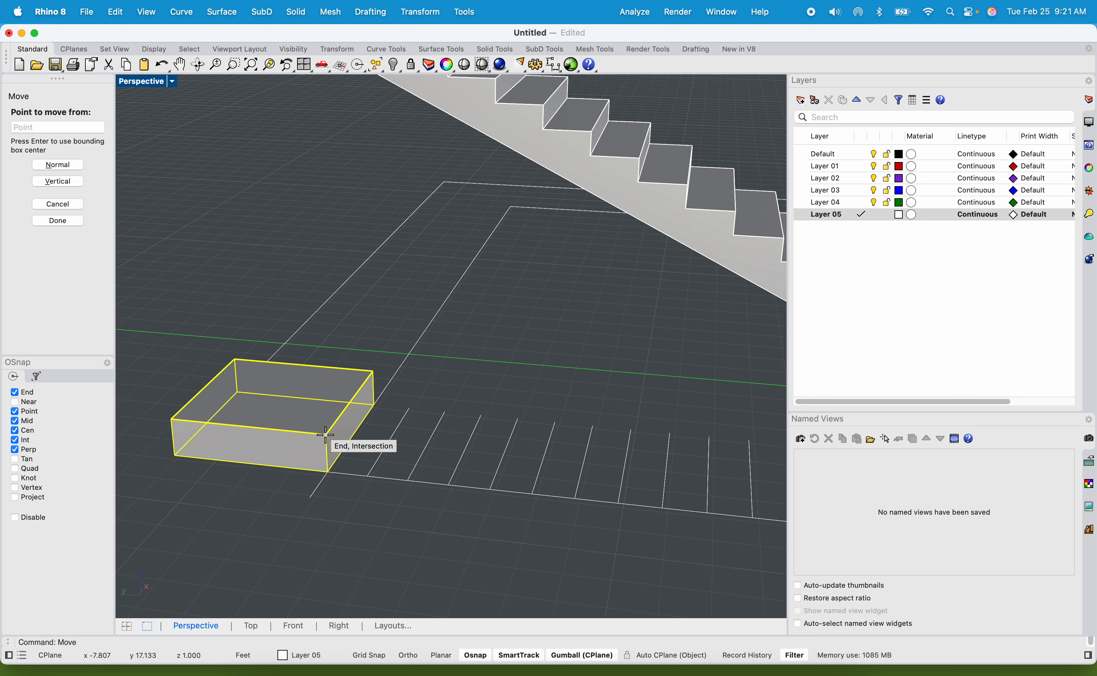
scroll(335, 491, "up", 7)
left_click(316, 363)
scroll(315, 357, "down", 10)
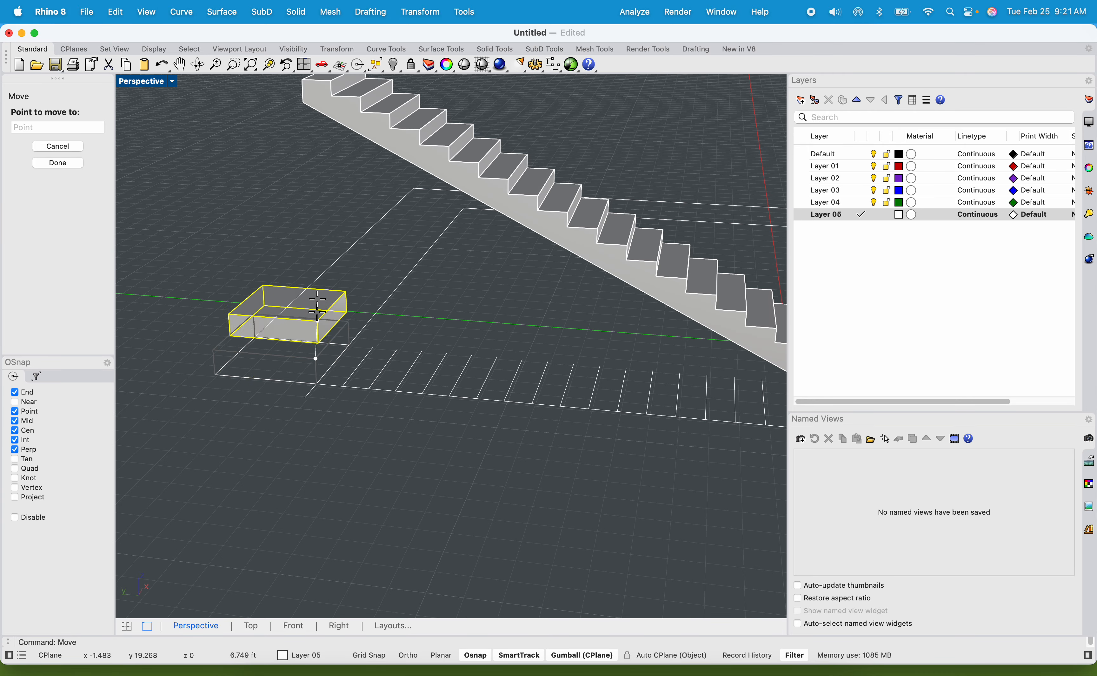
scroll(317, 311, "down", 2)
scroll(315, 203, "up", 8)
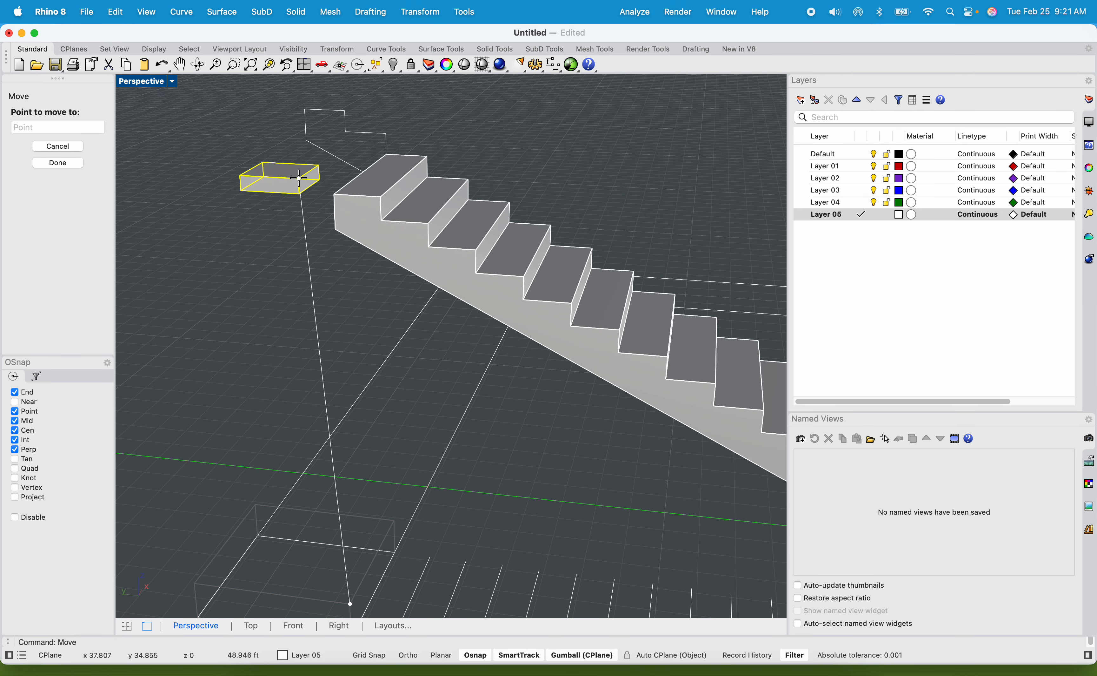
left_click(332, 197)
left_click(313, 332)
scroll(316, 327, "down", 3)
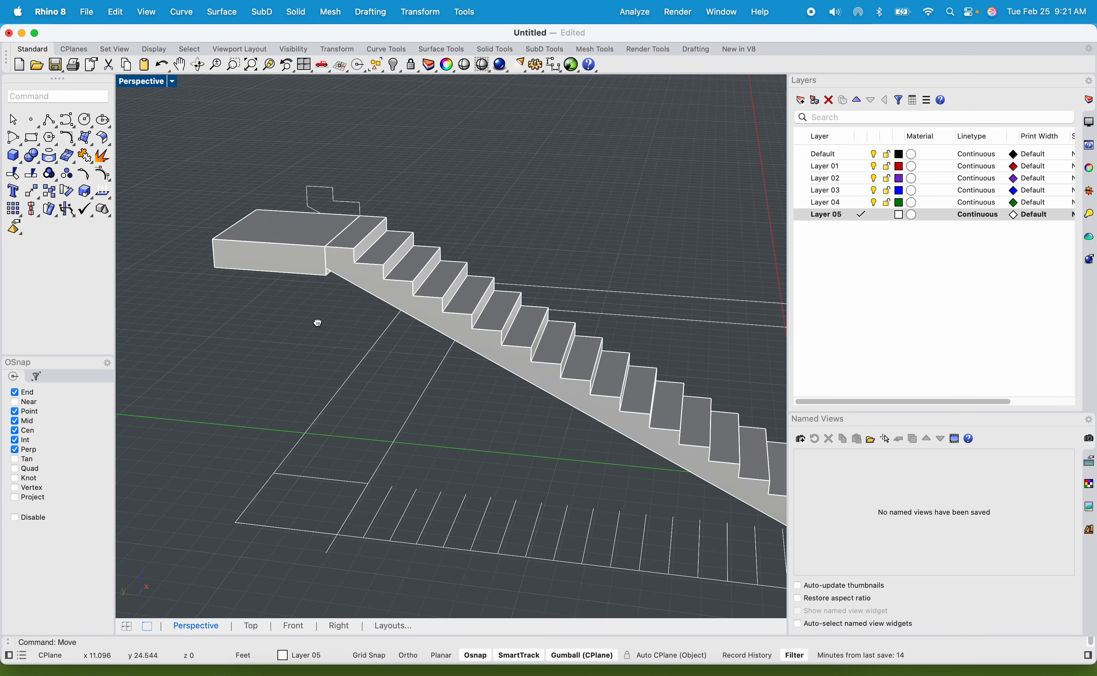
Try scaling the landing slab's height, and undo the change.
right_click_drag(318, 322, 331, 238)
scroll(336, 227, "up", 5)
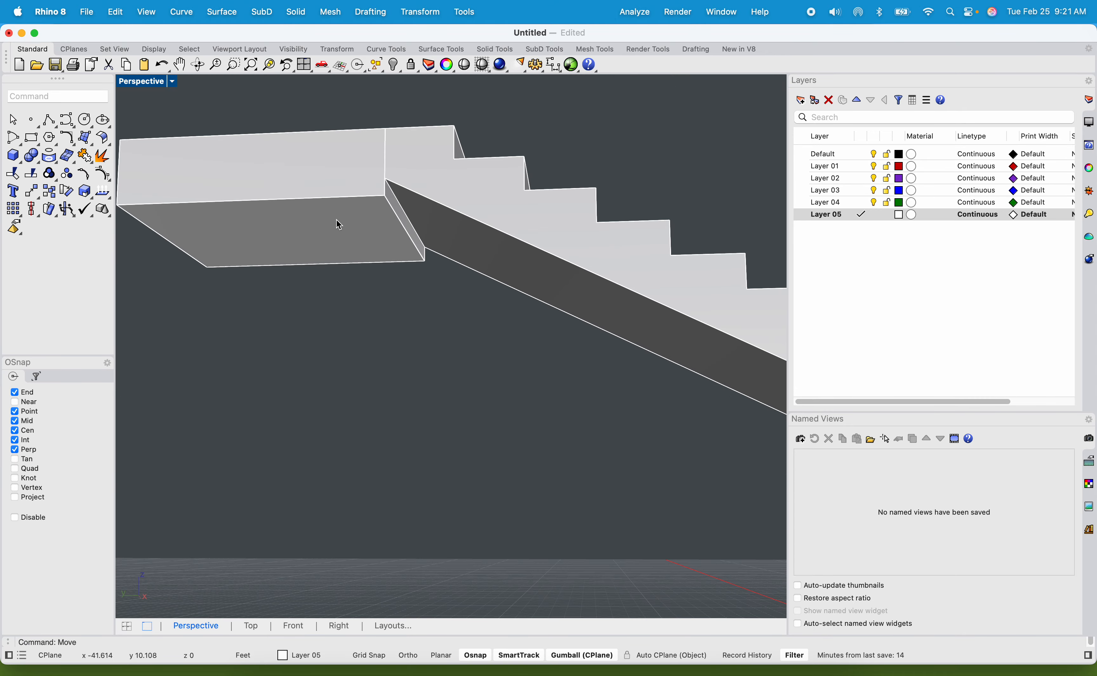
left_click(293, 215)
right_click_drag(352, 189, 409, 301)
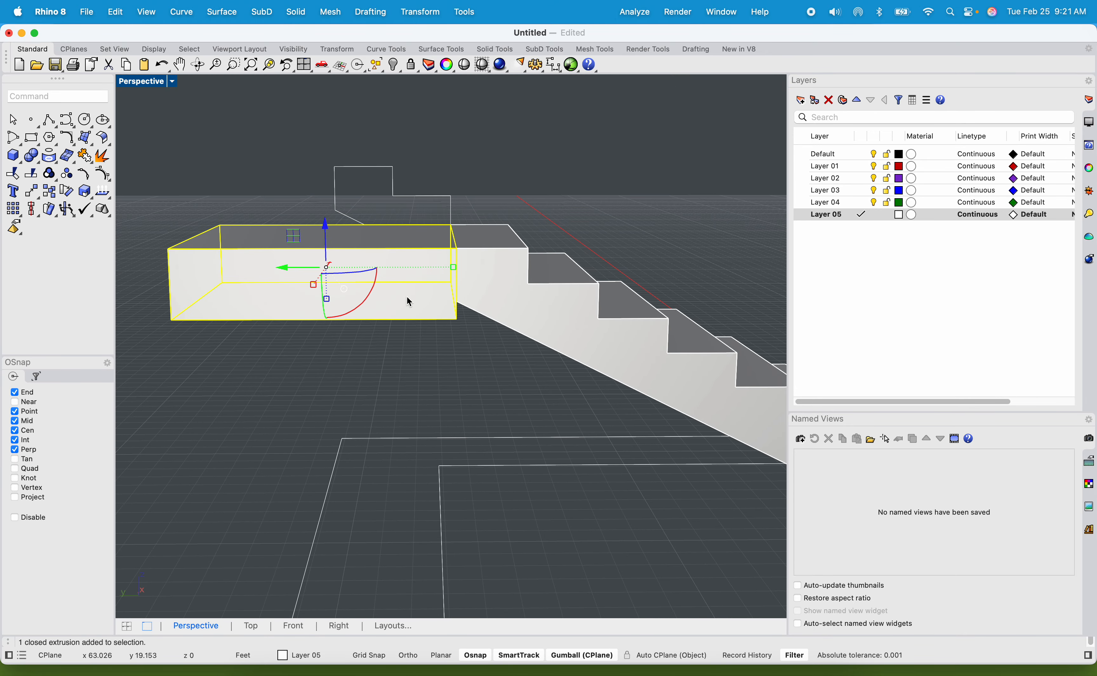
left_click(460, 368)
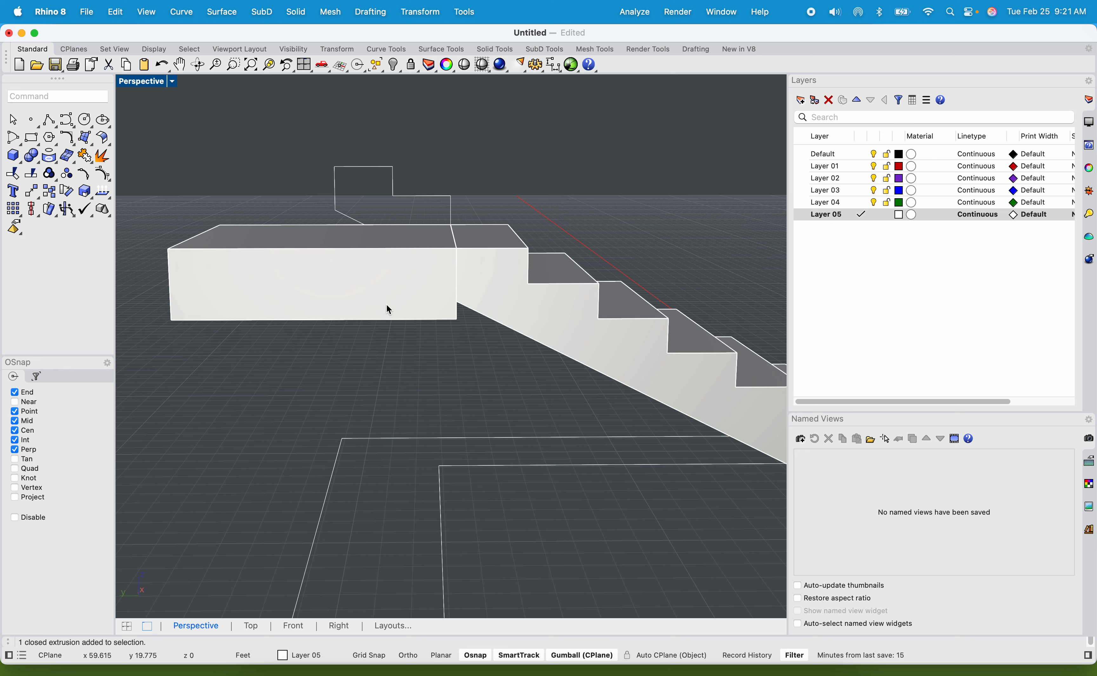
left_click(414, 318)
left_click_drag(328, 296, 328, 291)
key("super+z")
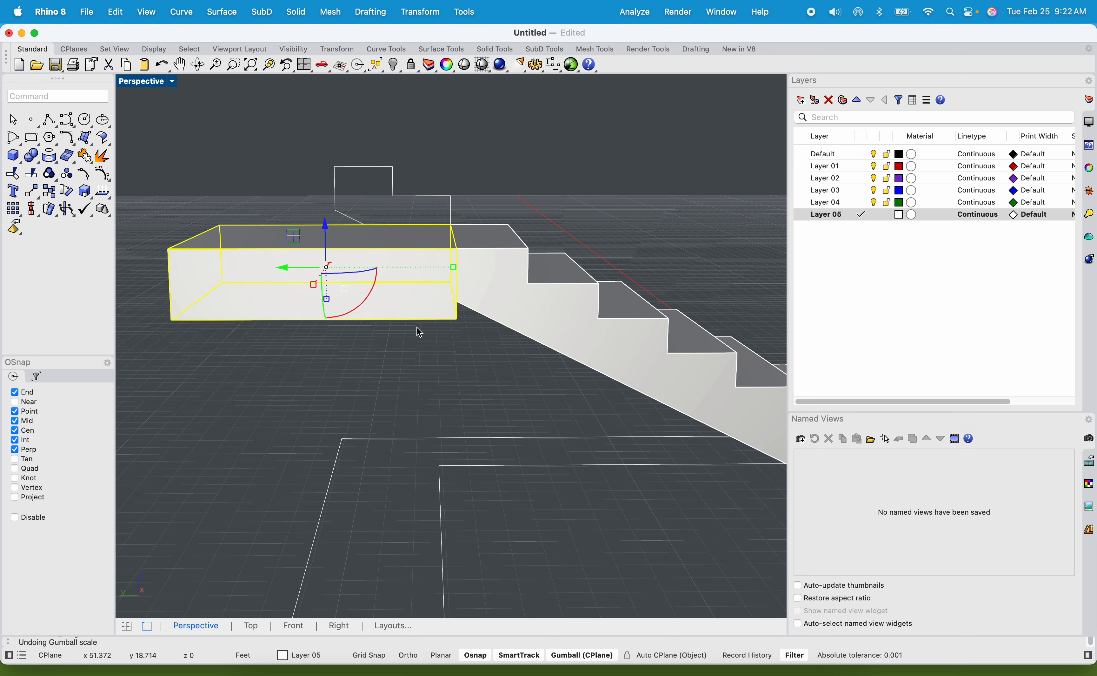
left_click(418, 331)
Combine the landing slab and the staircase into one solid with BooleanUnion.
scroll(448, 377, "down", 8)
right_click_drag(448, 377, 315, 306, "shift")
left_click(316, 307)
left_click(420, 297, "shift")
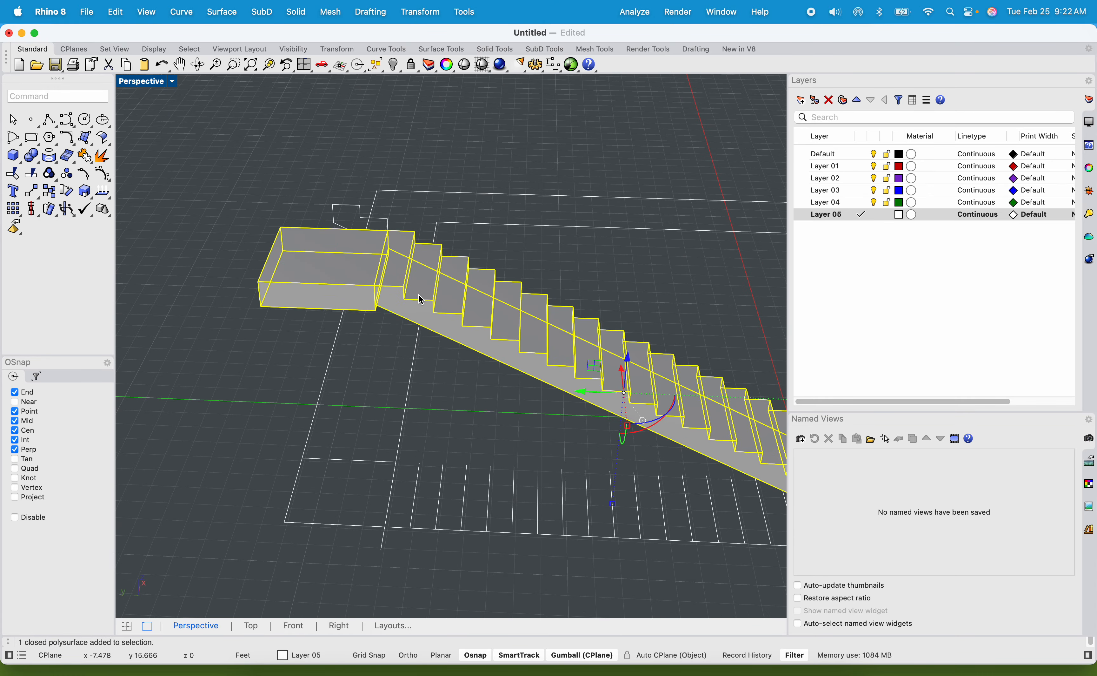
key("Down")
key("Down")
key("Down")
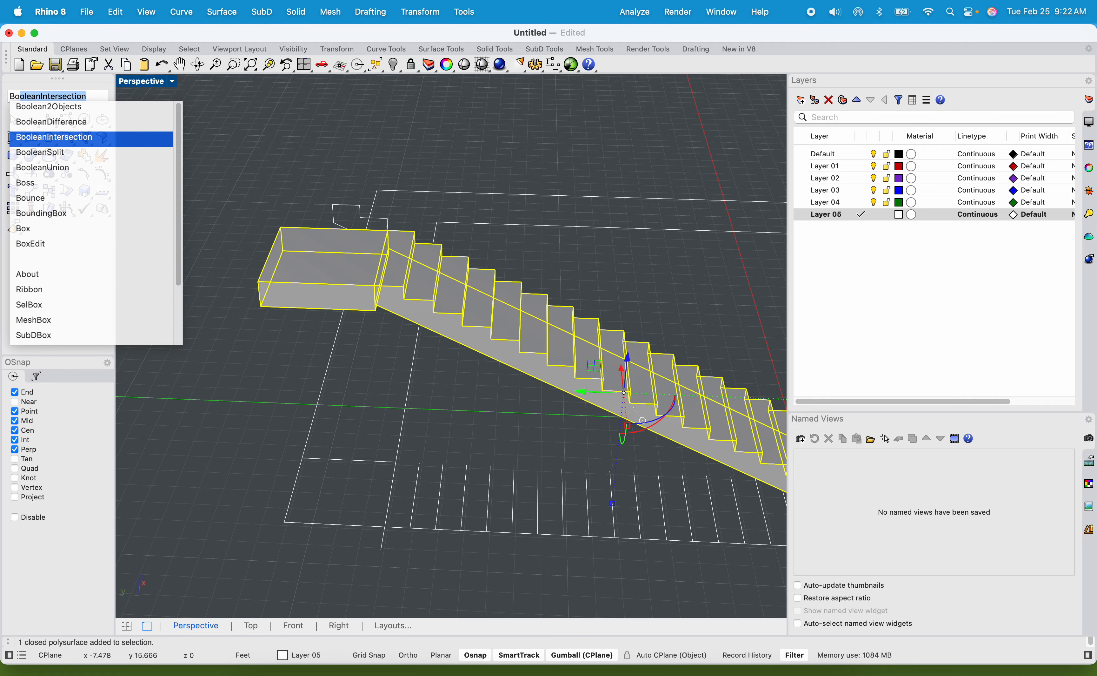
key("Return")
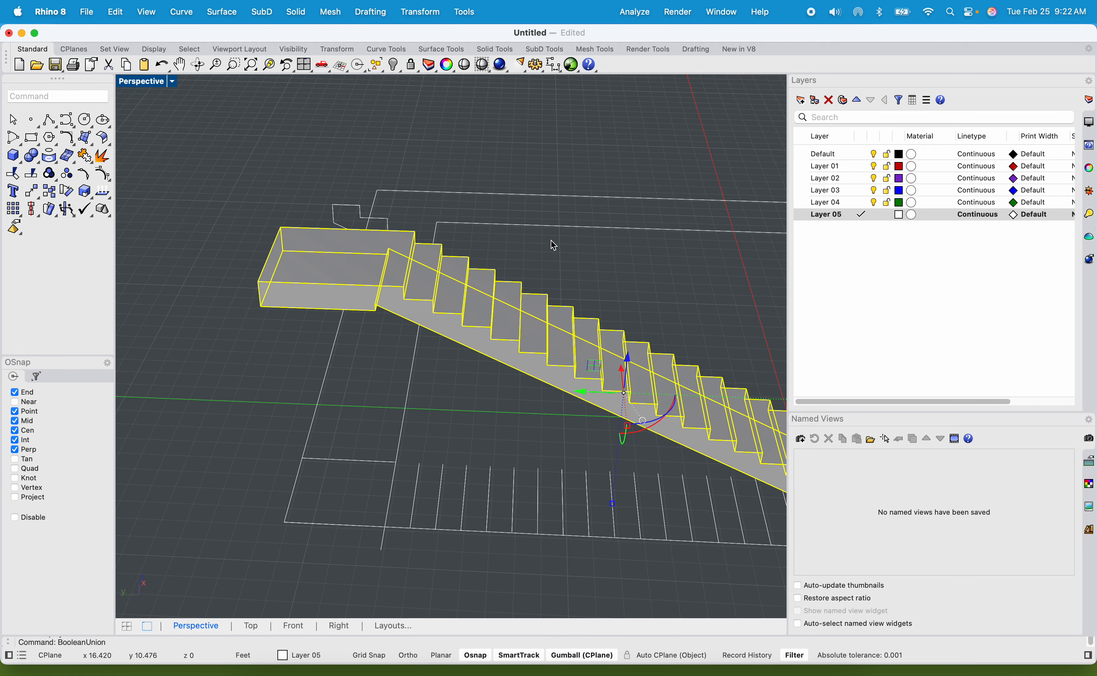
Inspect the joint between landing and stairs, and undo the Boolean union.
right_click_drag(527, 282, 427, 290)
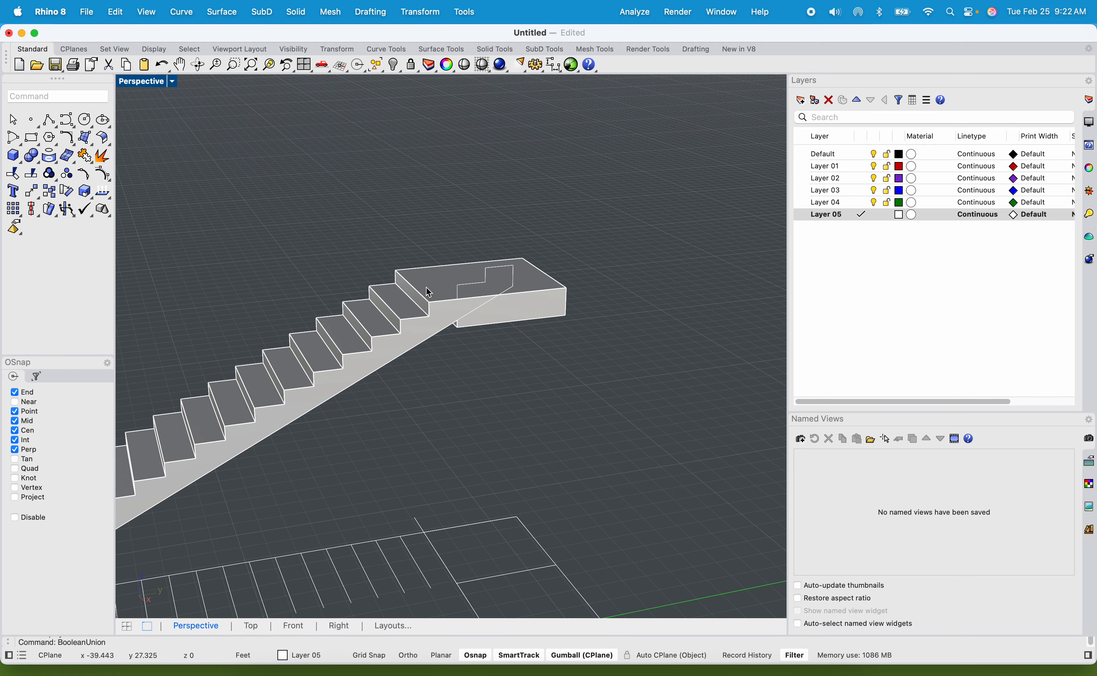
scroll(456, 292, "up", 5)
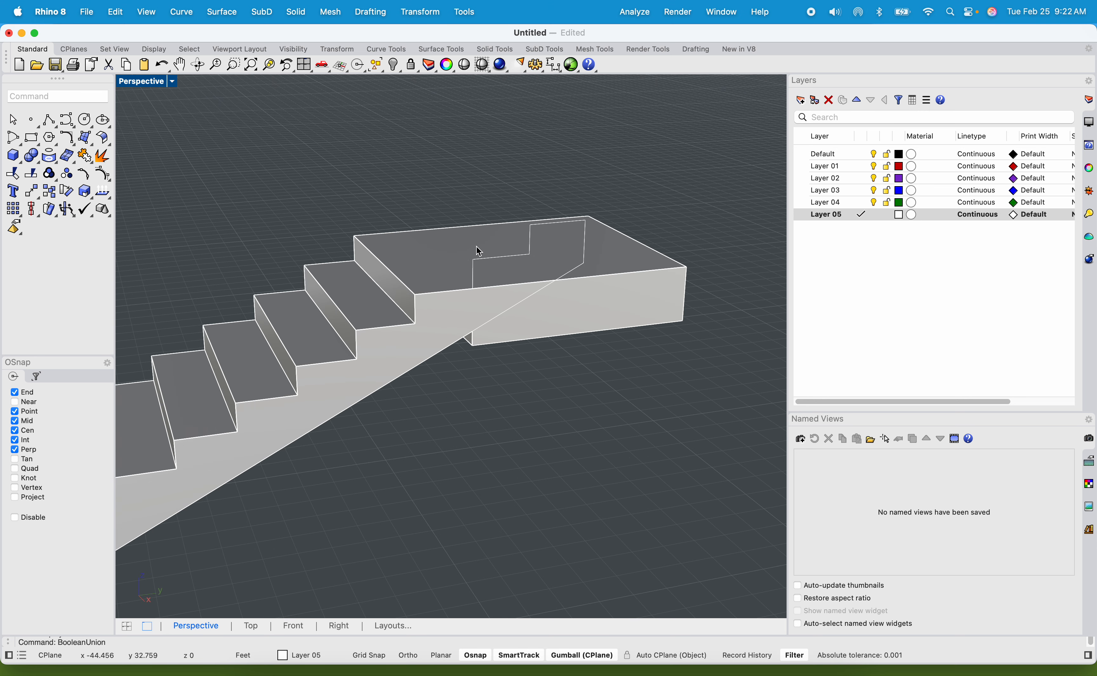
key("super+z")
left_click(510, 414)
Show the four-viewport layout and try to move the landing slab from a base point in the Right view.
left_click(505, 318)
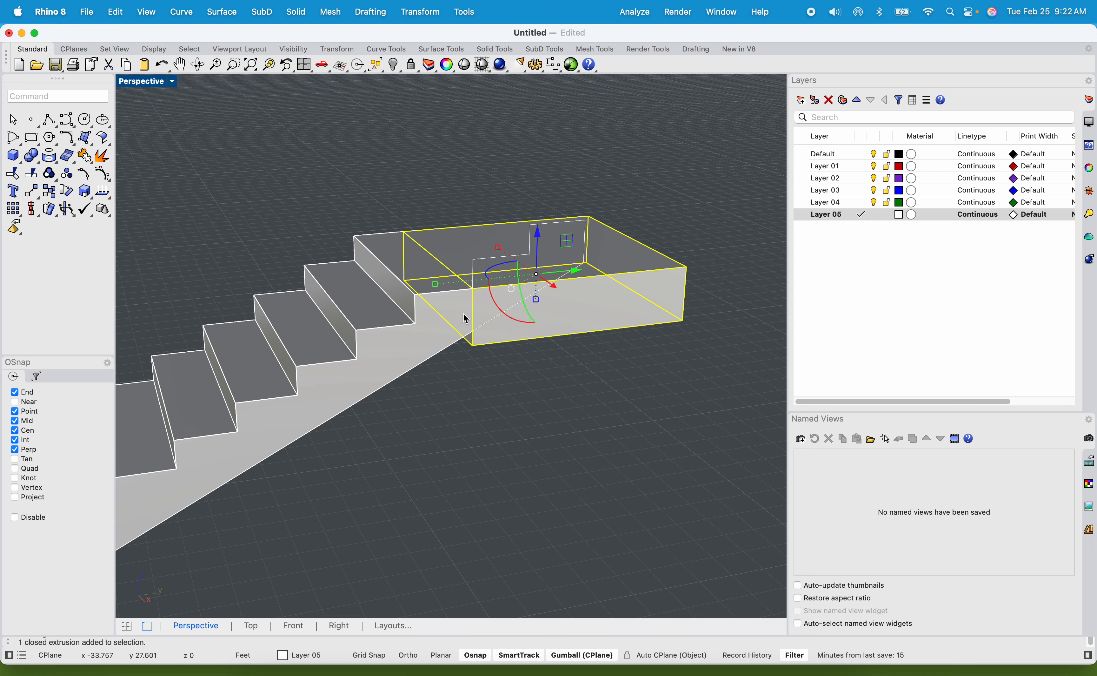
scroll(486, 310, "up", 6)
right_click_drag(487, 311, 475, 321)
type("Move")
key("Return")
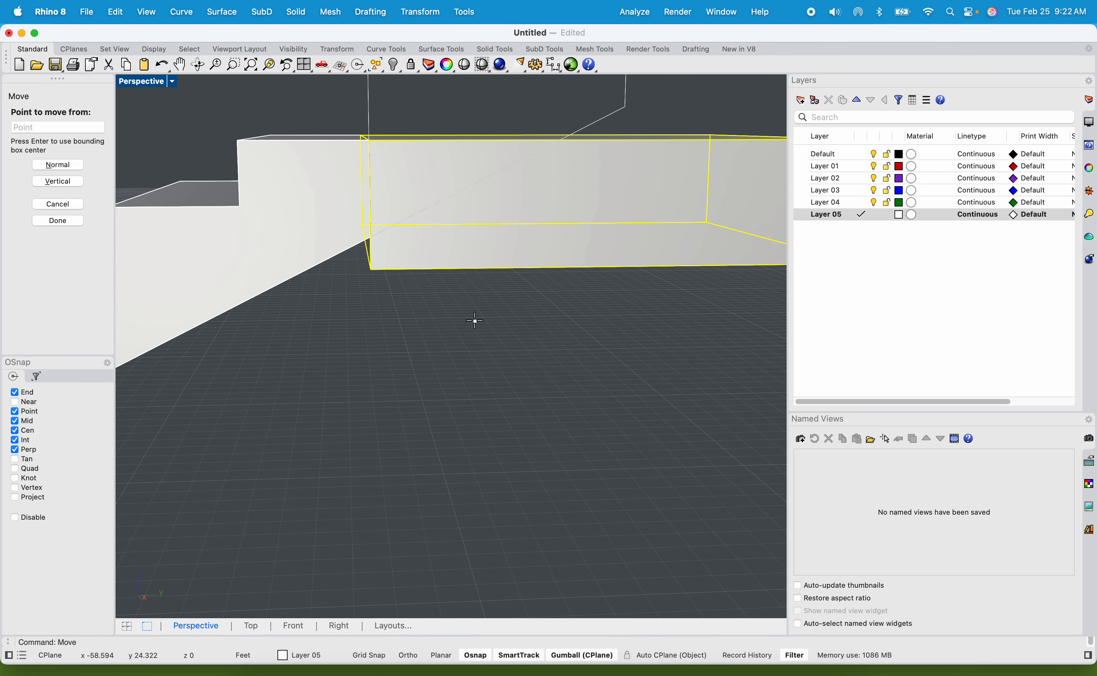
double_click(134, 81)
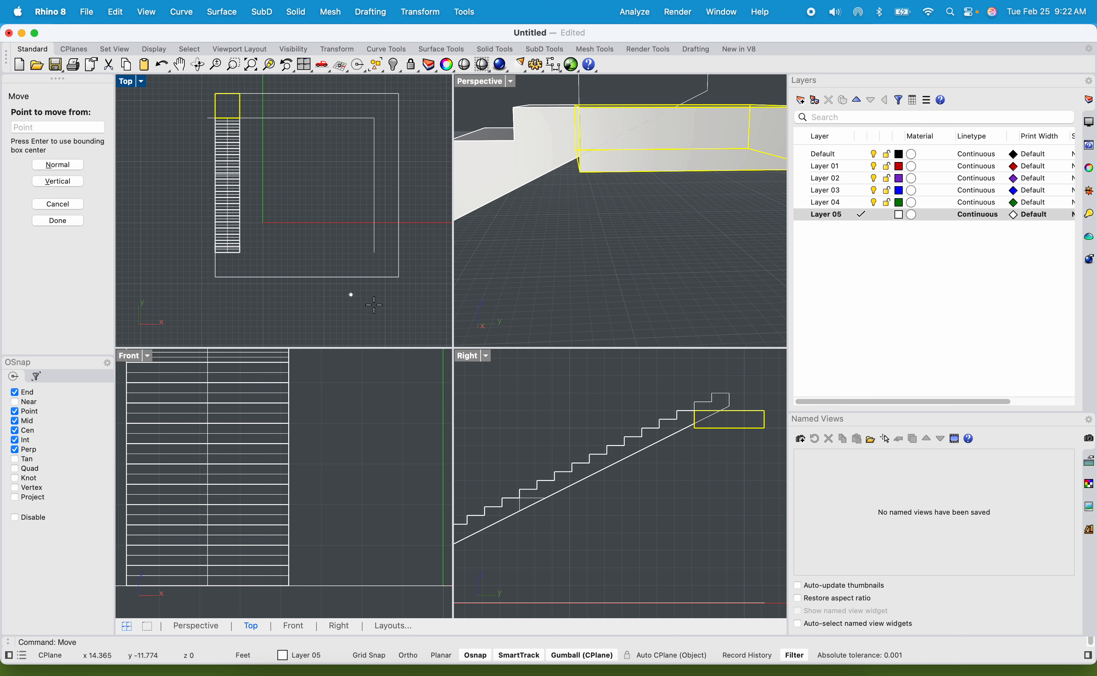
scroll(700, 369, "up", 5)
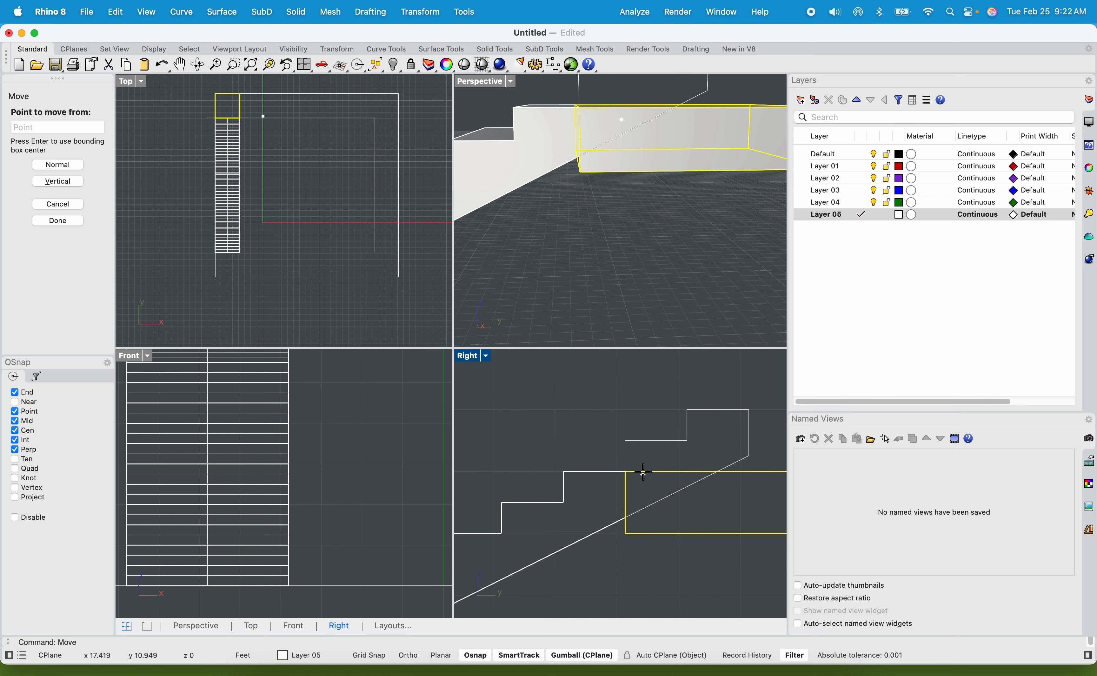
left_click(610, 454)
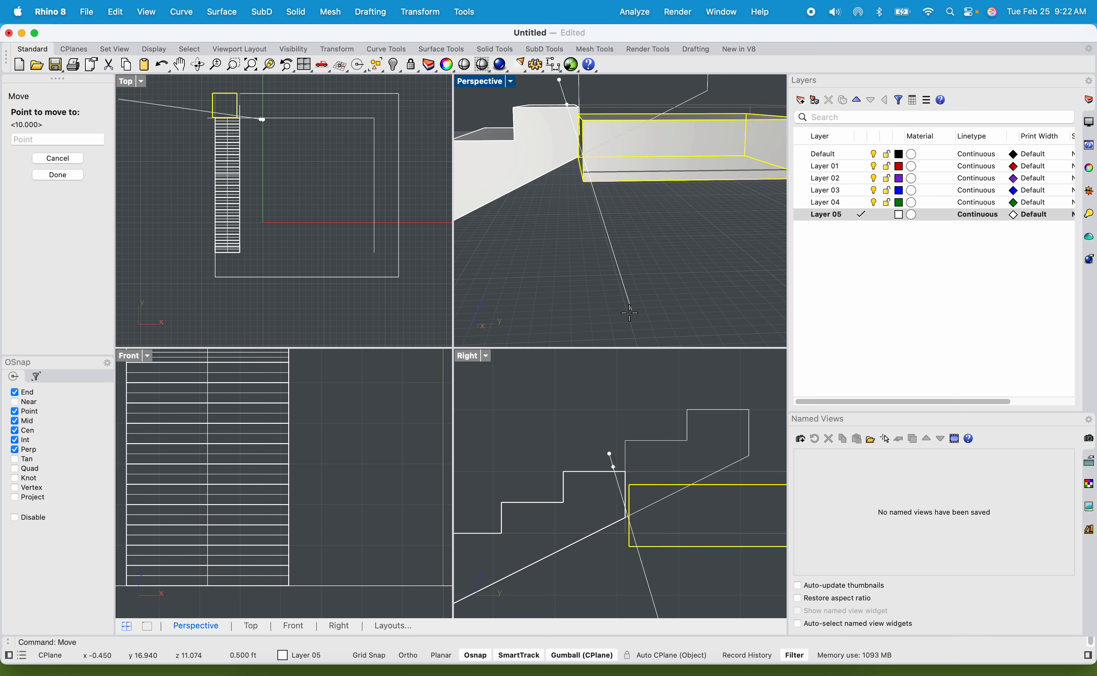
left_click(619, 312)
Move the landing slab 6" straight up in the Right view.
left_click(673, 485)
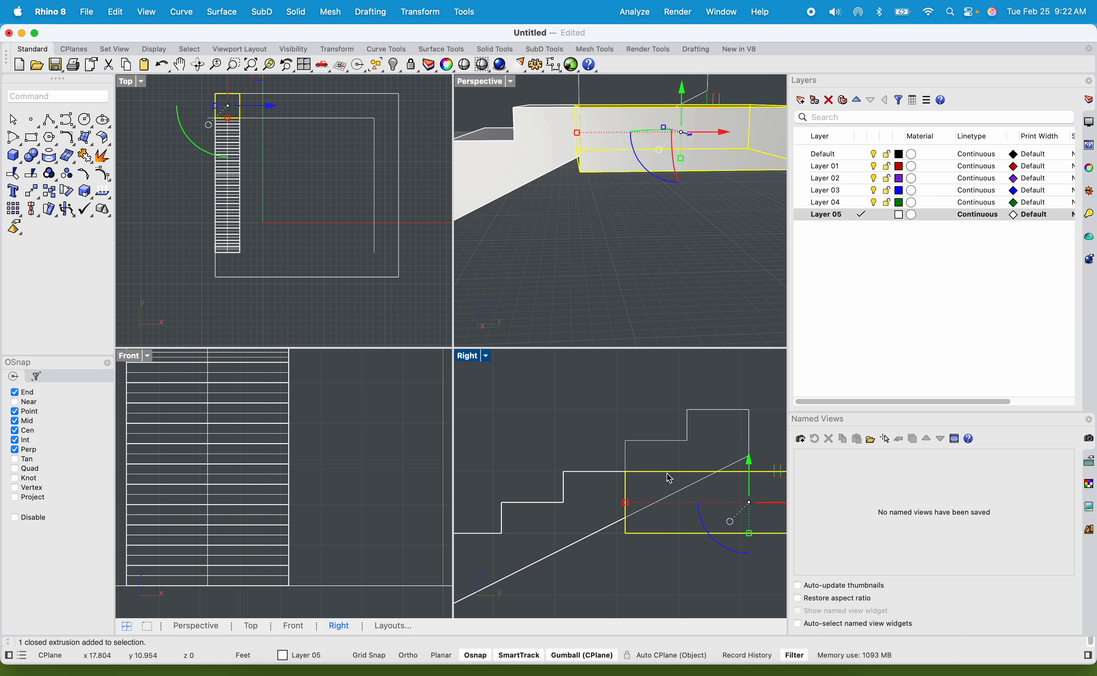
type("move")
key("Return")
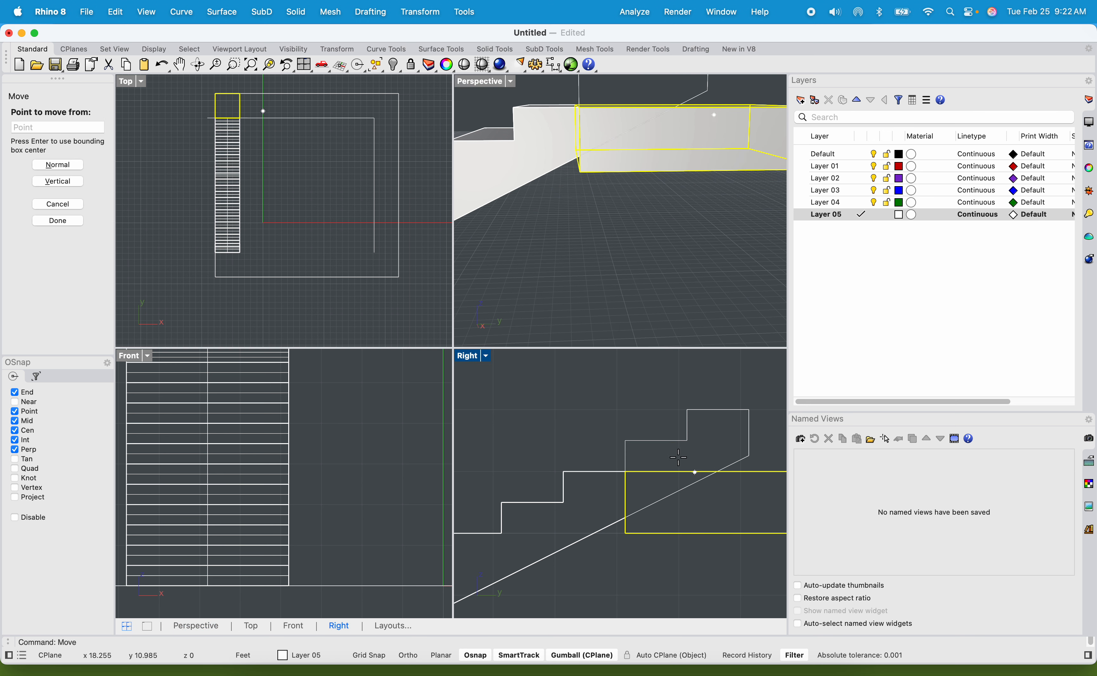
left_click(609, 438)
type("6\"")
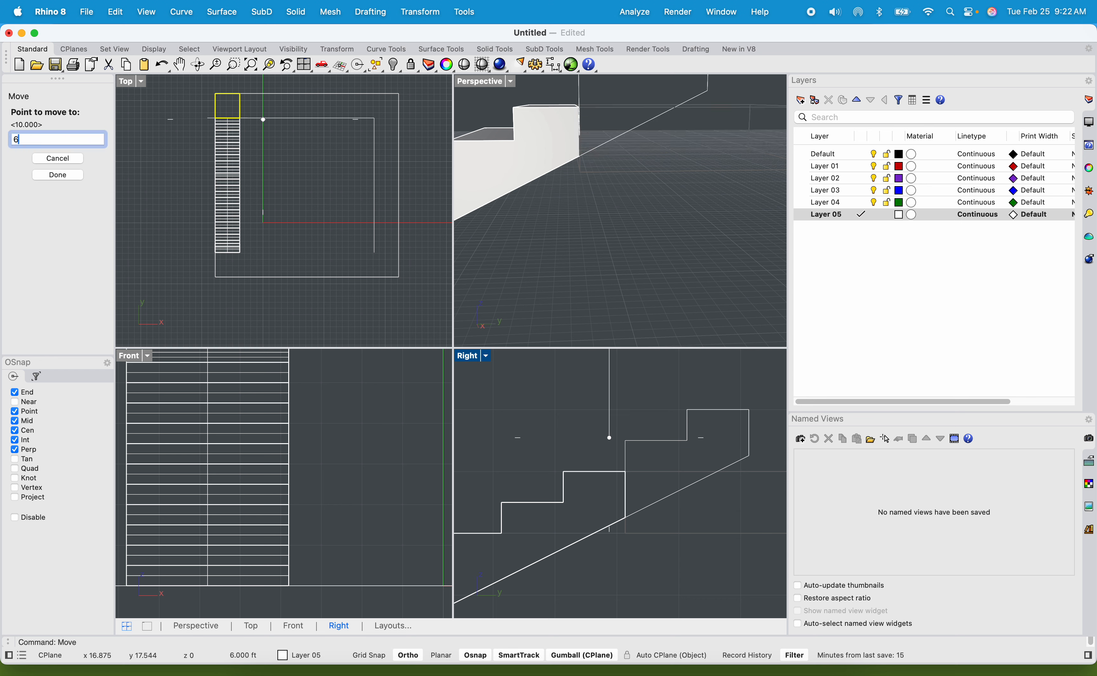
left_click(610, 408)
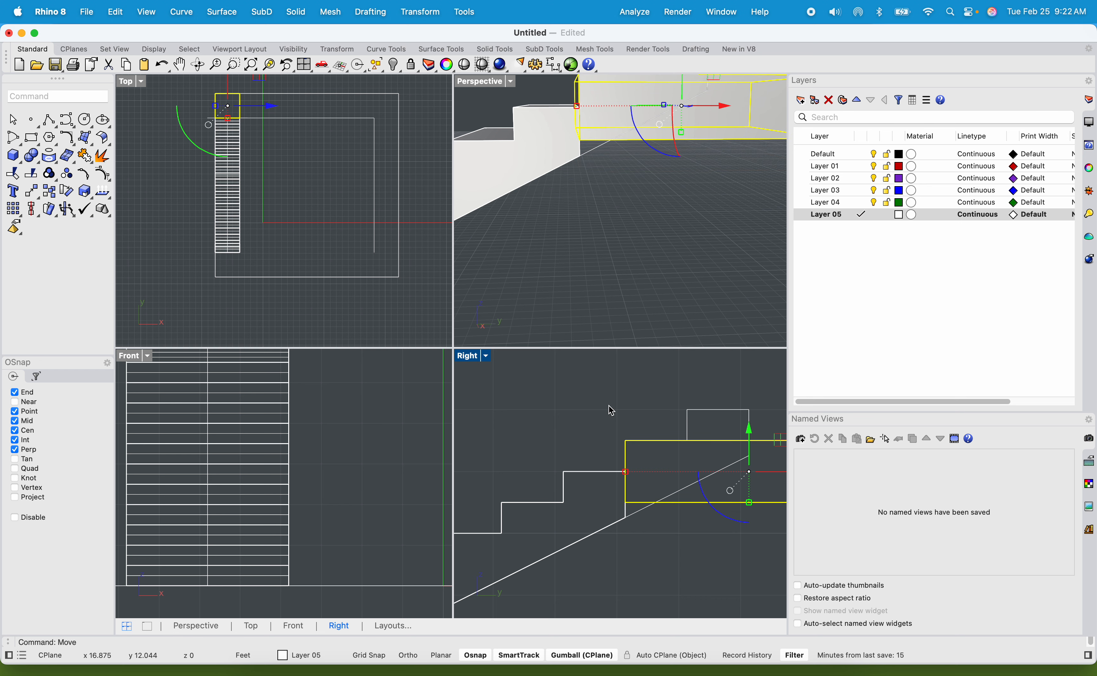
Examine the raised landing slab's underside where it meets the staircase in the Perspective view.
left_click(529, 427)
scroll(632, 222, "down", 5)
right_click_drag(579, 256, 580, 217)
scroll(563, 202, "up", 10)
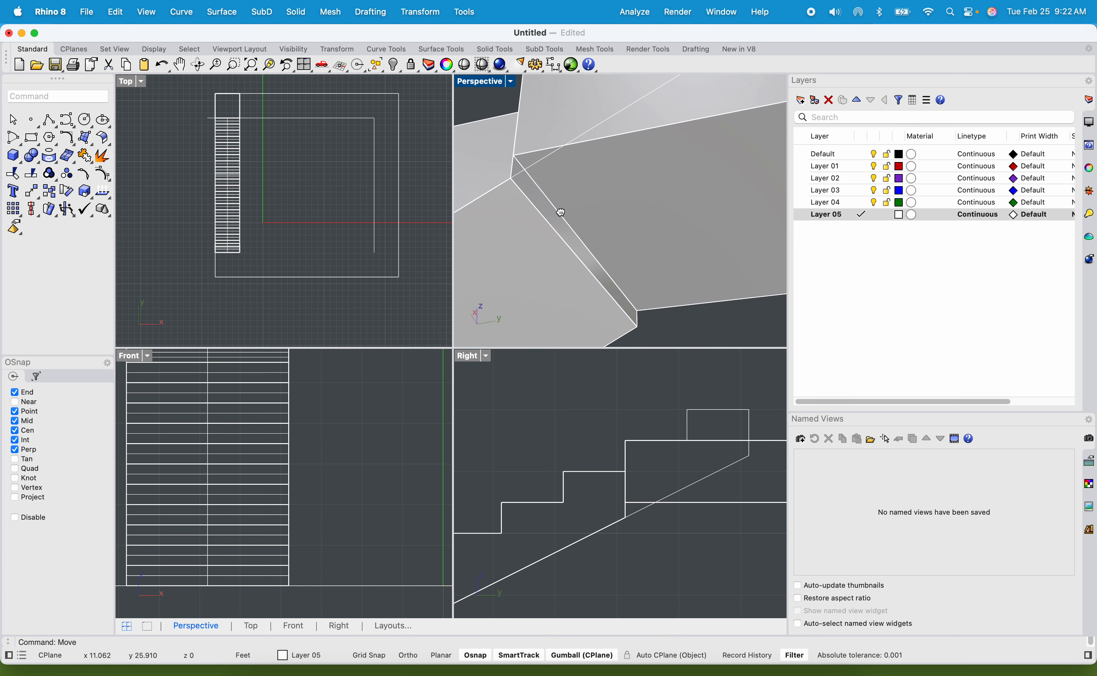
scroll(543, 173, "down", 8)
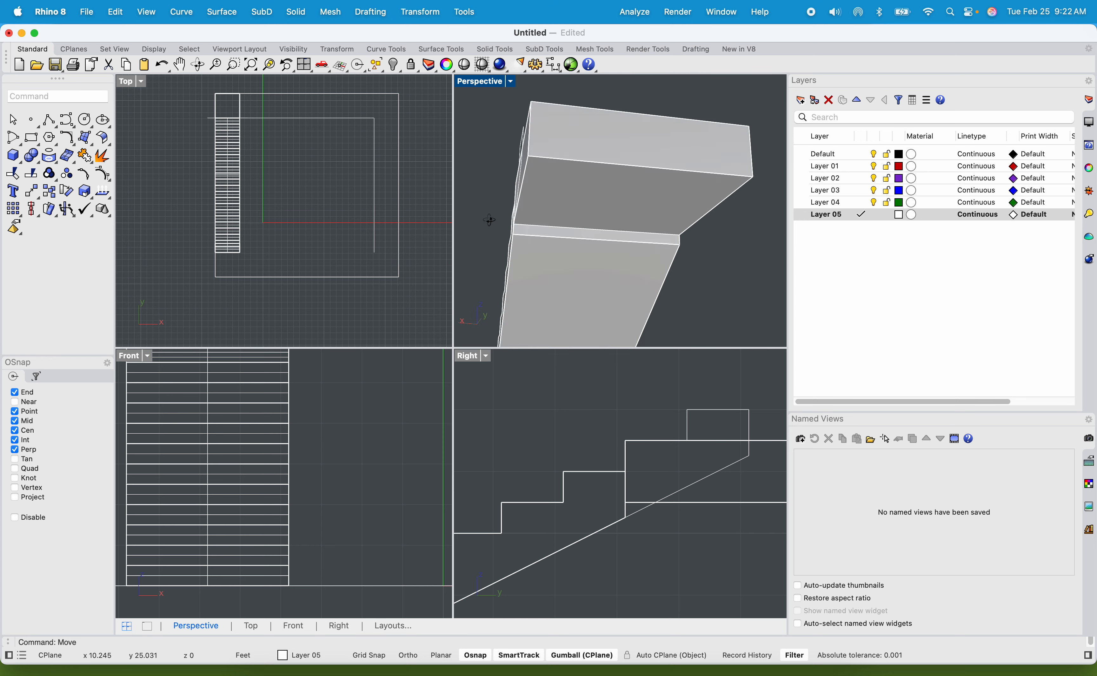
Scale the landing slab vertically with Scale1D from its top corner so its bottom corner meets the staircase's underside edge.
right_click_drag(448, 228, 374, 246)
right_click_drag(636, 251, 570, 188)
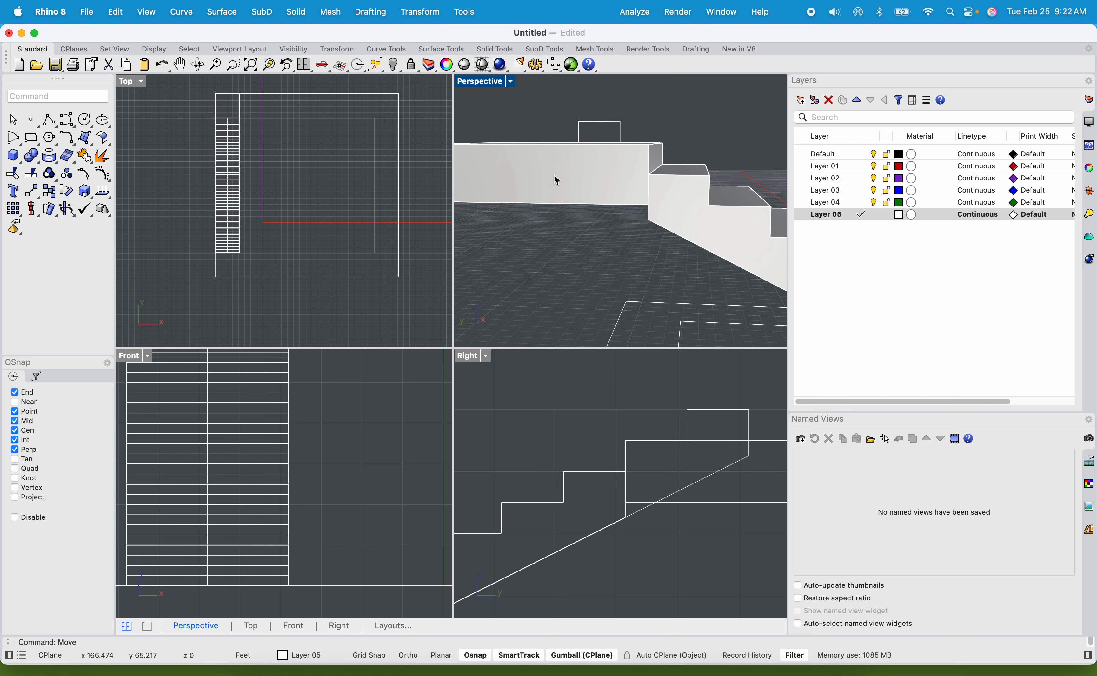
left_click(574, 185)
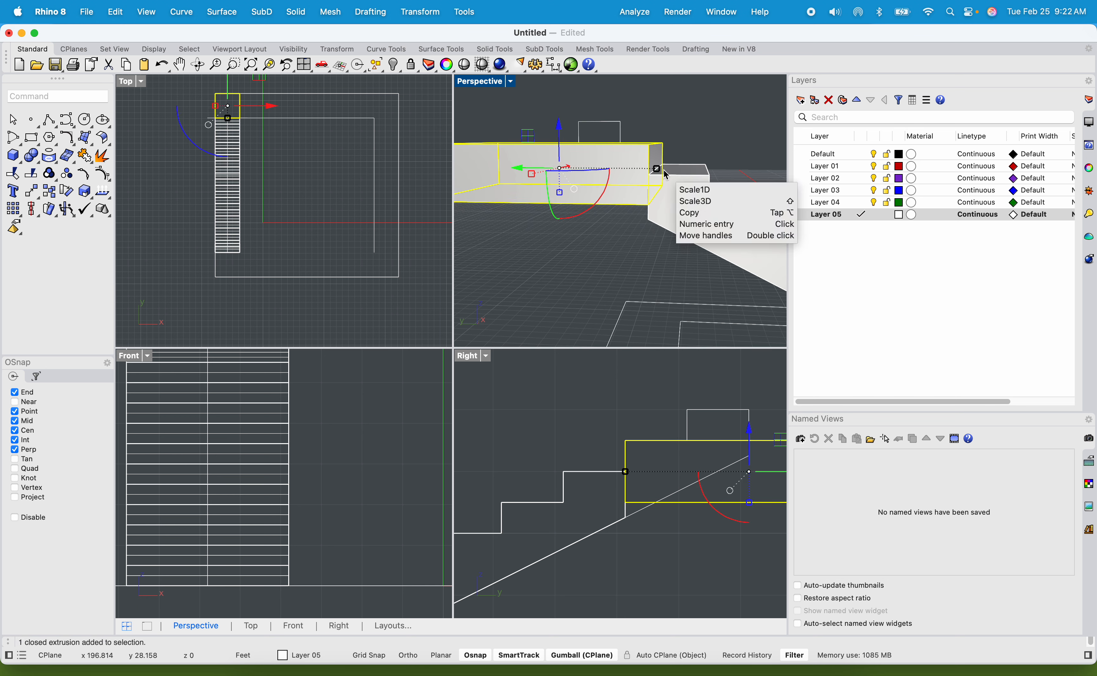
type("scale")
key("Down")
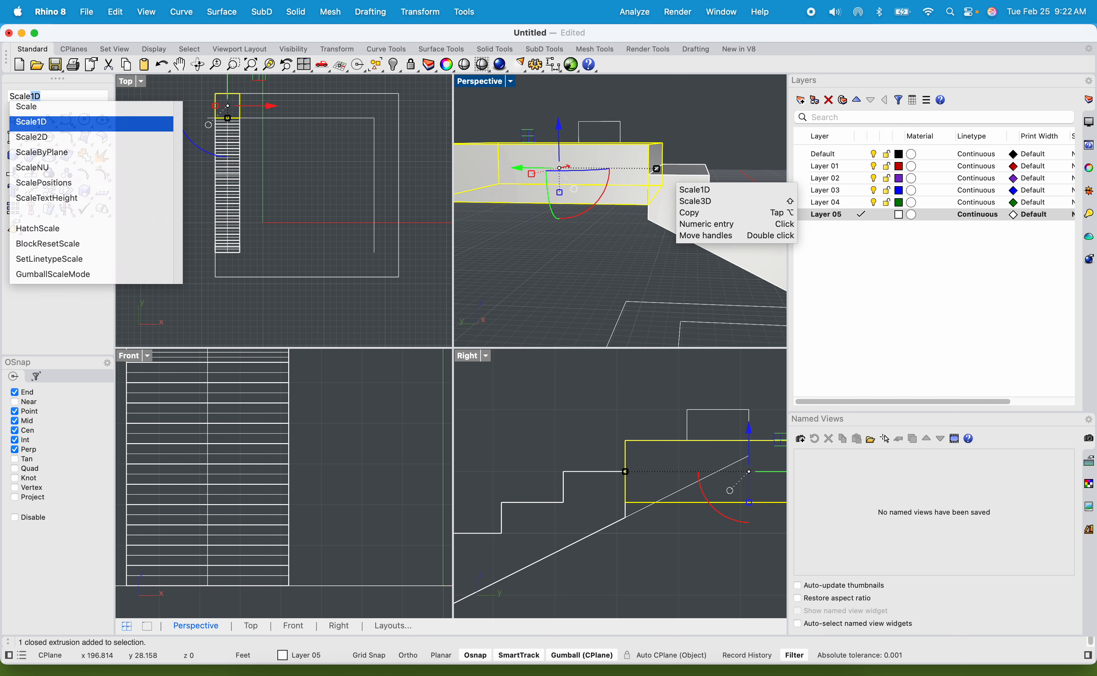
key("Return")
scroll(661, 196, "up", 3)
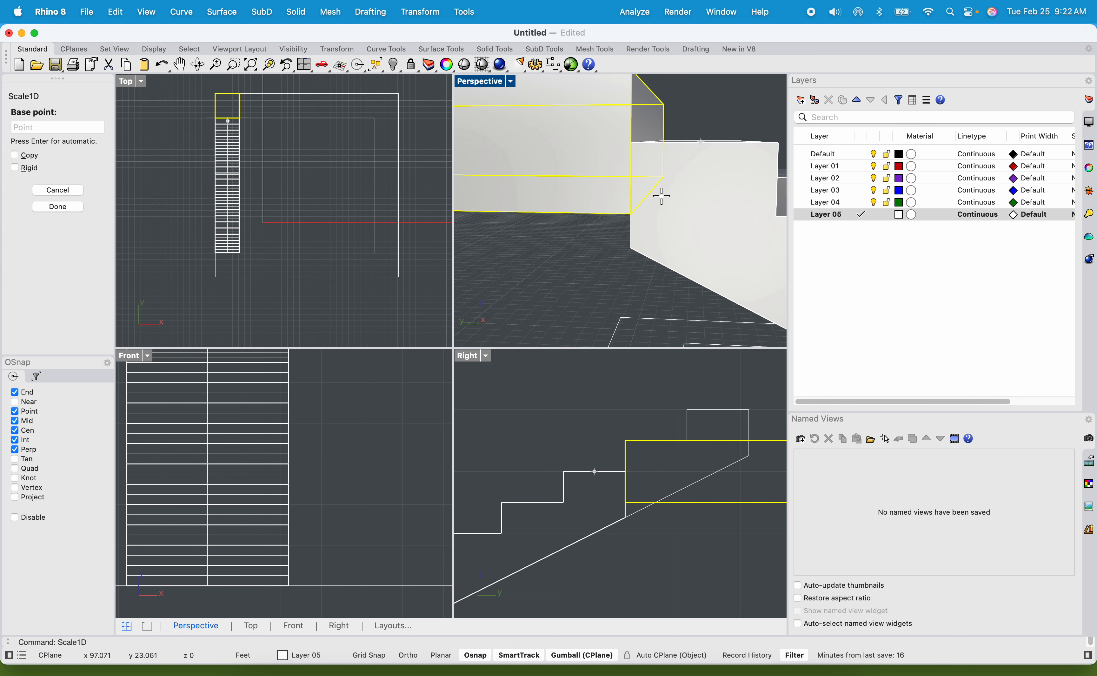
scroll(645, 140, "down", 2)
left_click(645, 130)
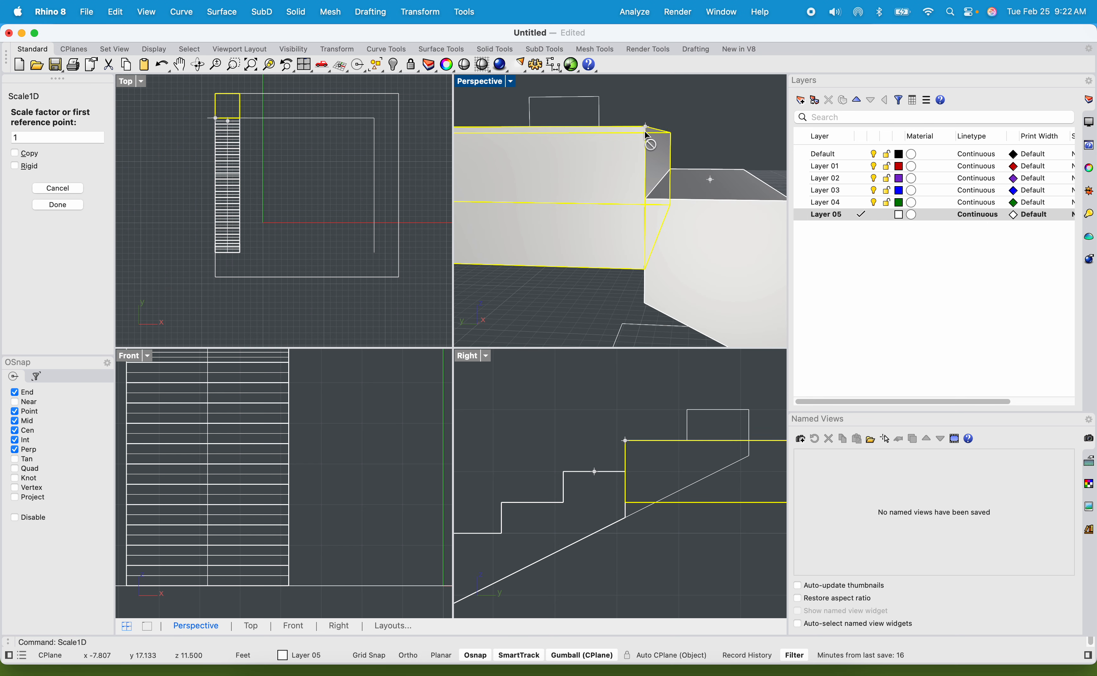
left_click(645, 269)
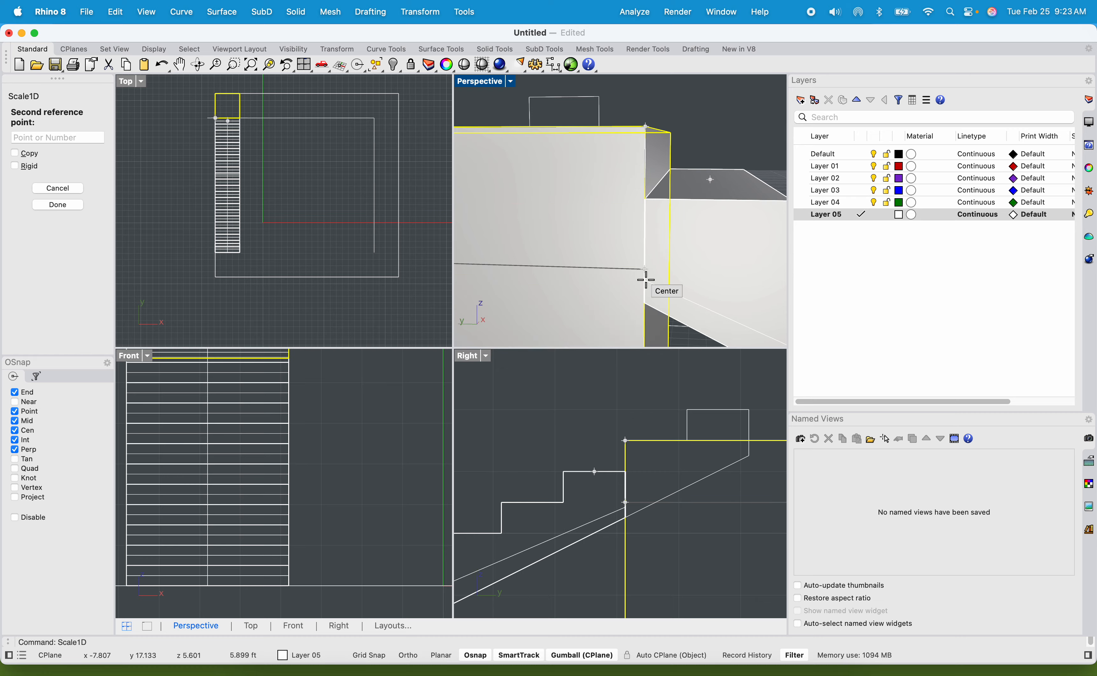
left_click(646, 301)
key("Escape")
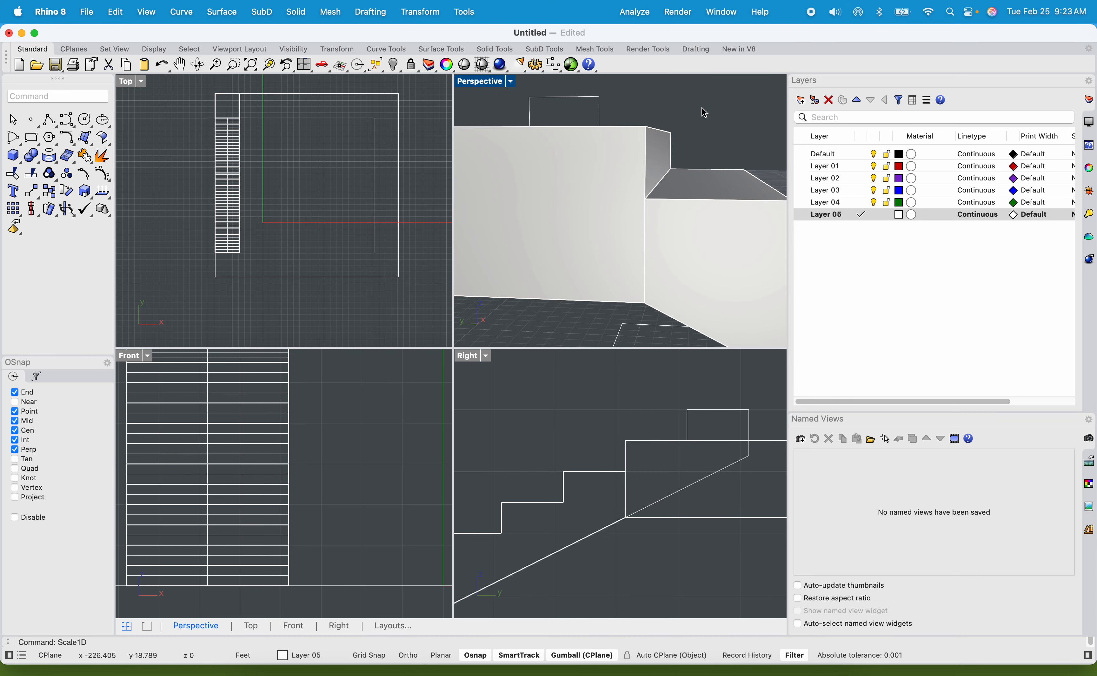
Examine the thickened landing and its junction with the staircase from several angles, selecting each solid in turn.
scroll(712, 128, "down", 3)
right_click_drag(710, 123, 722, 170, "shift")
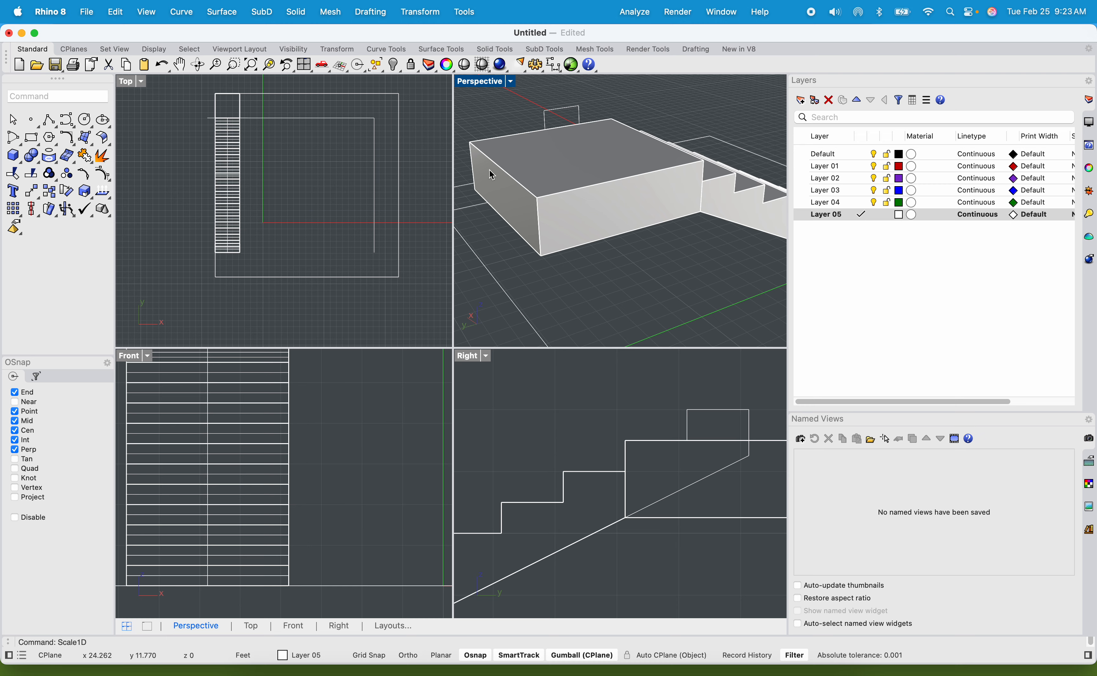
scroll(564, 144, "down", 2)
scroll(565, 144, "down", 2)
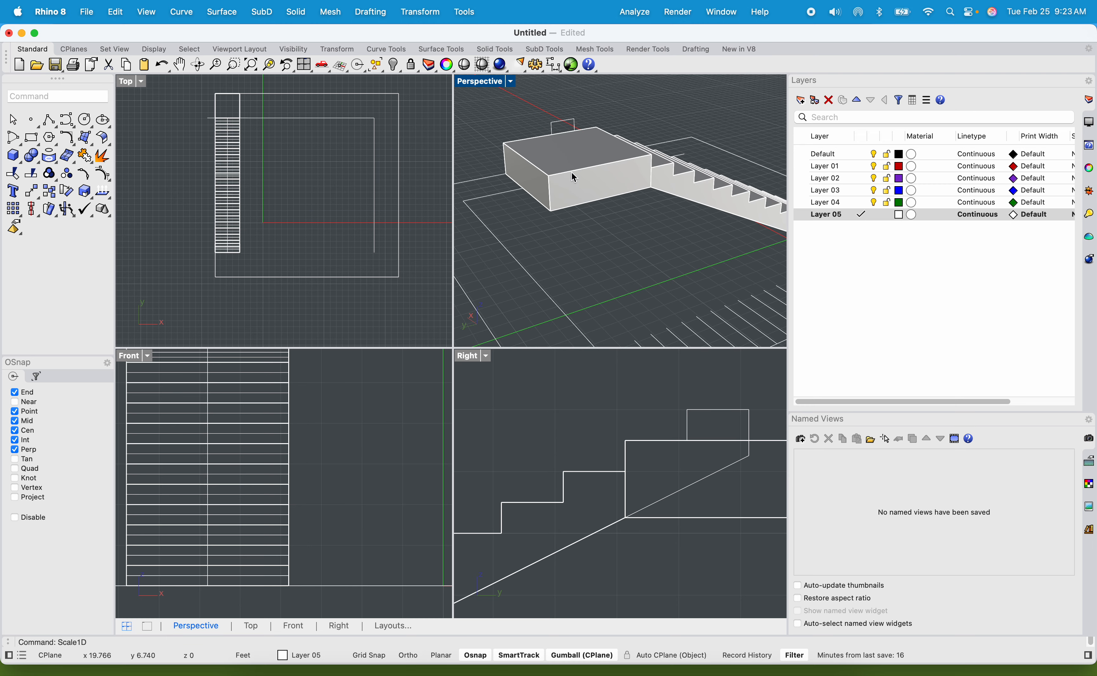
scroll(571, 188, "down", 4)
right_click_drag(588, 209, 573, 233)
right_click_drag(661, 216, 571, 176)
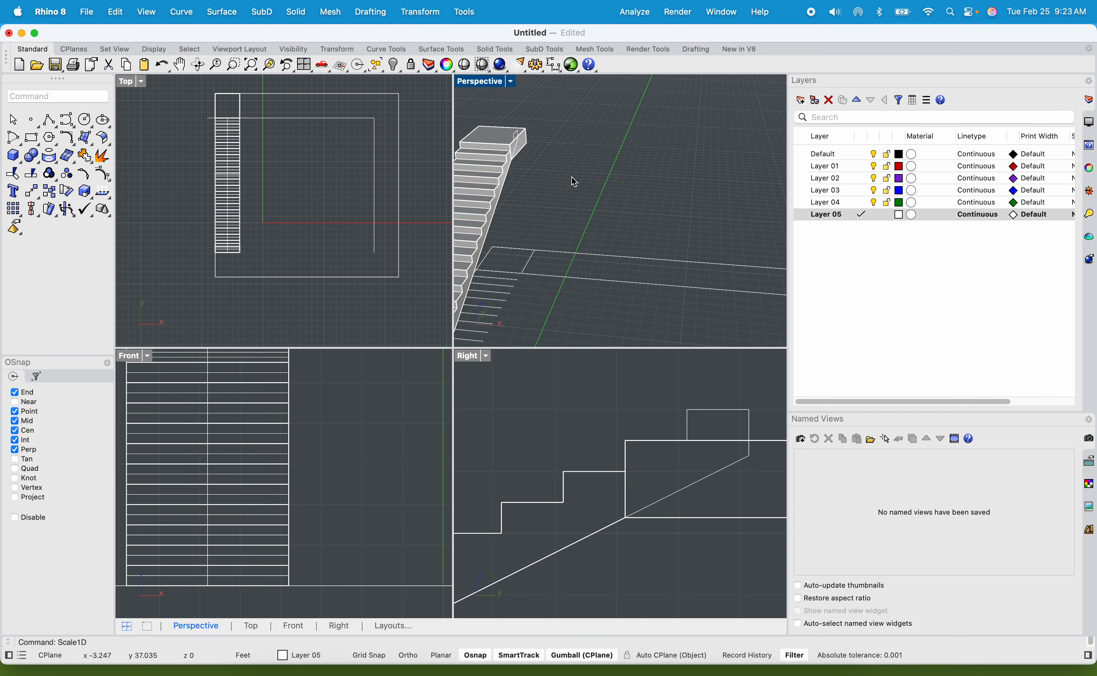
left_click(534, 145)
scroll(571, 136, "up", 2)
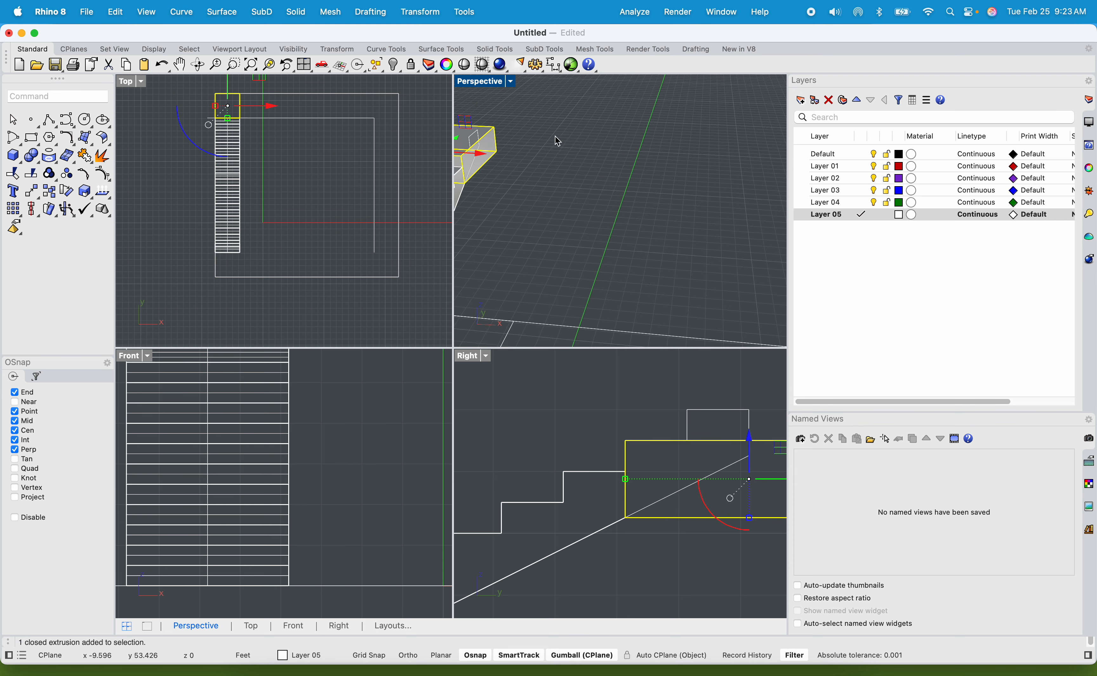
scroll(619, 196, "down", 4)
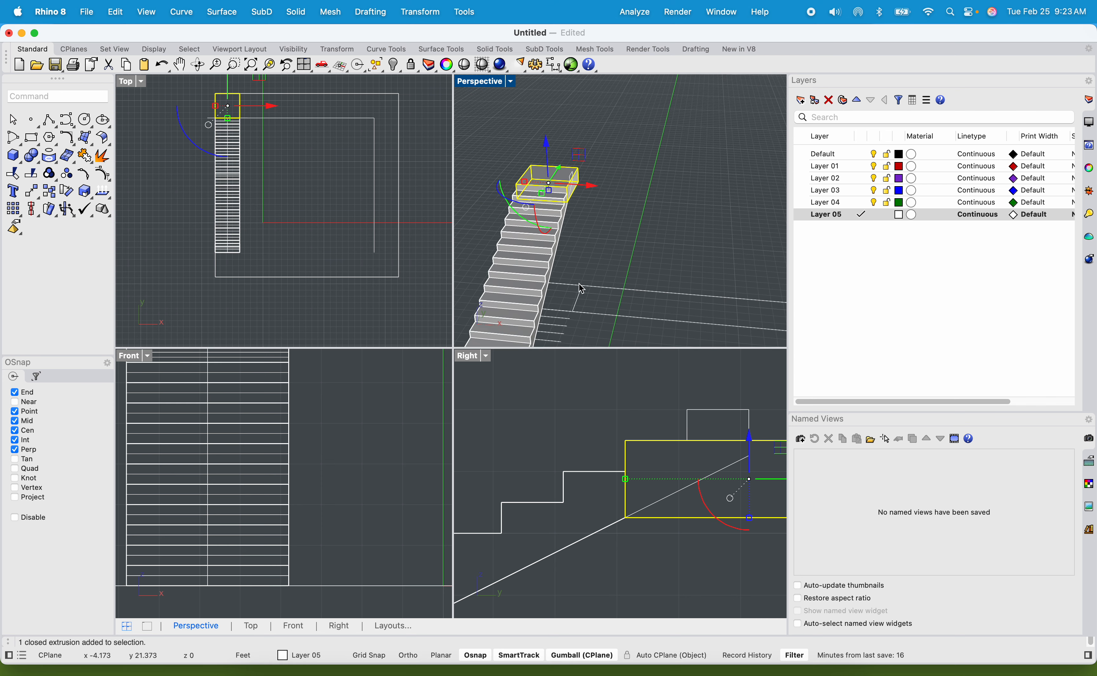
right_click_drag(581, 288, 515, 183)
left_click(514, 182)
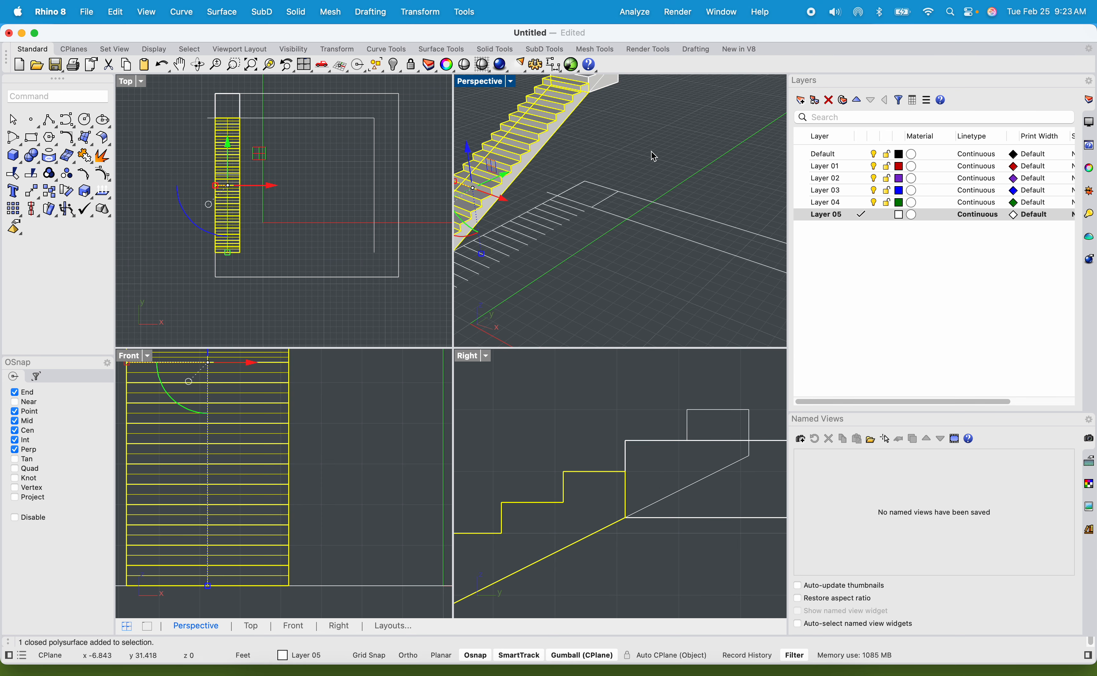
right_click_drag(654, 156, 612, 238)
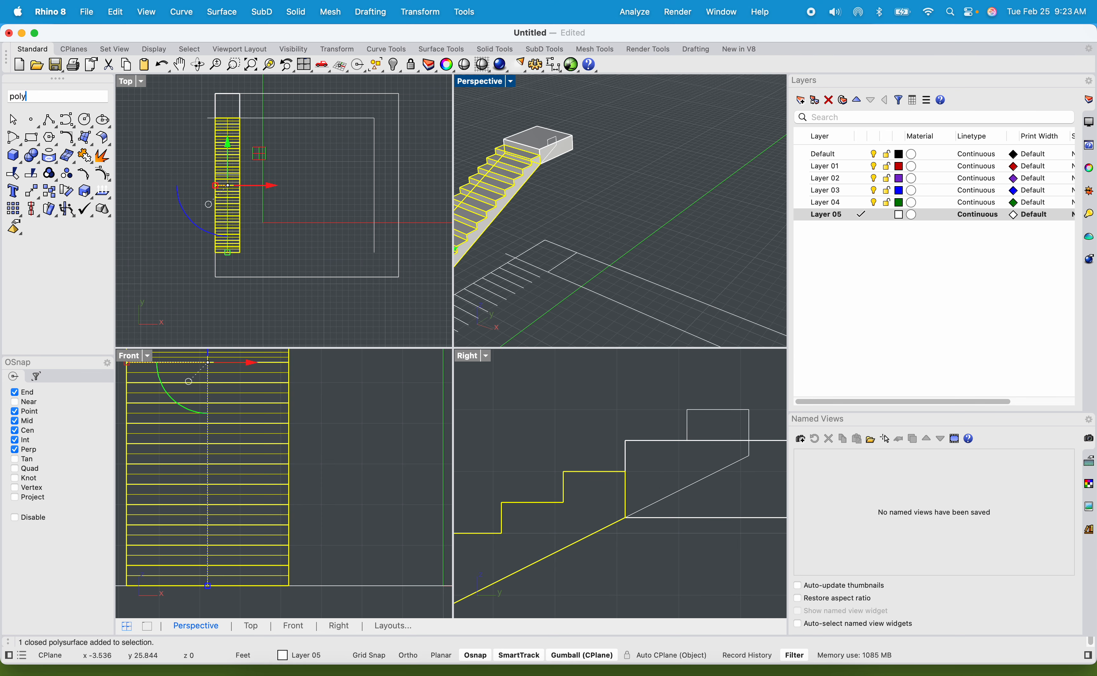
Try drawing a thin closed polyline outward from the landing's upper outer corner in the Perspective view.
type("poly")
key("Return")
scroll(746, 435, "down", 3)
scroll(635, 281, "up", 5)
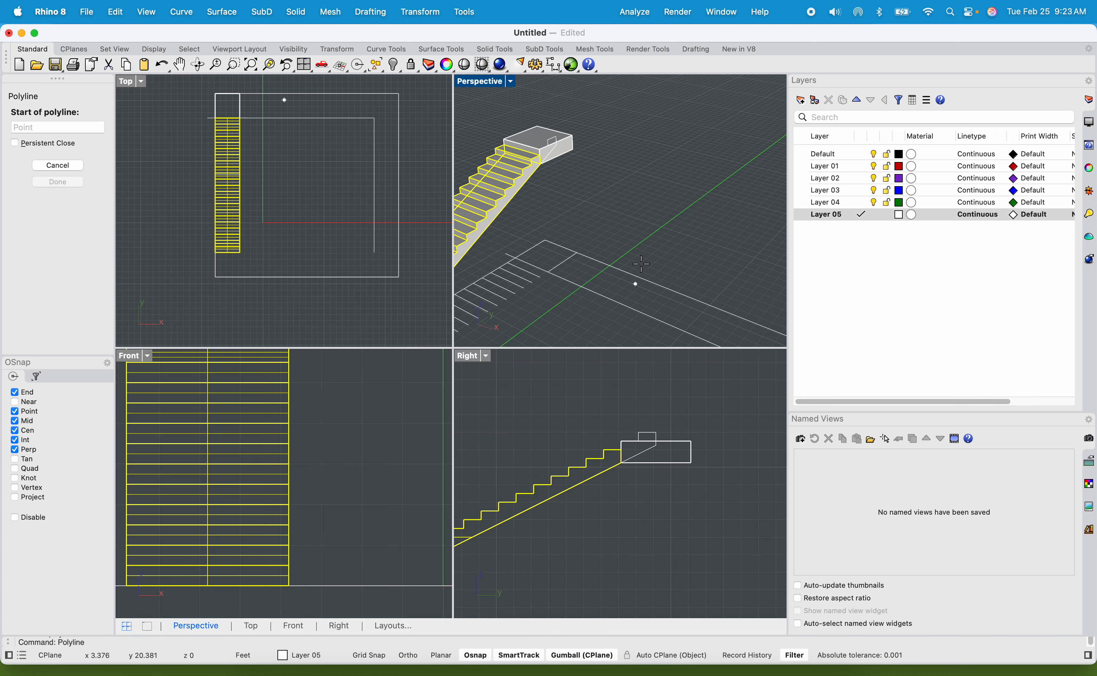
left_click(572, 173)
right_click_drag(673, 216, 507, 232)
left_click(462, 232)
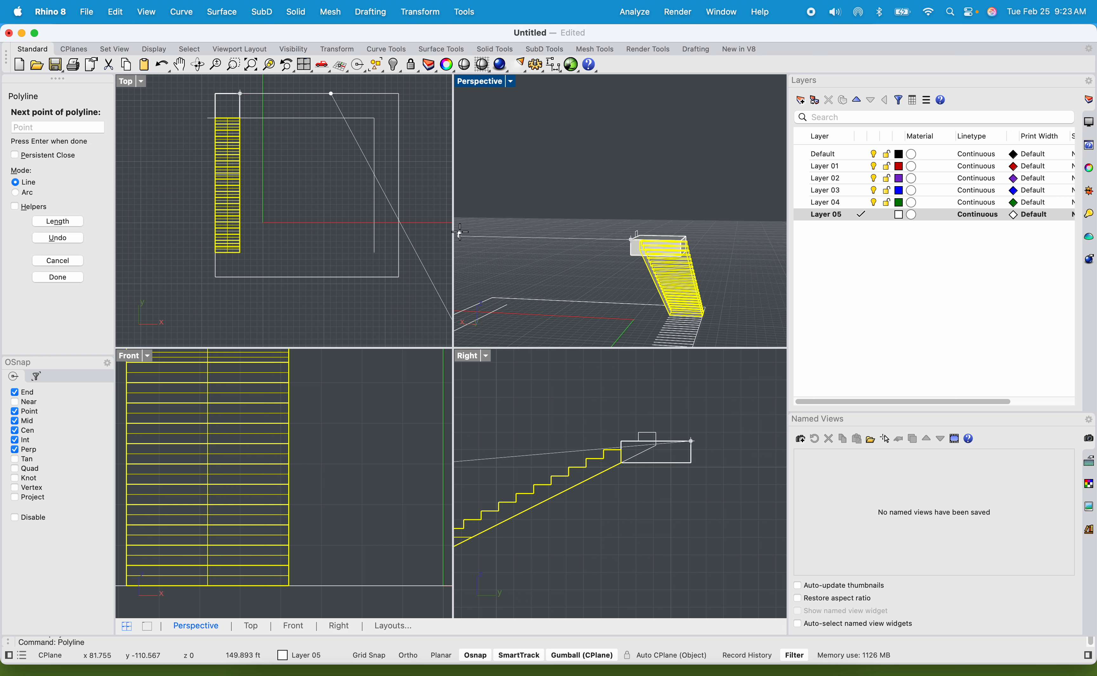
left_click(460, 226)
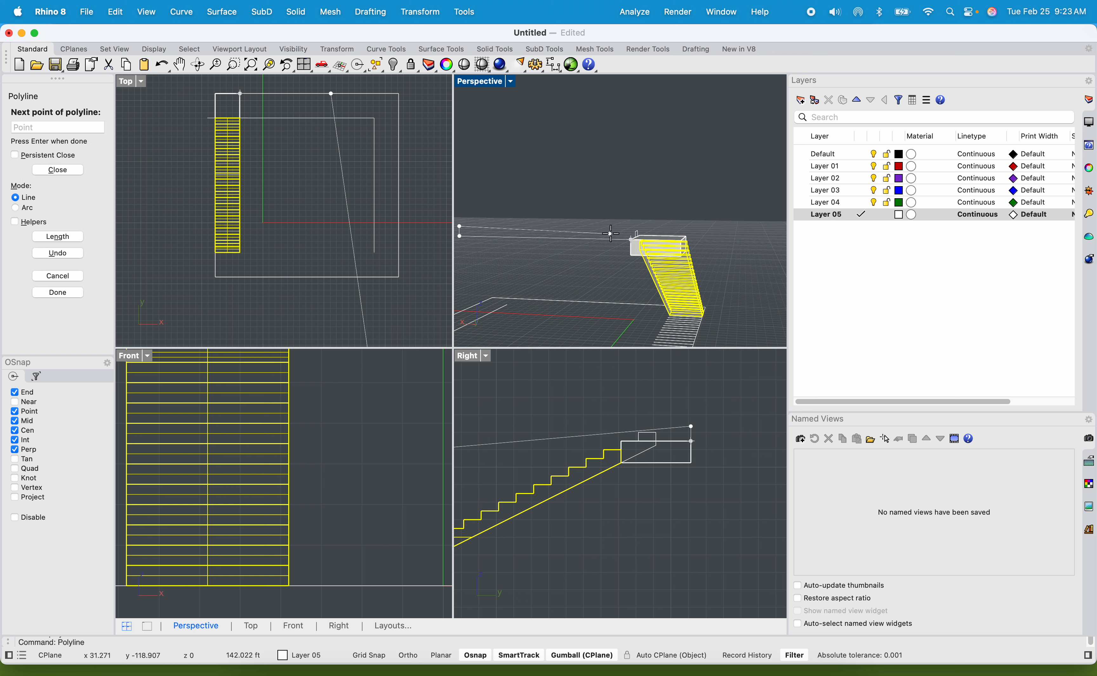
key("Escape")
Try extruding the closed curve as a solid across the landing's 4 ft width, and undo both the extrusion and the polyline.
scroll(510, 242, "up", 3)
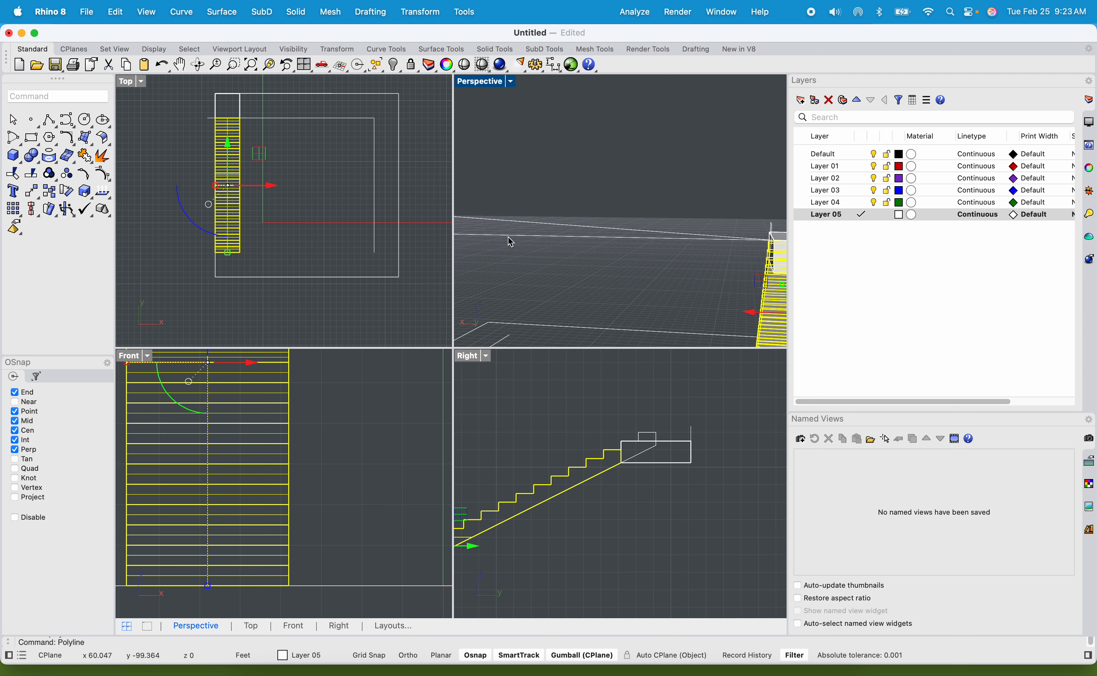
scroll(513, 248, "up", 3)
scroll(575, 209, "down", 3)
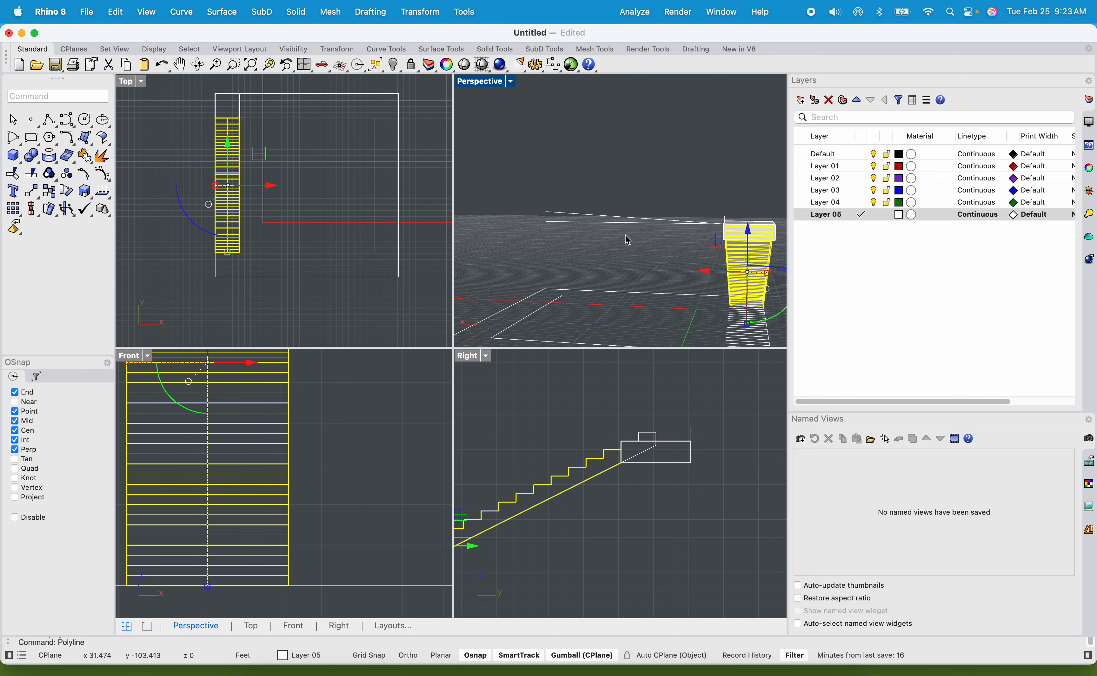
right_click_drag(624, 234, 575, 193, "shift")
left_click(573, 202)
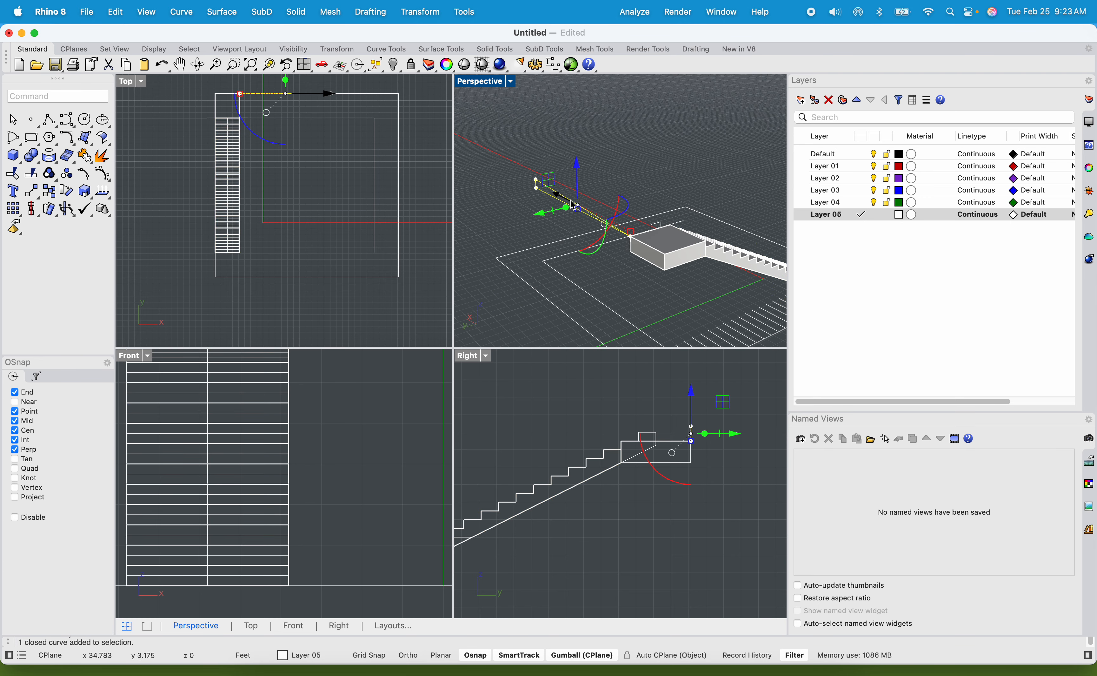
type("ExtrudeCrv")
key("Return")
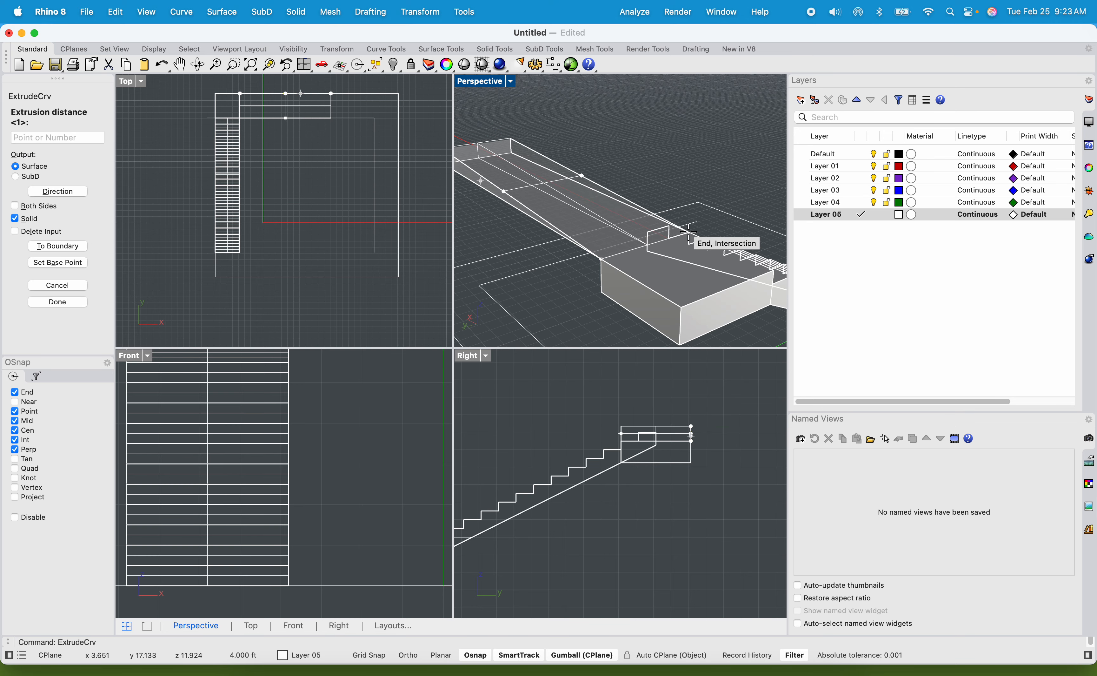
left_click(680, 227)
right_click_drag(661, 179, 635, 174)
key("super+z")
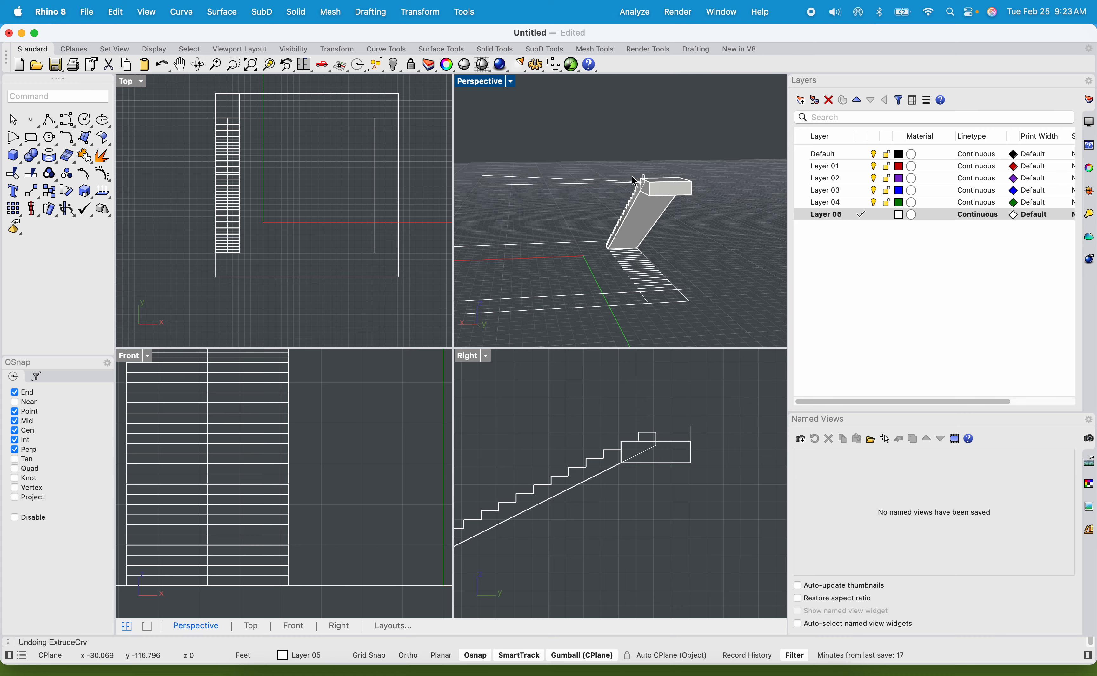
key("super+z")
scroll(611, 186, "up", 3)
left_click(611, 201)
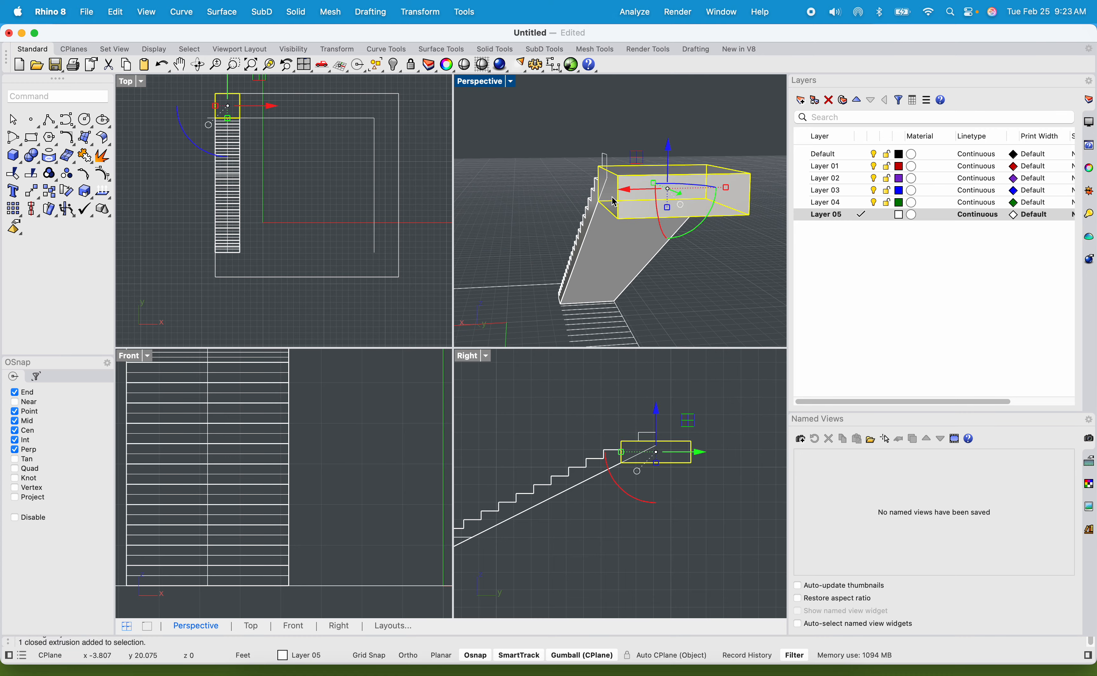
right_click_drag(612, 201, 582, 224, "shift")
left_click(582, 224)
scroll(520, 121, "up", 4)
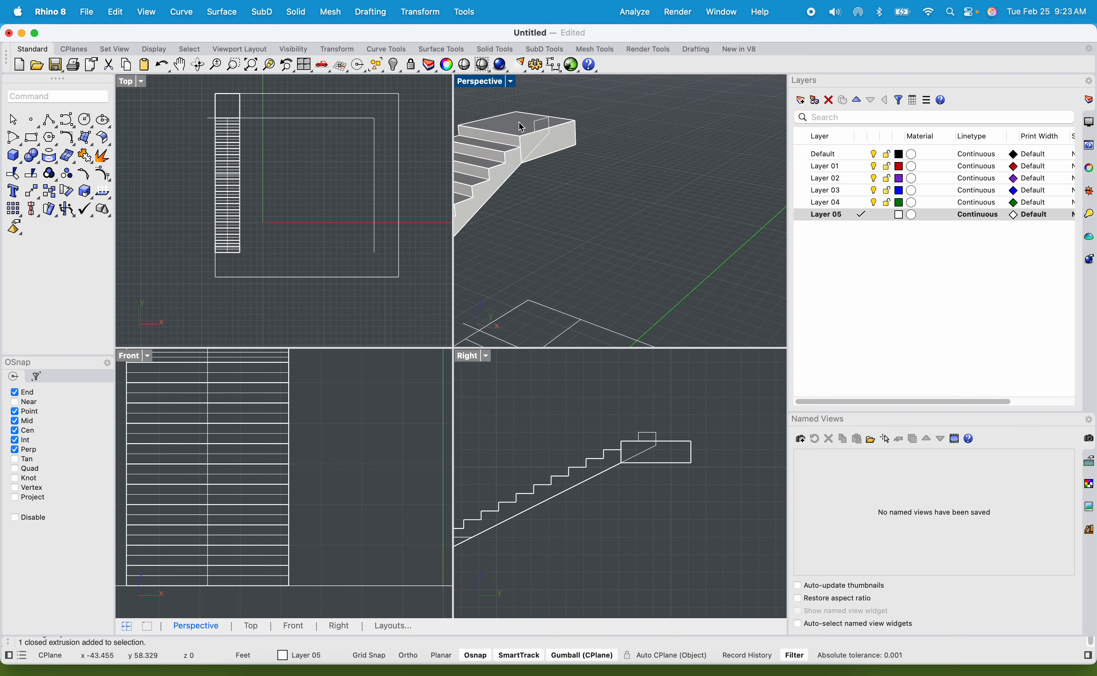
left_click(573, 154)
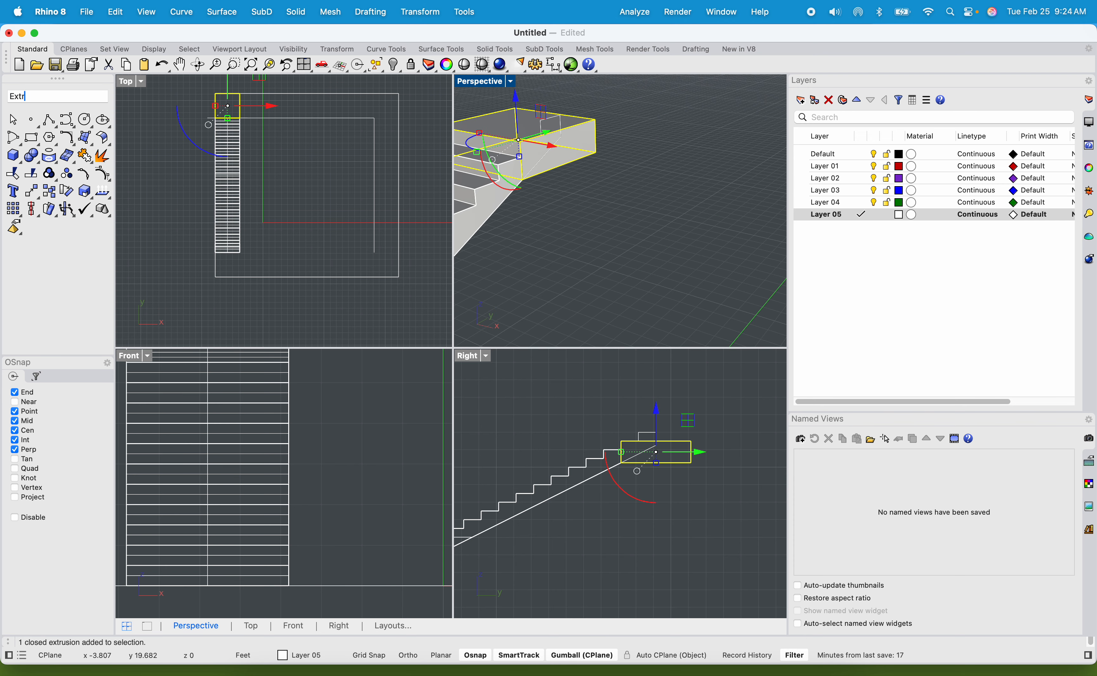
right_click(572, 135)
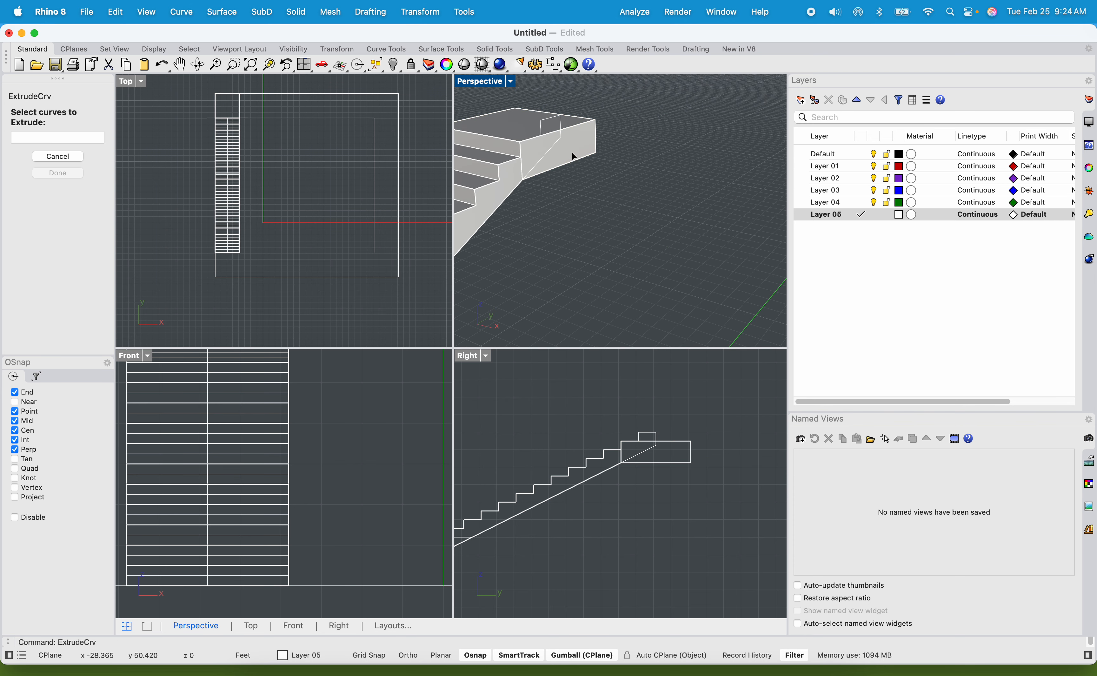
key("Escape")
Extrude the landing's inner side face 22 ft as a solid with ExtrudeSrf, ending at the inner corner of the floor plan guideline.
left_click(557, 164)
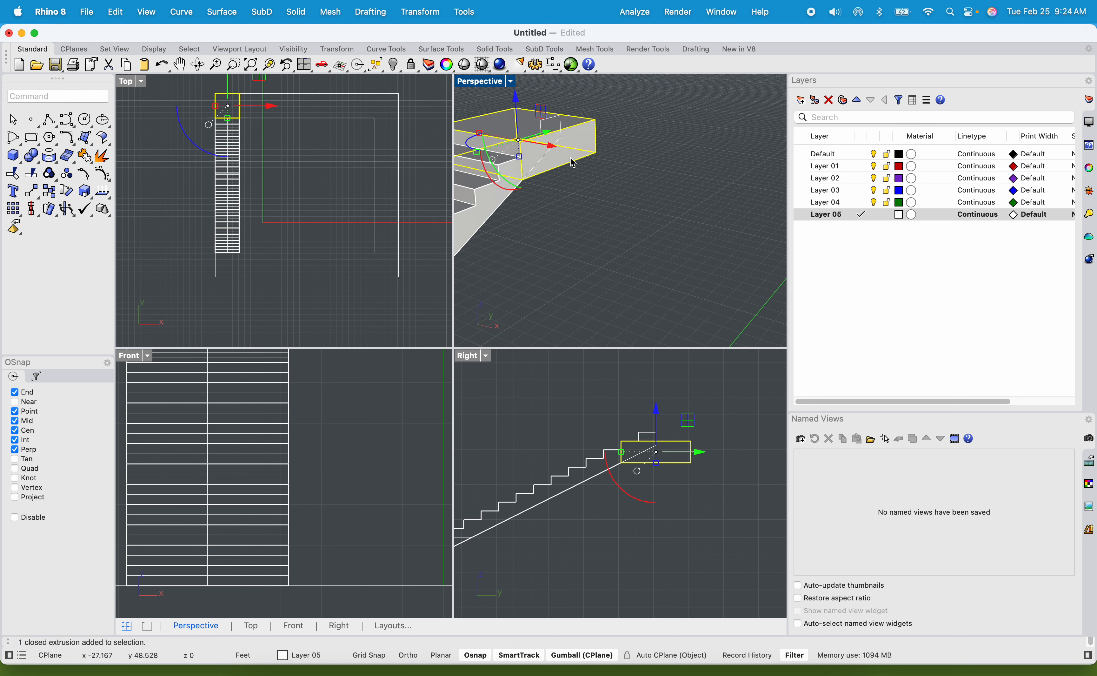
type("Extru")
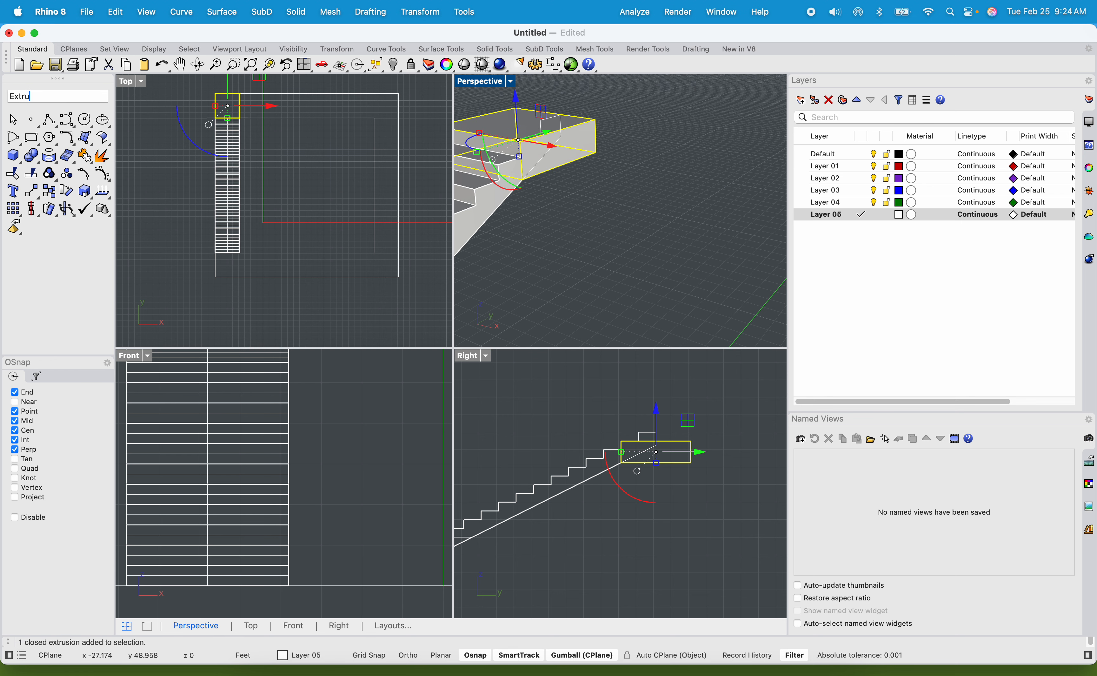
type("de")
key("Down")
key("Down")
key("Down")
key("Down")
key("Down")
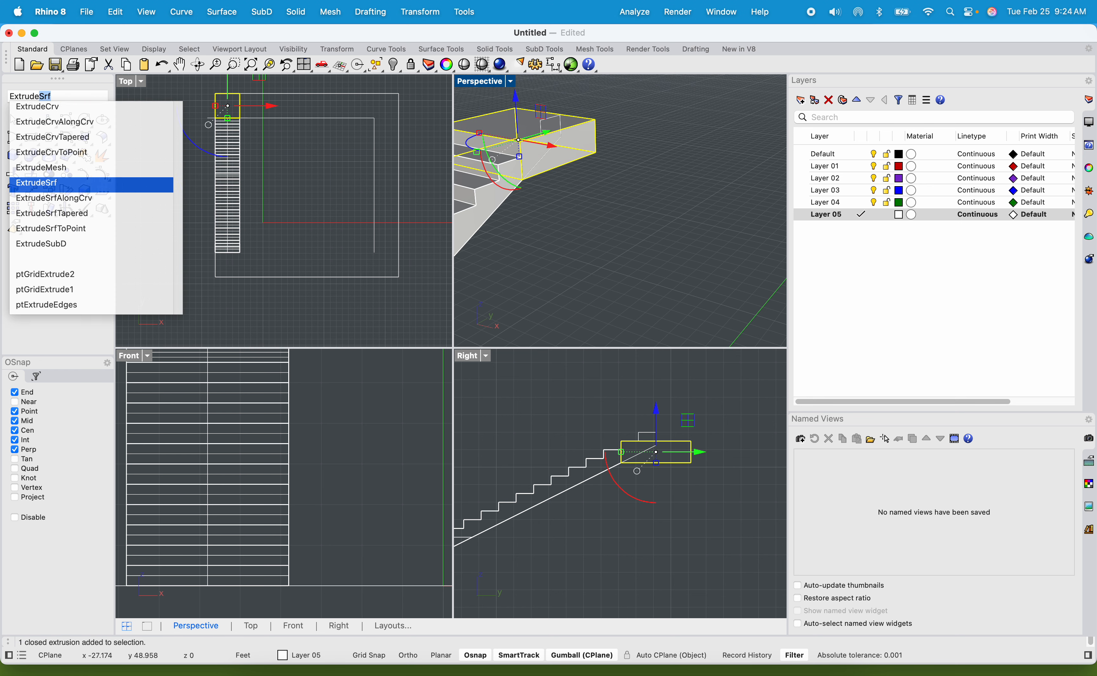
key("Return")
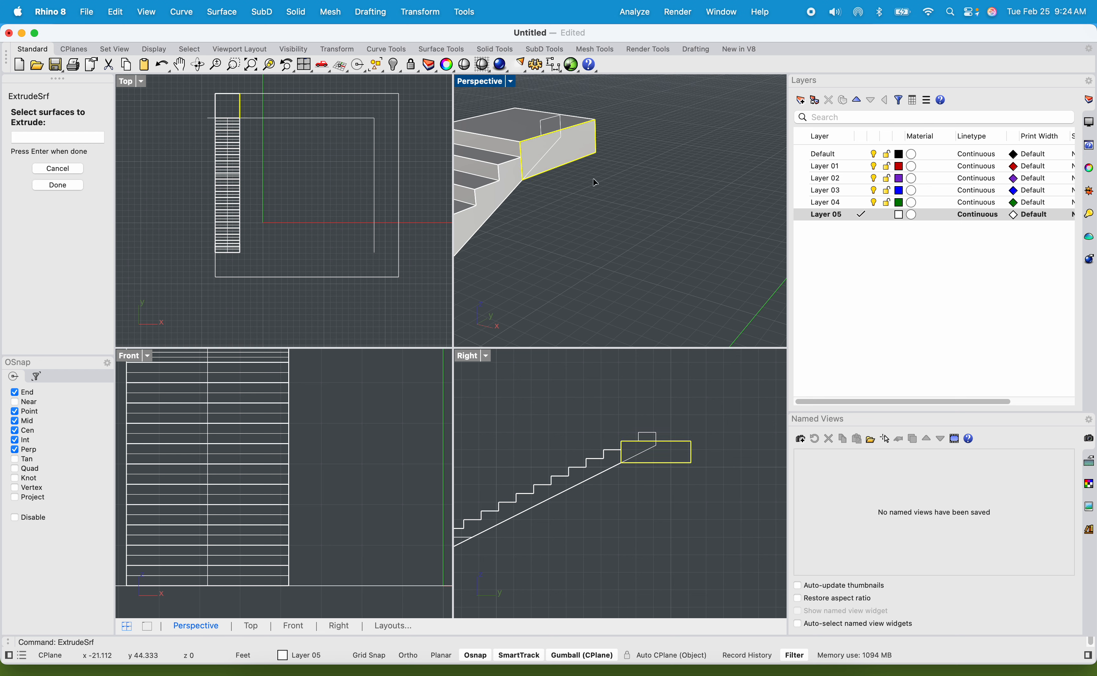
key("Return")
scroll(652, 216, "down", 10)
right_click_drag(672, 241, 635, 230, "shift")
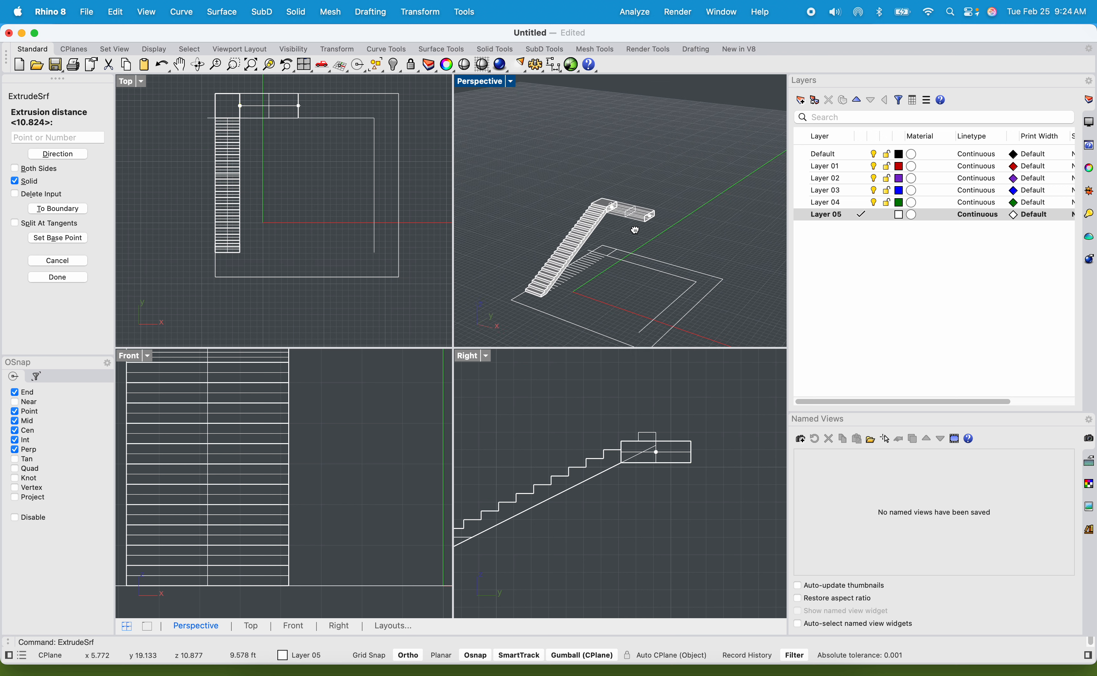
scroll(634, 230, "up", 10)
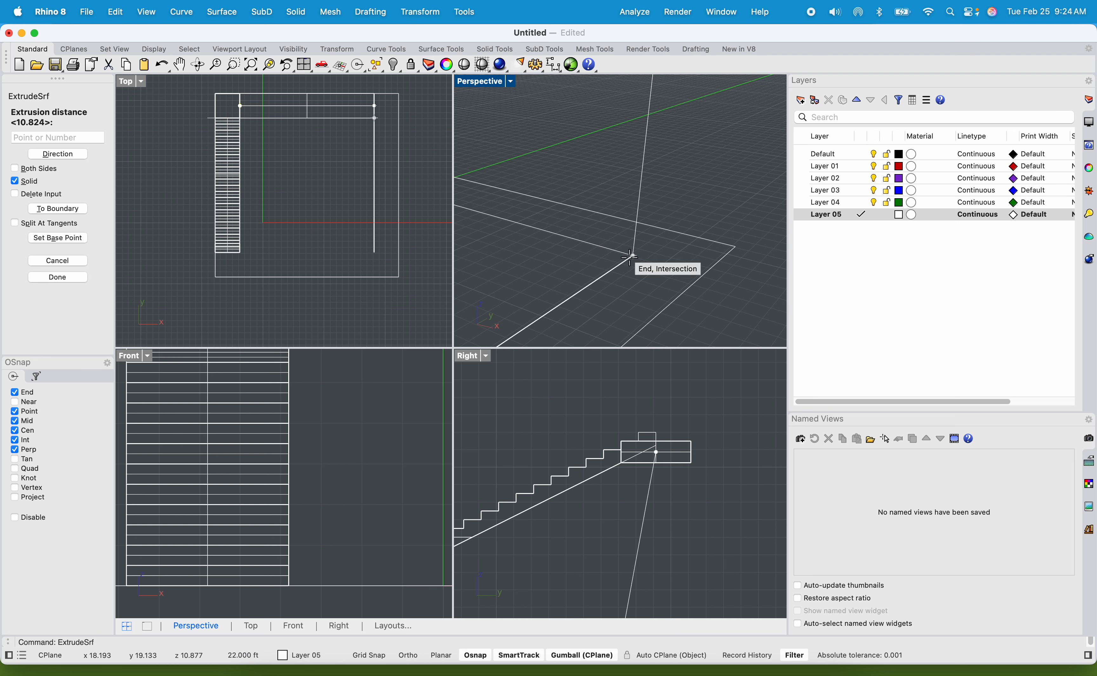
left_click(630, 257)
Select the newly extruded walkway solid and maximize the Perspective view around it.
scroll(640, 249, "down", 10)
scroll(629, 255, "up", 7)
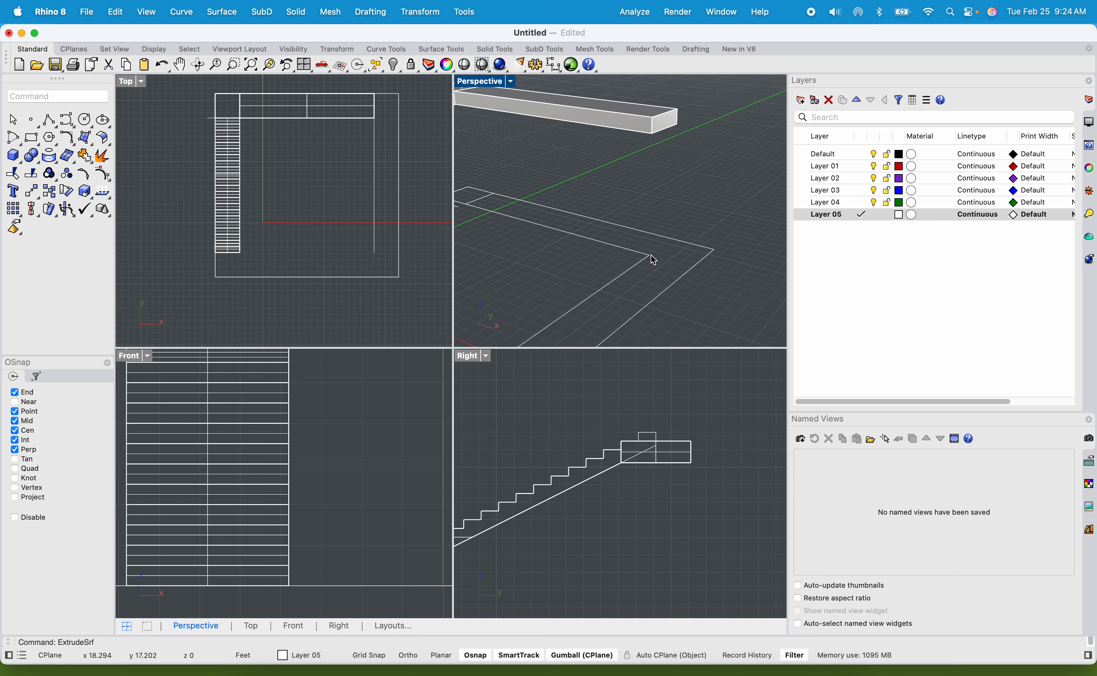
scroll(653, 259, "down", 7)
left_click(661, 126)
scroll(575, 180, "up", 2)
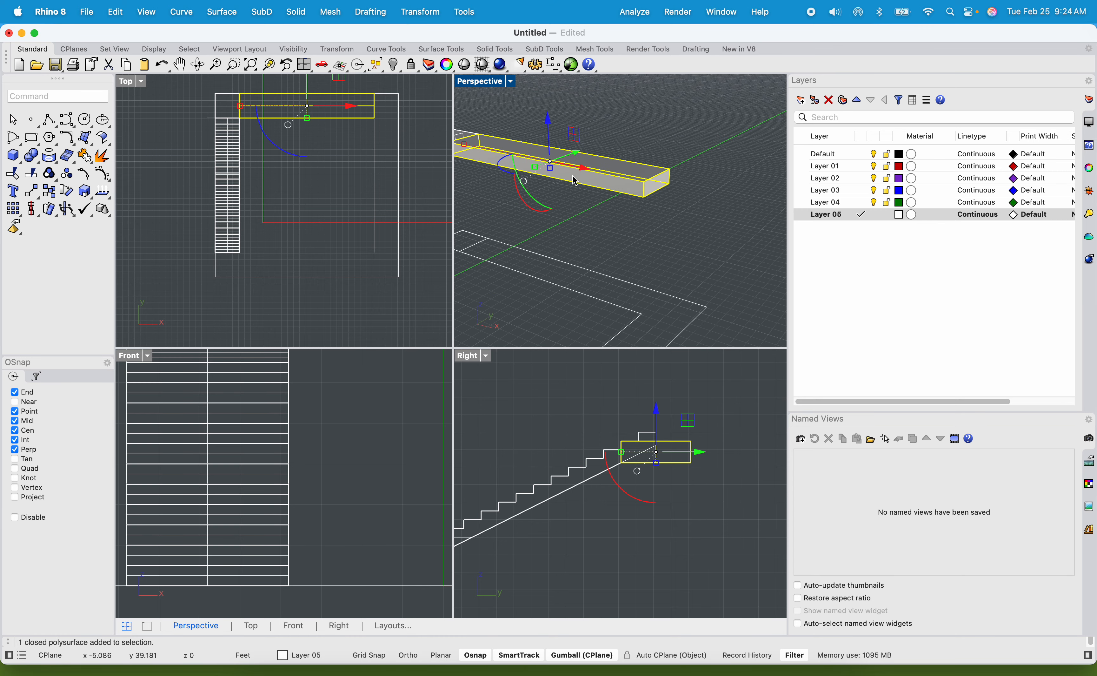
double_click(499, 81)
right_click_drag(505, 226, 610, 228, "shift")
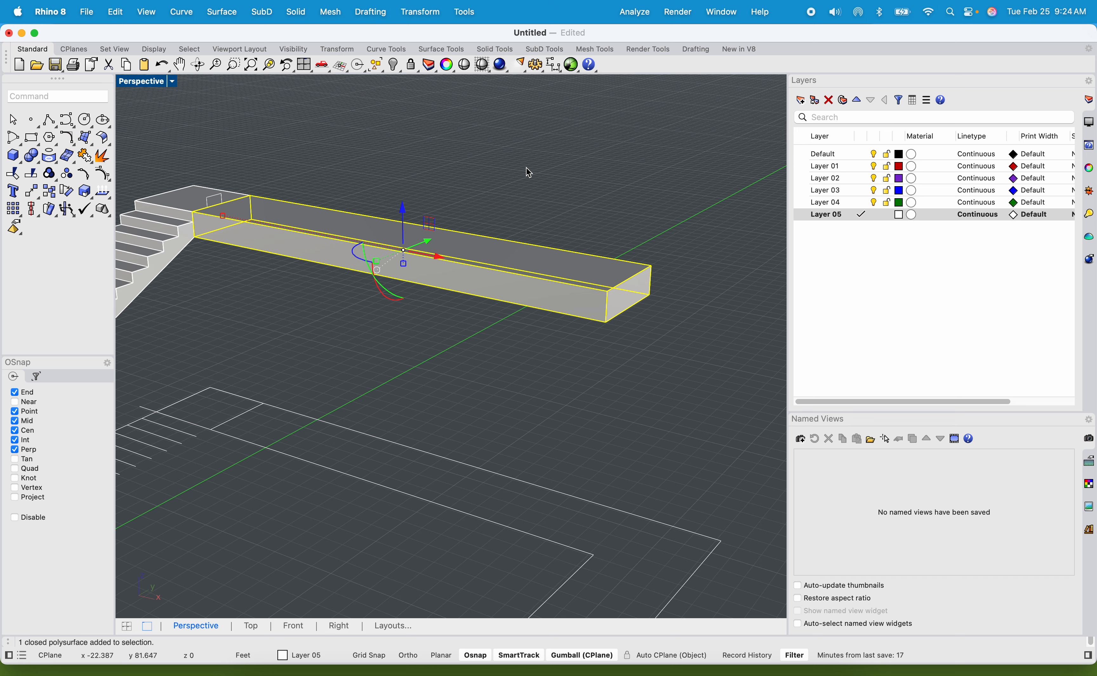
left_click(589, 192)
left_click(596, 292)
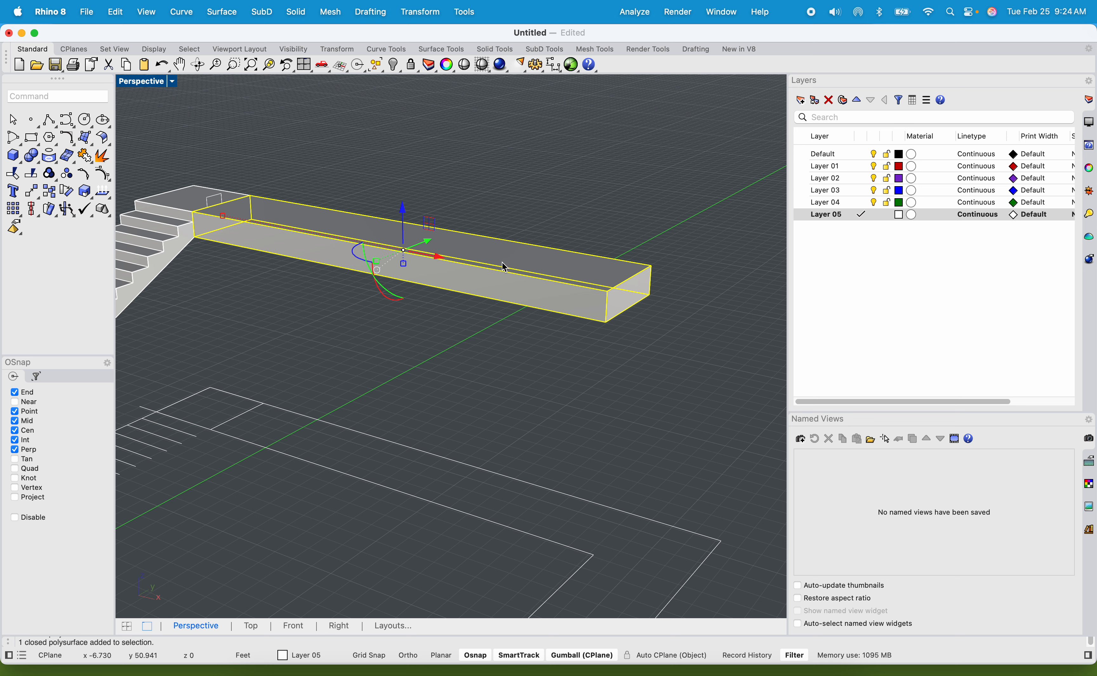
left_click(616, 190)
left_click(638, 301)
Exclude Curves, PolySurfaces, SubDs, Meshes and Annotations in the selection filters.
left_click(44, 380)
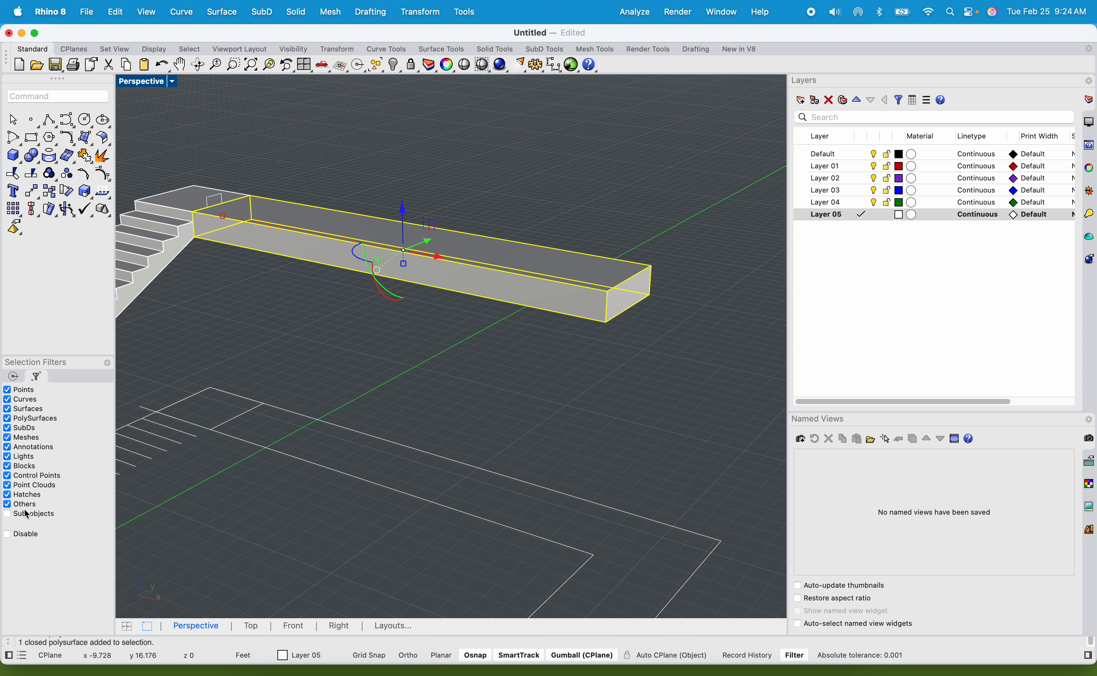
left_click(8, 535)
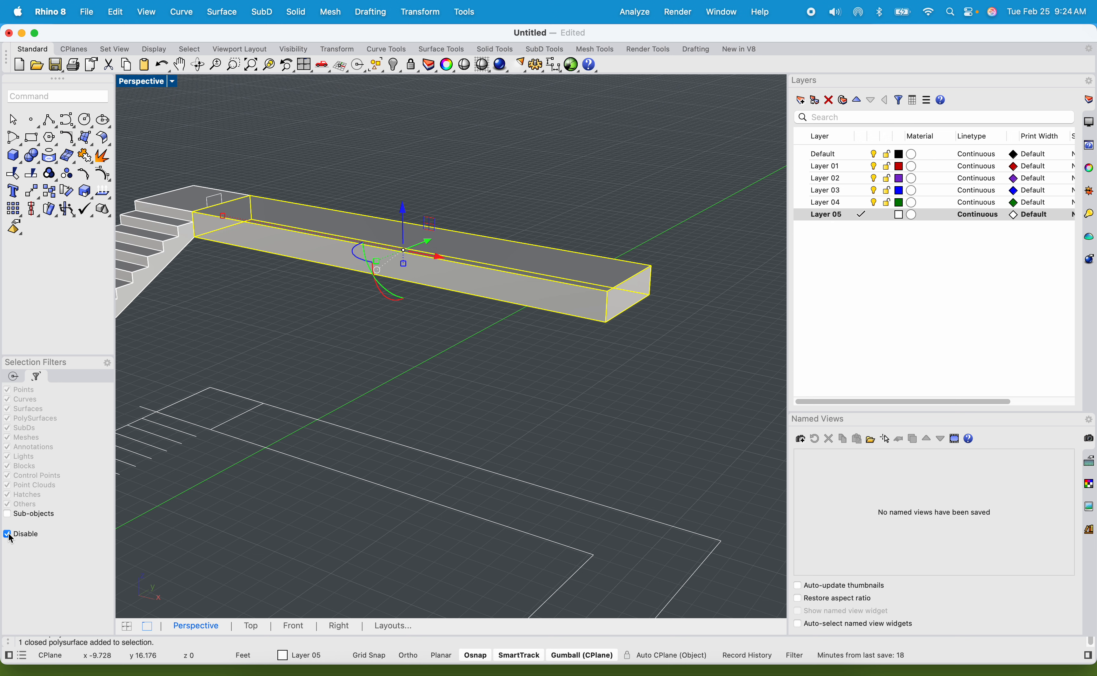
left_click(9, 534)
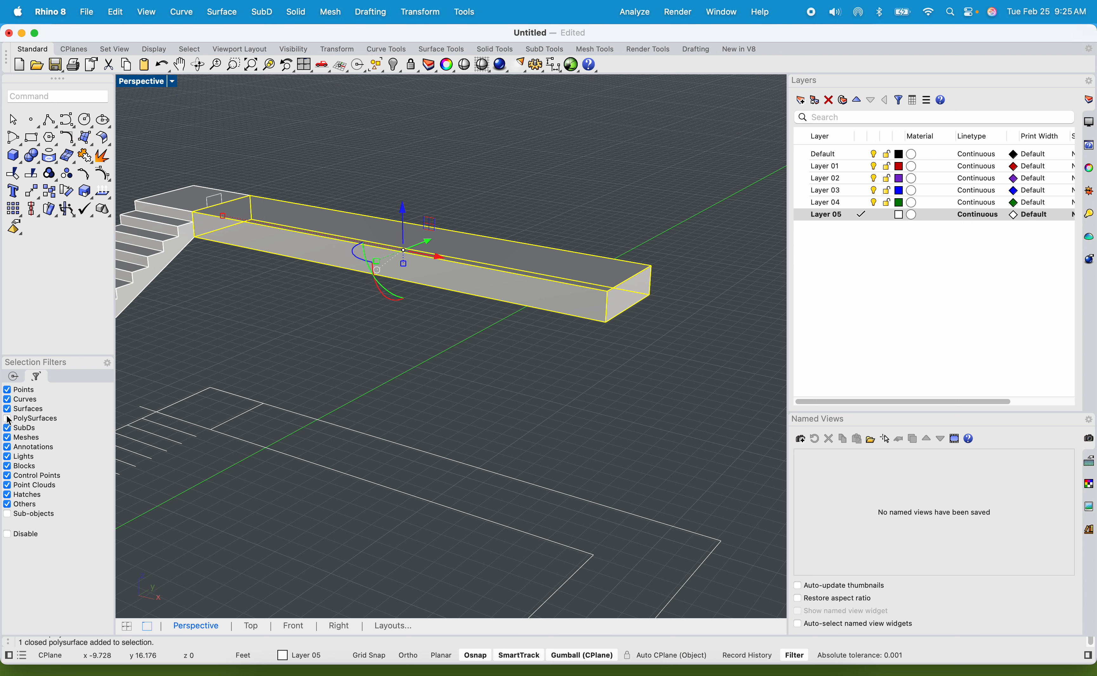
left_click(7, 428)
left_click(8, 446)
left_click(8, 438)
left_click(7, 399)
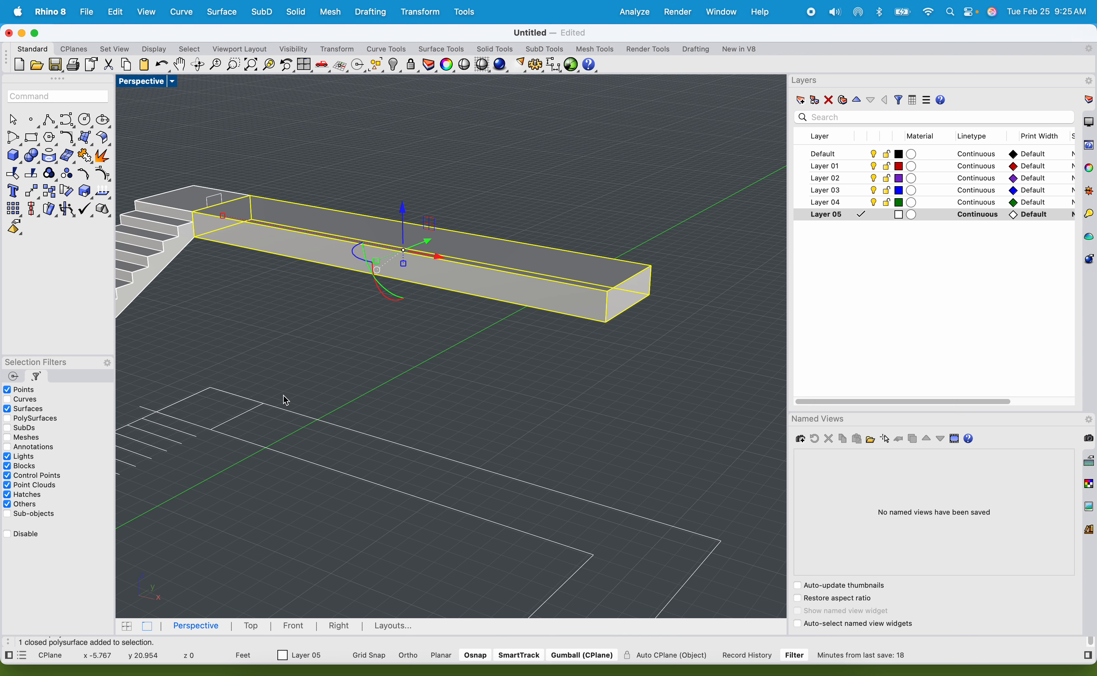
Try selecting only the walkway's end face, with the selection filters active and with them disabled.
left_click(332, 386)
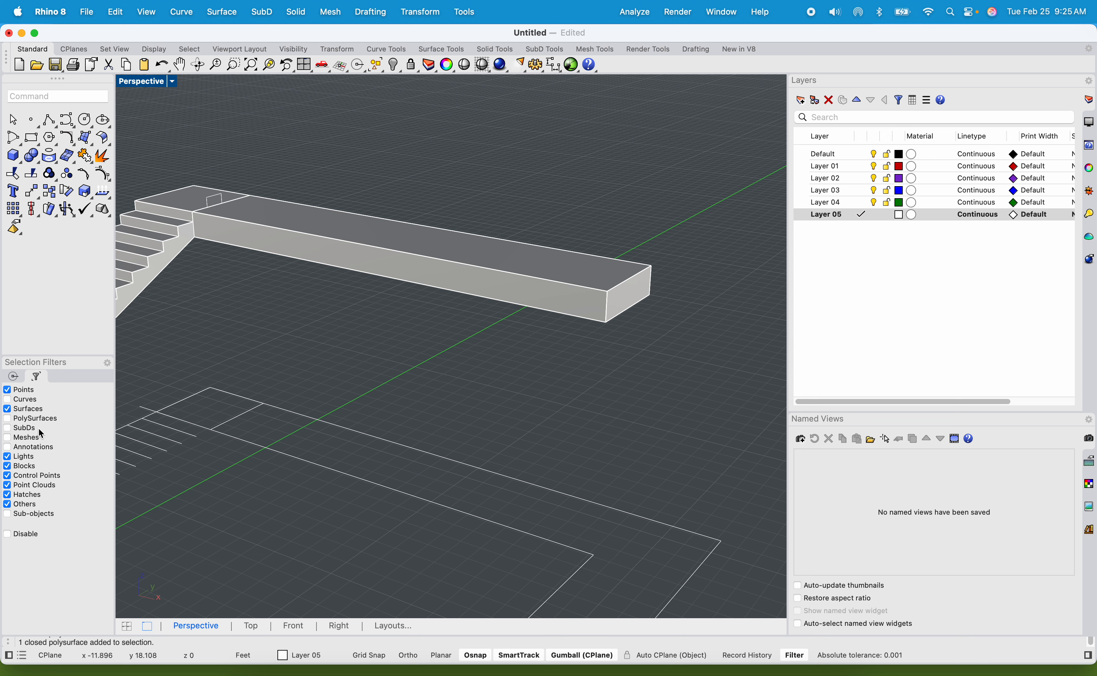
left_click(520, 288)
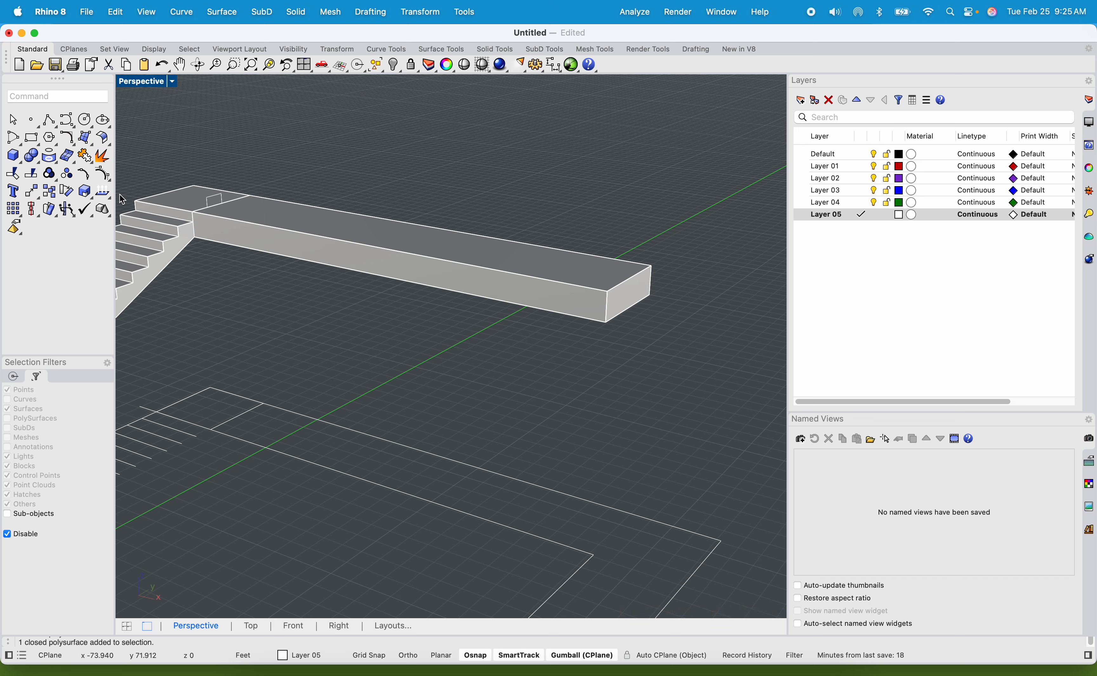
left_click(482, 294)
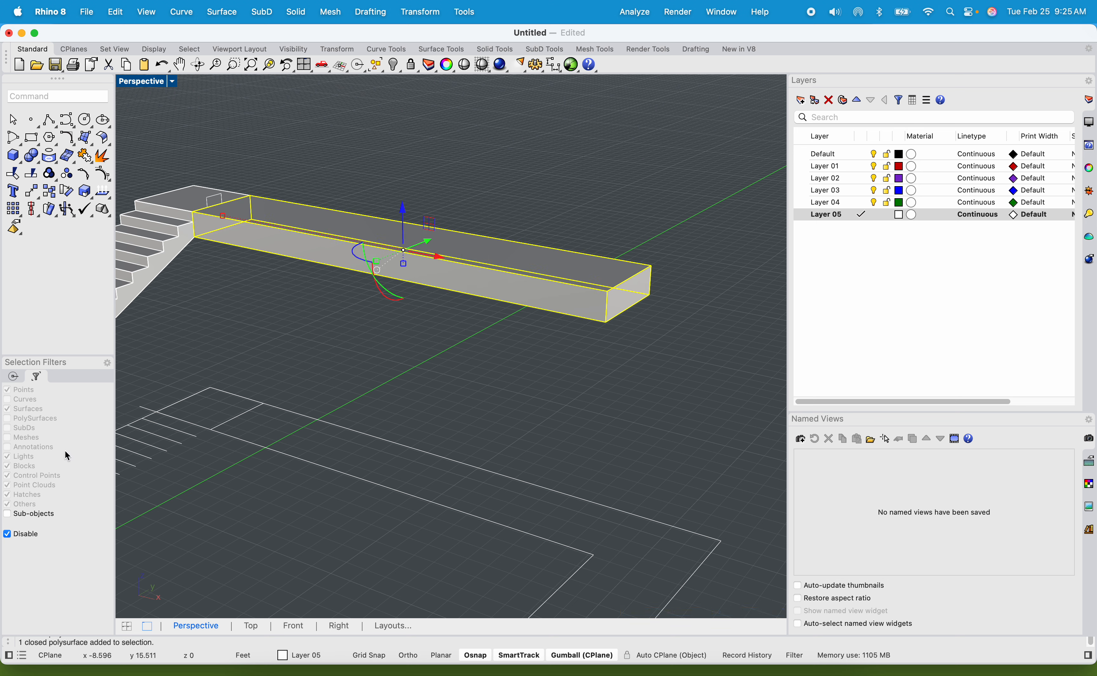
left_click(299, 357)
left_click(306, 227)
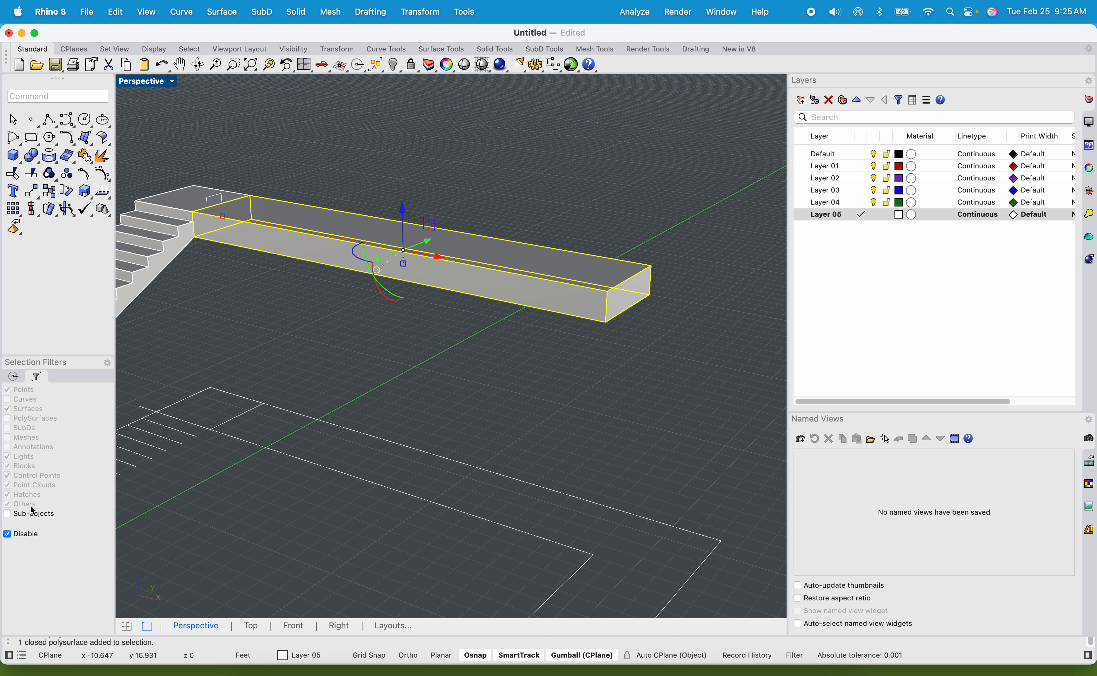
left_click(336, 316)
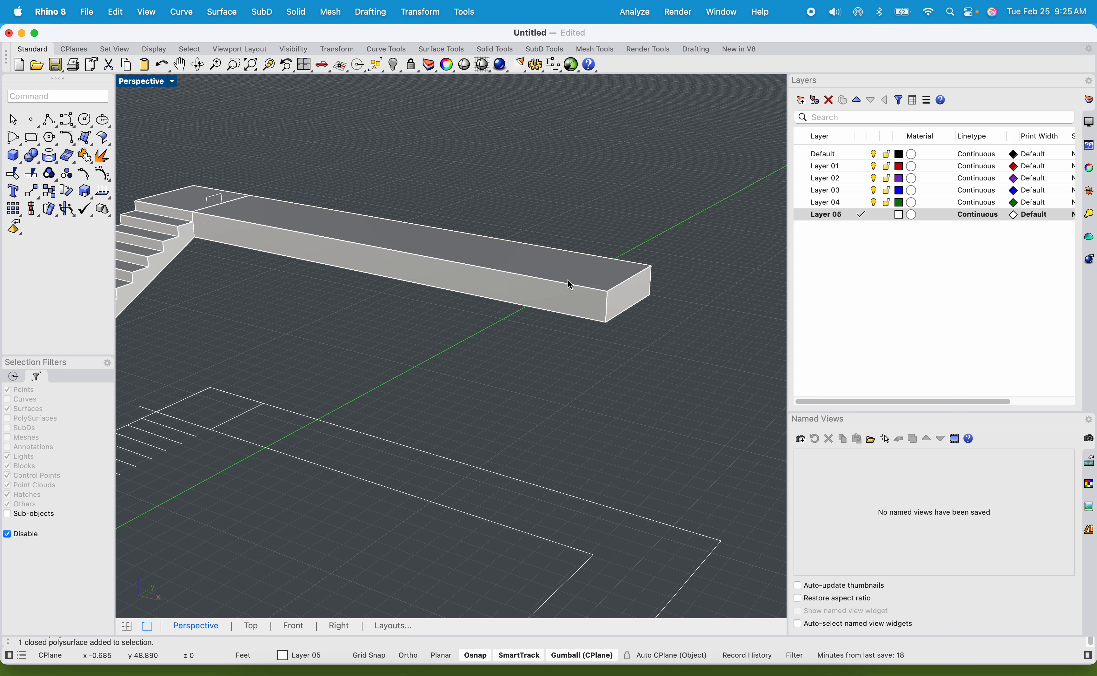
left_click(635, 281)
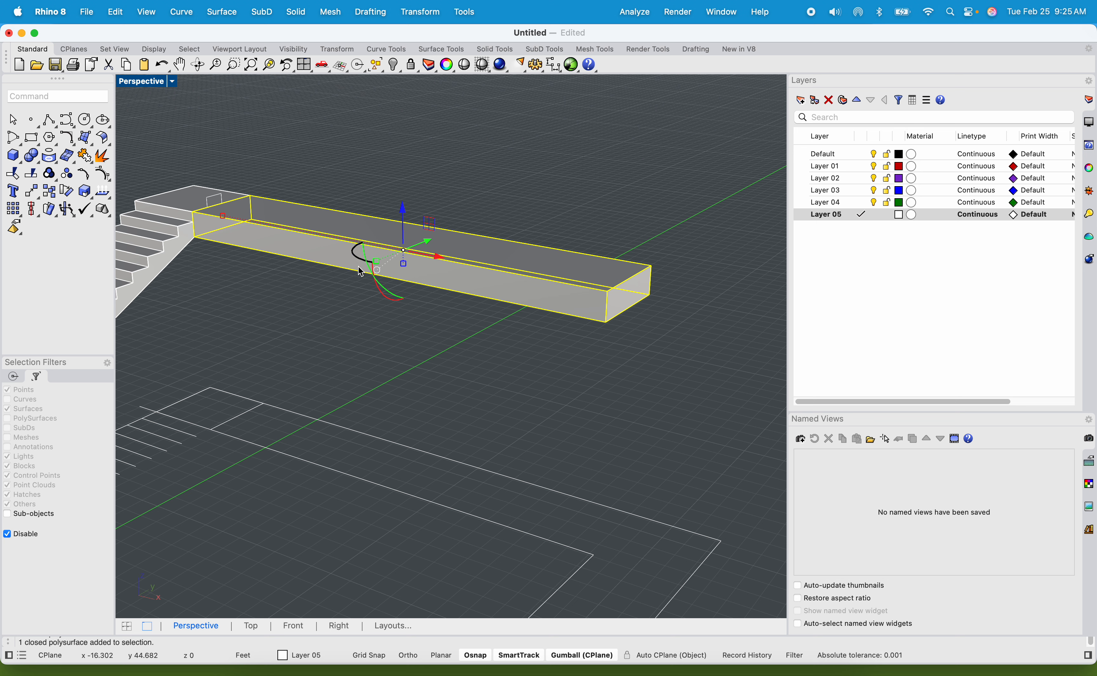
Try stretching the walkway solid vertically with the gumball, and undo the change.
left_click_drag(403, 264, 404, 274)
key("super+z")
left_click(513, 359)
left_click(616, 299)
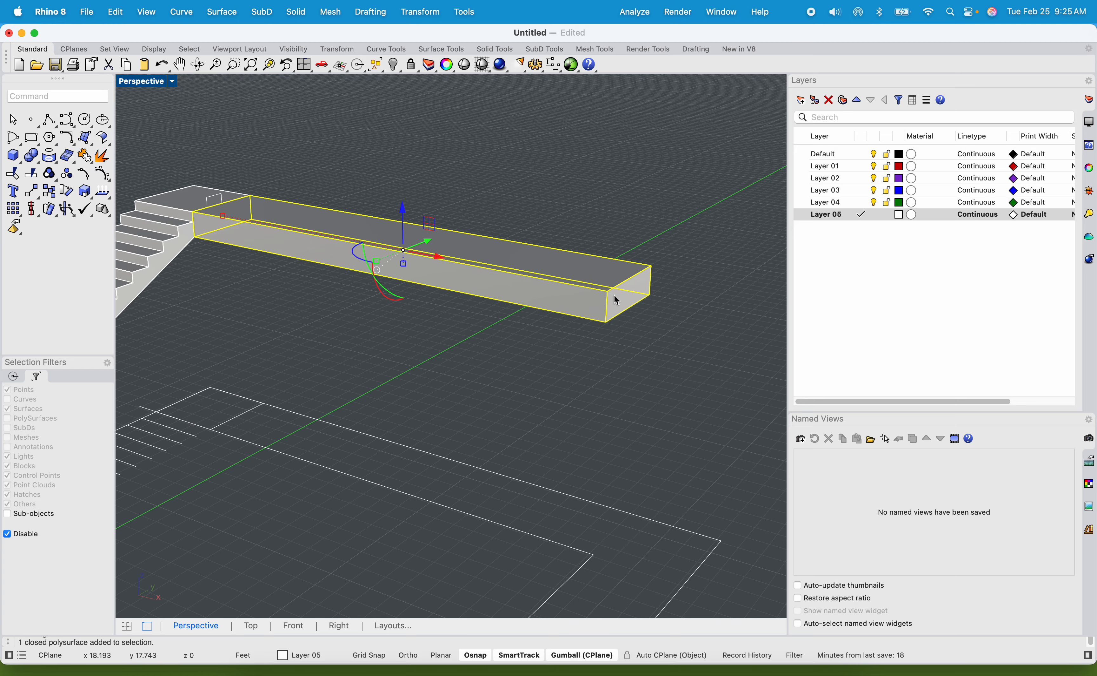
right_click_drag(624, 302, 553, 256, "shift")
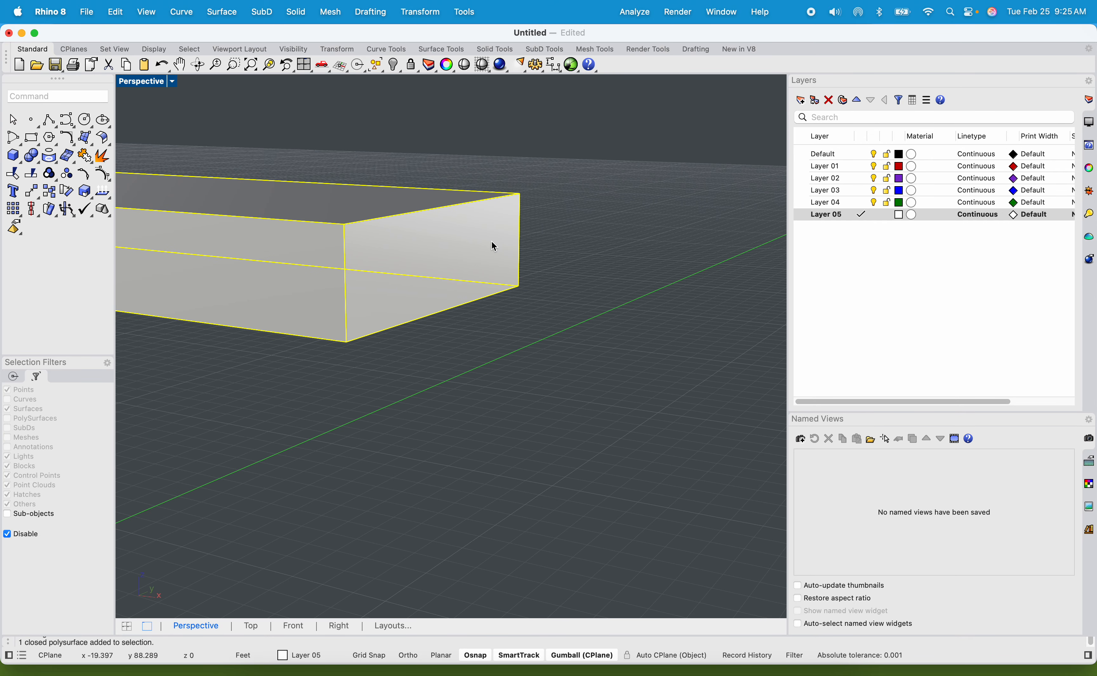
scroll(555, 202, "down", 6)
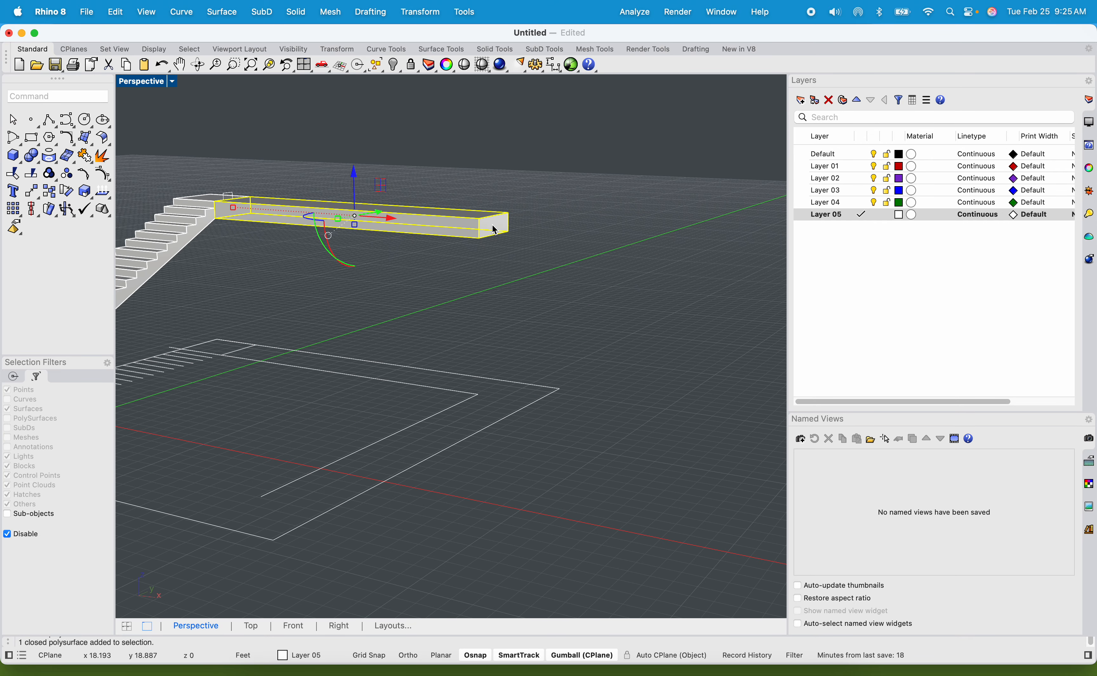
right_click_drag(479, 225, 496, 246, "shift")
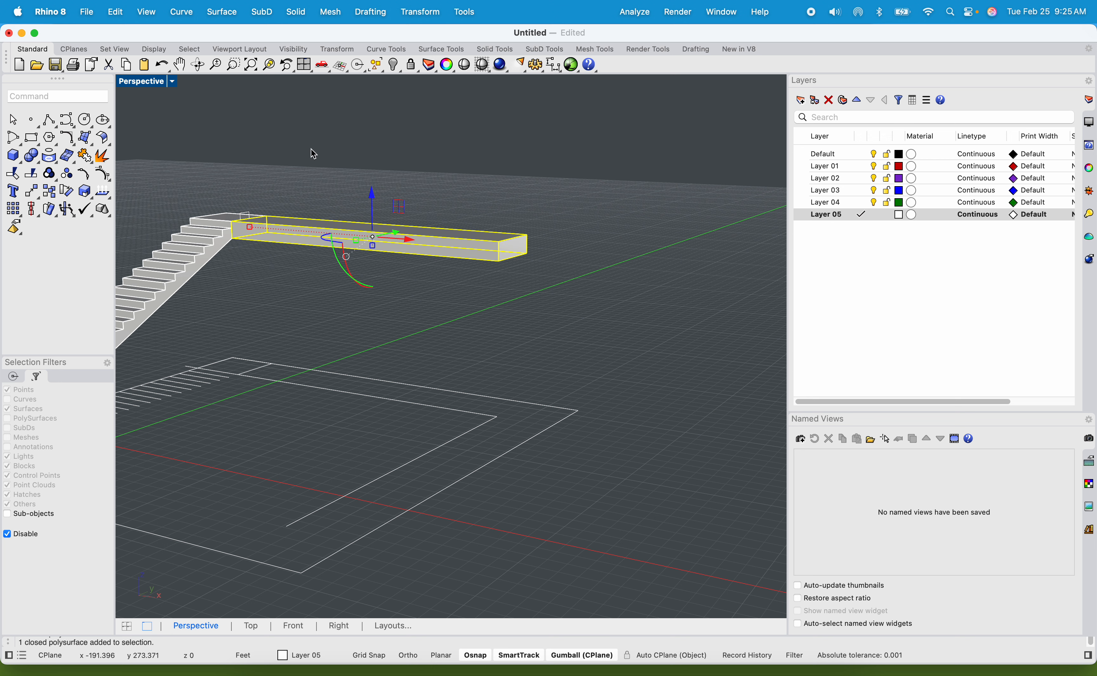
left_click(399, 156)
left_click(470, 231)
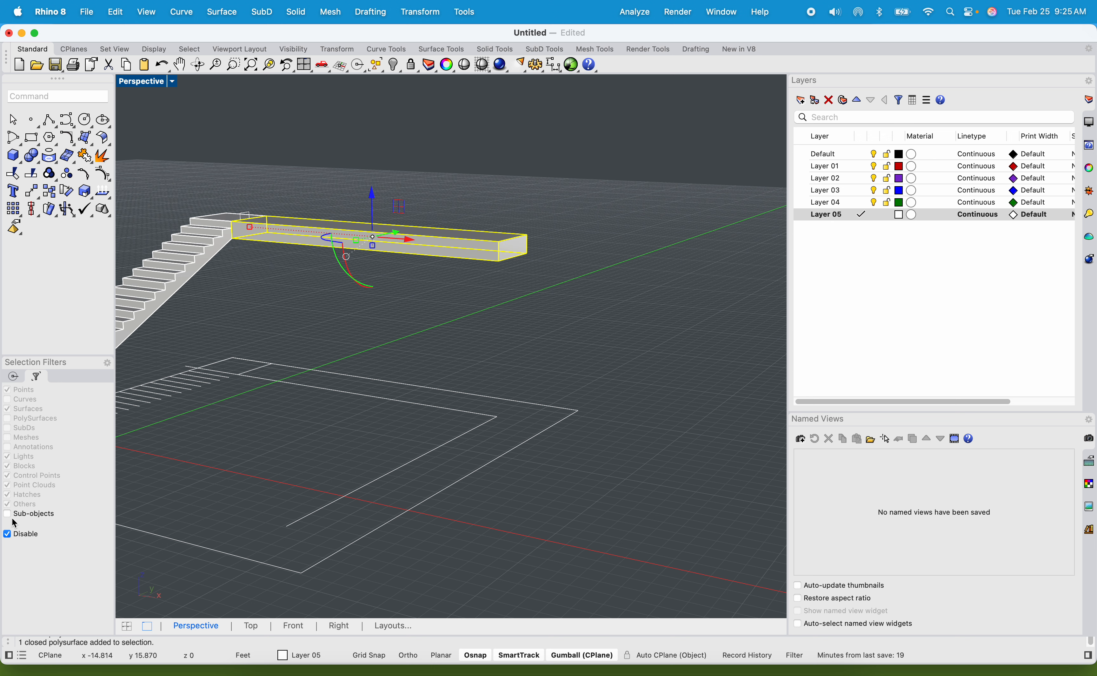
Reactivate the selection filters and allow PolySurfaces to be selected again.
left_click(9, 534)
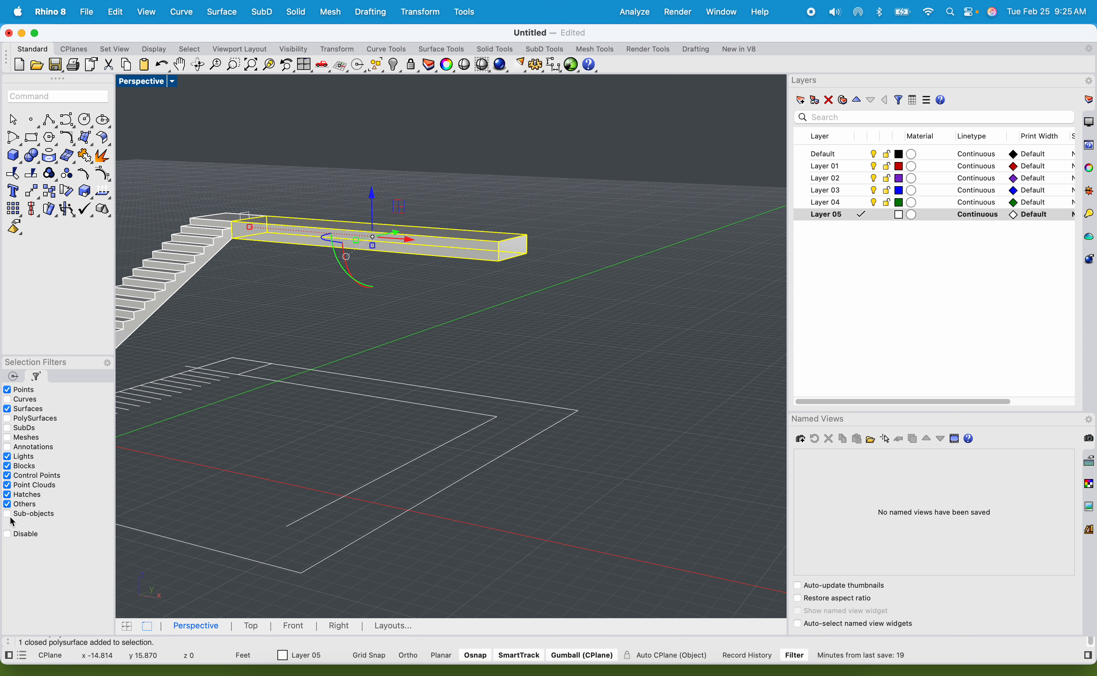
left_click(8, 419)
left_click(494, 283)
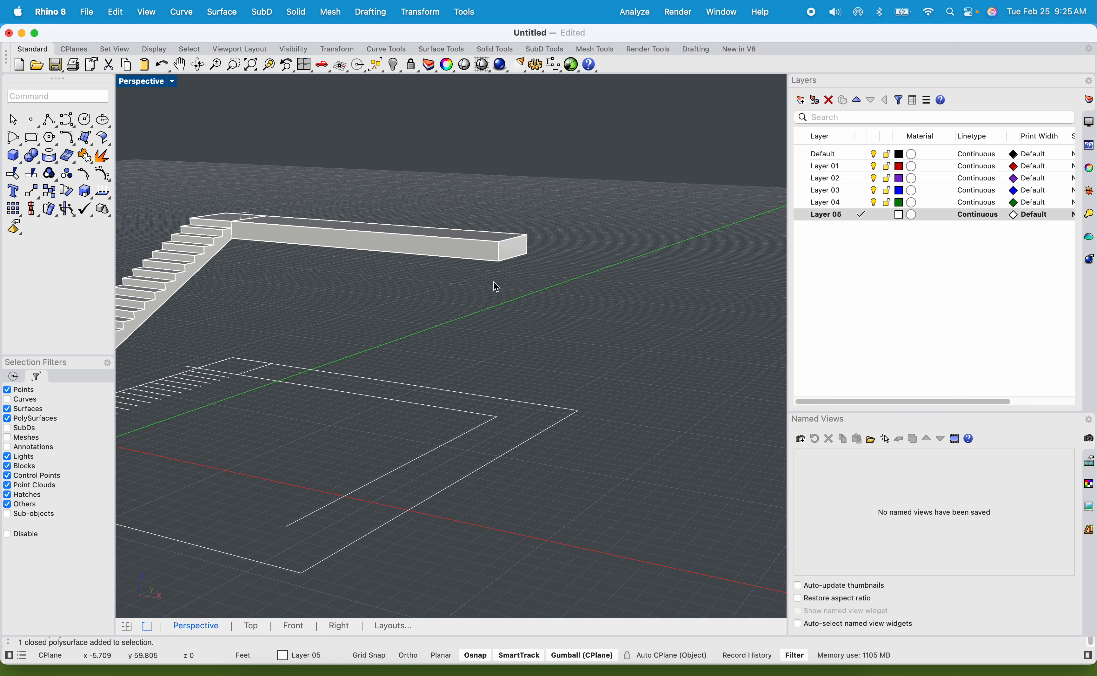
Explode the walkway solid and move its detached end face straight up above the opening.
left_click(522, 246)
type("Explode")
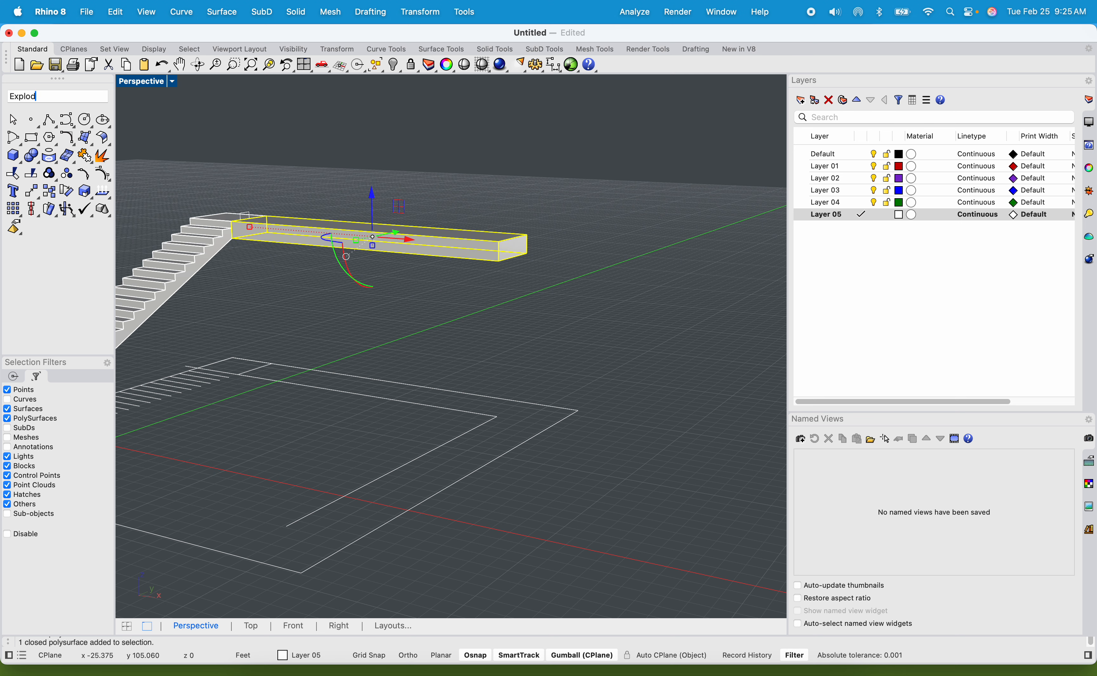
key("Return")
left_click(592, 242)
scroll(510, 246, "up", 5)
left_click(510, 246)
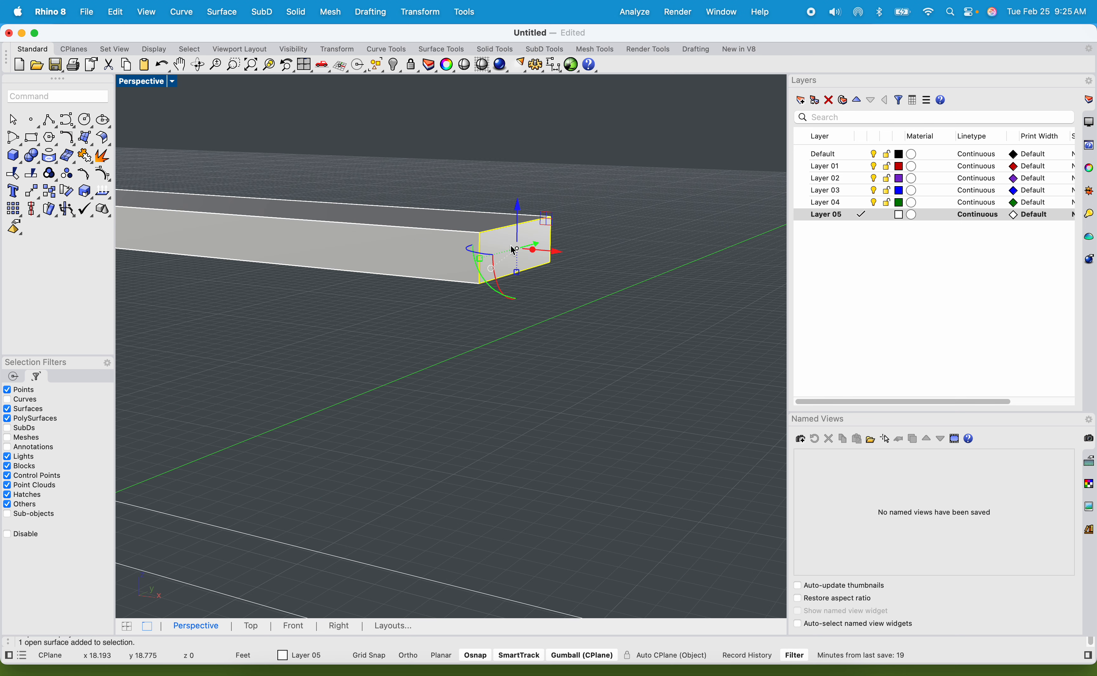
left_click_drag(519, 201, 522, 145)
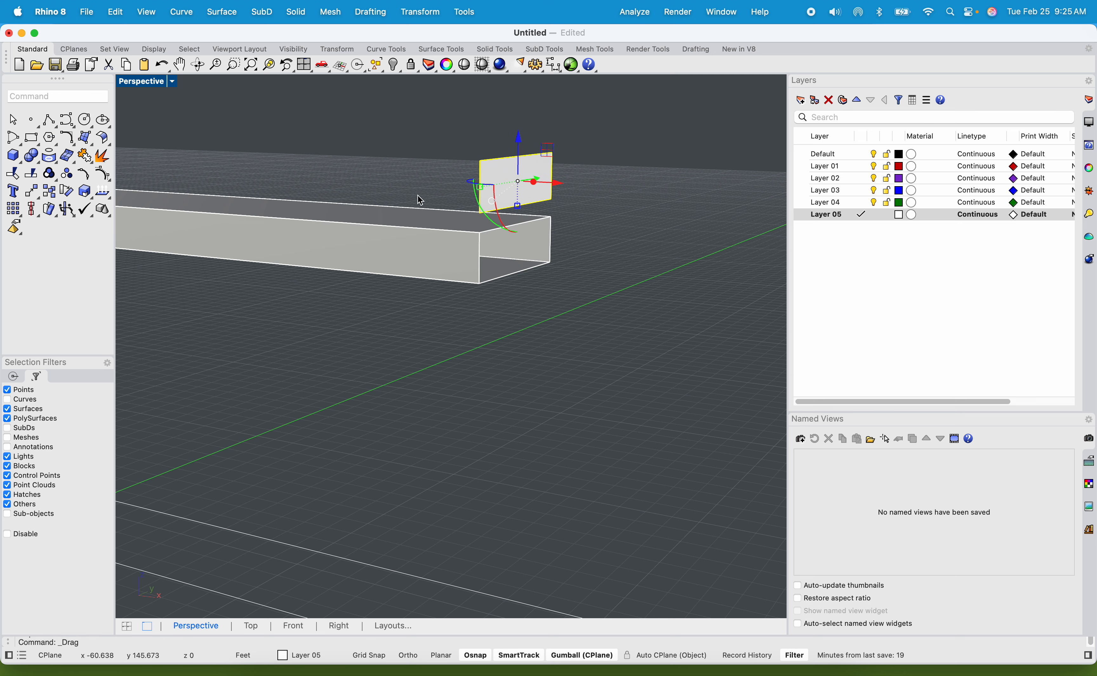
Undo the end face's move and the explode, and select the whole walkway solid.
scroll(492, 244, "up", 2)
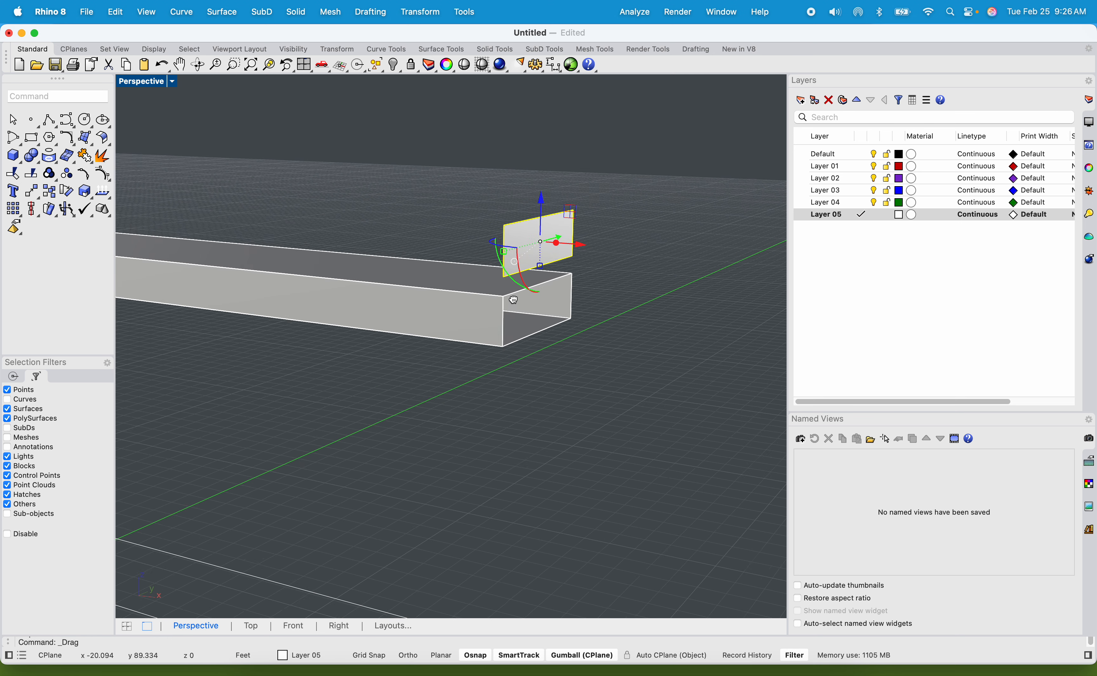
left_click(497, 296)
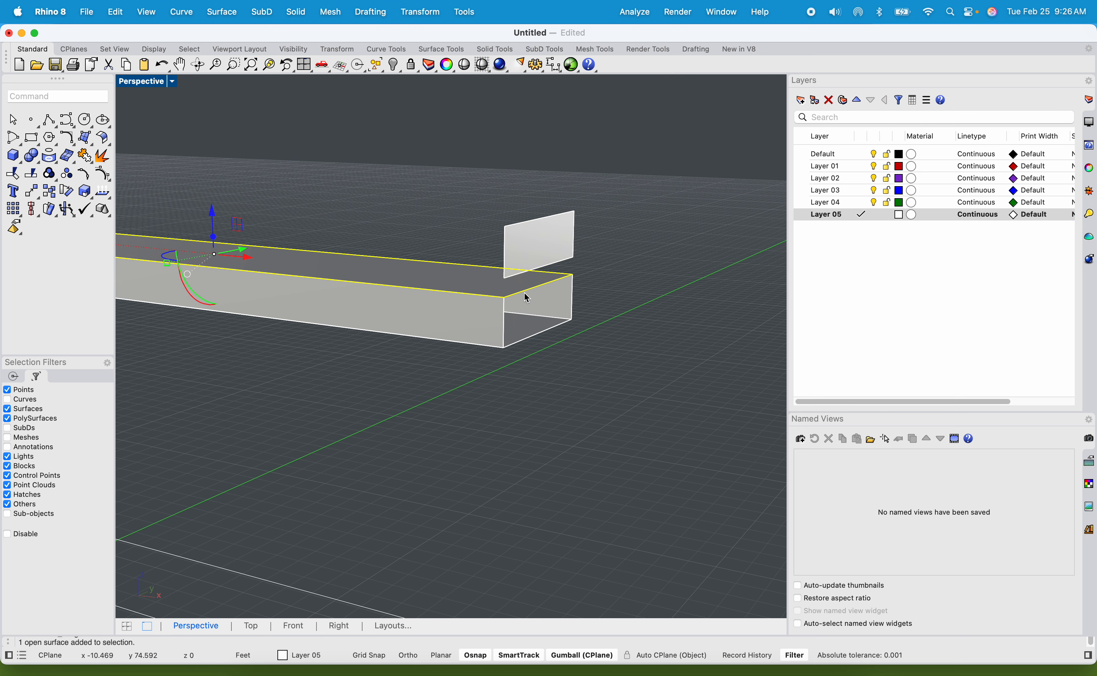
key("super+z")
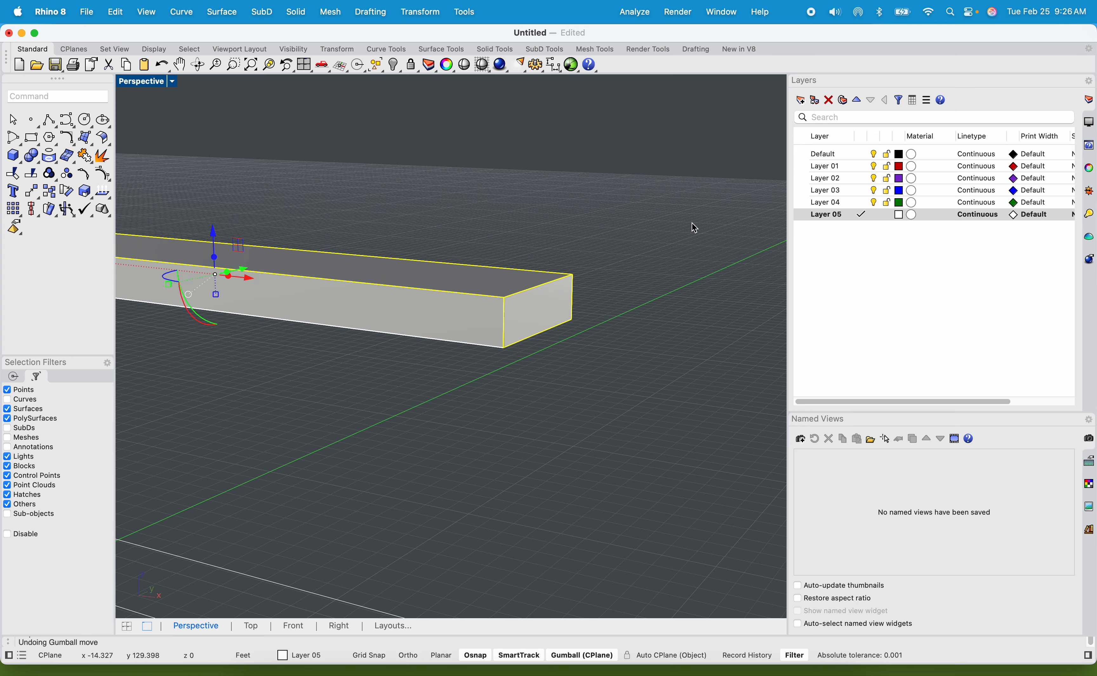
left_click(649, 249)
left_click(496, 284)
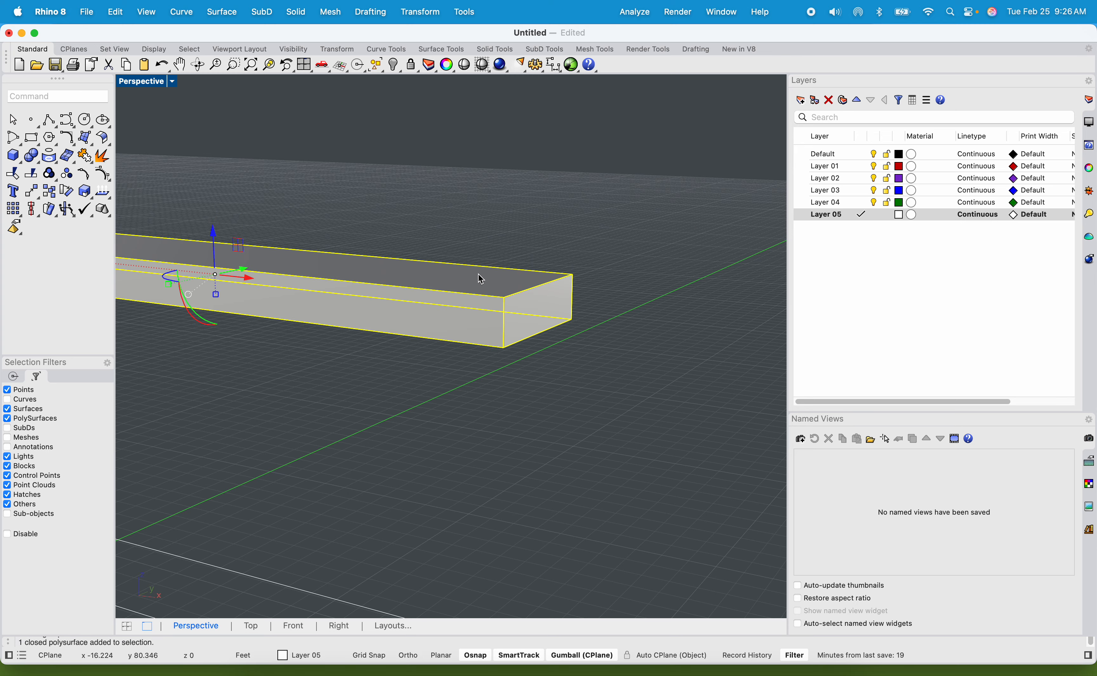
Examine the walkway solid, its junction with the stair landing and its free end from several sides.
scroll(443, 313, "down", 4)
mouse_move(427, 336)
right_mouse_down()
mouse_move(466, 329)
mouse_move(417, 328)
right_mouse_up()
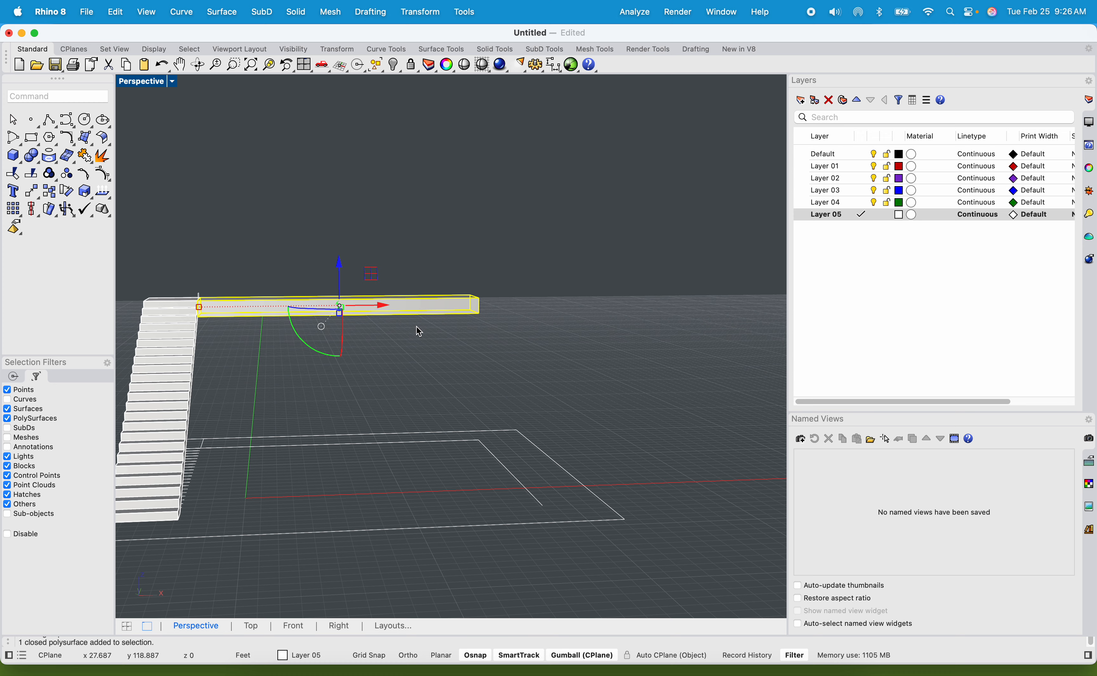
scroll(316, 300, "up", 6)
scroll(316, 301, "up", 2)
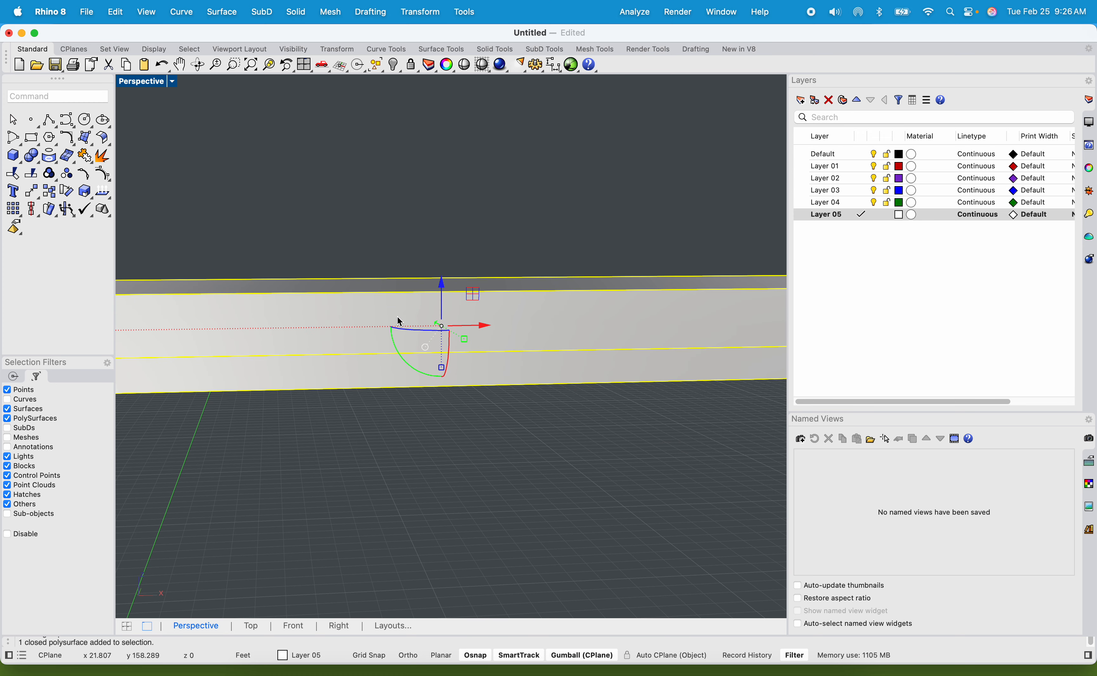
scroll(399, 319, "down", 3)
left_click(321, 274)
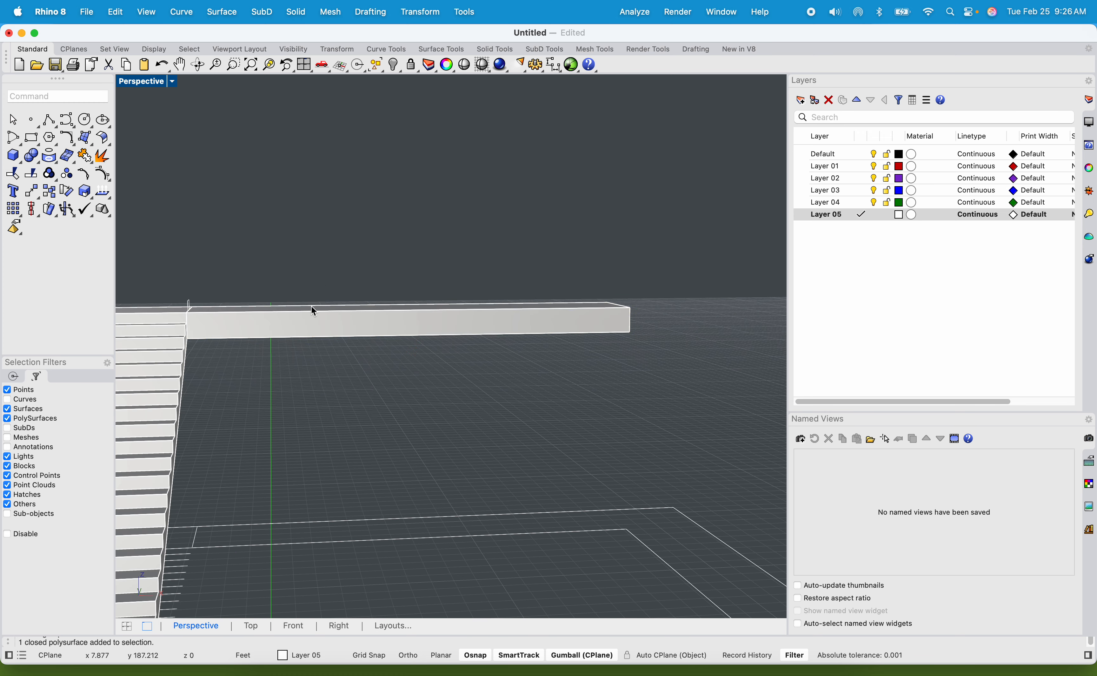
scroll(409, 296, "up", 4)
scroll(459, 334, "down", 4)
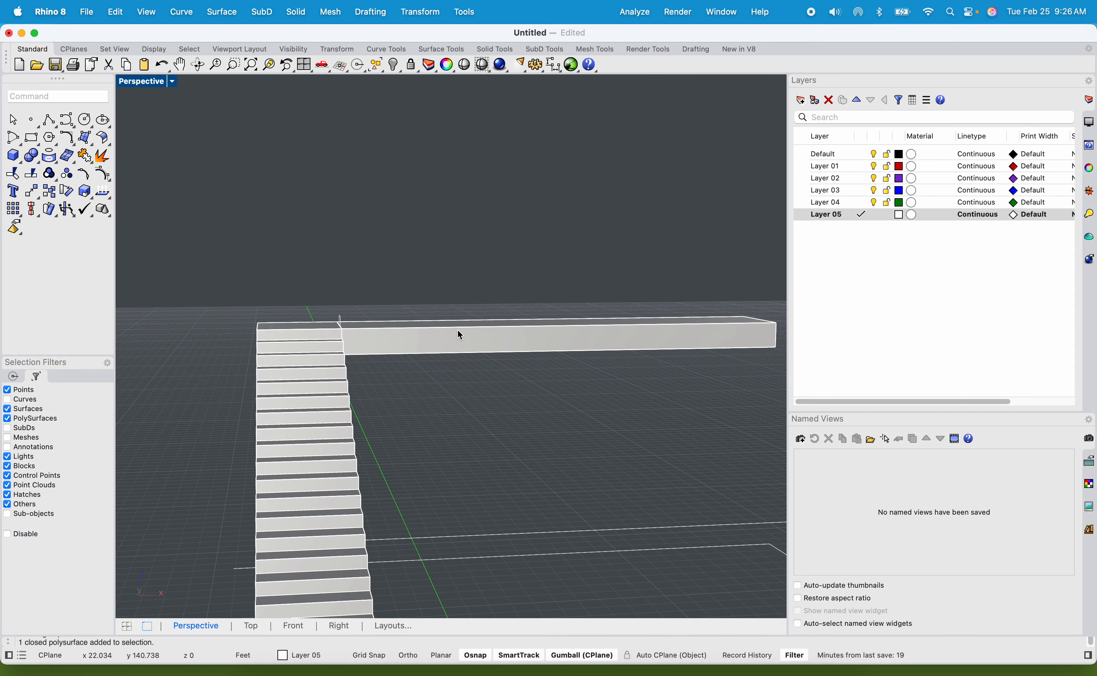
right_click_drag(477, 339, 433, 357, "shift")
left_click(434, 368)
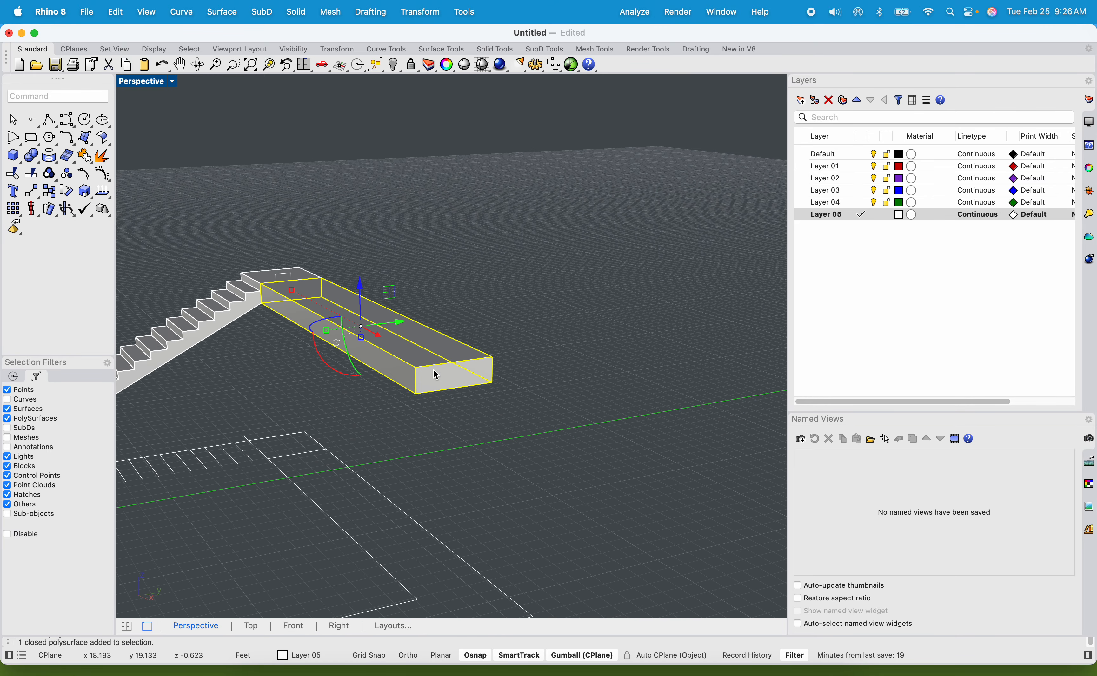
scroll(366, 371, "up", 3)
scroll(323, 360, "up", 2)
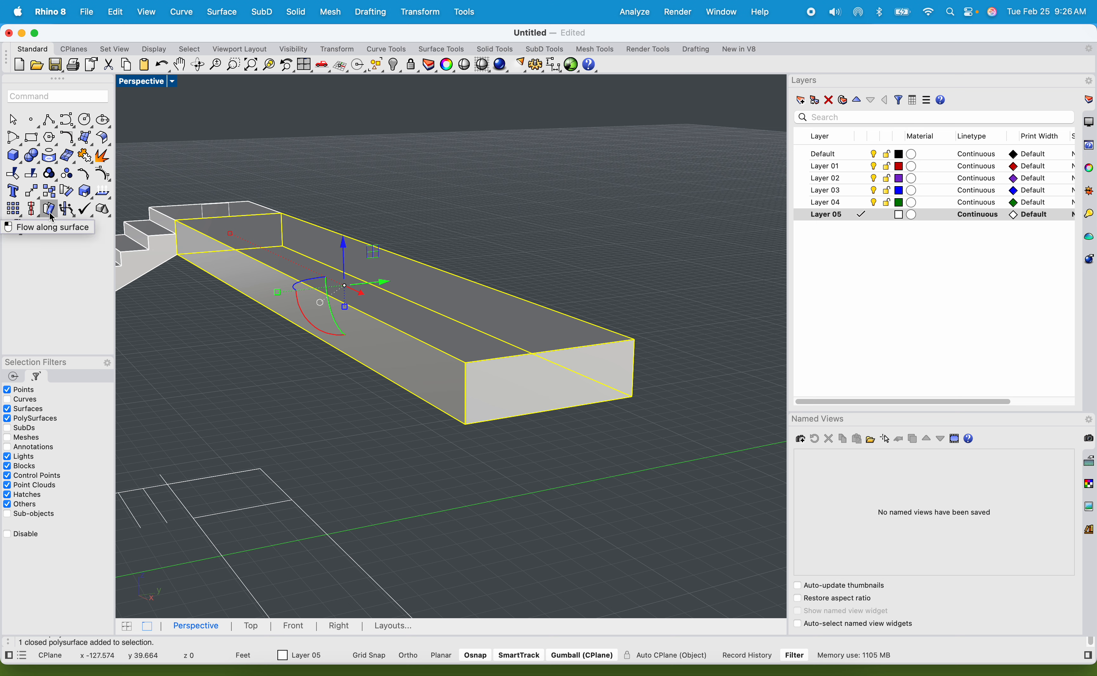
type("skew")
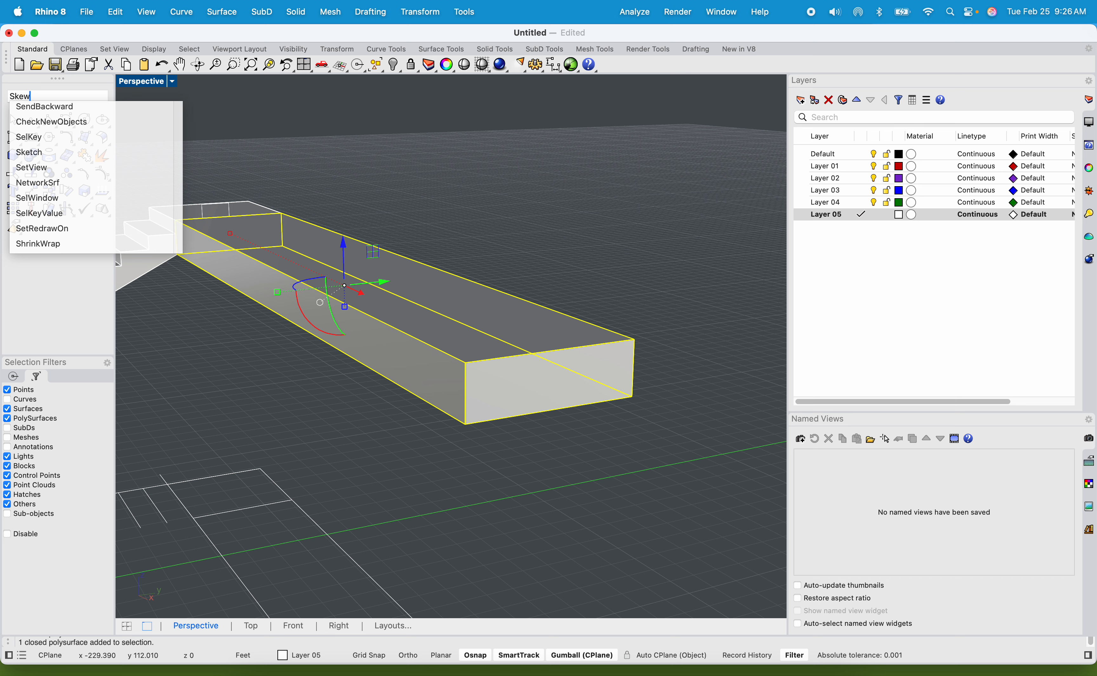
key("BackSpace")
key("BackSpace")
key("BackSpace")
key("BackSpace")
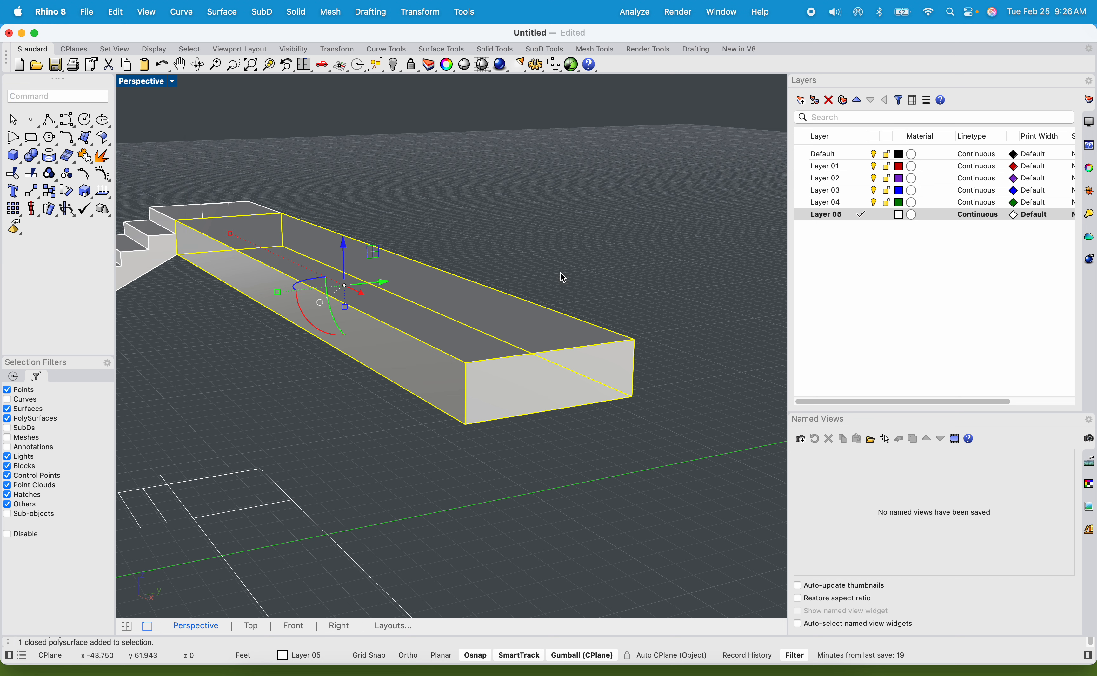
left_click(561, 273)
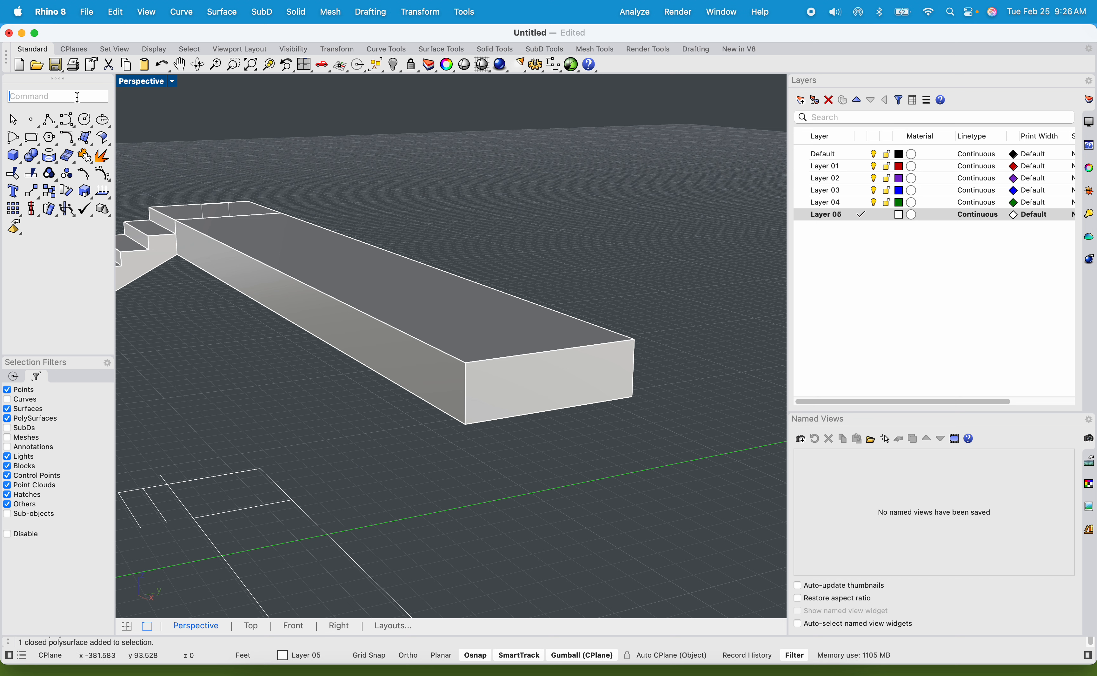
Try to move the walkway's free end face up and outward to a freehand point with MoveFace, and undo the move.
type("MoveFace")
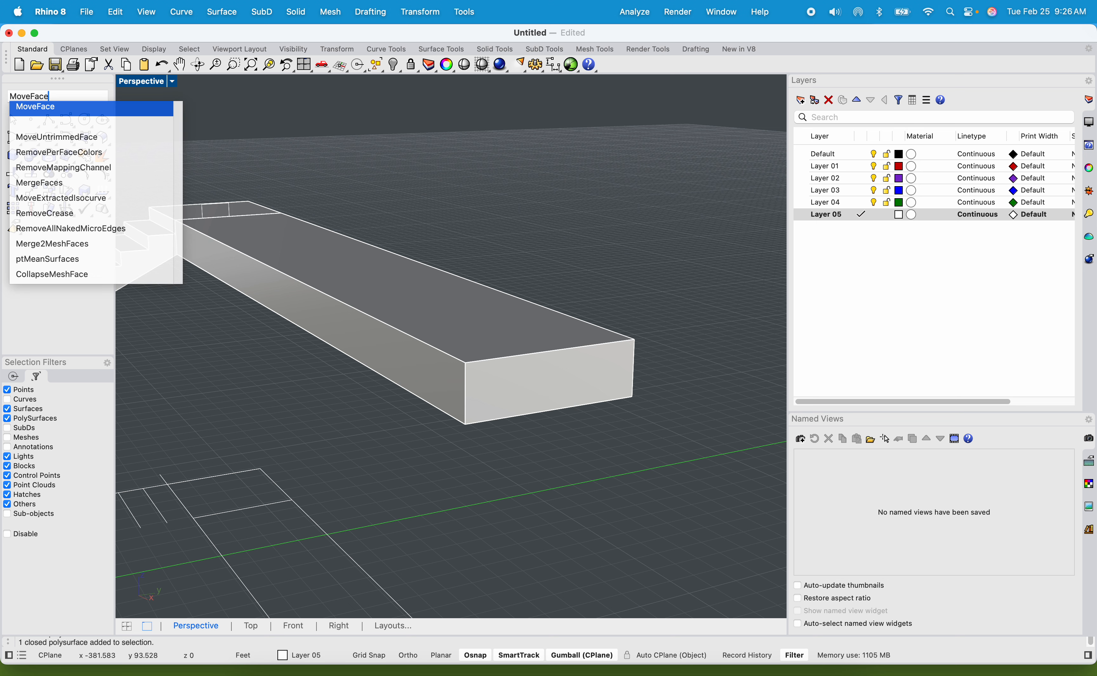
key("Return")
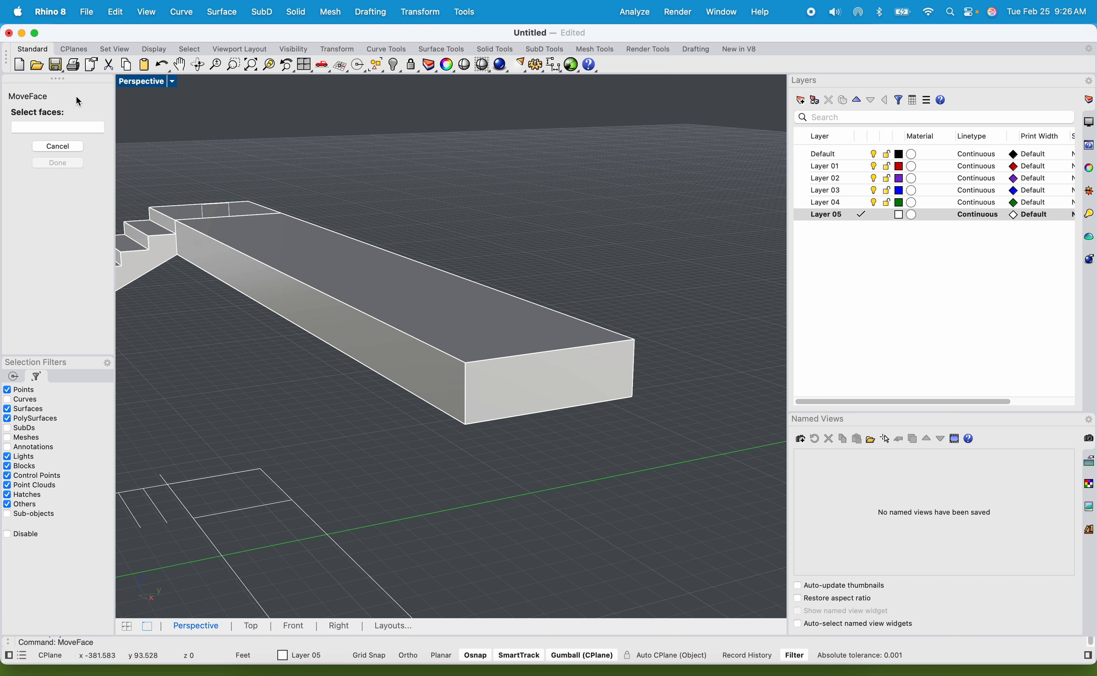
left_click(563, 372)
key("Return")
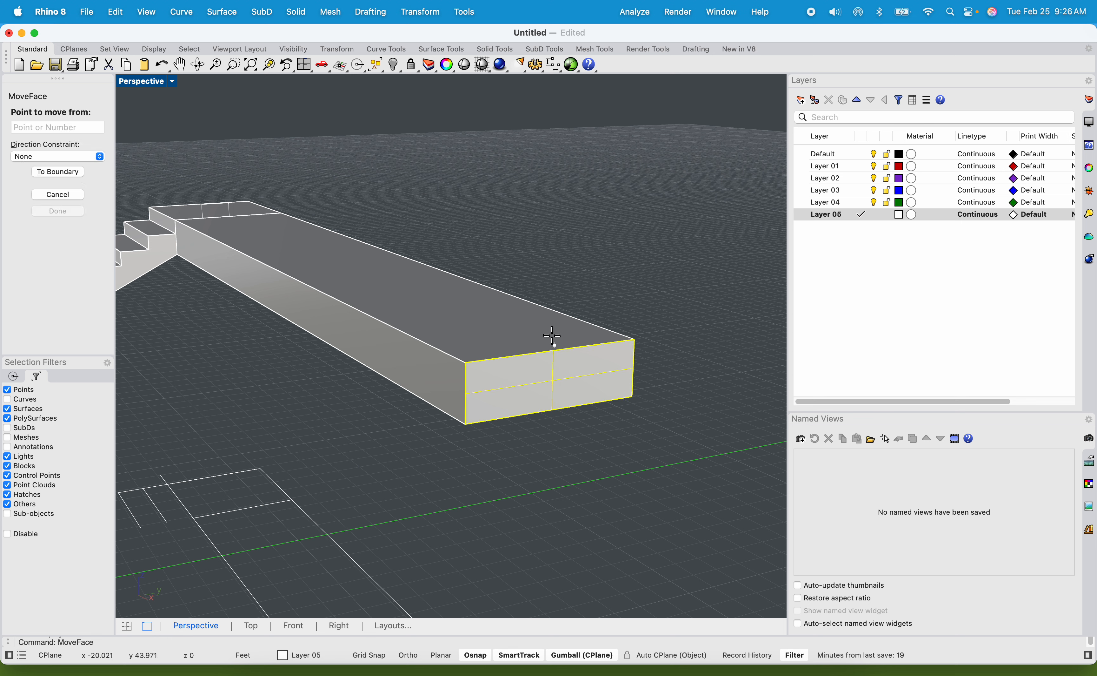
left_click(551, 346)
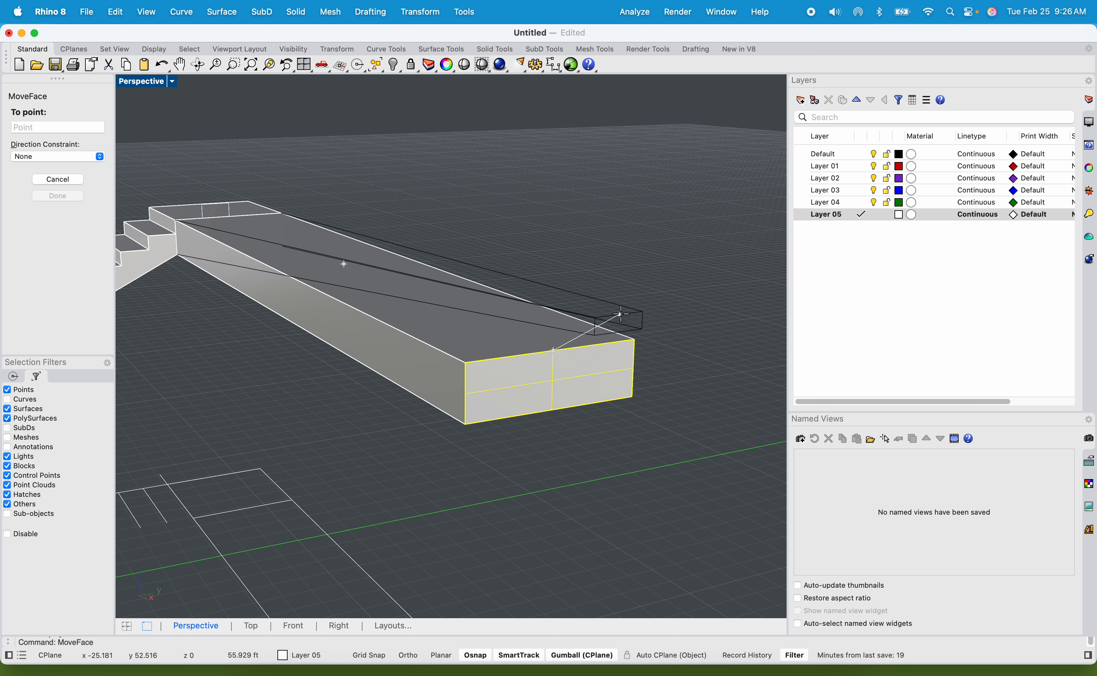
left_click(712, 325)
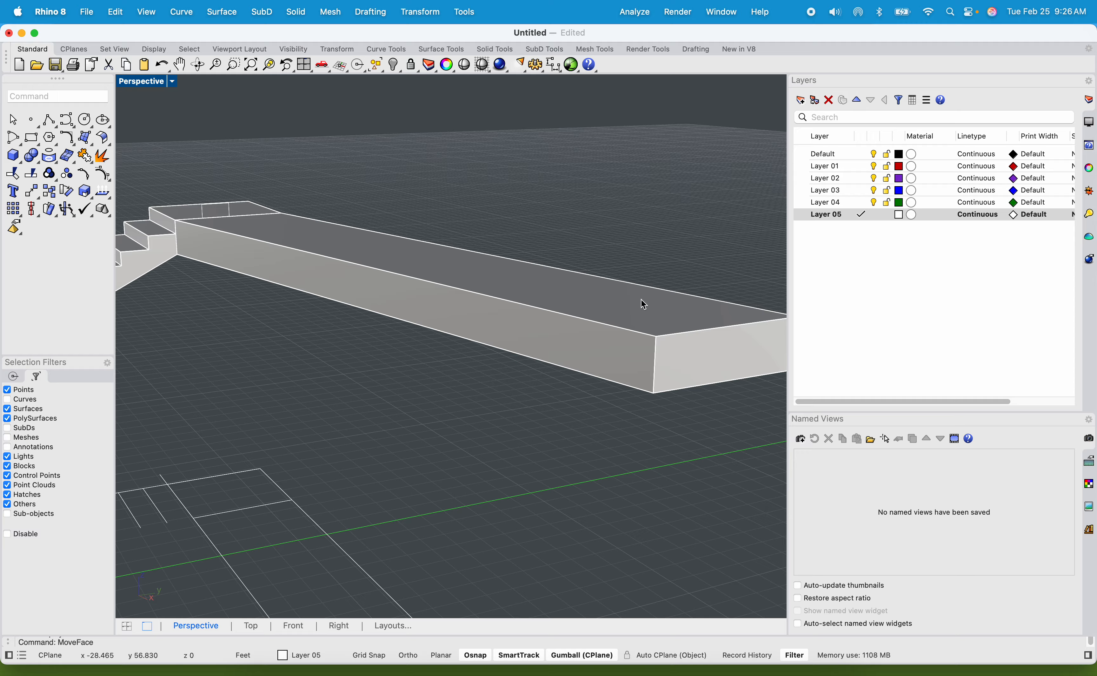
scroll(415, 299, "down", 8)
right_click_drag(458, 322, 344, 333)
key("super+z")
Examine the walkway and staircase from below, from the side and from the walkway's free end.
left_click_drag(330, 314, 322, 272)
left_click(540, 321)
right_click_drag(541, 321, 515, 266, "shift")
scroll(480, 246, "up", 3)
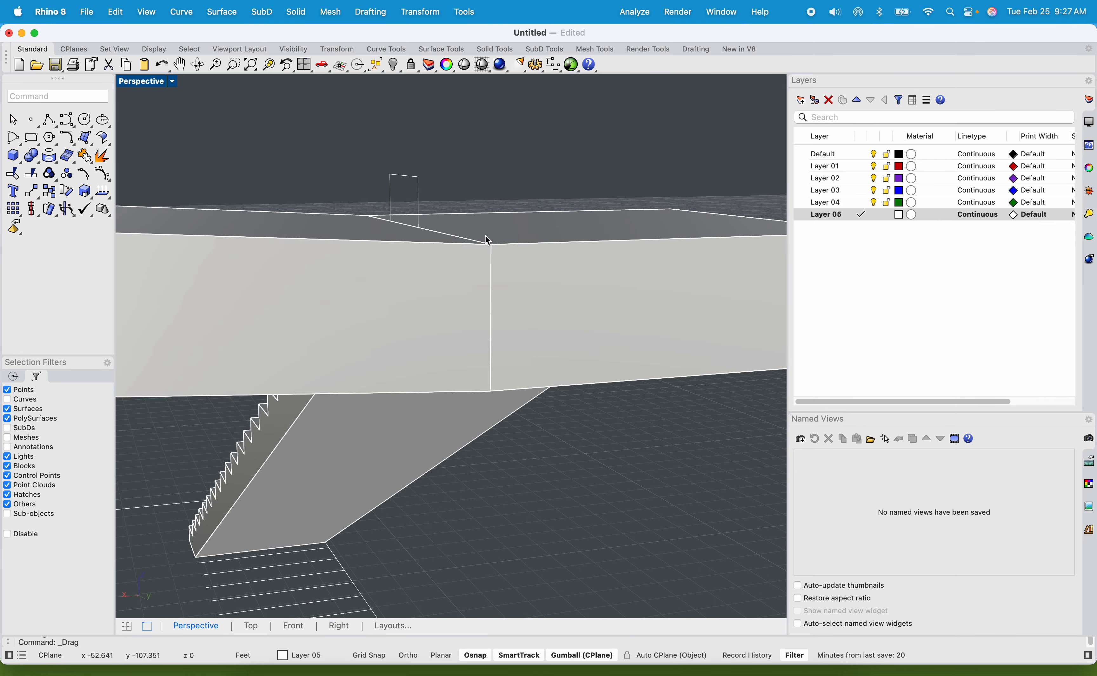
scroll(432, 257, "down", 3)
scroll(381, 278, "down", 8)
right_click_drag(353, 300, 448, 283)
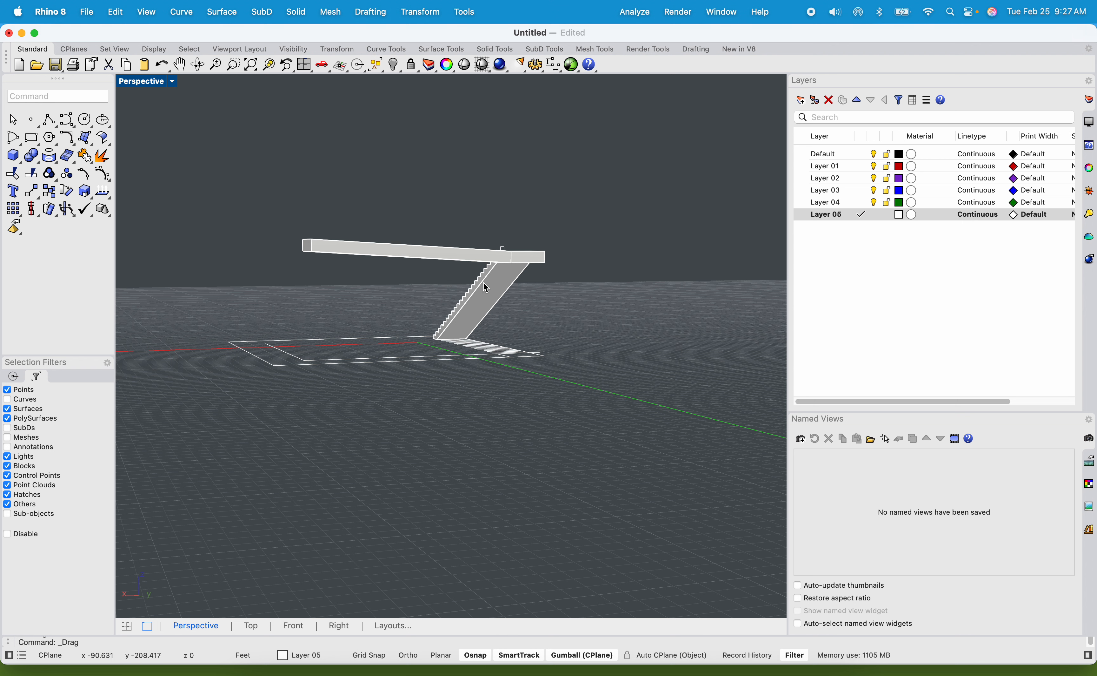
scroll(371, 182, "up", 3)
scroll(443, 183, "up", 2)
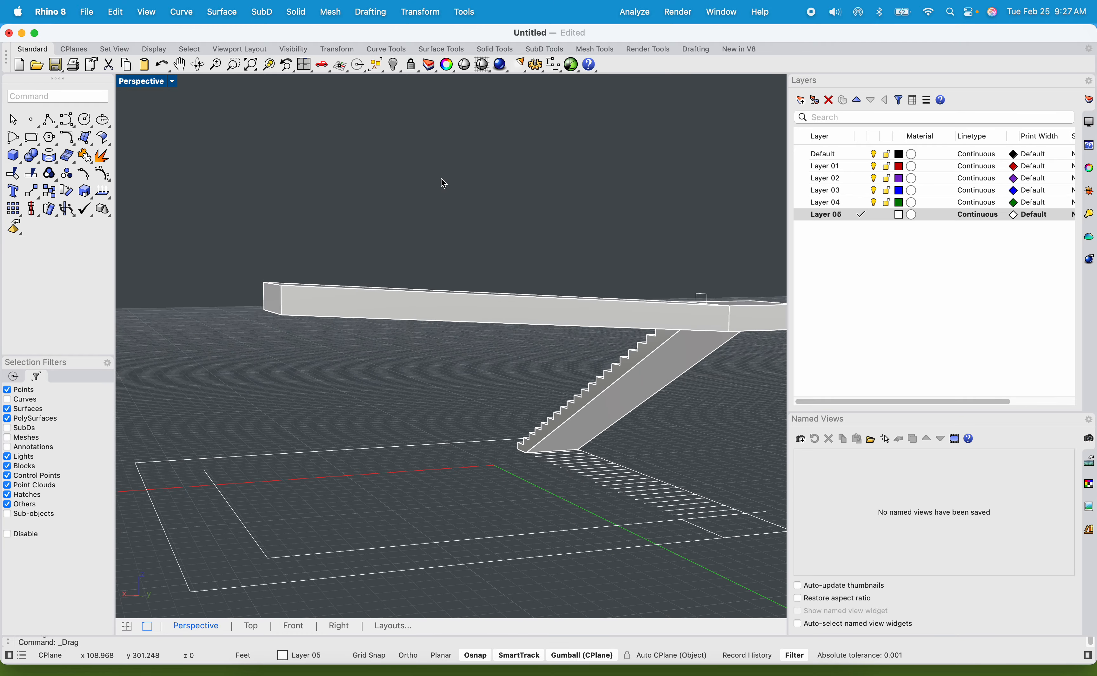
right_click_drag(444, 183, 243, 210)
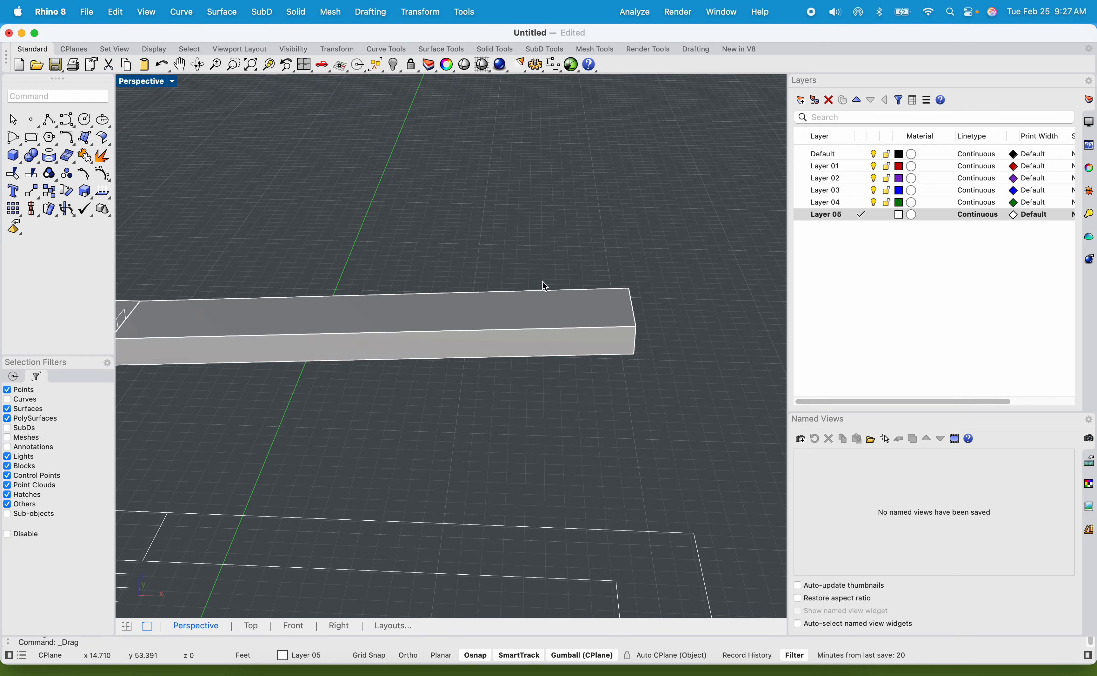
right_click_drag(544, 284, 464, 346)
Raise the walkway's free end face straight up by about 1.2 ft with MoveFace, picking both points in the Front view.
right_click_drag(560, 316, 531, 311)
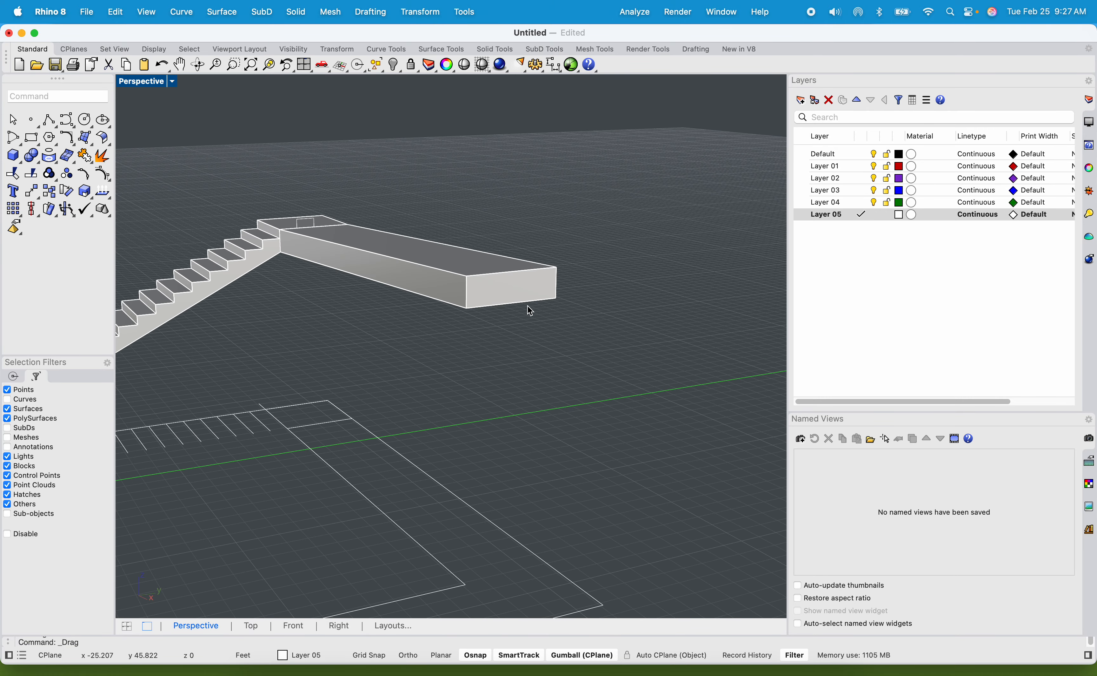
type("MoveFace")
key("Return")
left_click(517, 288)
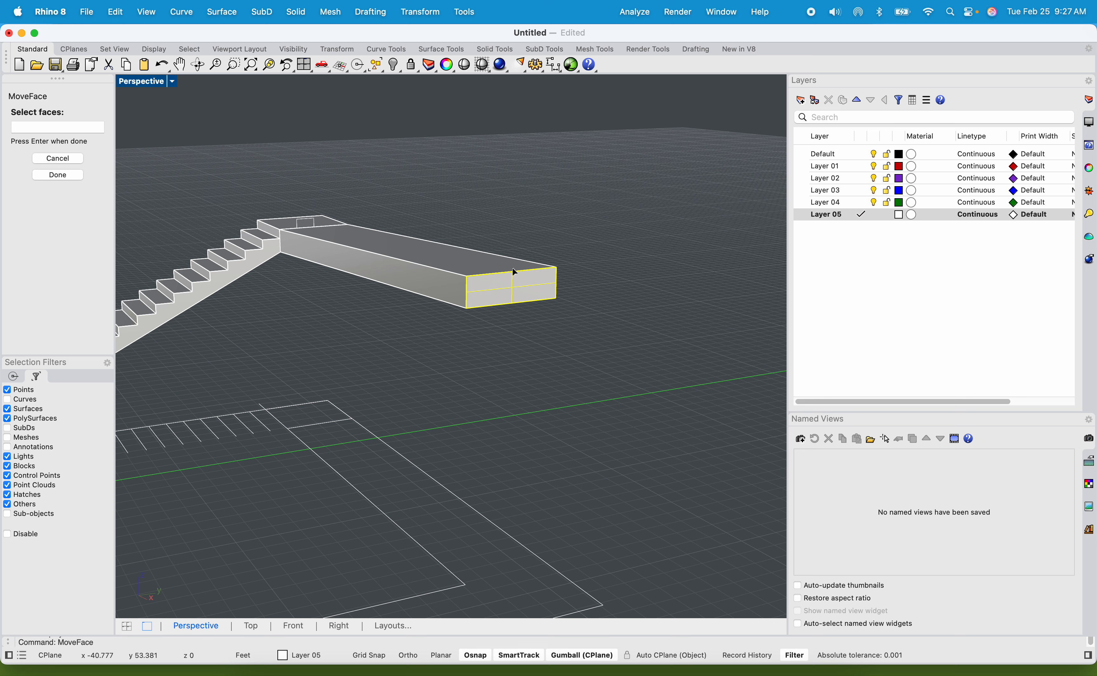
key("Return")
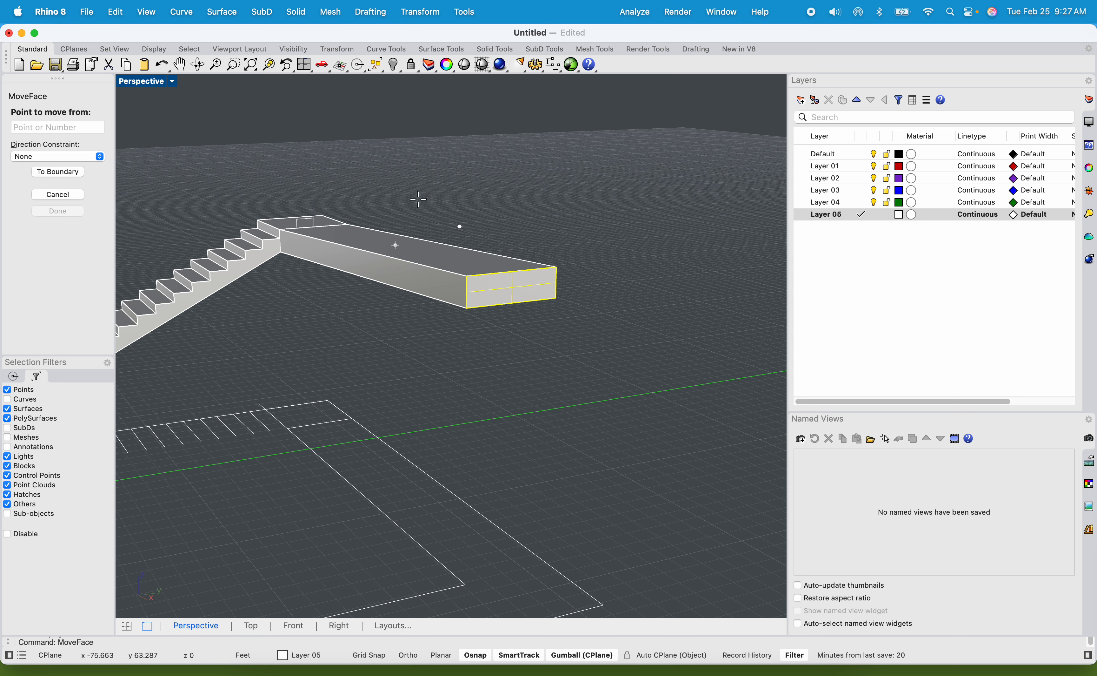
double_click(158, 81)
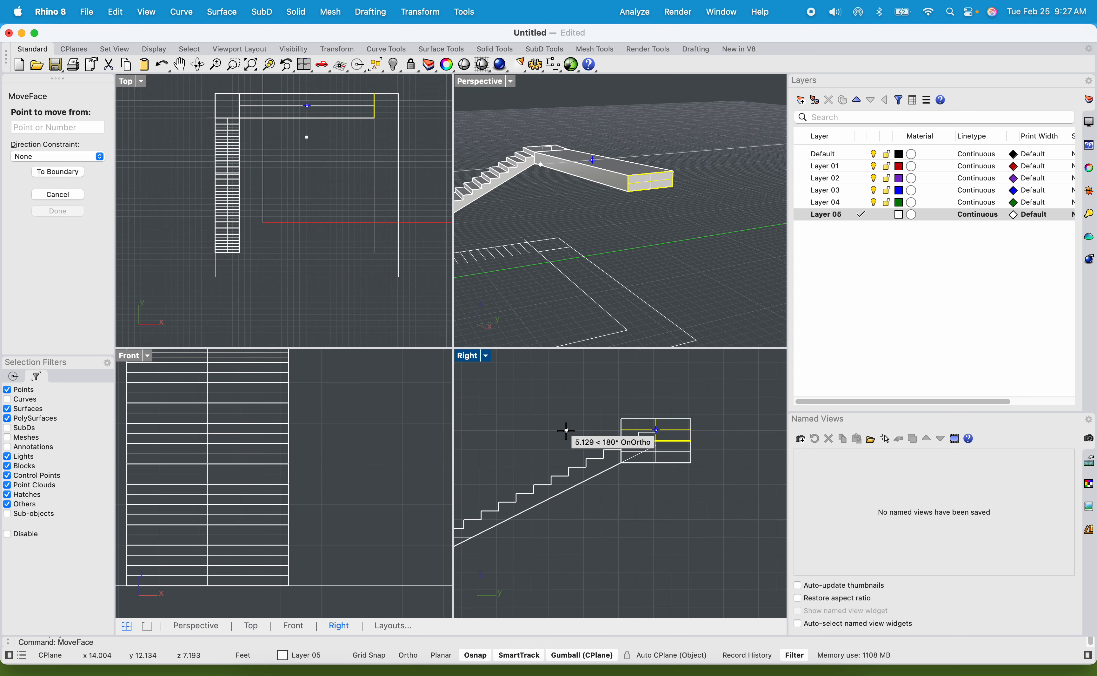
scroll(383, 443, "up", 5)
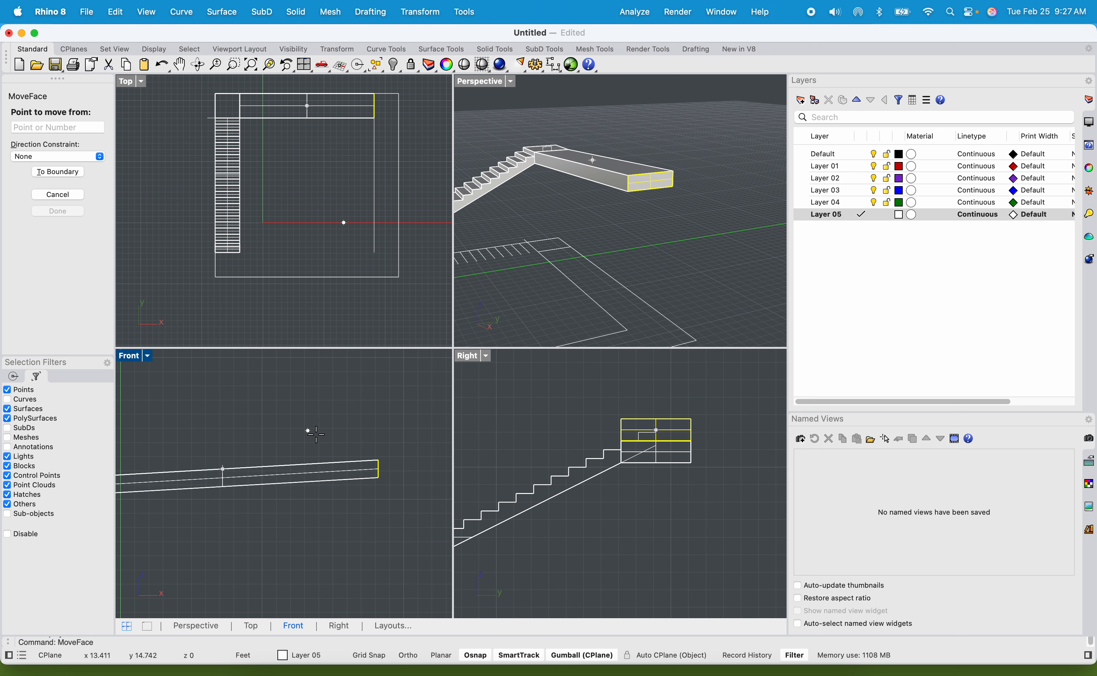
left_click(383, 456)
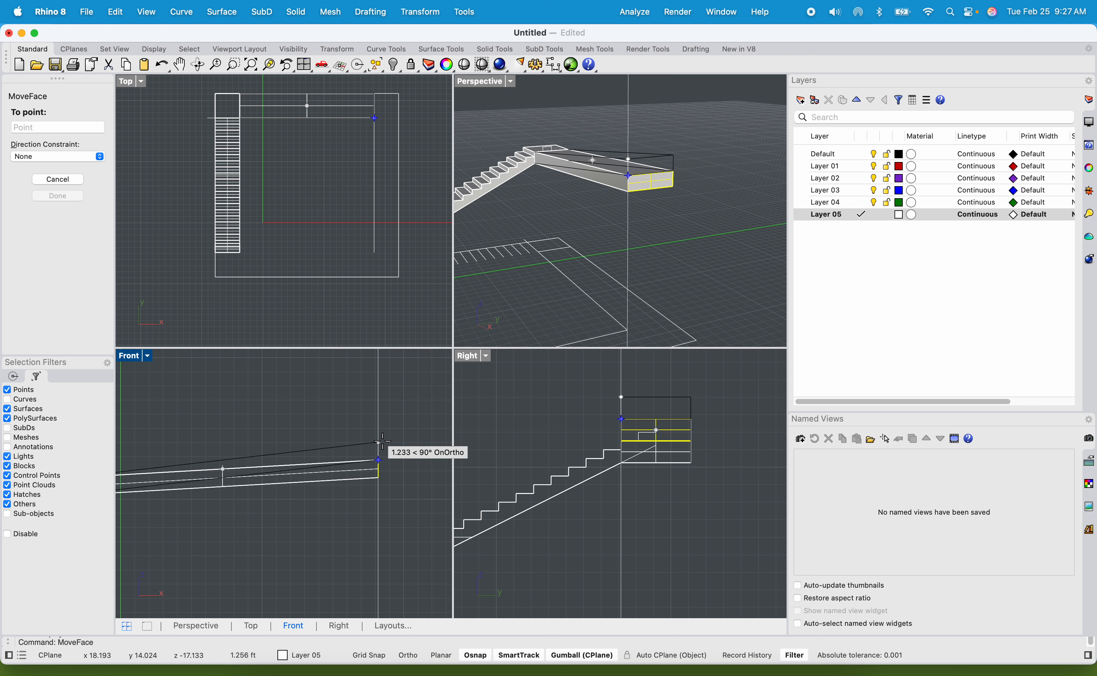
scroll(382, 437, "up", 4)
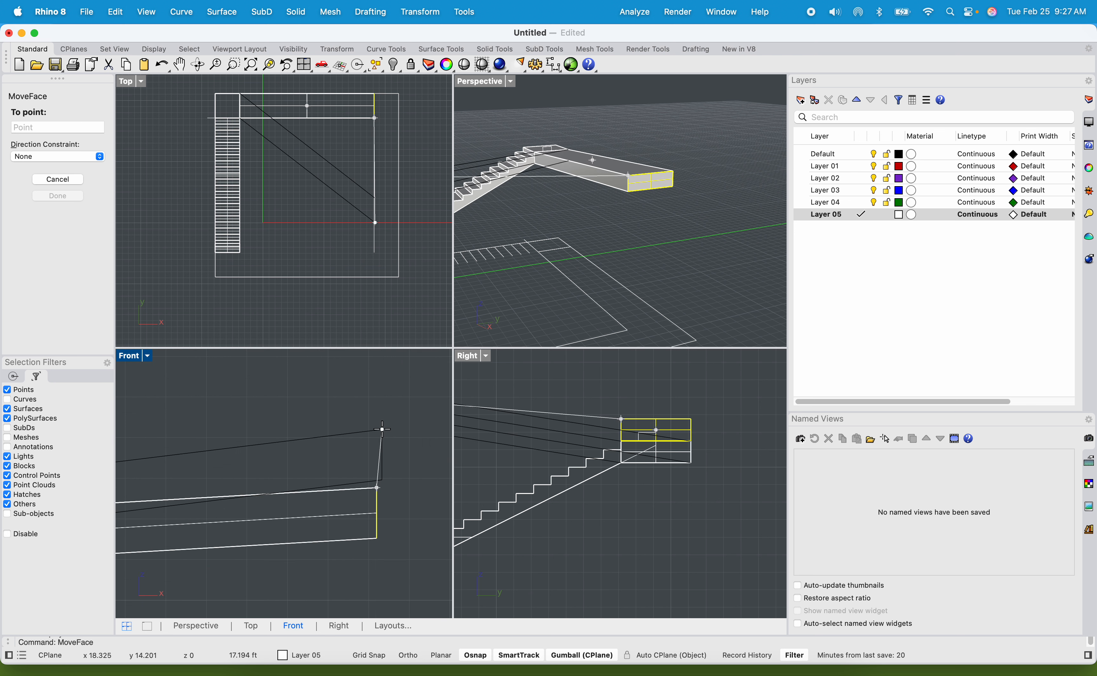
left_click(382, 435)
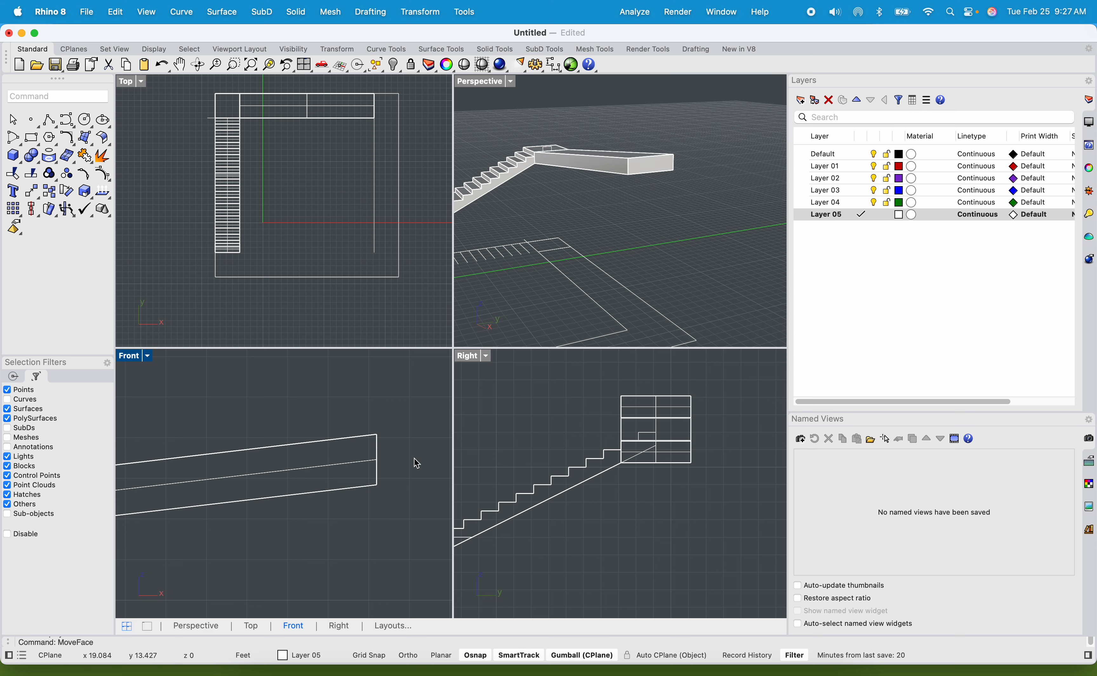
Copy the stair landing block by its top corner onto the walkway's raised end, and delete the stray extra copy.
right_click_drag(629, 253, 706, 279)
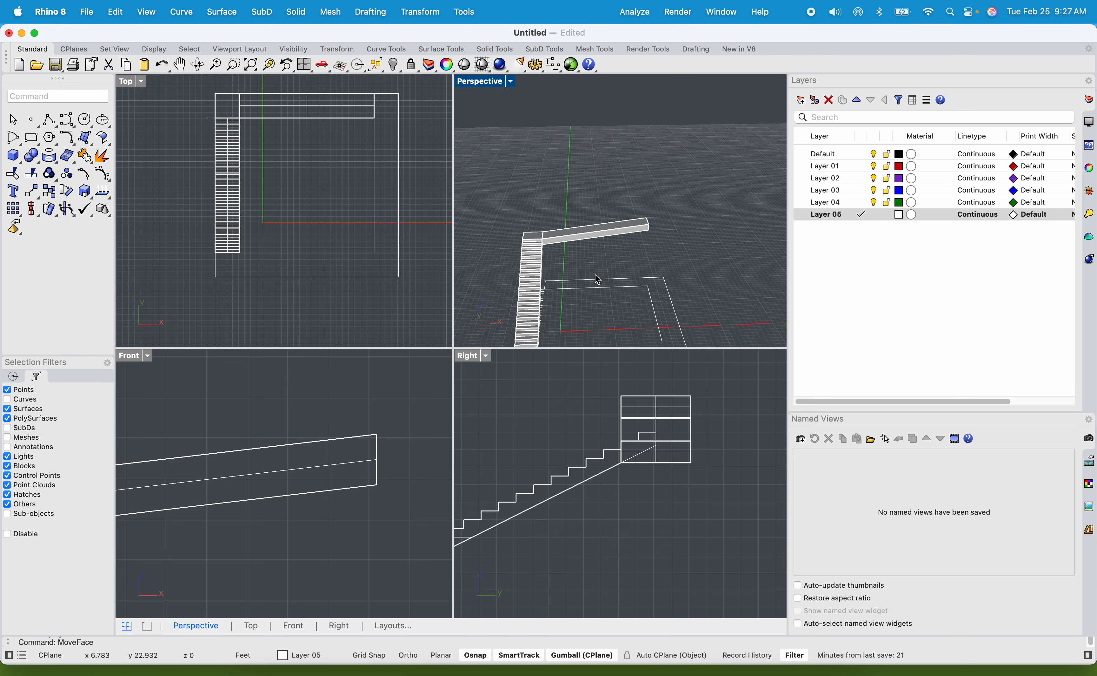
right_click_drag(594, 279, 726, 246)
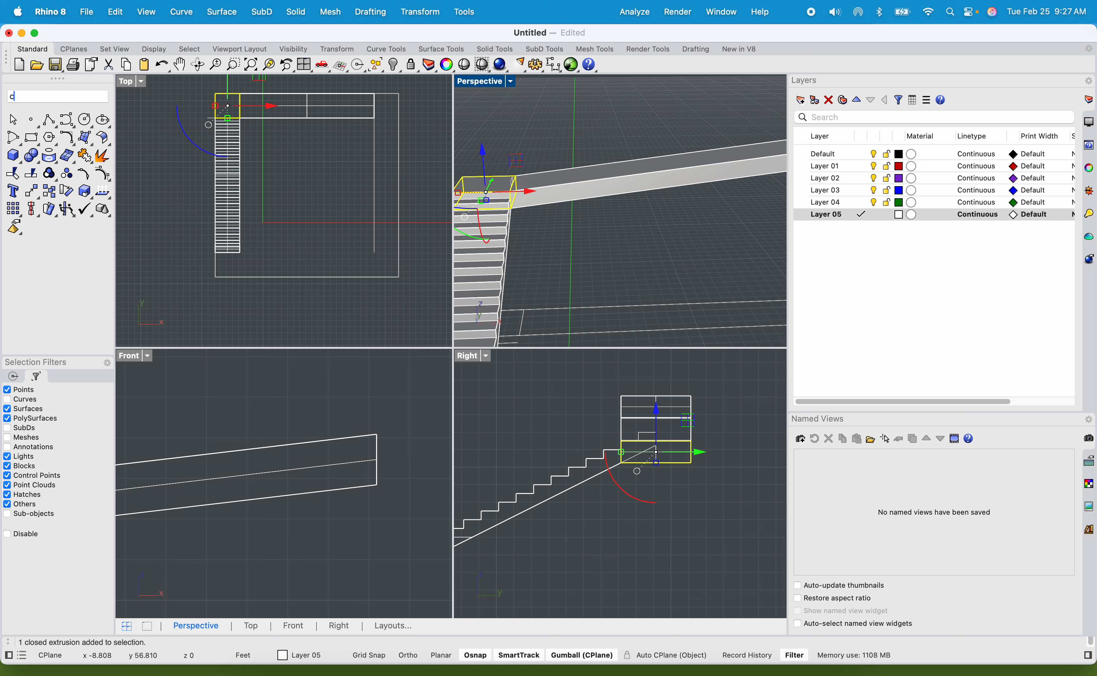
right_click(510, 186)
scroll(478, 153, "up", 8)
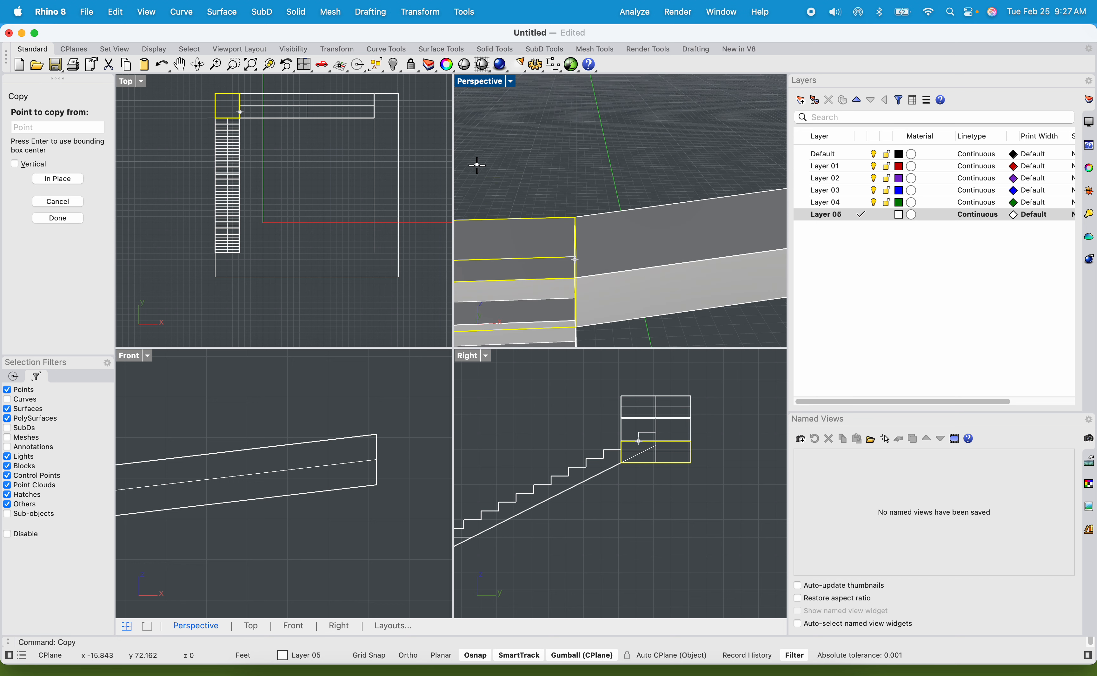
right_click_drag(516, 189, 603, 185, "shift")
left_click(540, 209)
scroll(540, 209, "down", 5)
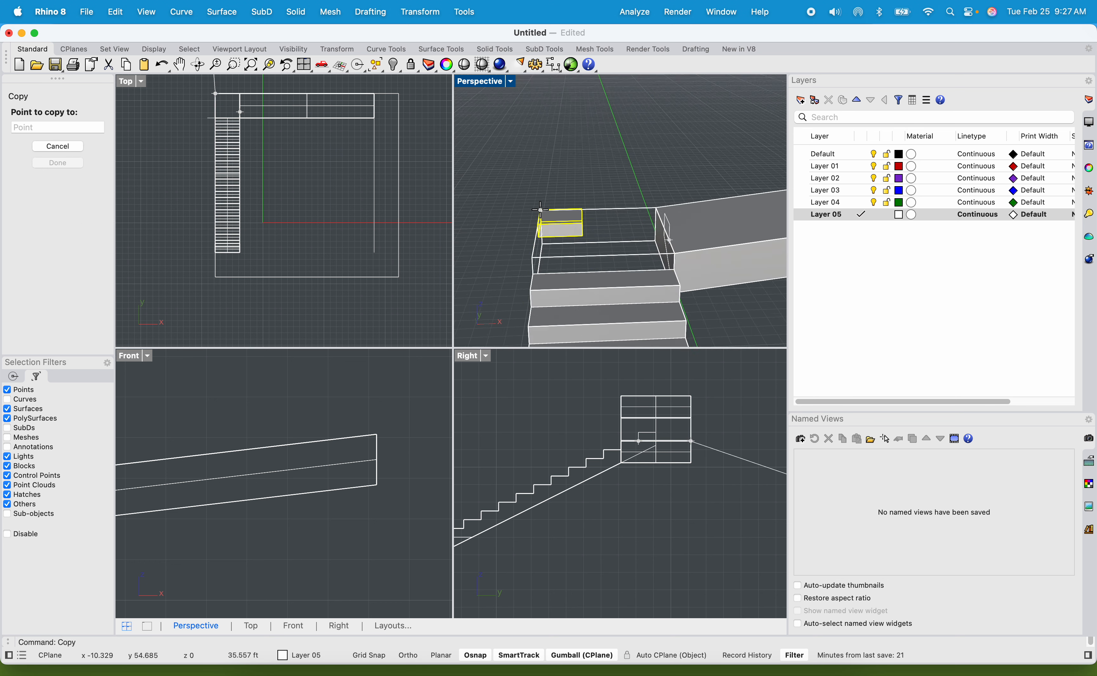
scroll(649, 203, "up", 5)
left_click(675, 191)
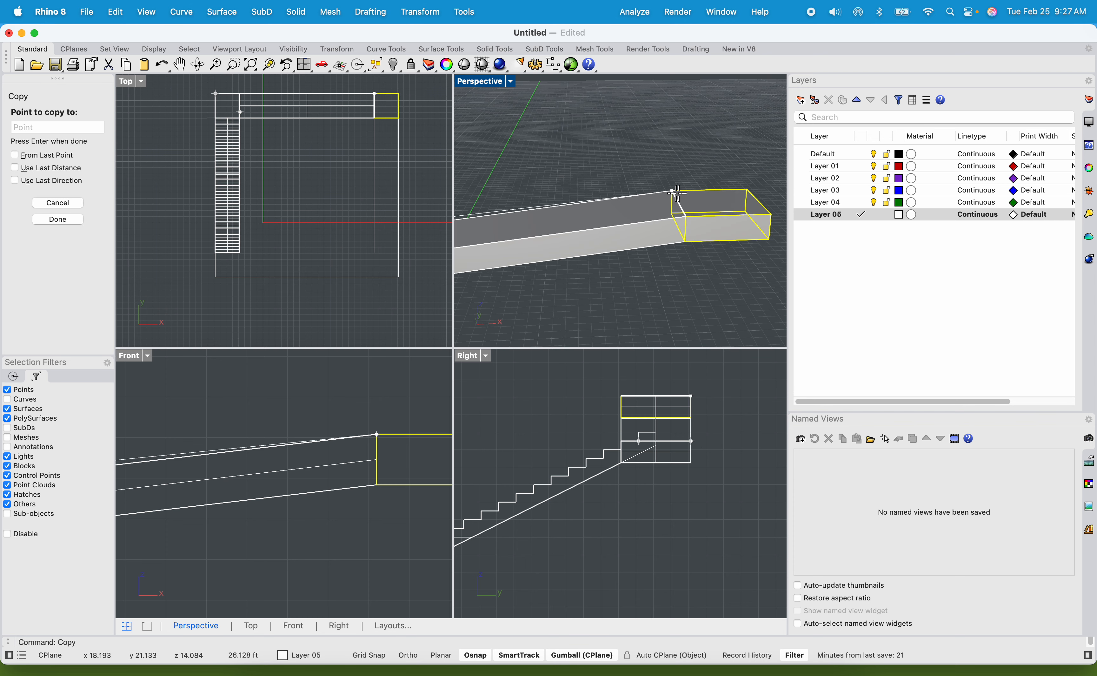
scroll(621, 136, "down", 5)
key("Return")
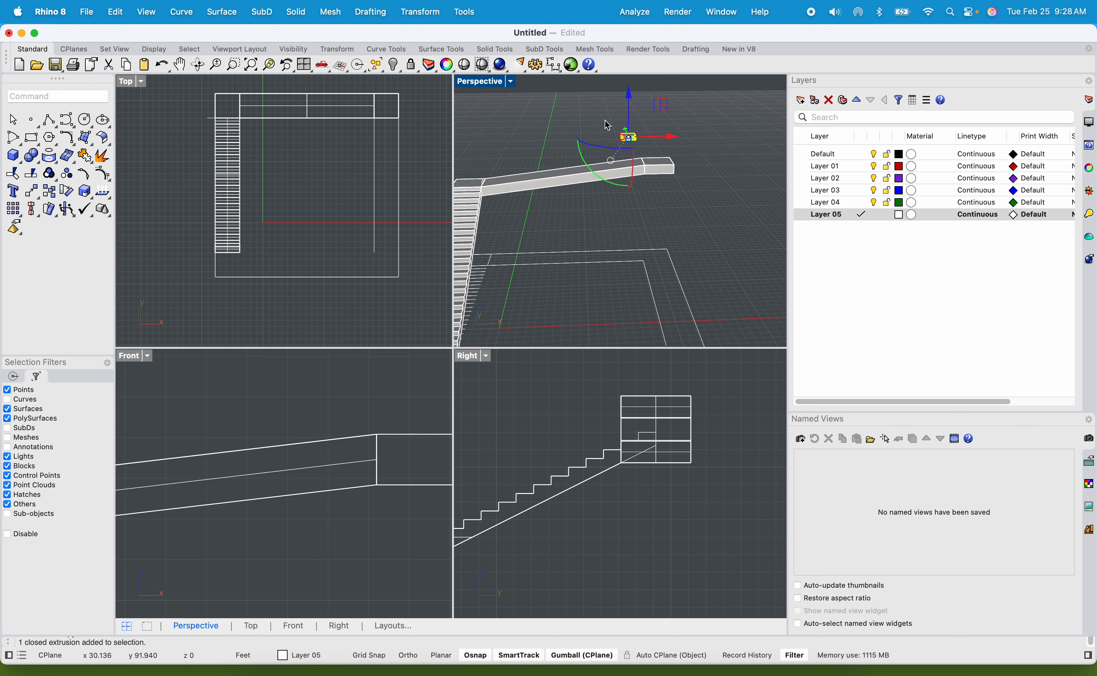
key("Delete")
Start copying the staircase solid, using the top outer front corner of its lowest step as the base point.
scroll(621, 139, "down", 5)
right_click_drag(590, 193, 628, 199)
scroll(590, 162, "up", 5)
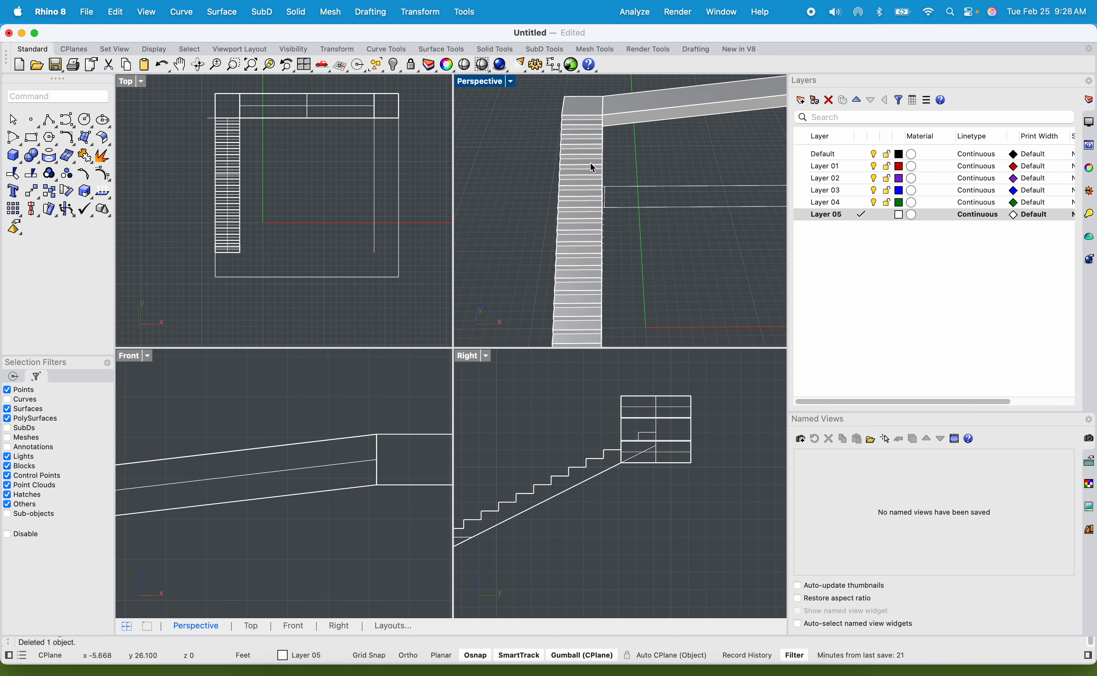
left_click(591, 162)
type("co")
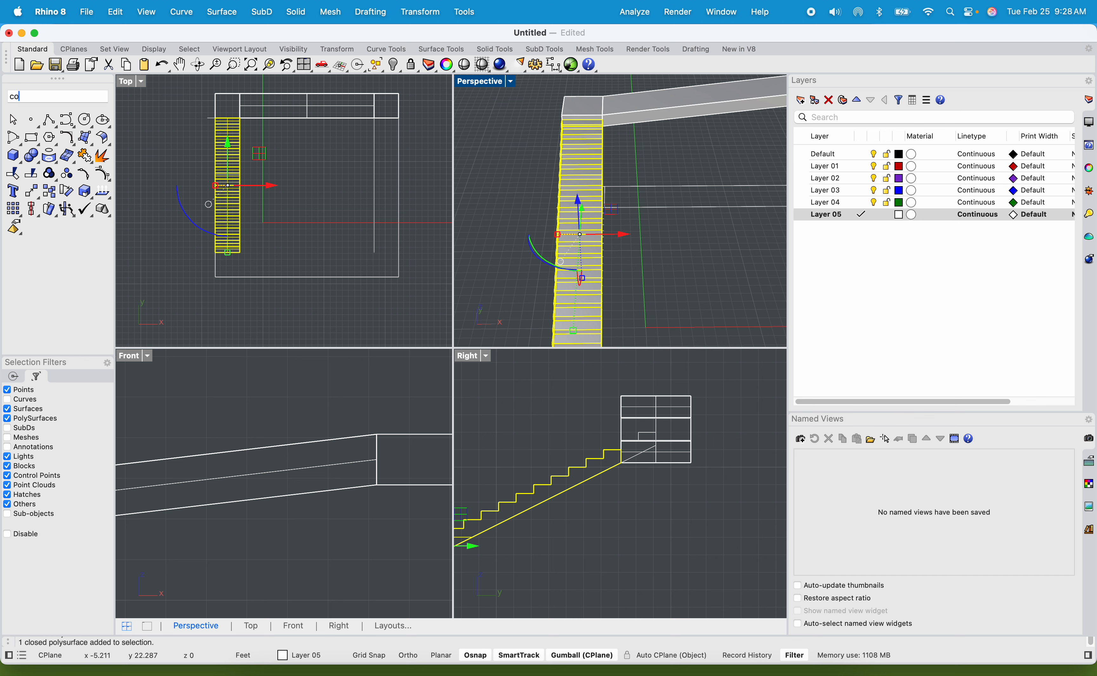
type("py")
key("Return")
scroll(606, 268, "down", 10)
scroll(598, 297, "up", 10)
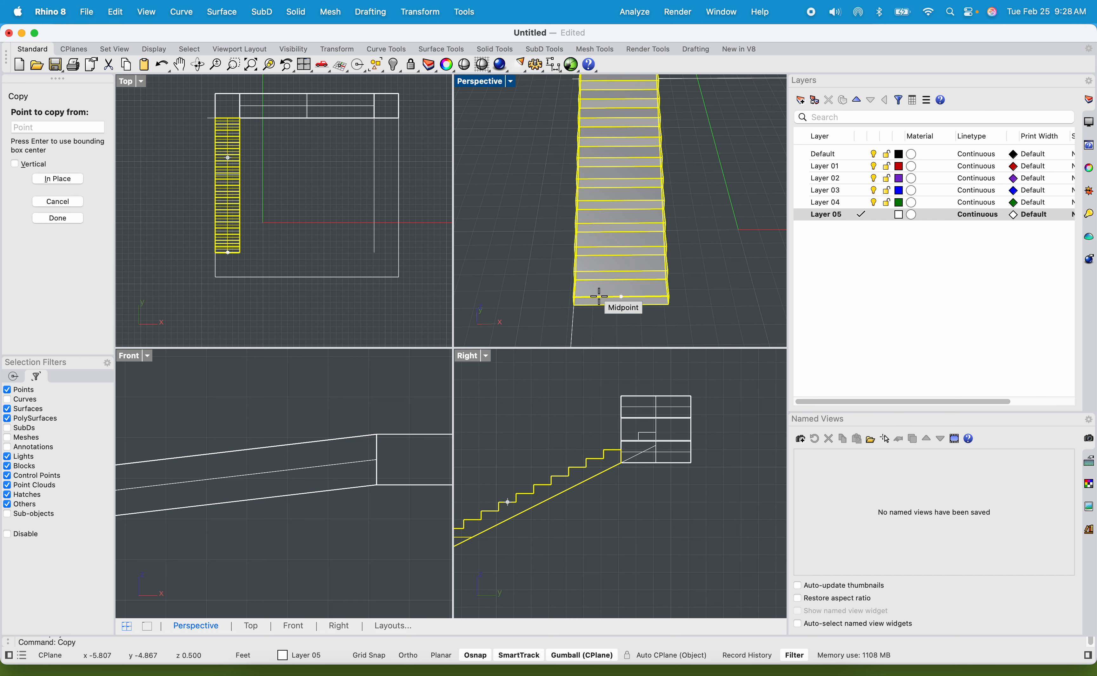
scroll(584, 304, "up", 10)
double_click(481, 81)
scroll(483, 192, "down", 12)
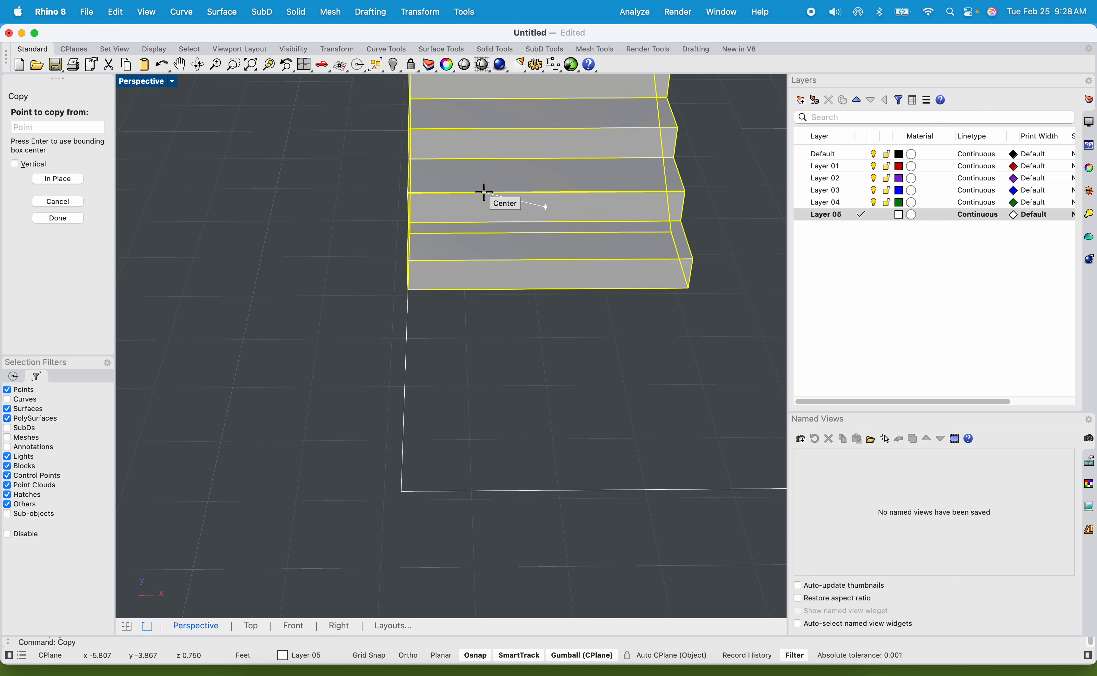
scroll(447, 275, "up", 10)
scroll(389, 198, "down", 8)
scroll(388, 197, "up", 8)
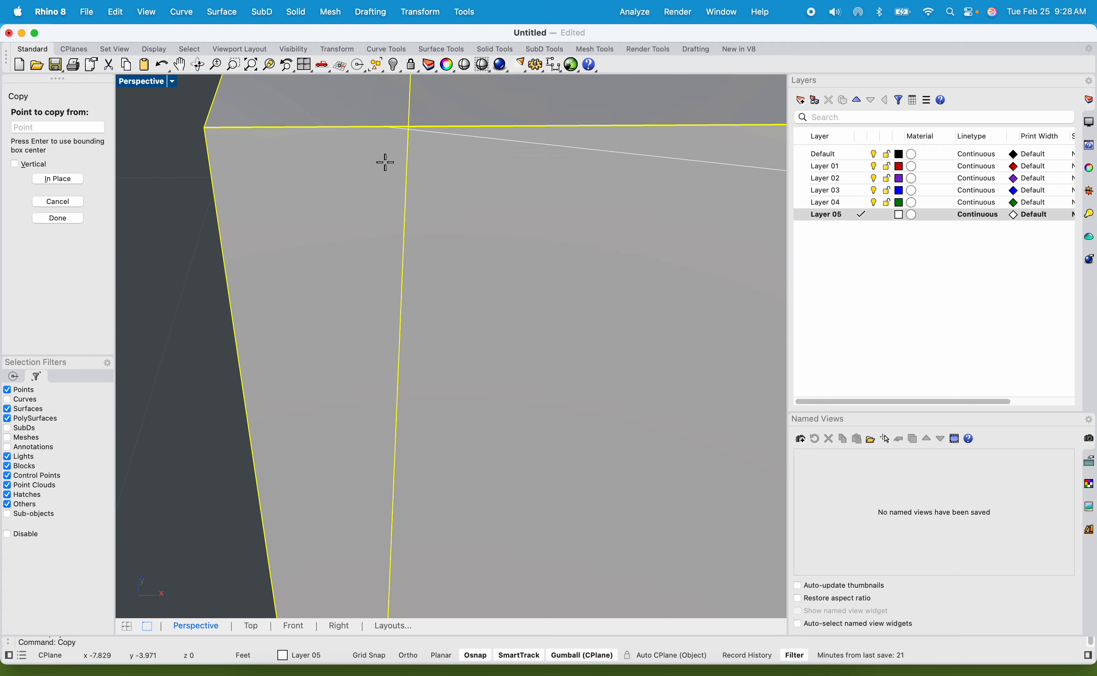
scroll(380, 167, "down", 5)
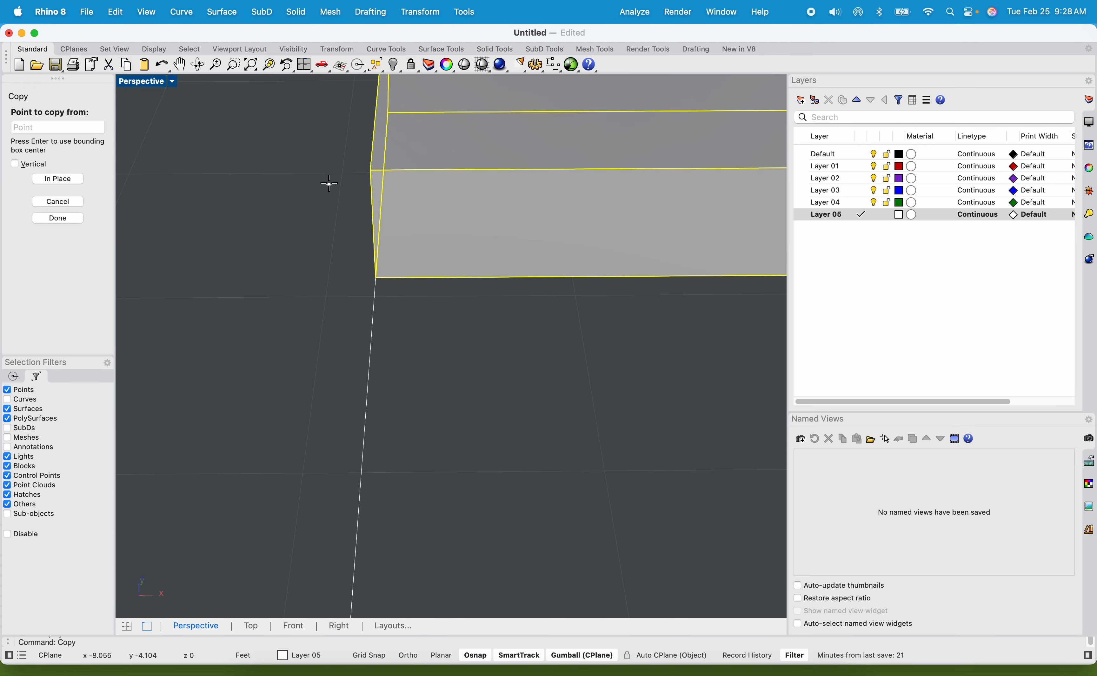
left_click(368, 170)
Place the staircase copy with its base point on the upper landing's top outer corner, on the side facing the original stair's foot.
scroll(342, 180, "down", 8)
scroll(333, 392, "up", 5)
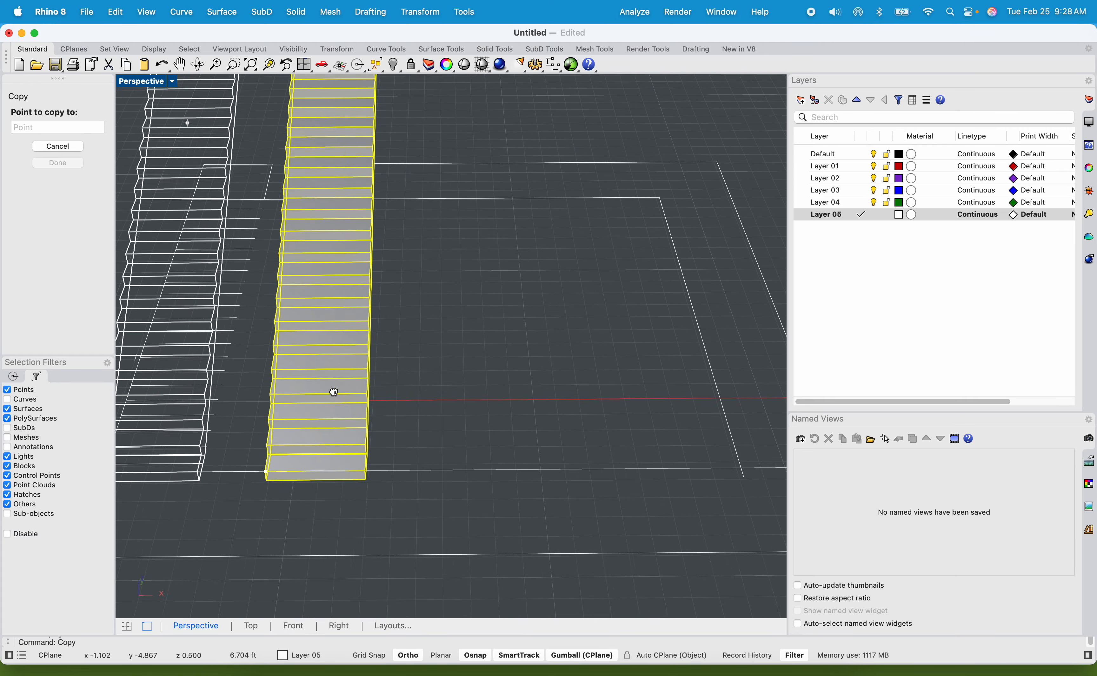
right_click_drag(333, 392, 483, 458)
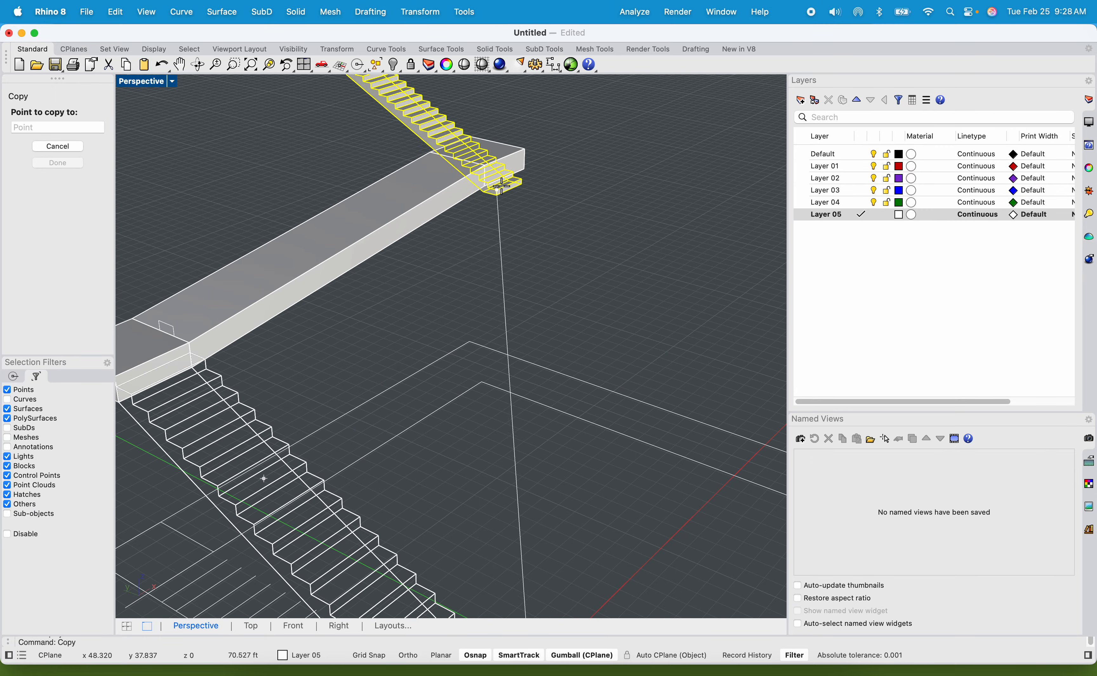
scroll(502, 183, "up", 6)
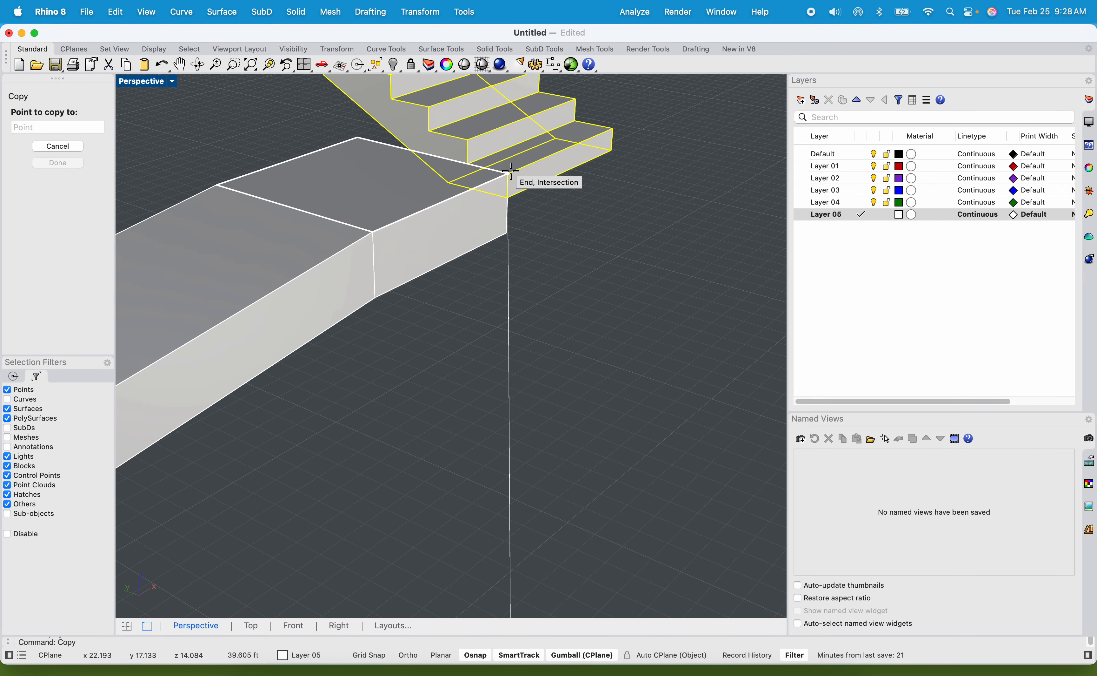
left_click(511, 171)
key("Return")
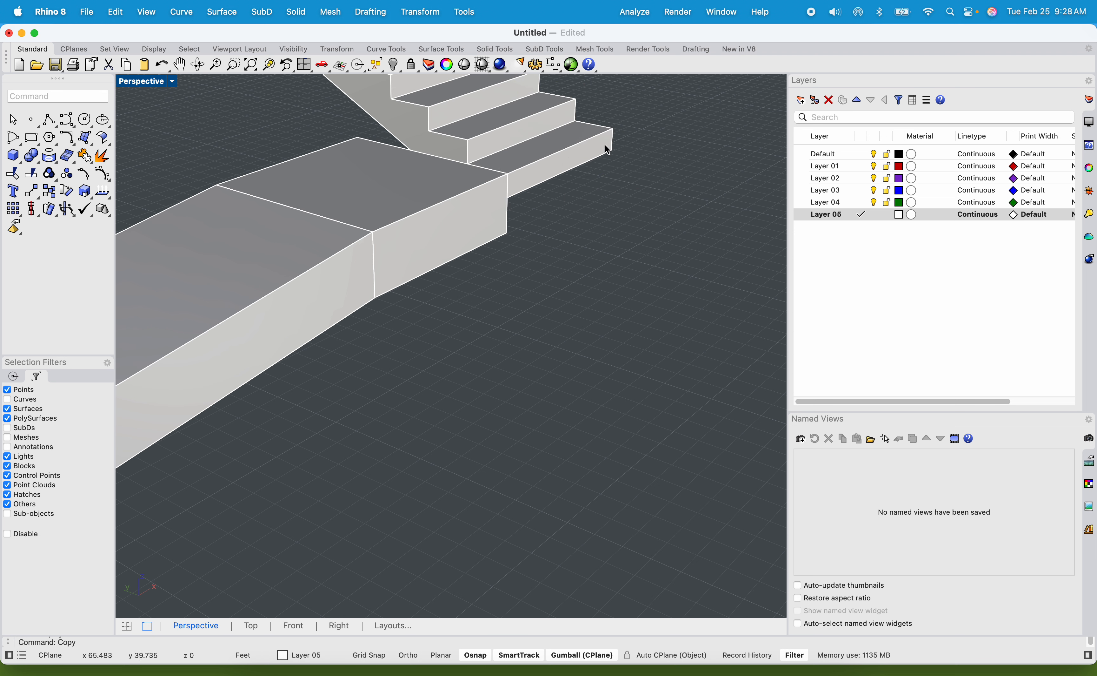
Rotate the staircase copy half a turn about the upper landing's top corner so its lowest step lies along the landing's edge.
left_click(574, 137)
type("Rotate")
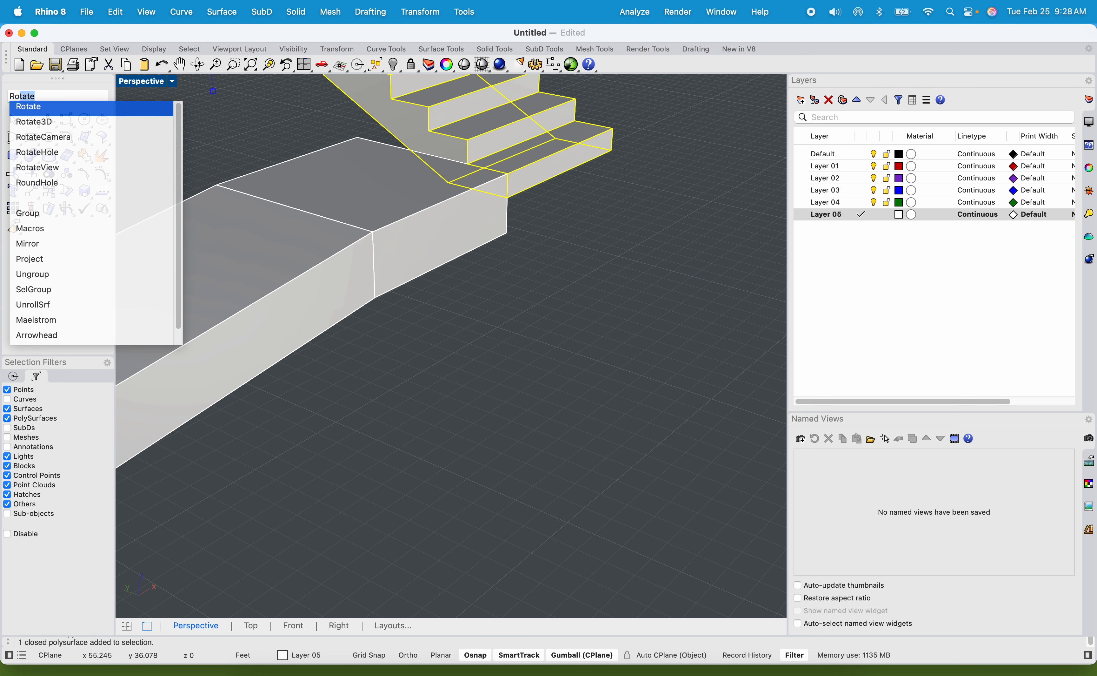
key("Return")
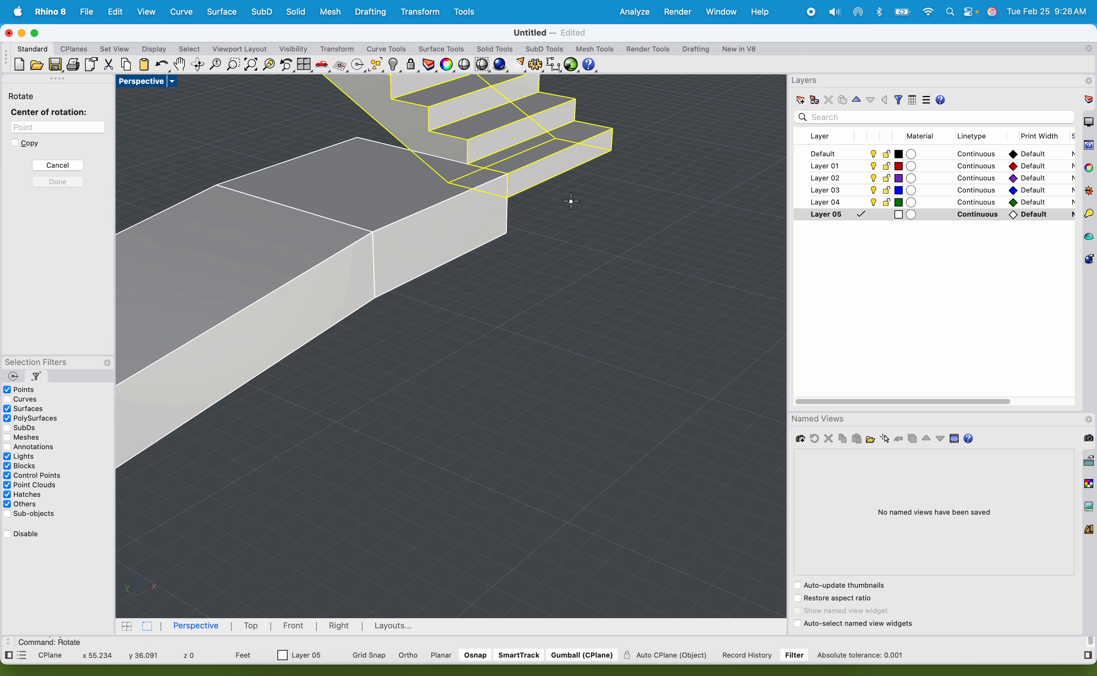
left_click(508, 171)
left_click(468, 163)
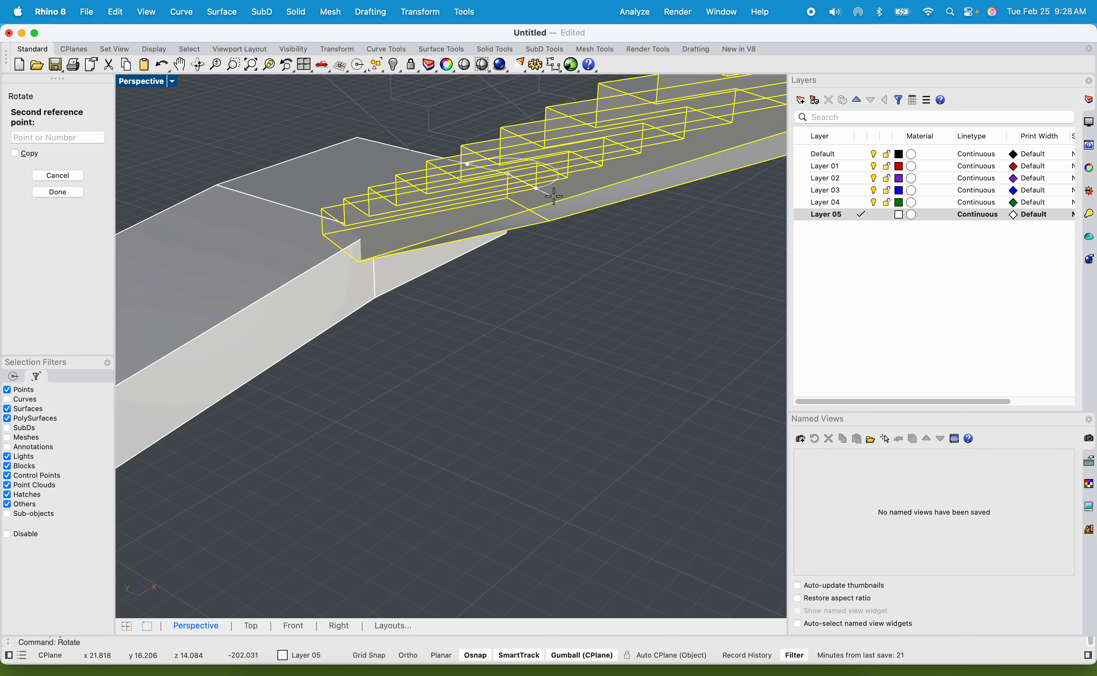
key("shift")
left_click(632, 210, "shift")
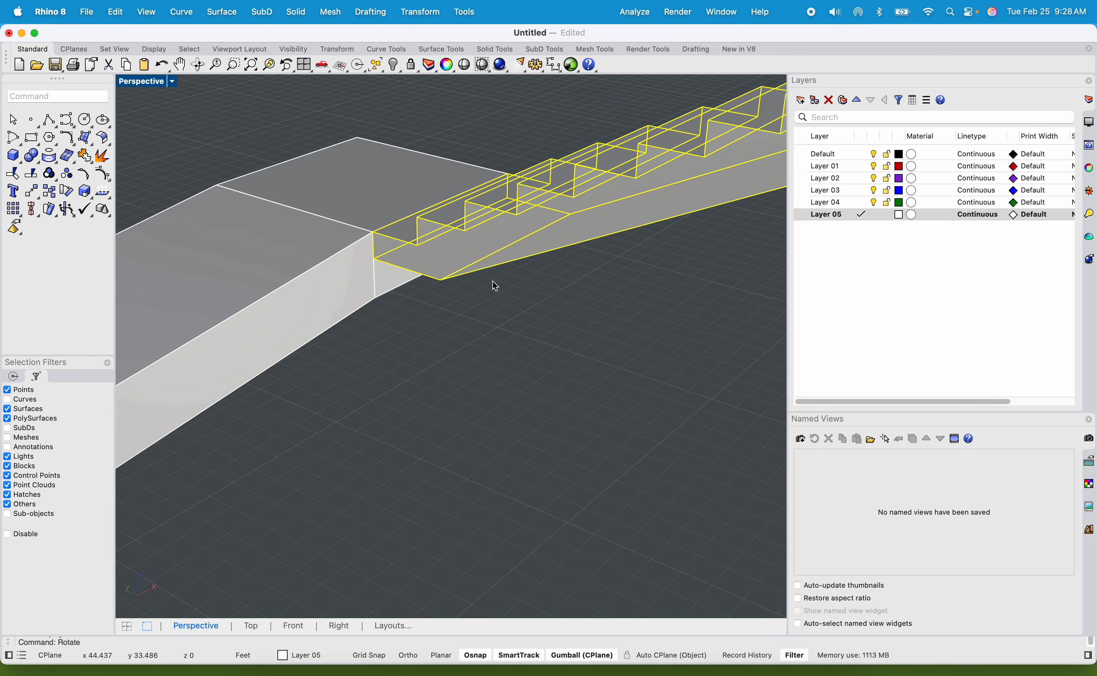
left_click(505, 267)
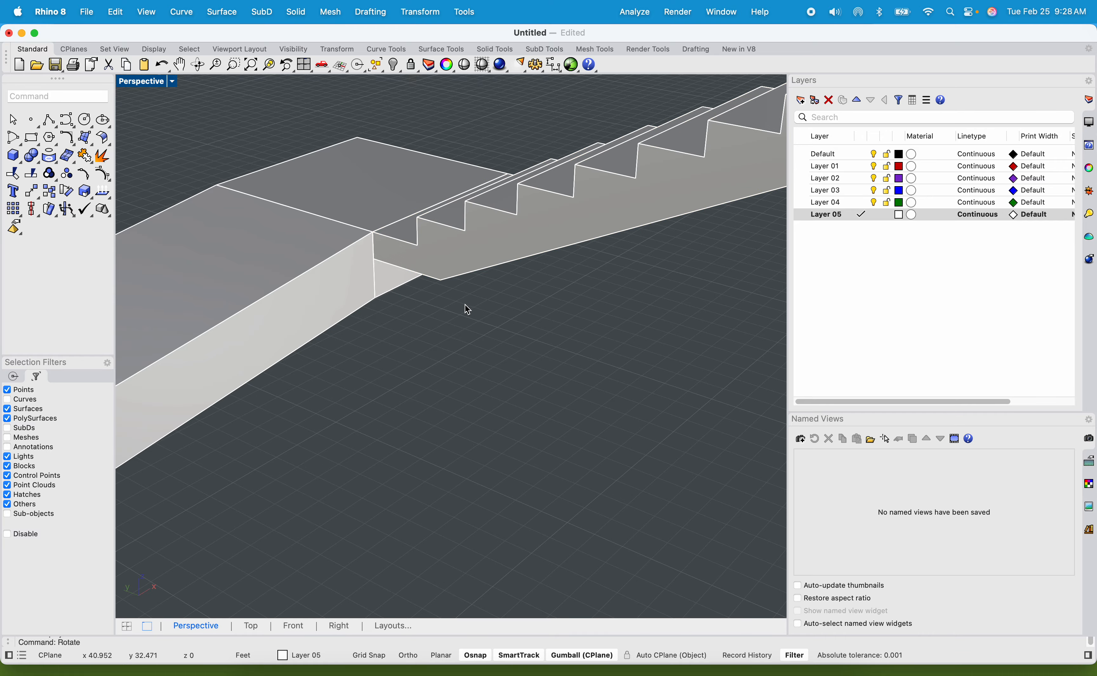
Draw a closed triangular polyline in the gap between the underside of the upper flight's lowest step and the landing's side face.
scroll(464, 329, "down", 3)
right_click_drag(463, 333, 580, 320, "shift")
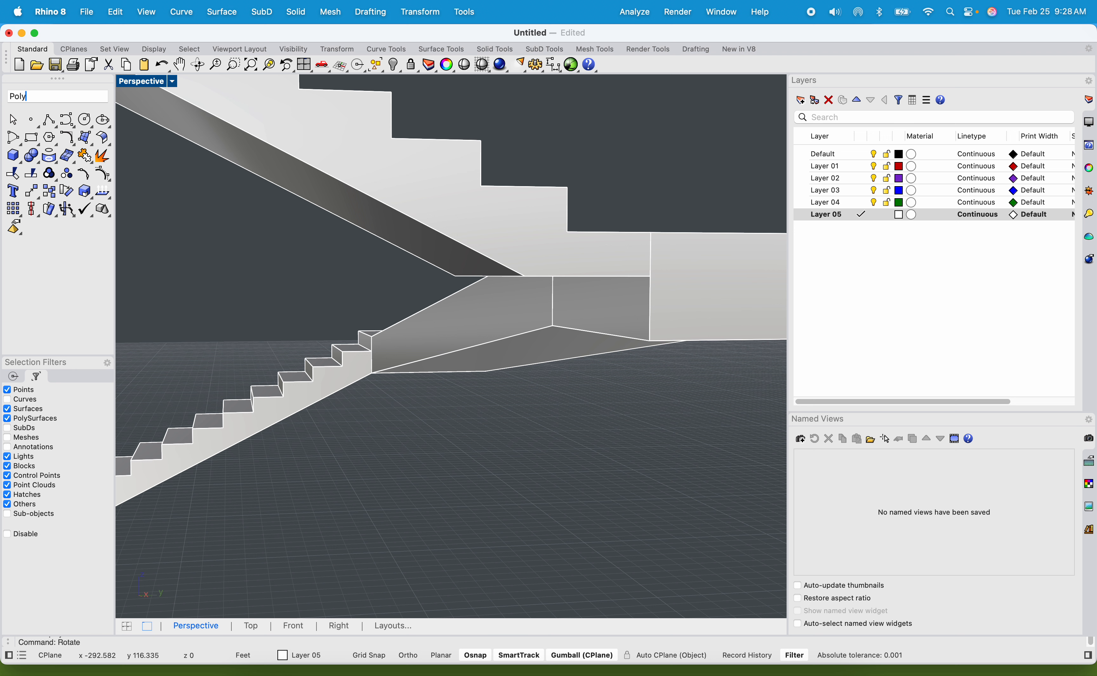
key("Return")
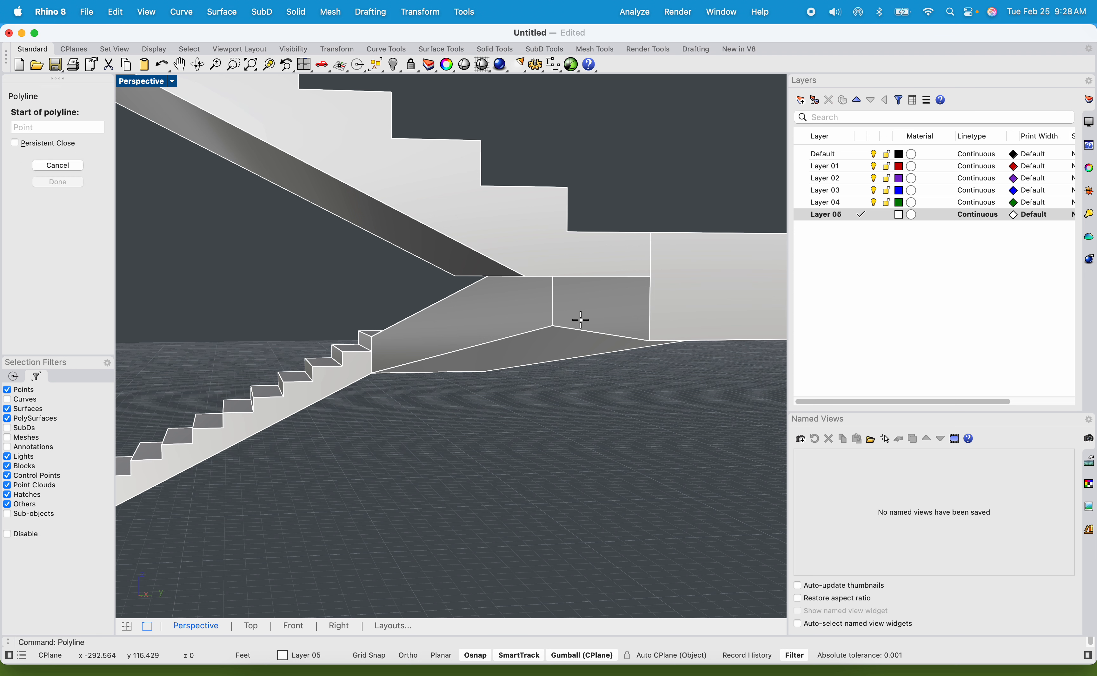
left_click(523, 275)
left_click(649, 276)
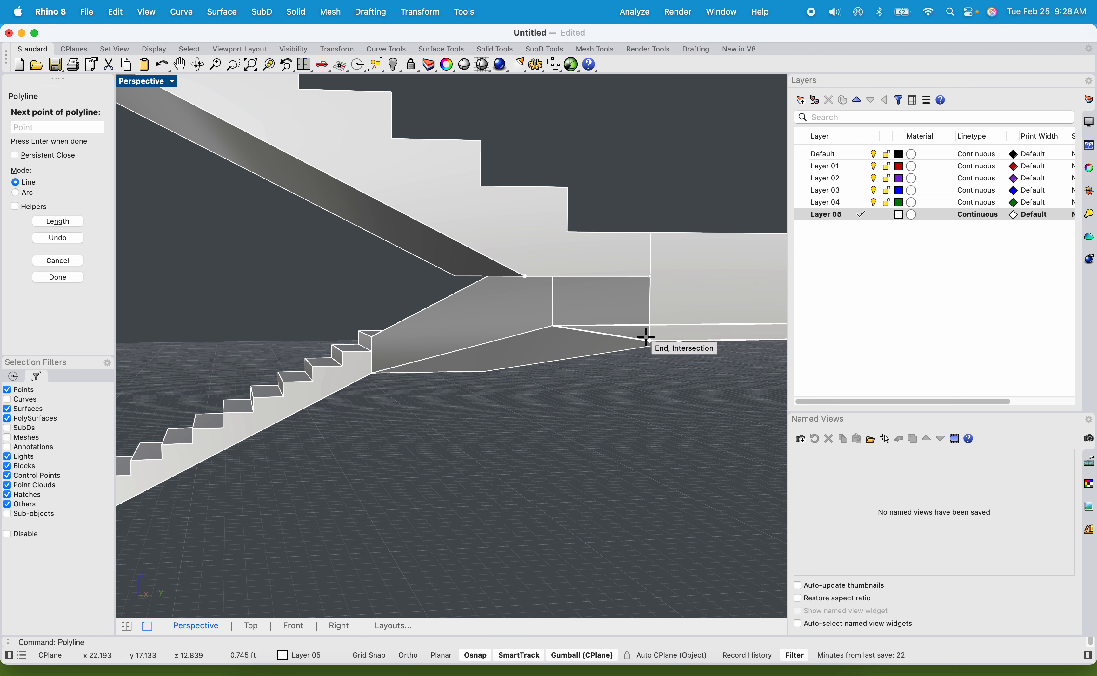
left_click(648, 340)
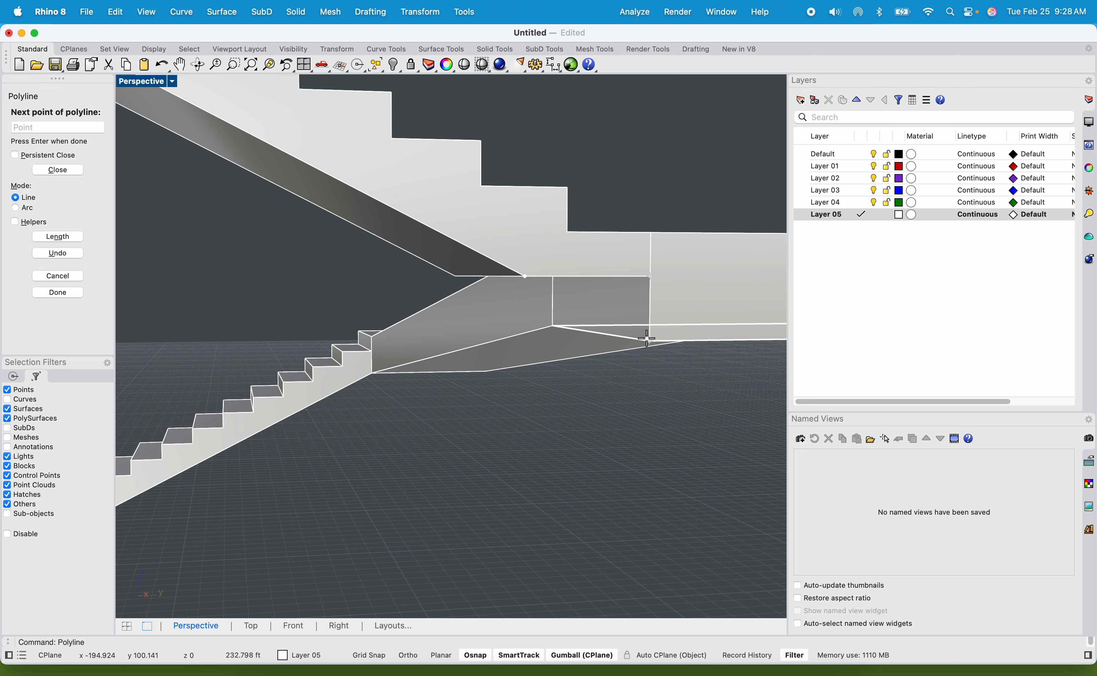
left_click(523, 276)
Extrude the triangle with ExtrudeCrv as a solid wedge across the flight's full width.
scroll(525, 290, "up", 5)
left_click(560, 286)
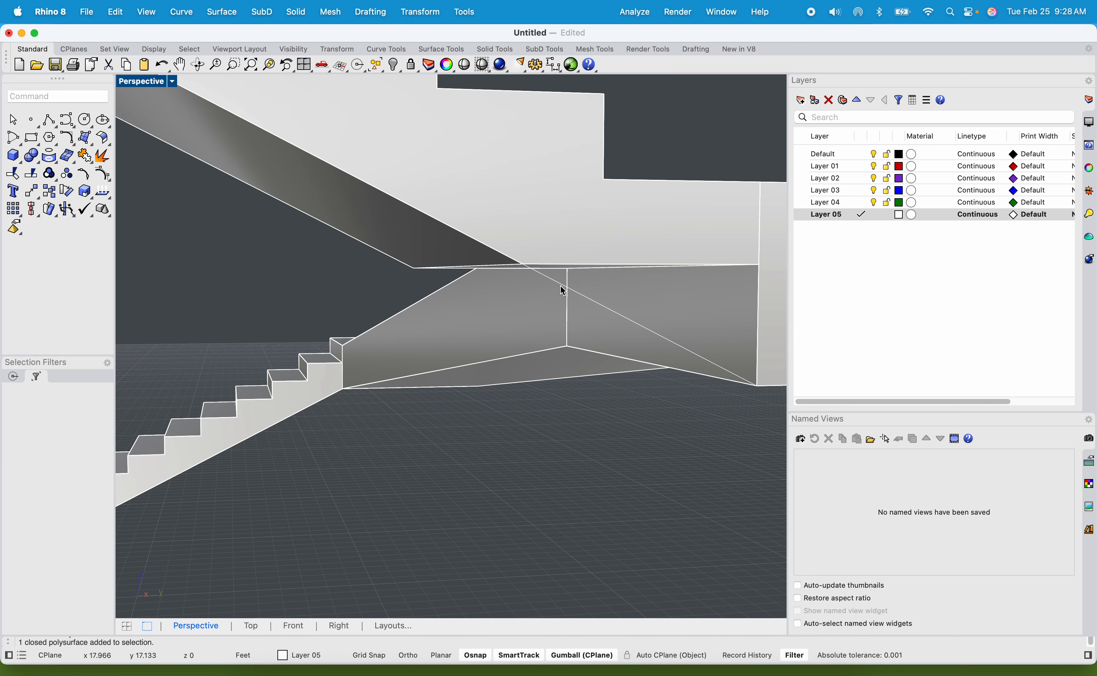
right_click_drag(545, 279, 583, 272)
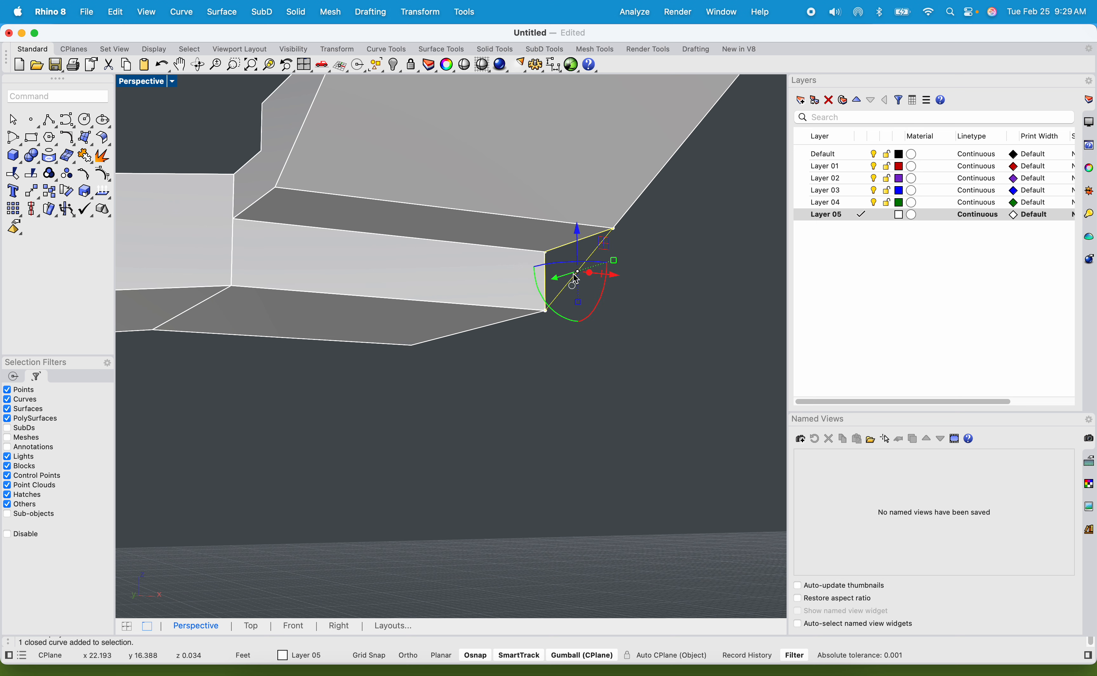
type("deCrv")
key("Return")
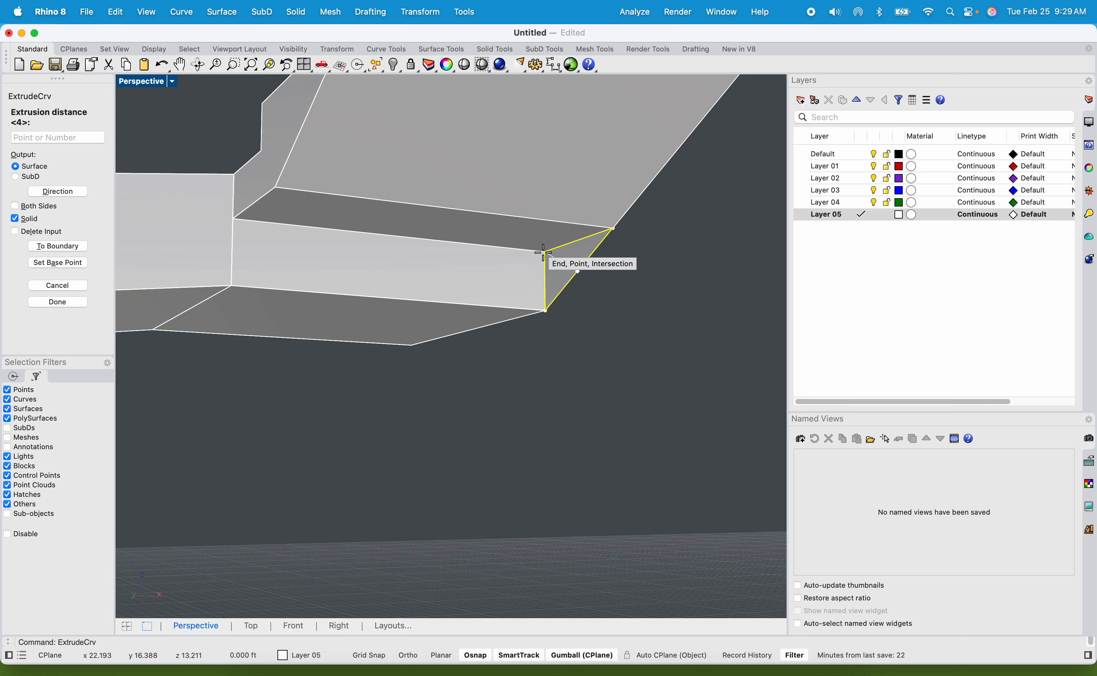
left_click(270, 190)
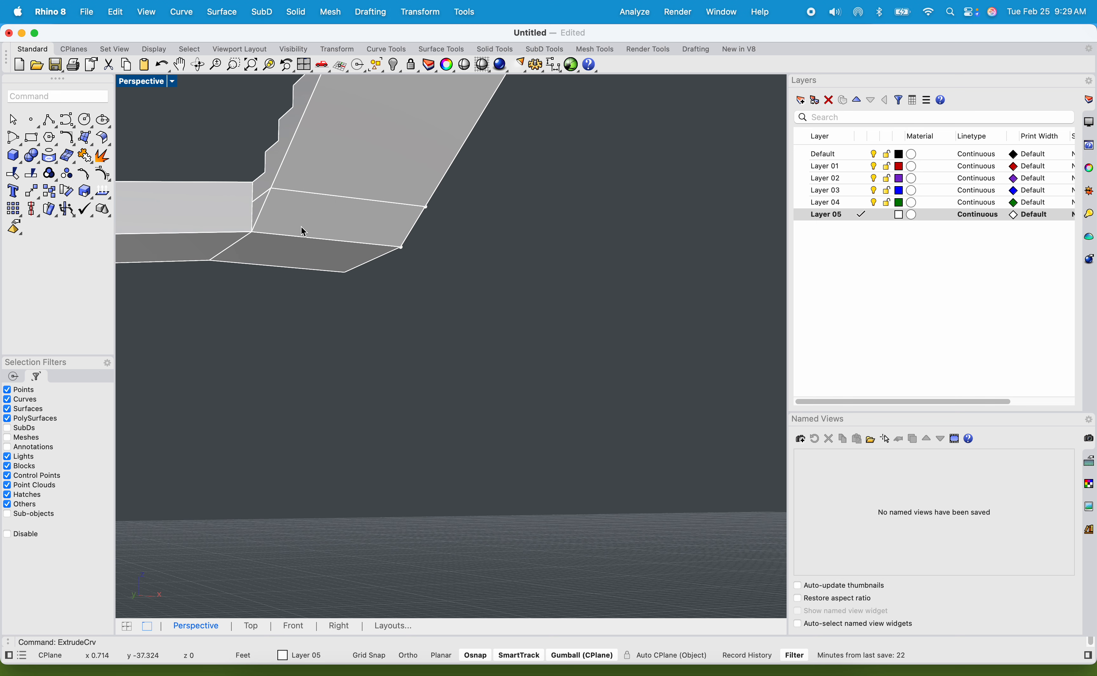
right_click_drag(298, 235, 362, 313, "shift")
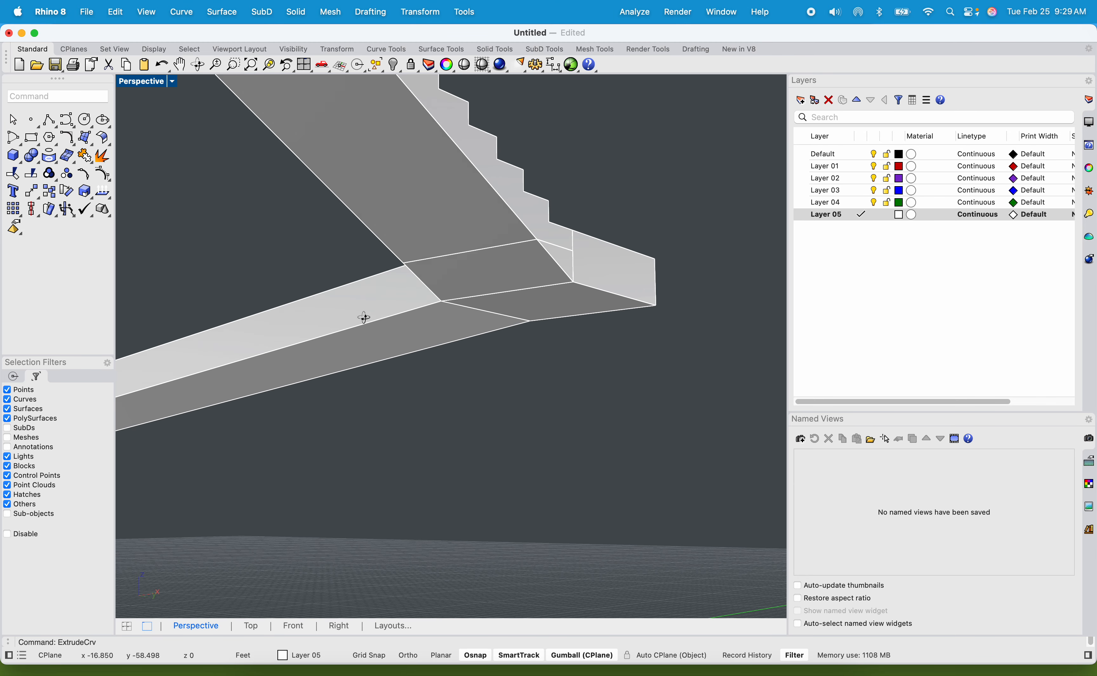
Switch the Perspective view to Rendered display and inspect where the upper flight meets the landing.
left_click(162, 89)
left_click(192, 154)
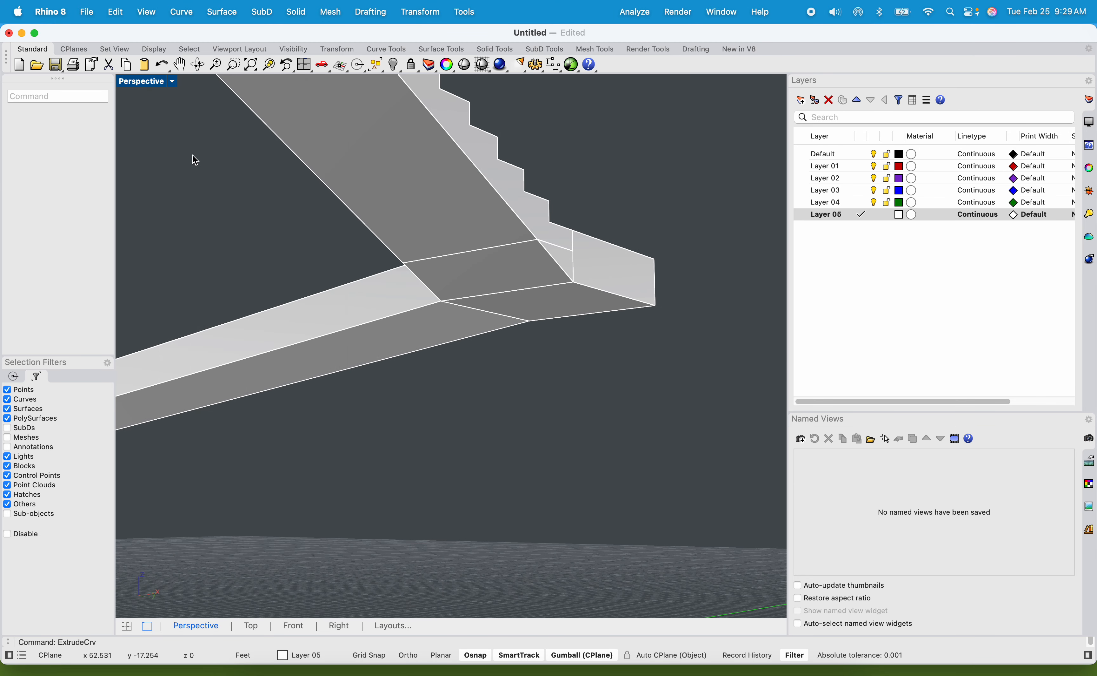
right_click_drag(473, 215, 464, 272)
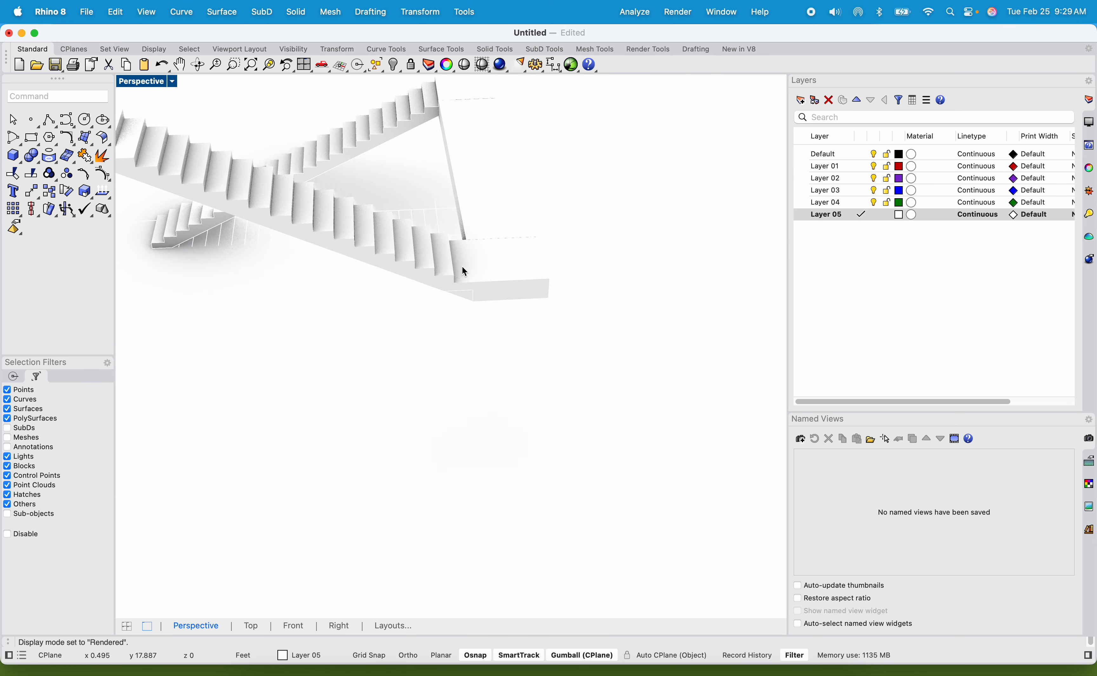
scroll(478, 267, "up", 5)
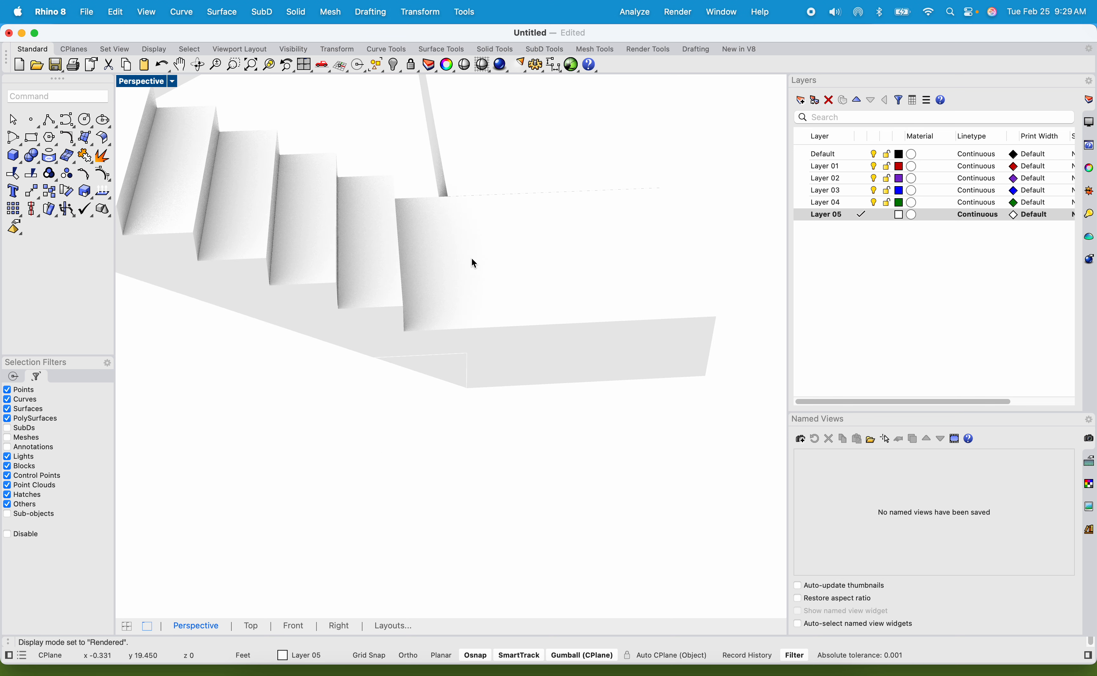
Move the upper flight one tread onto the landing, from the outer corner at the lowest tread's back to the landing's top corner.
left_click(433, 339)
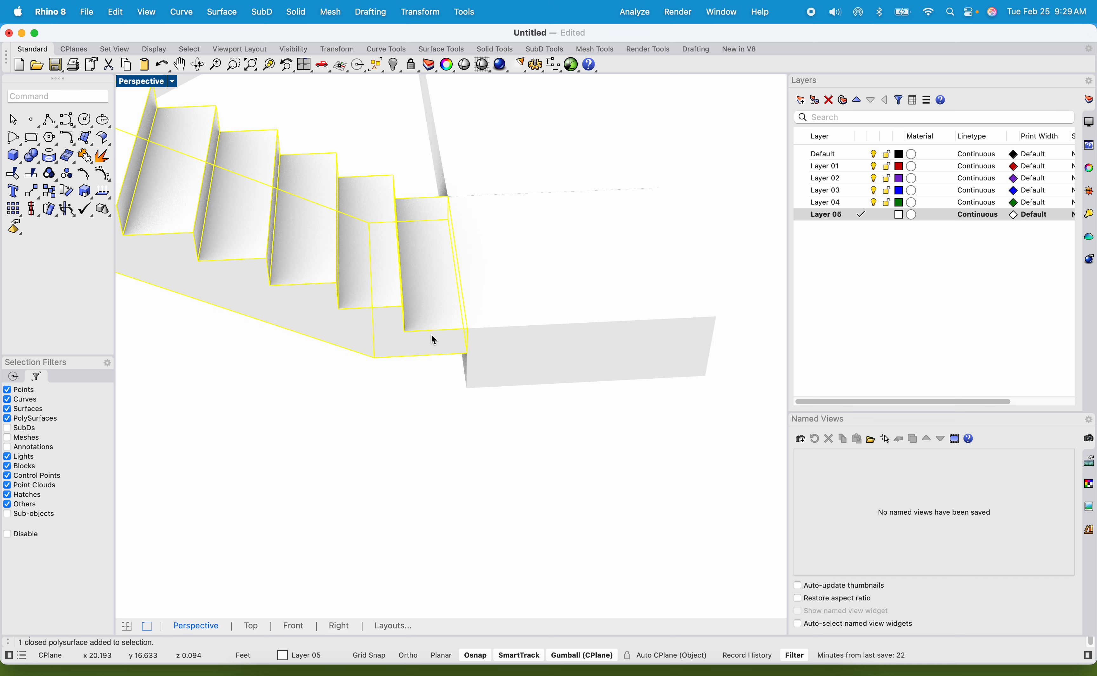
key("Return")
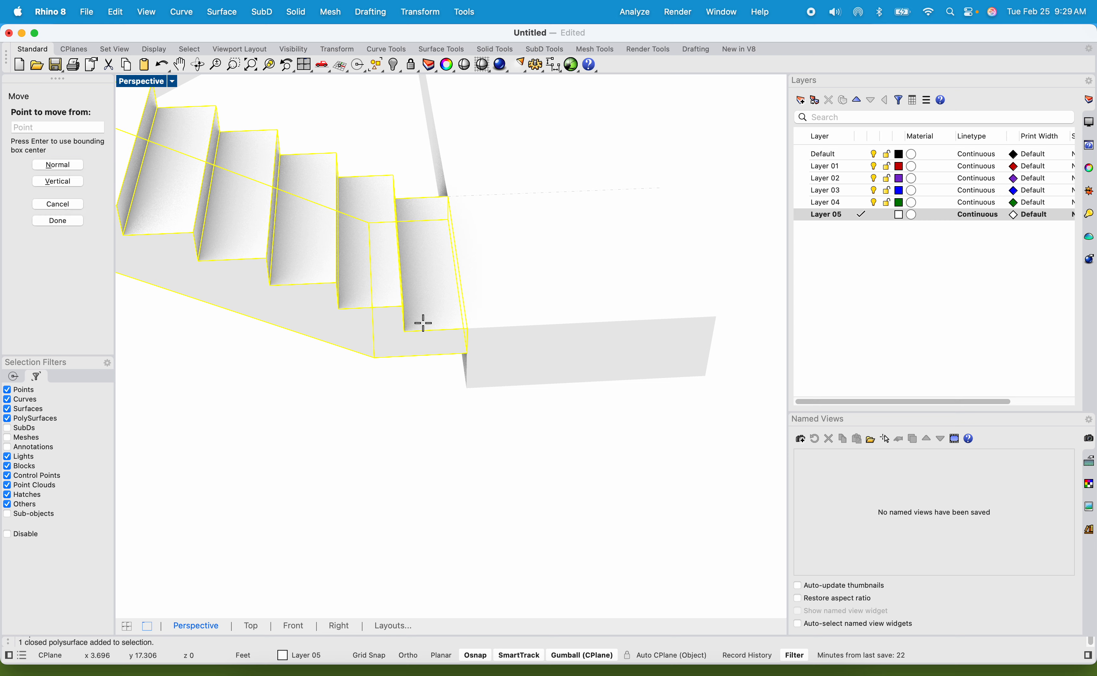
scroll(423, 329, "up", 2)
left_click(394, 325)
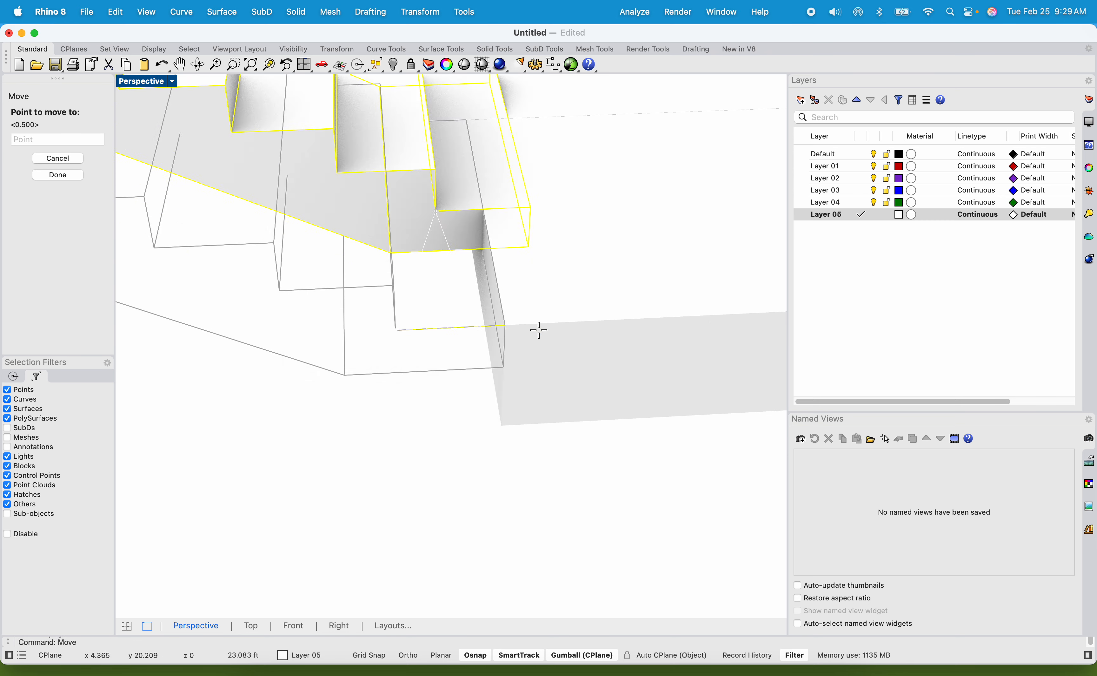
left_click(506, 325)
scroll(534, 362, "down", 2)
scroll(535, 365, "down", 3)
left_click(474, 442)
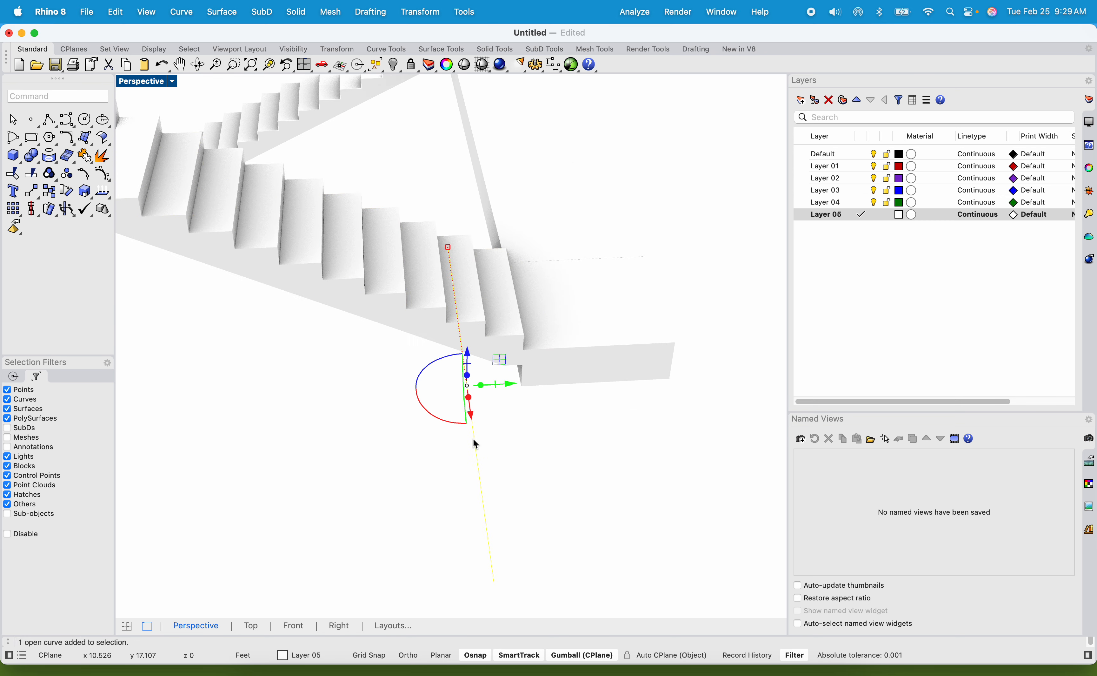
Inspect the moved flight's connection to the landing and return the Perspective view to Shaded display.
right_click_drag(494, 386, 440, 412)
scroll(440, 413, "up", 6)
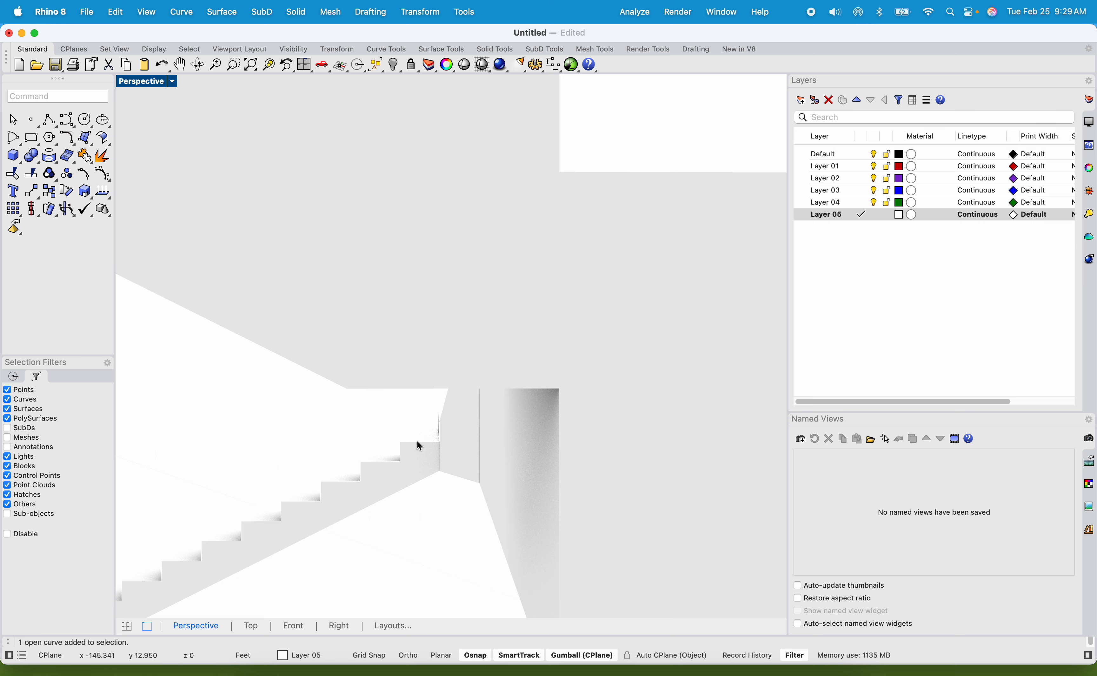
scroll(428, 396, "down", 4)
right_click_drag(429, 396, 373, 396)
left_click(364, 367)
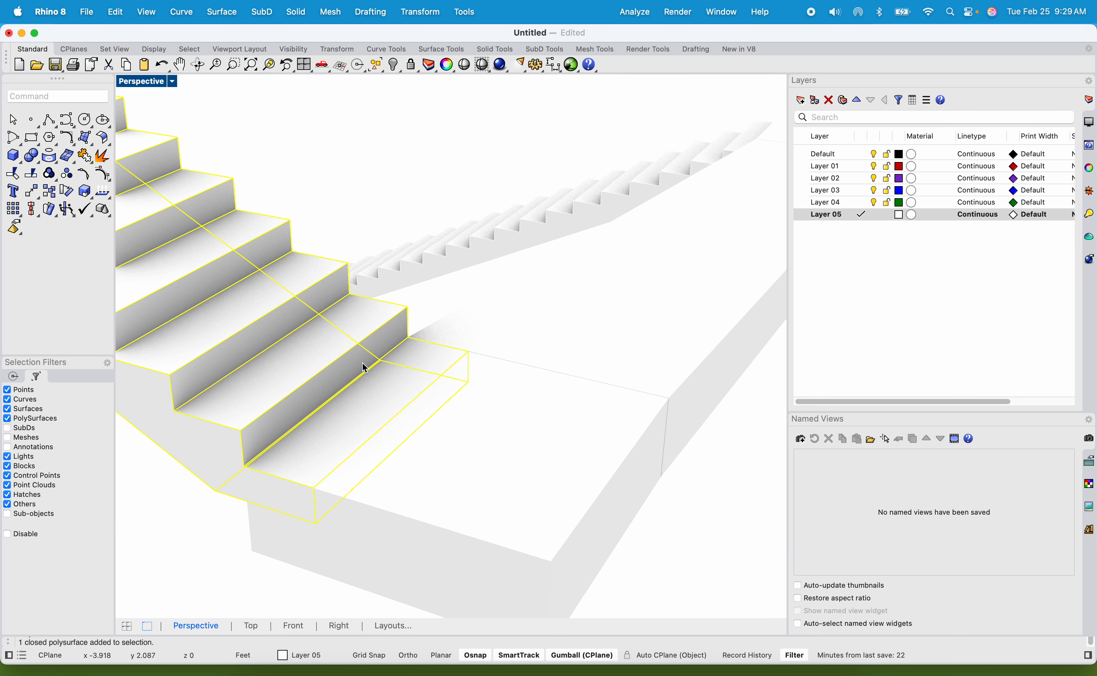
left_click(420, 283)
left_click(148, 86)
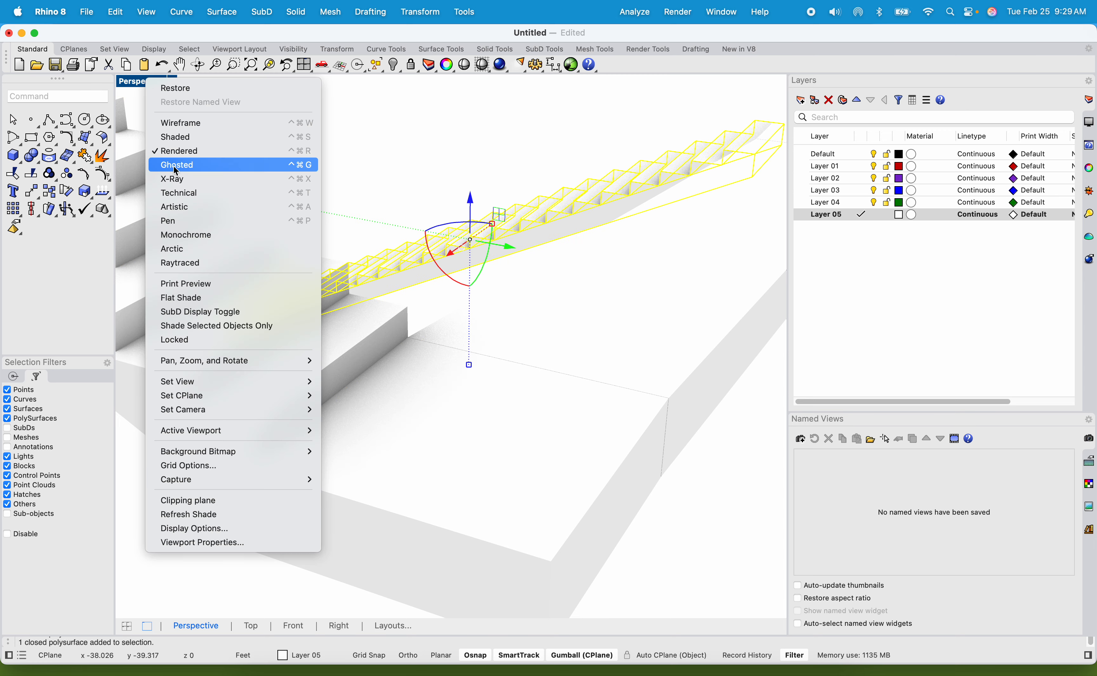
left_click(180, 137)
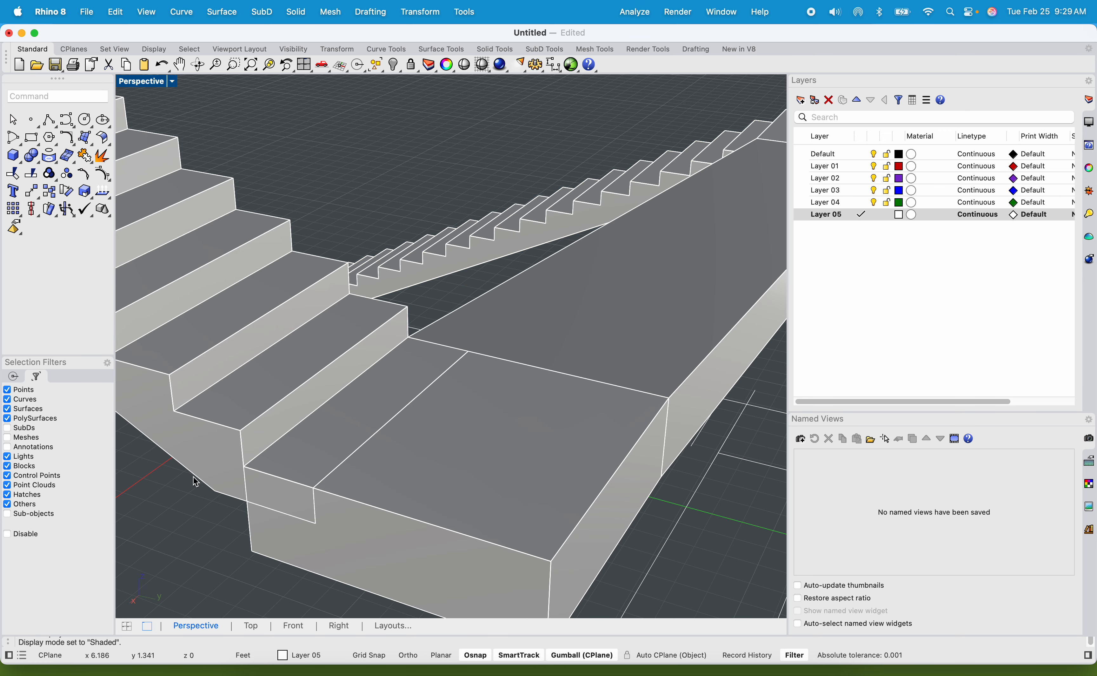
Split the upper landing block with BooleanSplit, using the upper flight as the cutting solid.
left_click(381, 505)
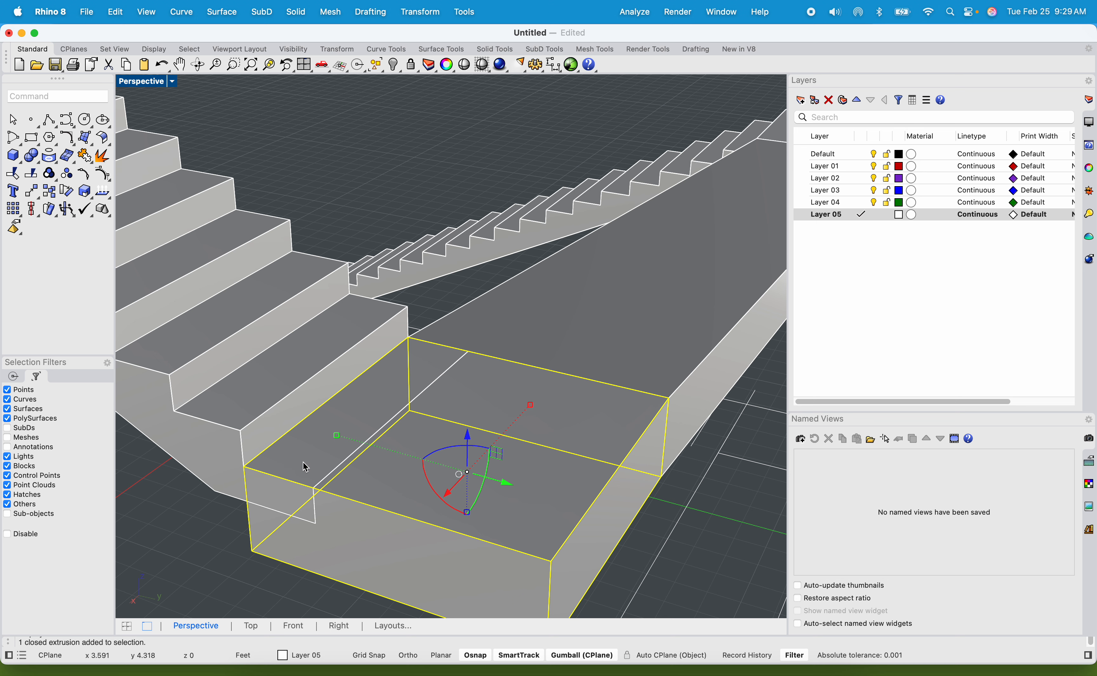
type("BooleanUnion")
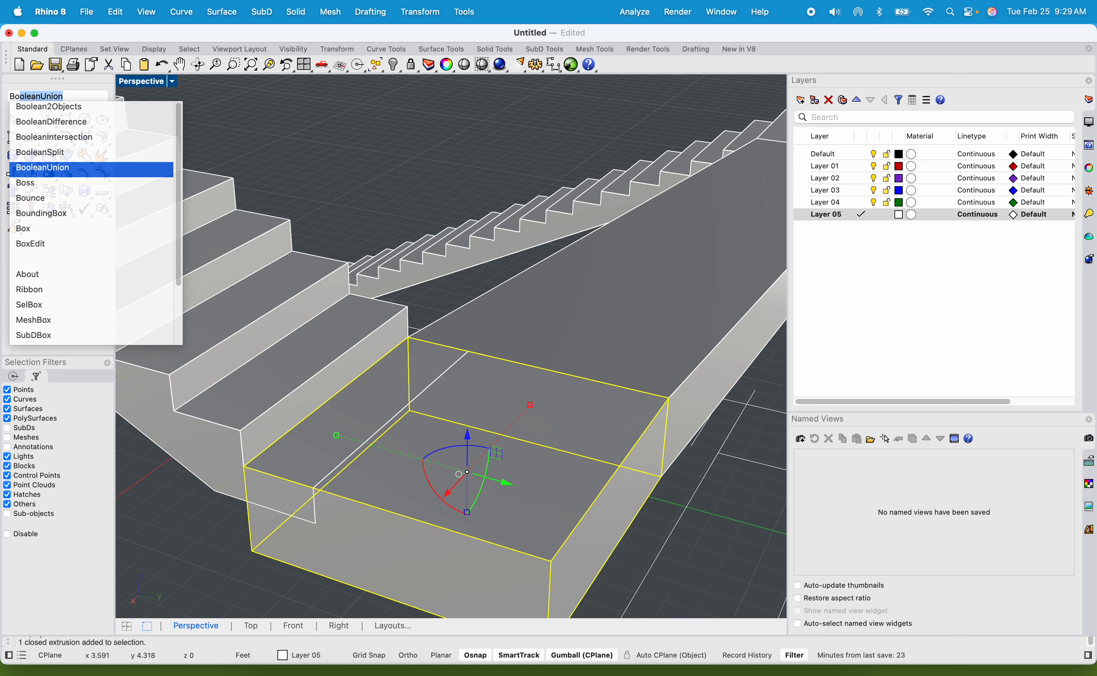
key("Up")
key("Return")
left_click(230, 402)
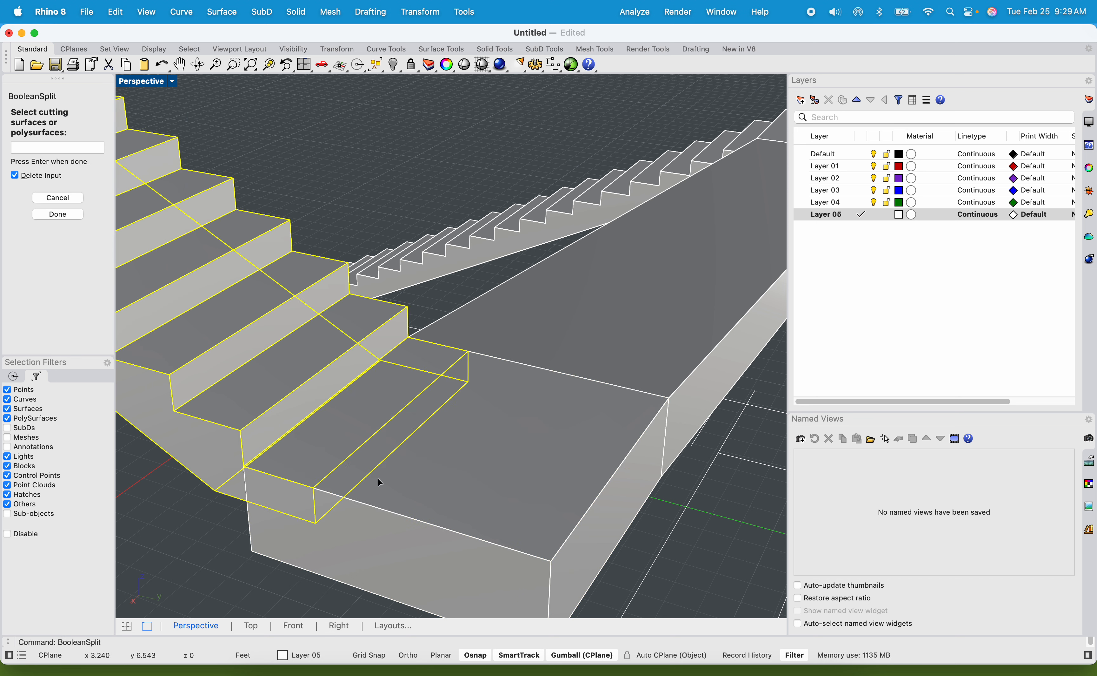
key("Return")
left_click(180, 571)
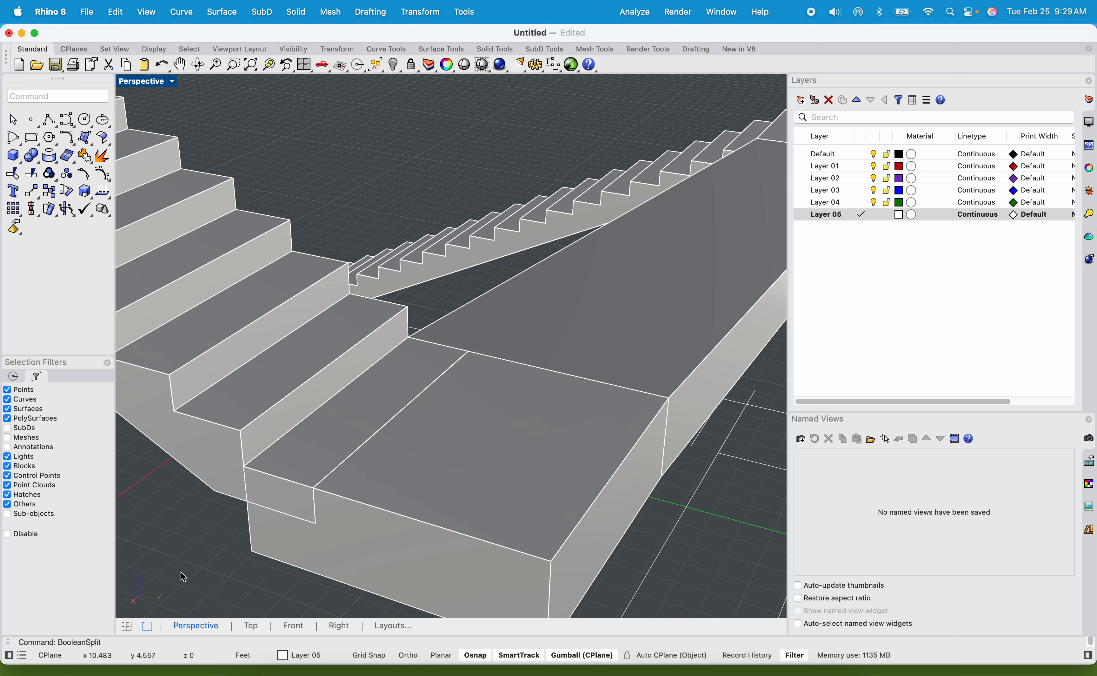
Delete the split-off landing piece that overlaps the upper flight's lowest step.
left_click(290, 486)
left_click(341, 533)
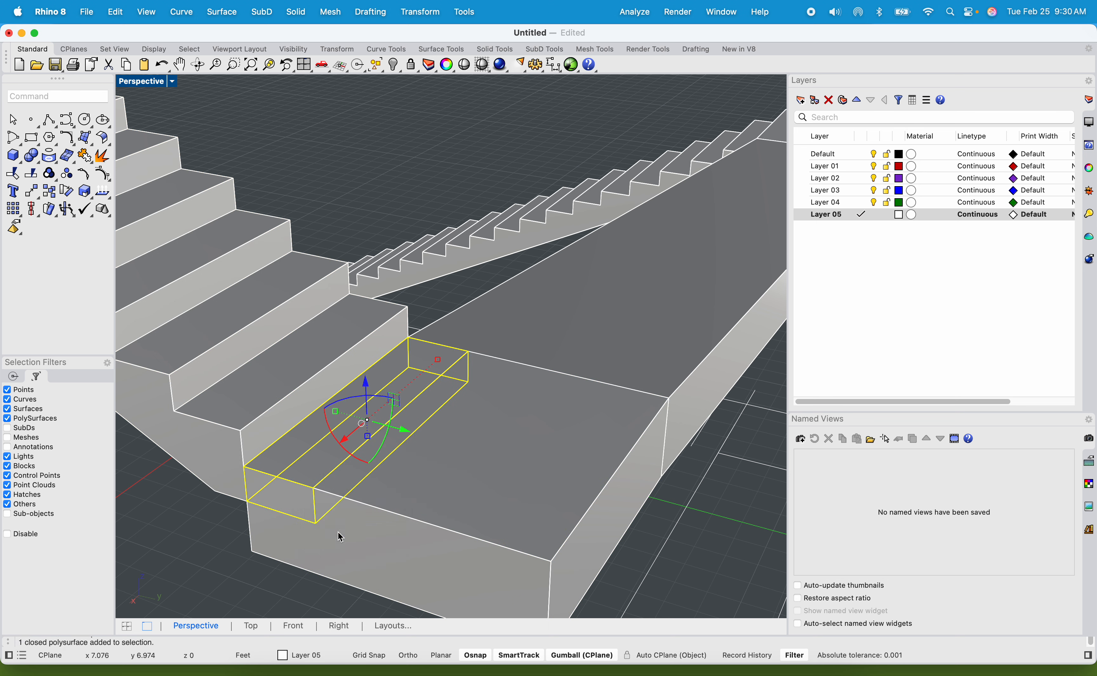
key("Delete")
Join the upper flight and the remaining landing block into one solid with BooleanUnion.
left_click(289, 496)
left_click(374, 528, "shift")
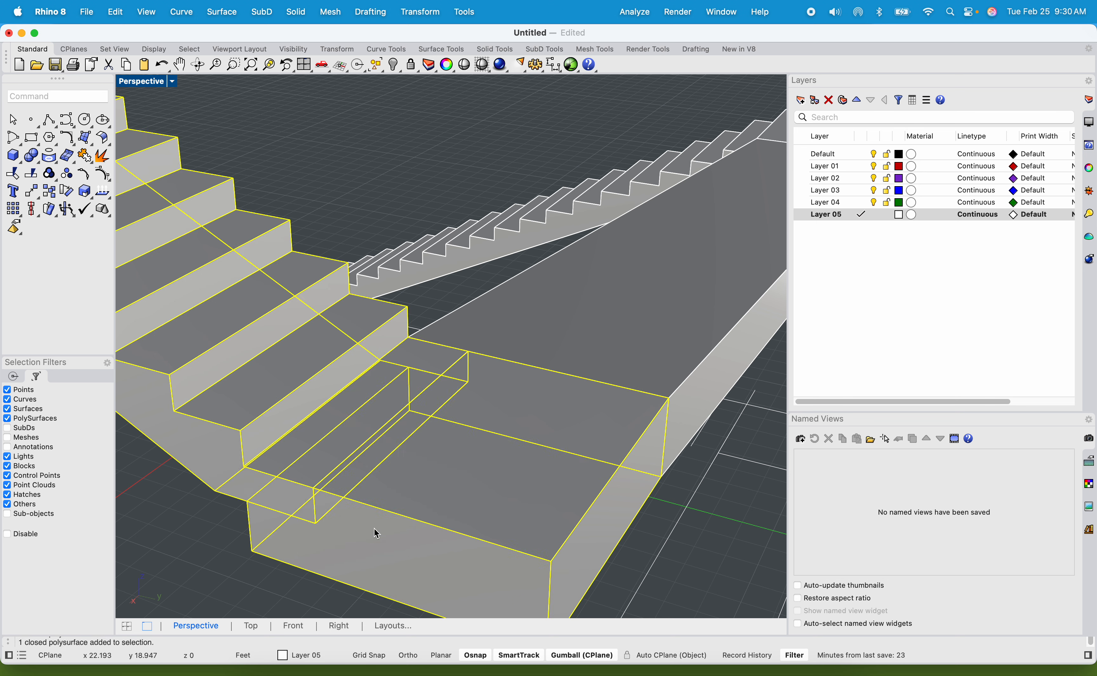
type("bo")
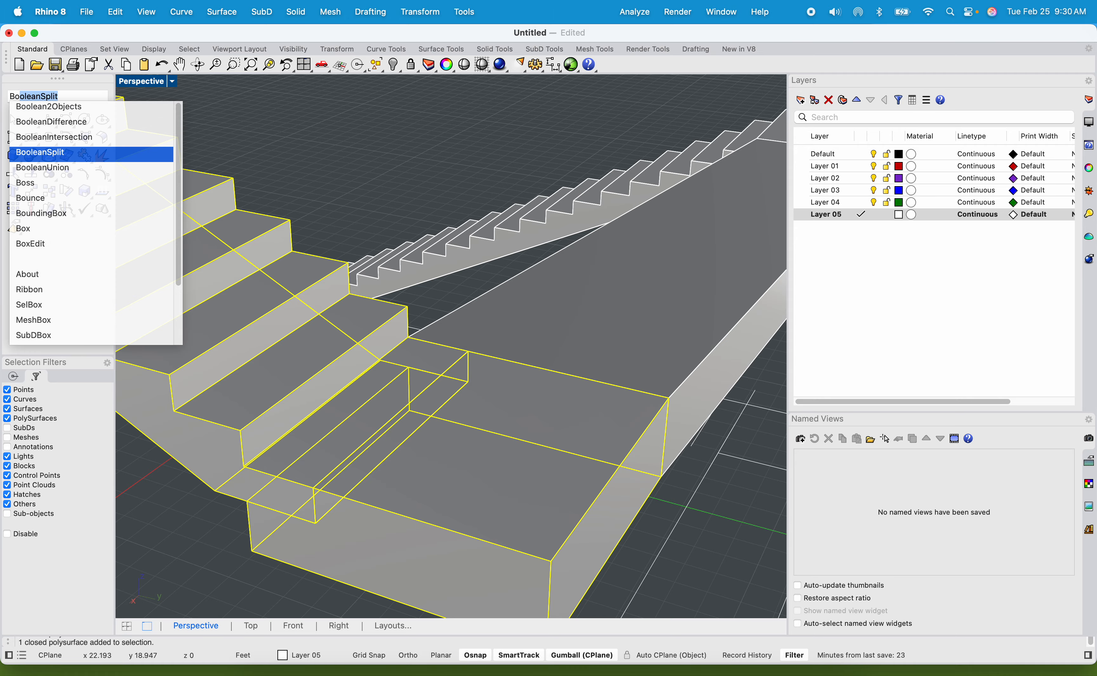
key("Down")
key("Return")
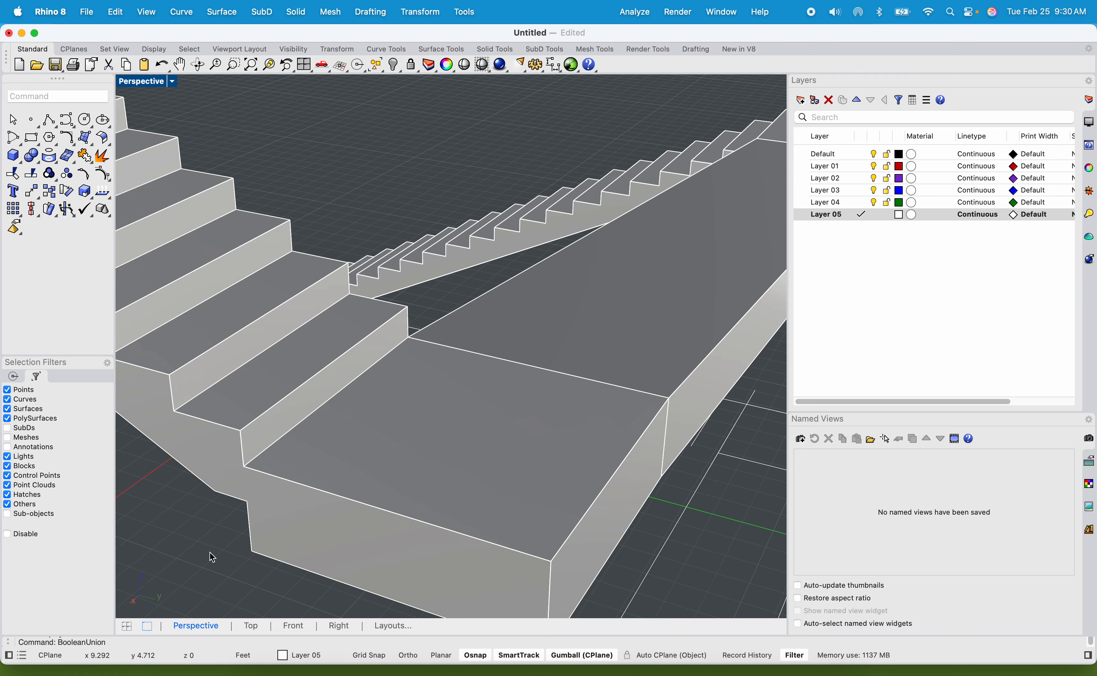
Examine the whole staircase, walkway and landings from several angles against the plan lines.
right_click_drag(209, 556, 470, 471)
scroll(444, 494, "down", 10)
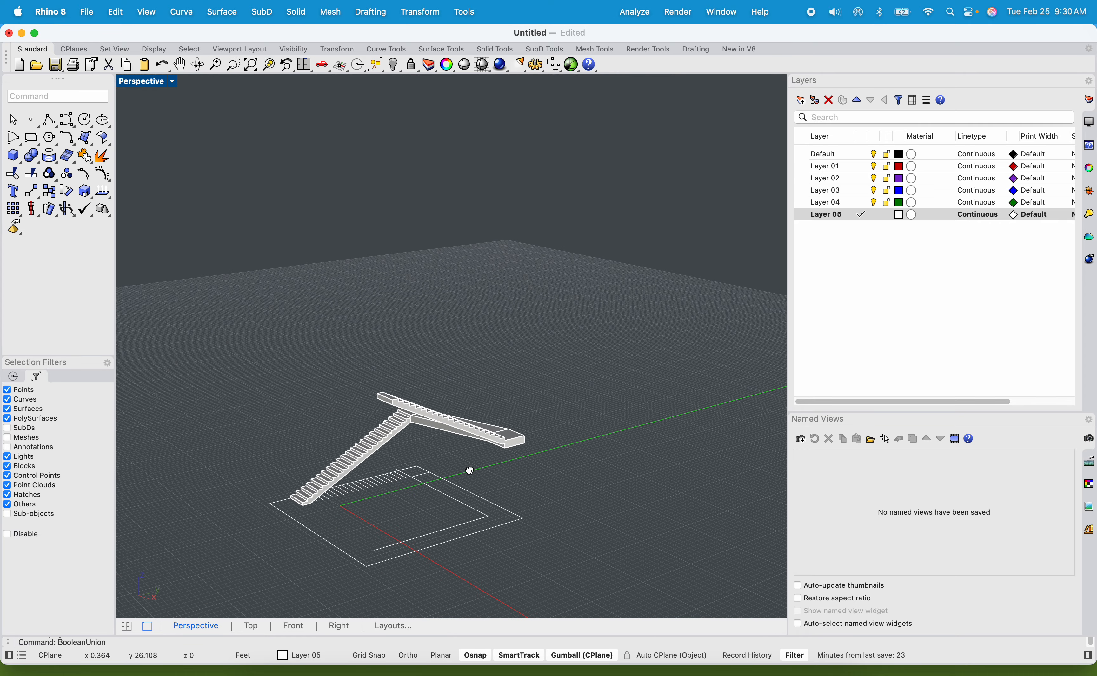
right_click_drag(372, 293, 358, 321)
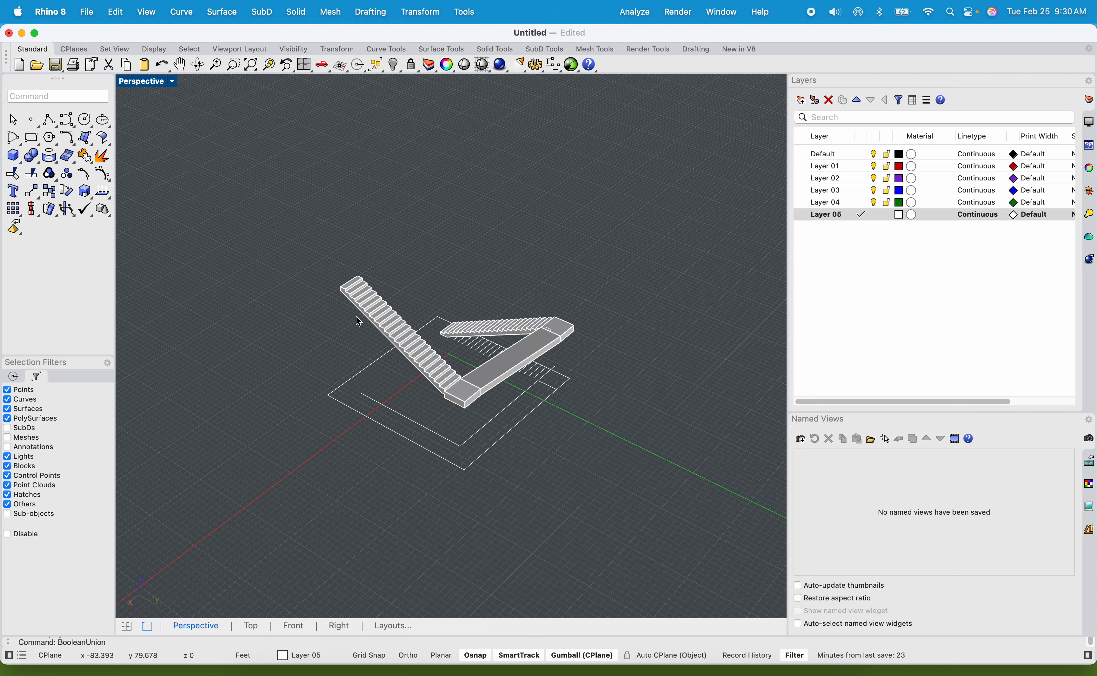
scroll(468, 393, "up", 5)
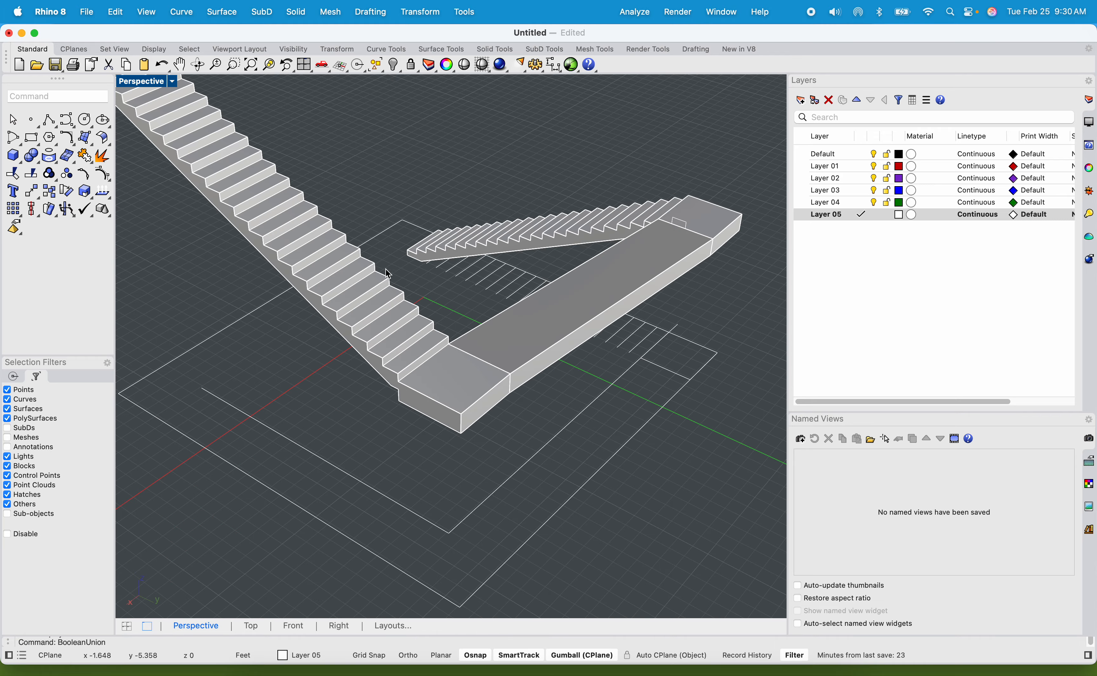
scroll(498, 285, "down", 5)
right_click_drag(498, 284, 418, 378)
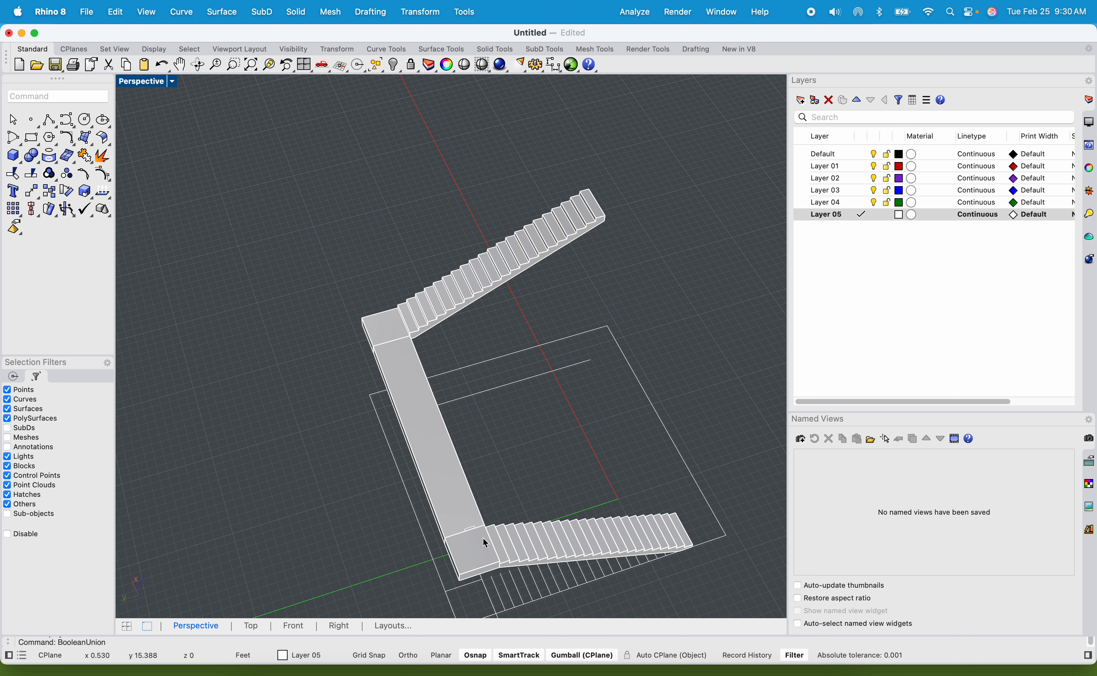
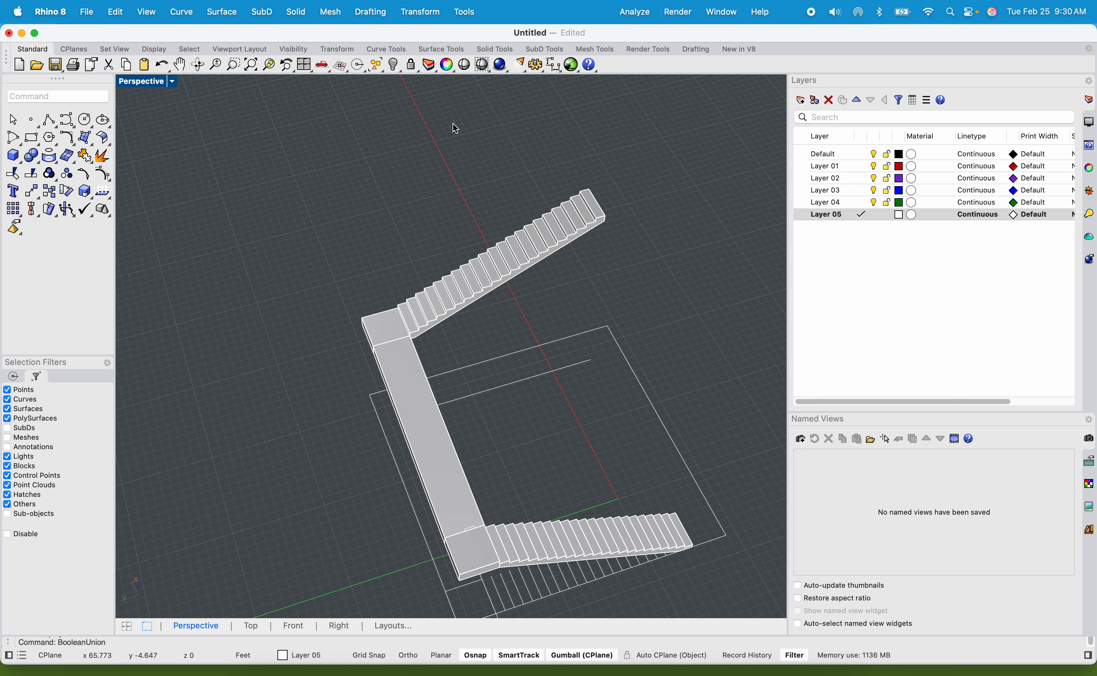
Delete the merged solid made of the upper flight and the second landing.
scroll(447, 307, "up", 2)
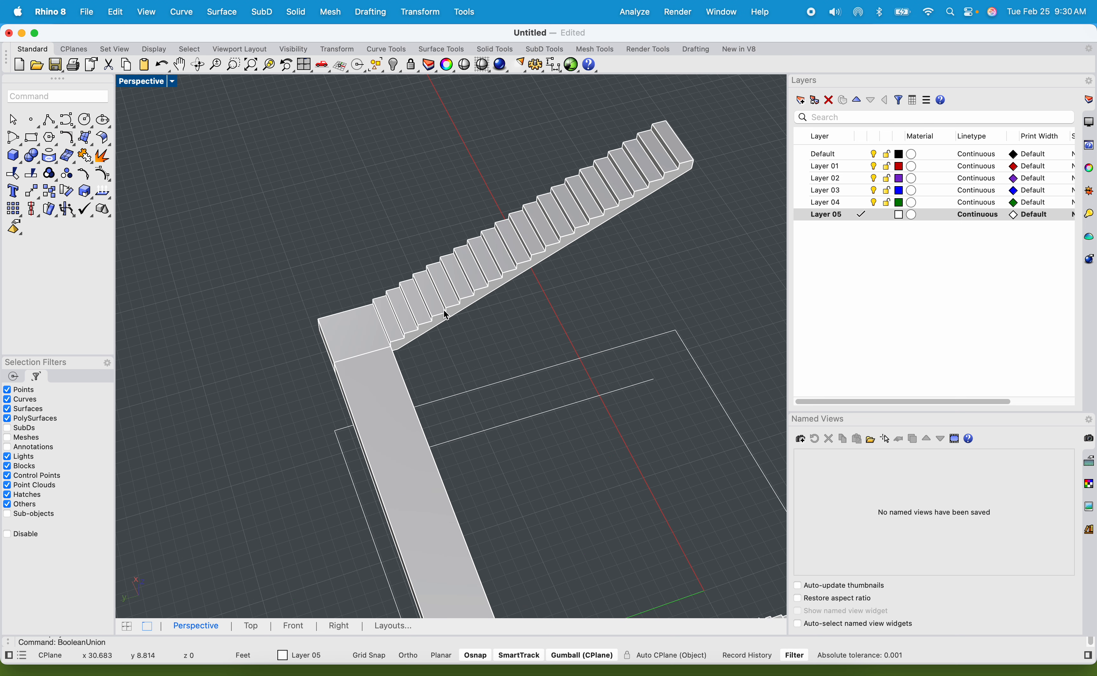
right_click_drag(475, 372, 470, 269)
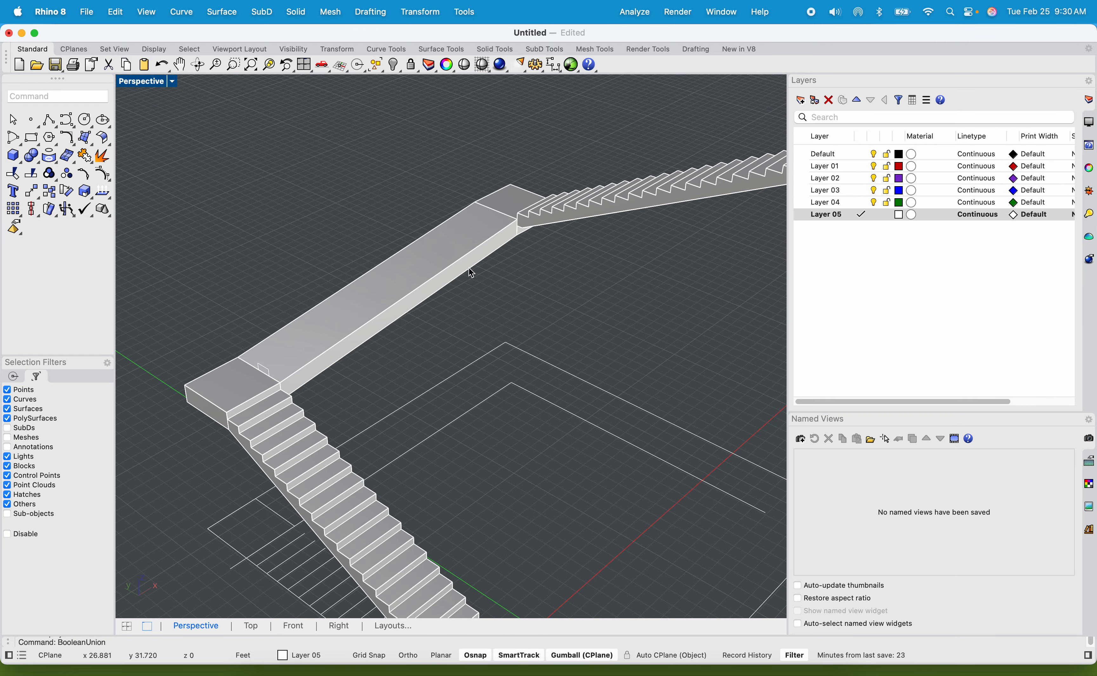
left_click(597, 212)
key("Delete")
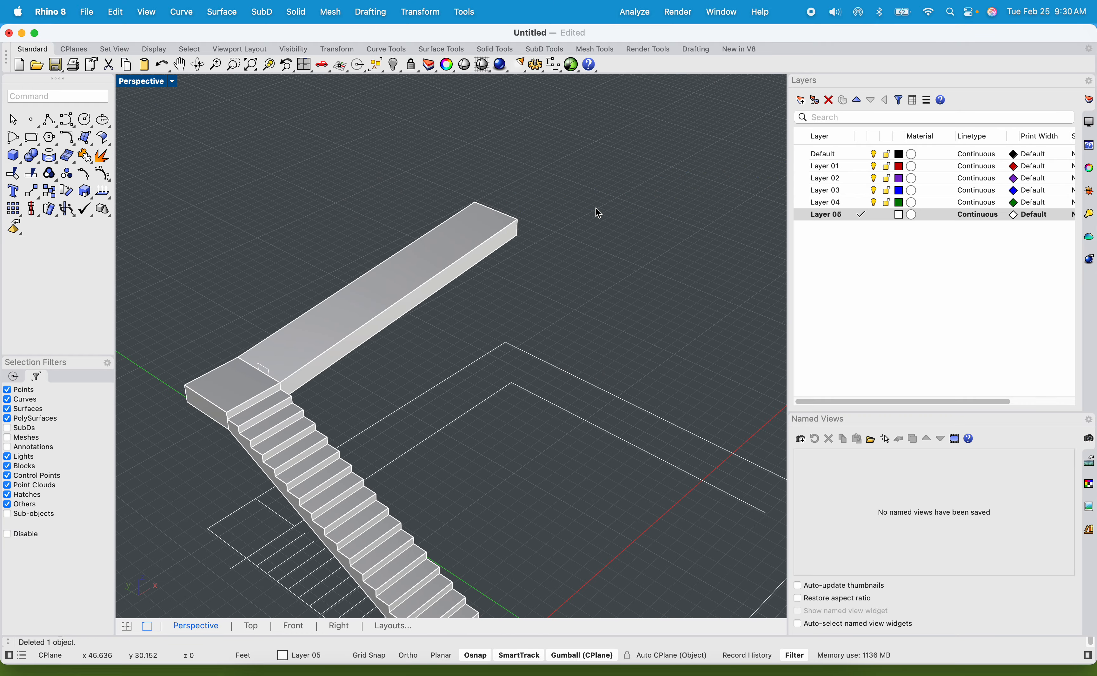
Delete the sloped walkway attached to the first landing.
right_click_drag(522, 309, 557, 233, "shift")
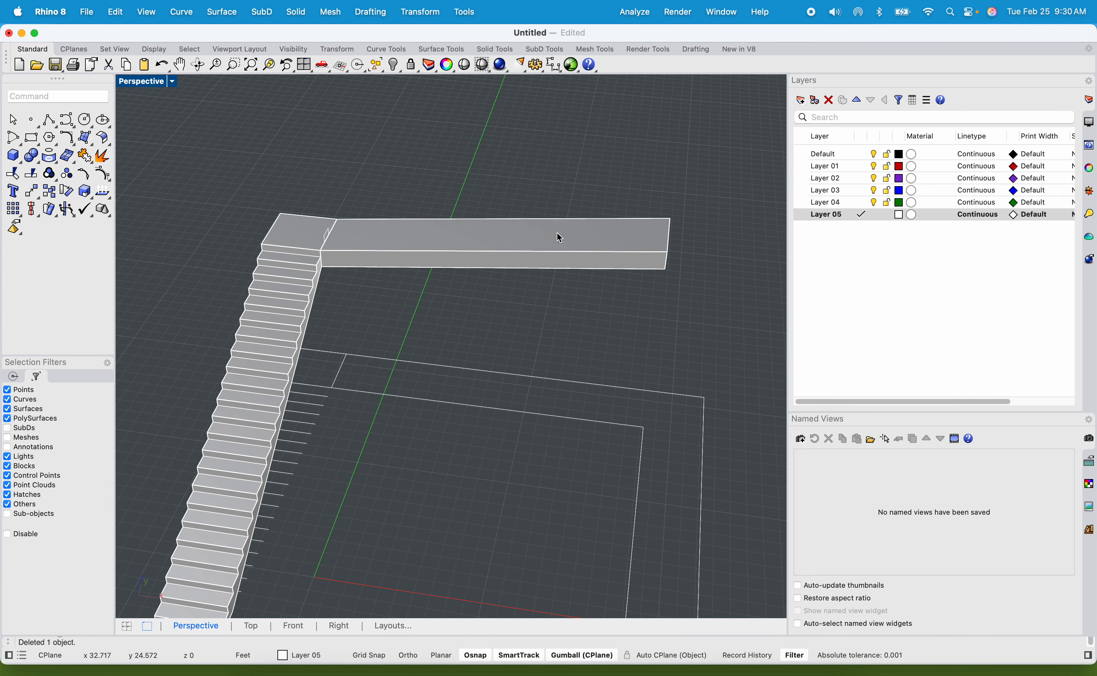
scroll(668, 237, "up", 8)
scroll(668, 239, "up", 3)
right_click_drag(677, 315, 701, 258, "shift")
scroll(580, 271, "down", 11)
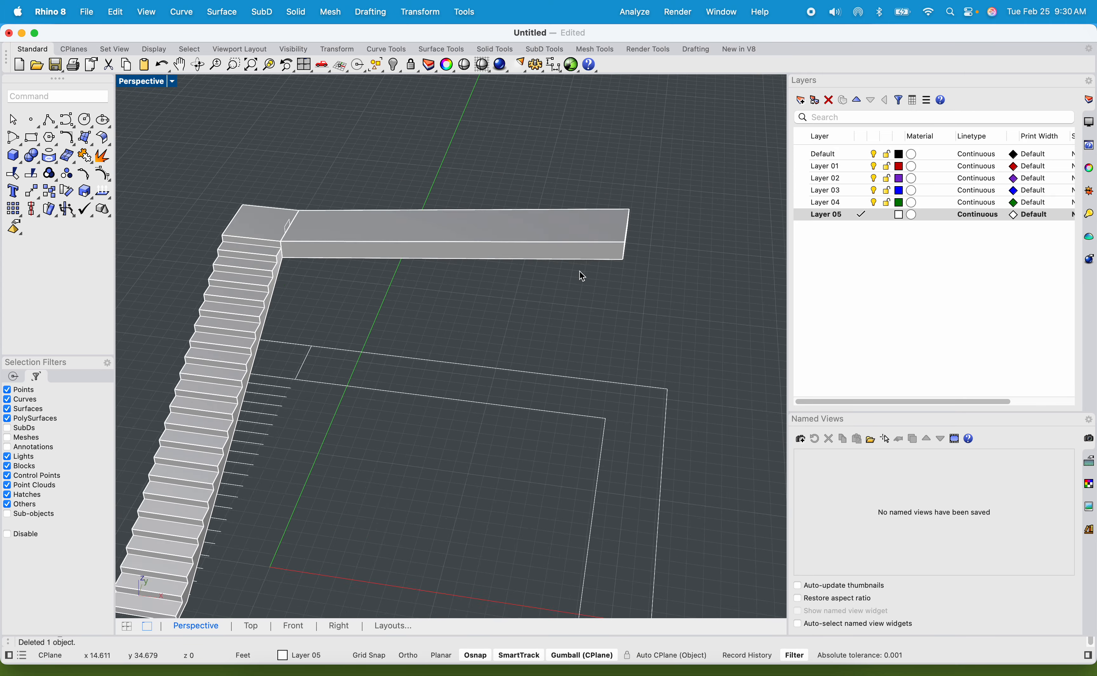
left_click(557, 249)
key("Delete")
Extract the side face of the first landing block where the walkway was attached, using ExtractSrf.
scroll(342, 239, "up", 6)
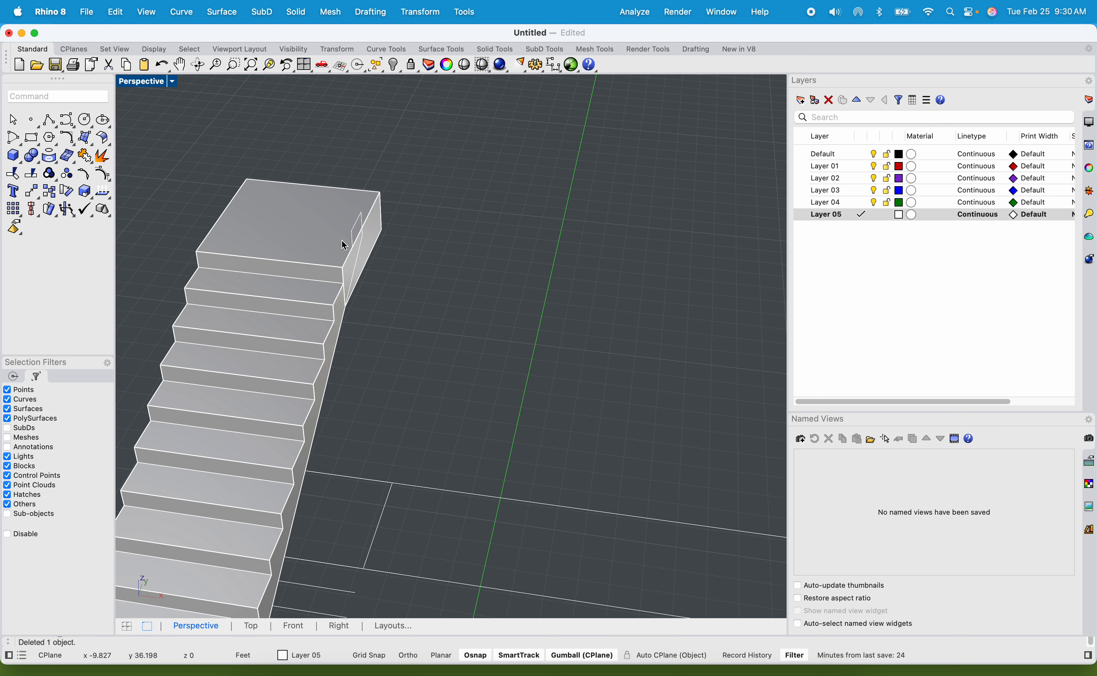
scroll(375, 254, "up", 3)
left_click(369, 250)
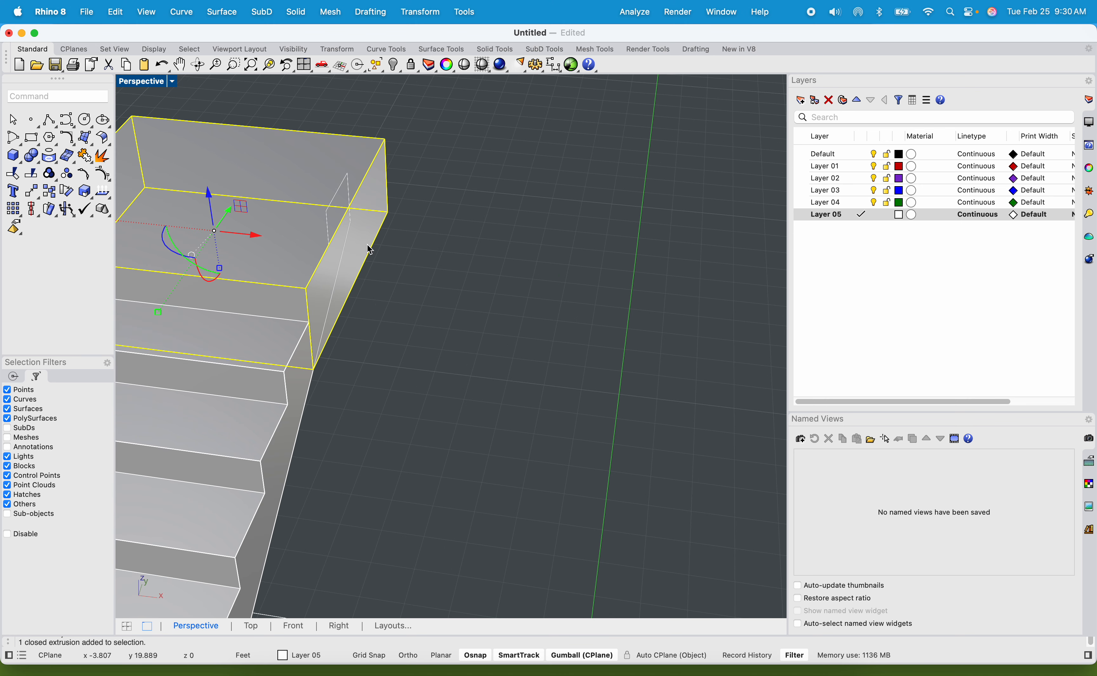
type("Extr")
key("Up")
key("Up")
key("Up")
key("Up")
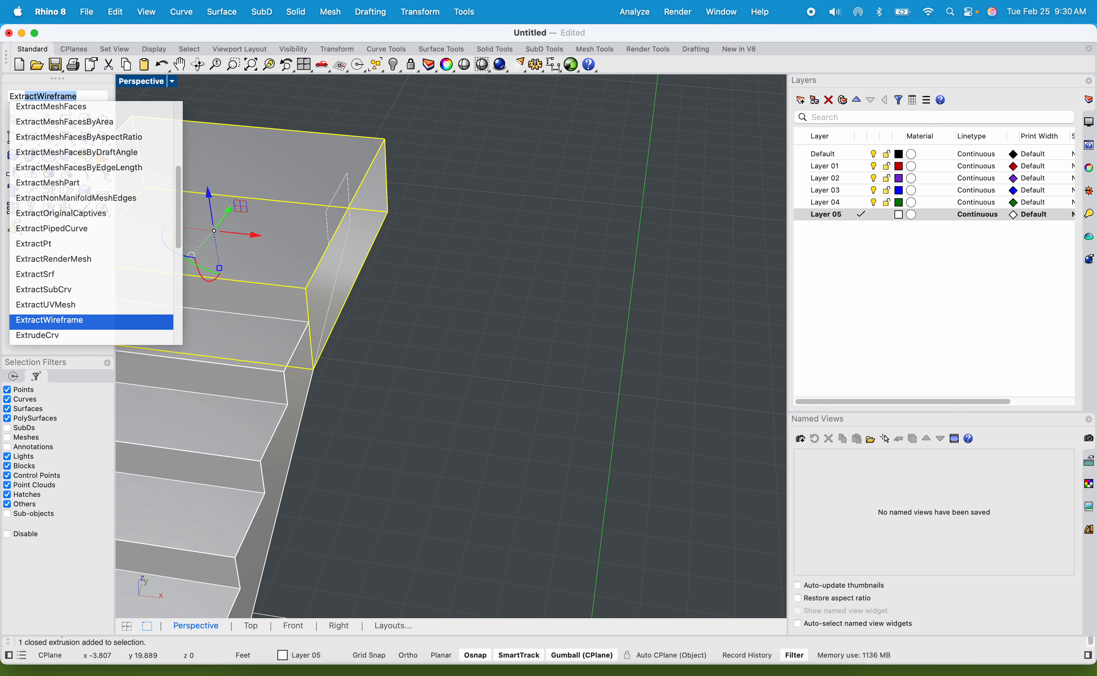
key("Return")
left_click(386, 237)
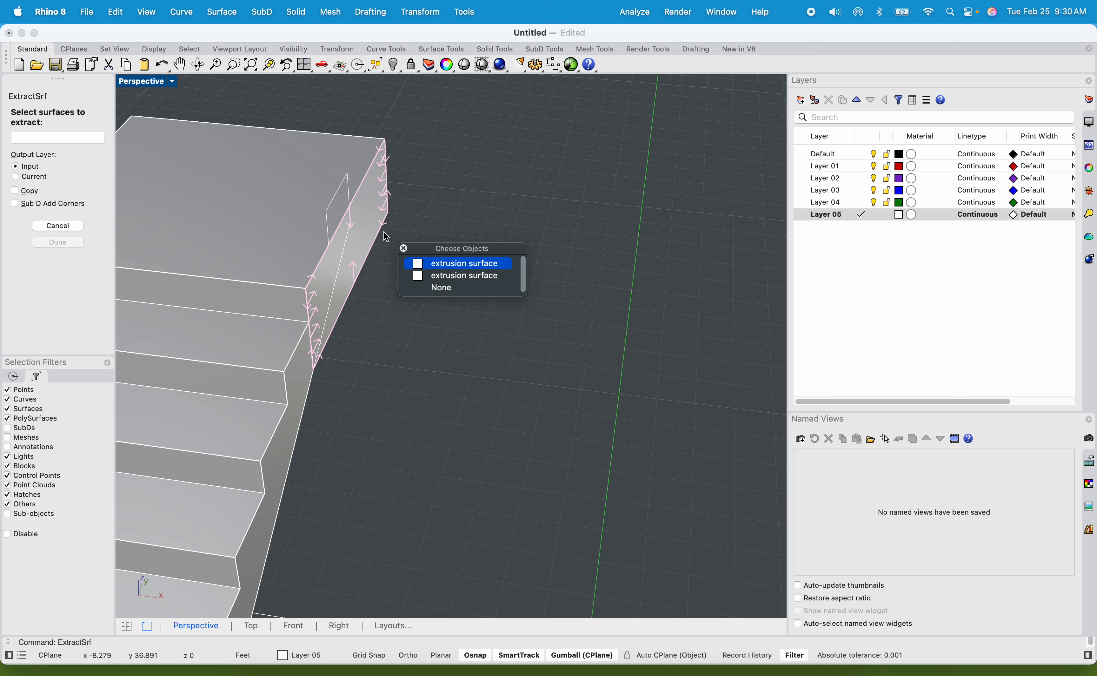
left_click(379, 224)
key("Return")
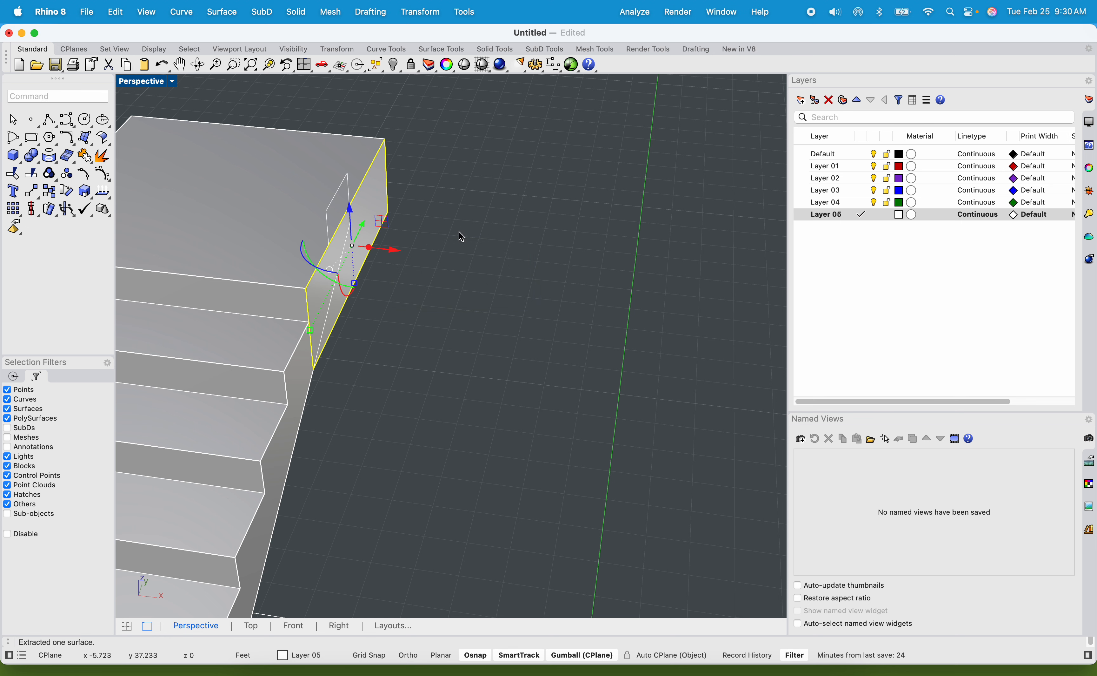
key("Return")
scroll(371, 225, "down", 4)
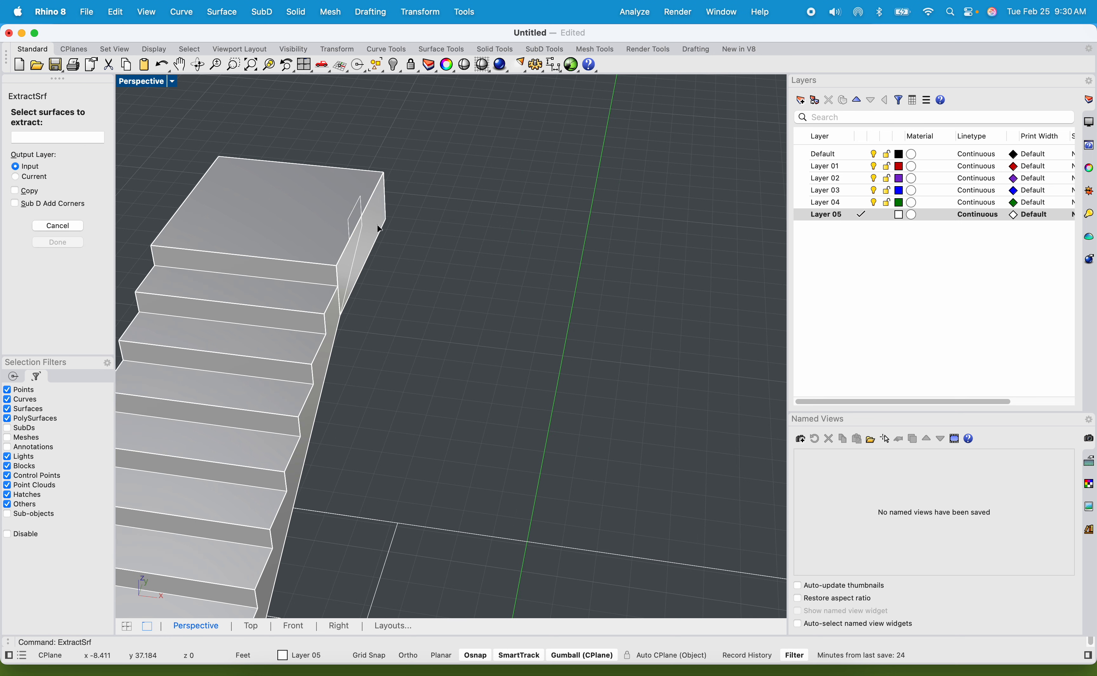
left_click(348, 209)
right_click_drag(412, 229, 452, 221, "shift")
key("Return")
key("Return")
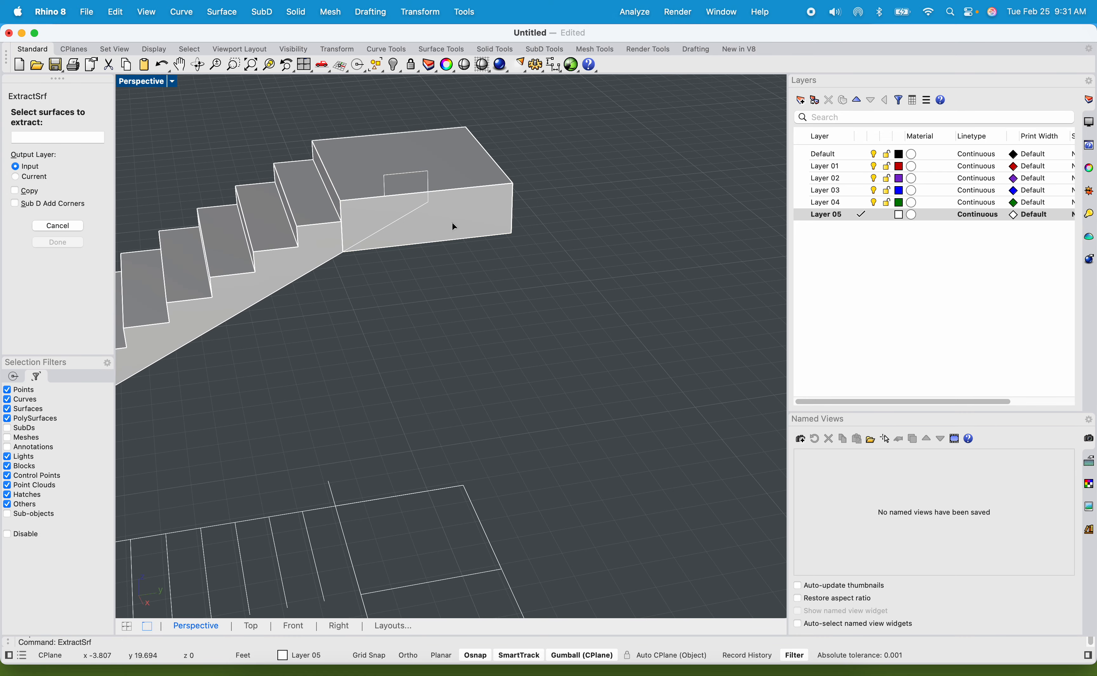
key("Escape")
left_click(452, 226)
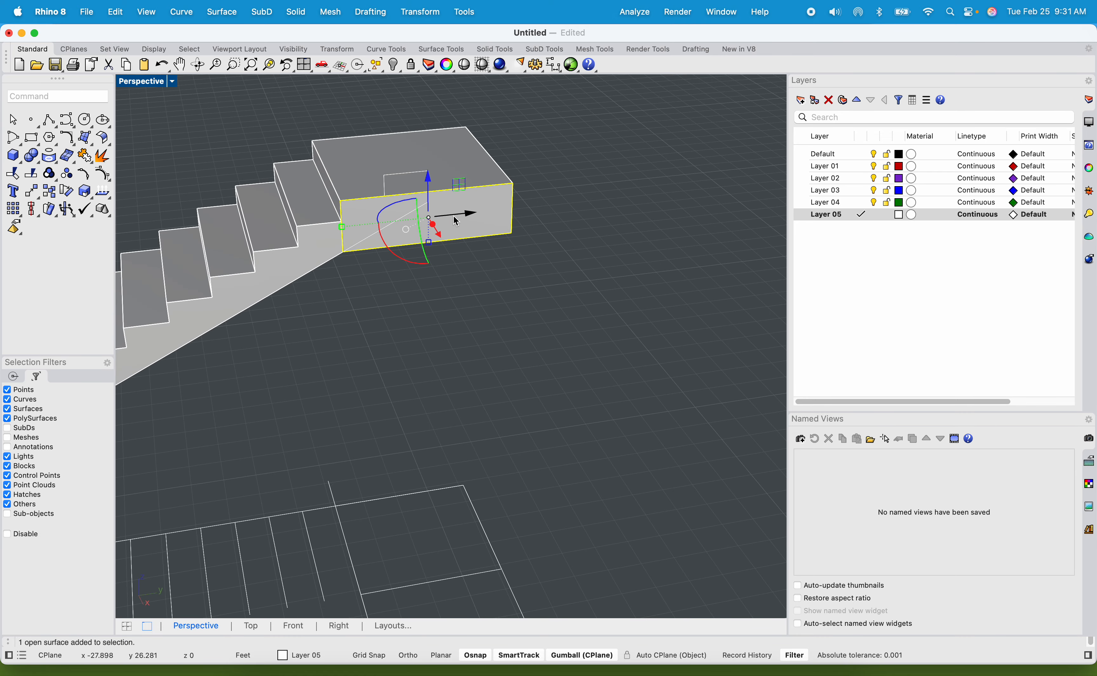
key("Escape")
left_click(477, 185)
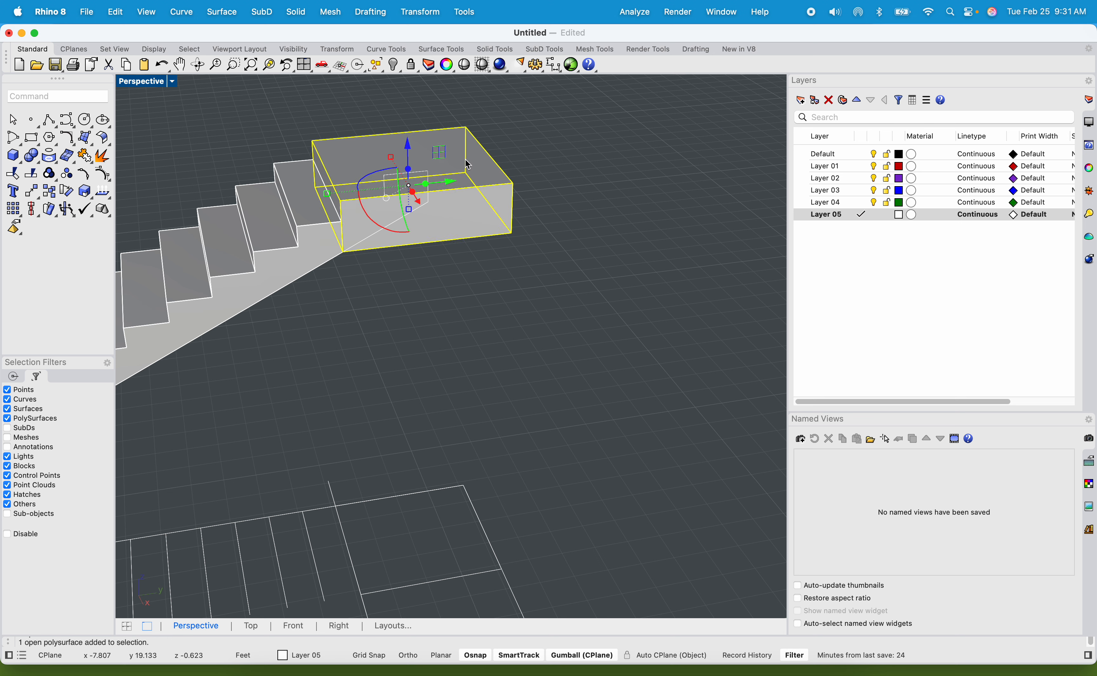
type("E")
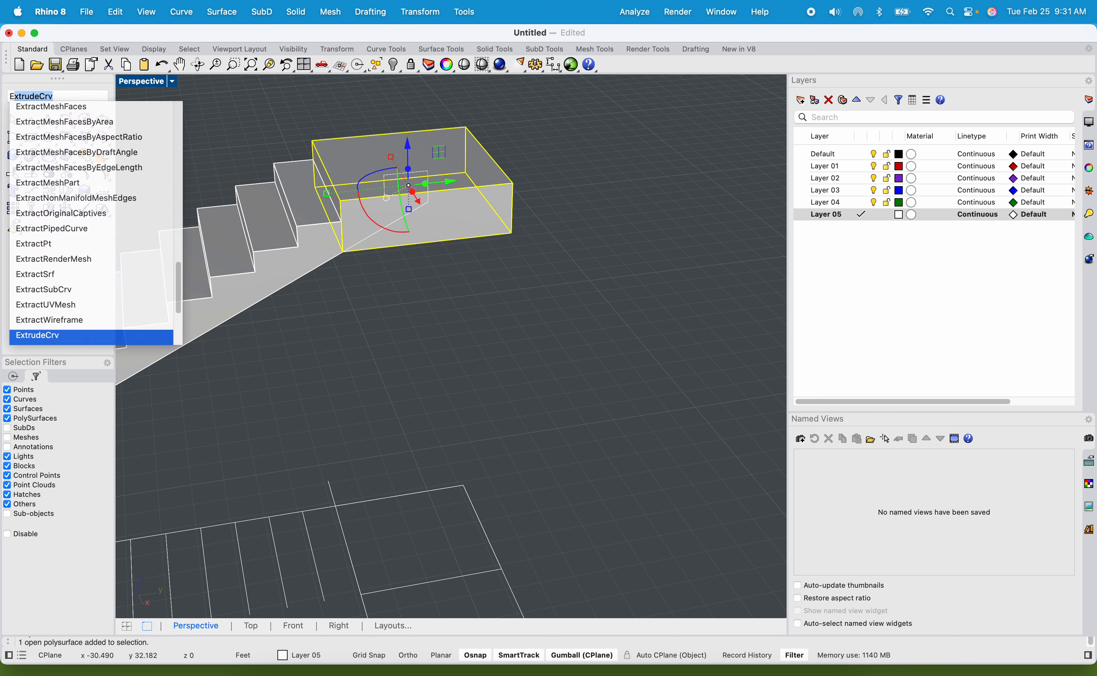
type("xt")
key("Up")
key("Up")
key("Up")
key("Up")
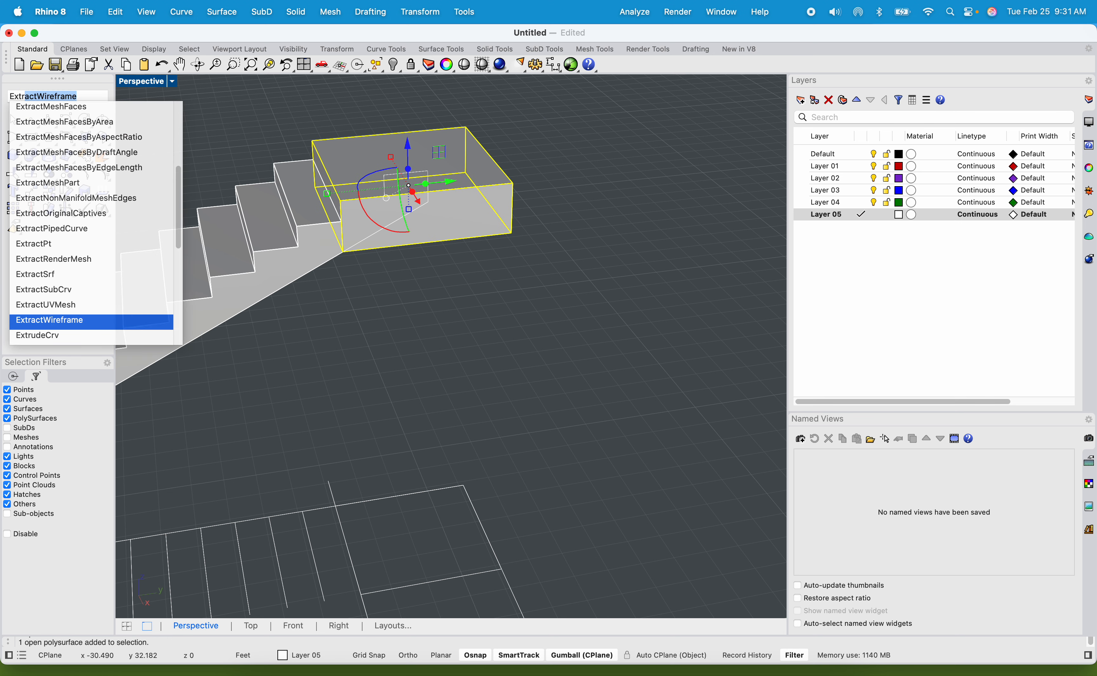
key("Return")
key("Escape")
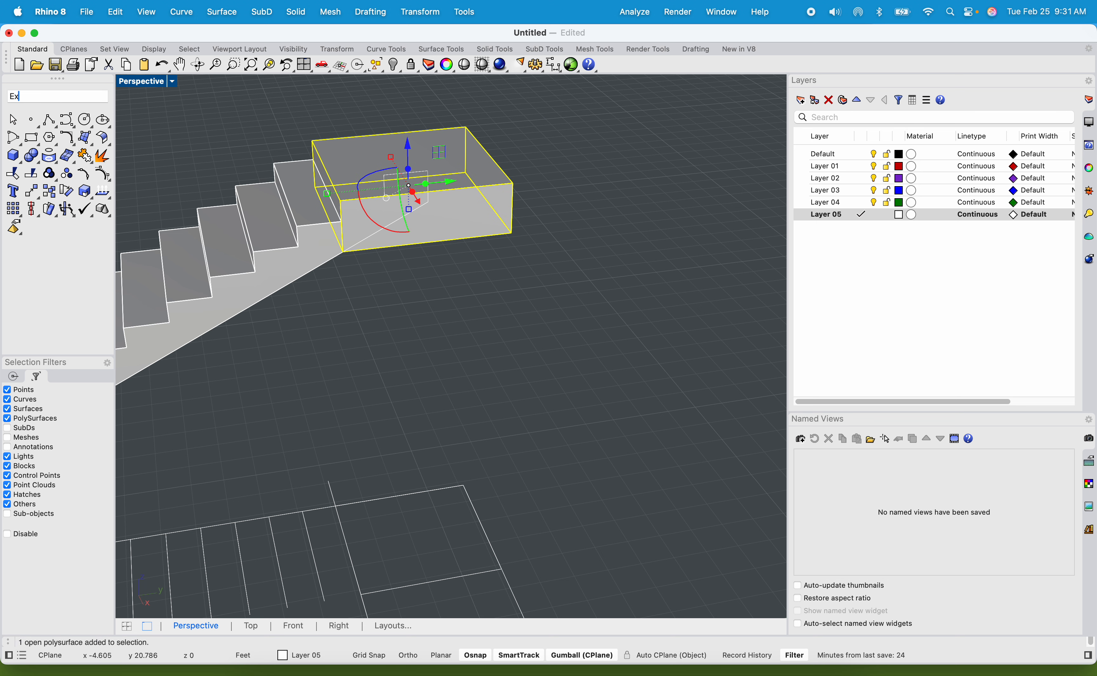
Extrude the landing's extracted side face outward 4 ft as a solid with ExtrudeSrf to widen the landing.
type("Ex")
key("Up")
key("Up")
key("Up")
key("Up")
key("Up")
key("Up")
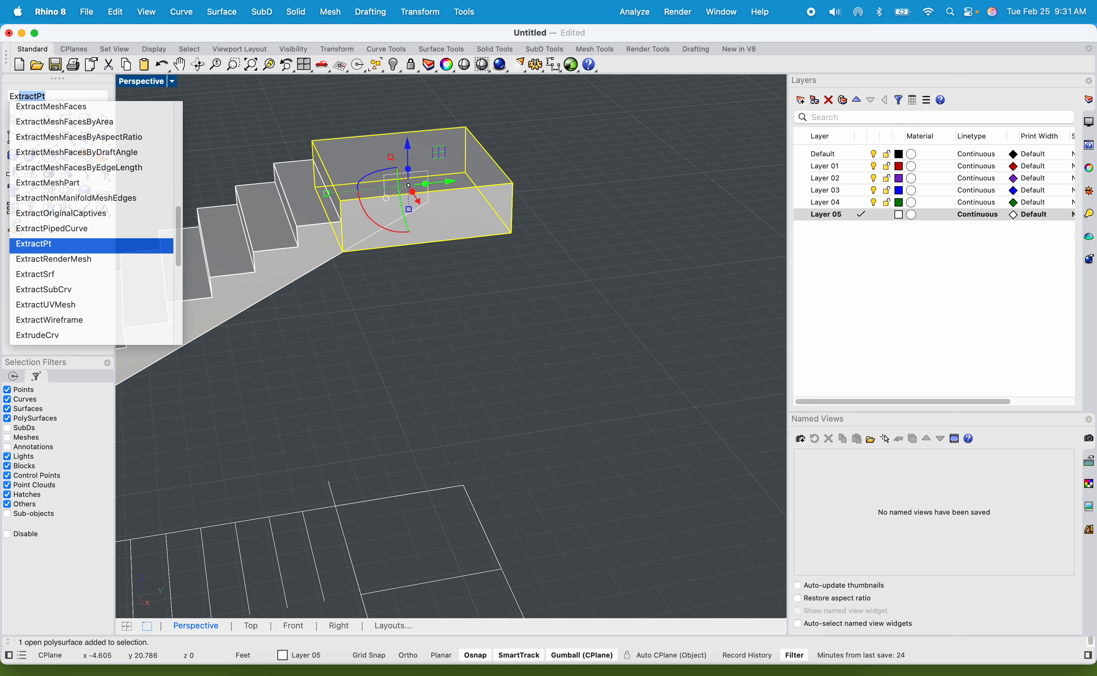
key("Down")
key("Down")
key("Down")
key("Down")
key("Down")
key("Down")
key("Down")
key("Down")
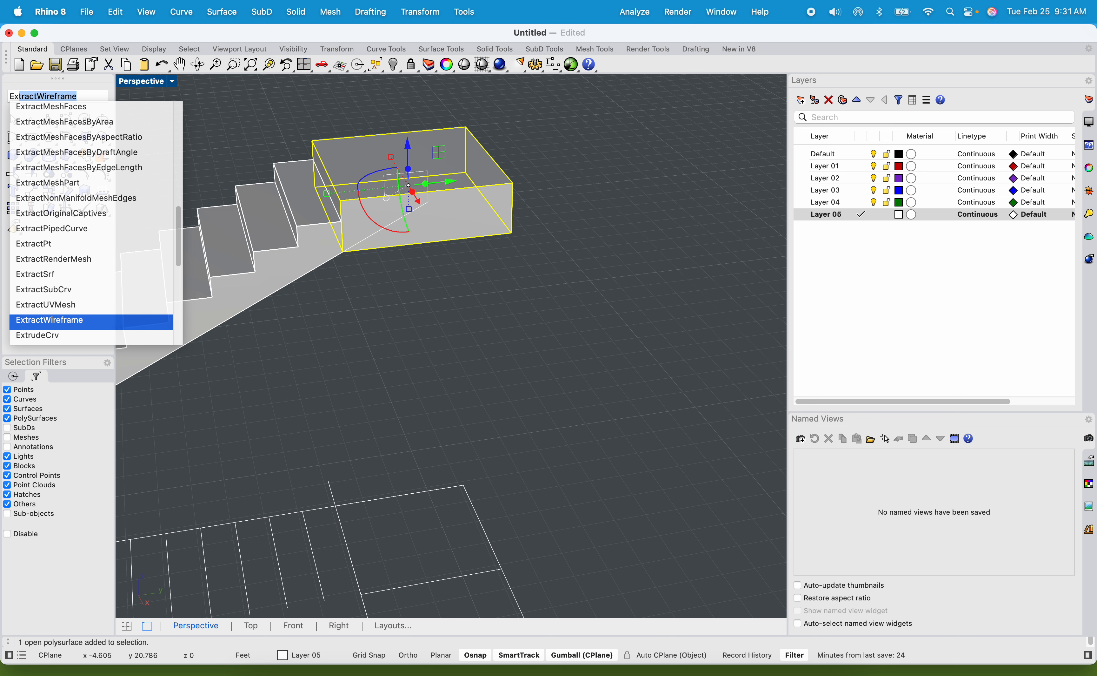
key("Down")
key("Down")
key("Down")
key("Down")
key("Up")
key("Up")
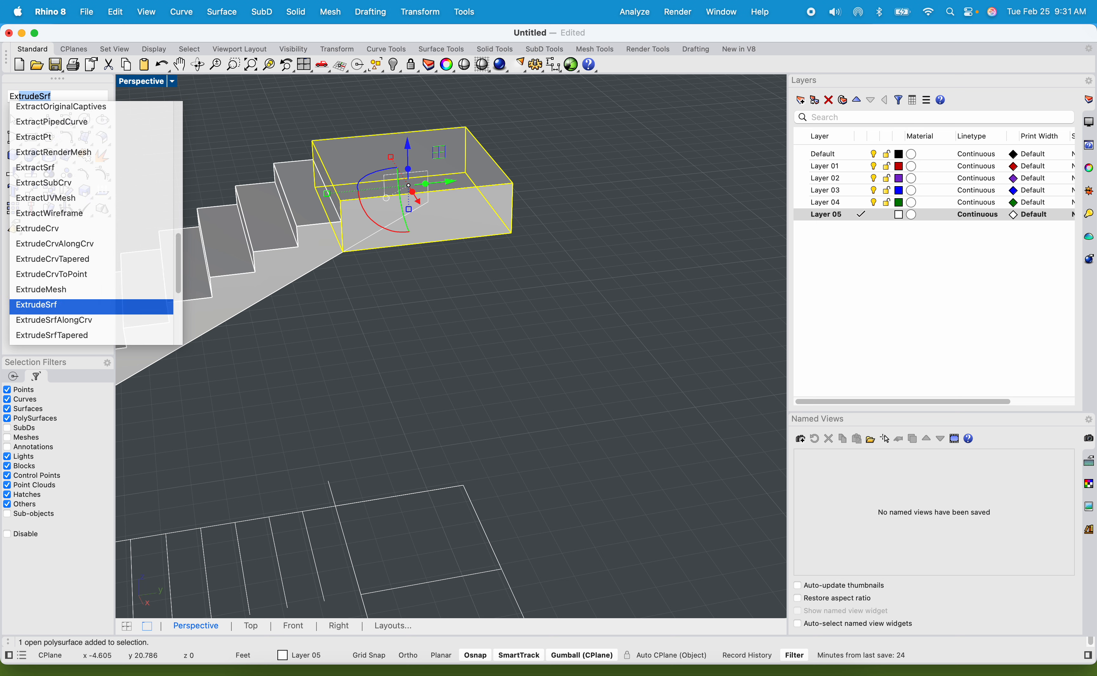
key("Return")
left_click(459, 191)
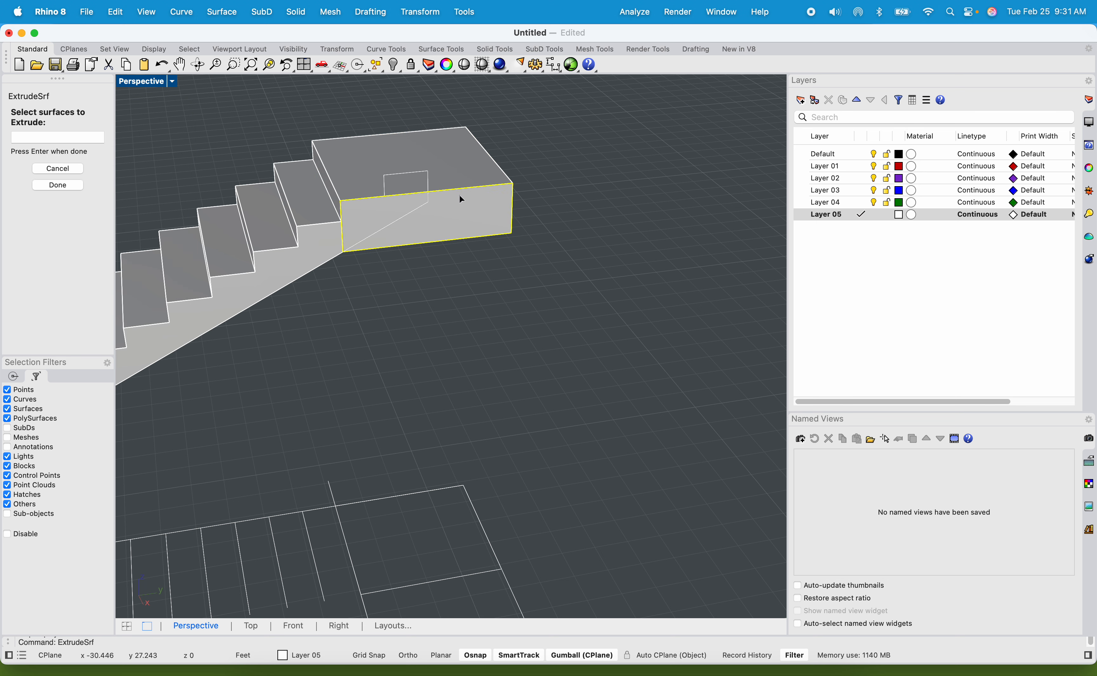
key("Return")
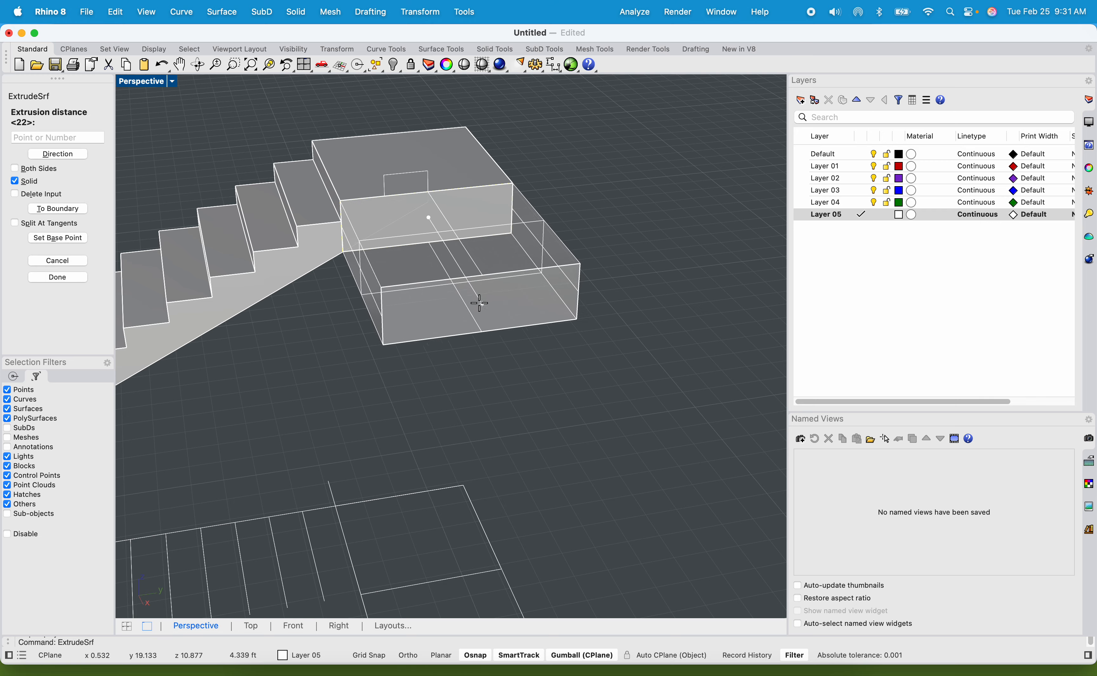
scroll(476, 305, "down", 5)
scroll(447, 434, "up", 7)
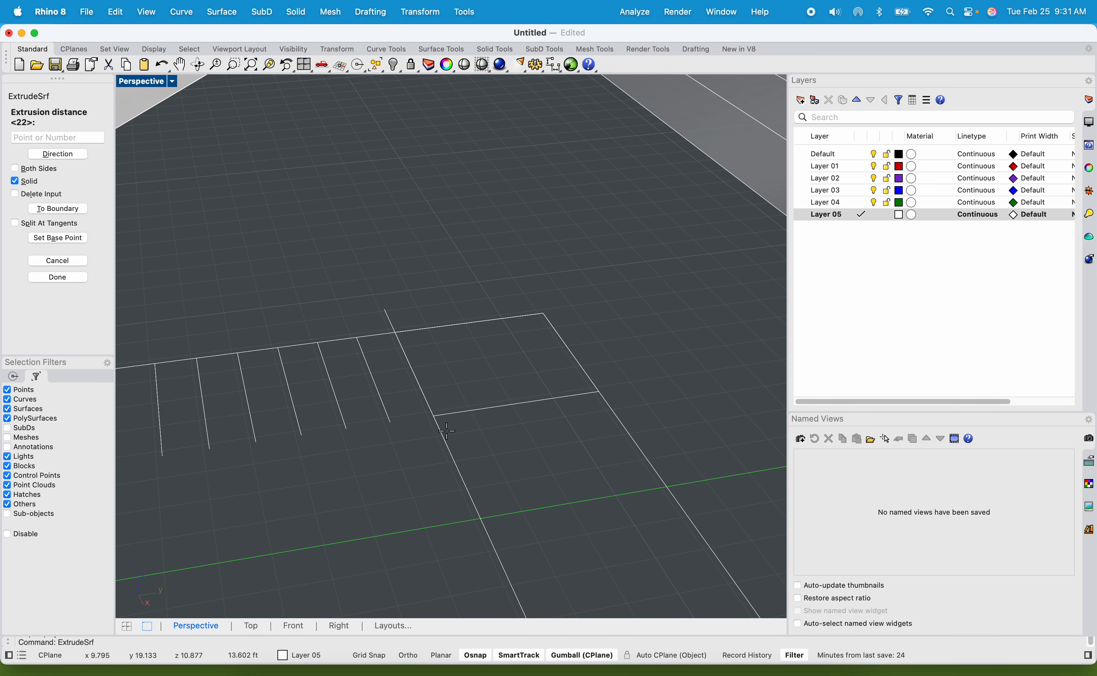
scroll(451, 430, "down", 3)
scroll(503, 247, "down", 4)
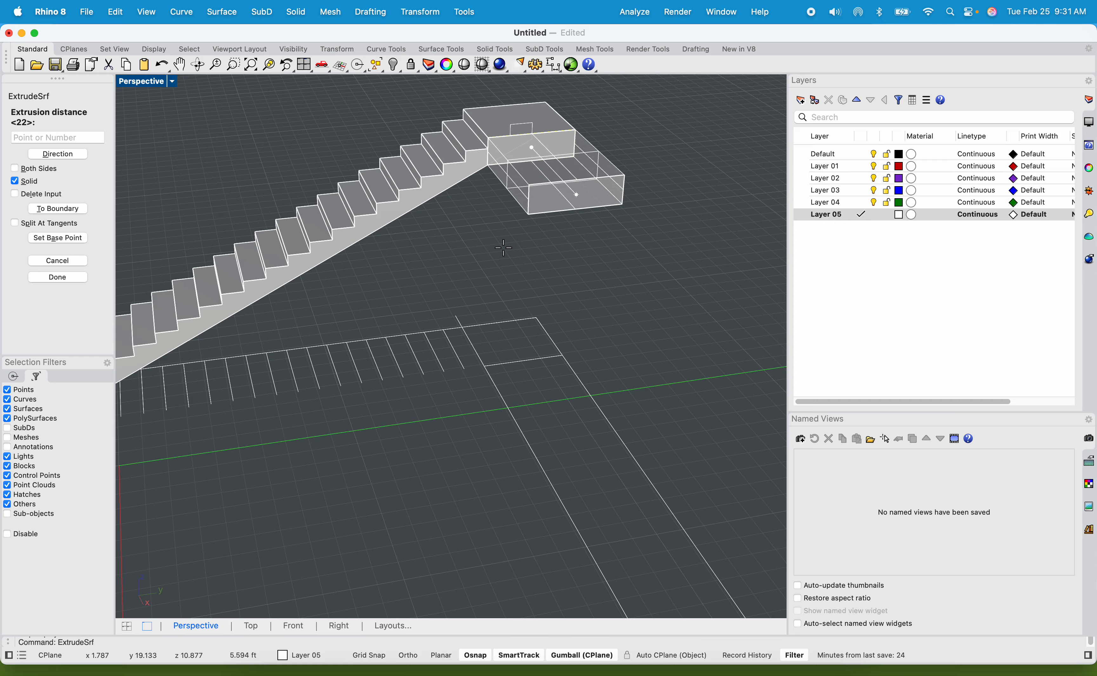
type("4")
key("Return")
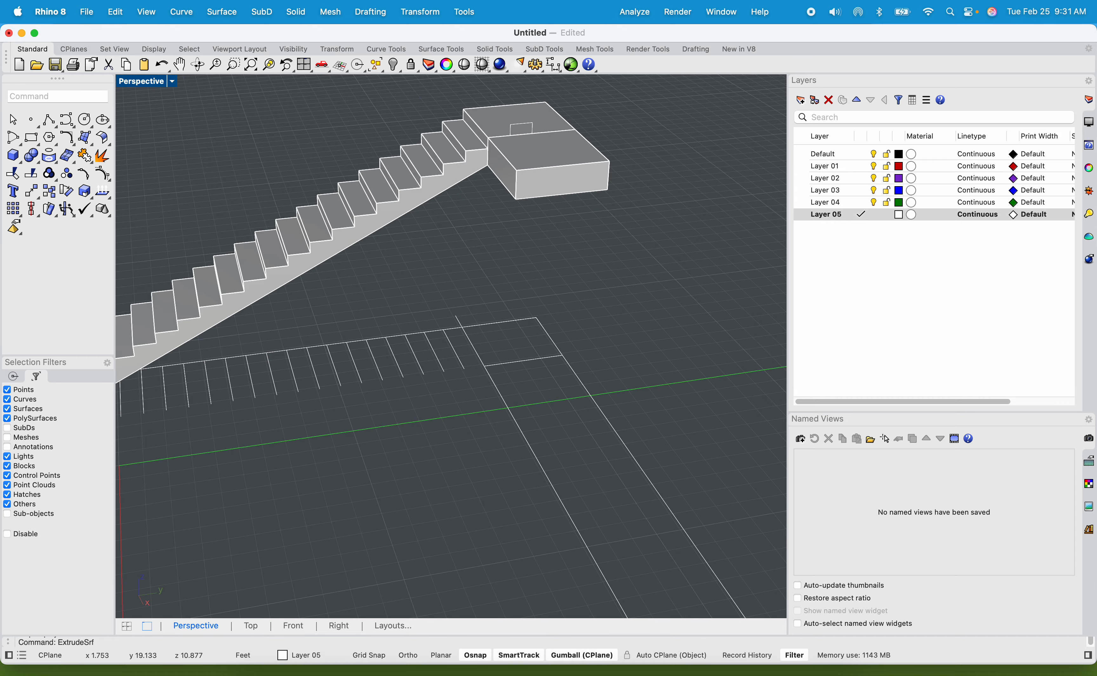
Extrude the stair-side face of the new landing block about 18 ft back alongside the lower flight as a solid walkway.
scroll(513, 251, "down", 5)
right_click_drag(513, 252, 617, 228, "shift")
scroll(546, 178, "up", 5)
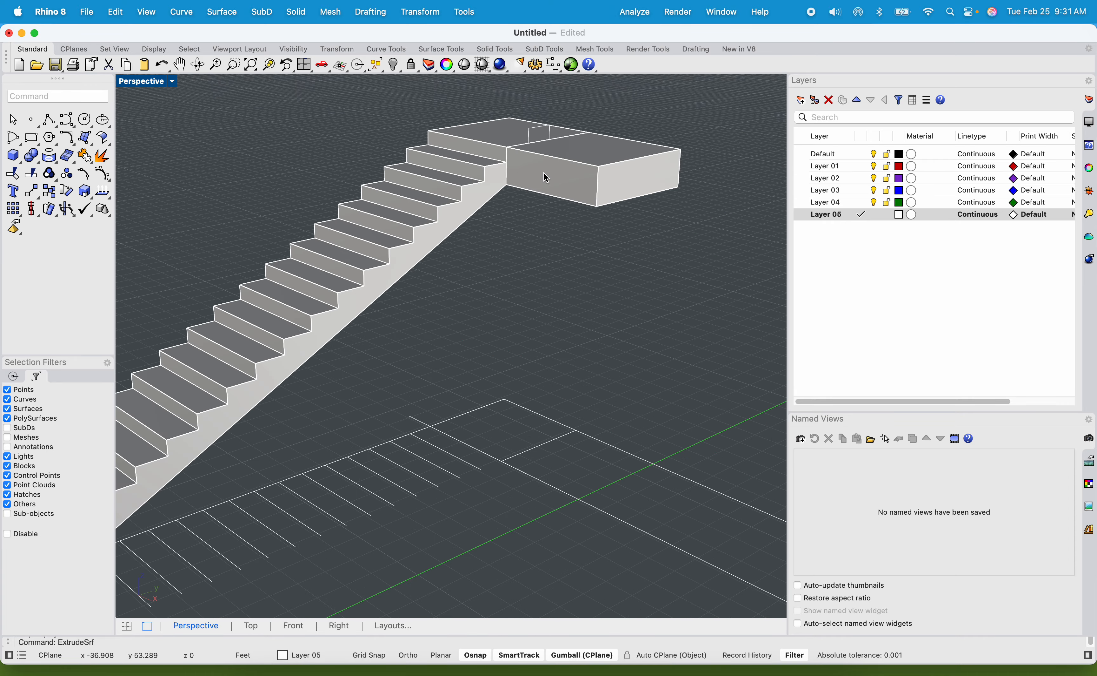
key("Return")
left_click(520, 174)
key("Return")
scroll(327, 235, "down", 6)
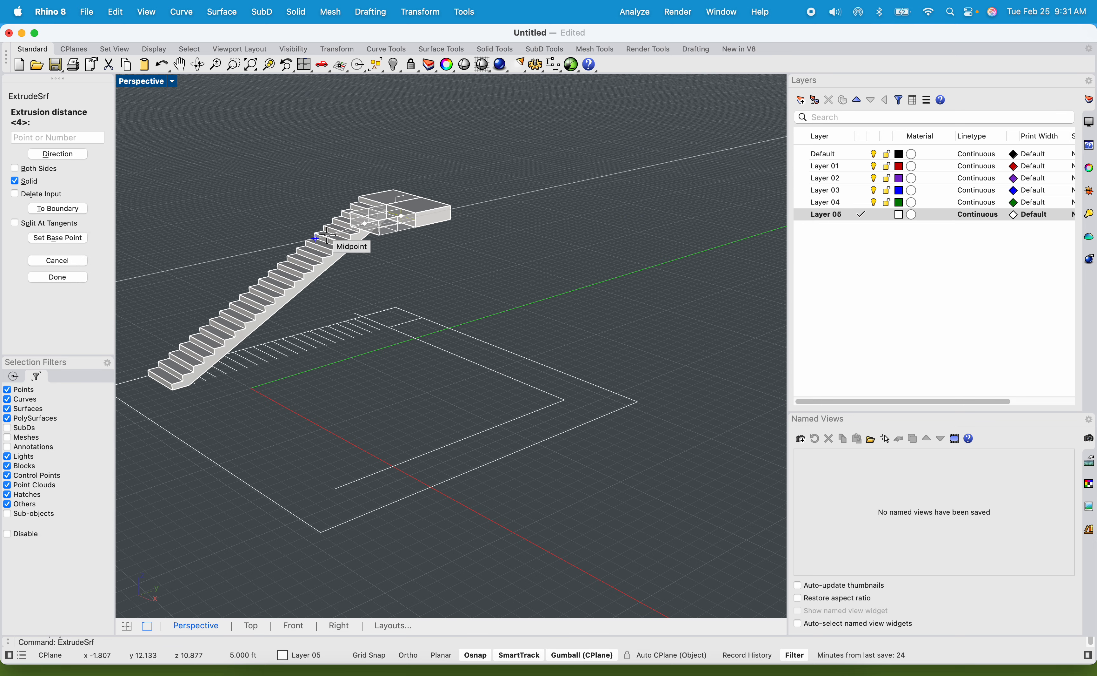
scroll(198, 374, "up", 5)
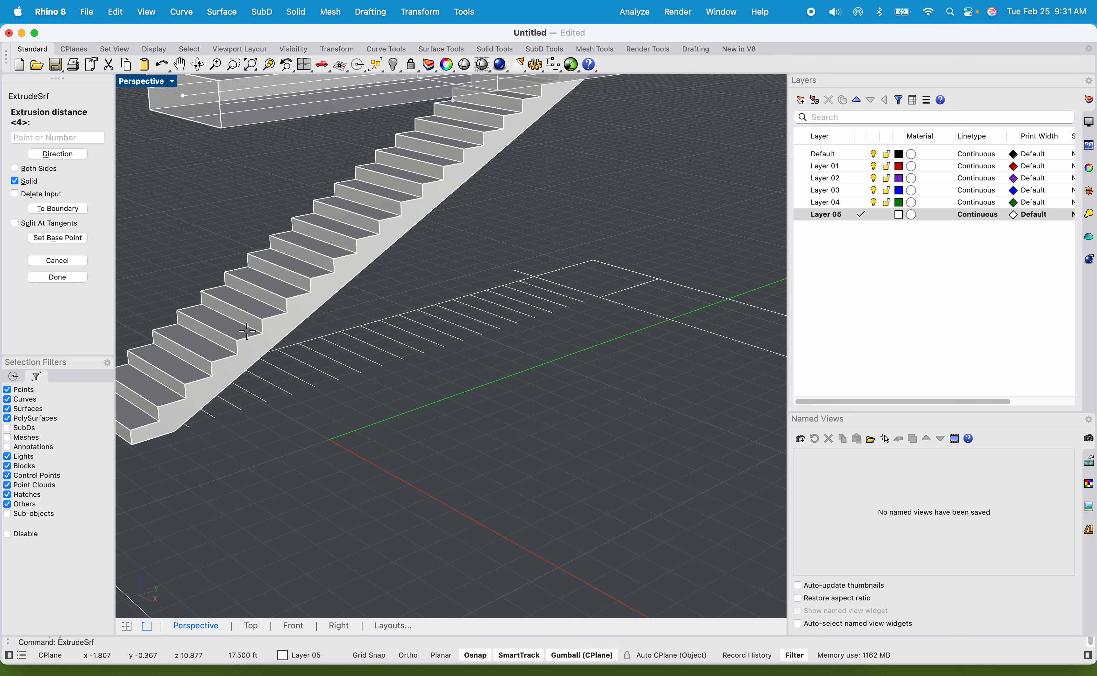
left_click(247, 342)
scroll(251, 341, "down", 5)
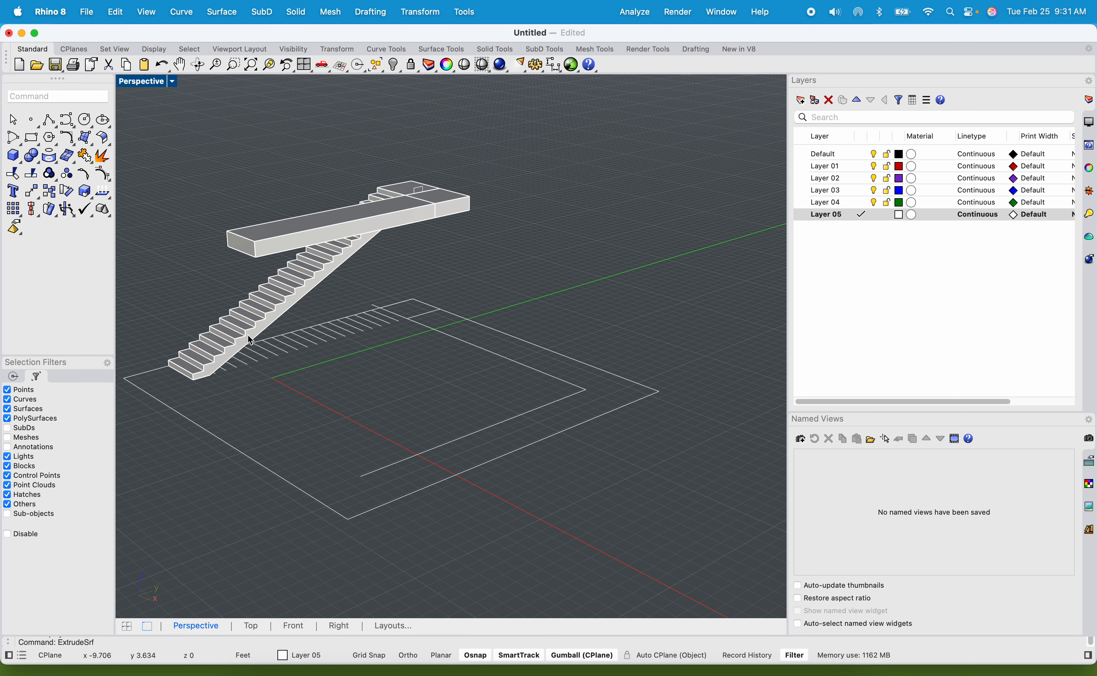
Slope the new walkway by raising its far end face with MoveFace from its lower outer corner to its upper outer corner.
scroll(236, 236, "up", 3)
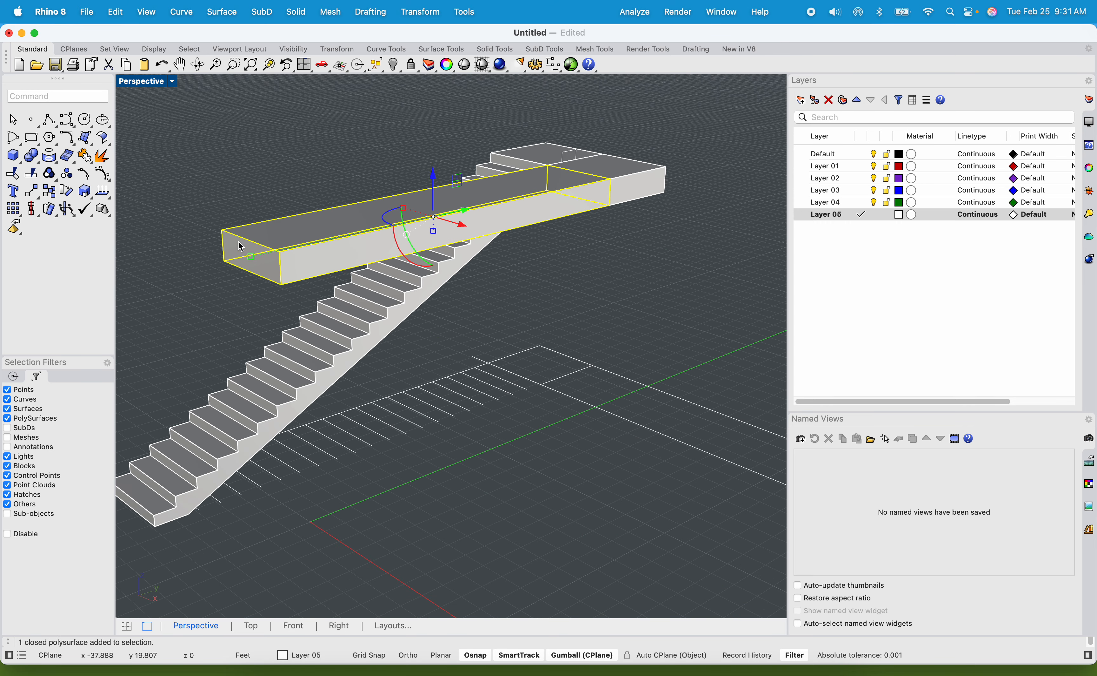
type("Move")
key("Down")
key("Down")
key("Down")
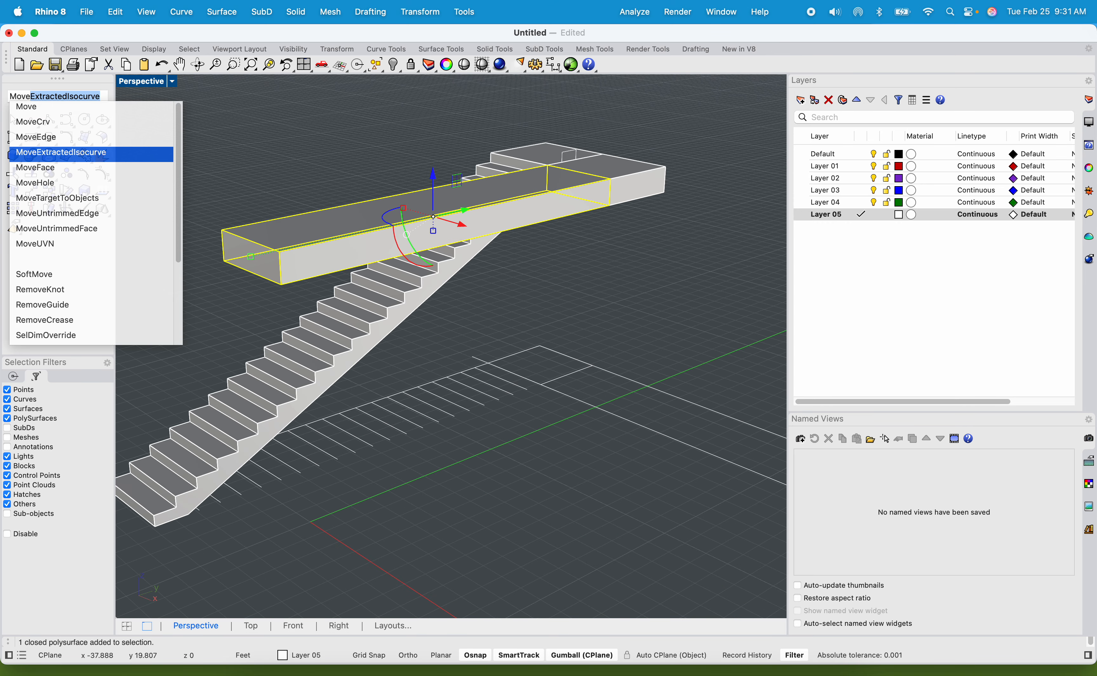
key("Down")
key("Return")
left_click(249, 258)
key("Return")
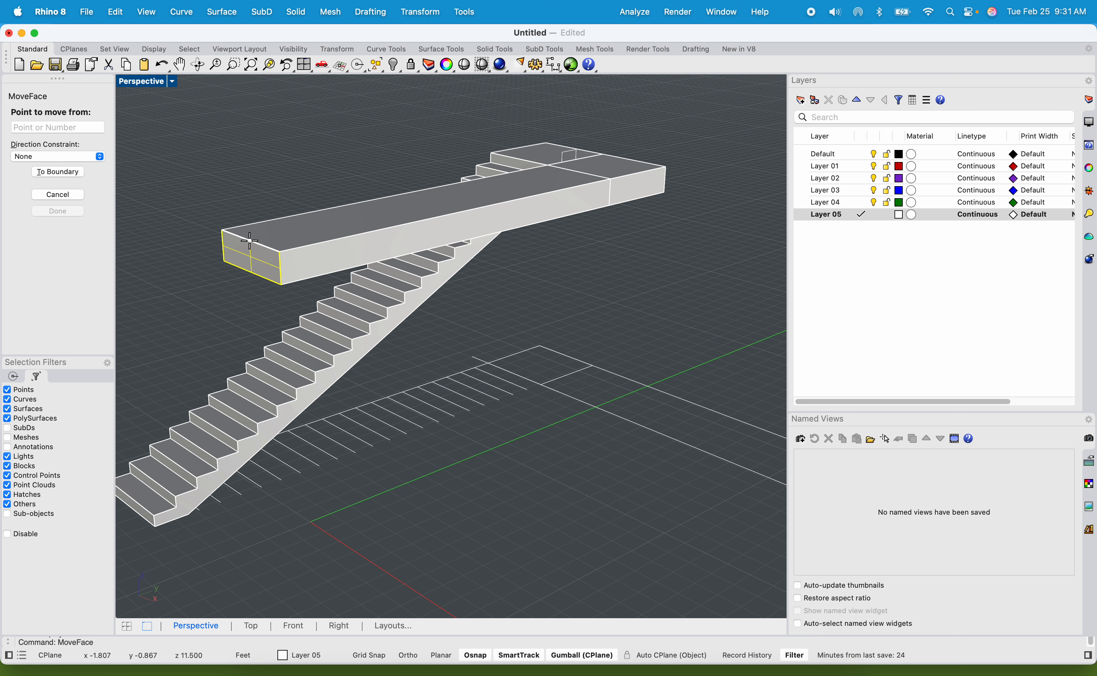
left_click(223, 261)
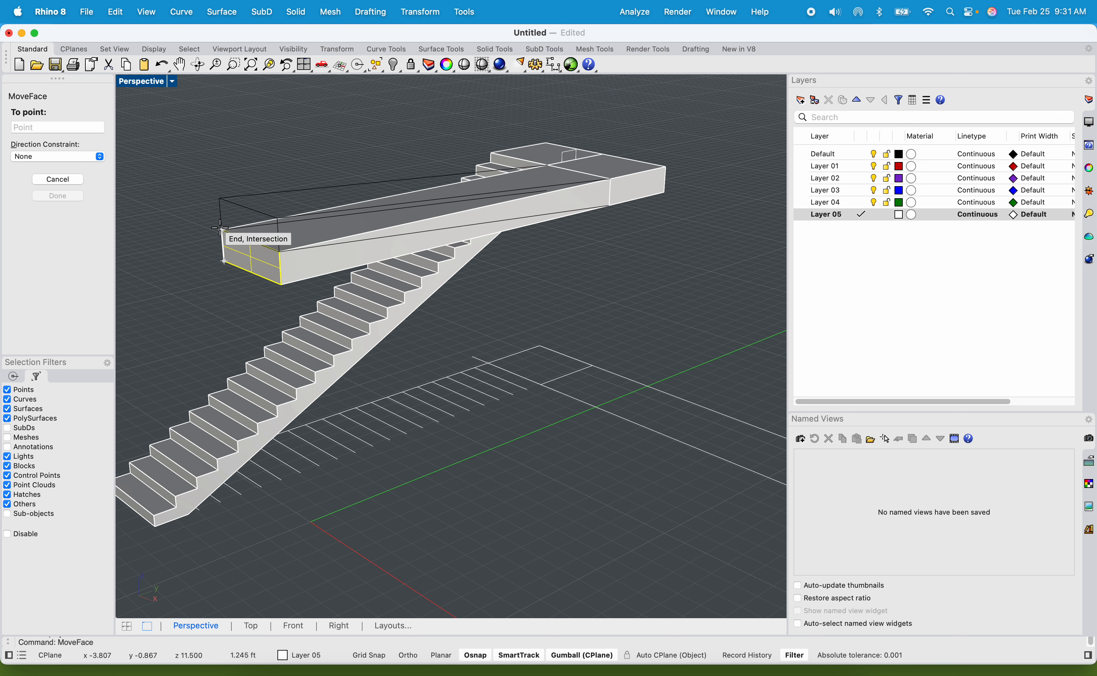
left_click(219, 229)
scroll(219, 229, "down", 6)
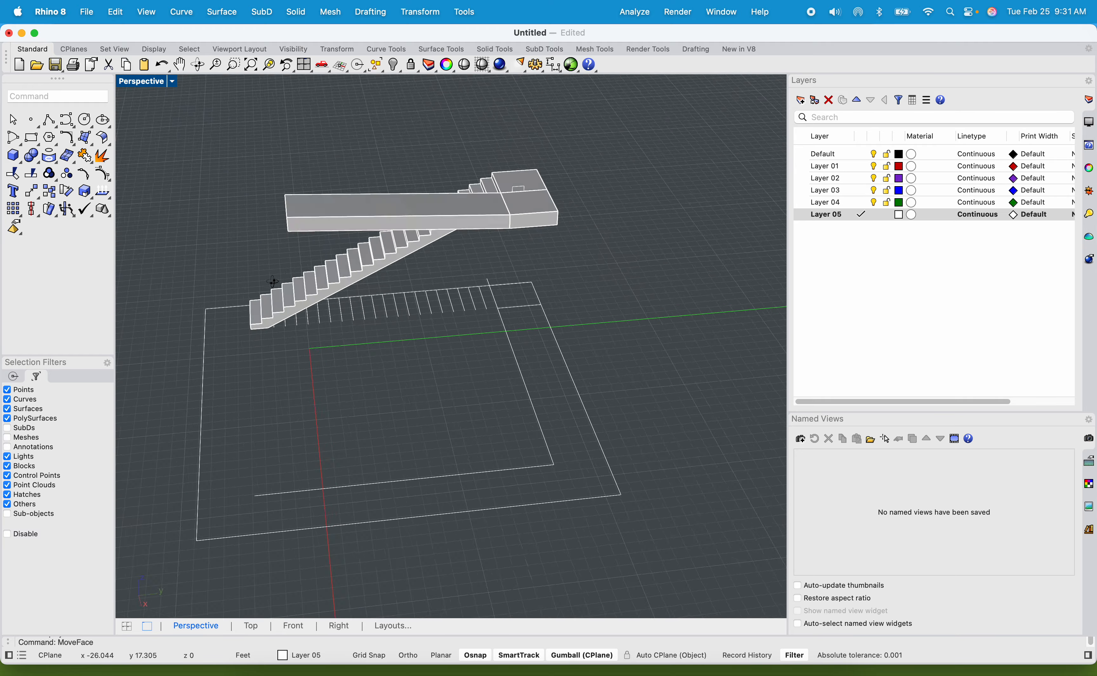
mouse_move(272, 282)
right_mouse_down()
mouse_move(245, 251)
mouse_move(273, 265)
right_mouse_up()
scroll(272, 230, "up", 6)
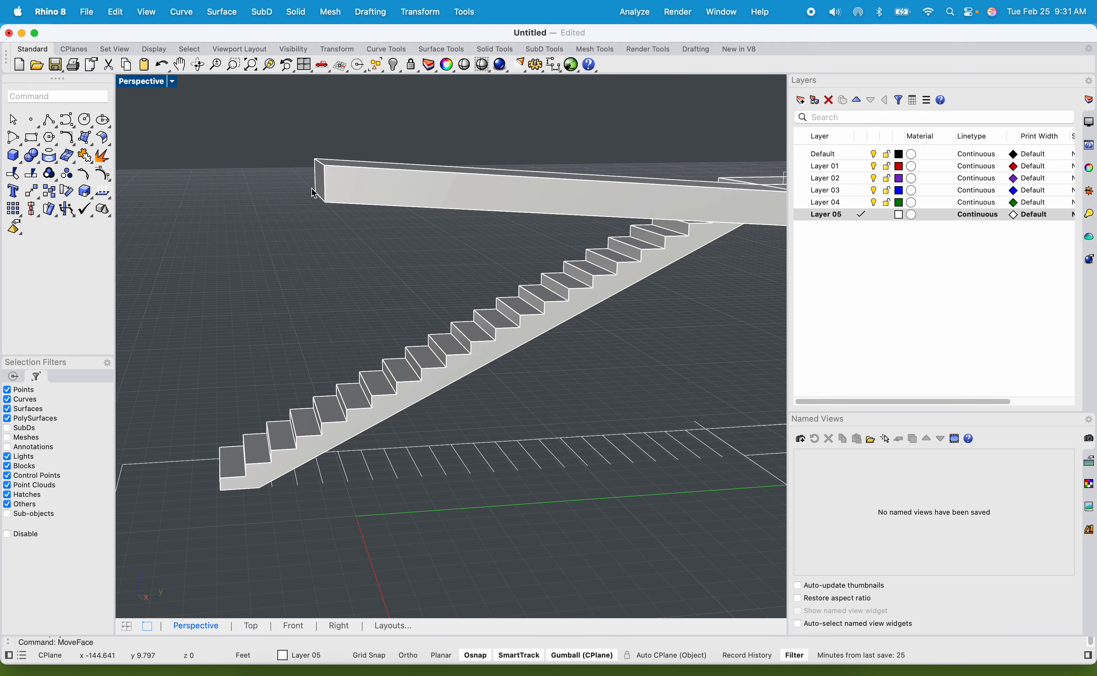
Extrude the raised end face of the sloped walkway outward about 4 ft as a solid landing block with ExtrudeSrf.
left_click(320, 187)
right_click_drag(308, 181, 304, 260)
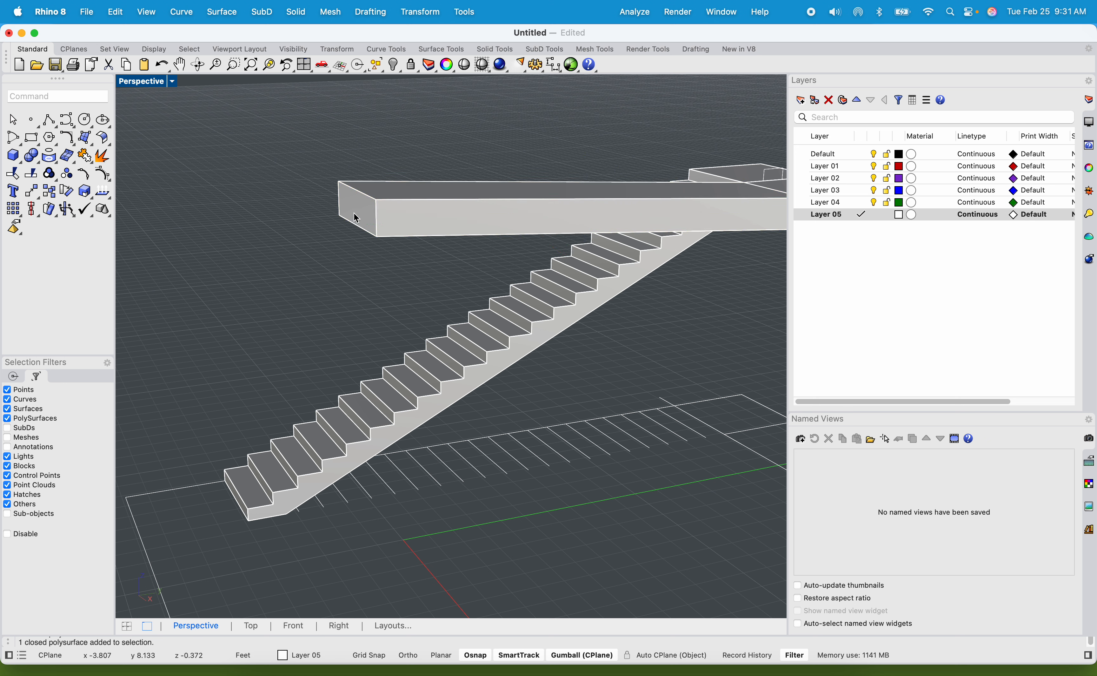
type("ExtrudeCrv")
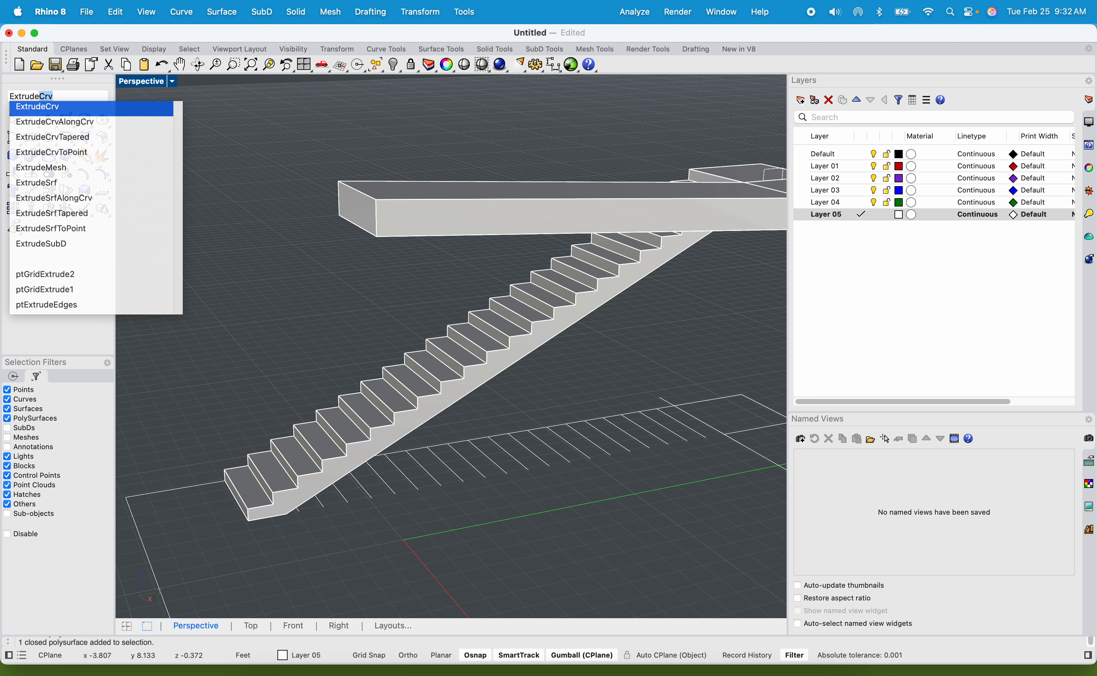
key("Down")
key("Down")
key("Down")
key("Down")
key("Down")
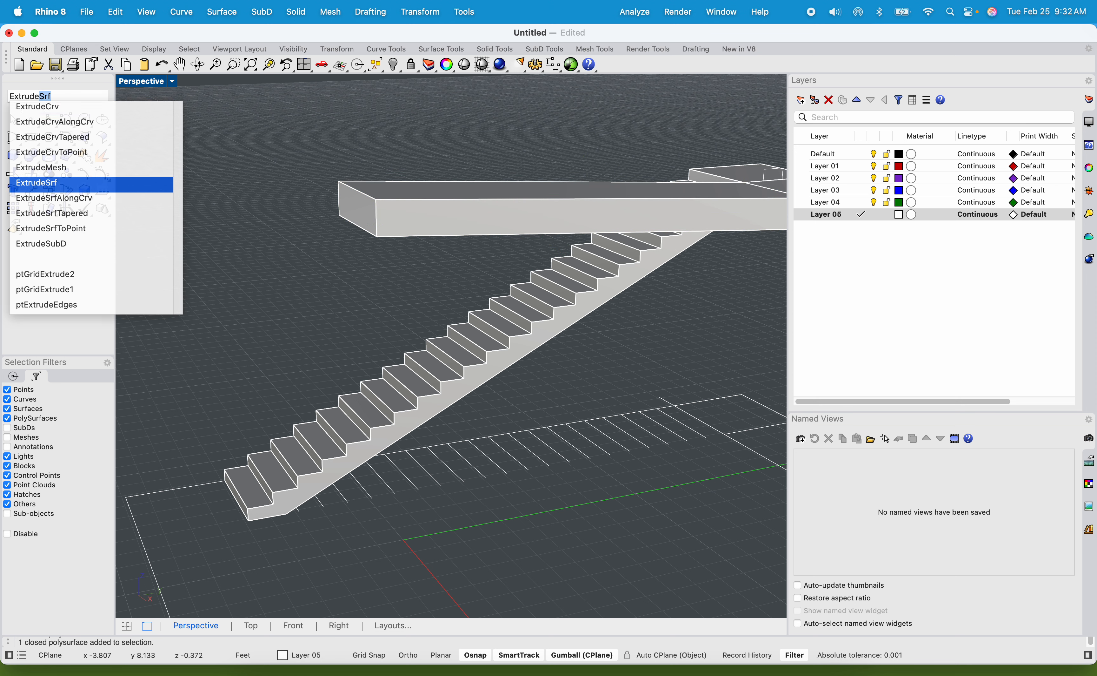
key("Return")
left_click(348, 212)
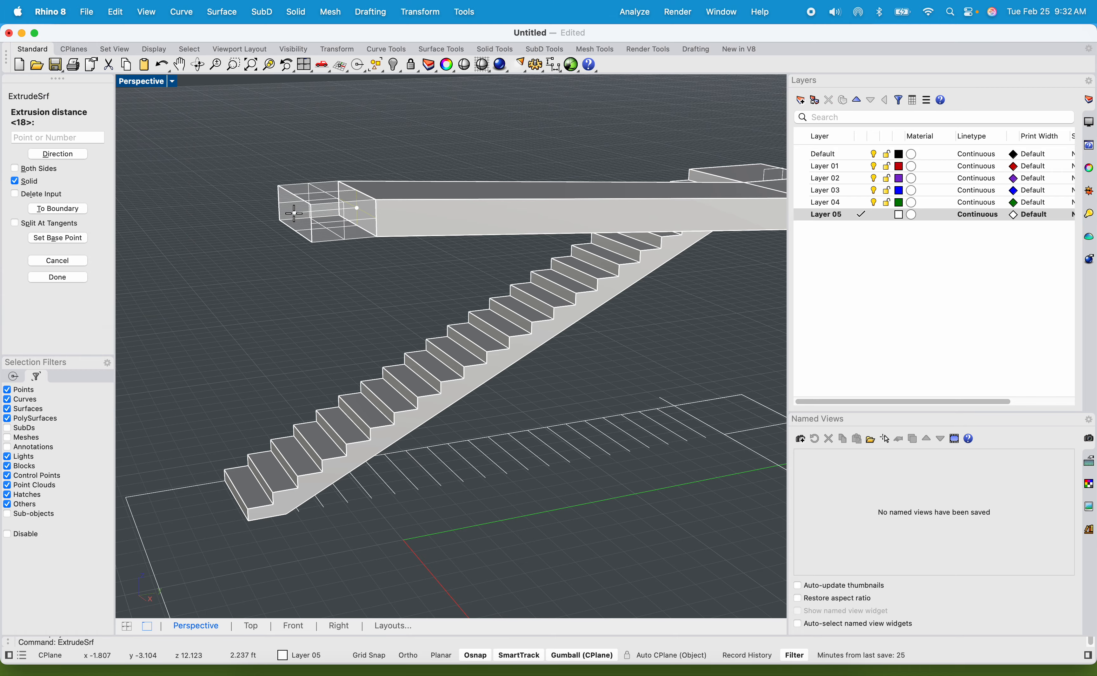
left_click(262, 221)
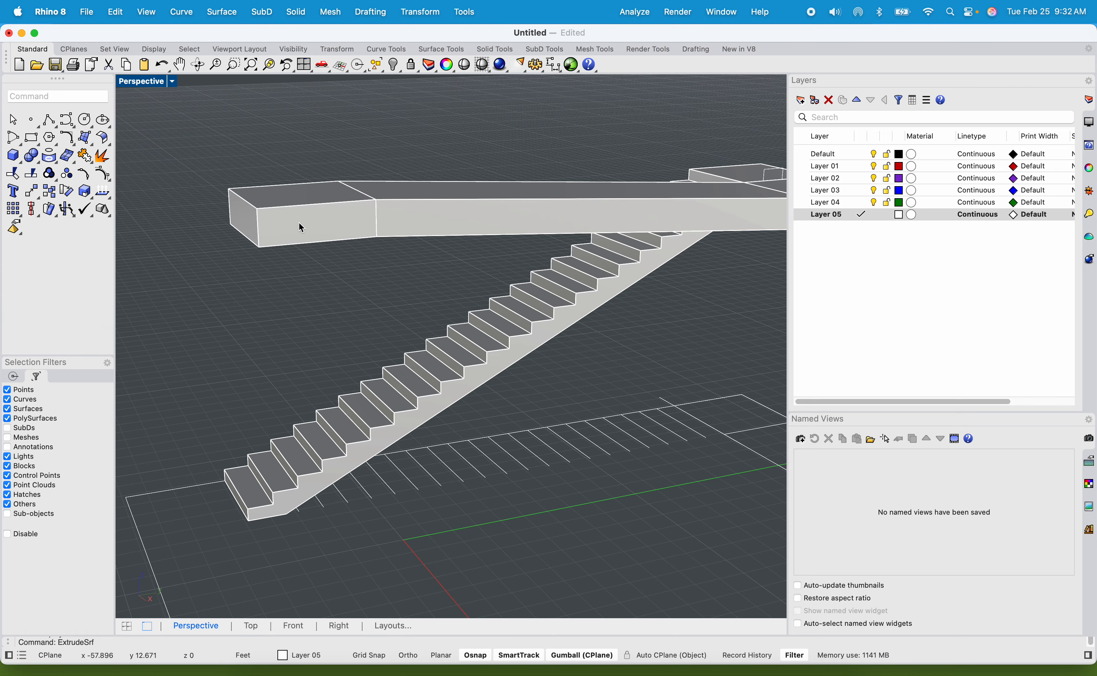
Copy the lower flight from the back corner of its first tread to the upper outer corner of the new landing block.
right_click_drag(299, 223, 363, 257)
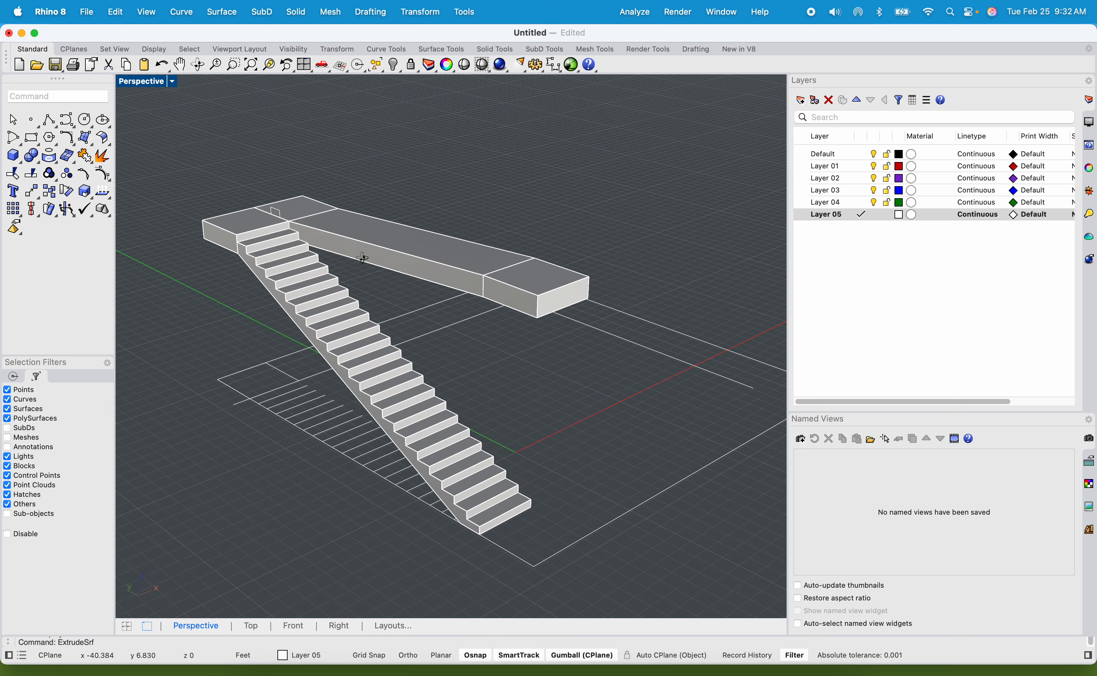
left_click(350, 323)
type("cop")
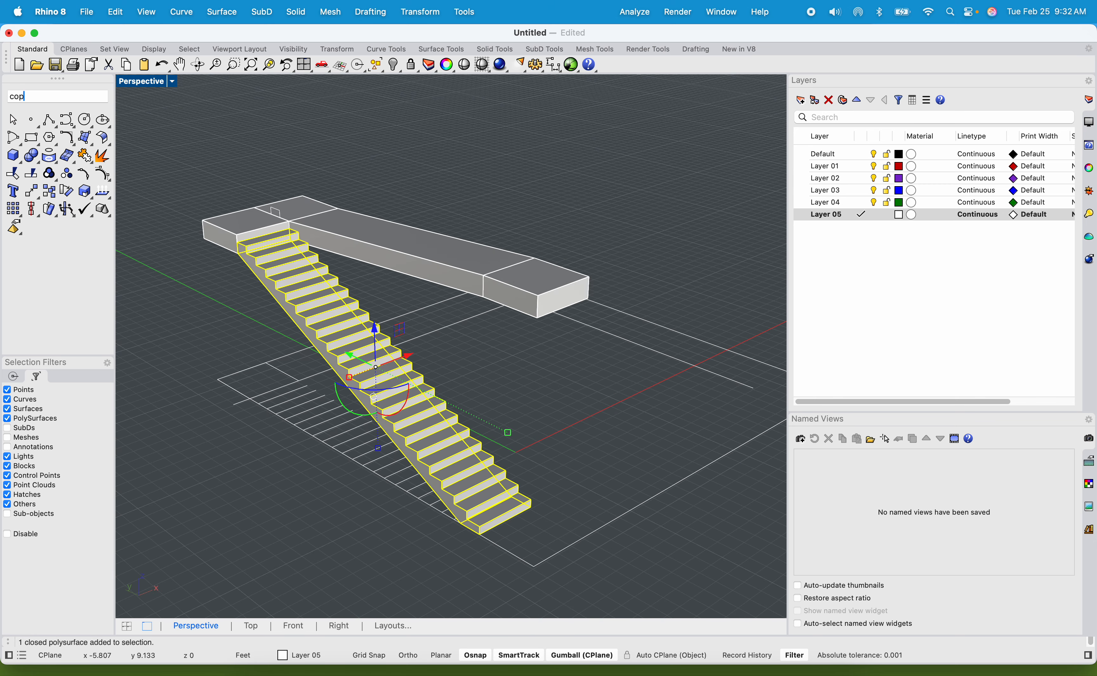
type("y")
key("Return")
scroll(448, 545, "up", 5)
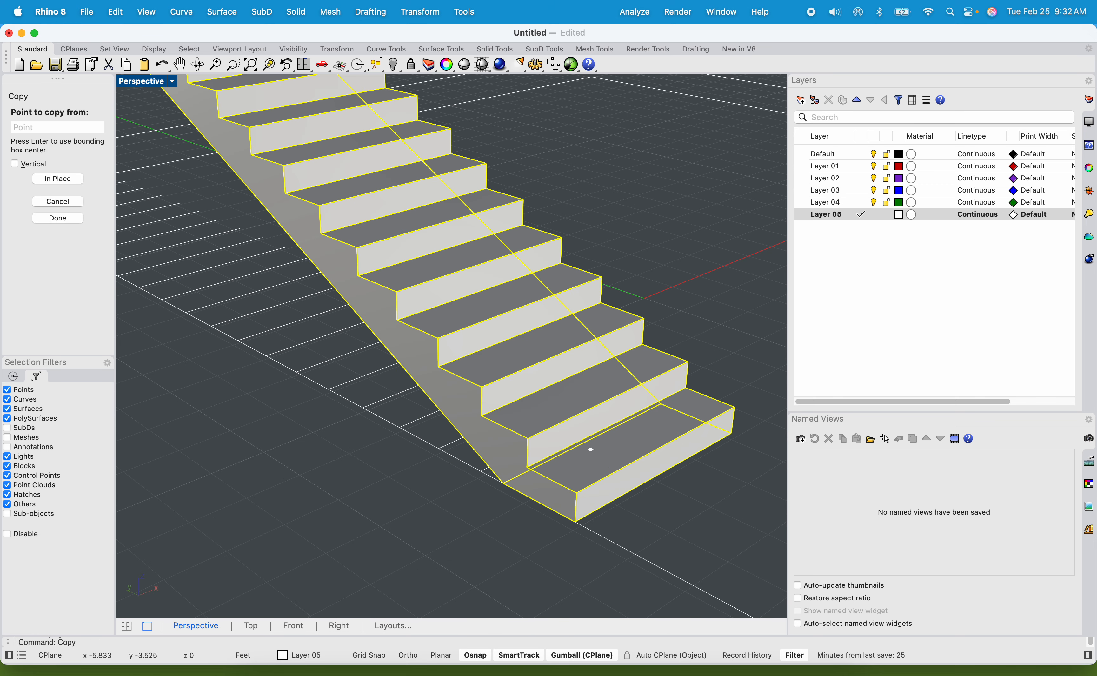
left_click(683, 387)
scroll(721, 342, "down", 5)
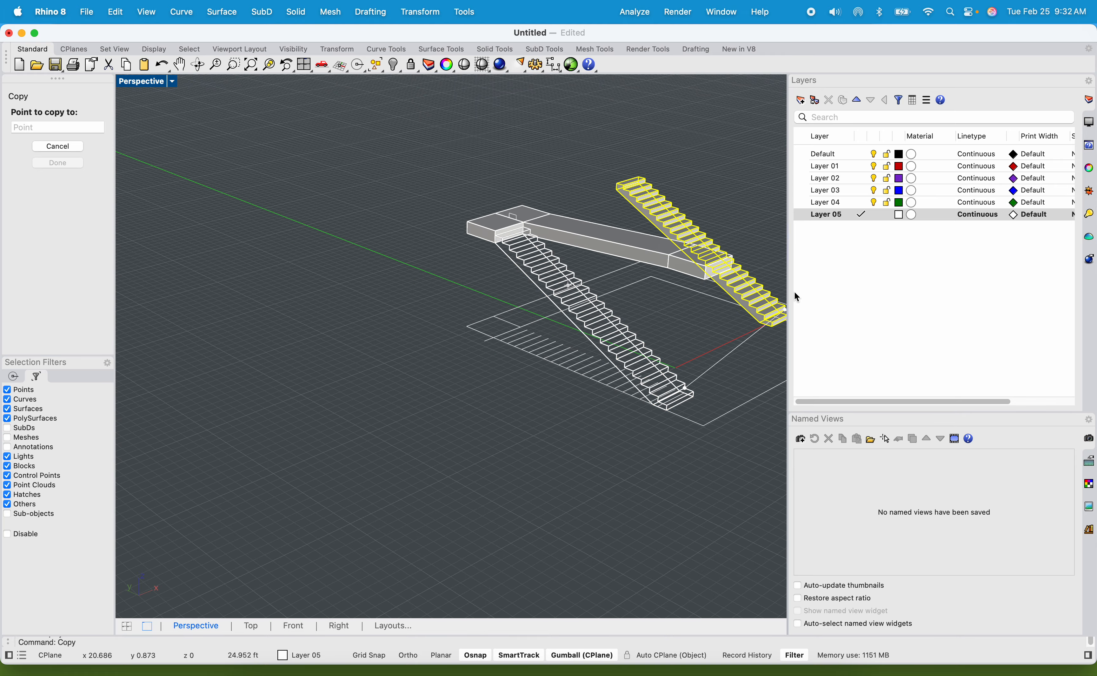
scroll(624, 339, "up", 5)
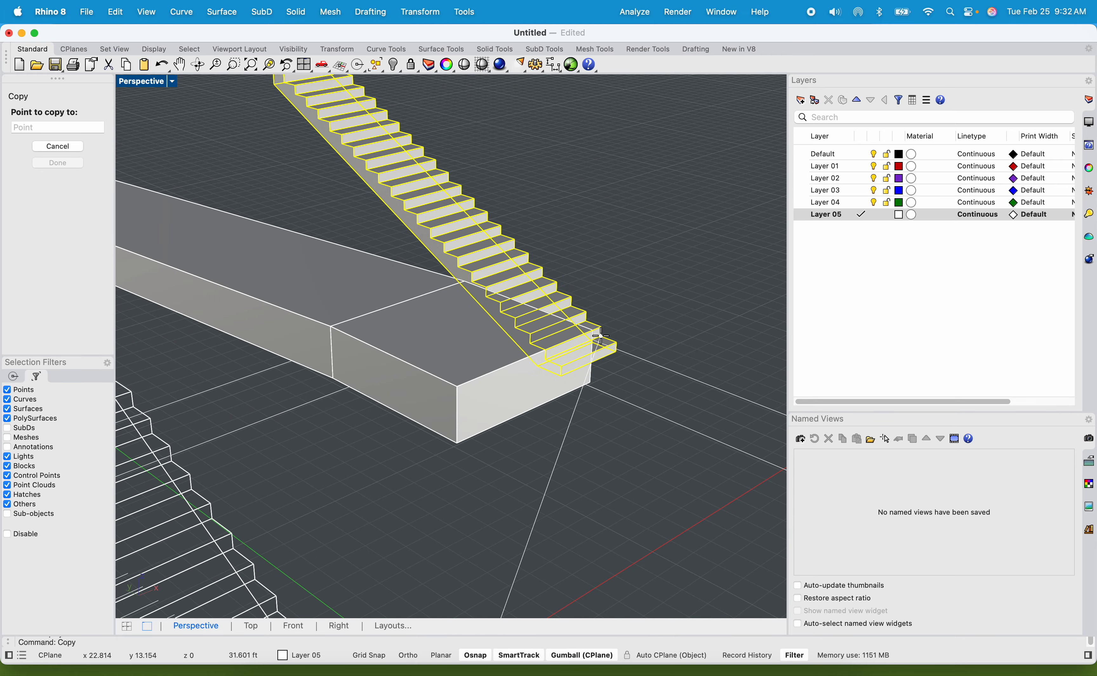
left_click(592, 333)
scroll(592, 333, "down", 5)
right_click_drag(593, 336, 539, 330)
key("Return")
Rotate the copied flight -90 degrees about the new landing block's upper outer corner so it climbs away from the walkway.
scroll(602, 346, "up", 3)
left_click(544, 324)
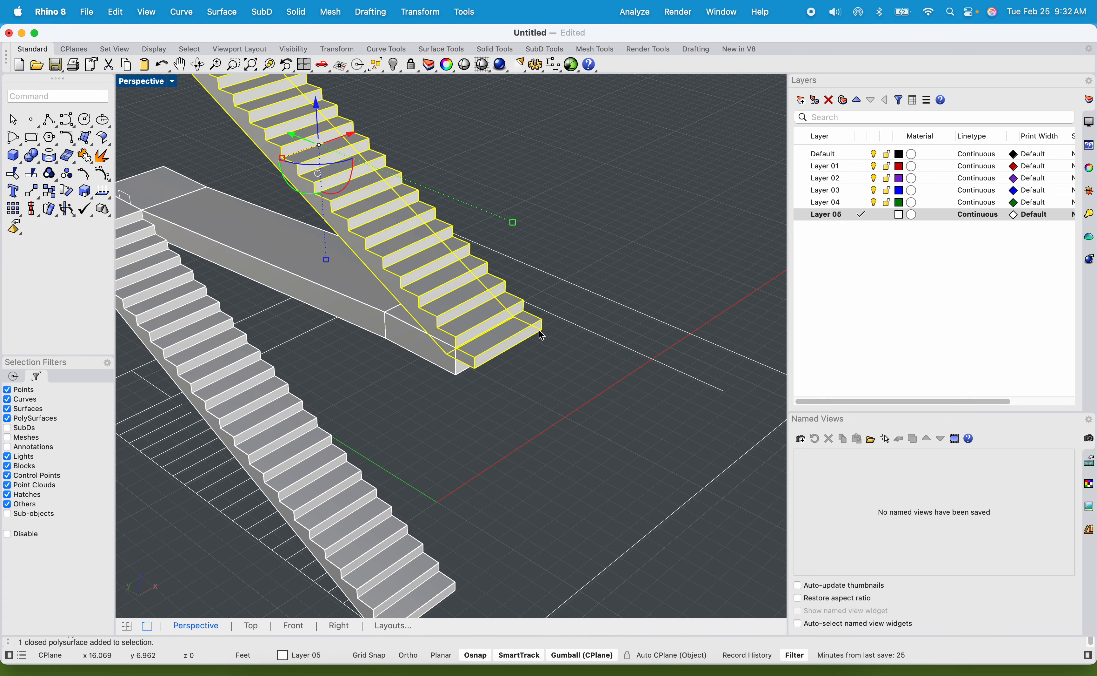
type("rotate")
key("Return")
scroll(545, 340, "up", 5)
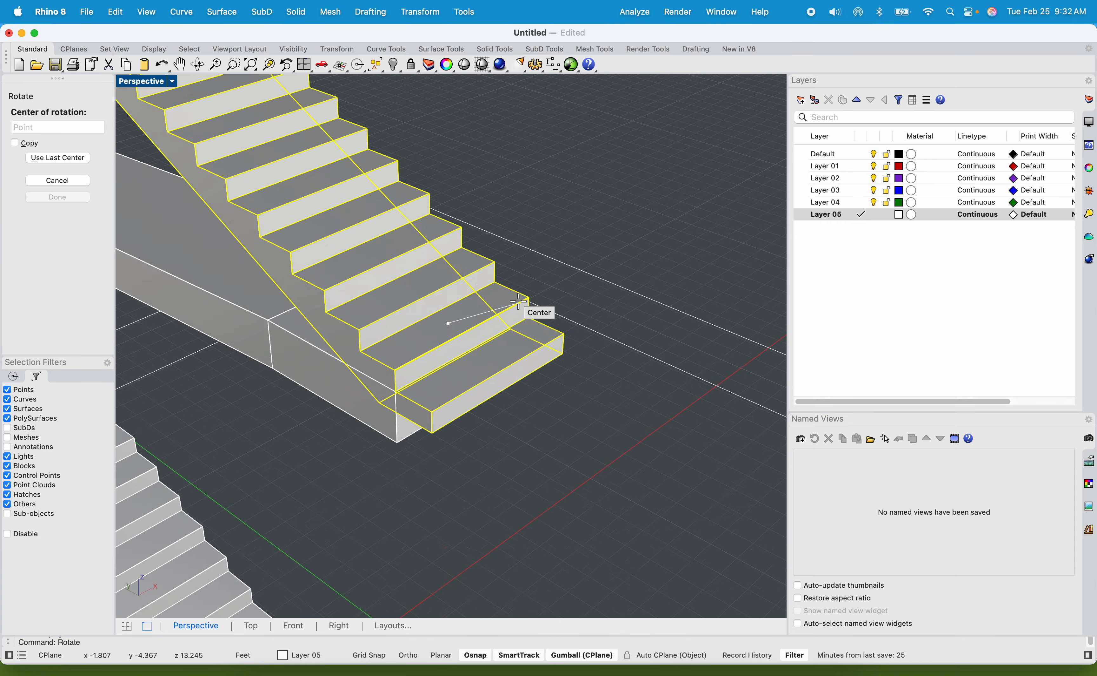
scroll(521, 341, "down", 6)
right_click_drag(521, 344, 515, 312, "shift")
scroll(312, 266, "up", 5)
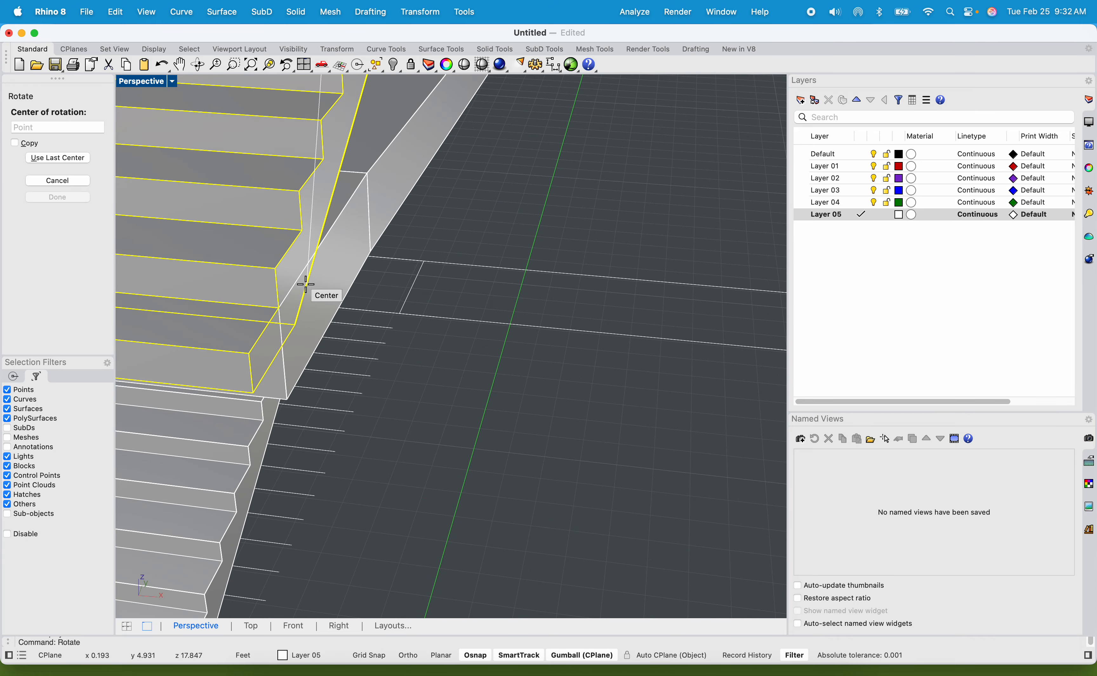
left_click(284, 306)
scroll(288, 311, "down", 5)
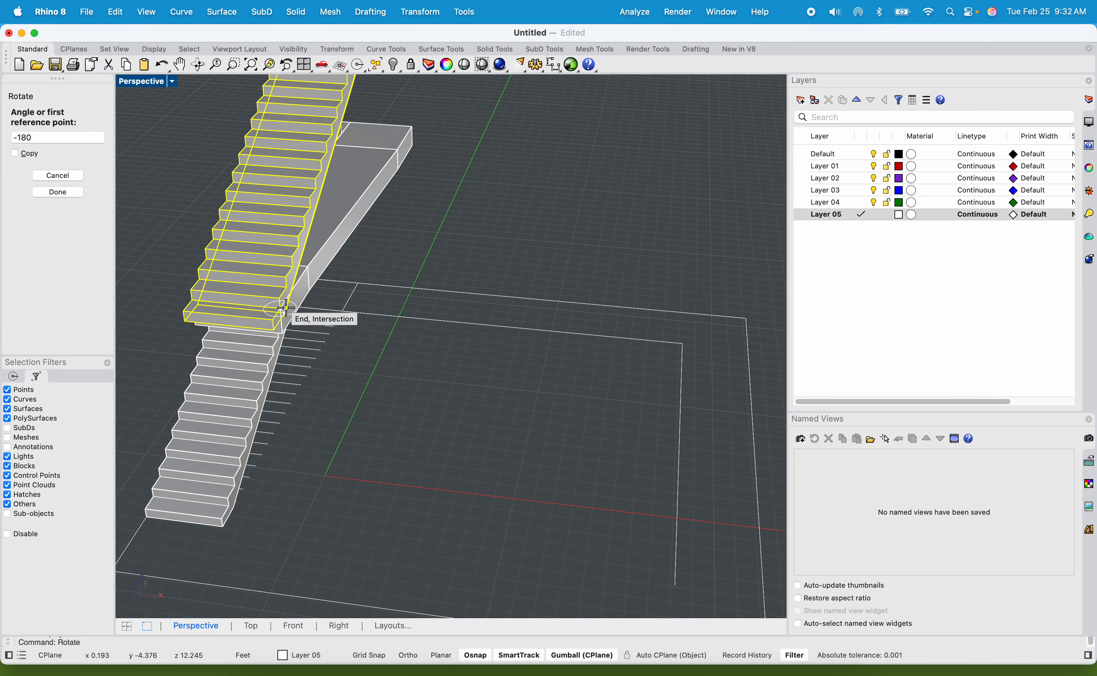
left_click(308, 265)
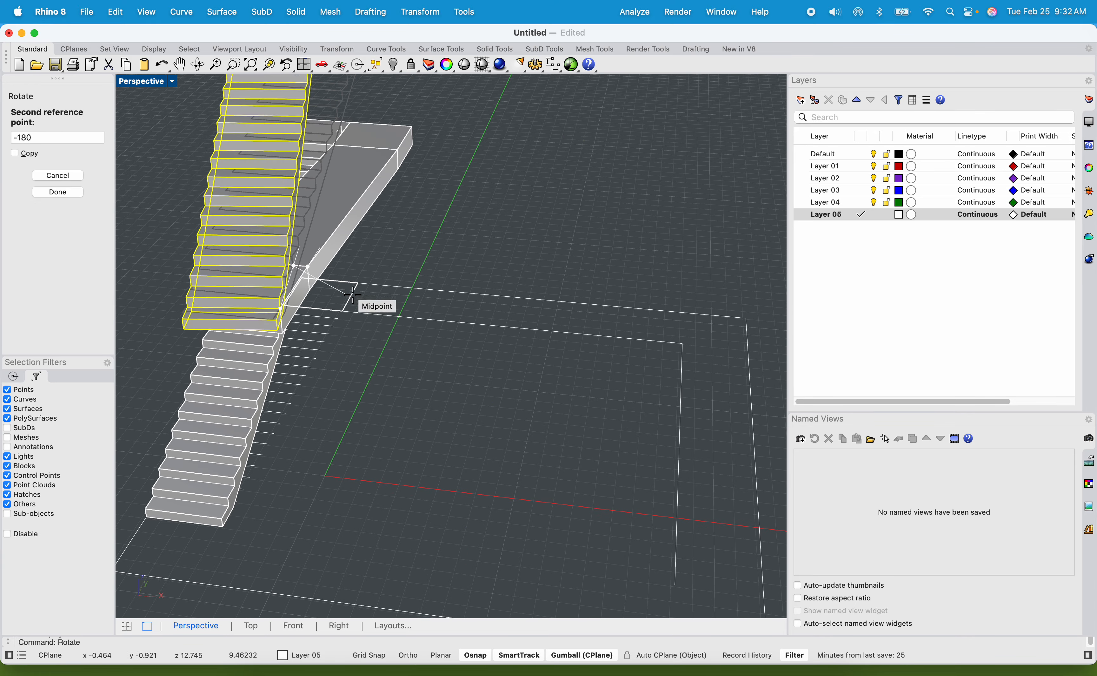
left_click(378, 325)
right_click_drag(378, 326, 456, 338)
left_click(437, 214)
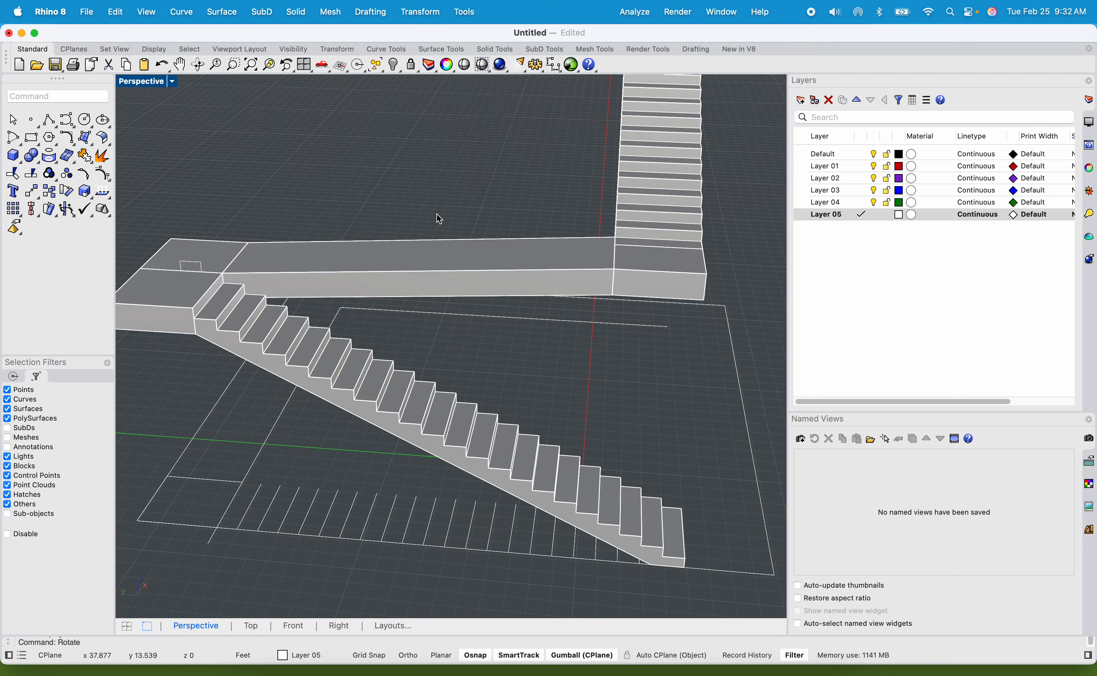
Cut through the rotated flight with WireCut, using the short inner guide line on the ground plan as the cutter.
scroll(438, 215, "down", 5)
right_click_drag(461, 210, 521, 442)
scroll(526, 445, "up", 5)
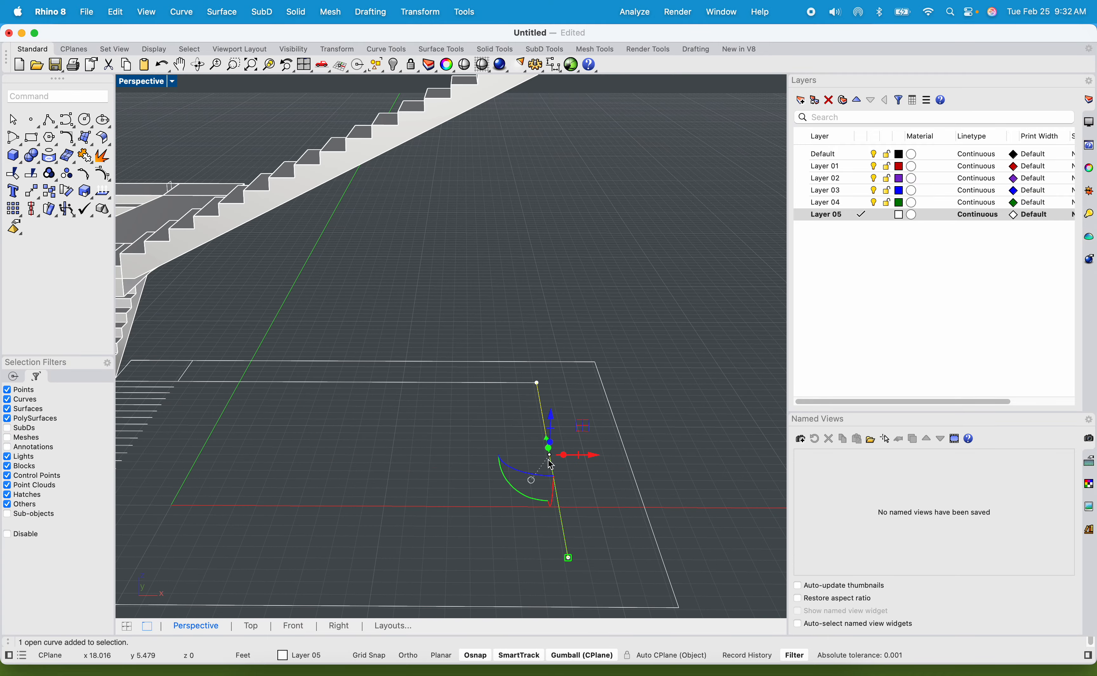
type("Wirecu")
key("Return")
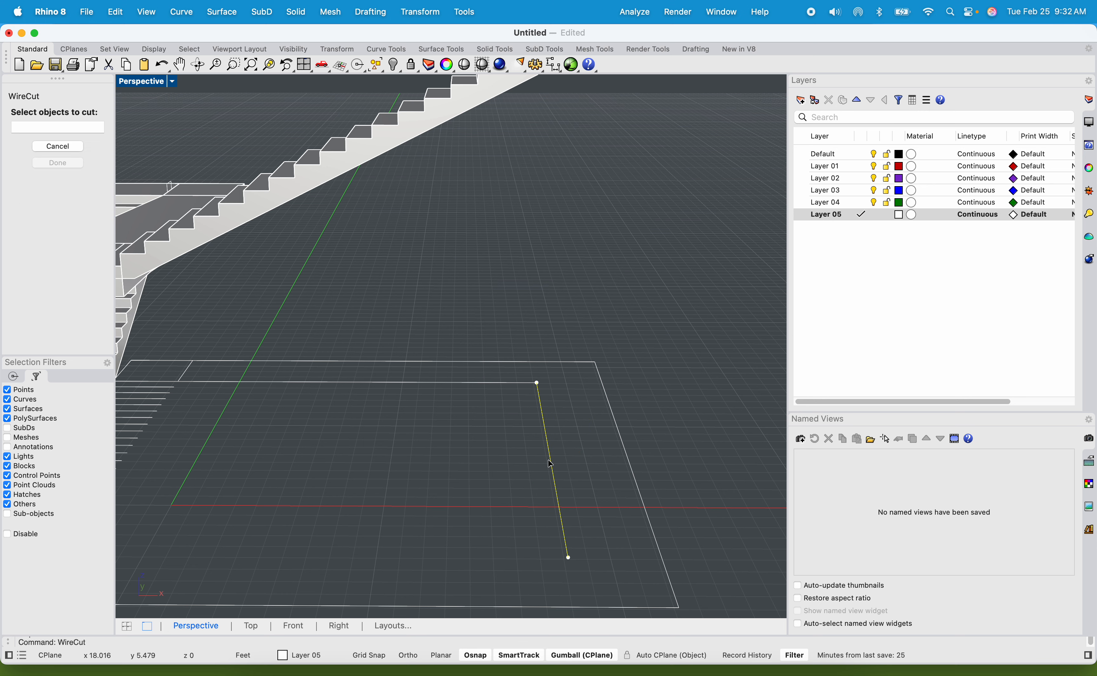
scroll(574, 457, "down", 5)
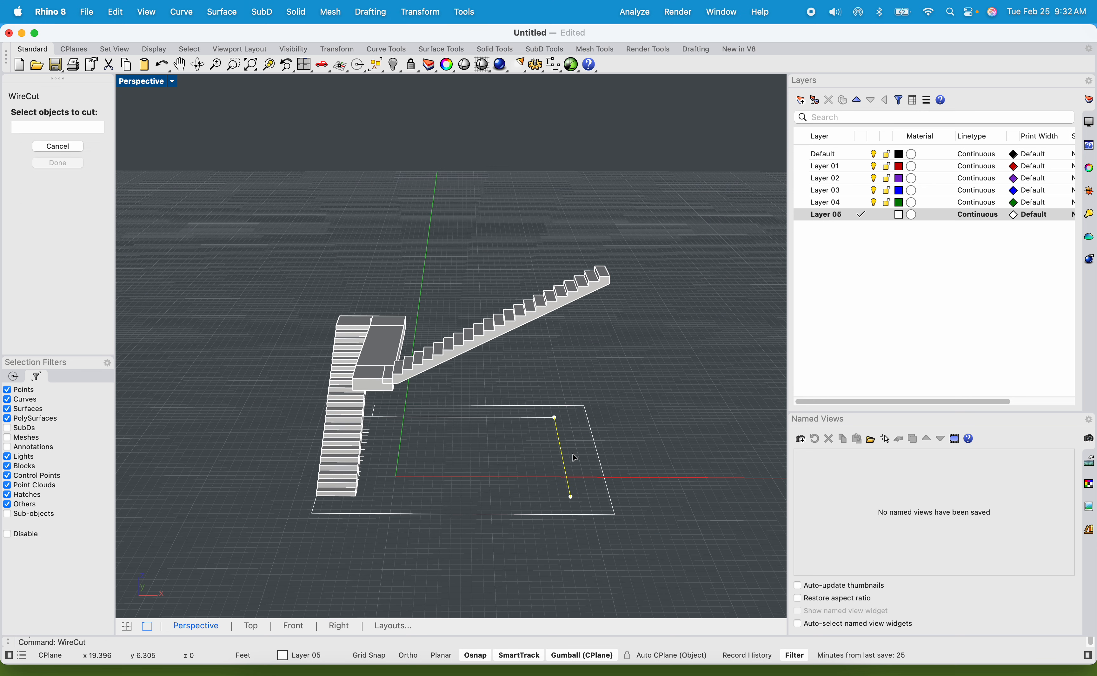
left_click(521, 321)
key("Return")
left_click(590, 212)
left_click(677, 220)
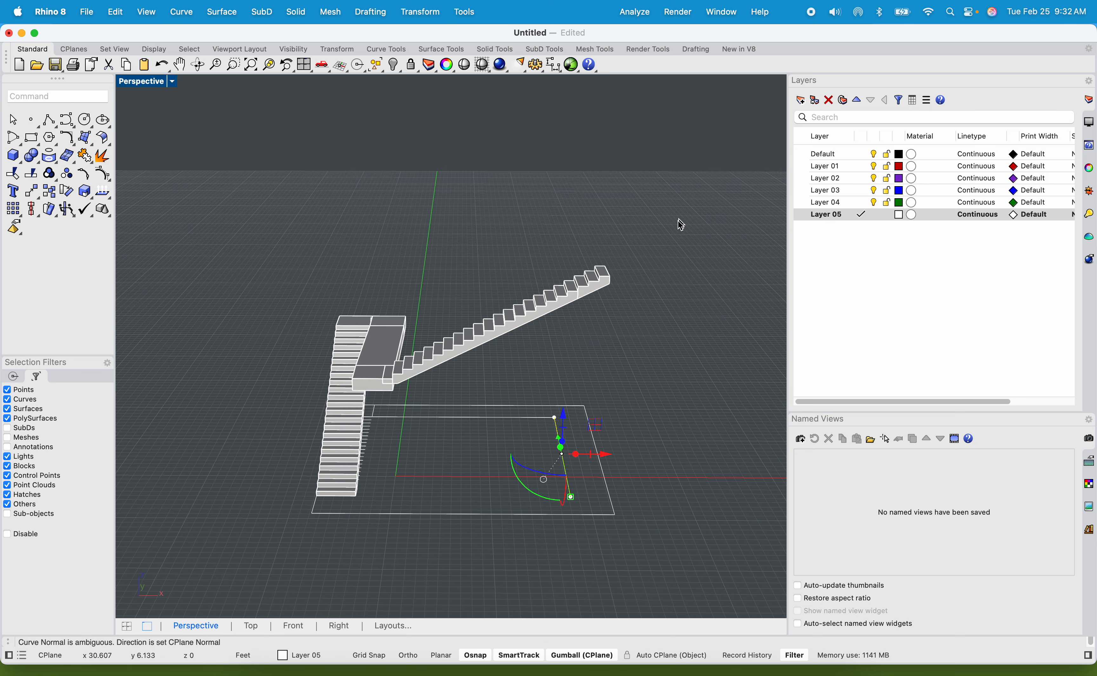
Delete the cut-off end piece at the top of the rotated flight.
scroll(626, 282, "up", 5)
left_click(546, 265)
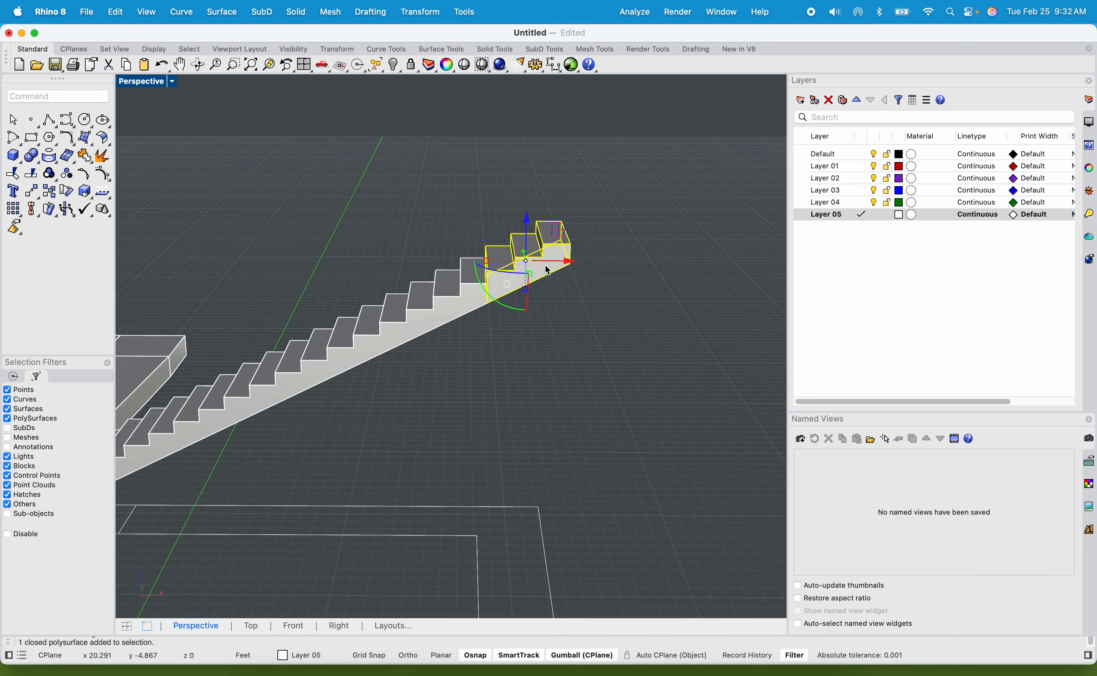
scroll(547, 269, "down", 3)
Copy the landing block at the walkway's end from its upper front corner to the top corner of the trimmed flight's cut end.
right_click_drag(519, 291, 567, 319)
scroll(354, 347, "up", 5)
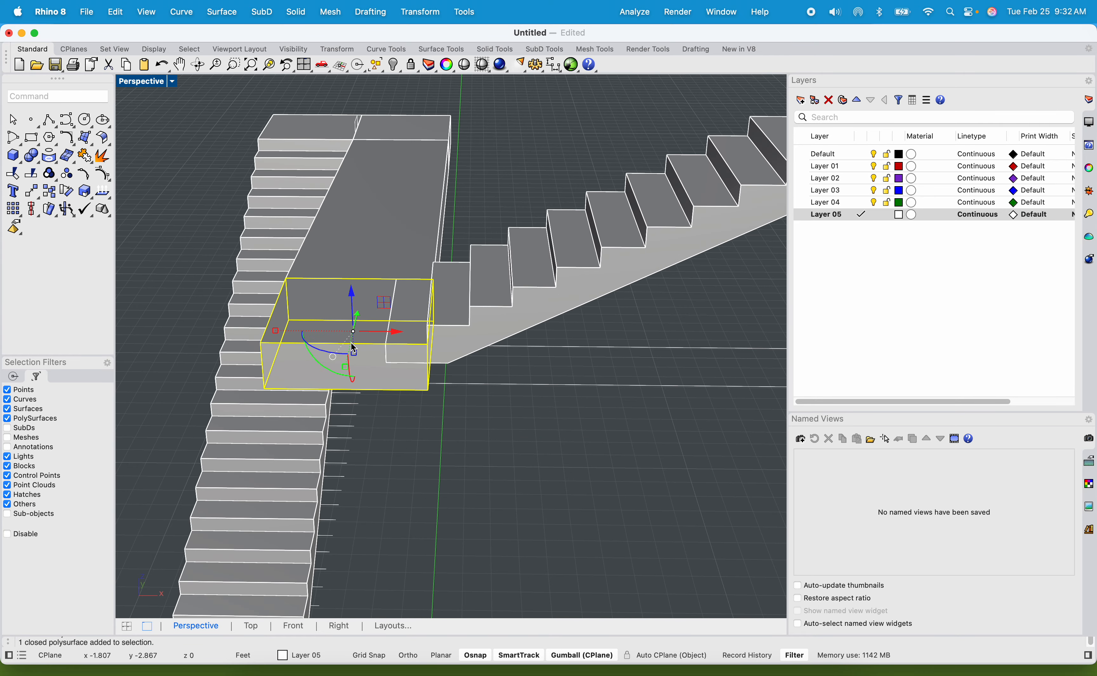
type("opy")
key("Return")
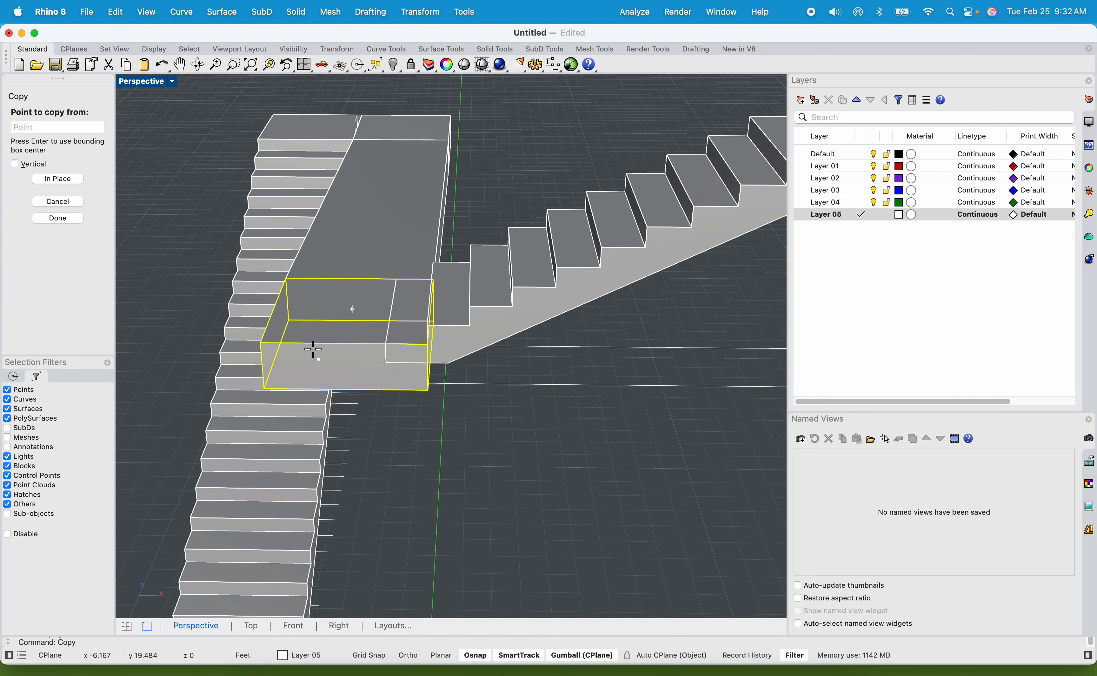
left_click(262, 342)
scroll(316, 311, "down", 5)
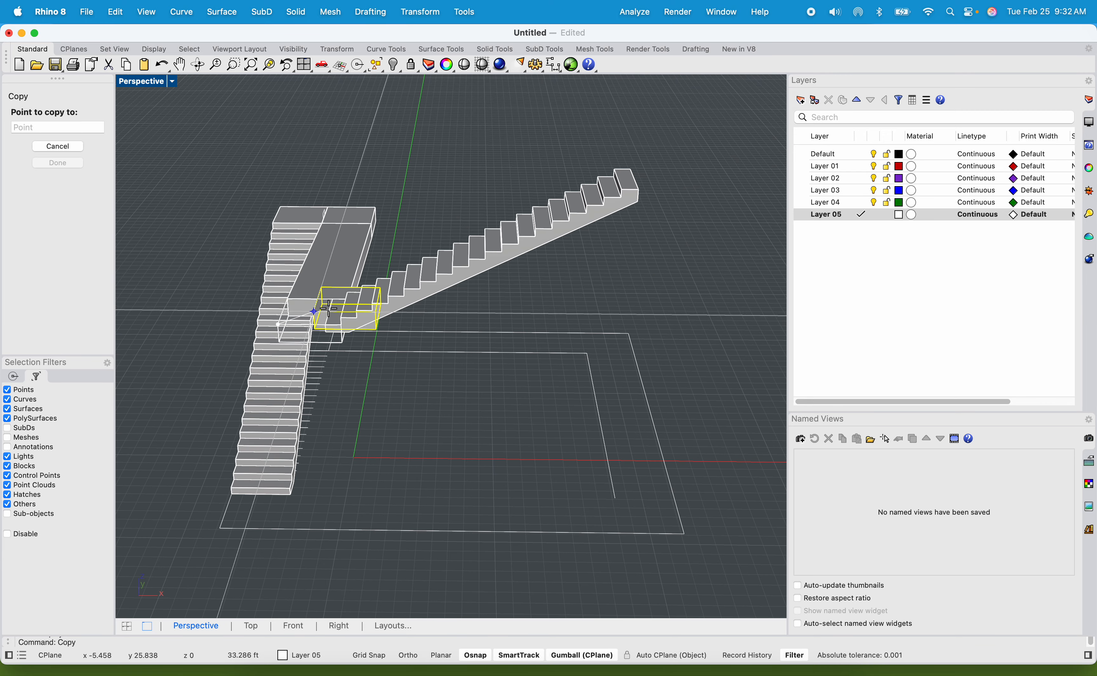
scroll(648, 151, "up", 5)
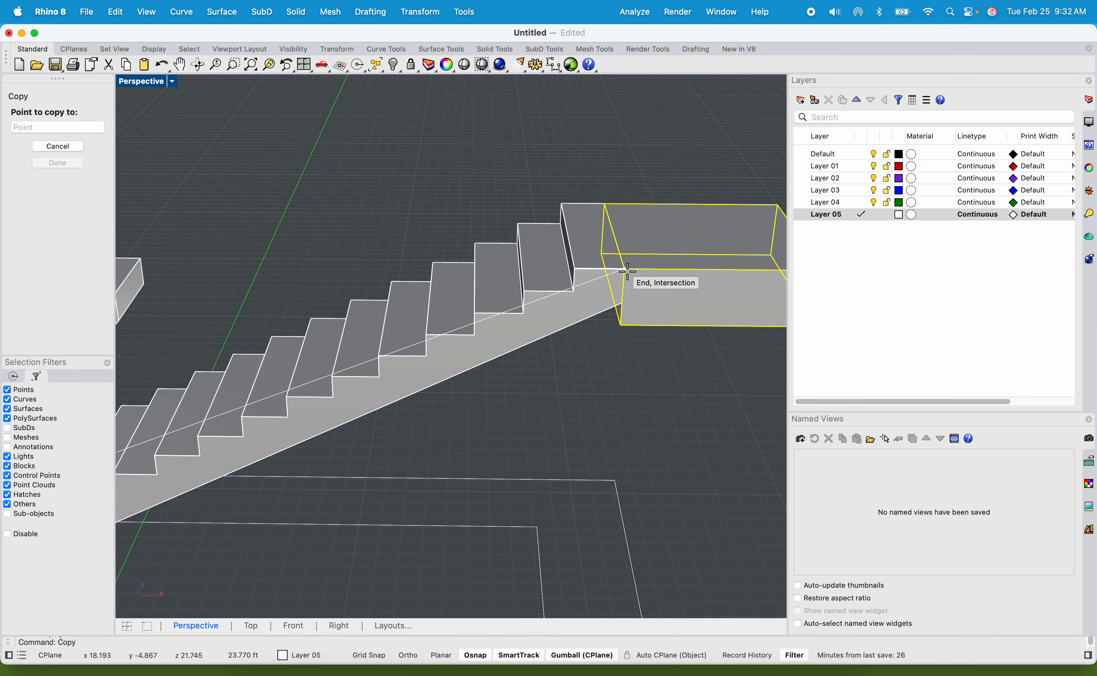
left_click(579, 268)
scroll(527, 156, "down", 5)
key("Return")
scroll(535, 185, "down", 3)
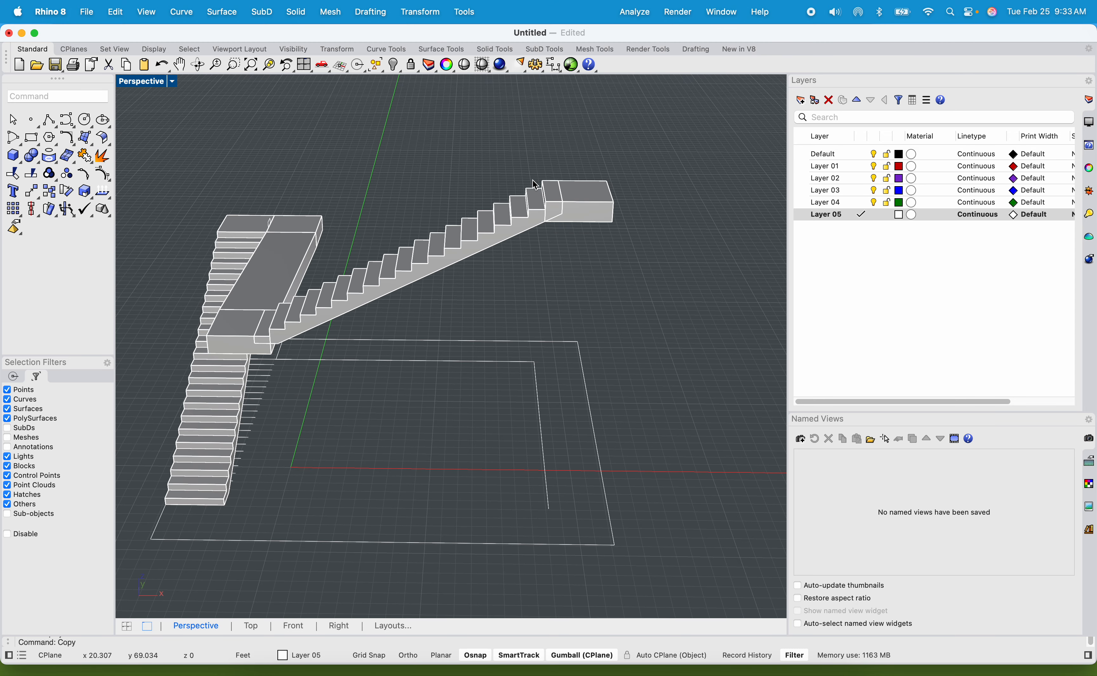
Merge the upper flight and the landing block at its top into one solid with BooleanUnion.
left_click_drag(579, 246, 519, 180)
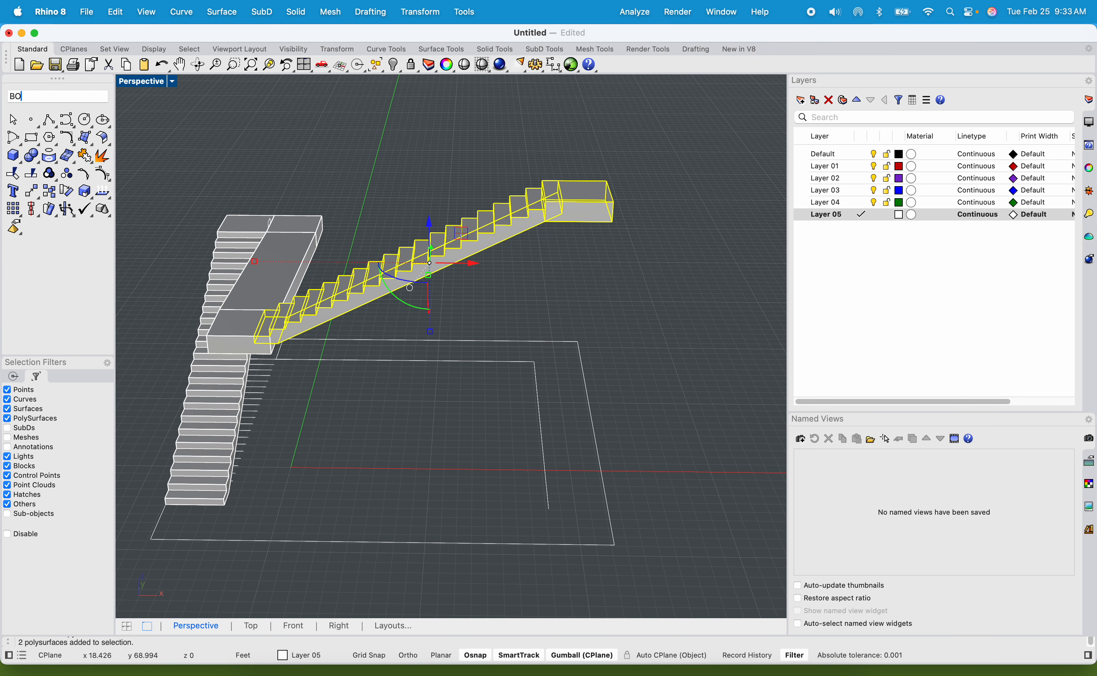
key("Down")
key("Up")
key("Return")
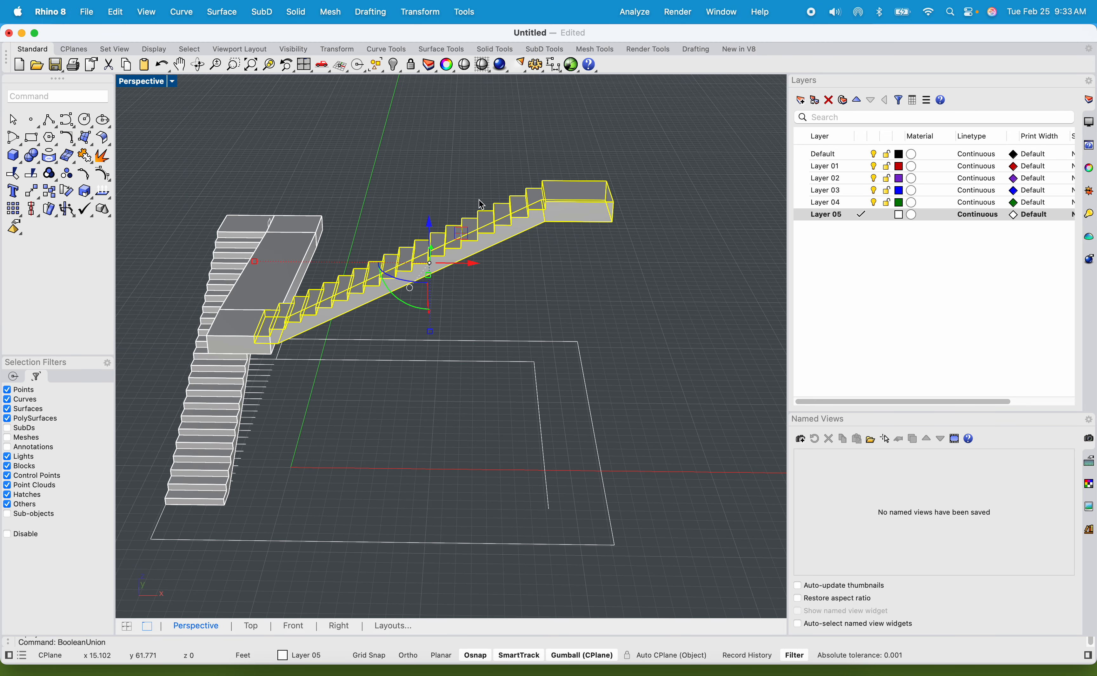
Merge the landing block at the foot of the upper flight with the upper flight using BooleanUnion.
scroll(603, 223, "up", 10)
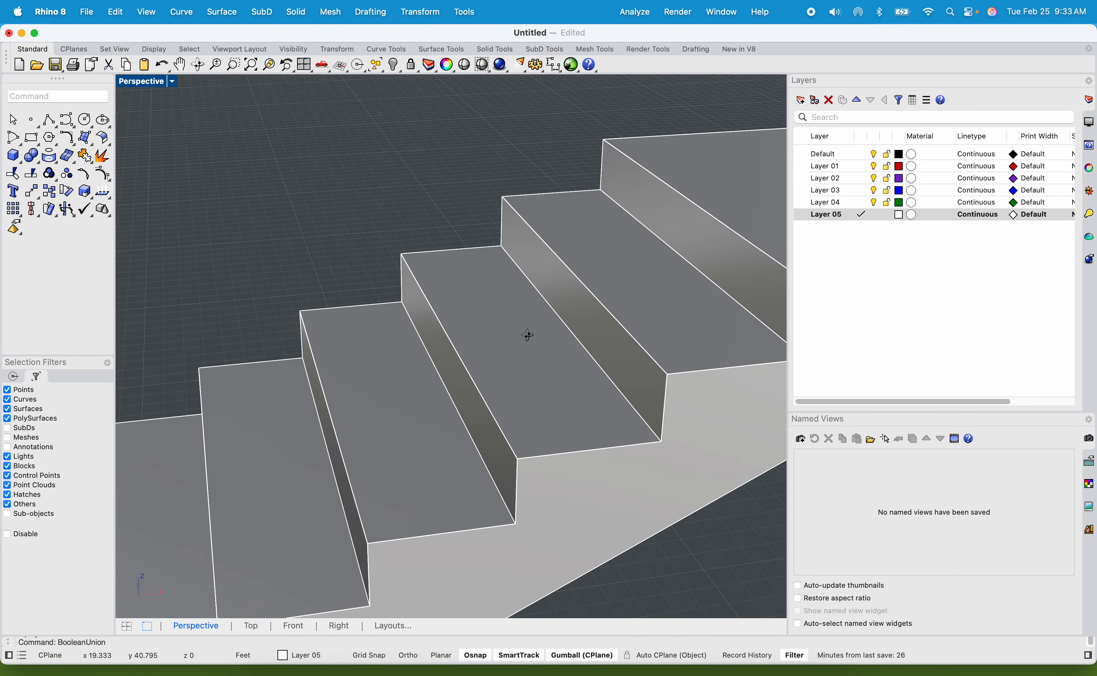
right_click_drag(528, 335, 501, 330)
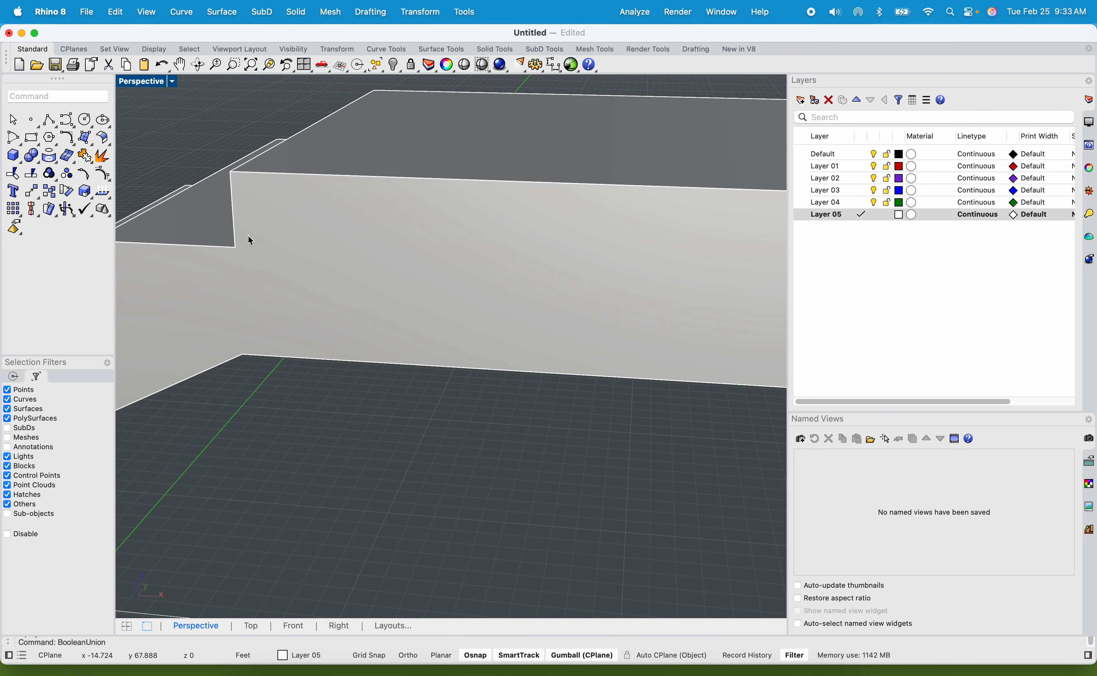
scroll(248, 236, "down", 10)
right_click_drag(248, 288, 509, 270, "shift")
right_click_drag(202, 353, 330, 310, "shift")
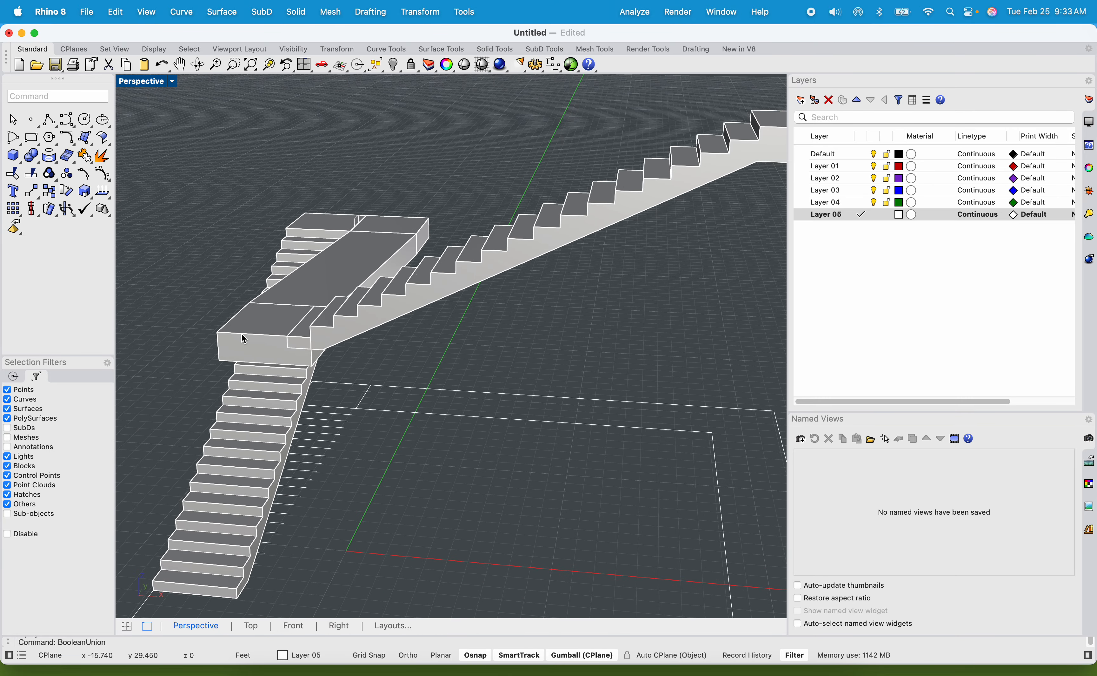
left_click(394, 300, "shift")
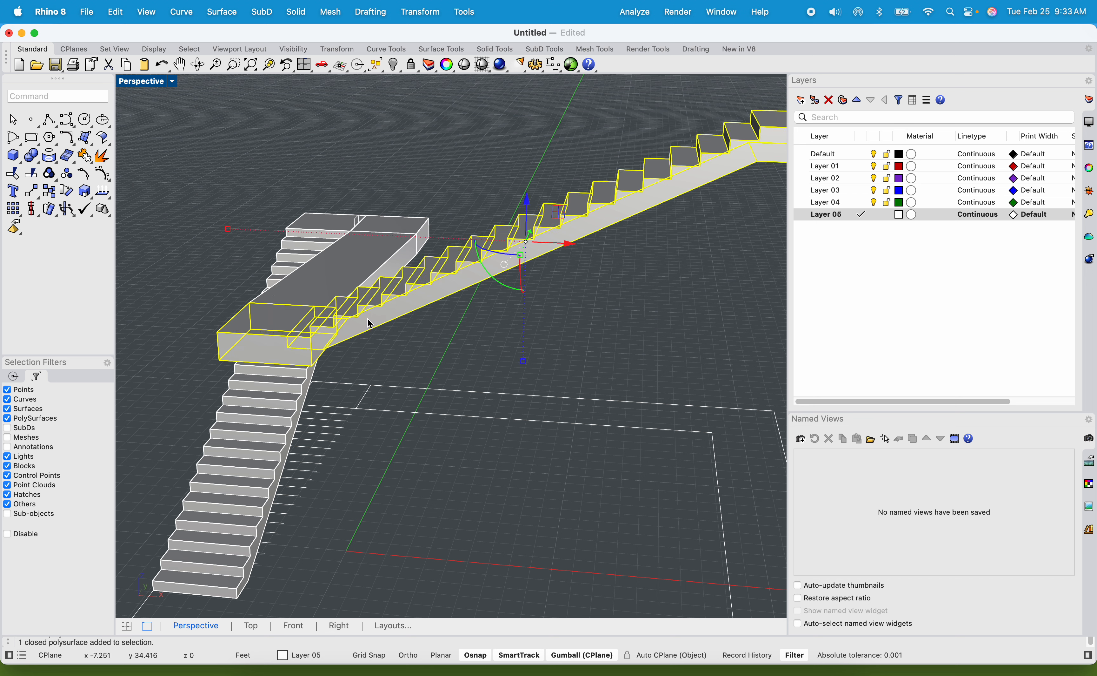
key("Return")
Try to merge the sloped walkway and its landing with the upper flight using BooleanUnion, and undo the merge.
left_click(324, 278, "shift")
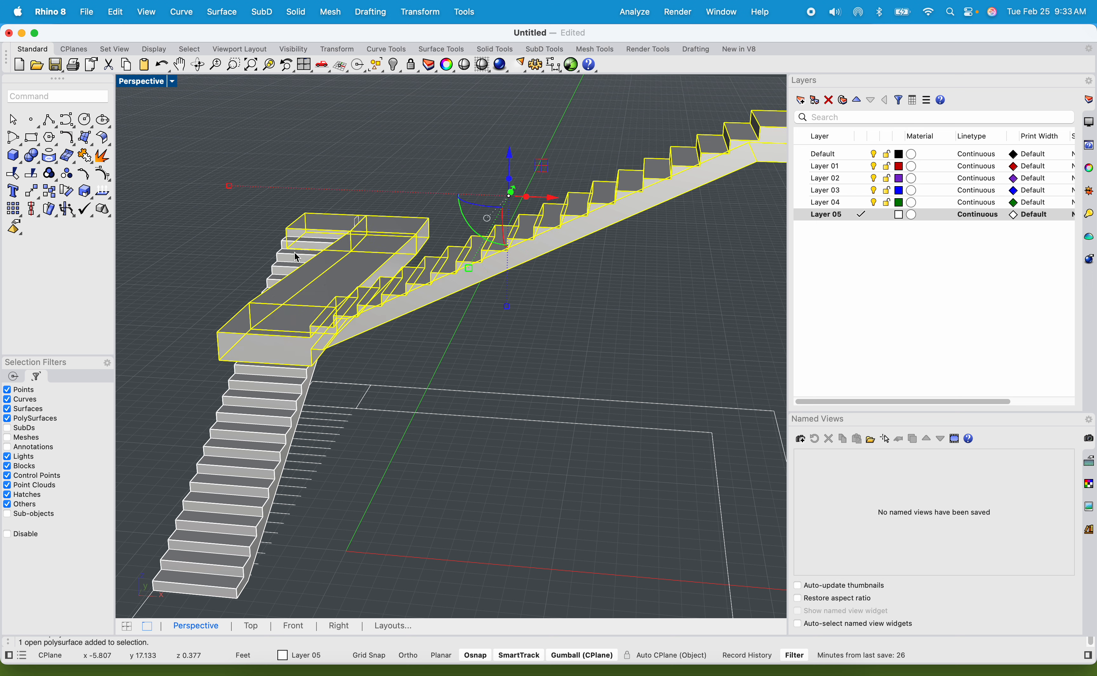
key("Return")
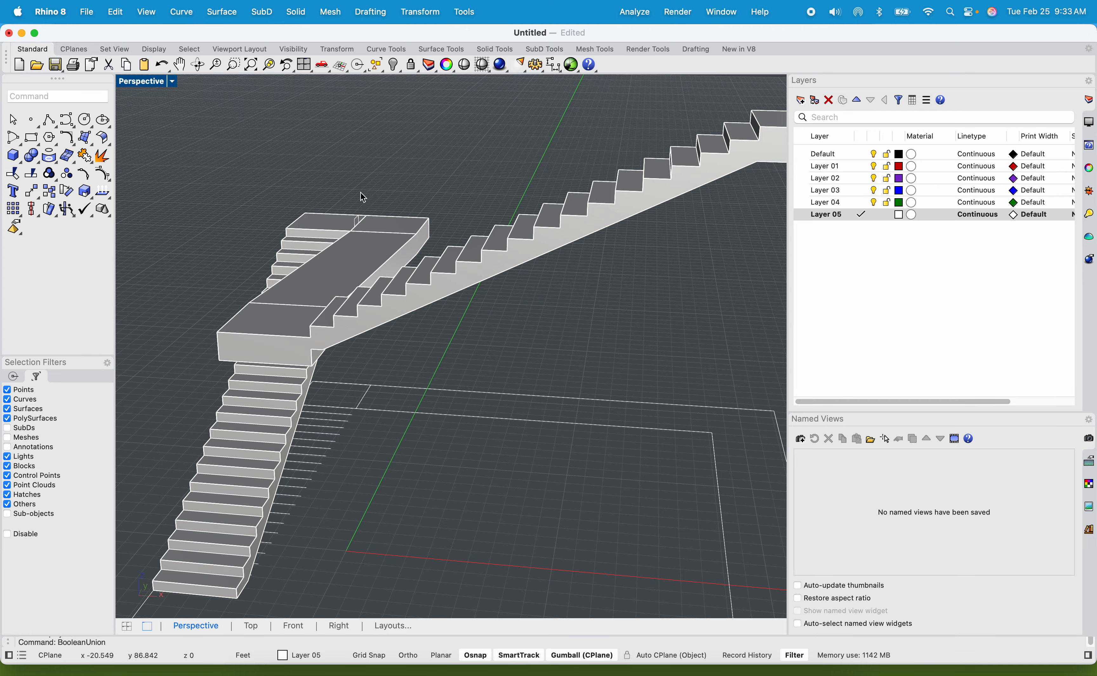
left_click(356, 256)
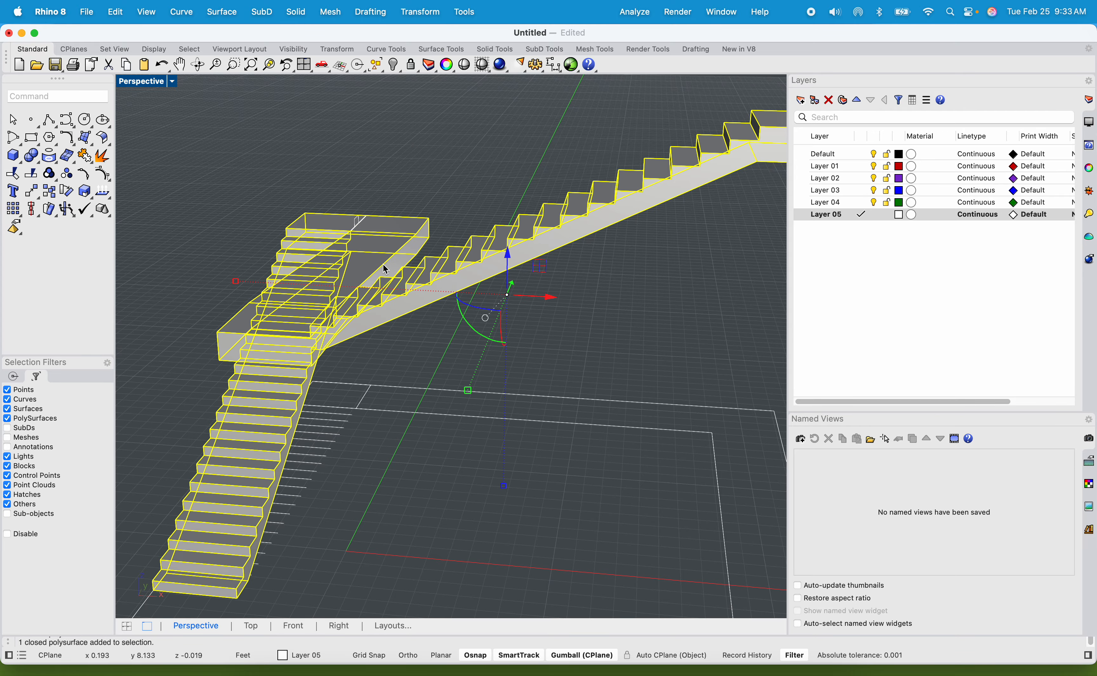
right_click_drag(386, 268, 389, 344)
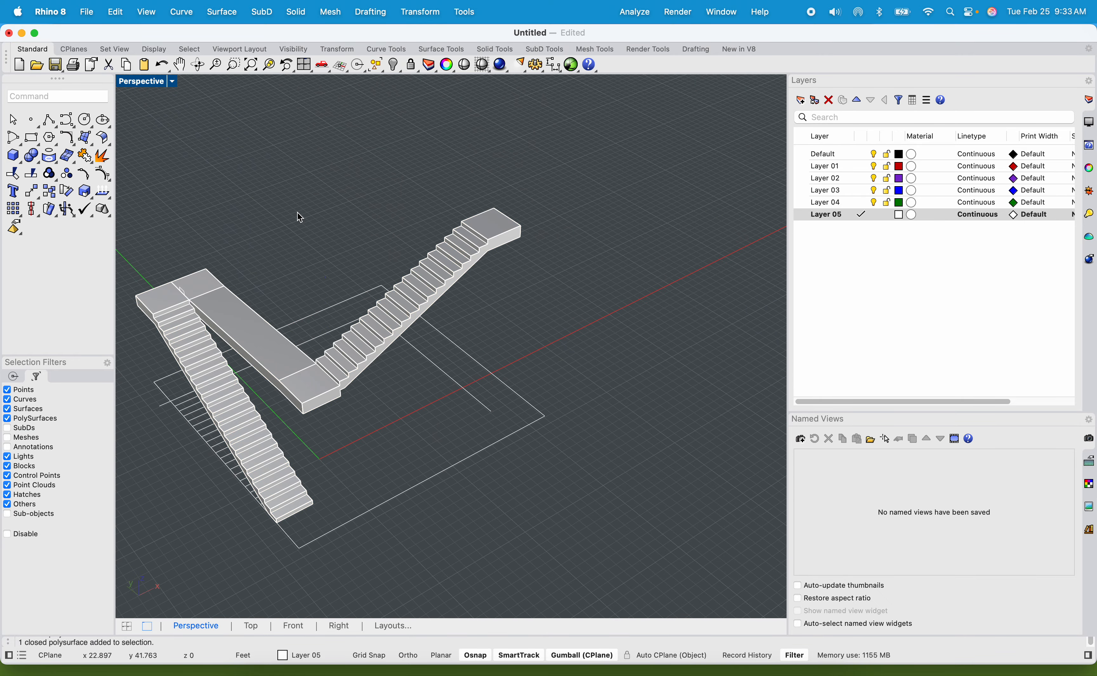
key("super+z")
left_click(229, 310)
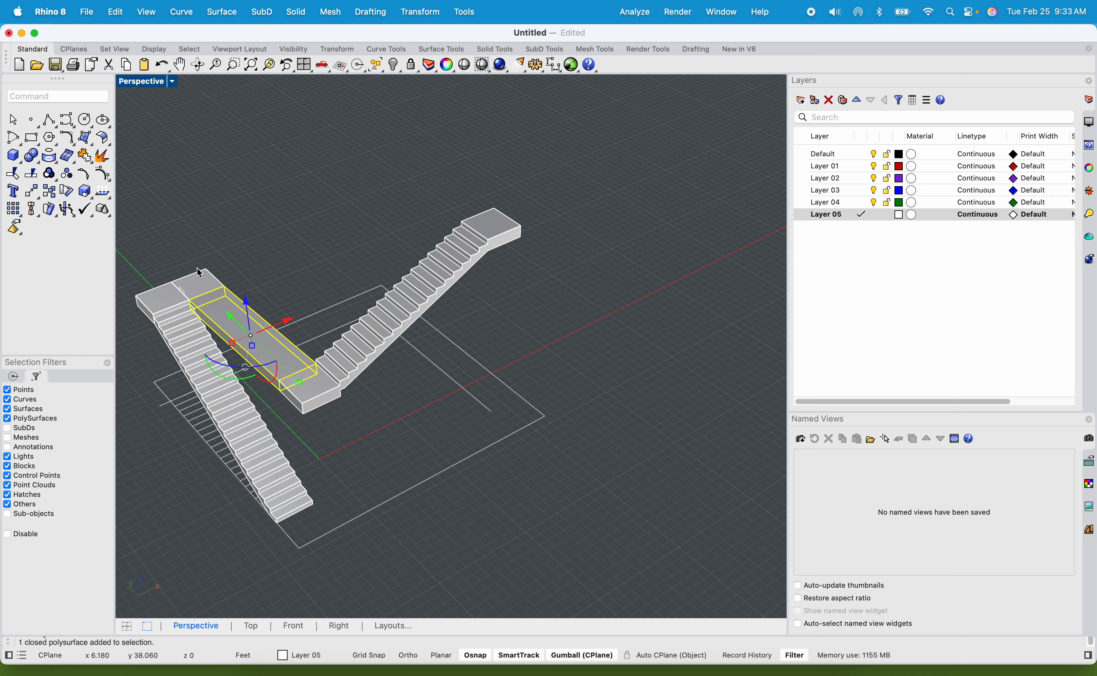
Copy the lower flight from the back corner of its bottom step to the far top corner of the upper flight's landing.
left_click(457, 229)
scroll(457, 230, "up", 7)
scroll(441, 282, "down", 5)
right_click_drag(415, 337, 434, 336, "shift")
scroll(393, 365, "up", 5)
right_click_drag(276, 367, 480, 321, "shift")
left_click(285, 433)
scroll(306, 425, "down", 7)
right_click_drag(338, 433, 337, 391, "shift")
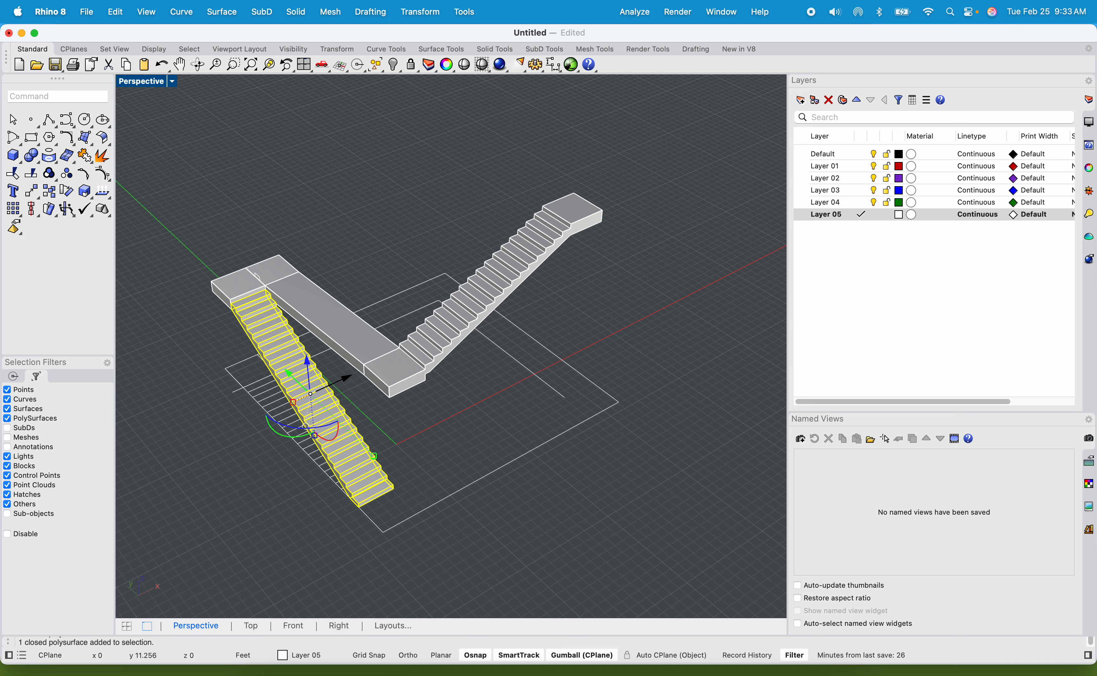
type("COP")
key("Return")
scroll(336, 496, "up", 10)
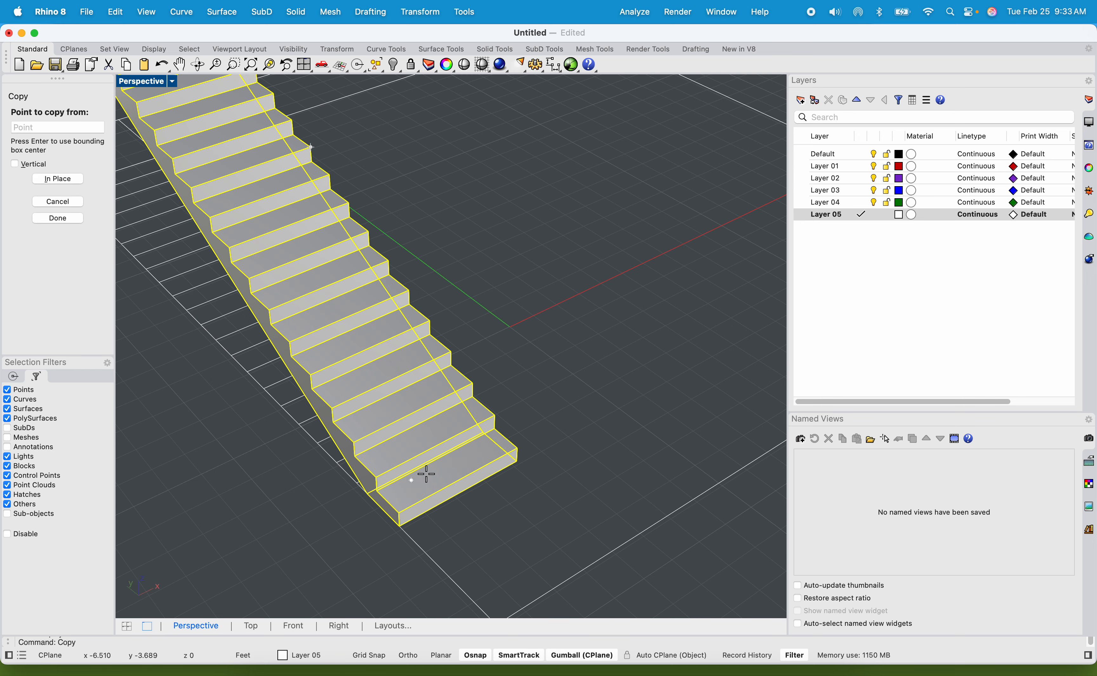
left_click(419, 393)
scroll(420, 393, "down", 10)
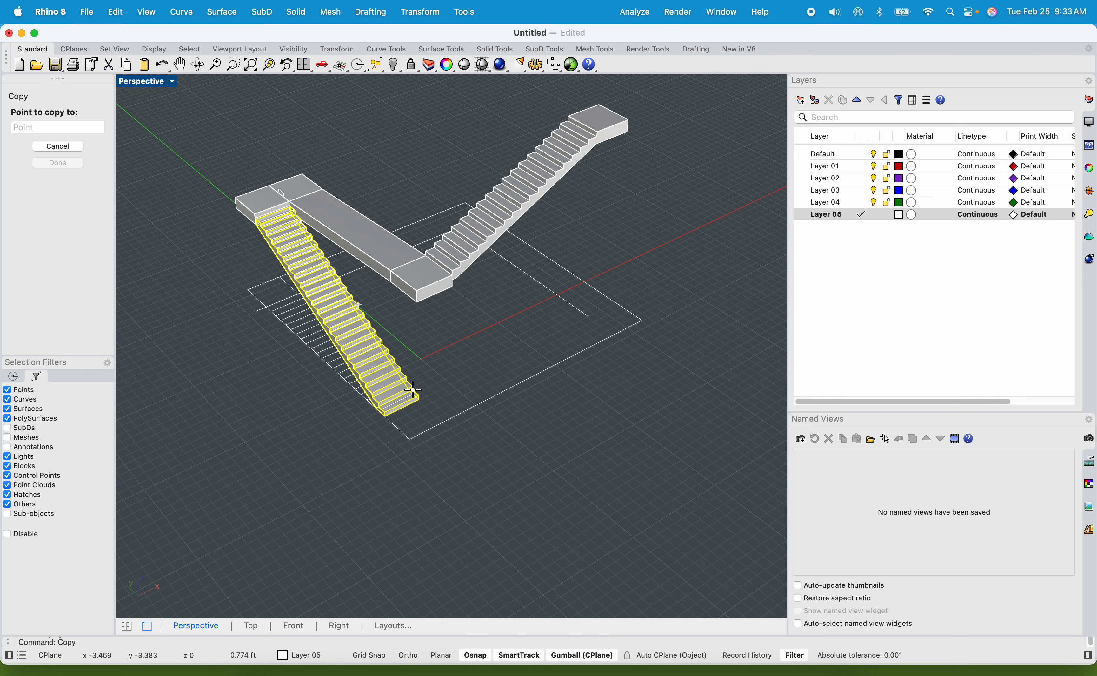
scroll(541, 210, "up", 8)
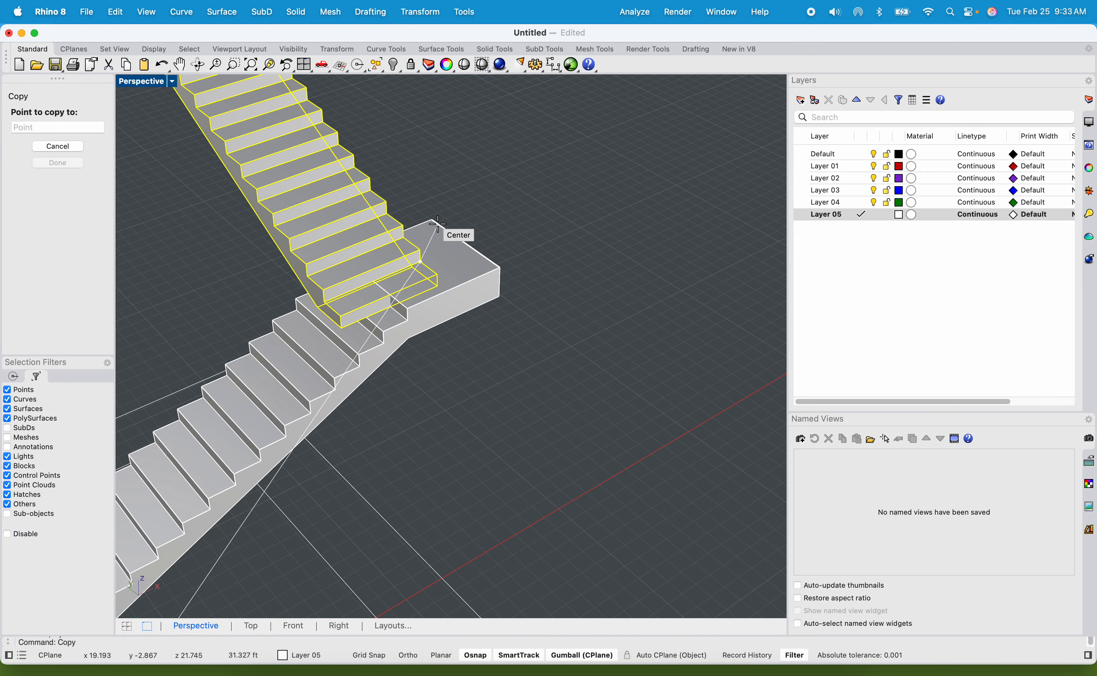
left_click(429, 219)
scroll(430, 220, "down", 7)
key("Return")
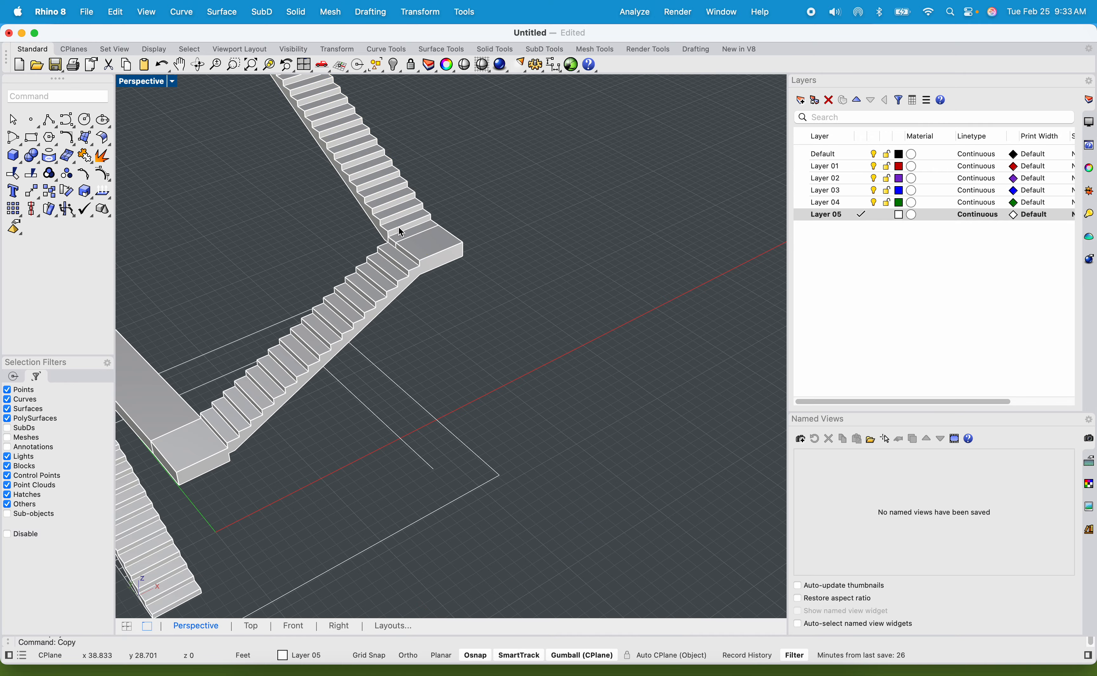
Extrude the end face at the top of the copied flight 4 ft as a solid landing with ExtrudeSrf.
right_click_drag(399, 226, 374, 247)
scroll(461, 265, "up", 5)
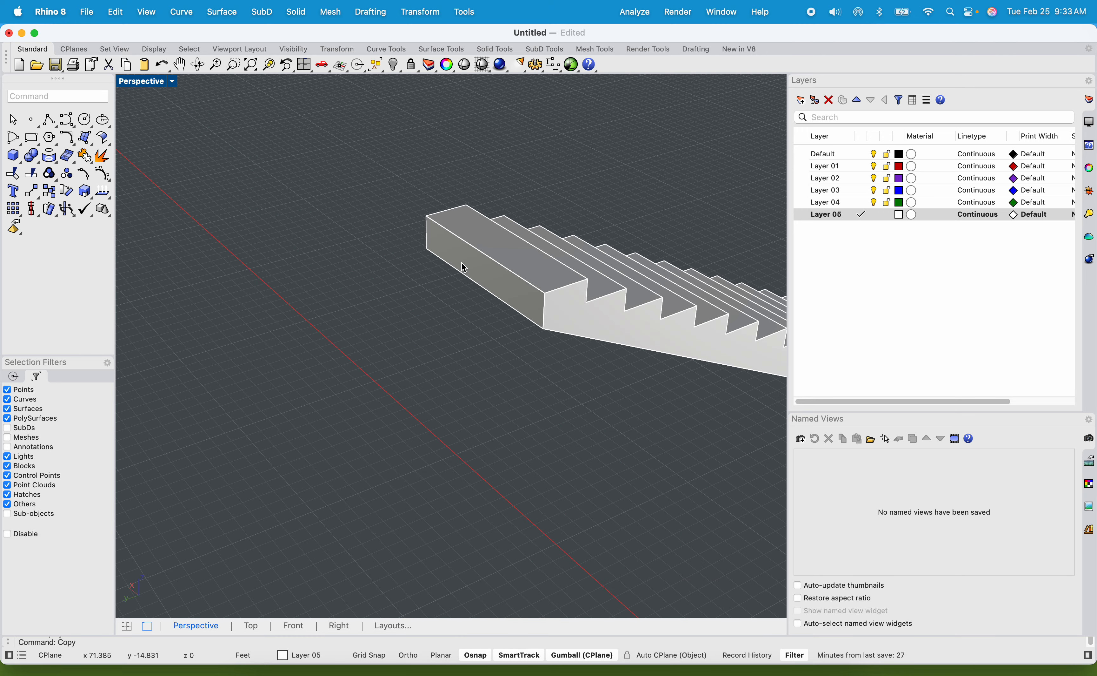
left_click(464, 267)
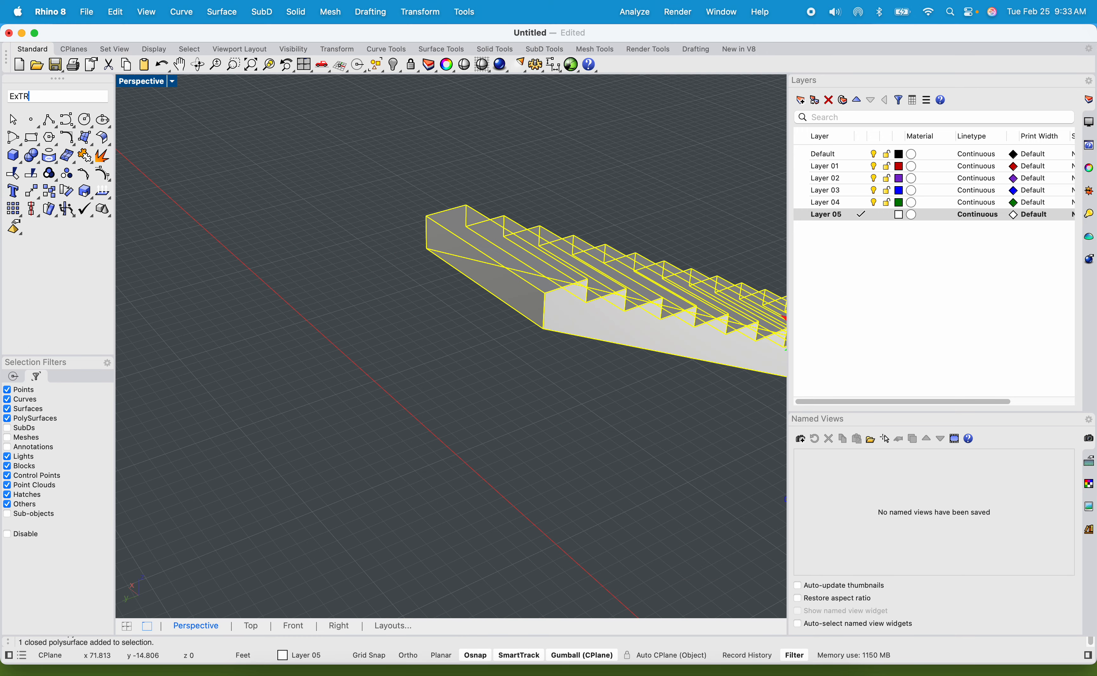
key("Up")
key("Up")
key("Up")
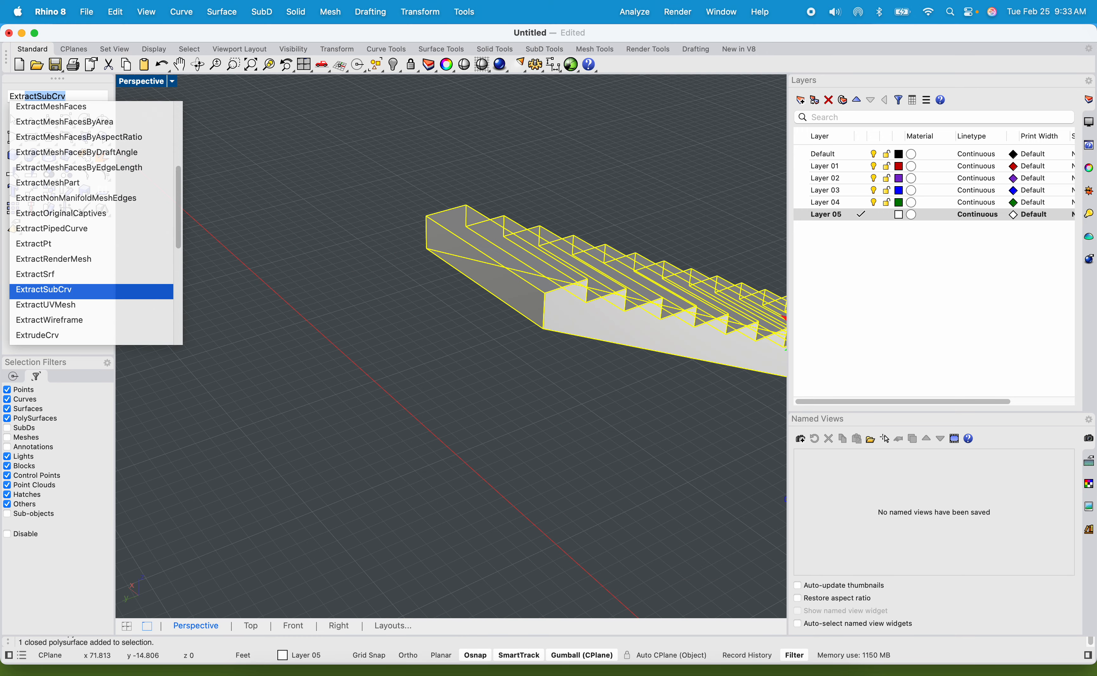
key("Up")
key("Up")
key("Down")
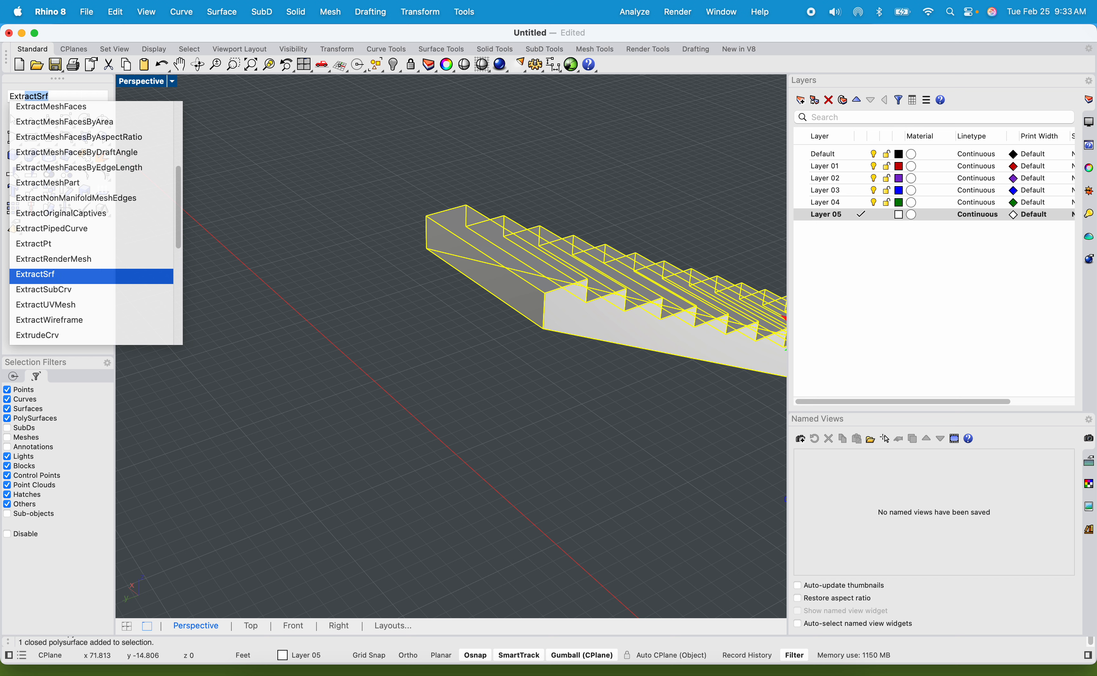
key("Down")
key("Down")
key("Down")
key("Down")
key("Down")
key("Down")
key("Down")
key("Down")
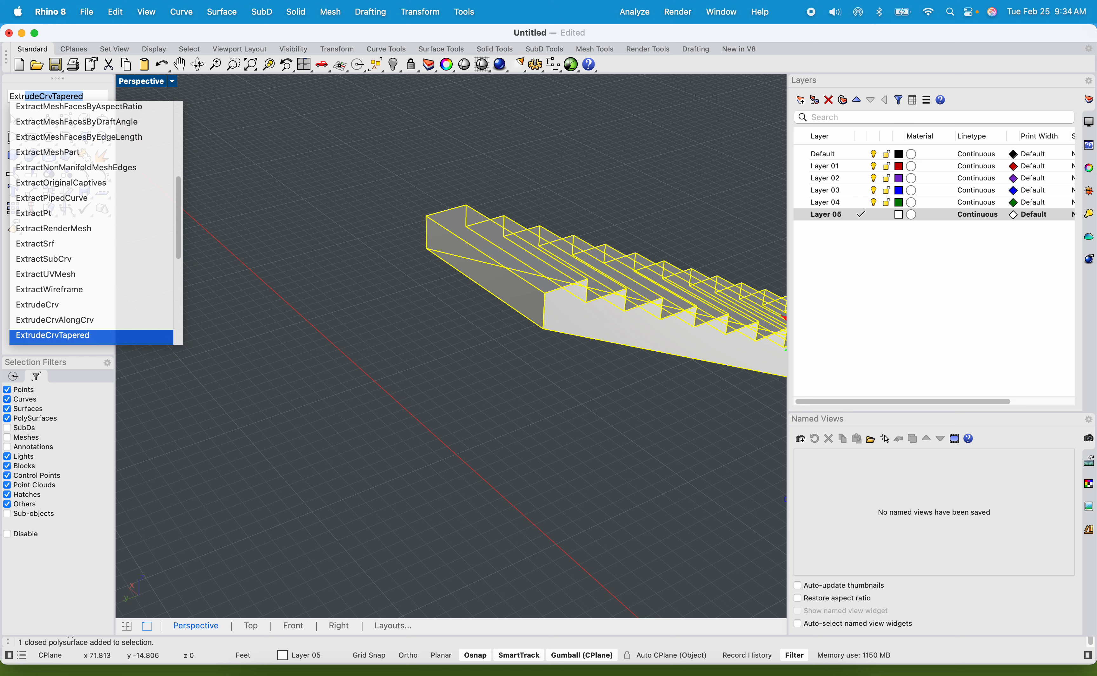
key("Down")
key("Return")
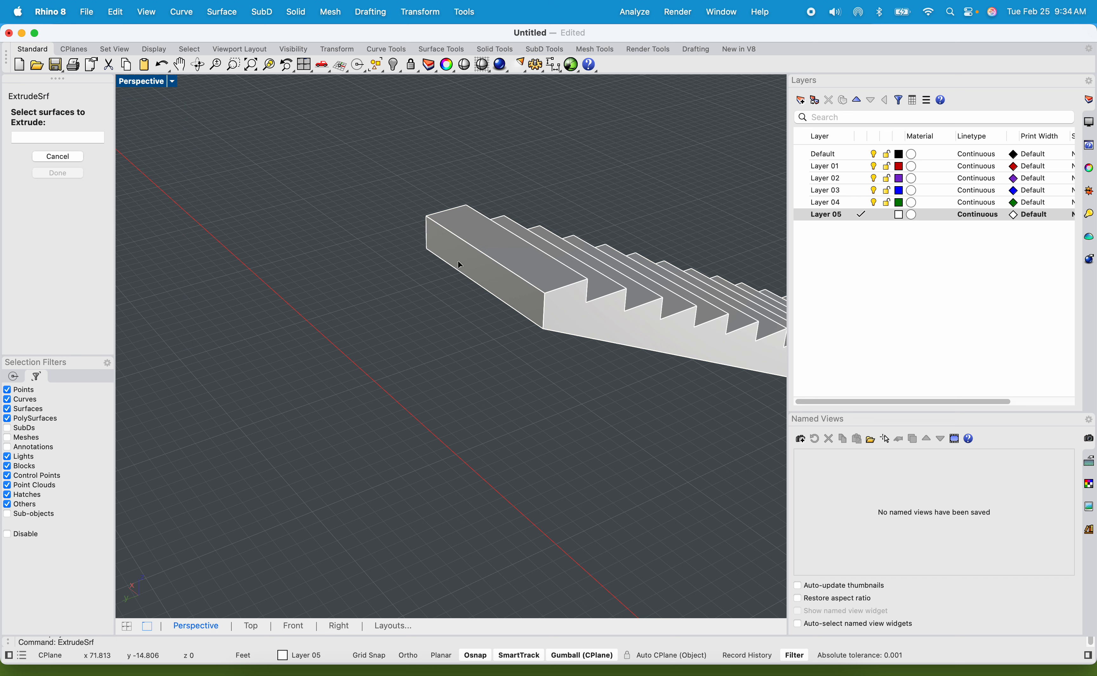
left_click(488, 266)
key("Return")
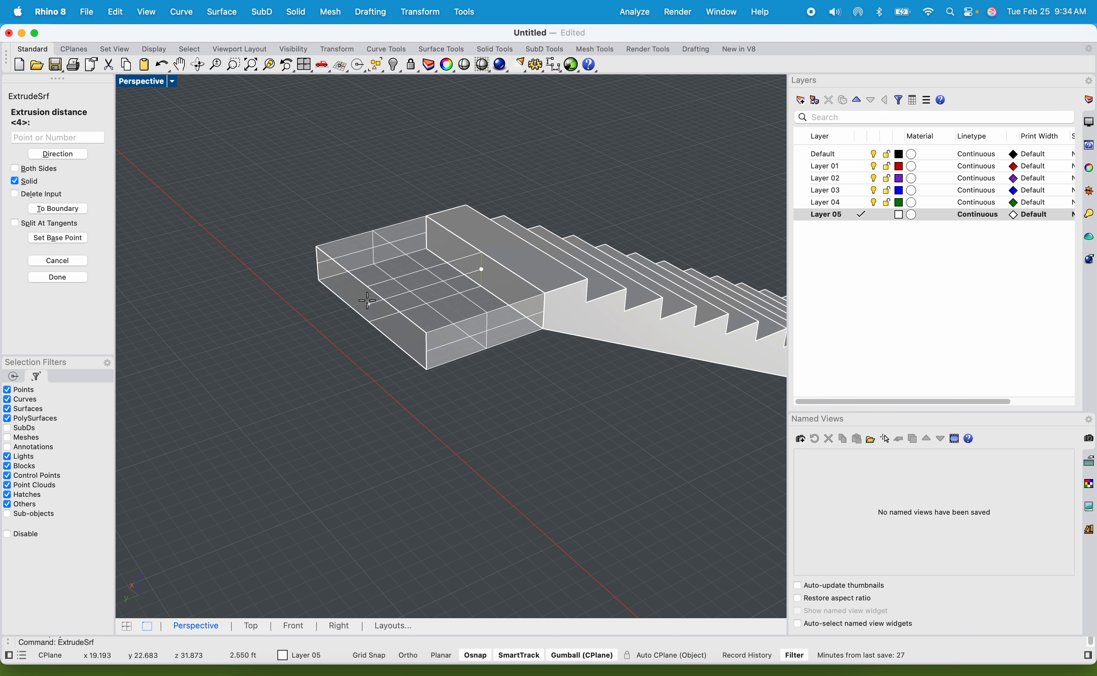
type("4")
key("Return")
Show the hidden objects and view the whole staircase from several sides against the outline above it.
scroll(449, 329, "down", 5)
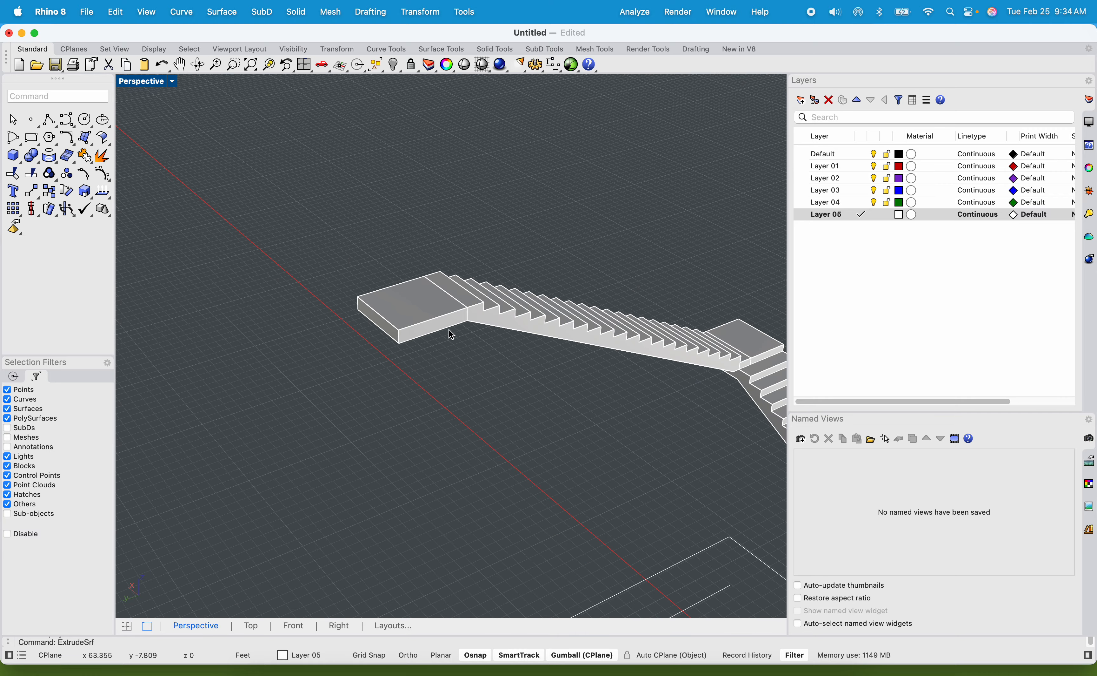
right_click_drag(449, 329, 301, 291, "shift")
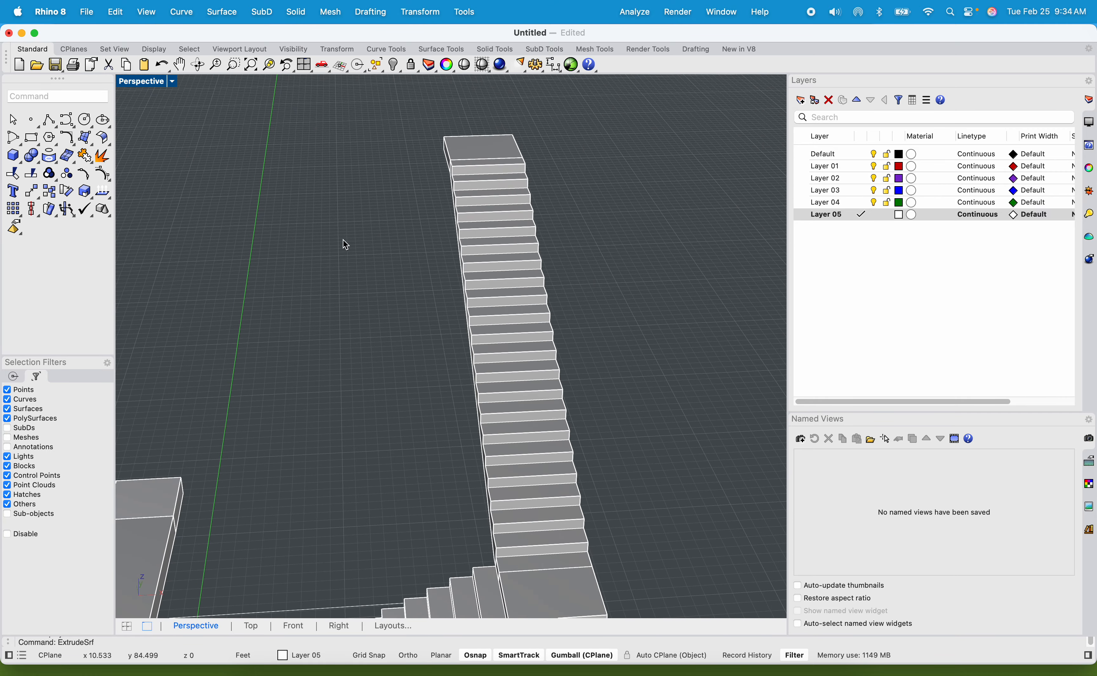
right_click_drag(343, 241, 406, 300, "shift")
type("SHOW")
key("Return")
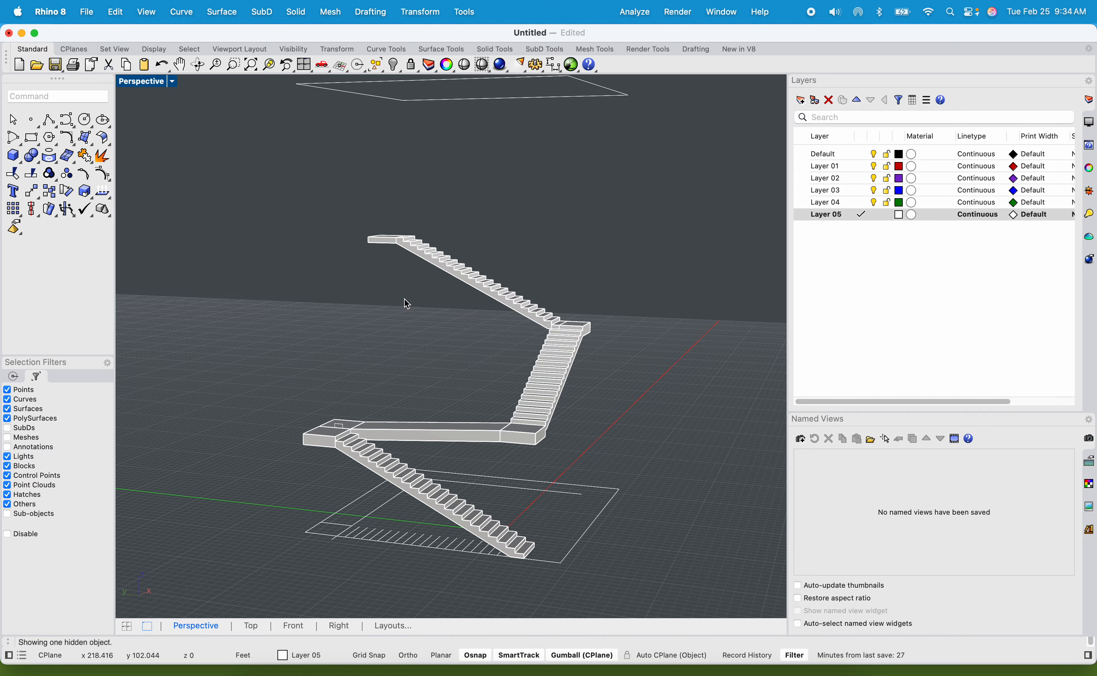
right_click_drag(479, 229, 384, 205)
scroll(382, 201, "up", 9)
right_click_drag(409, 132, 282, 162, "shift")
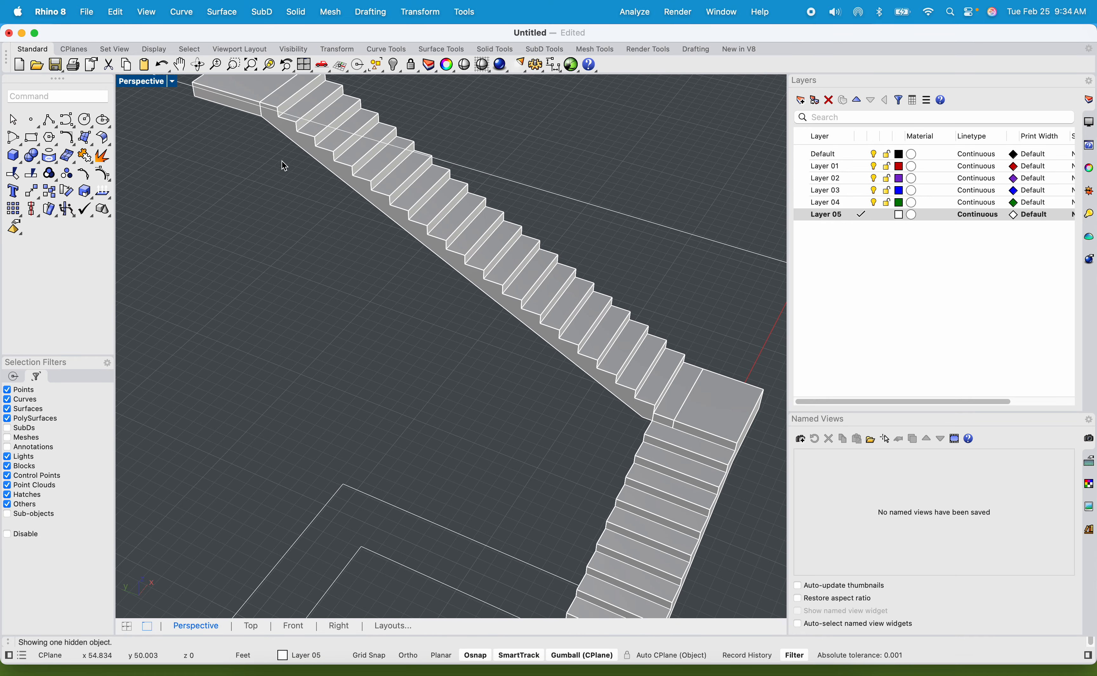
scroll(362, 168, "down", 5)
scroll(362, 170, "down", 4)
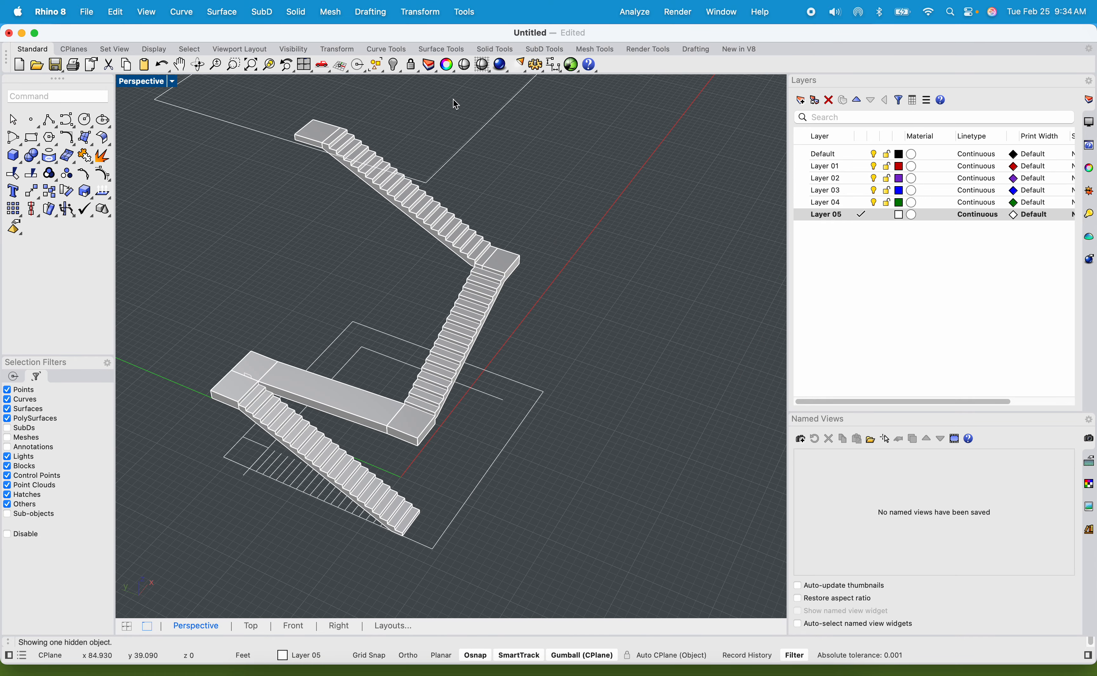
scroll(391, 179, "up", 4)
left_click(417, 202)
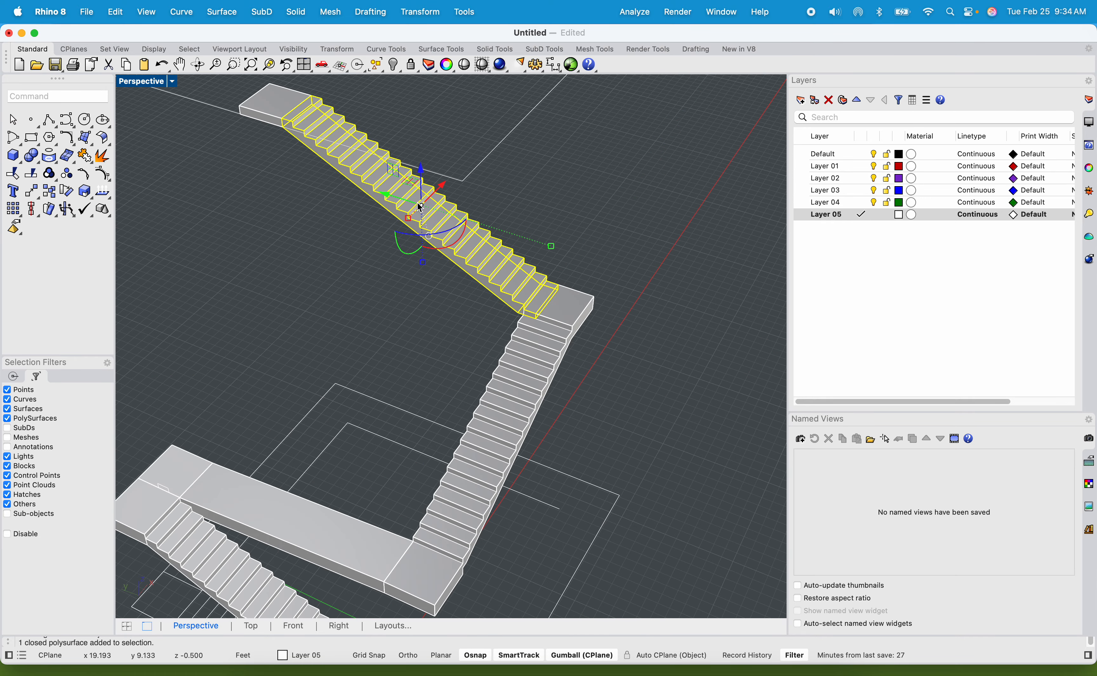
scroll(426, 220, "up", 1)
right_click_drag(426, 219, 426, 221, "shift")
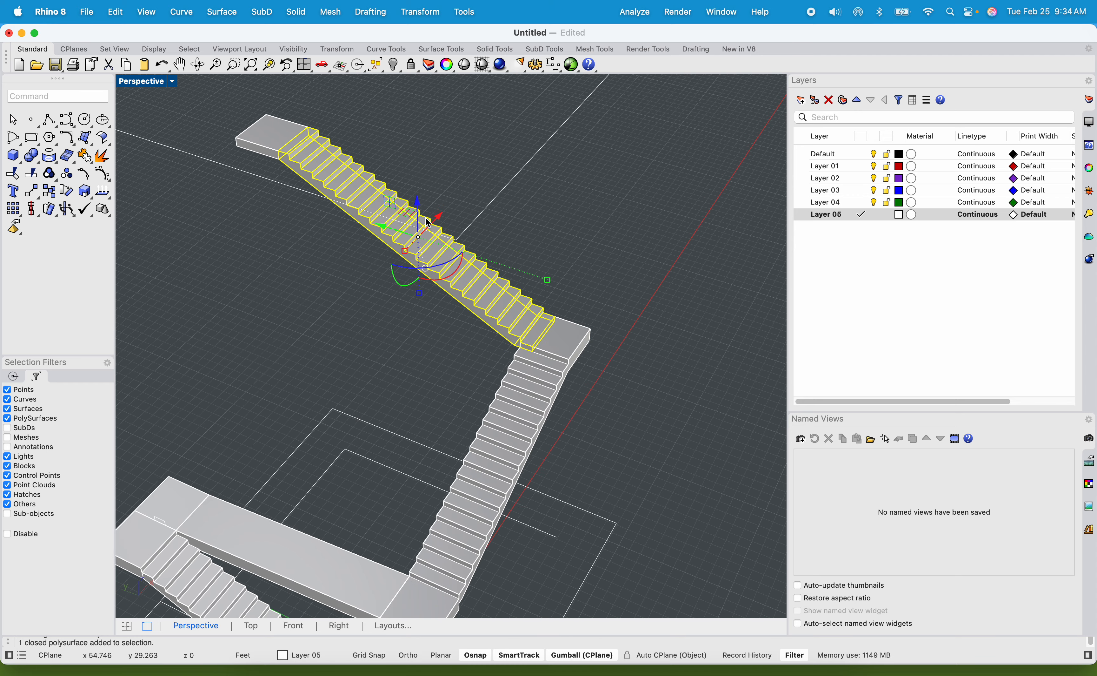
type("COPY")
key("Return")
scroll(227, 118, "up", 5)
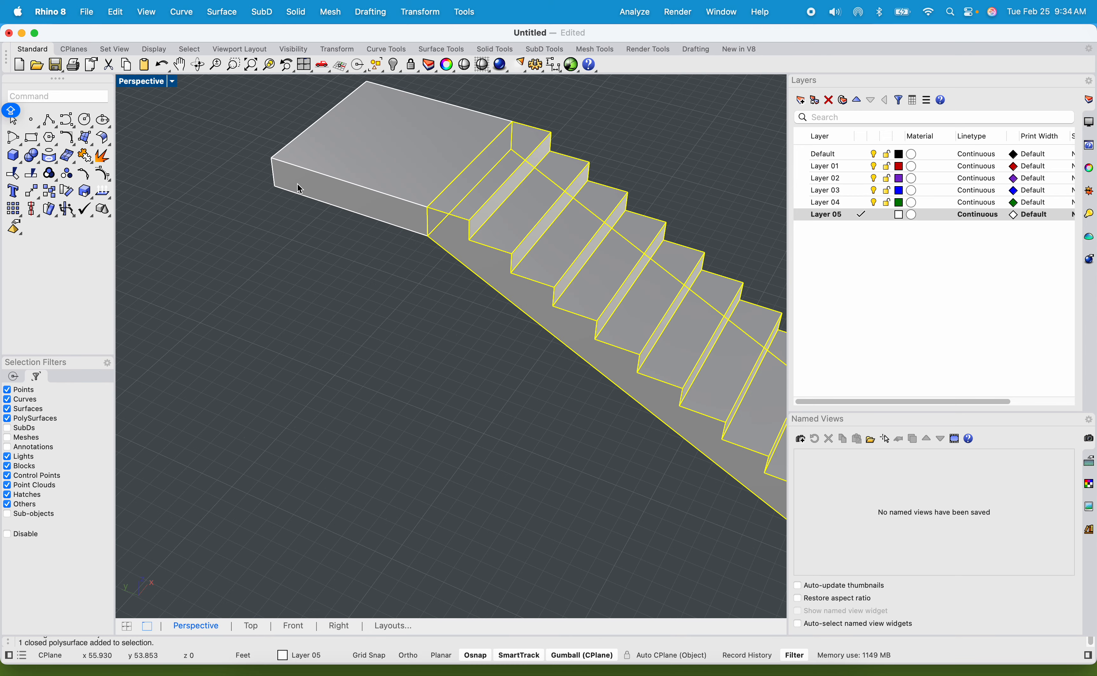
left_click(310, 198)
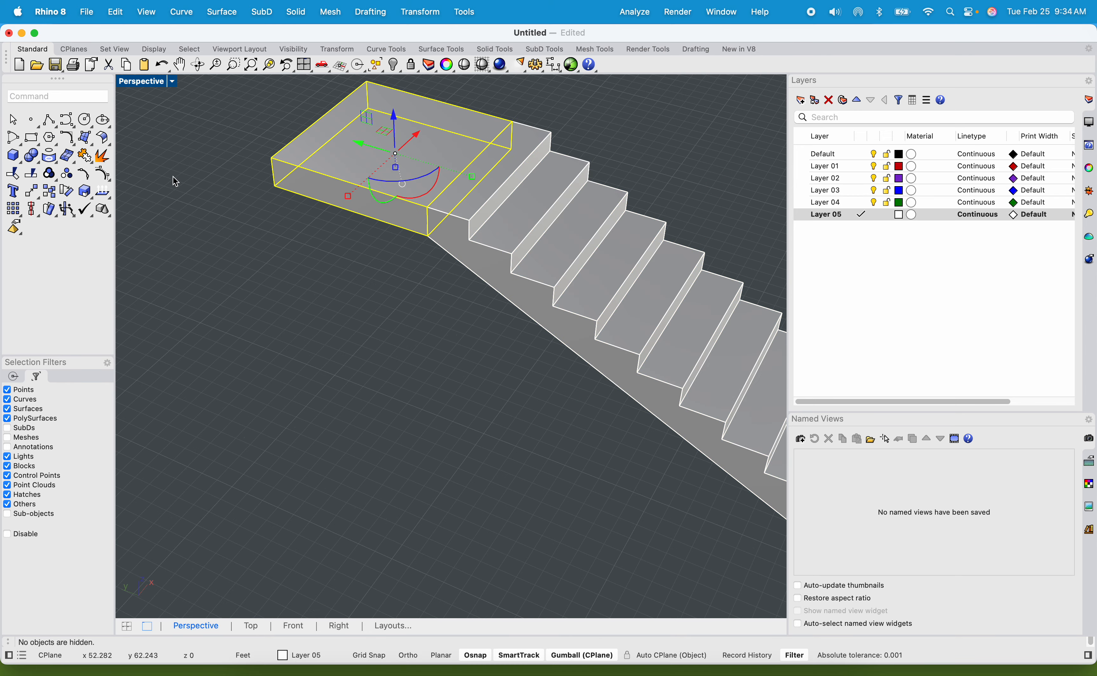
left_click(189, 178)
Extrude the inner side face of the topmost landing about 3.8 ft as a solid with ExtrudeSrf.
type("E")
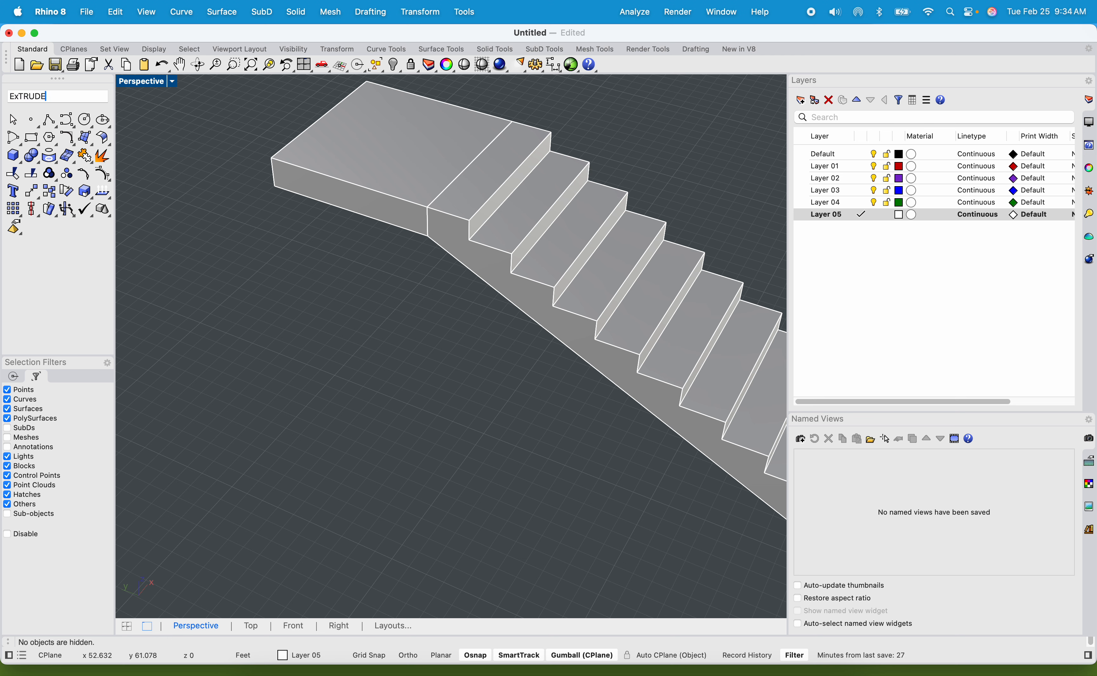
type("xTRUDE")
key("Down")
key("Down")
key("Down")
key("Down")
key("Return")
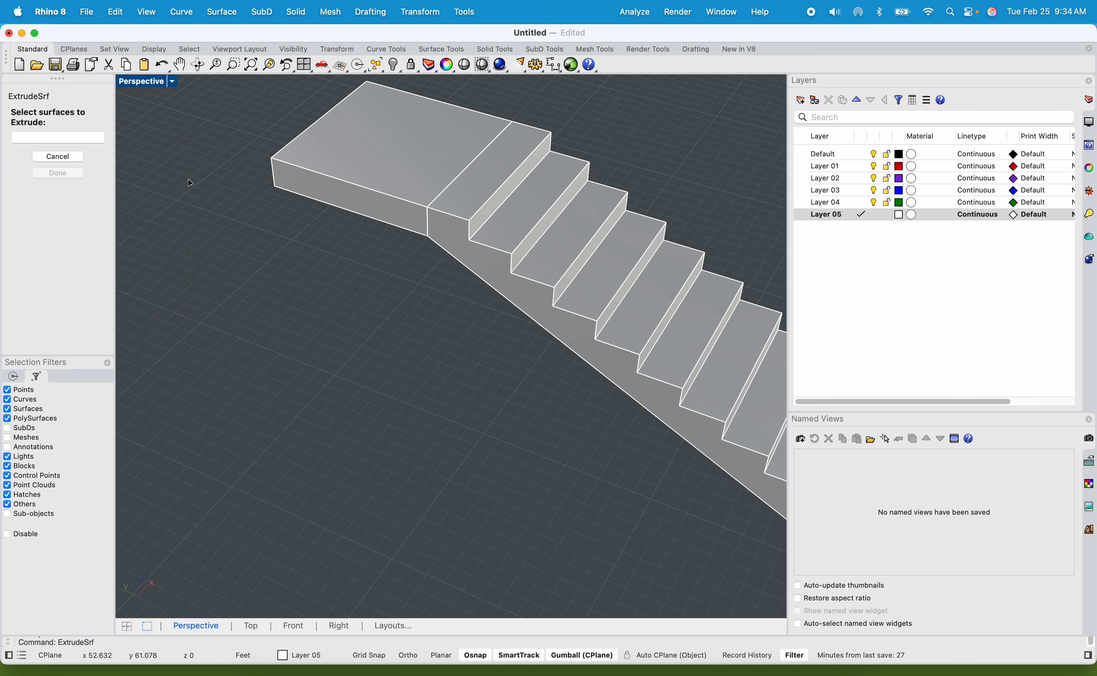
left_click(297, 183)
key("Return")
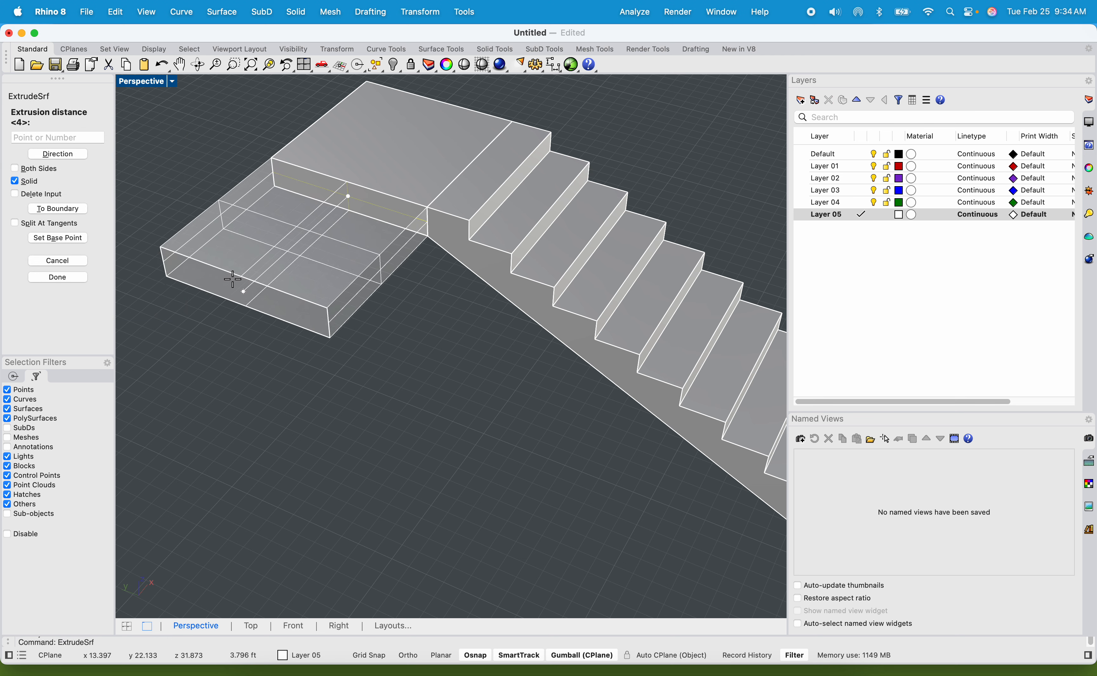
left_click(232, 279)
Examine the extended top landing and the whole staircase relative to the floor outlines.
scroll(233, 284, "down", 5)
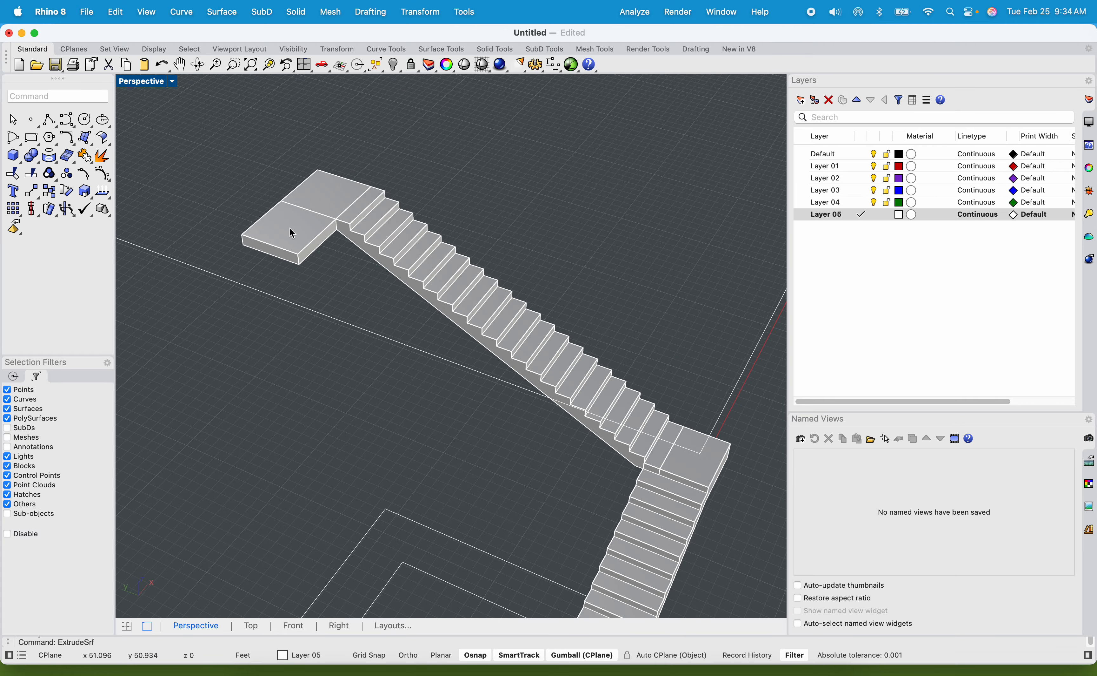
scroll(290, 227, "up", 5)
scroll(315, 275, "down", 3)
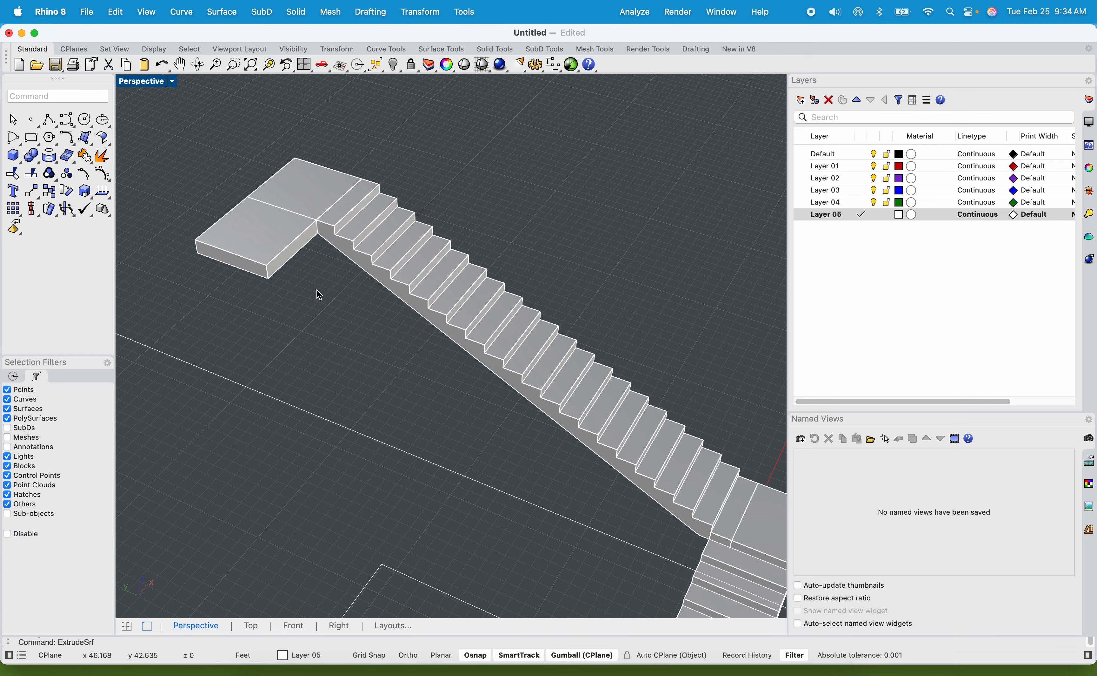
right_click_drag(317, 290, 210, 371)
scroll(336, 271, "down", 5)
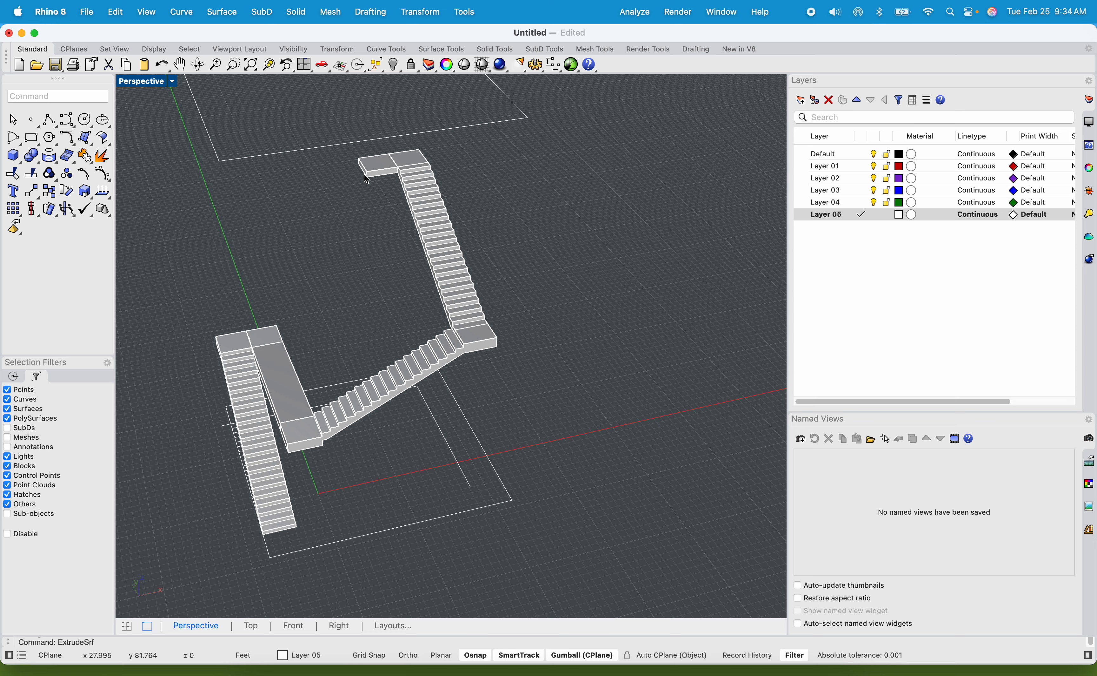
scroll(365, 180, "up", 2)
scroll(365, 202, "up", 2)
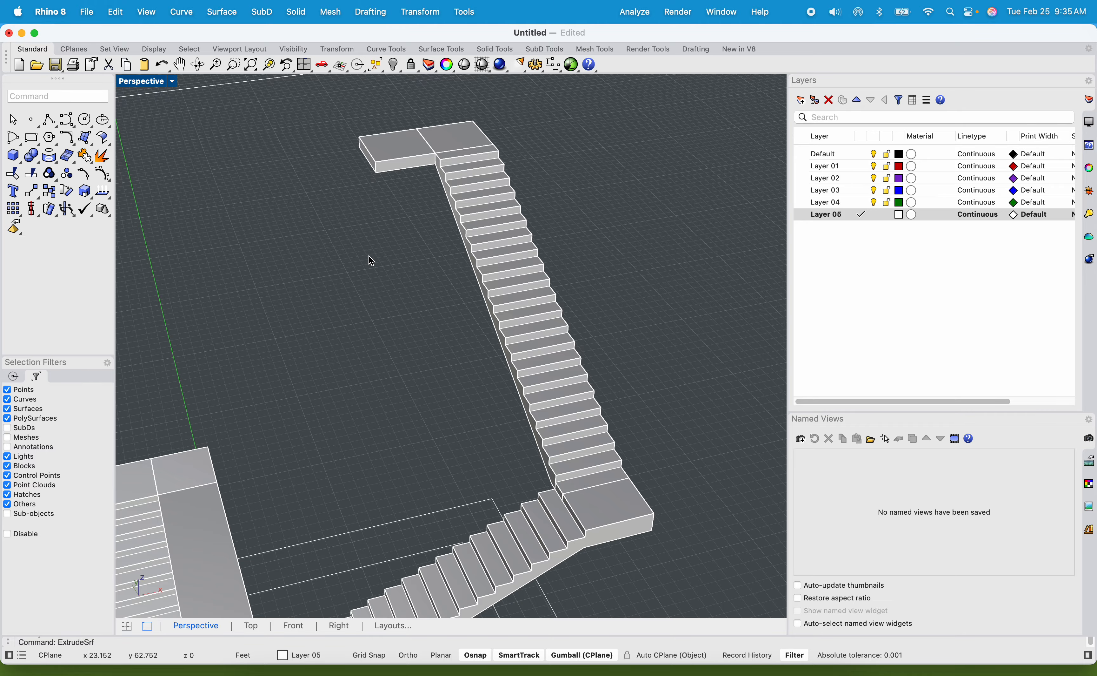
scroll(368, 262, "down", 5)
right_click_drag(367, 277, 447, 274)
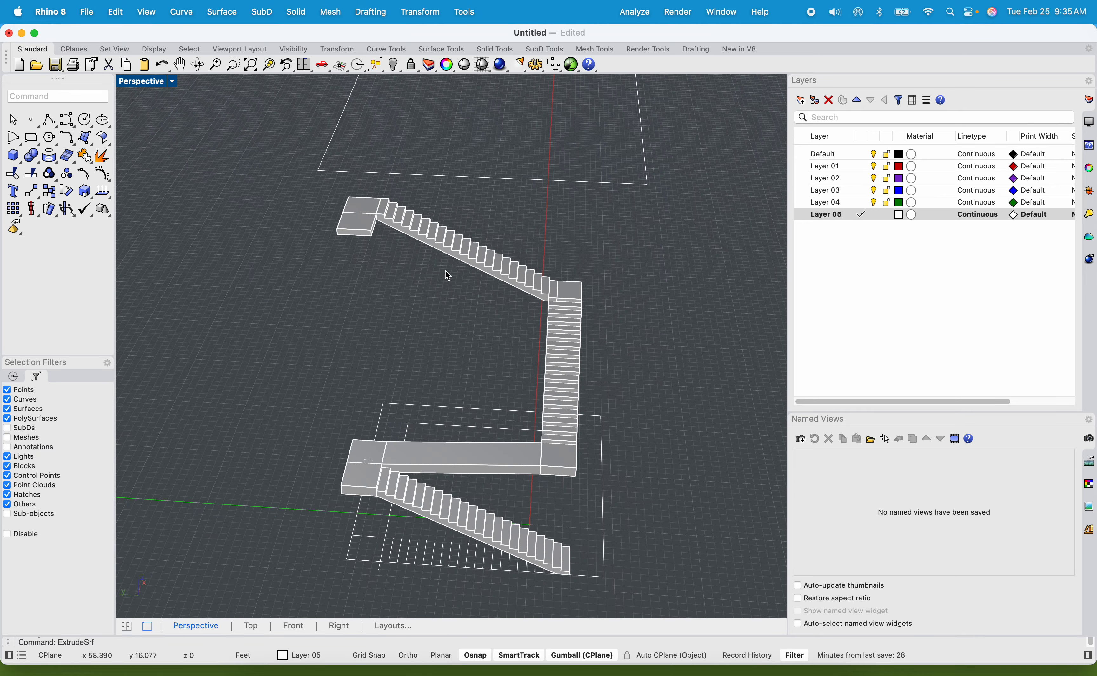
Move the extended top landing one tread towards the flight, from the top tread's back corner to its front corner.
scroll(354, 202, "up", 5)
left_click(386, 238)
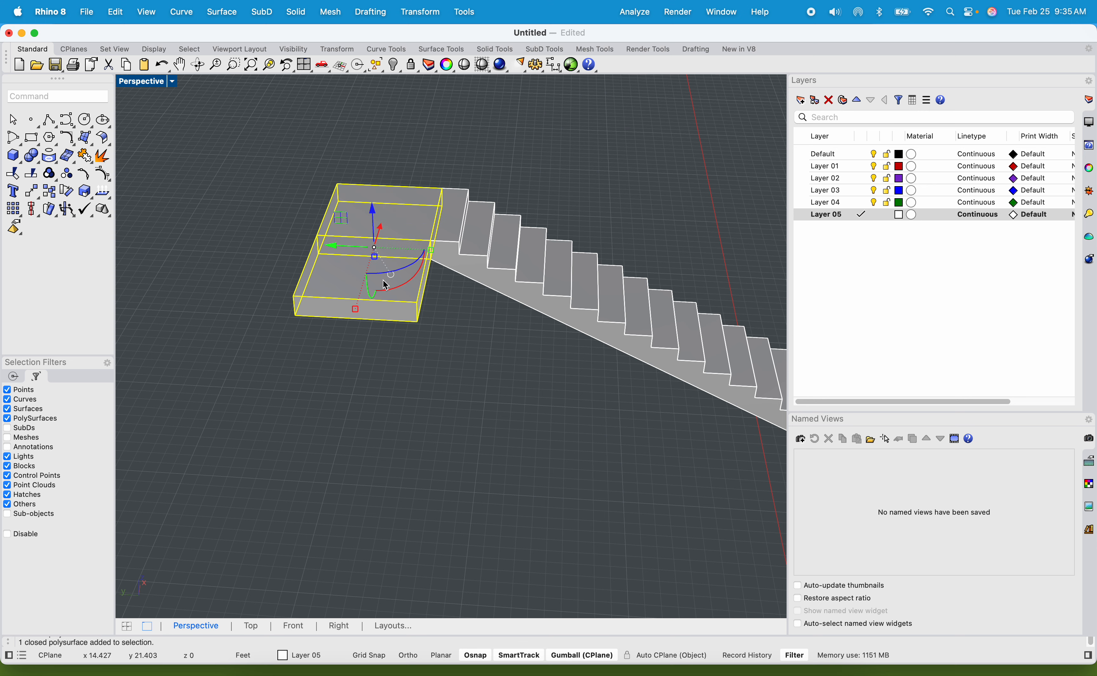
key("Return")
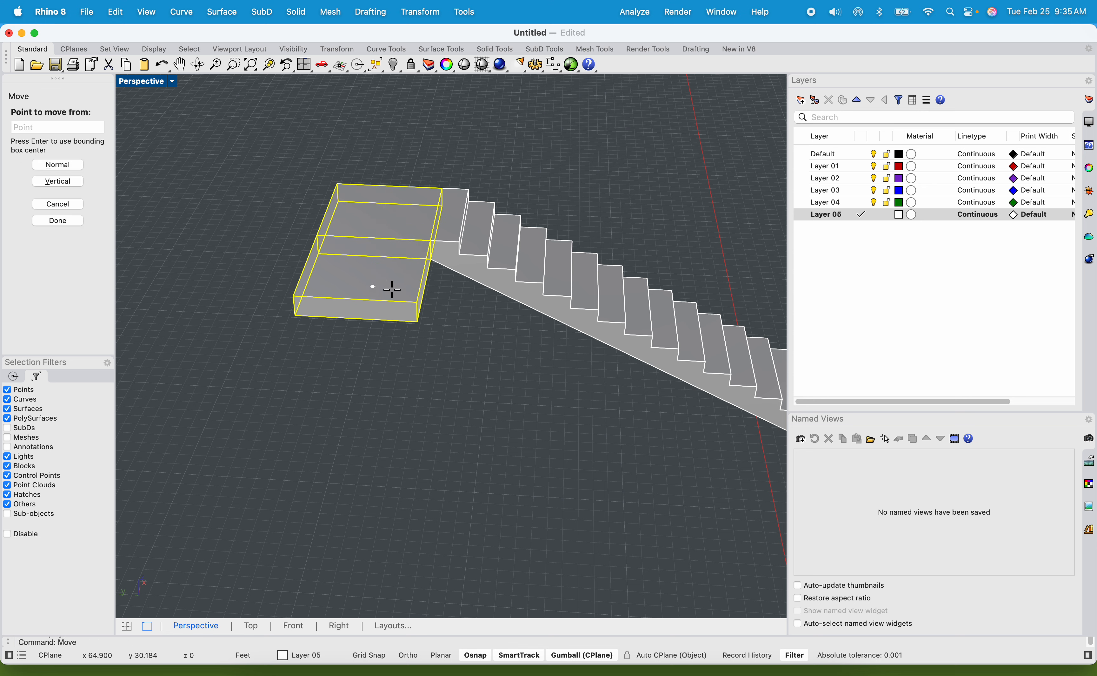
scroll(387, 286, "up", 5)
left_click(487, 180)
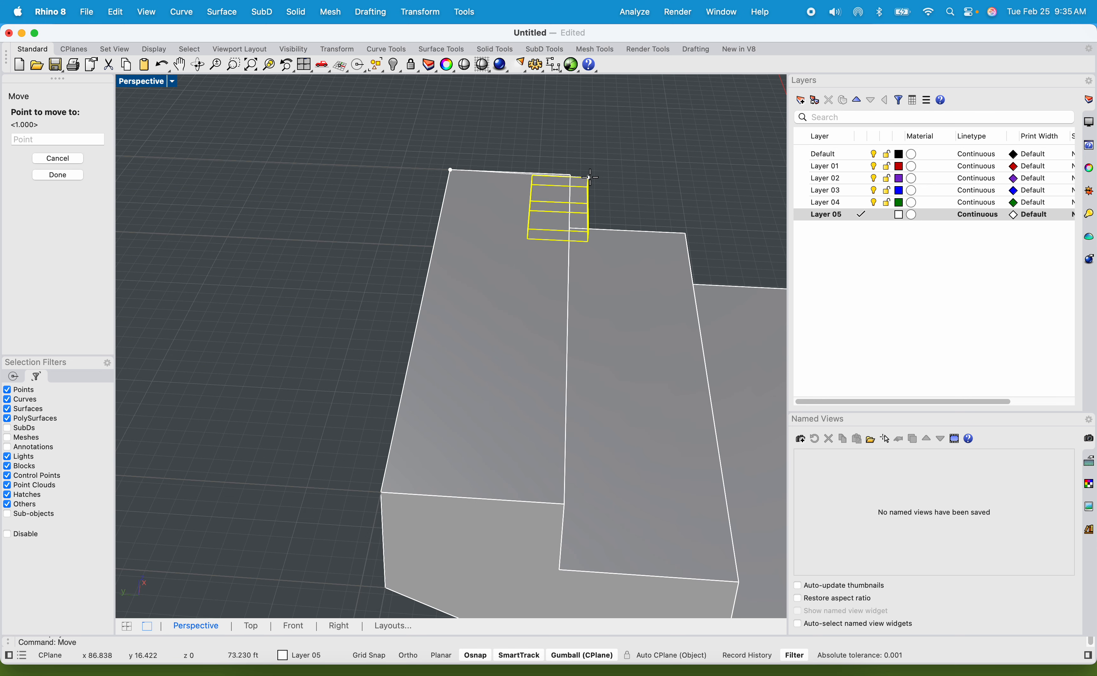
left_click(570, 177)
scroll(569, 180, "down", 8)
key("Escape")
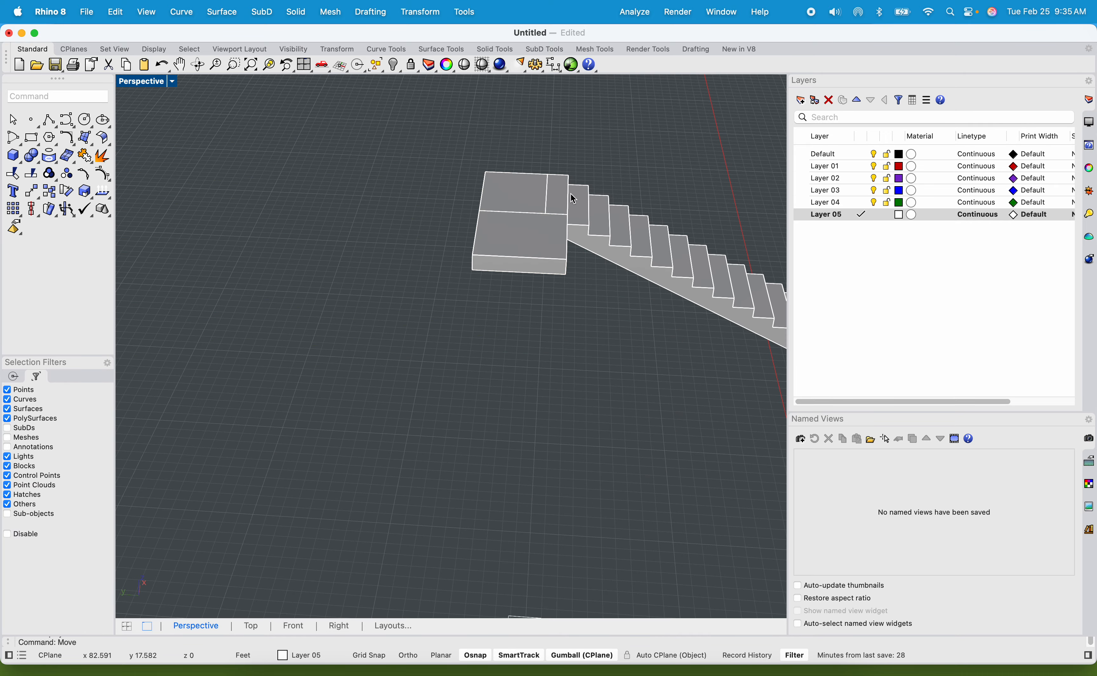
Examine the staircase and highlight its flights, sloped walkway and landings in turn.
right_click_drag(570, 227, 467, 239)
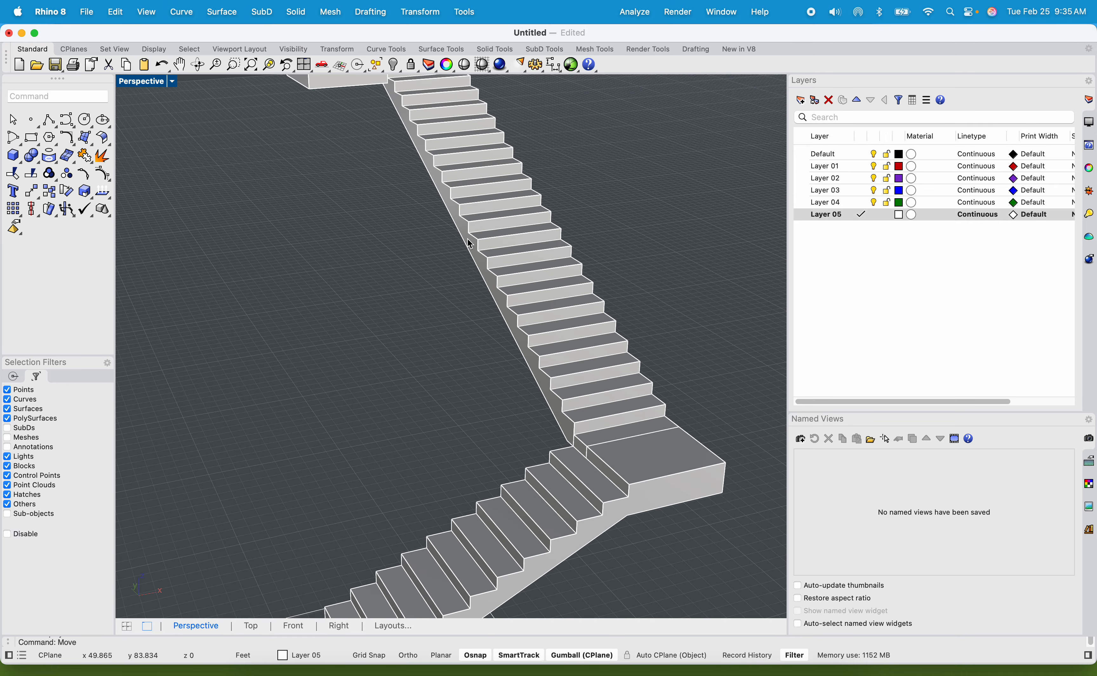
scroll(298, 343, "down", 10)
right_click_drag(314, 353, 396, 301, "shift")
scroll(385, 271, "up", 5)
scroll(387, 277, "down", 5)
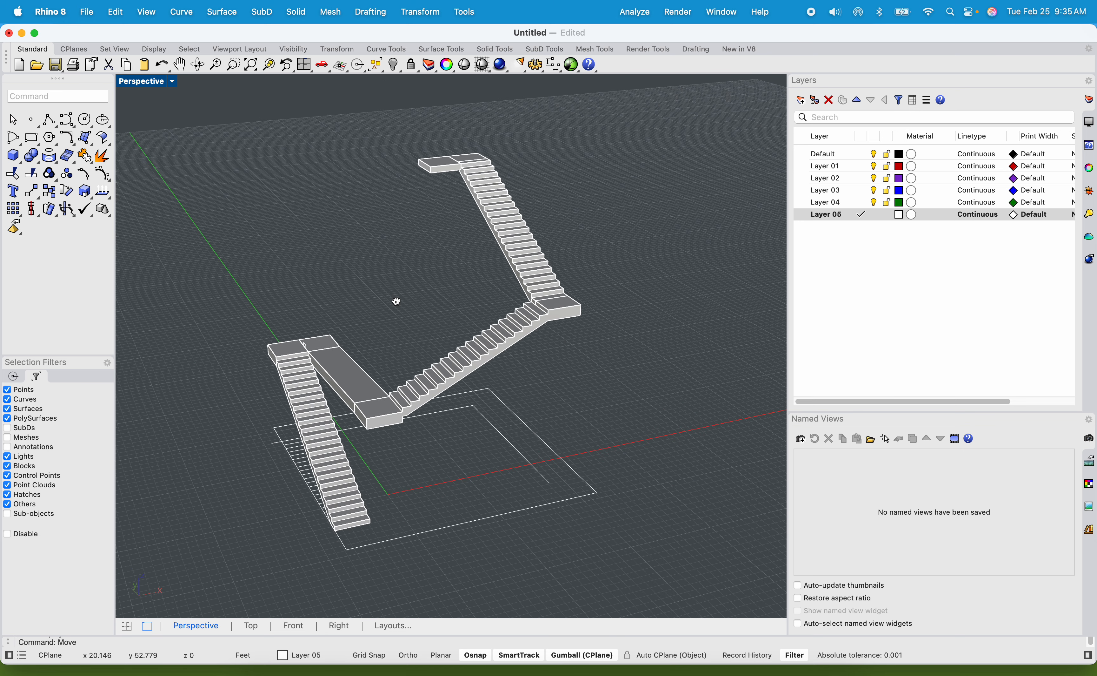
scroll(310, 405, "up", 4)
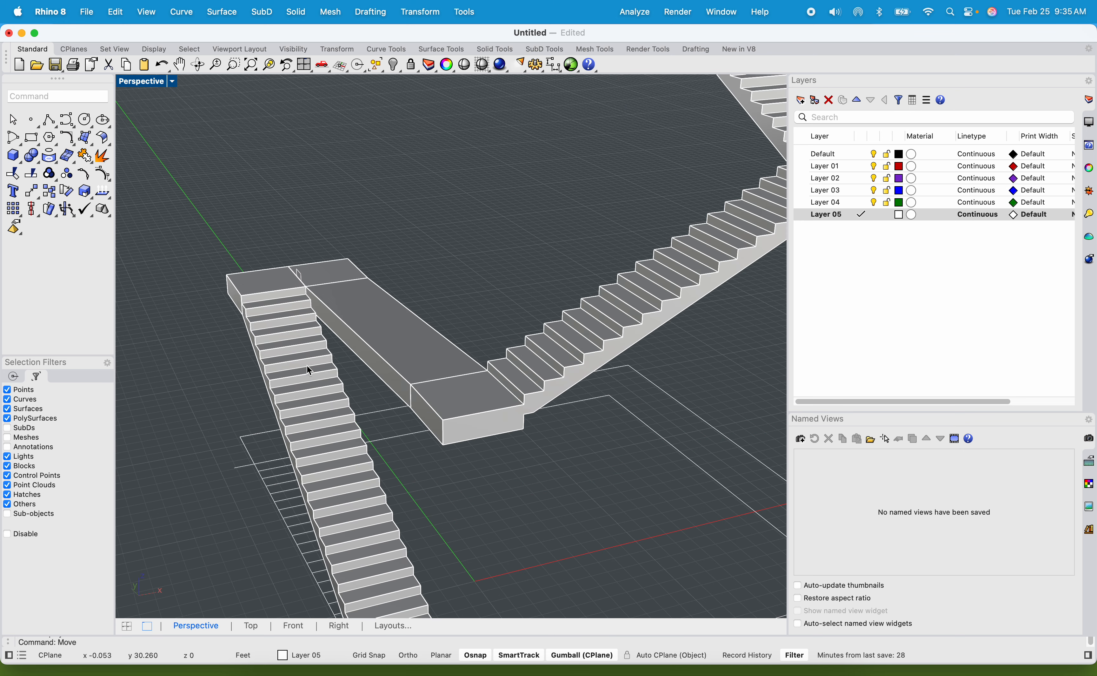
left_click(325, 402)
left_click(559, 346)
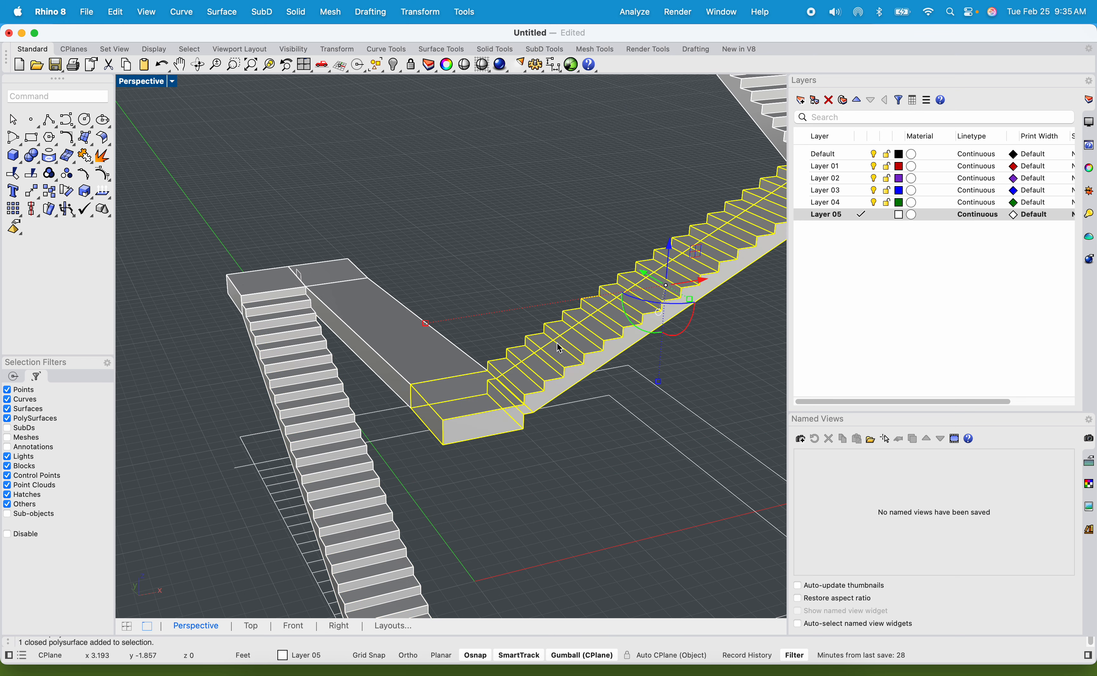
left_click(393, 310)
left_click(315, 283)
left_click(266, 283)
left_click(507, 355)
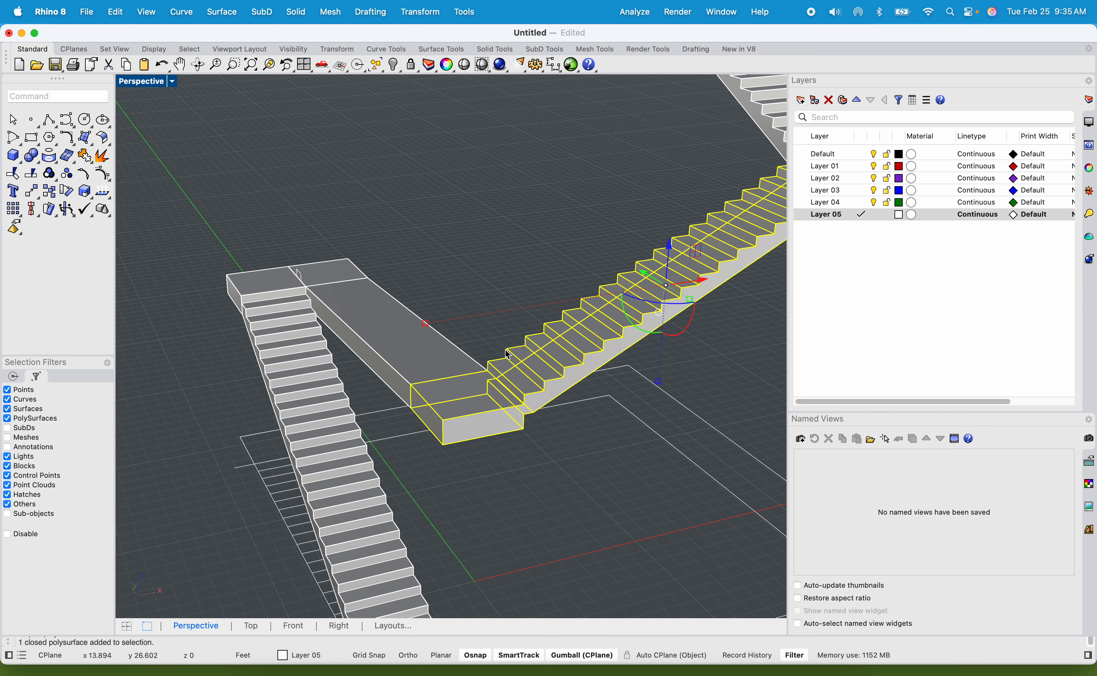
right_click_drag(508, 355, 482, 278)
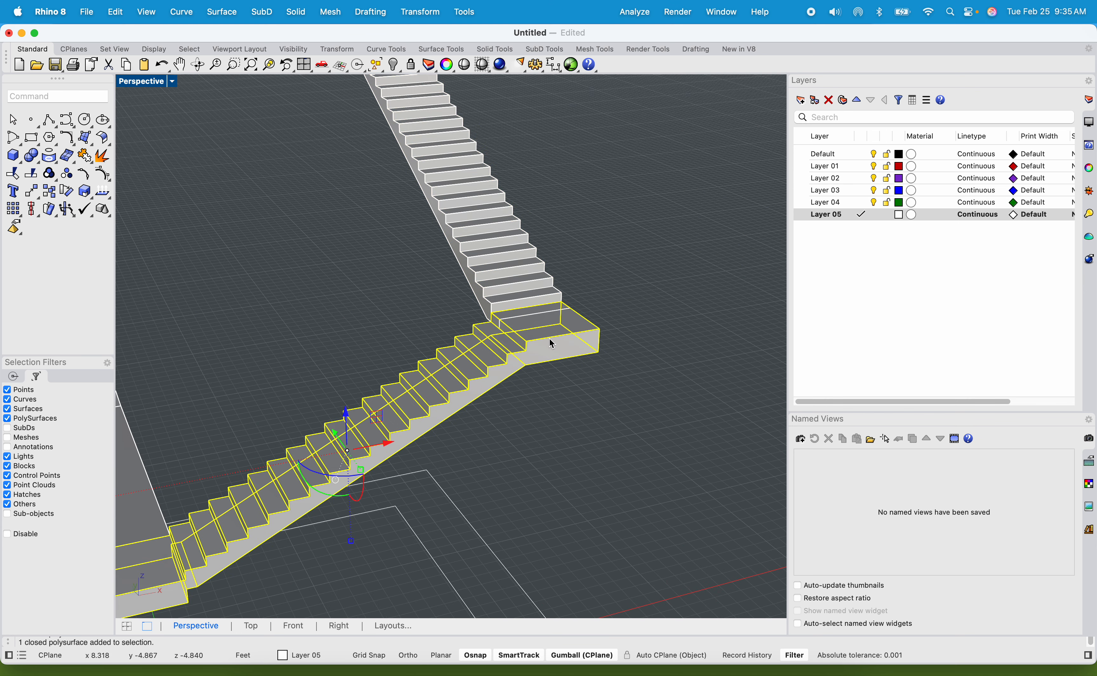
left_click(390, 299)
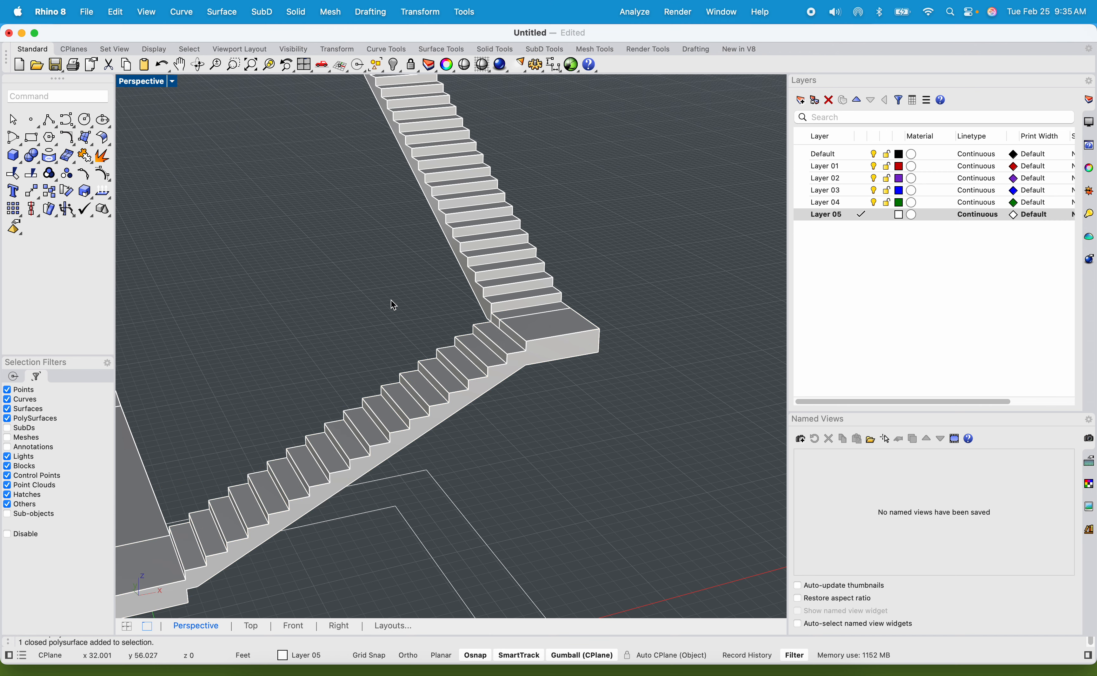
Copy the uppermost flight from its bottom riser corner onto the corner of the topmost landing where its two halves meet.
scroll(391, 300, "down", 8)
right_click_drag(386, 310, 483, 279, "shift")
scroll(462, 177, "up", 8)
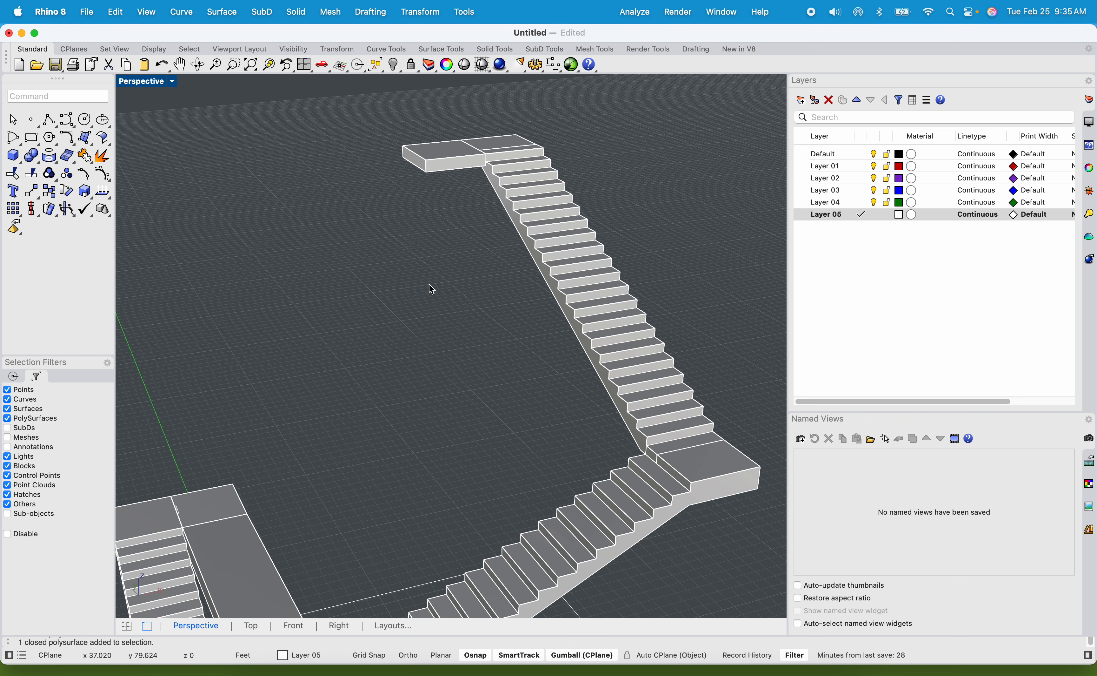
scroll(446, 288, "down", 5)
left_click(514, 286)
scroll(482, 223, "up", 5)
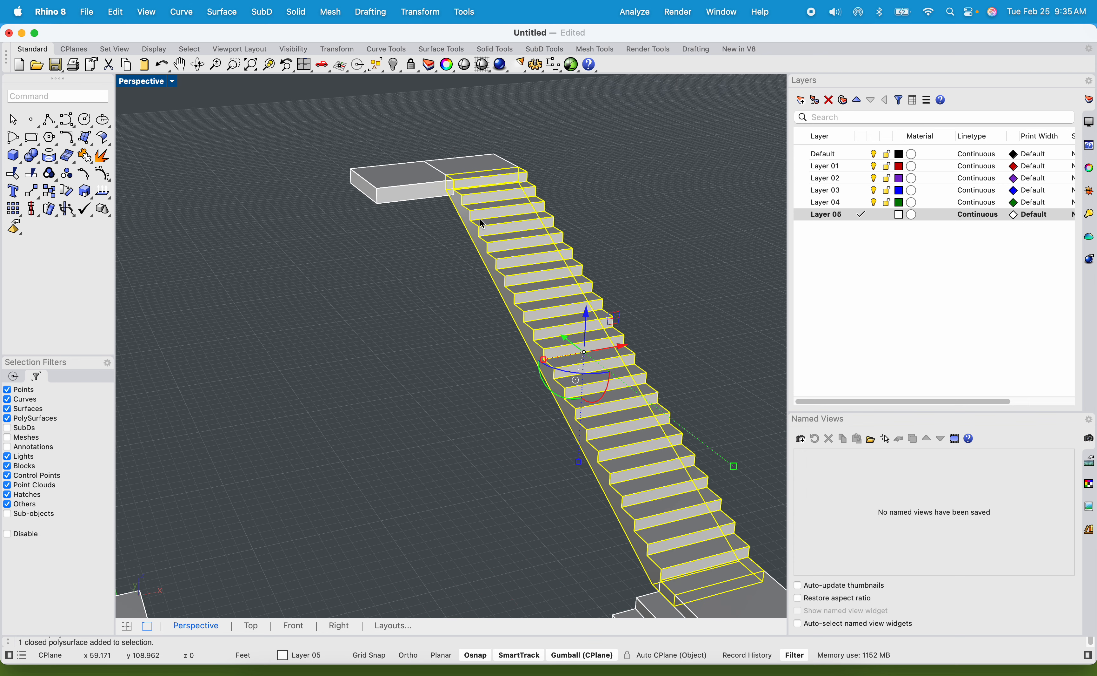
type("opy")
key("Return")
scroll(599, 343, "down", 5)
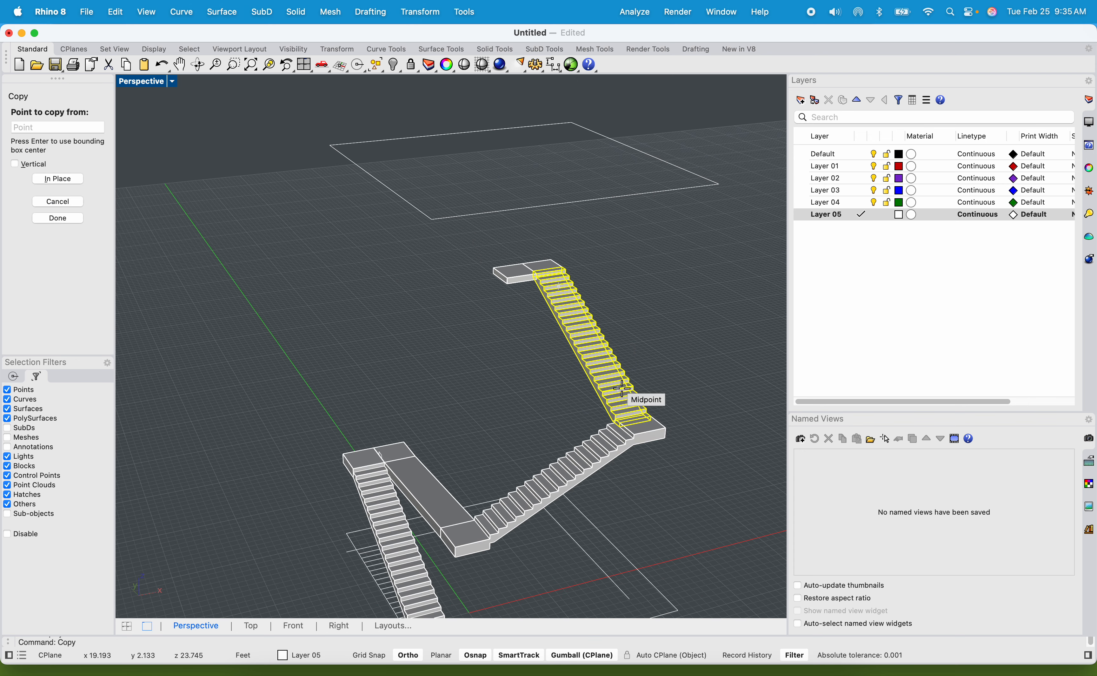
scroll(642, 399, "up", 5)
scroll(637, 409, "up", 5)
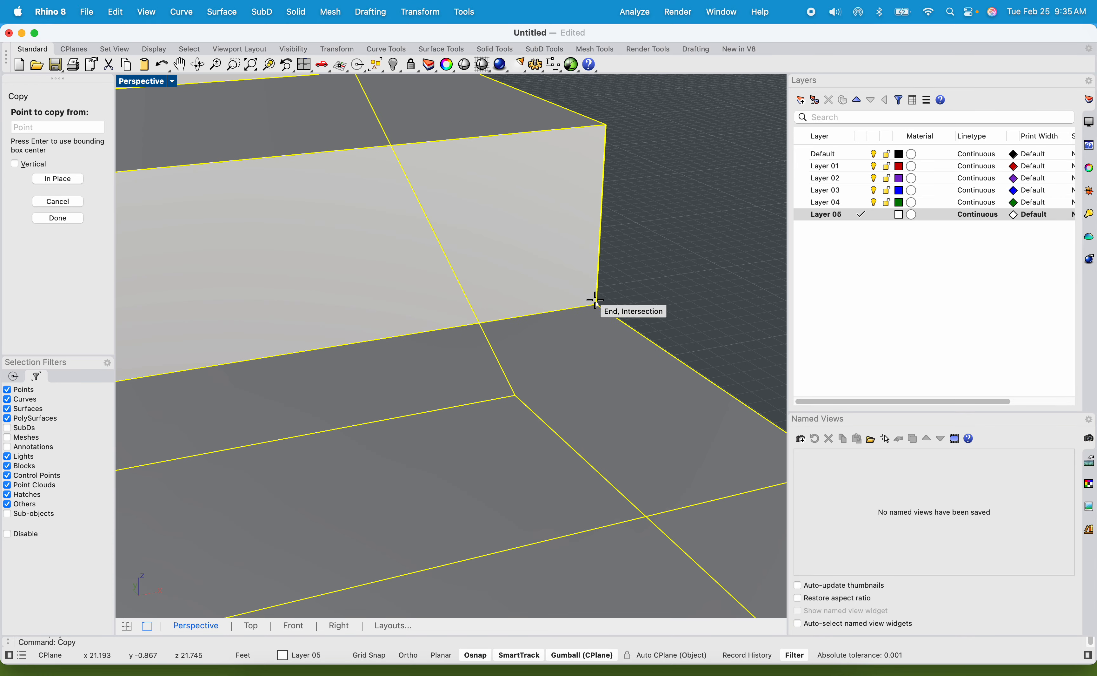
left_click(595, 299)
scroll(596, 302, "down", 5)
scroll(541, 270, "down", 5)
scroll(561, 342, "up", 6)
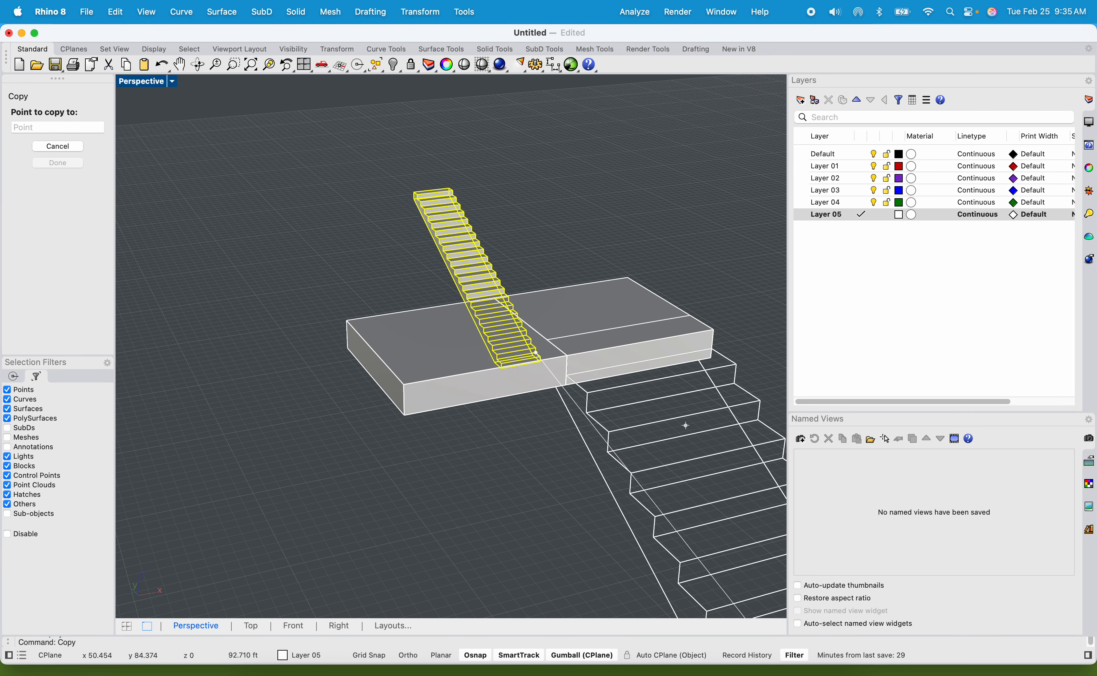
left_click(567, 360)
key("Return")
Rotate the copied flight half a turn about its bottom riser corner using two reference points.
left_click(492, 357)
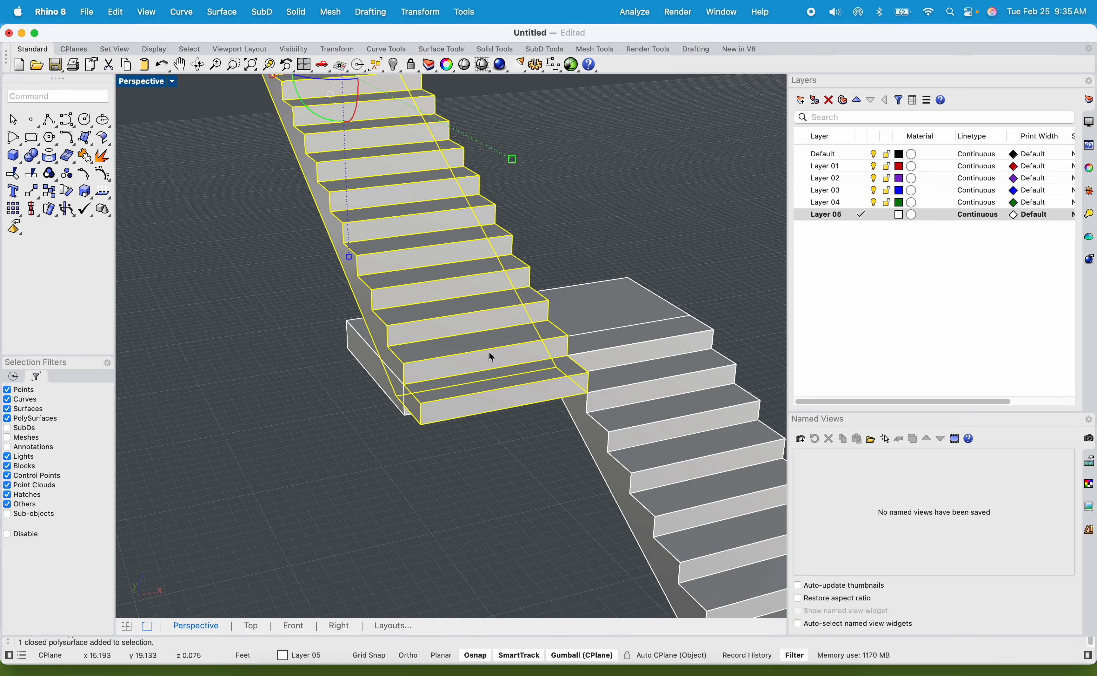
type("Rotate")
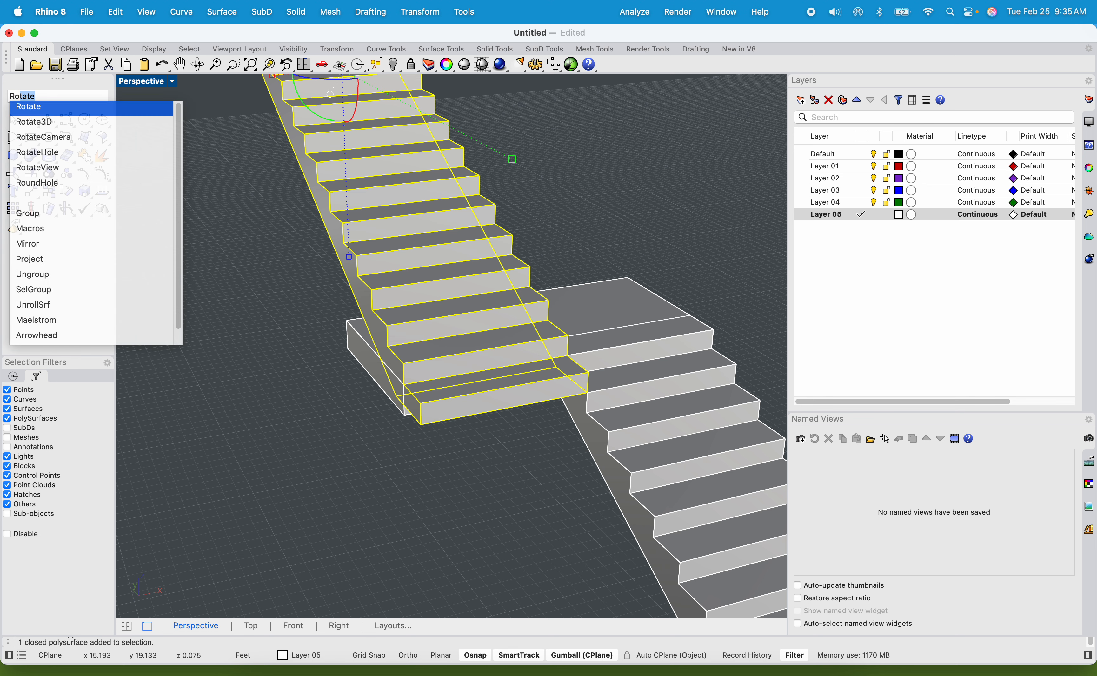
key("Return")
left_click(565, 355)
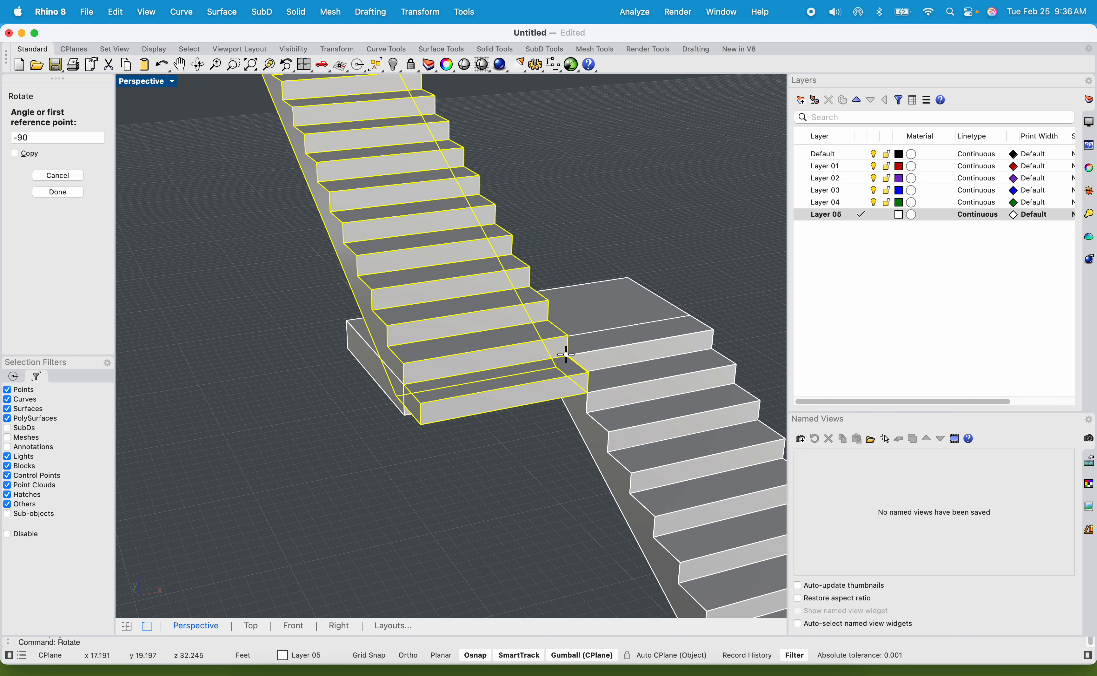
left_click(405, 386)
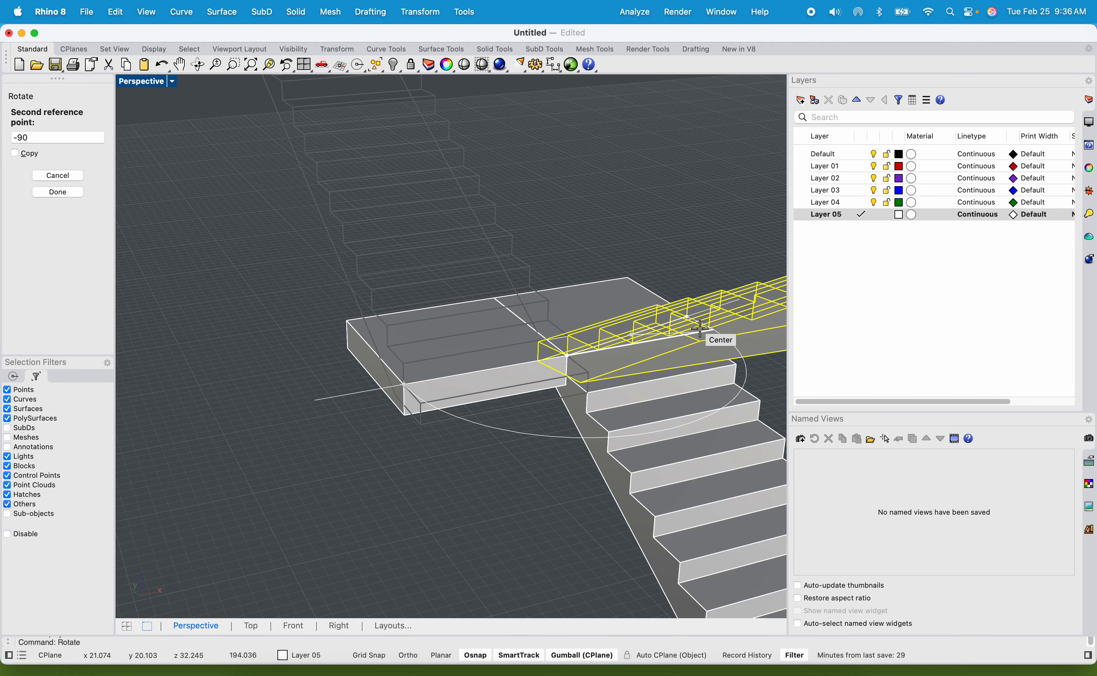
left_click(700, 329)
scroll(625, 332, "down", 3)
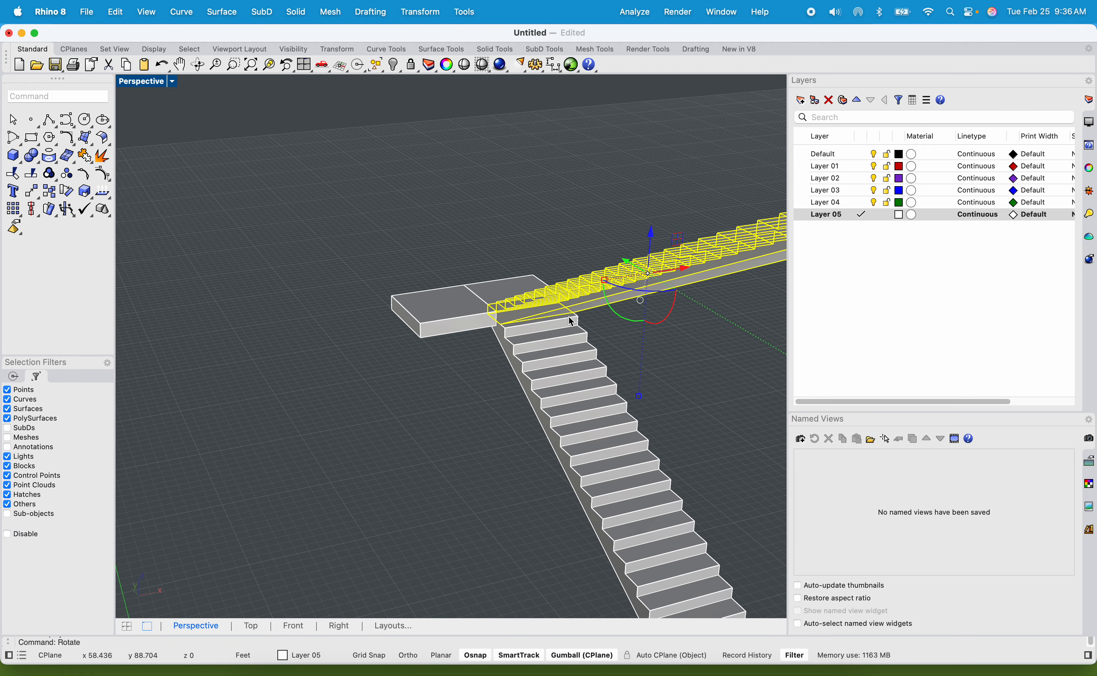
Move the rotated flight from its bottom riser corner to the outer corner of the landing's other half, clear of the flight below.
right_click_drag(569, 317, 423, 363)
scroll(400, 228, "up", 8)
type("ove")
key("Return")
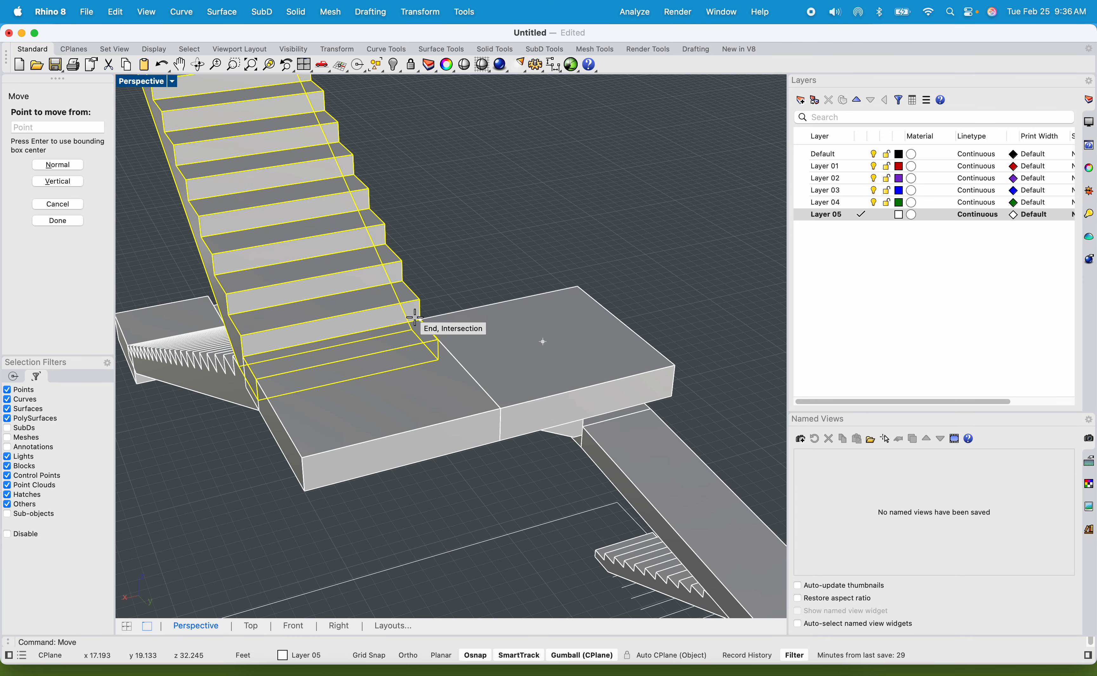
left_click(14, 376)
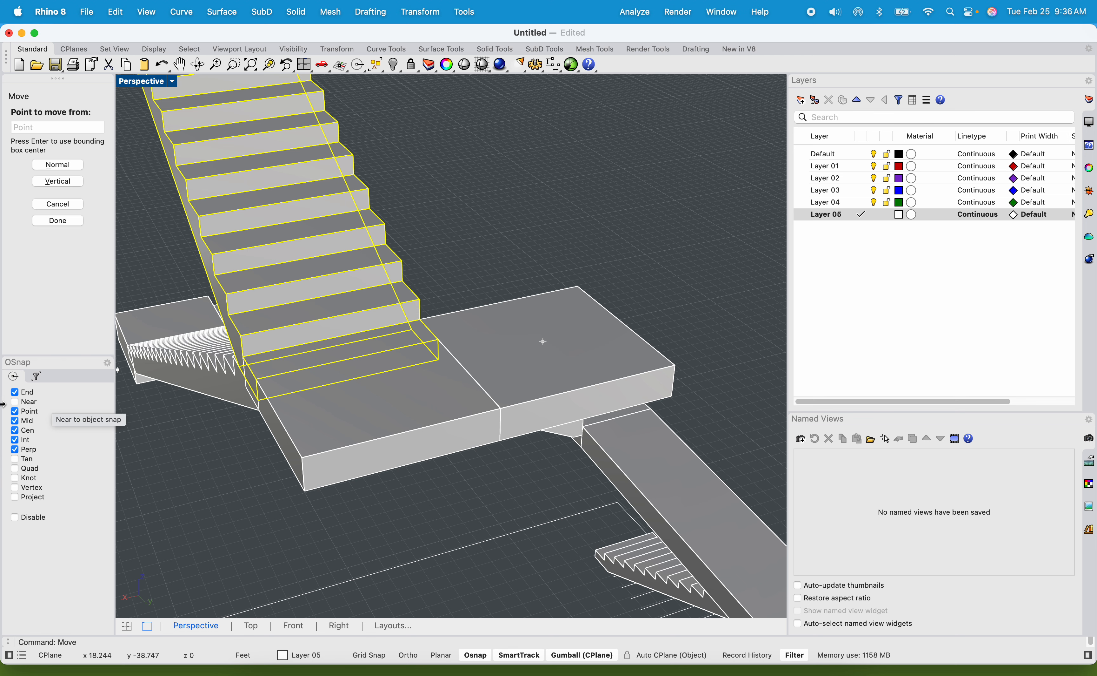
left_click(419, 317)
left_click(581, 290)
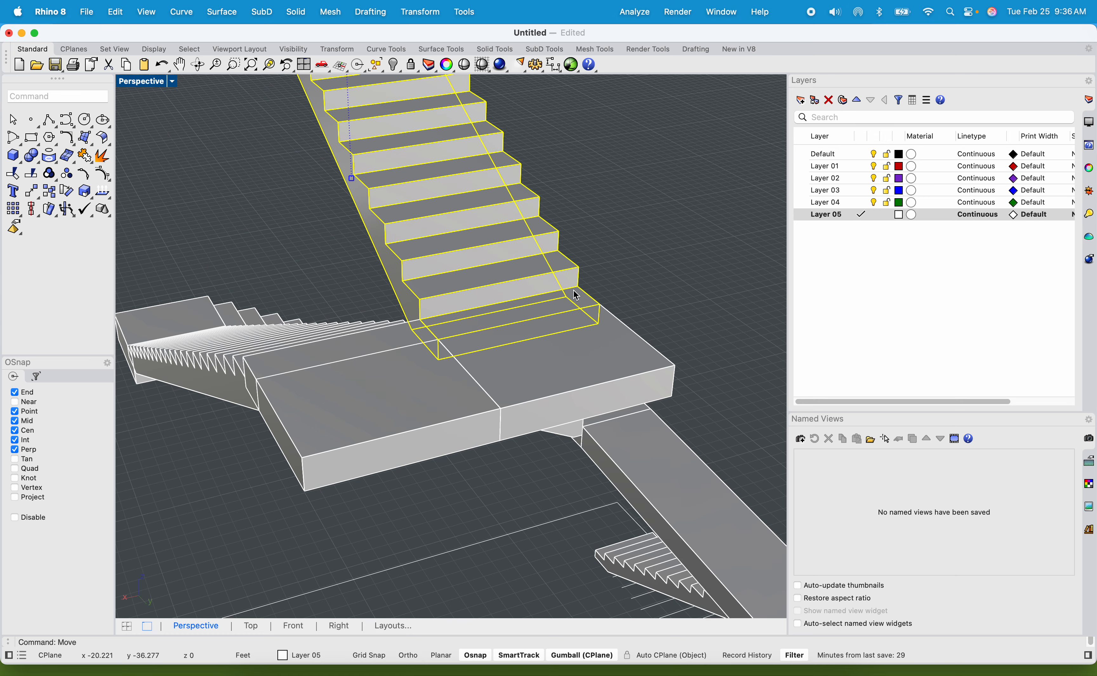
key("Escape")
Examine the junction of the new flight with the landing and the whole staircase from below and from several sides.
right_click_drag(440, 305, 584, 557)
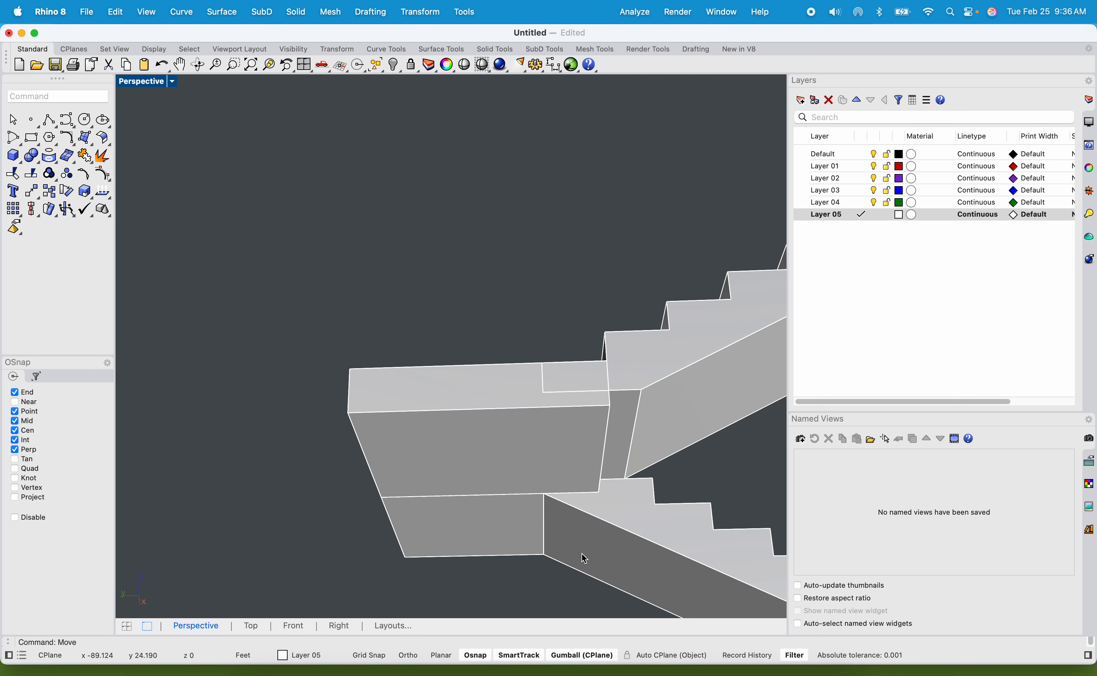
right_click_drag(650, 407, 451, 547)
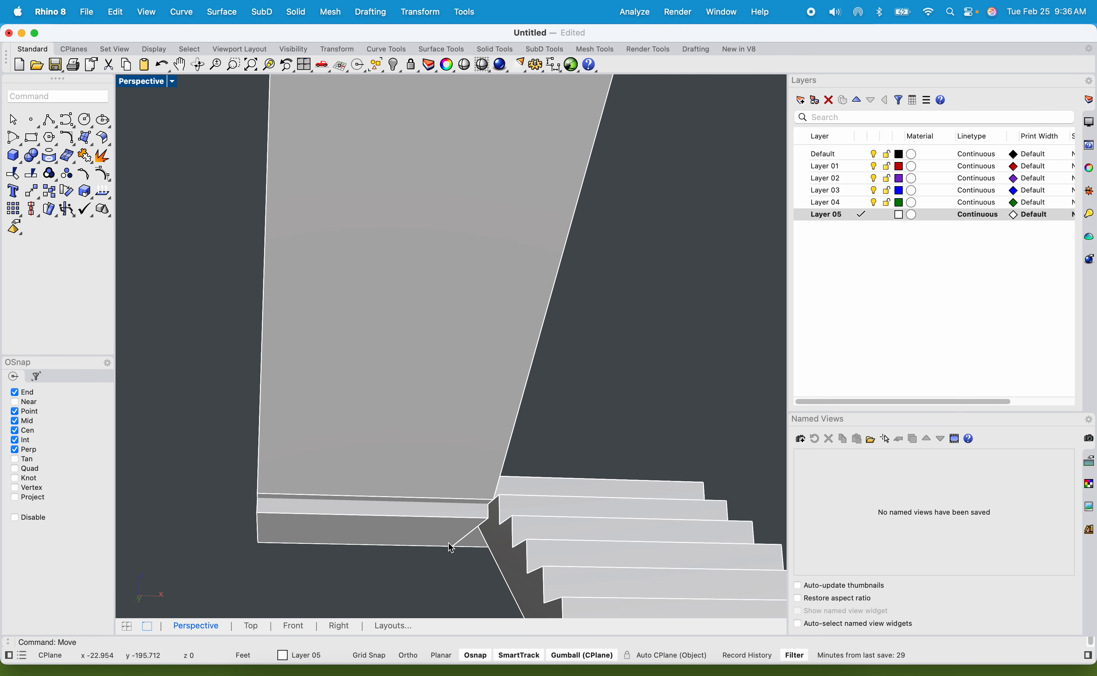
right_click_drag(390, 503, 378, 396)
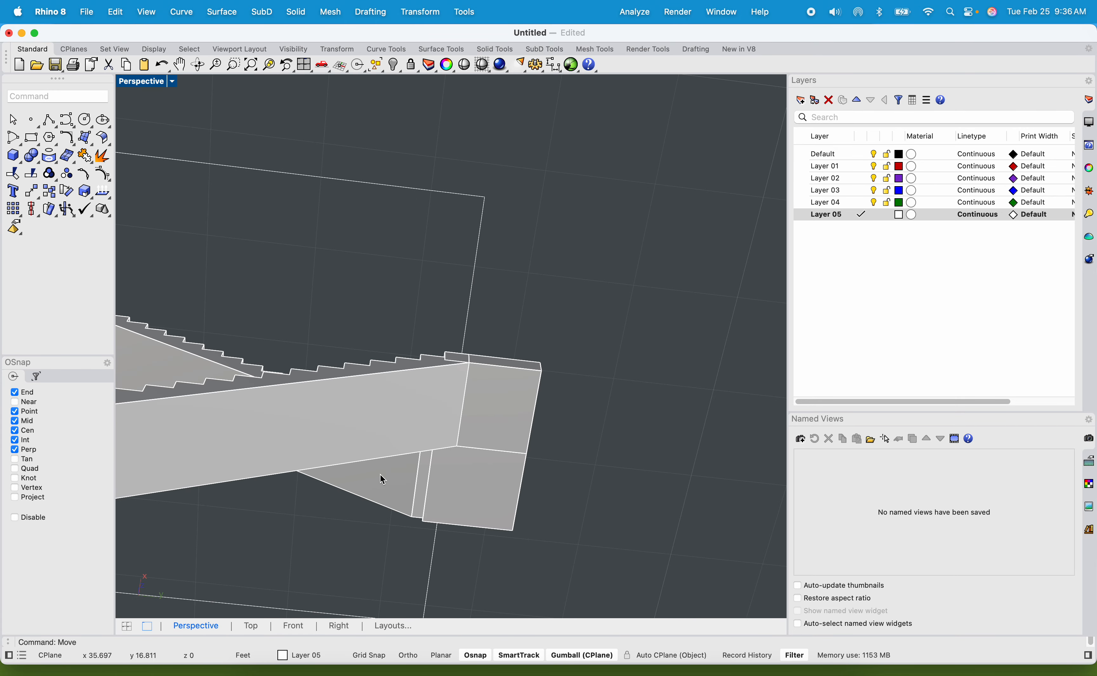
scroll(409, 479, "down", 7)
right_click_drag(411, 535, 497, 391, "shift")
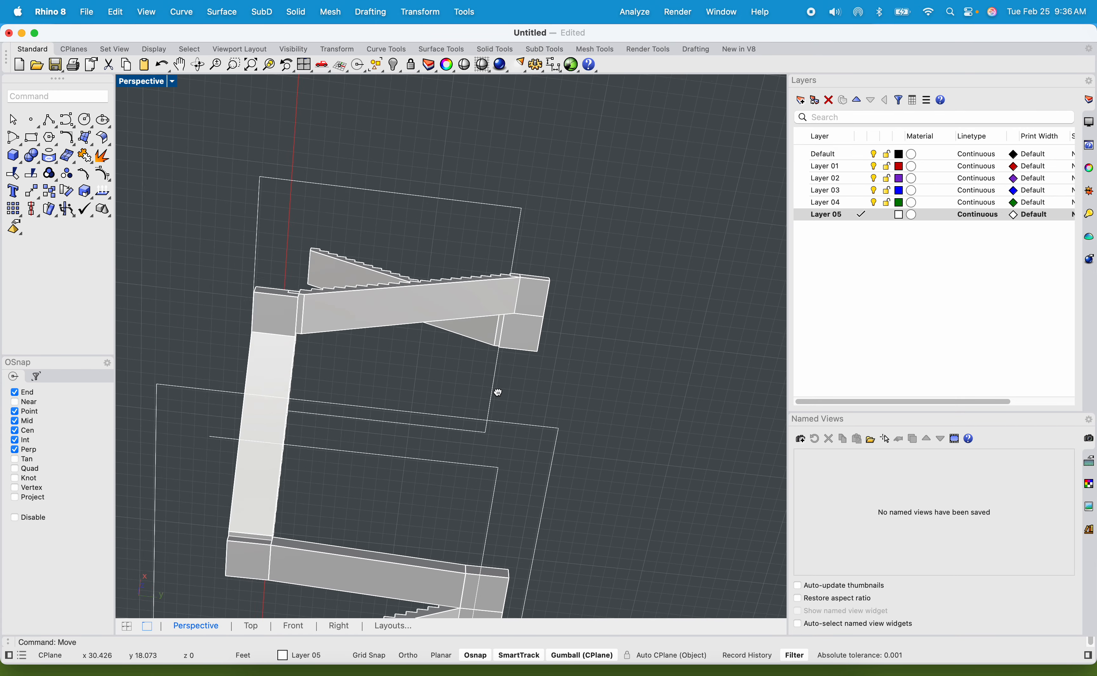
right_click_drag(372, 509, 311, 353)
scroll(309, 415, "up", 12)
scroll(299, 346, "down", 10)
scroll(230, 437, "up", 5)
scroll(246, 481, "down", 12)
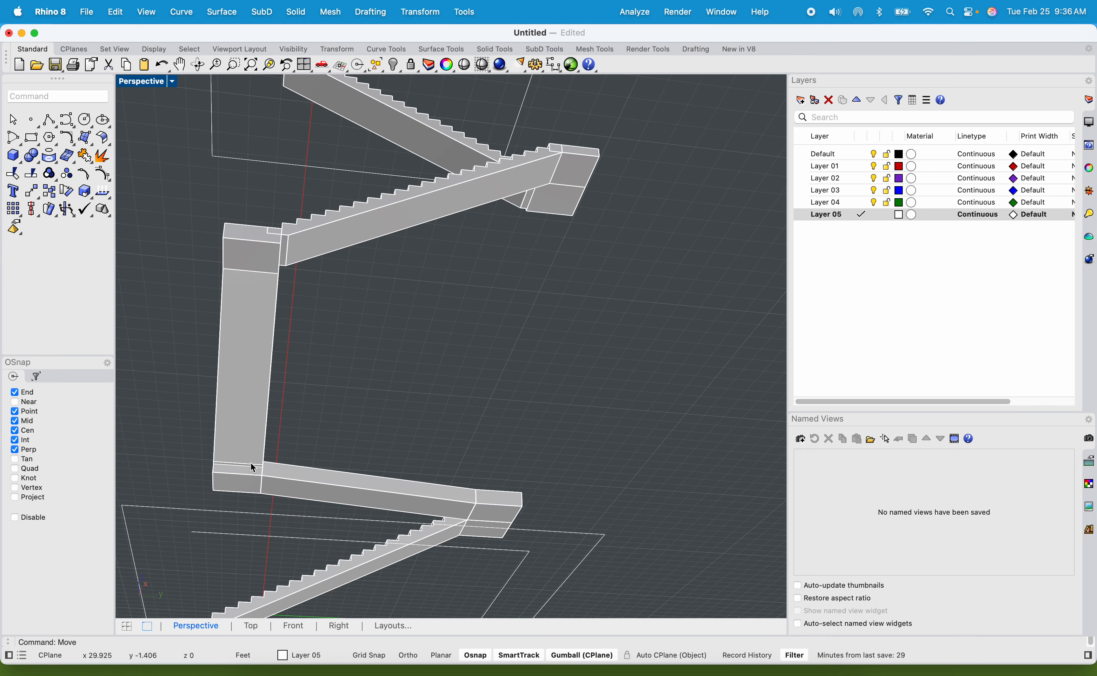
right_click_drag(293, 460, 208, 399, "shift")
right_click_drag(349, 509, 414, 429)
Extrude the end face at the top of the new flight 3 ft as a solid landing with ExtrudeSrf, level with the lower landing's corner.
scroll(390, 270, "up", 5)
left_click(420, 310)
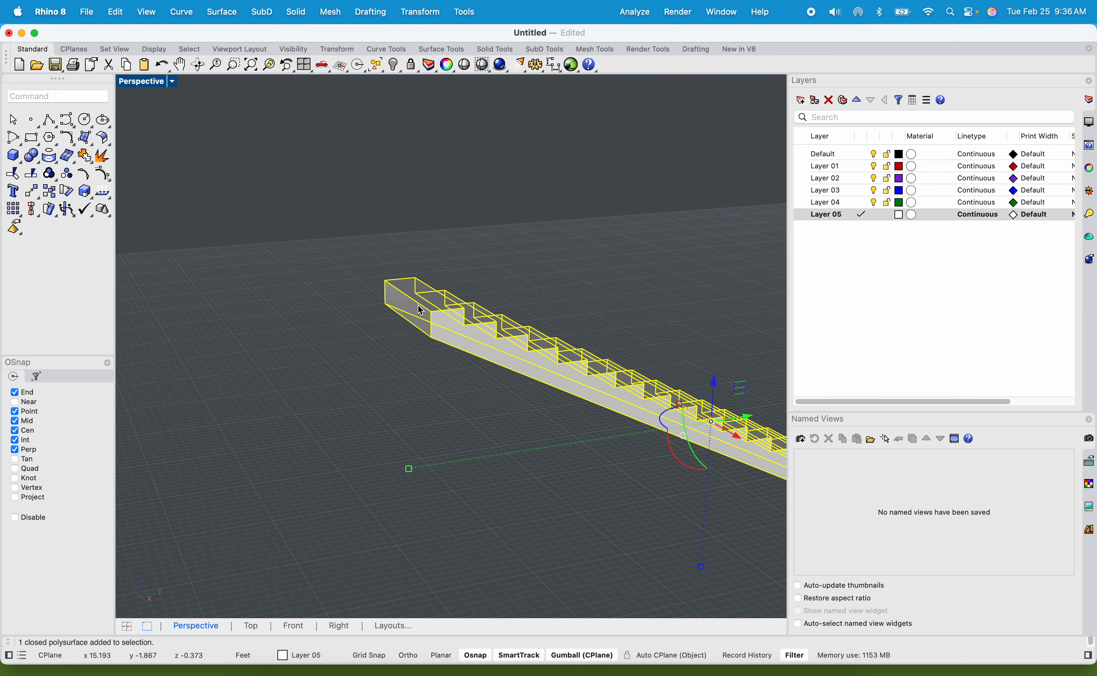
type("Extrude")
key("Down")
key("Down")
key("Down")
key("Down")
key("Down")
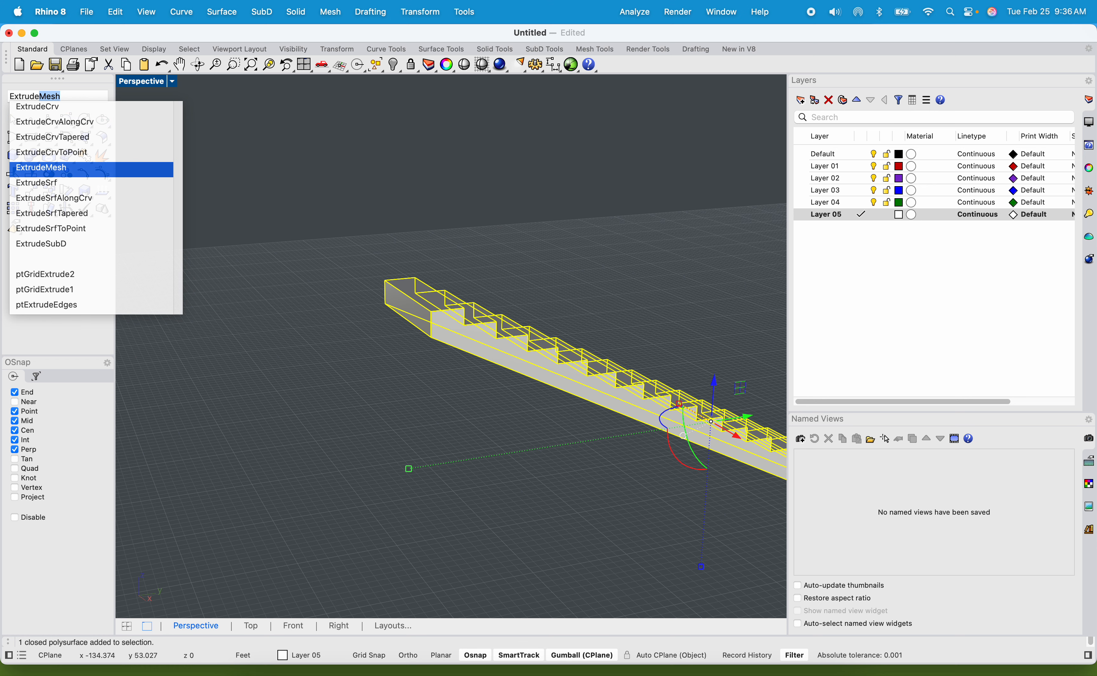
key("Return")
left_click(417, 323)
key("Return")
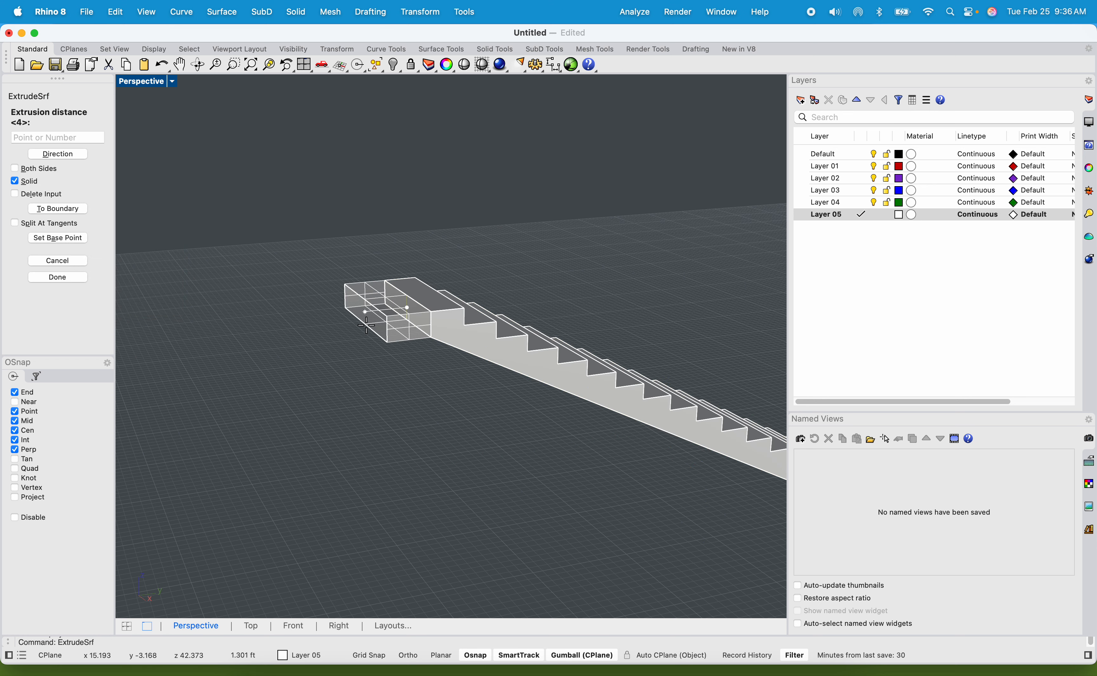
scroll(363, 320, "down", 10)
scroll(377, 499, "up", 7)
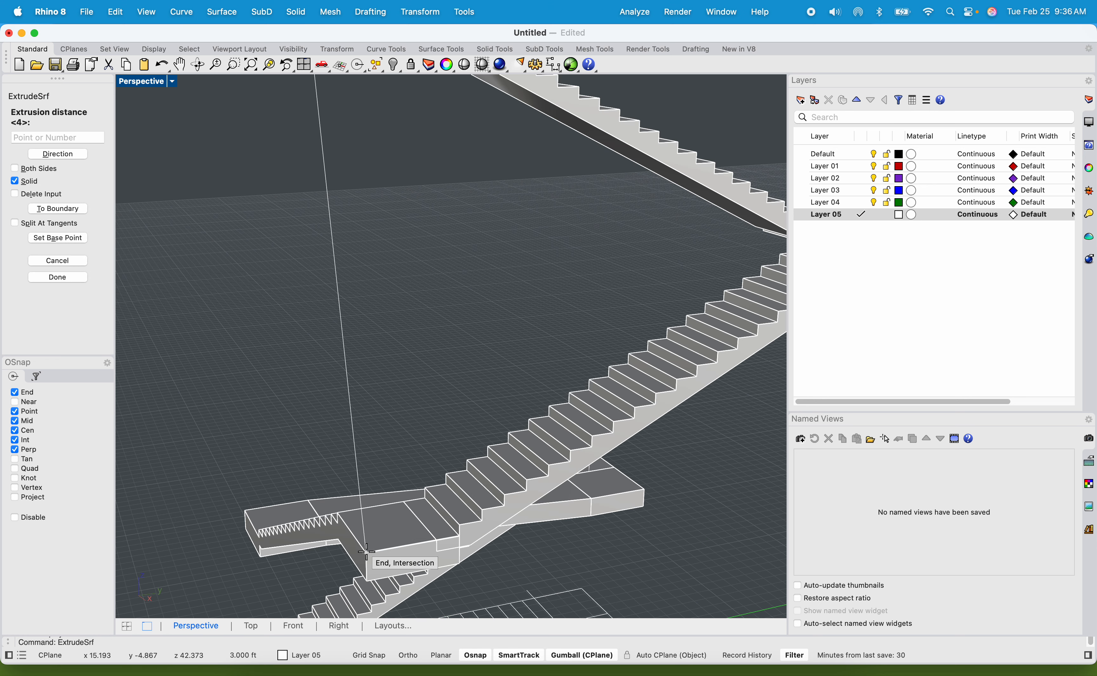
key("Escape")
Examine the new top landing and the whole staircase against the upper floor outline.
scroll(347, 434, "down", 8)
scroll(365, 264, "up", 6)
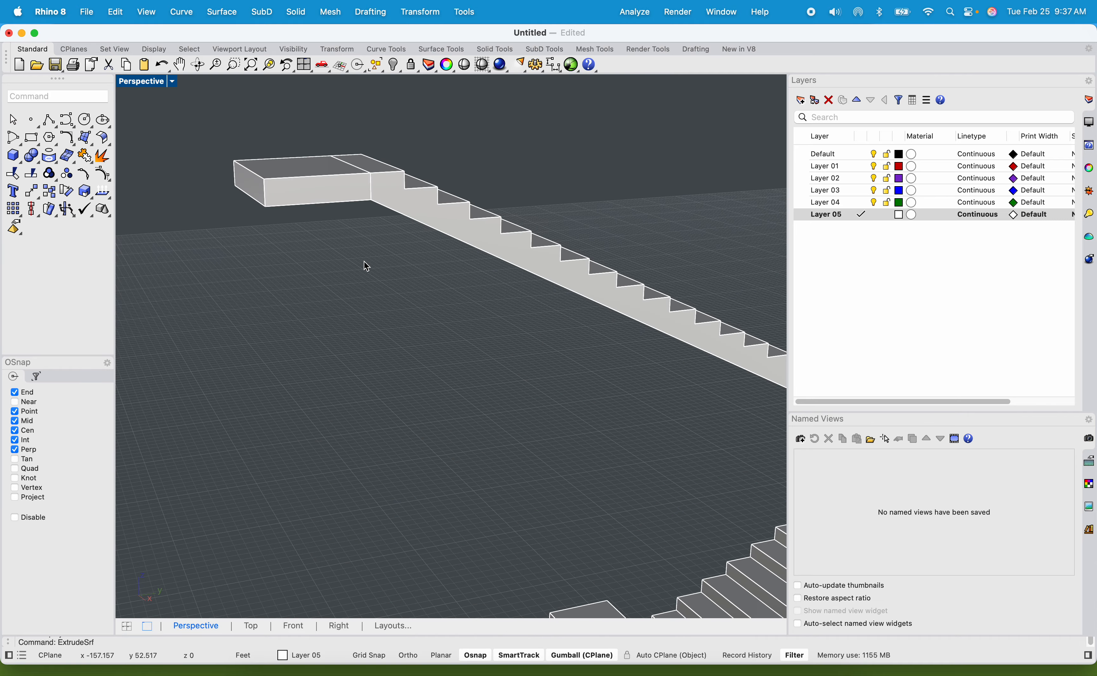
scroll(365, 265, "down", 6)
right_click_drag(473, 387, 393, 288)
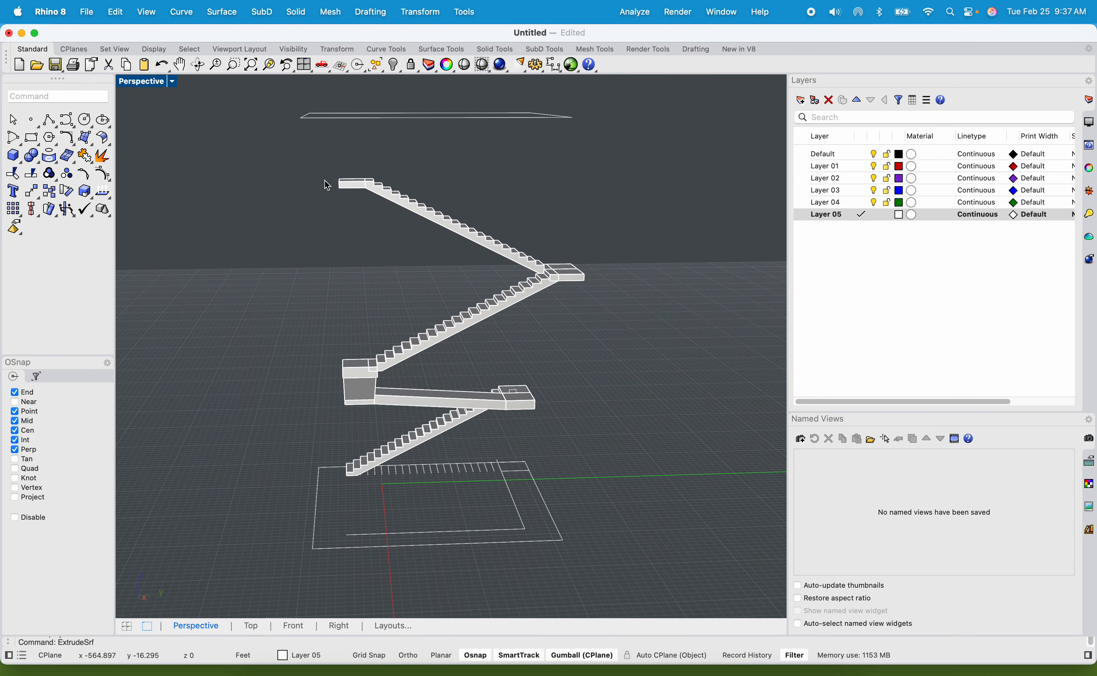
scroll(344, 184, "up", 5)
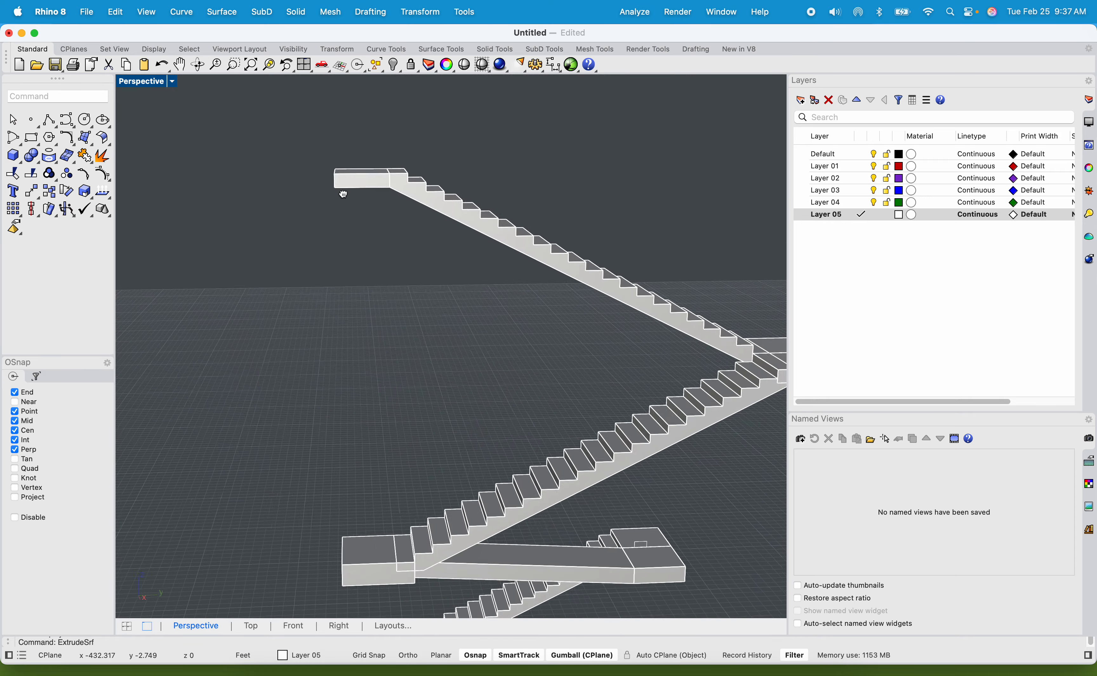
Extrude the top landing's side face 13 ft as a solid walkway with ExtrudeSrf, ending in line with the inner corner of a landing below.
right_click_drag(360, 187, 415, 183)
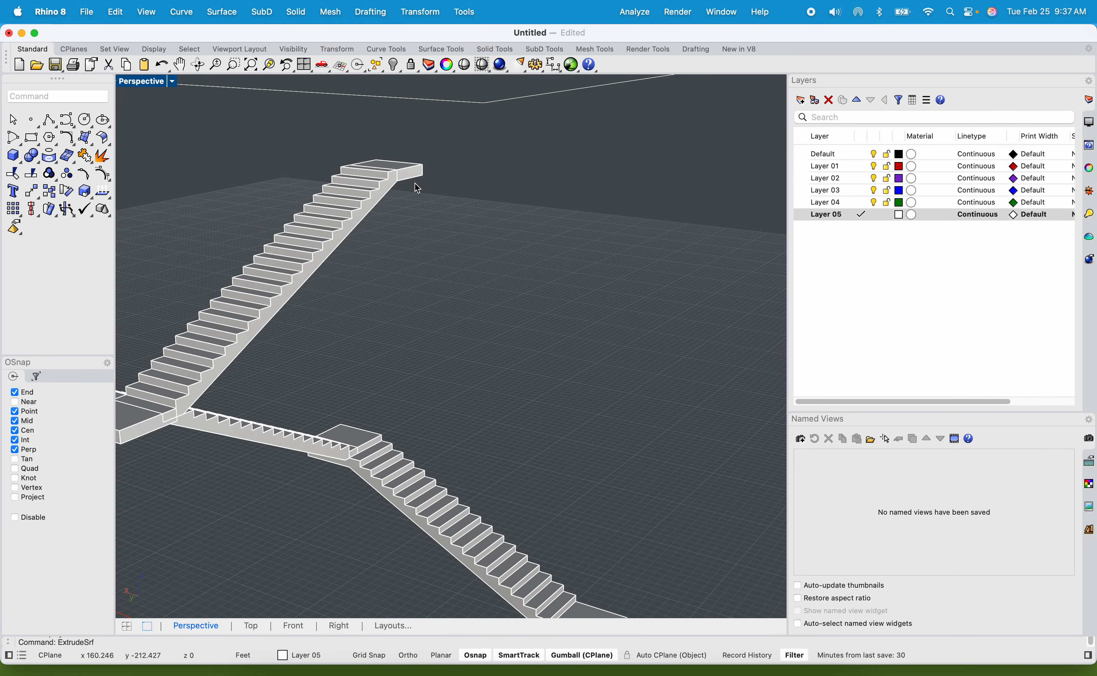
scroll(418, 171, "up", 6)
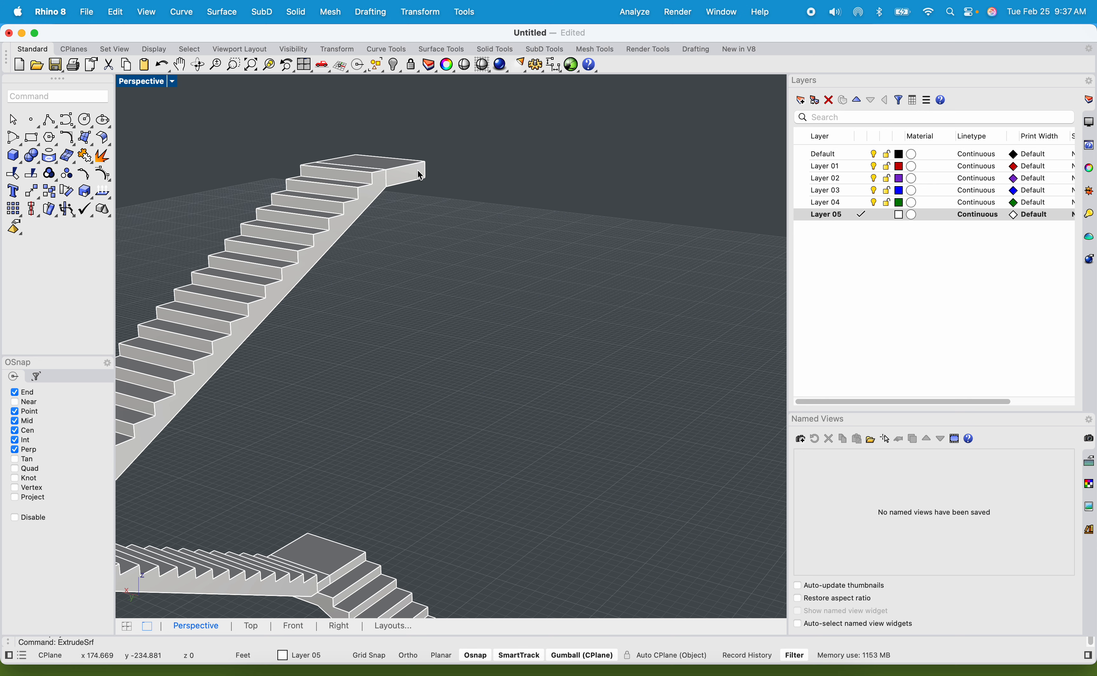
left_click(401, 177)
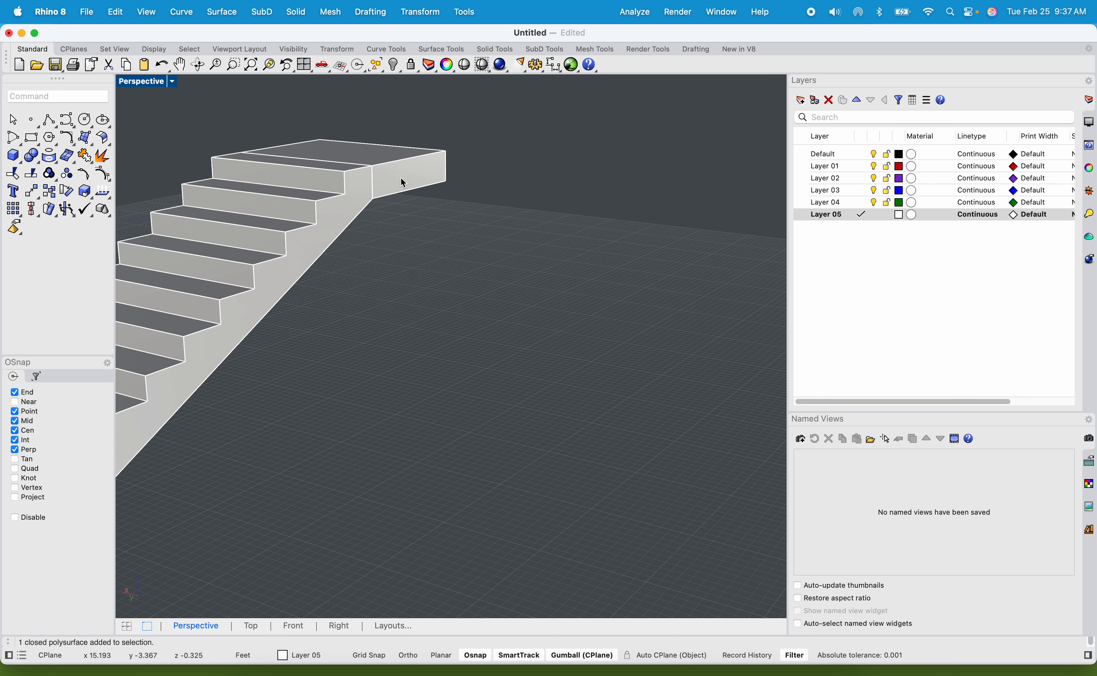
right_click_drag(476, 234, 431, 178)
scroll(386, 114, "up", 5)
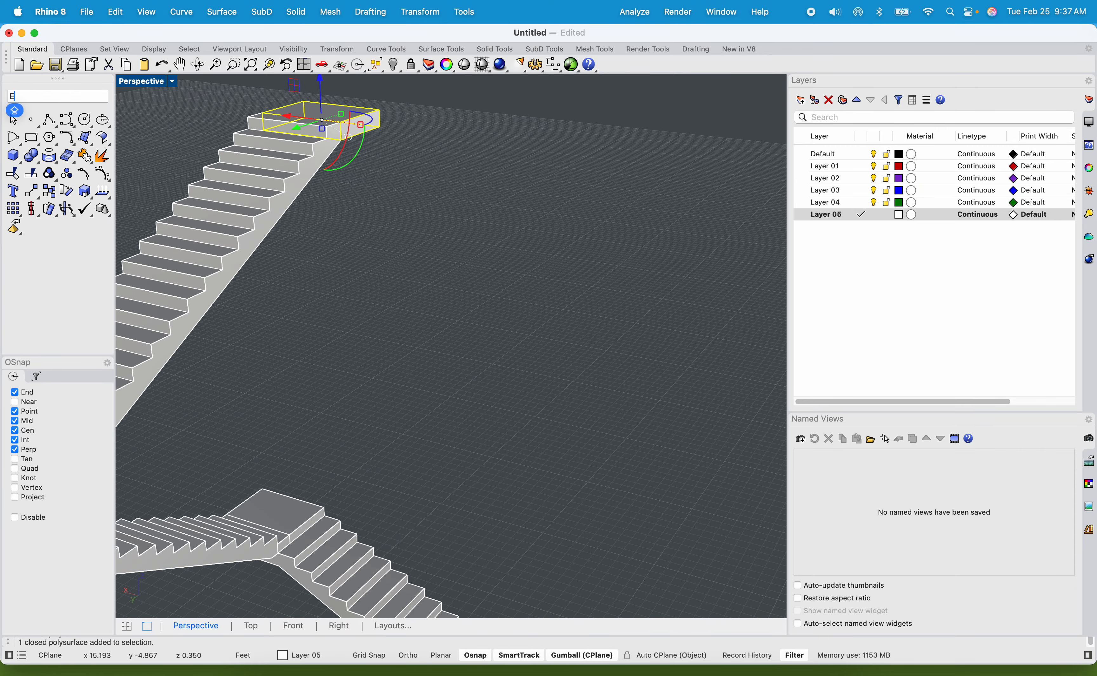
key("Down")
key("Down")
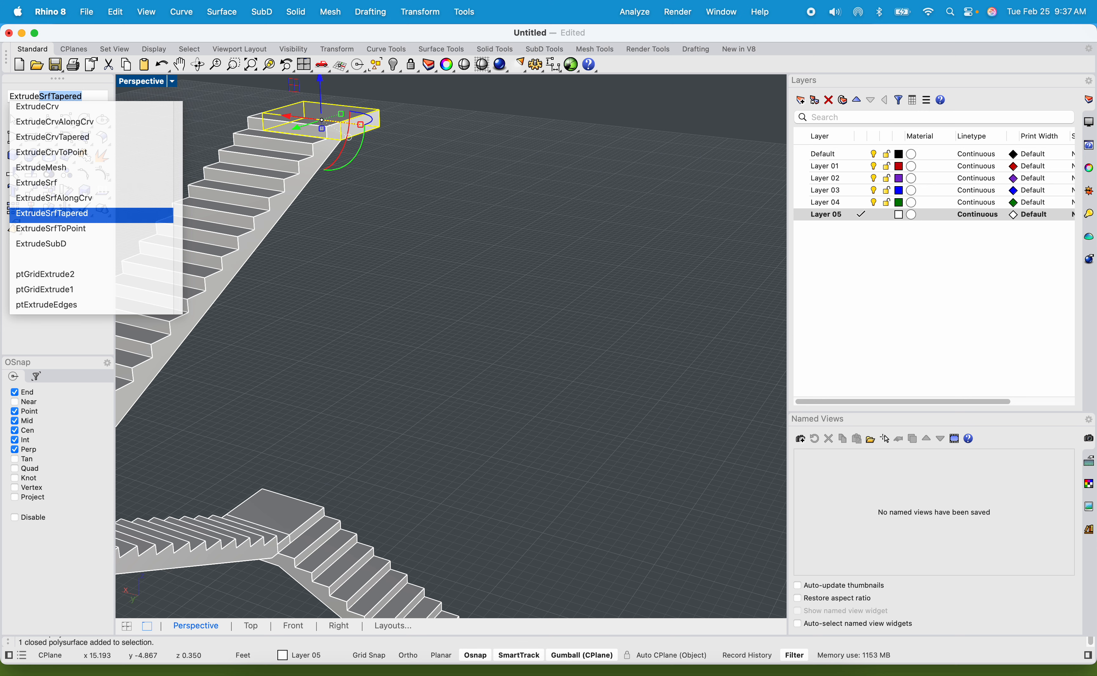
key("Up")
key("Up")
key("Up")
key("Down")
key("Return")
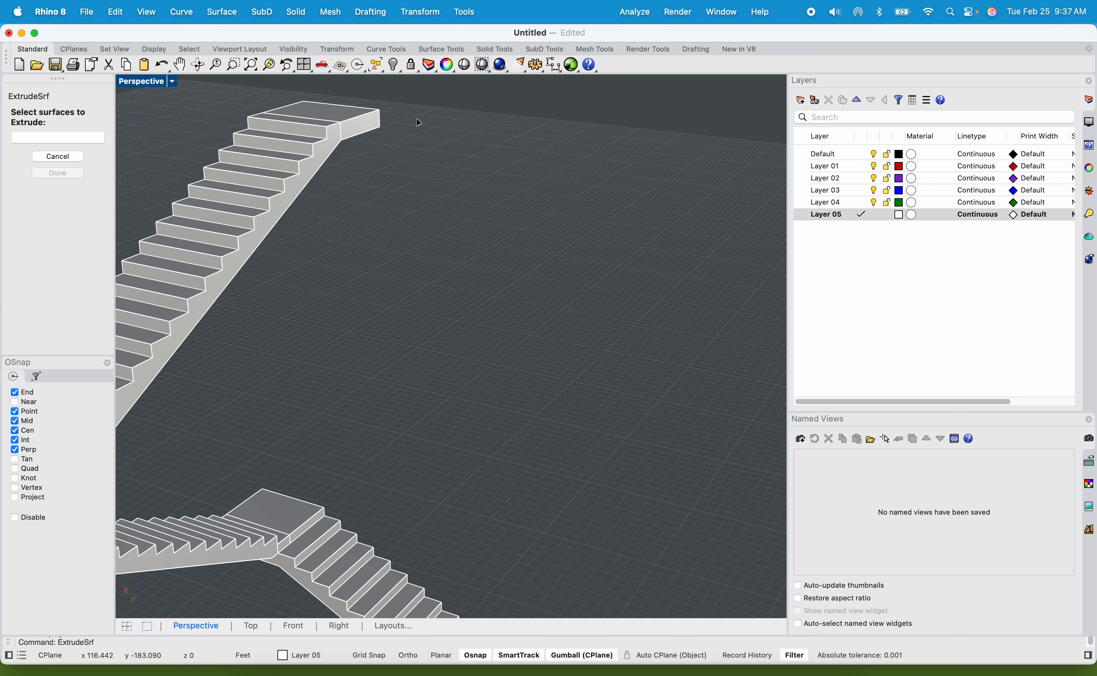
left_click(365, 118)
key("Return")
scroll(597, 134, "down", 5)
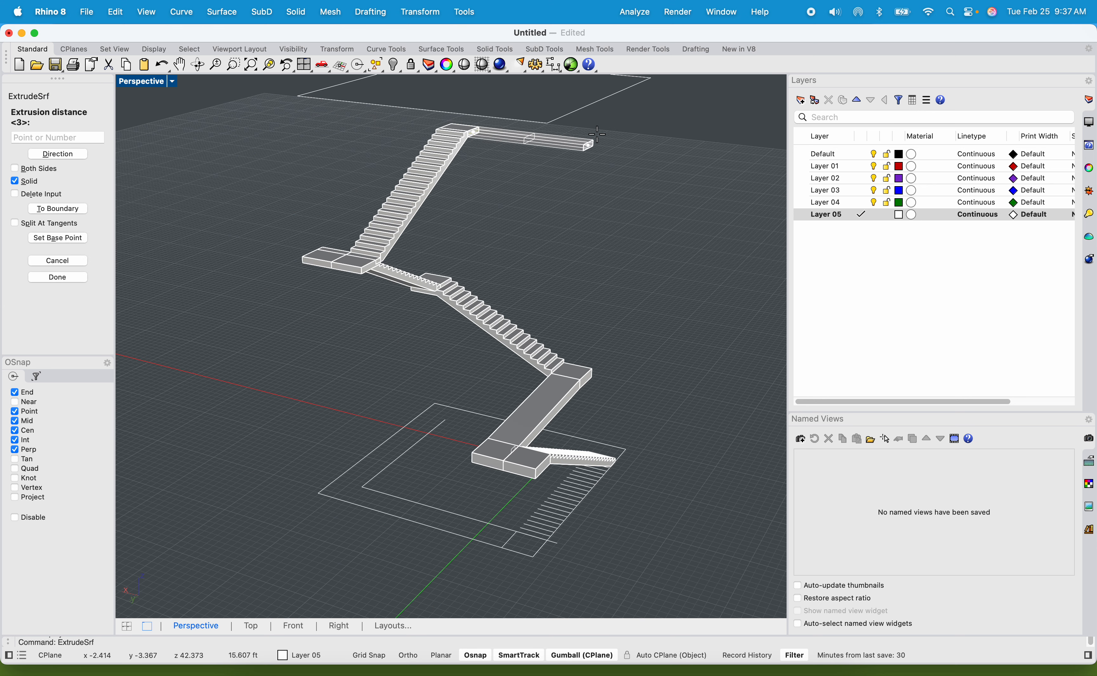
right_click_drag(593, 134, 648, 164)
scroll(599, 378, "up", 5)
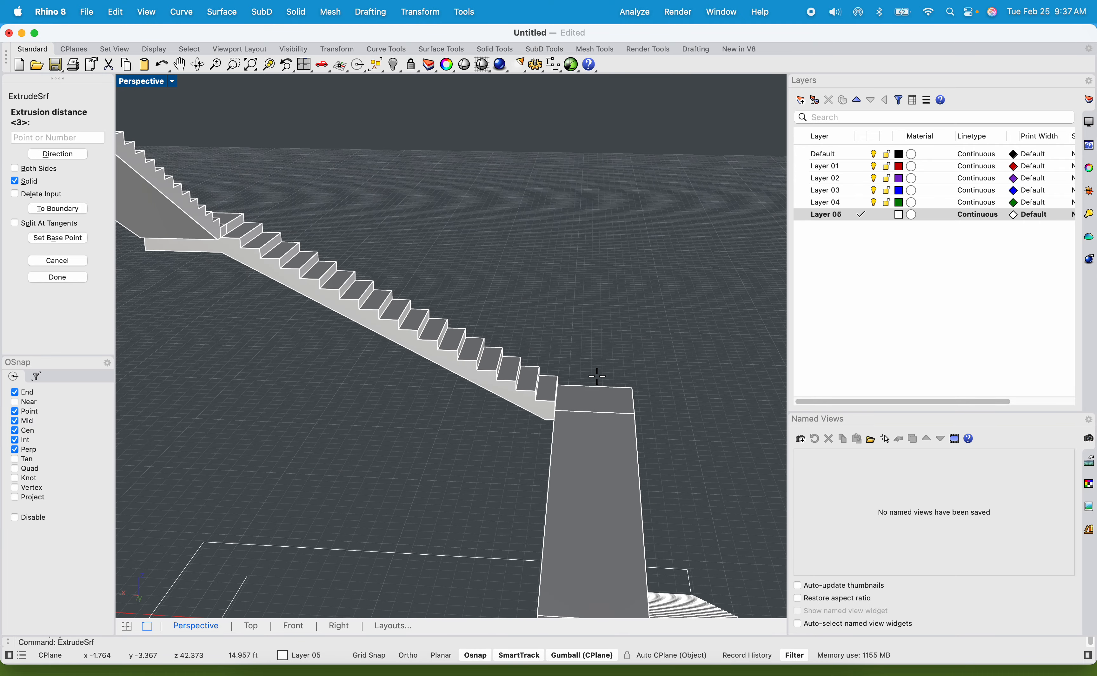
left_click(558, 382)
Move the walkway's far end face straight up about 1.5 ft with MoveFace, so the walkway slopes upward.
scroll(565, 359, "down", 5)
scroll(546, 276, "up", 5)
right_click_drag(546, 192, 597, 308, "shift")
left_click(580, 285)
scroll(649, 283, "up", 4)
right_click_drag(649, 282, 618, 283, "shift")
type("MOve")
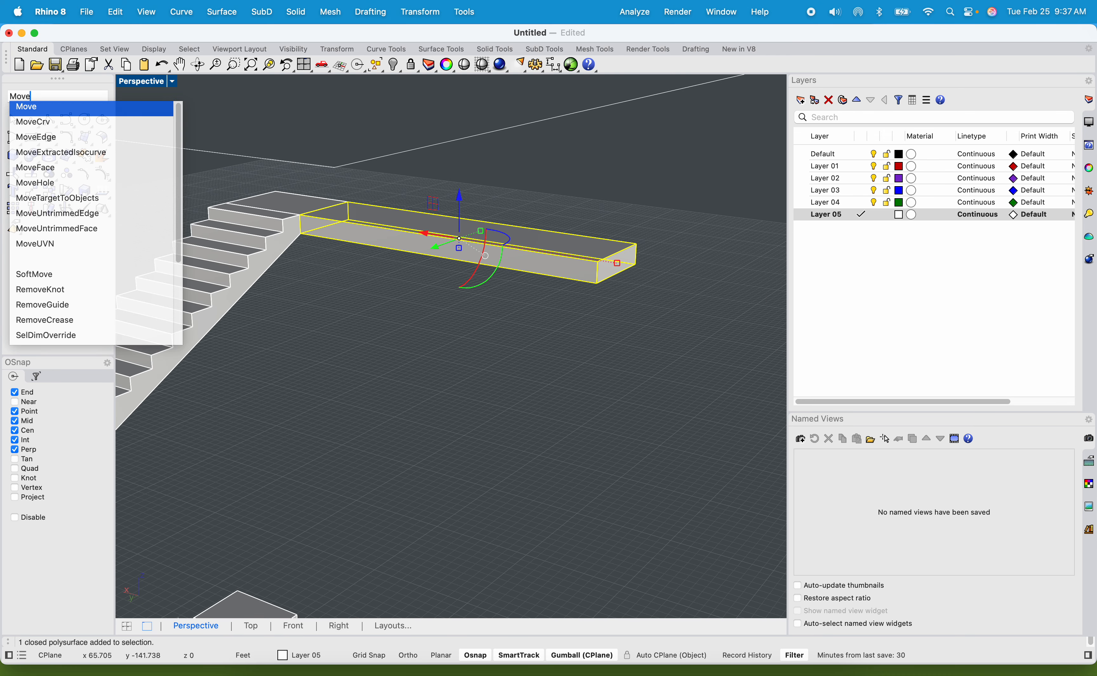
key("Down")
key("Down")
key("Down")
key("Down")
key("Return")
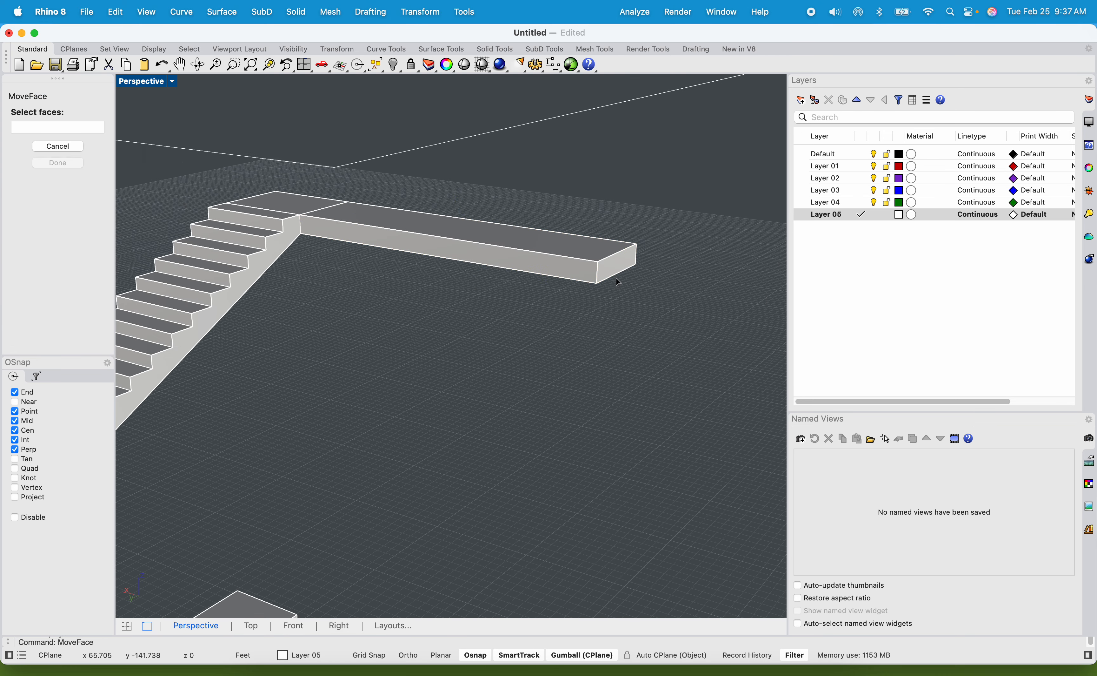
left_click(623, 260)
key("Return")
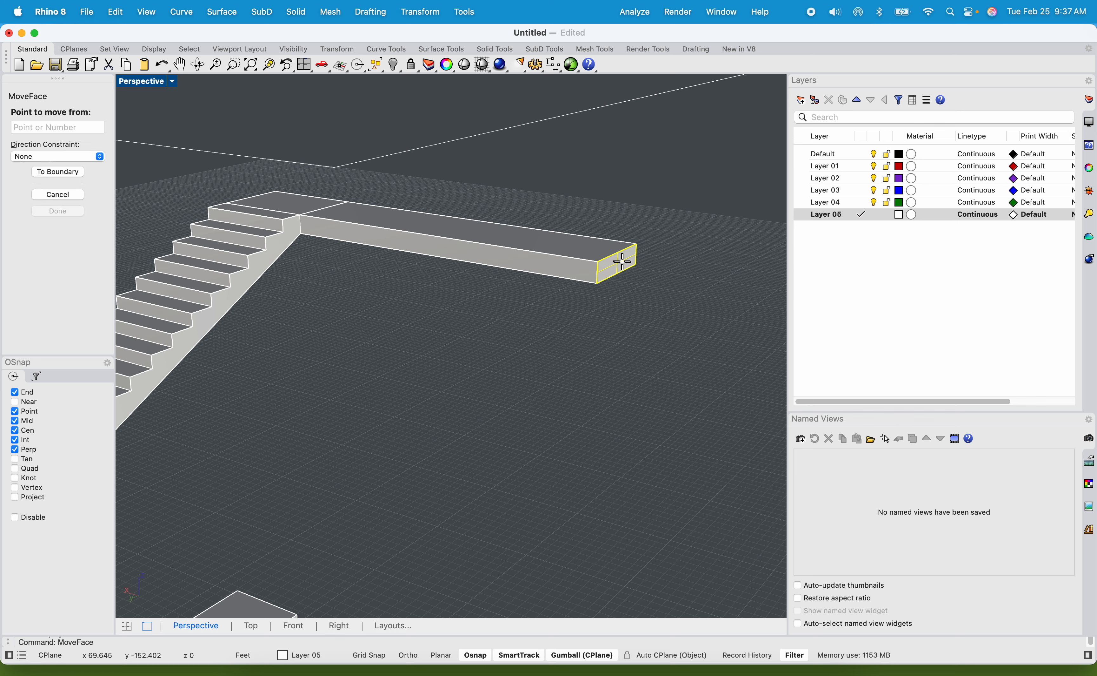
left_click(460, 228)
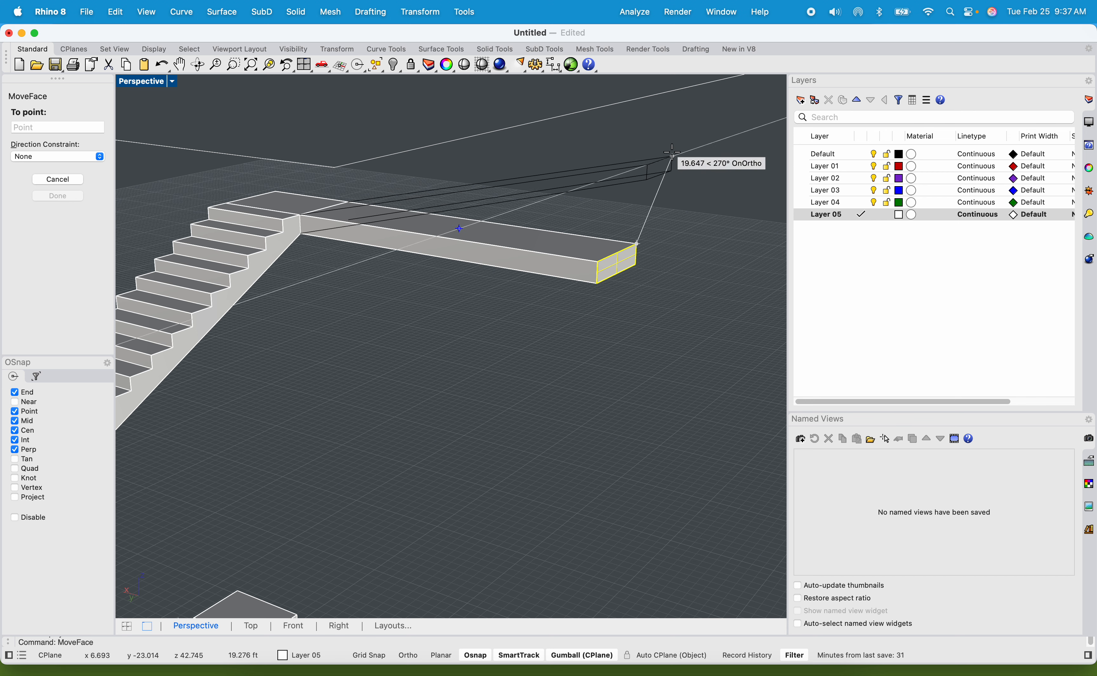
double_click(139, 81)
scroll(585, 441, "down", 10)
scroll(590, 432, "up", 10)
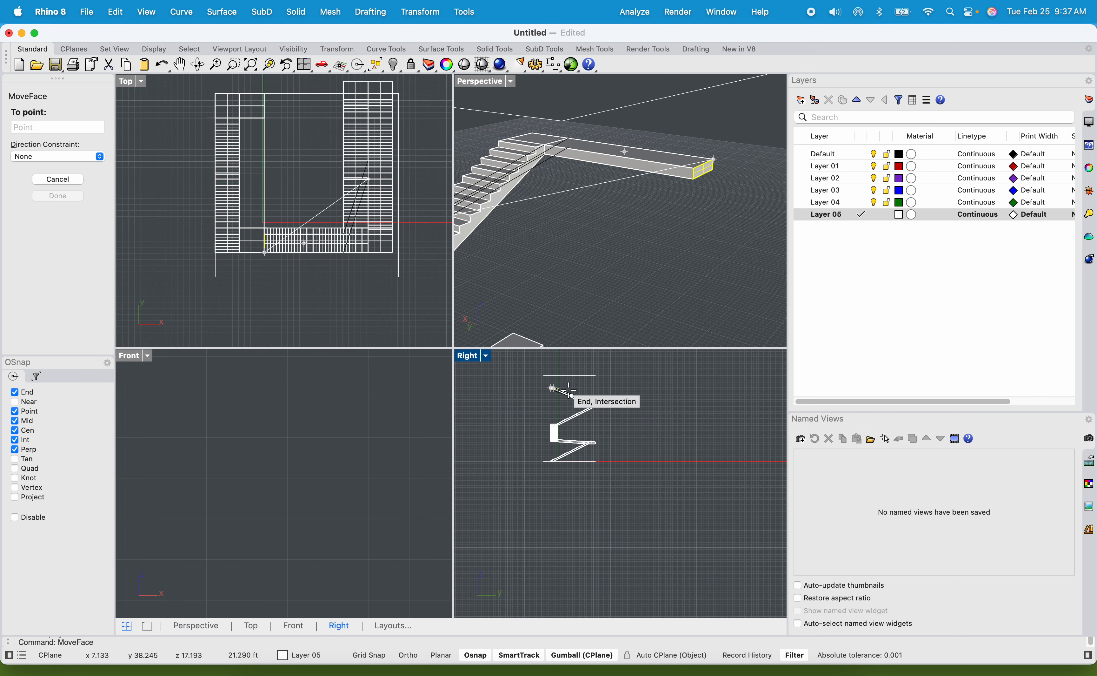
key("shift")
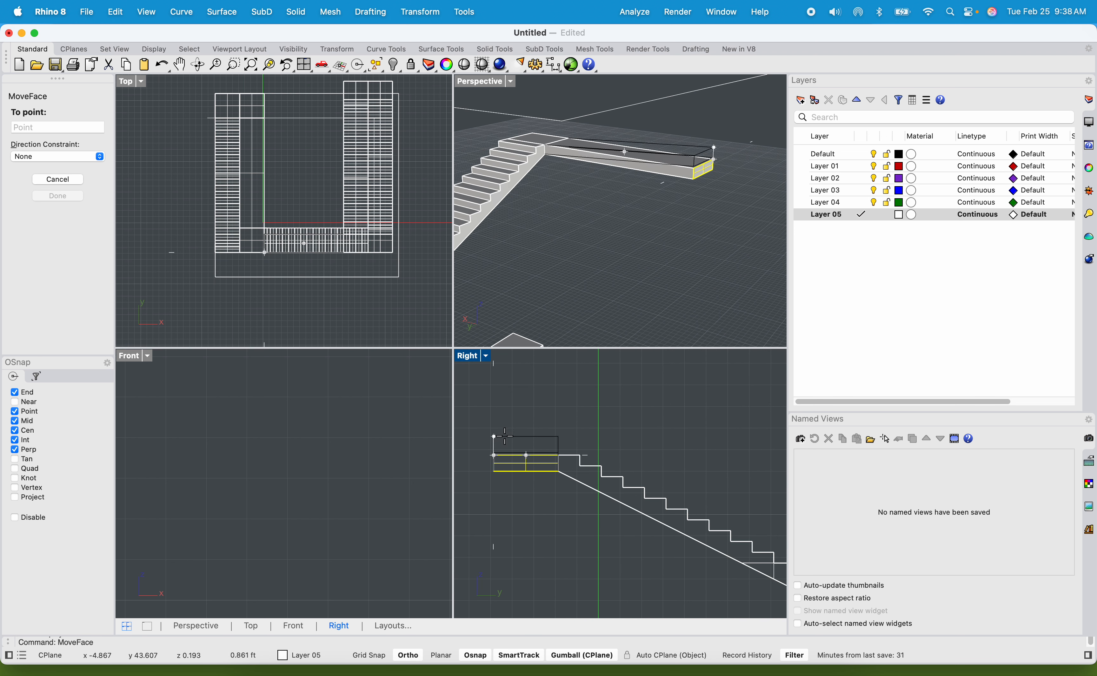
left_click(513, 422)
Extrude the raised end face of the sloped walkway 4 ft as a solid landing, in line with the lower landing's outer corner.
right_click_drag(583, 281, 618, 193)
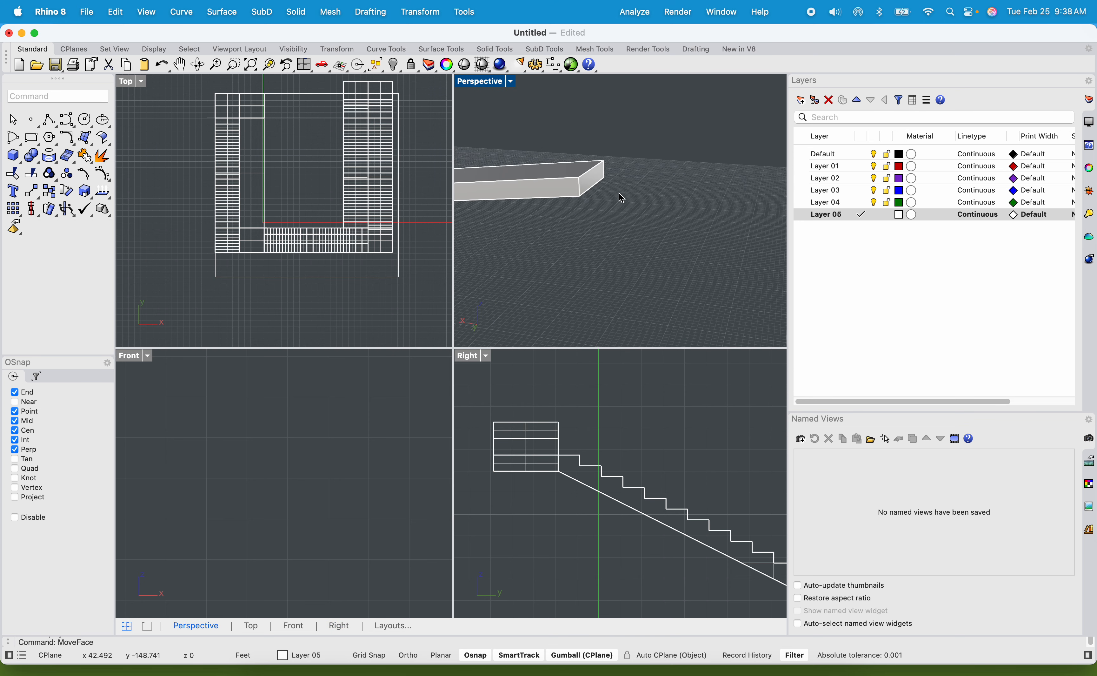
left_click(599, 181)
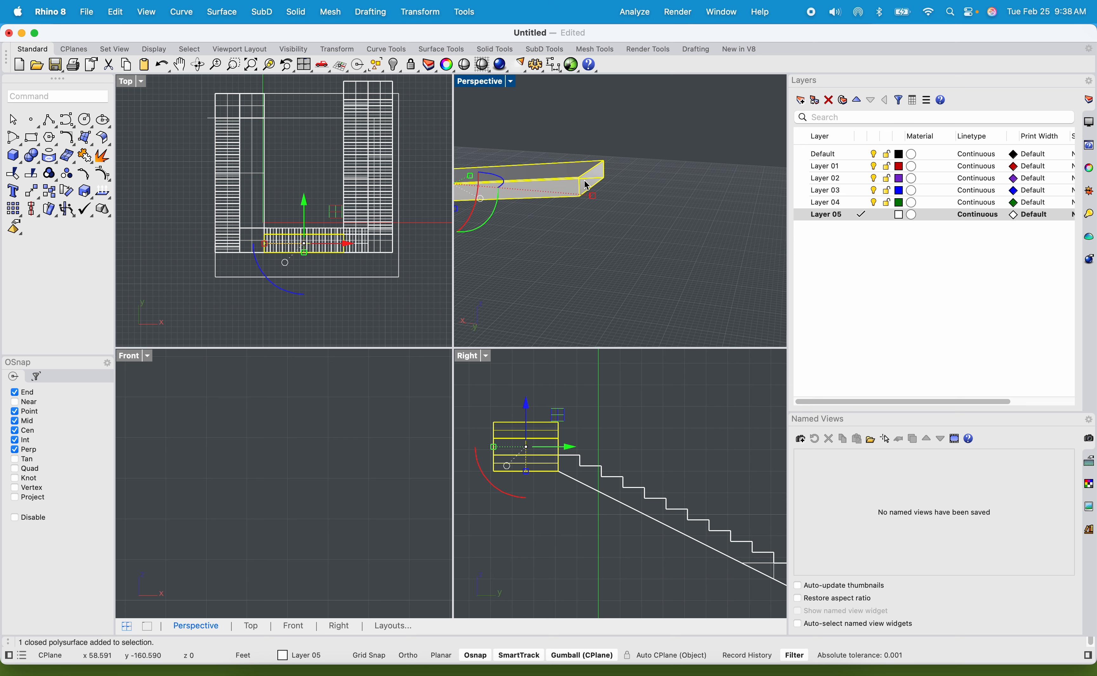
type("ExT")
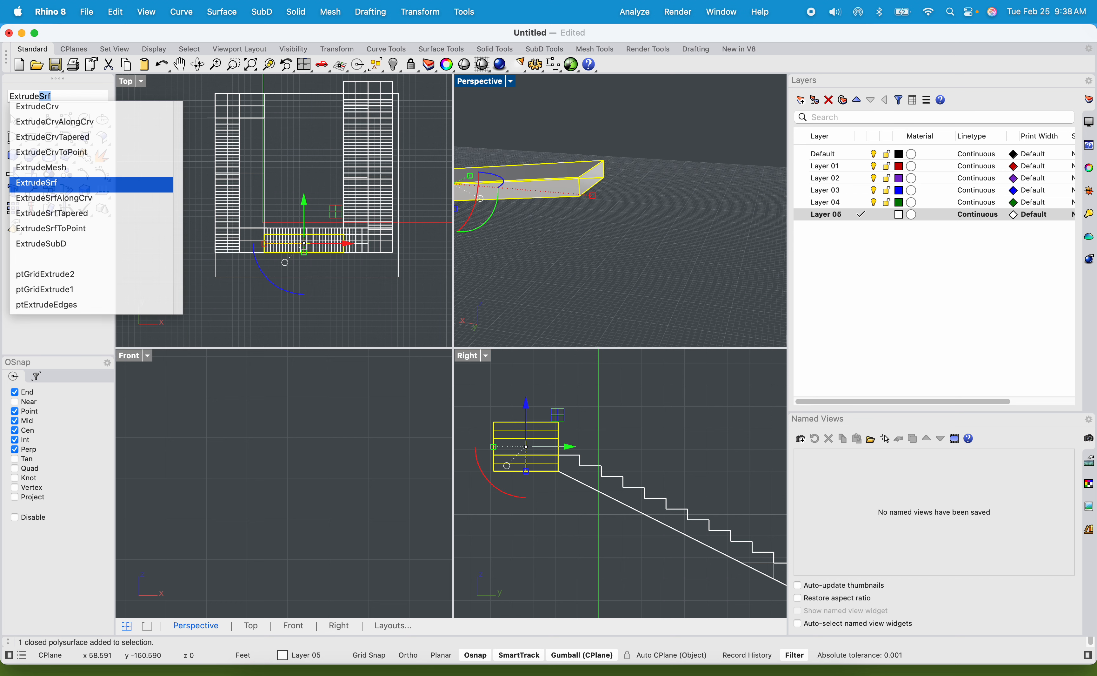
key("Down")
key("Up")
key("Return")
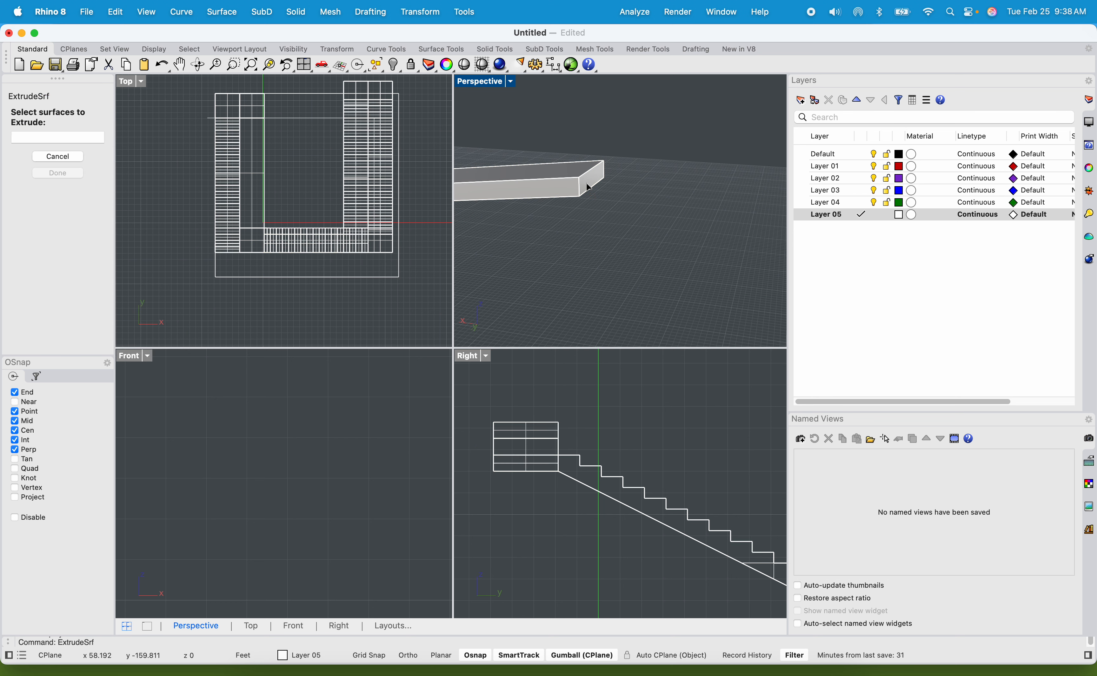
left_click(588, 187)
key("Return")
scroll(663, 289, "down", 5)
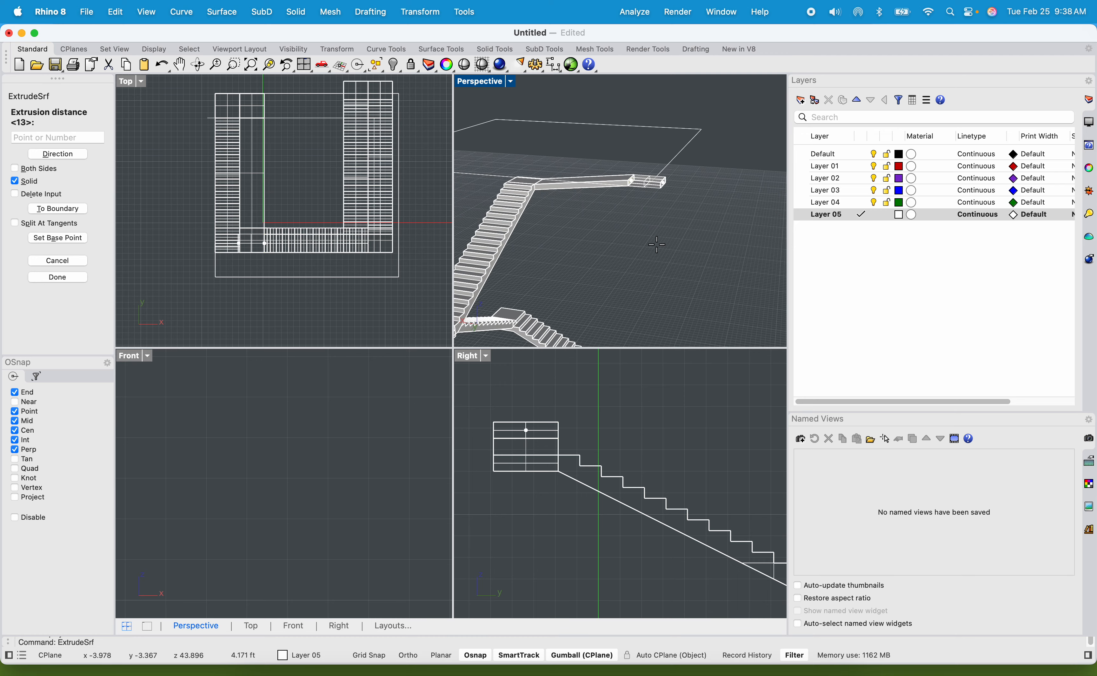
scroll(657, 252, "up", 5)
left_click(657, 265)
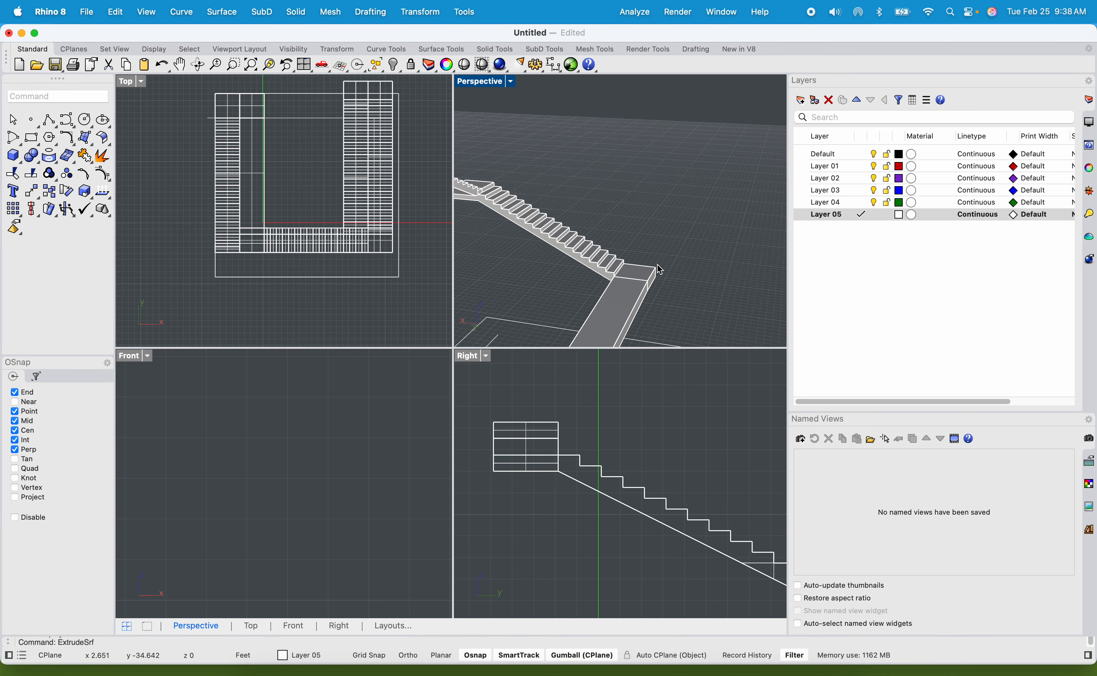
Copy the flight above the perpendicular flight from its bottom riser corner to the corner of the new landing at the raised walkway end.
scroll(658, 265, "down", 5)
scroll(639, 213, "up", 5)
right_click_drag(676, 272, 578, 194)
scroll(644, 226, "down", 6)
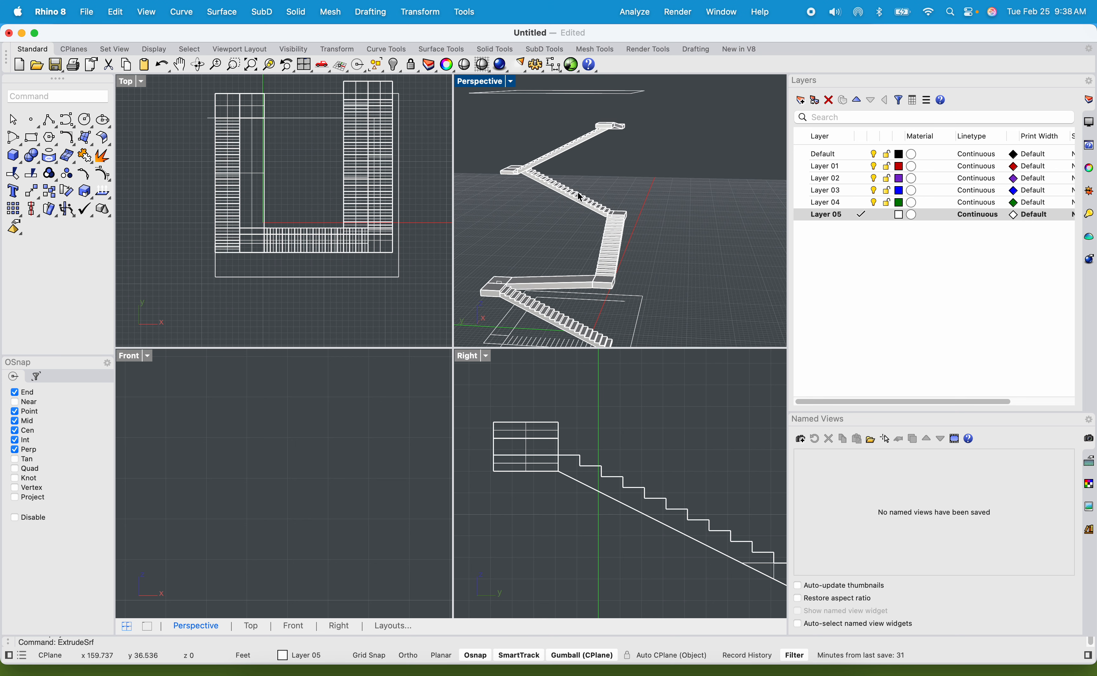
scroll(638, 224, "up", 3)
left_click(638, 223)
scroll(638, 224, "up", 3)
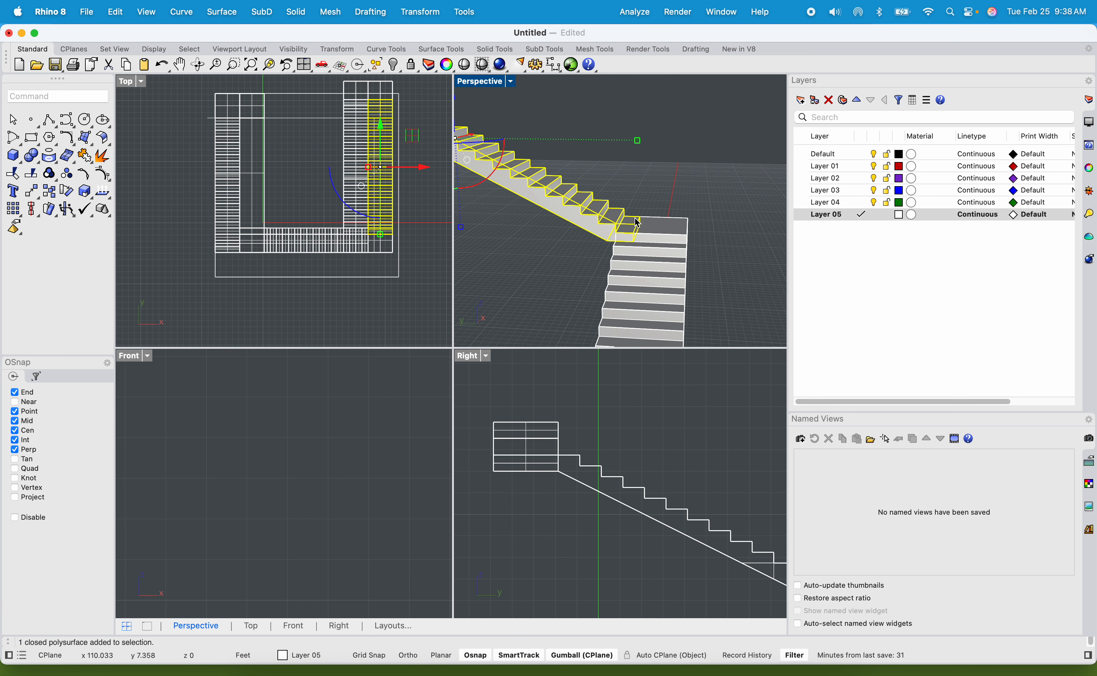
key("Return")
scroll(640, 205, "up", 3)
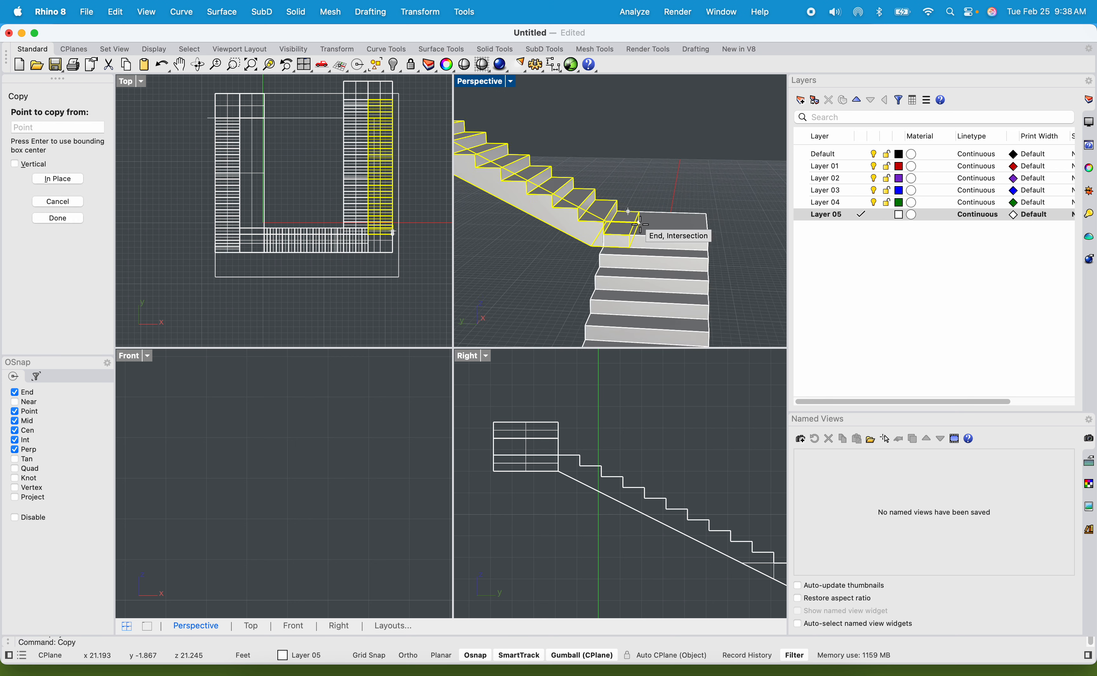
left_click(640, 207)
scroll(640, 206, "down", 8)
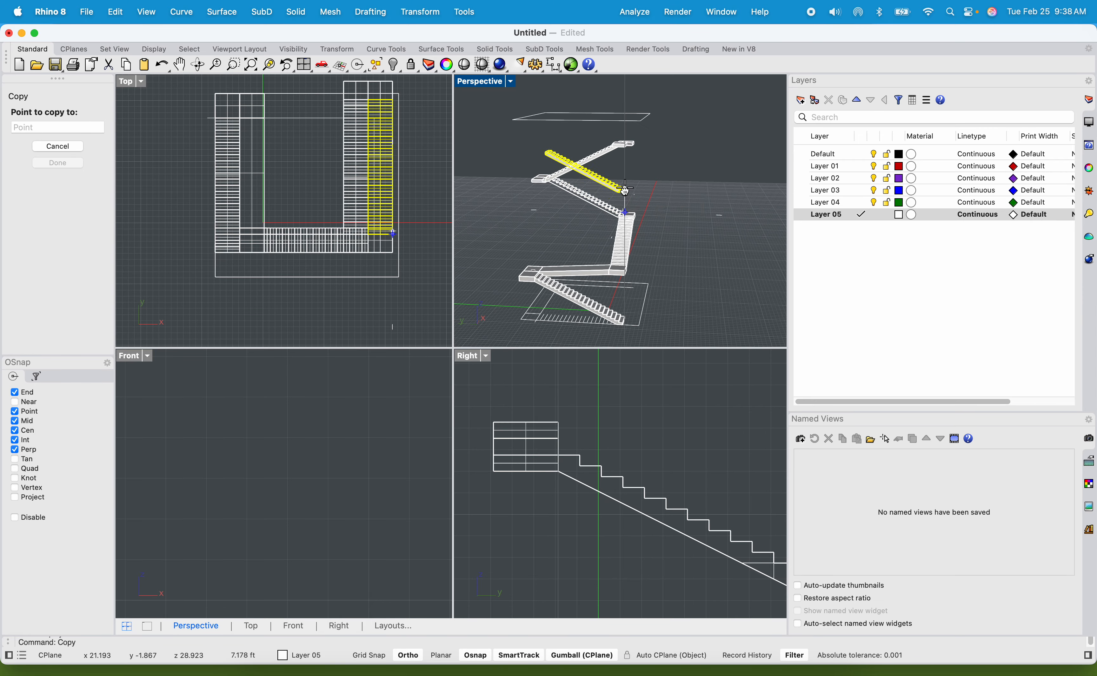
scroll(624, 244, "up", 6)
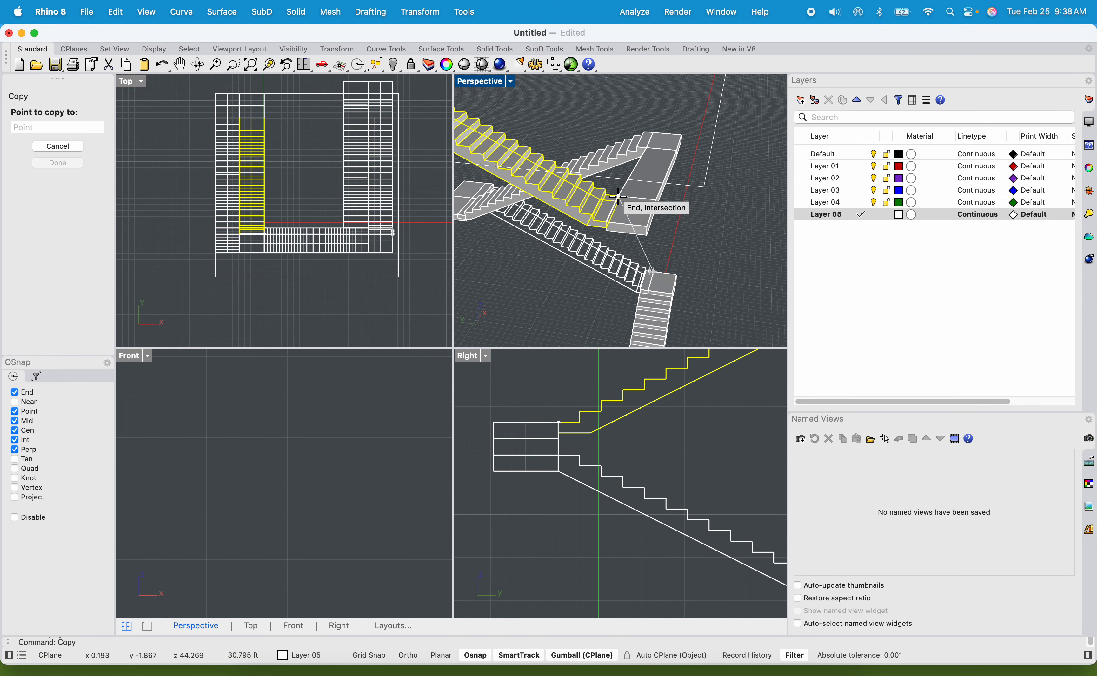
left_click(620, 198)
scroll(619, 199, "down", 5)
key("Return")
Extrude the inward side face of the switchback landing as a solid platform strip with ExtrudeSrf.
left_click(577, 186)
scroll(577, 186, "up", 3)
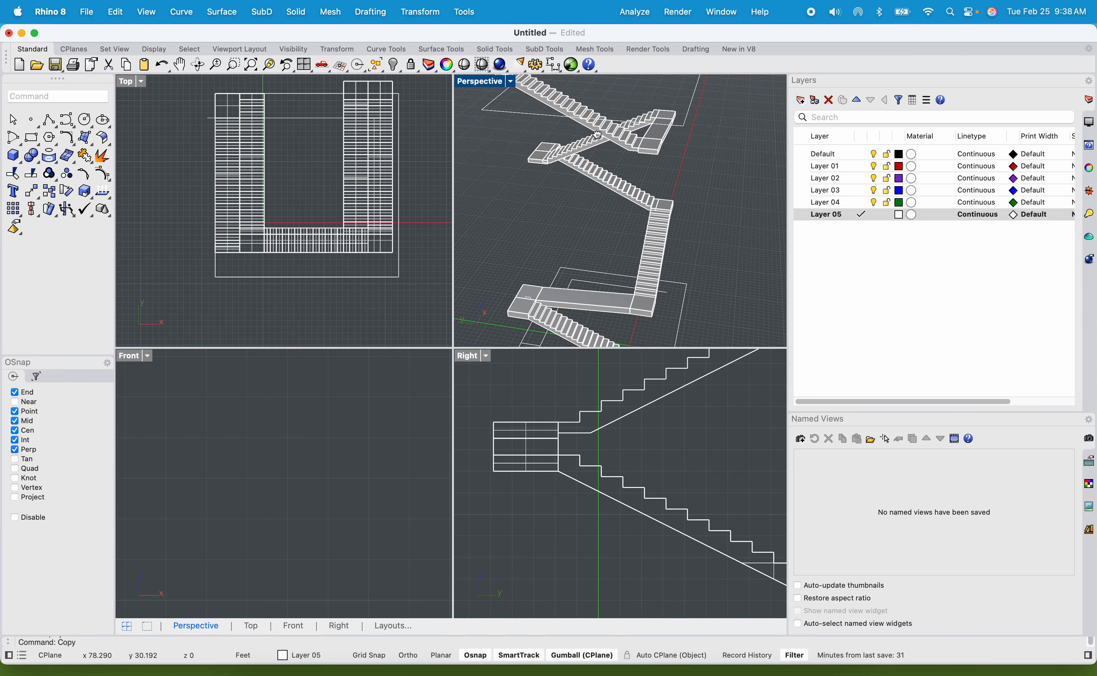
right_click_drag(591, 202, 596, 215)
scroll(529, 157, "up", 4)
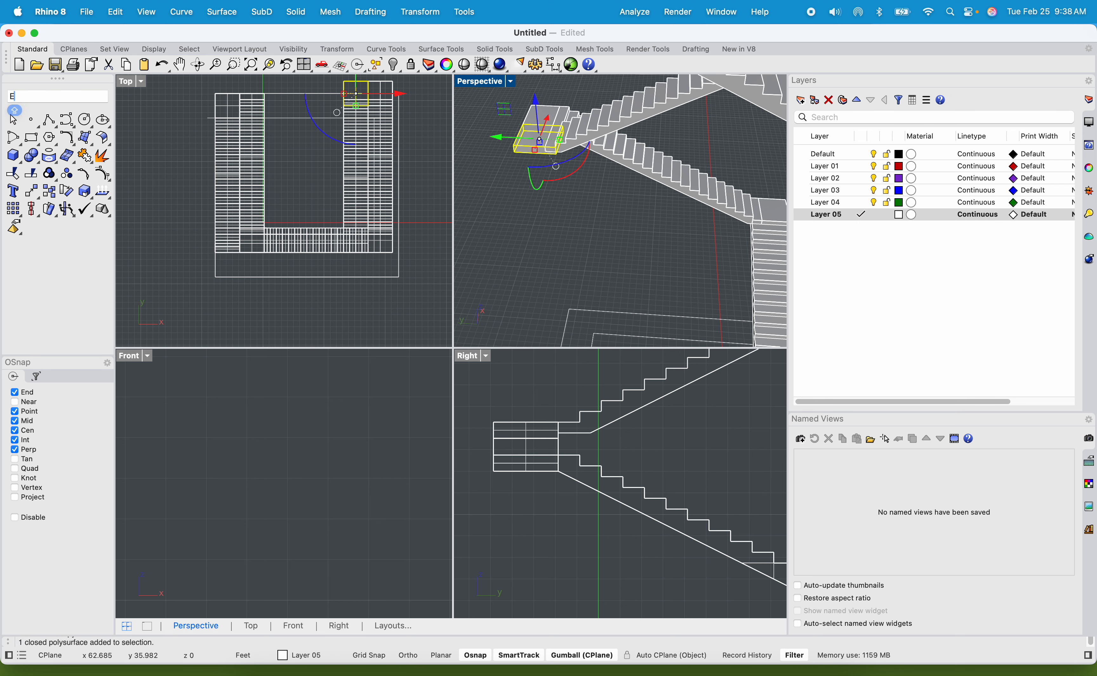
type("ExTRUDE")
key("Return")
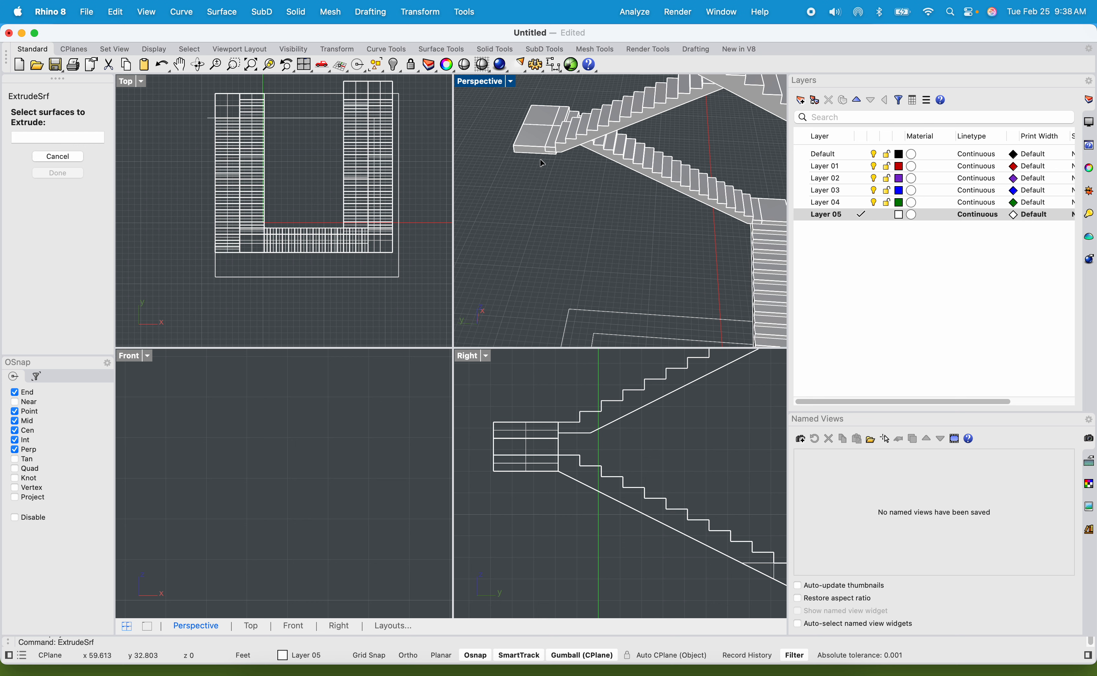
left_click(535, 154)
scroll(532, 151, "up", 5)
key("Escape")
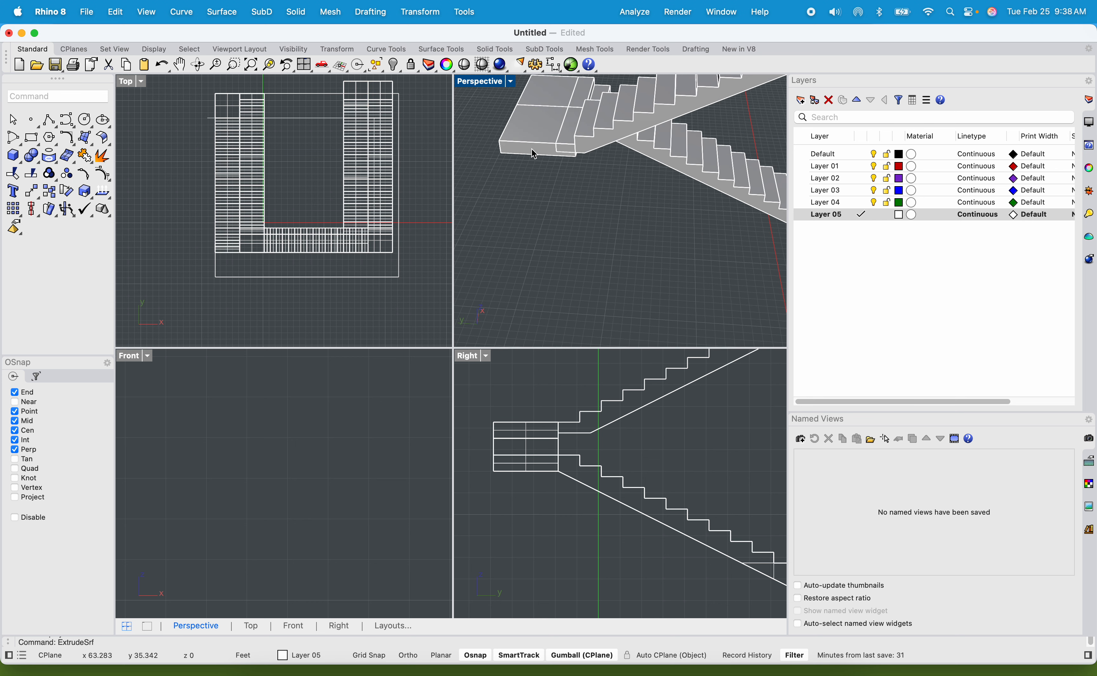
left_click(531, 150)
key("Return")
left_click(521, 152)
key("Return")
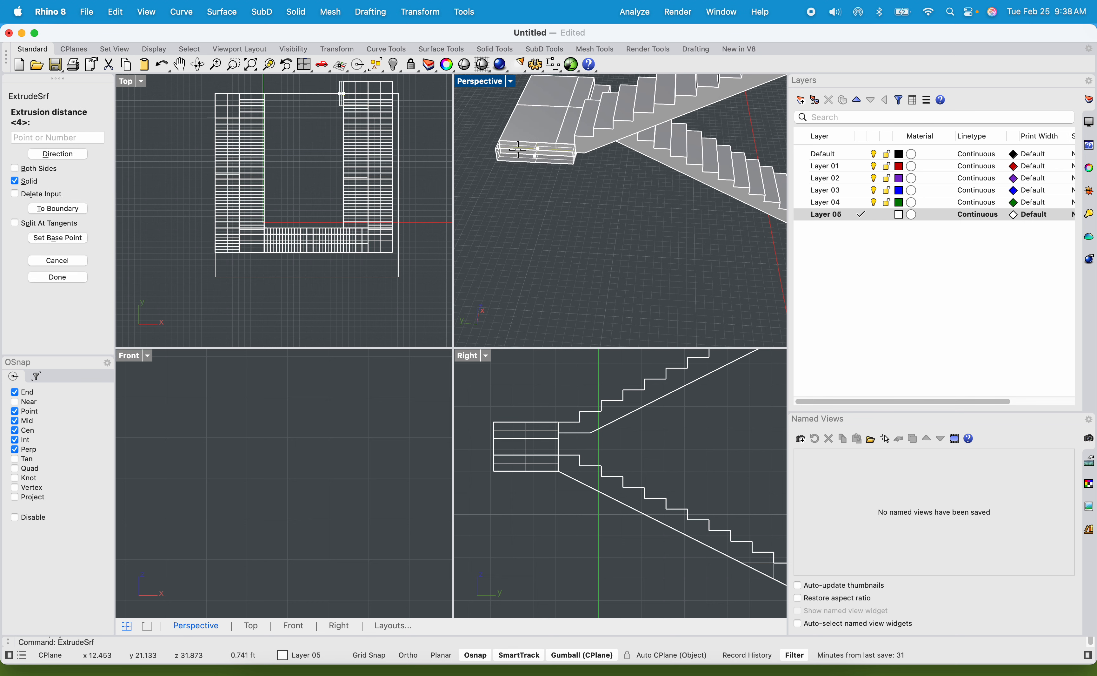
scroll(521, 148, "down", 4)
left_click(523, 253)
Extrude the long side face of the new platform strip inward as a wide solid platform over the stairwell.
scroll(529, 252, "up", 3)
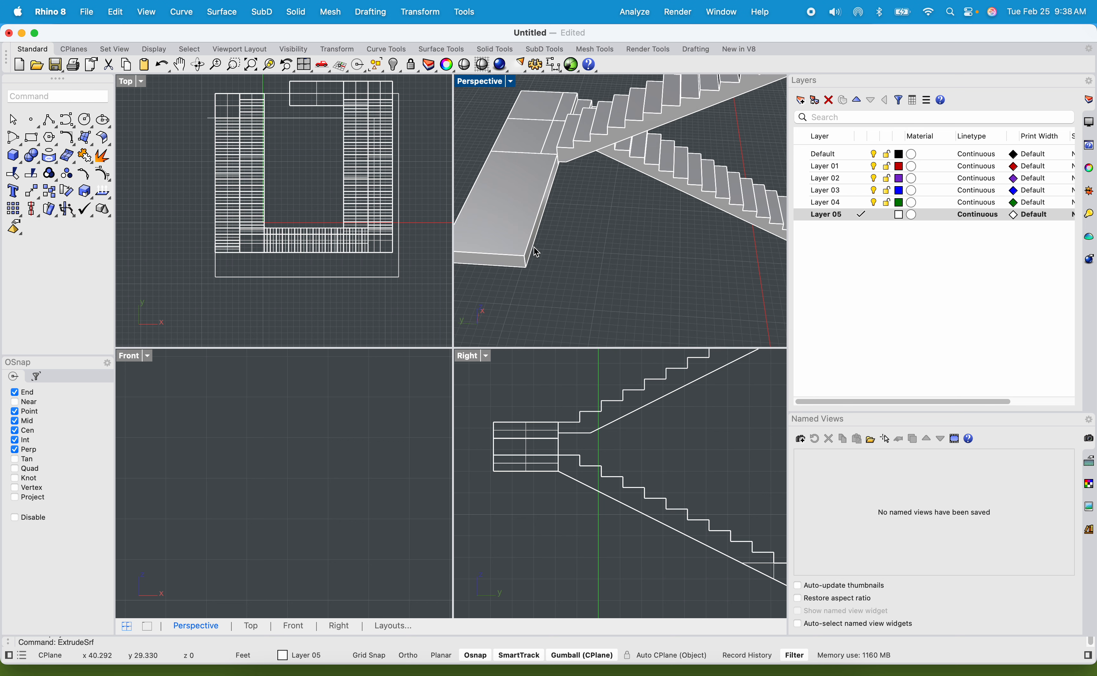
left_click(535, 251)
scroll(532, 252, "up", 2)
key("Escape")
key("Return")
left_click(533, 251)
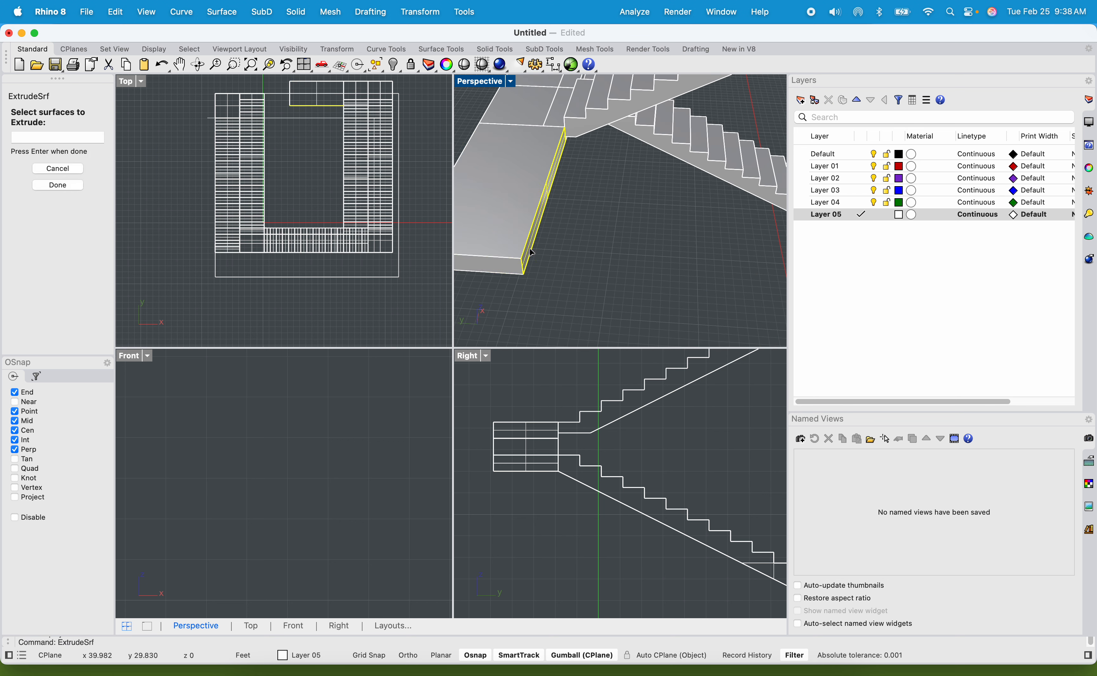
key("Return")
scroll(664, 243, "down", 5)
scroll(663, 243, "up", 2)
left_click(730, 254)
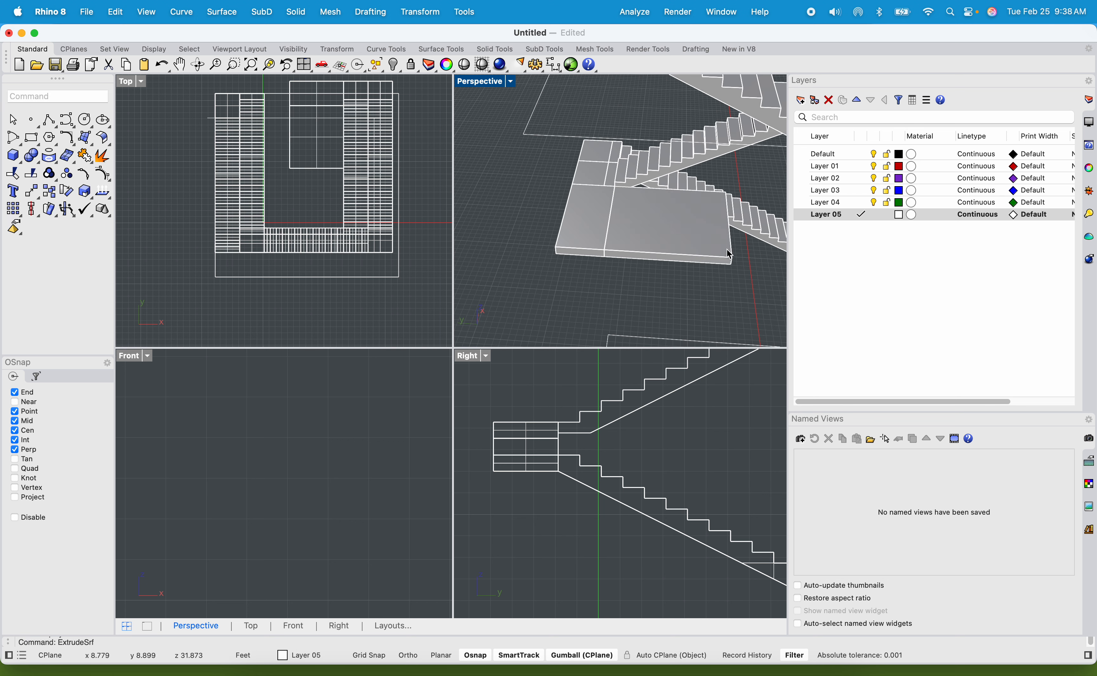
Extrude the inward side face of the lower landing, where the sloped walkway starts, as a long solid platform strip with ExtrudeSrf.
scroll(659, 266, "down", 6)
right_click_drag(680, 260, 502, 186, "shift")
scroll(531, 186, "up", 10)
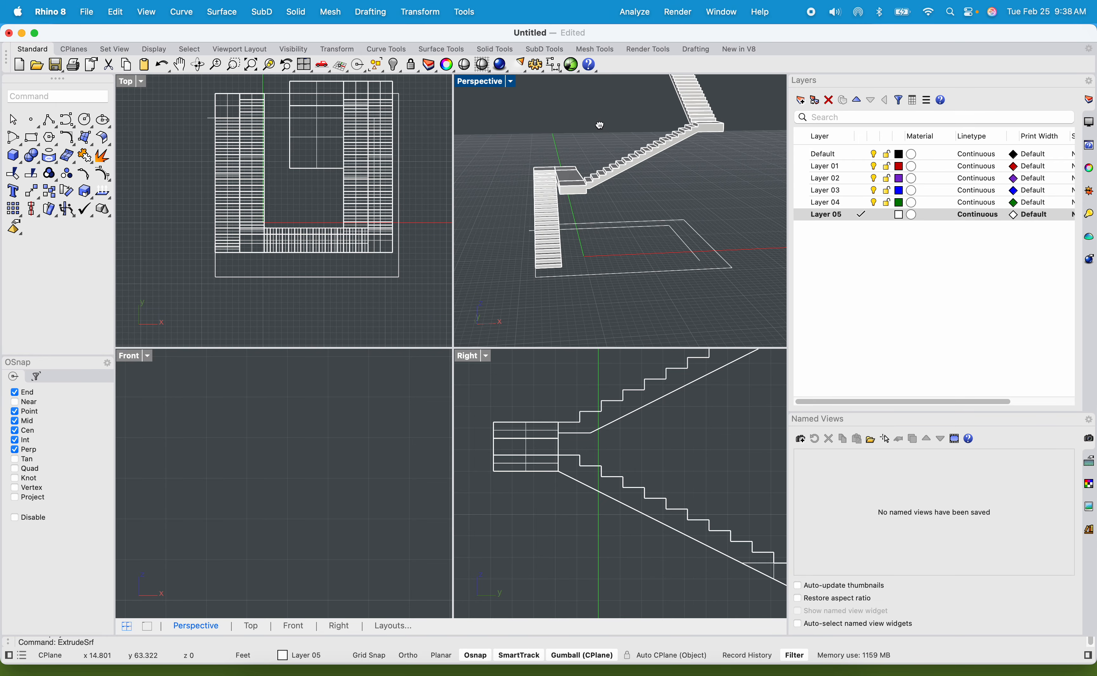
right_click_drag(568, 176, 592, 293)
left_click(593, 265)
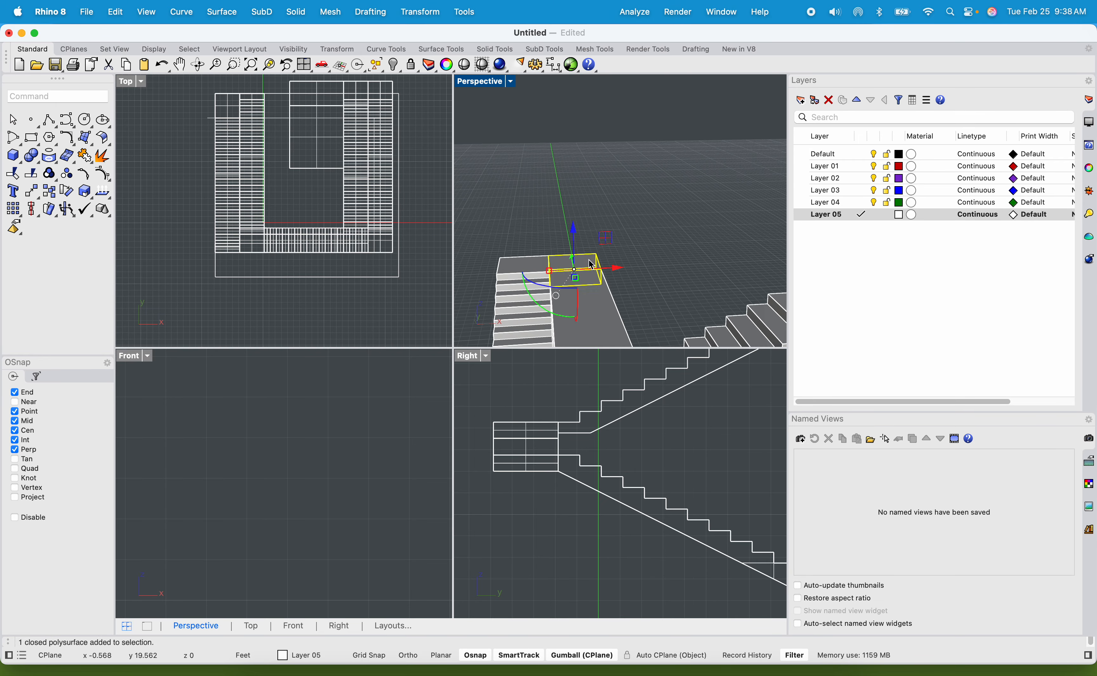
scroll(604, 268, "up", 2)
scroll(616, 266, "up", 8)
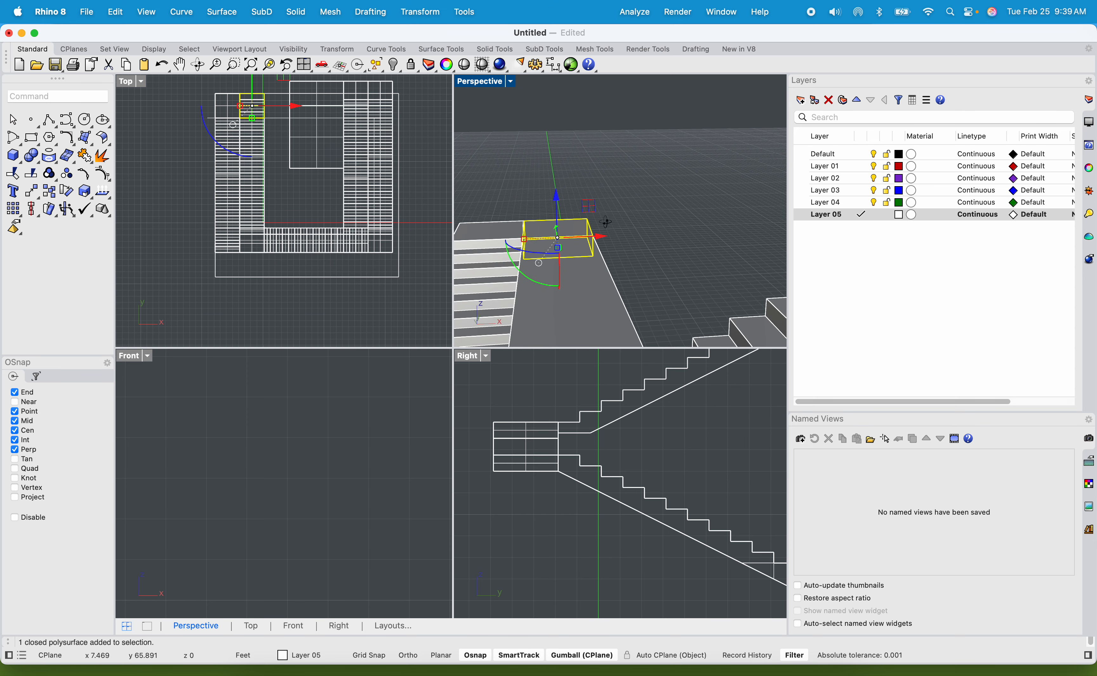
right_click_drag(584, 241, 613, 147)
scroll(601, 139, "up", 3)
left_click(600, 143)
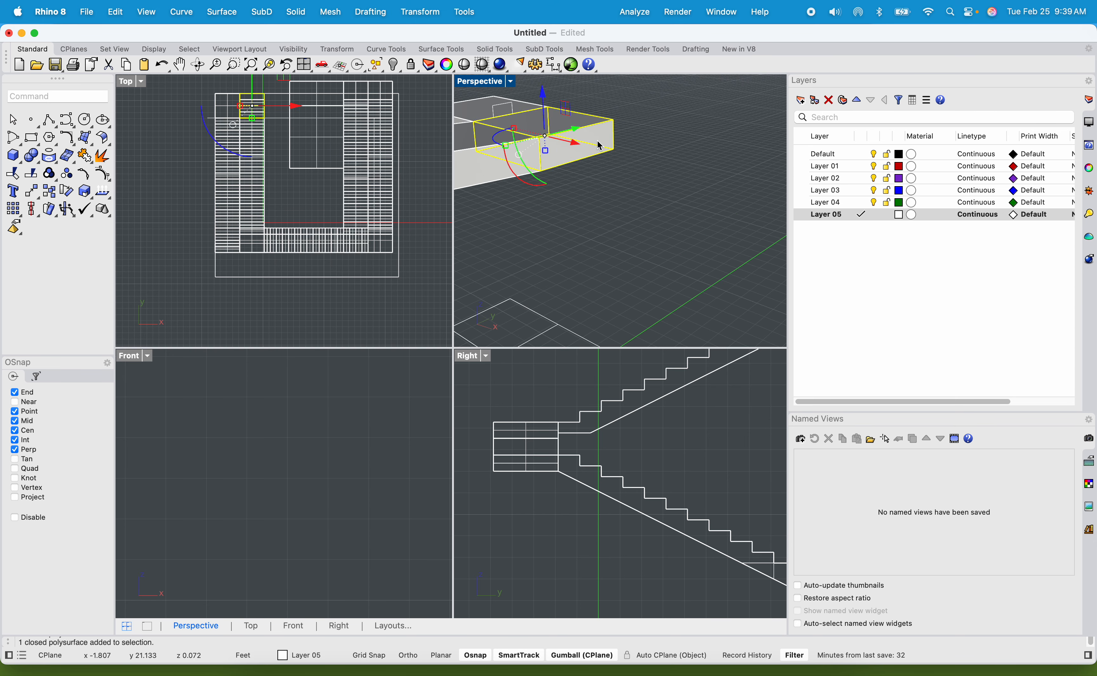
right_click(599, 143)
left_click(583, 145)
right_click(583, 145)
scroll(583, 145, "down", 3)
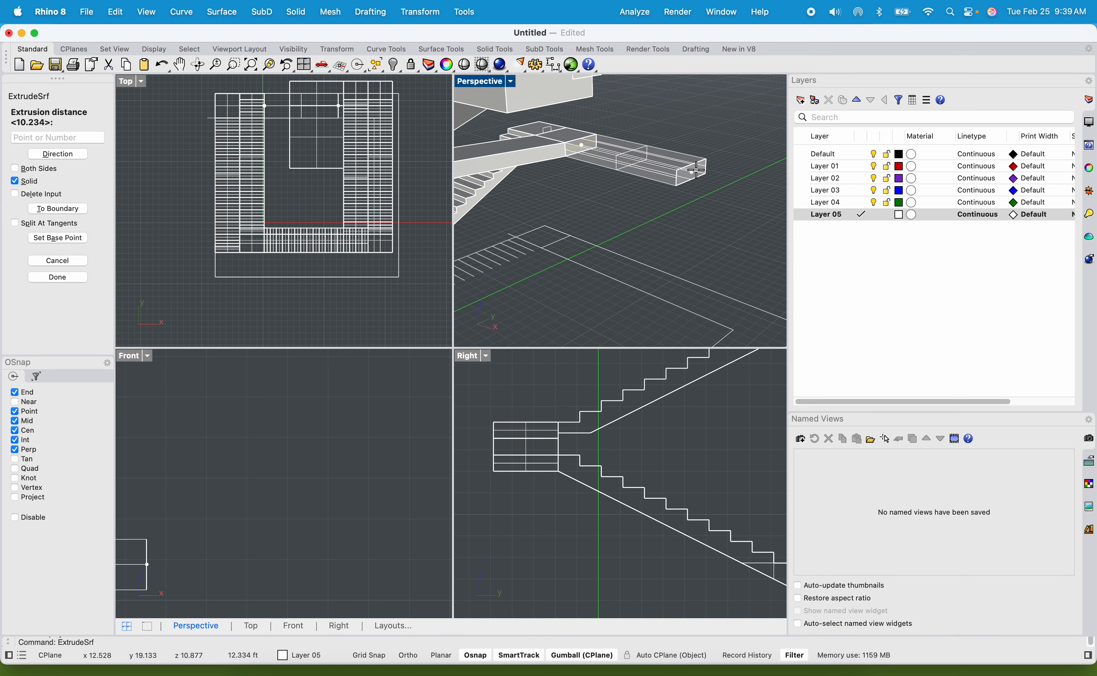
left_click(720, 180)
scroll(719, 180, "down", 6)
right_click_drag(676, 155, 729, 171)
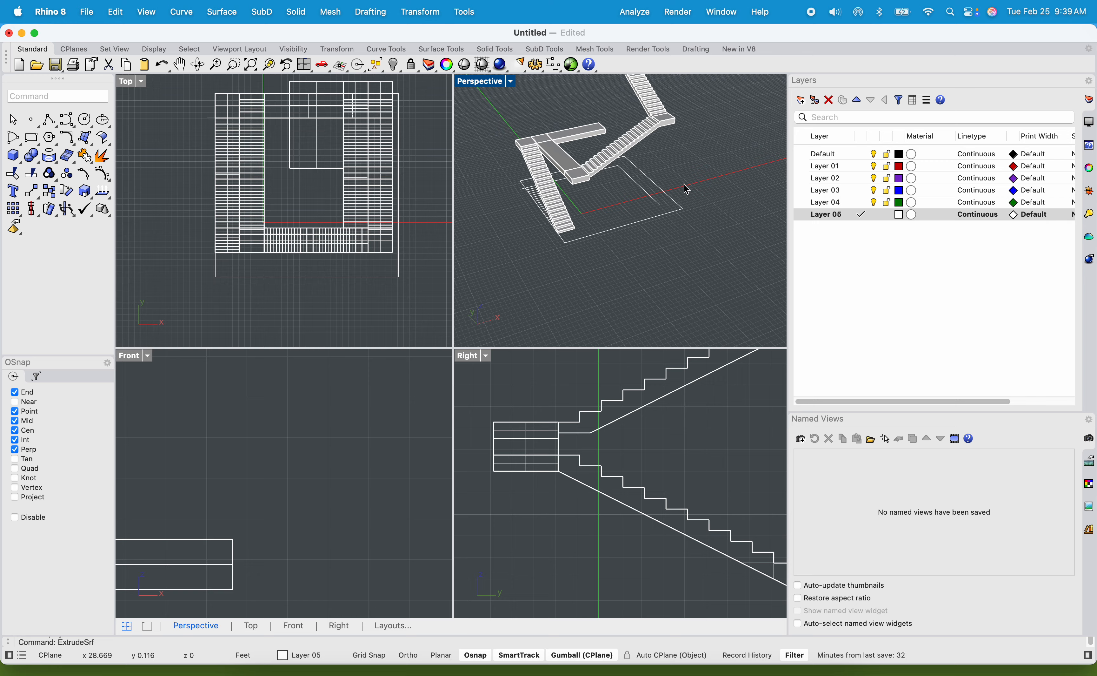
Inspect the flights, landings and platforms from several angles, up to where the top flight meets the upper floor outline.
right_click_drag(655, 180, 634, 262)
scroll(593, 211, "up", 8)
right_click_drag(593, 210, 578, 169)
right_click_drag(578, 169, 680, 210, "shift")
scroll(640, 163, "up", 9)
right_click_drag(640, 162, 624, 116, "shift")
scroll(641, 87, "up", 7)
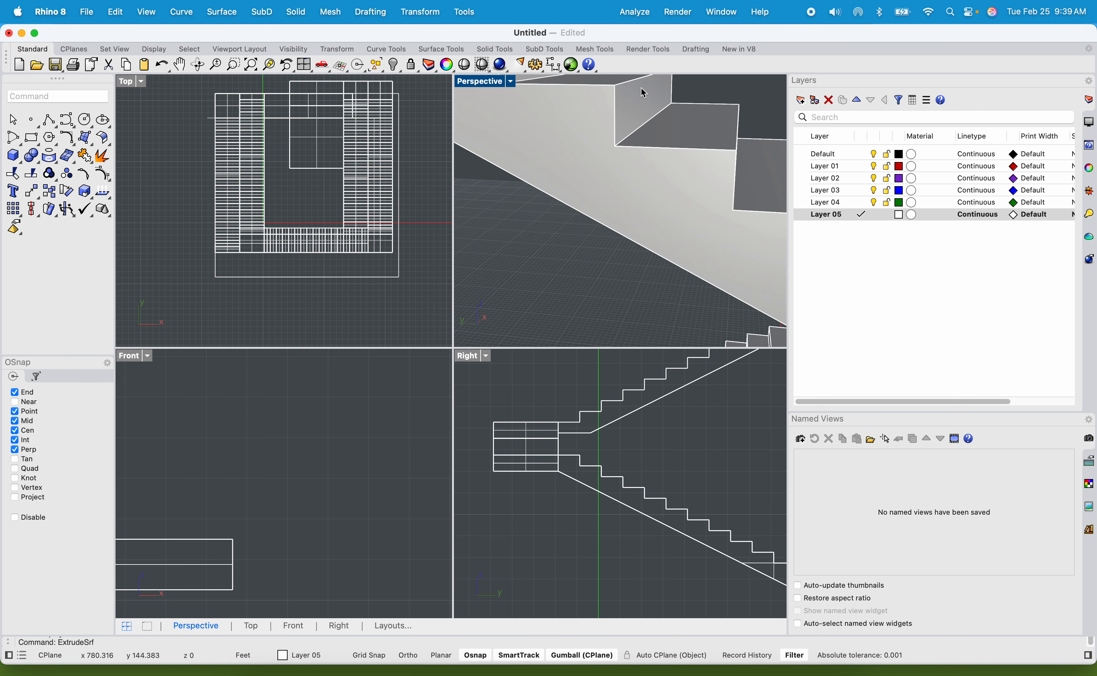
scroll(641, 86, "down", 10)
scroll(645, 134, "up", 8)
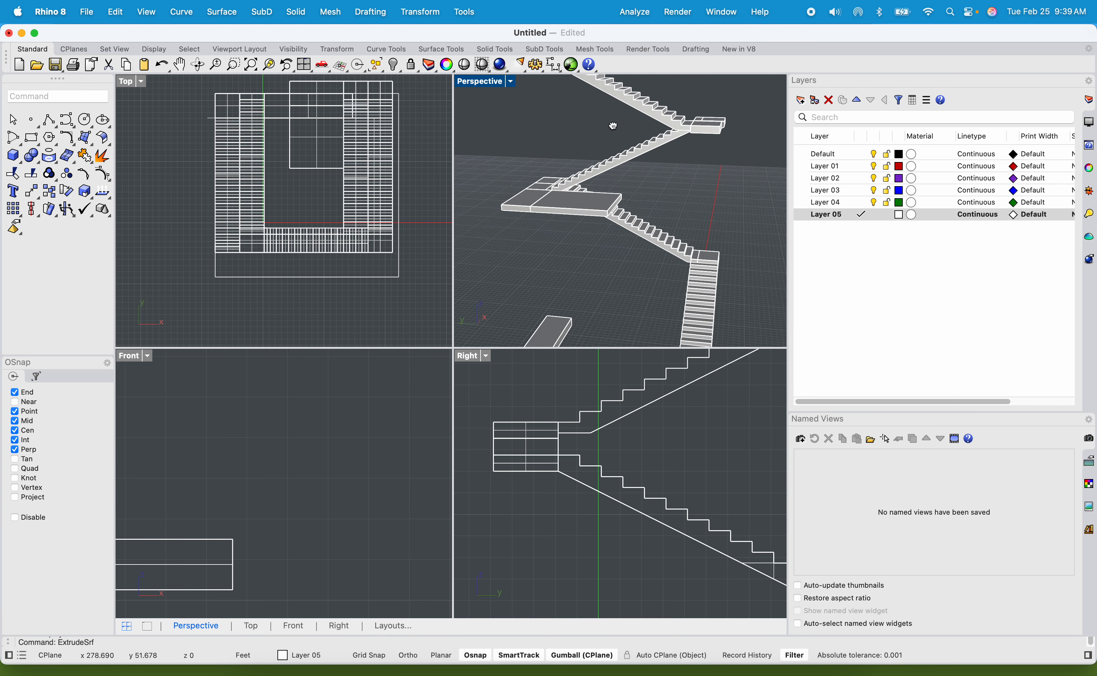
scroll(612, 130, "down", 6)
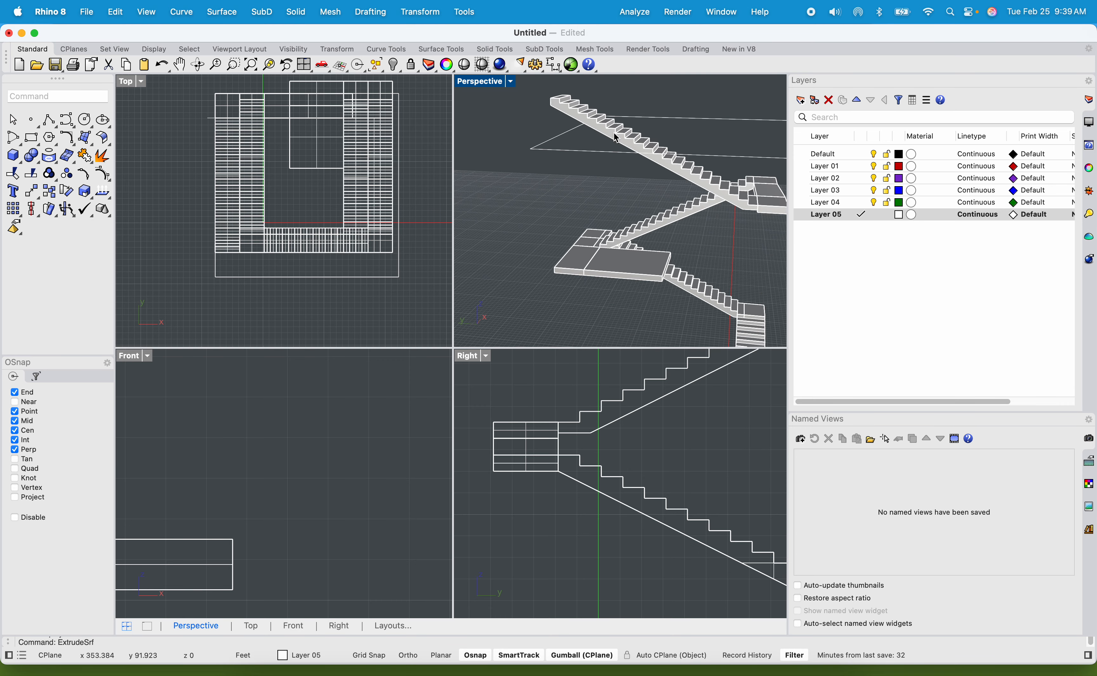
right_click_drag(616, 140, 623, 178, "shift")
scroll(605, 145, "down", 5)
scroll(635, 189, "up", 2)
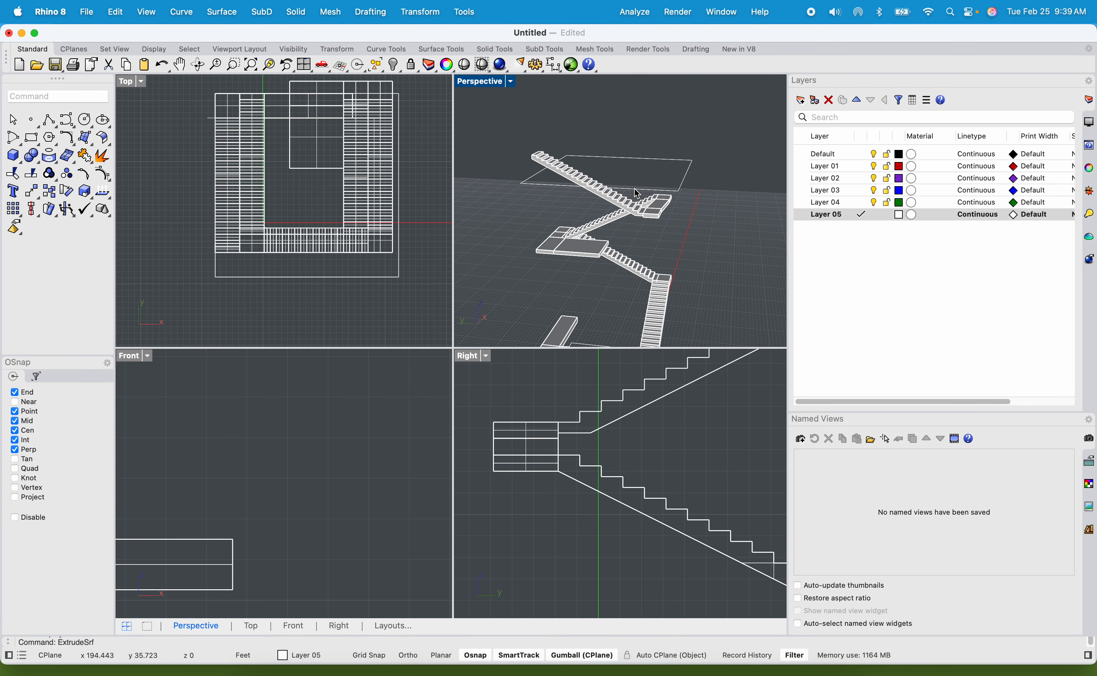
Maximize the Perspective view and explode the upper floor outline into separate segments.
double_click(487, 83)
scroll(508, 139, "down", 3)
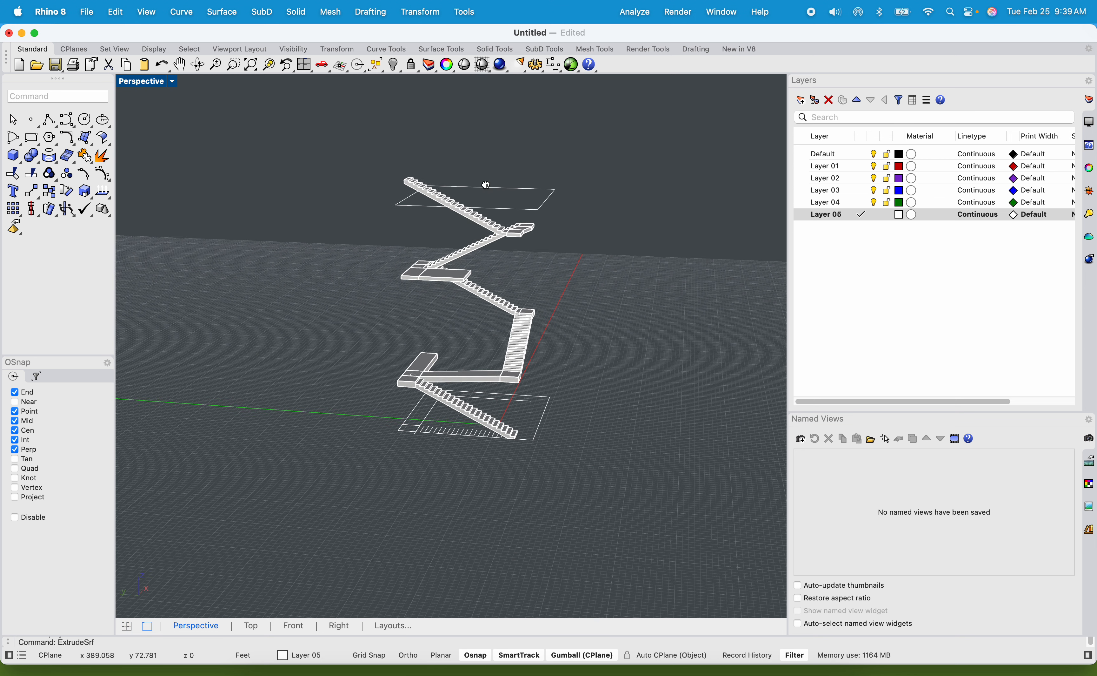
scroll(459, 210, "up", 5)
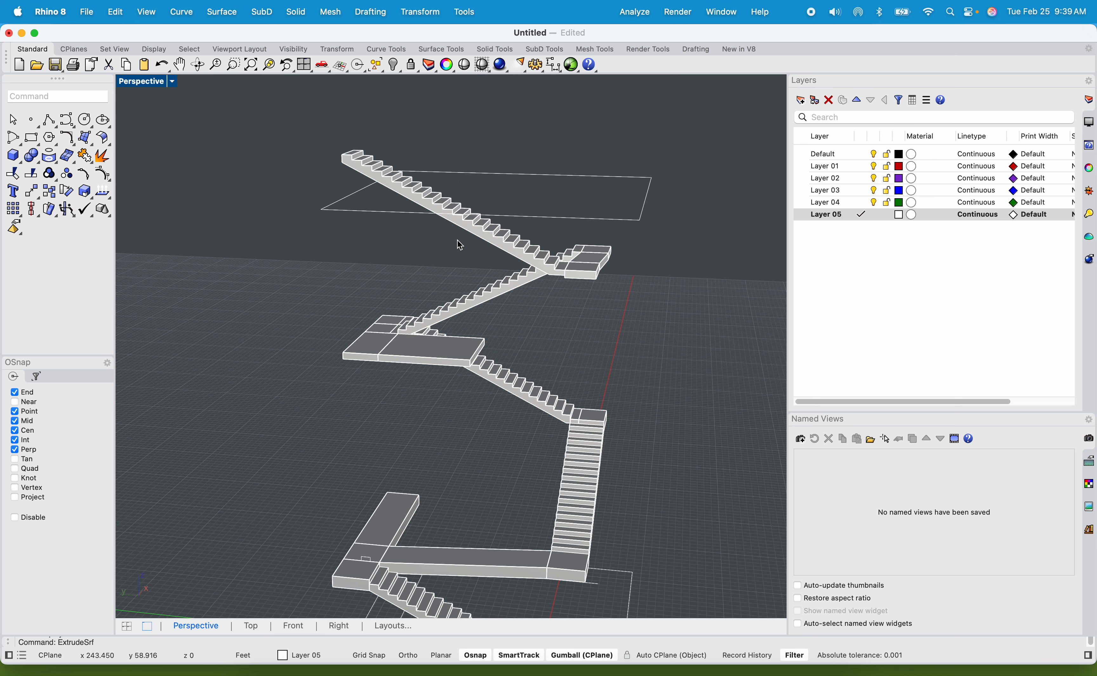
type("E")
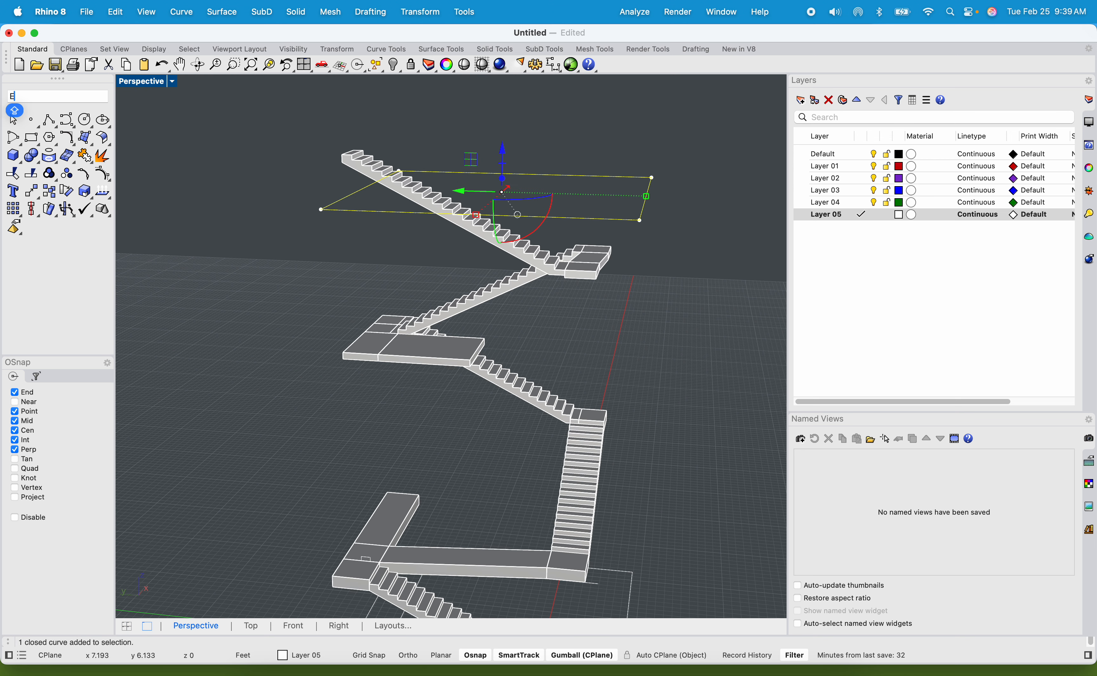
type("x")
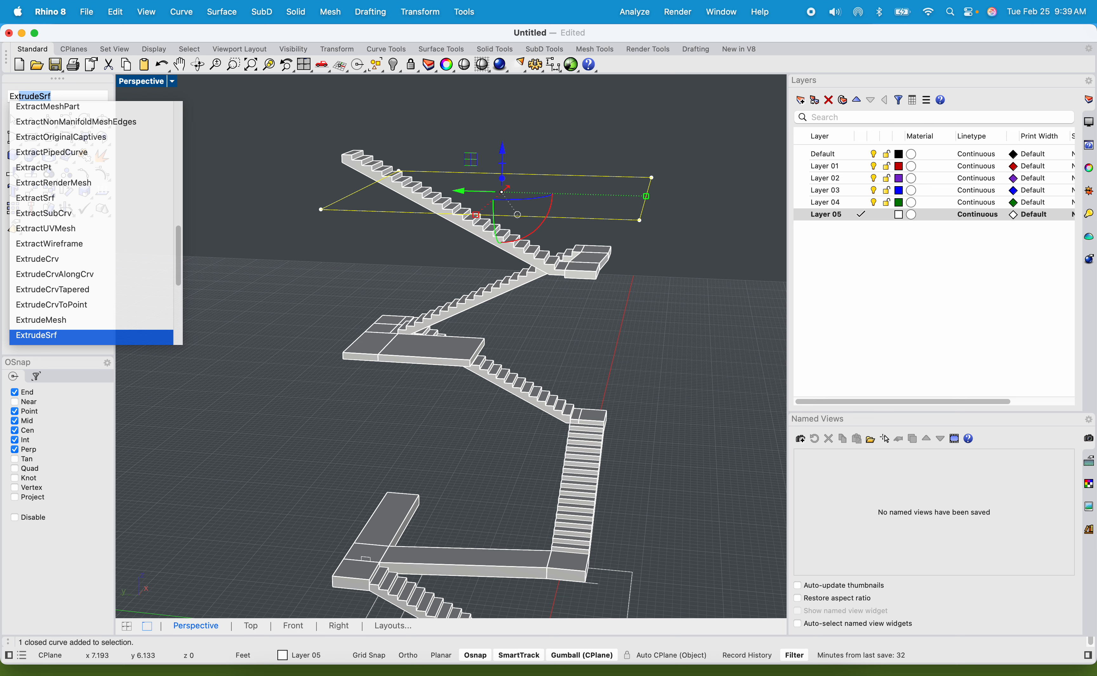
type("plode")
key("Return")
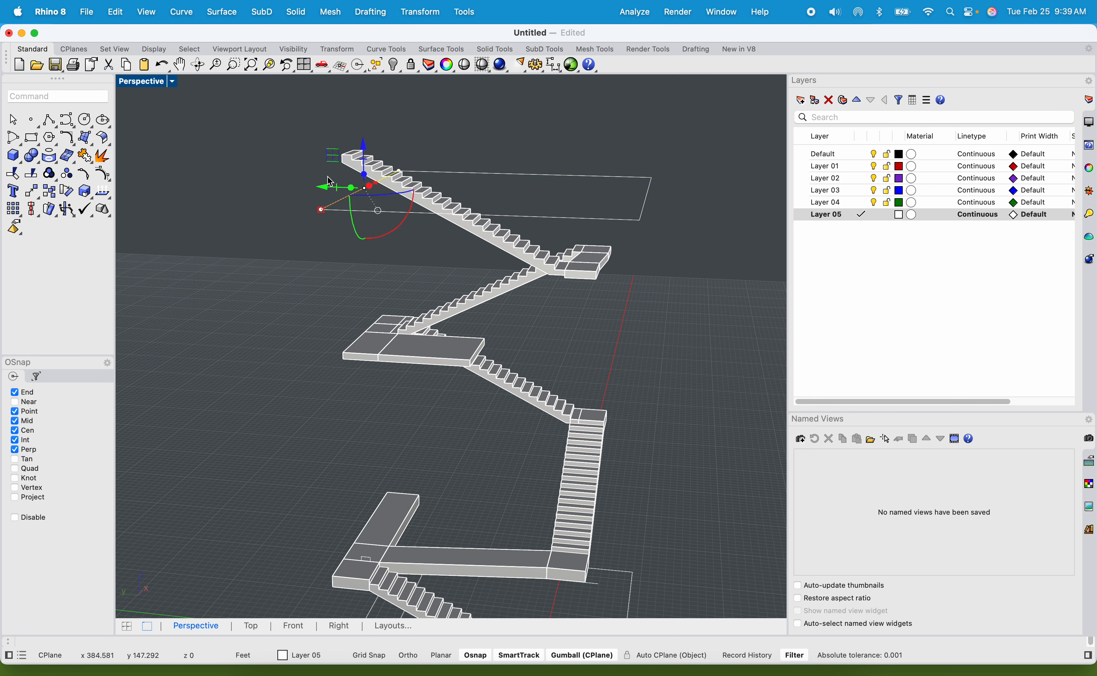
Try to cut the side of the top flight with the nearest short edge of the upper floor outline using WireCut.
left_click(353, 162)
scroll(350, 192, "up", 5)
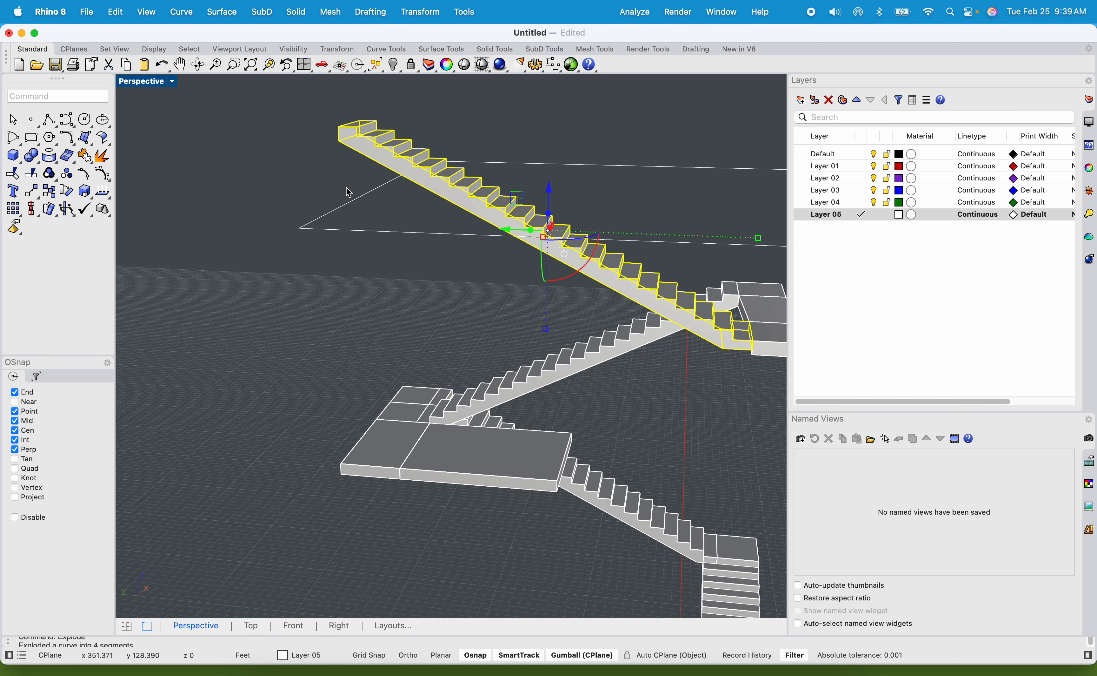
left_click(354, 208)
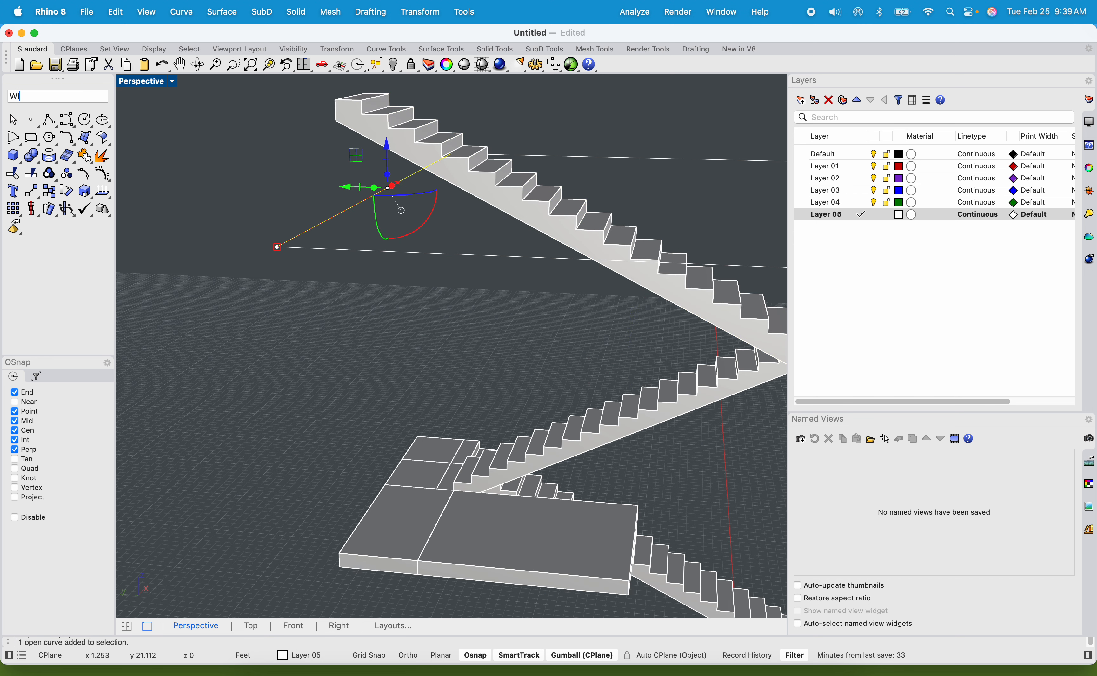
type("WireCut")
key("Return")
left_click(367, 124)
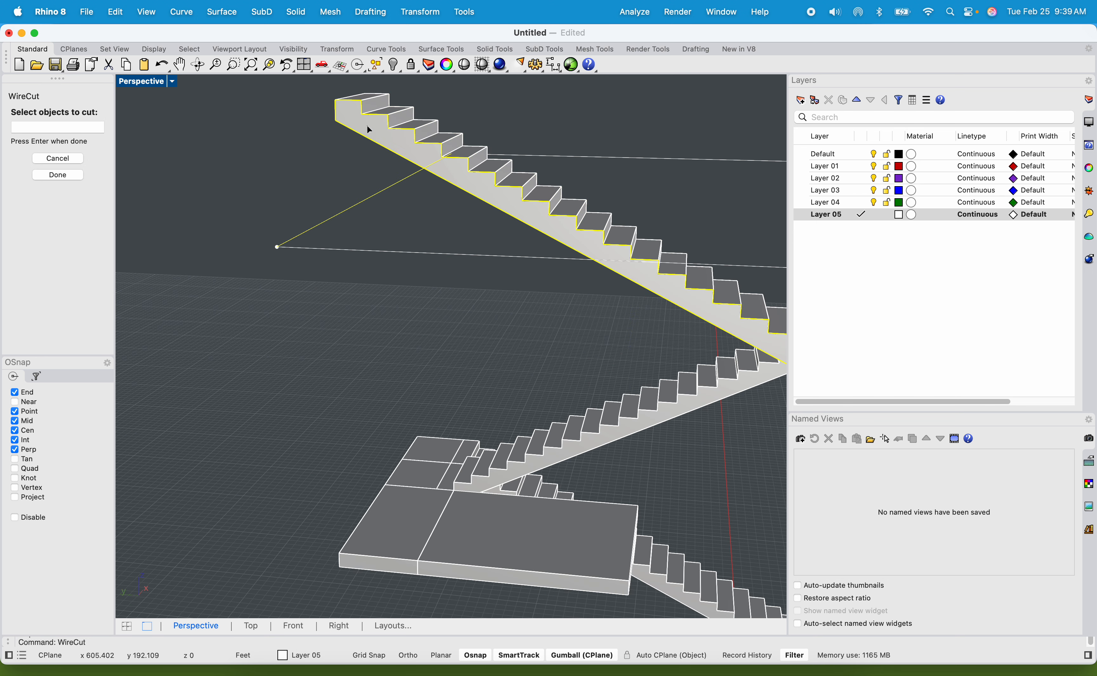
key("Return")
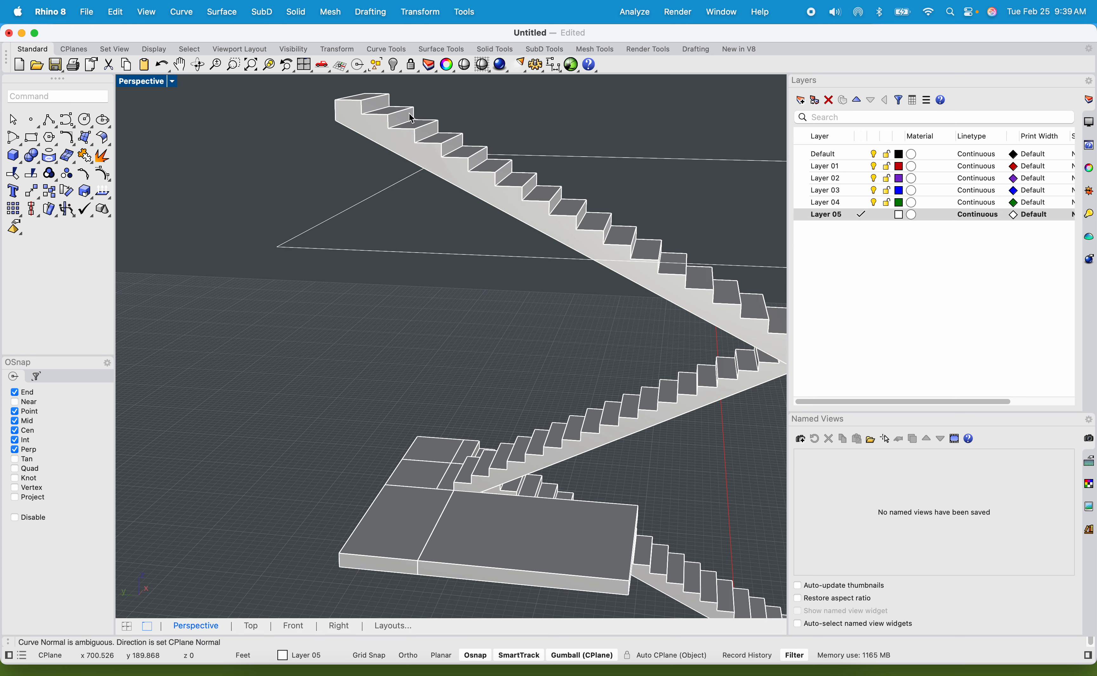
left_click(408, 118)
scroll(413, 127, "down", 10)
scroll(461, 144, "up", 12)
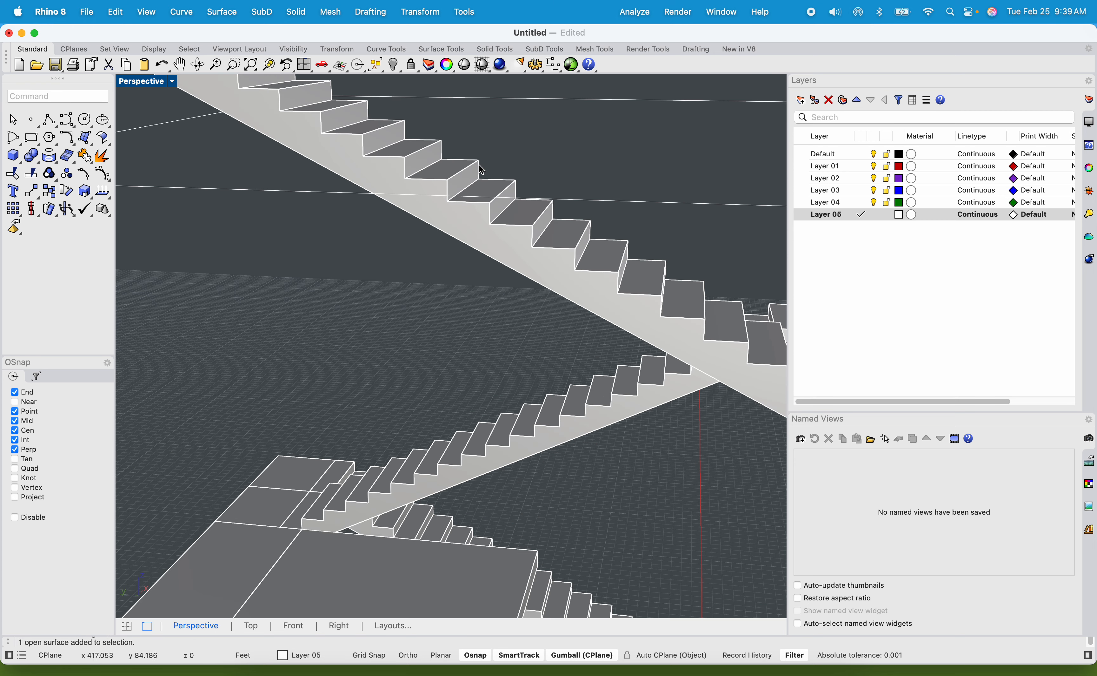
left_click(469, 229)
scroll(461, 196, "down", 12)
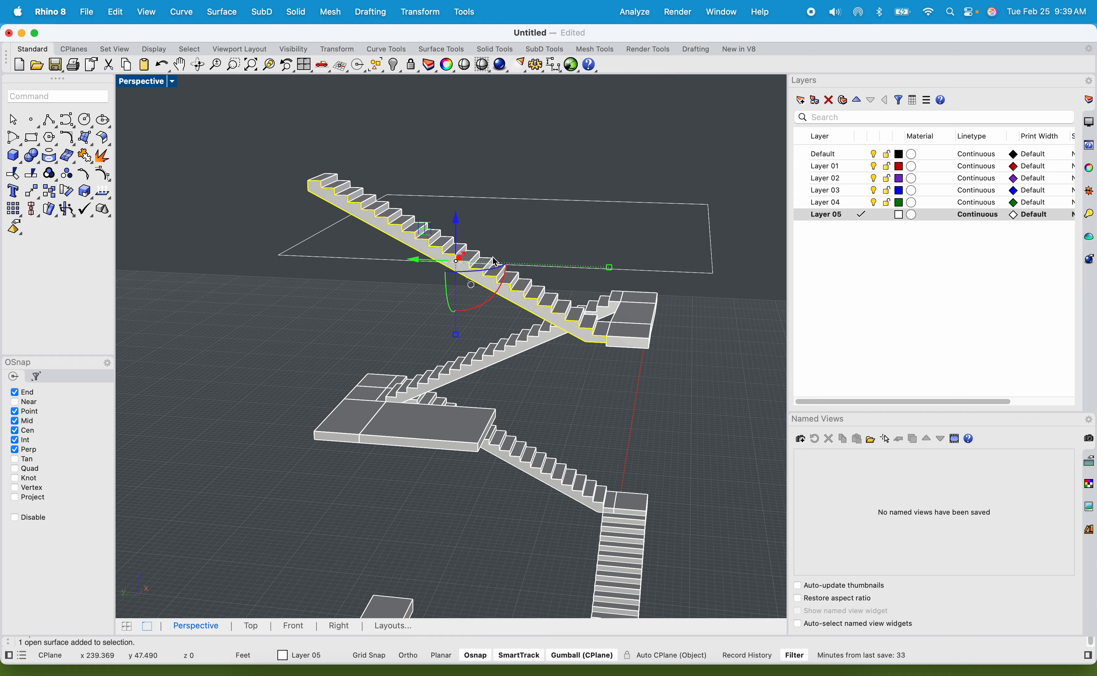
scroll(451, 252, "up", 8)
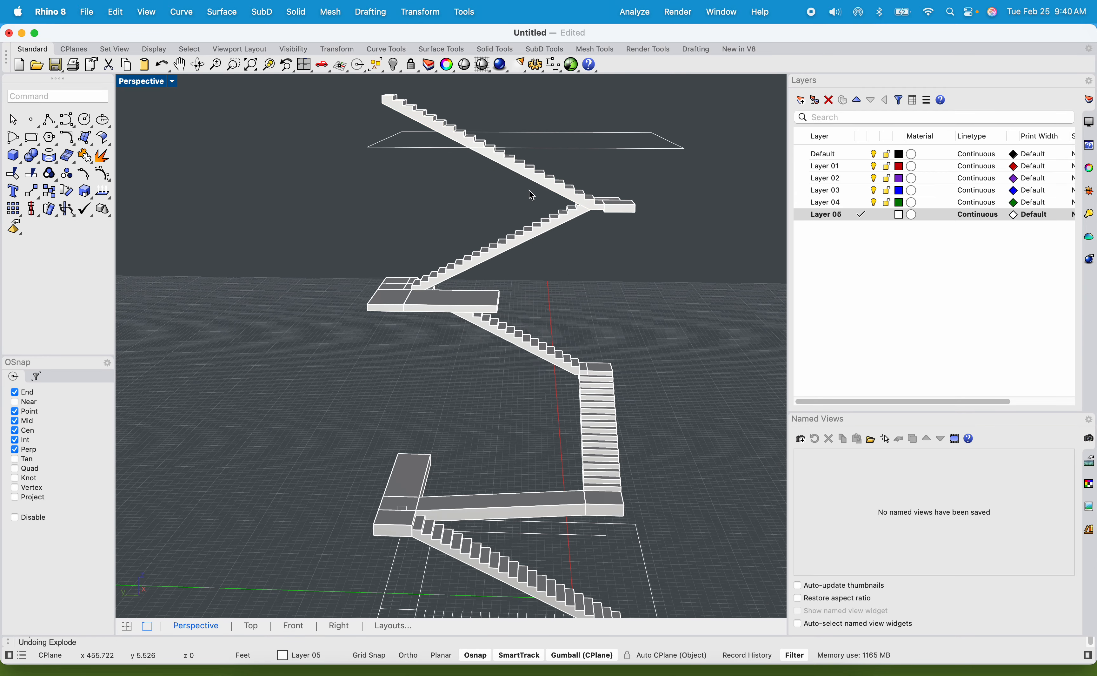
Cut the whole solid top flight with WireCut, using the short edge of the upper floor outline nearest its upper end.
scroll(530, 176, "up", 4)
right_click_drag(530, 175, 529, 293)
left_click(341, 221)
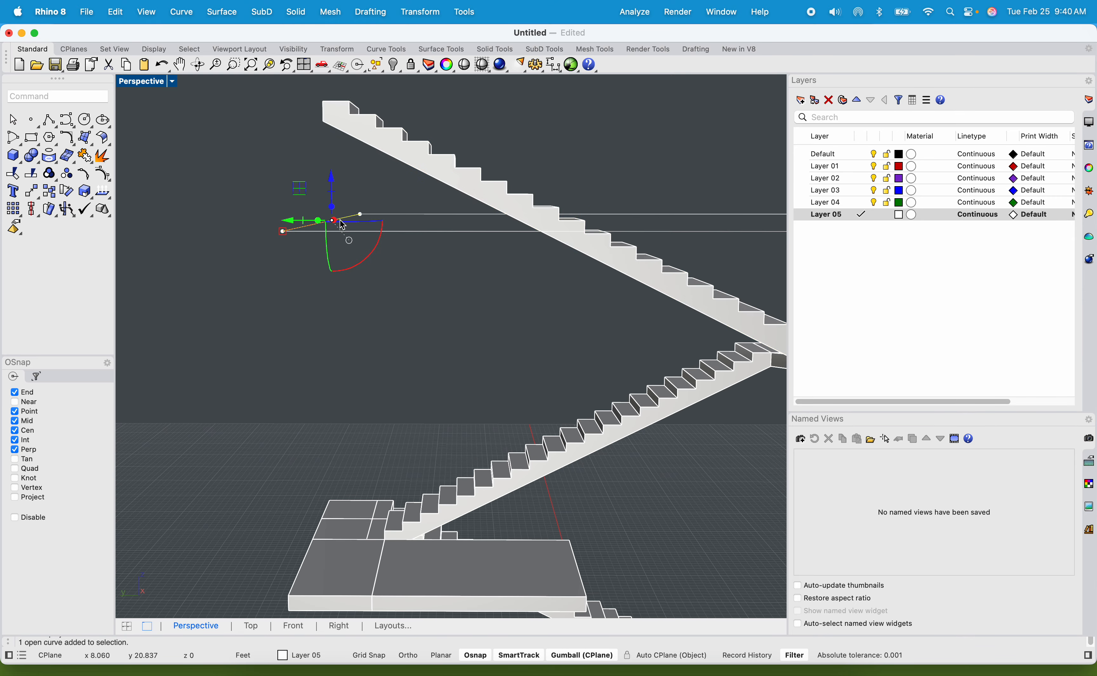
scroll(342, 224, "down", 10)
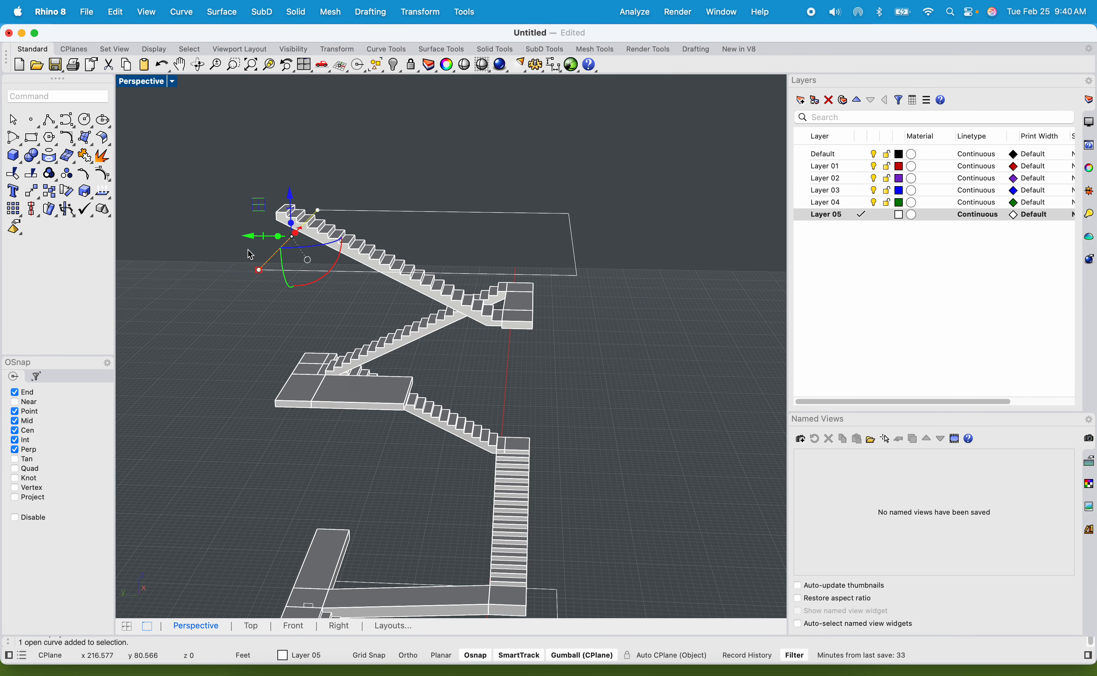
type("WIRECUT")
key("Return")
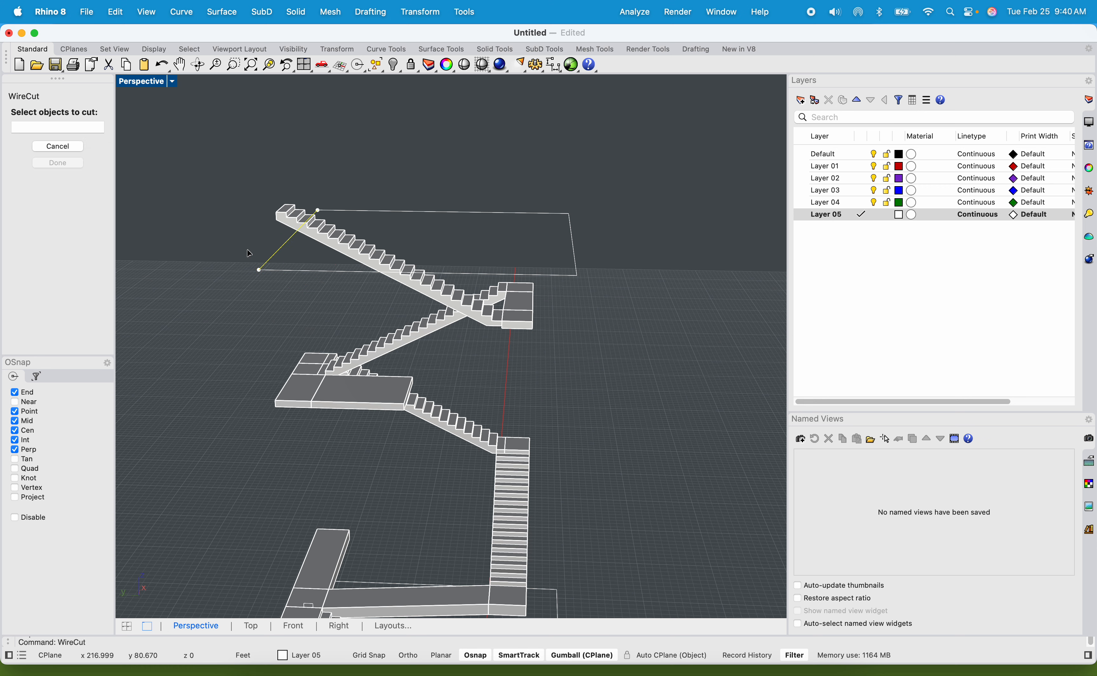
left_click(328, 235)
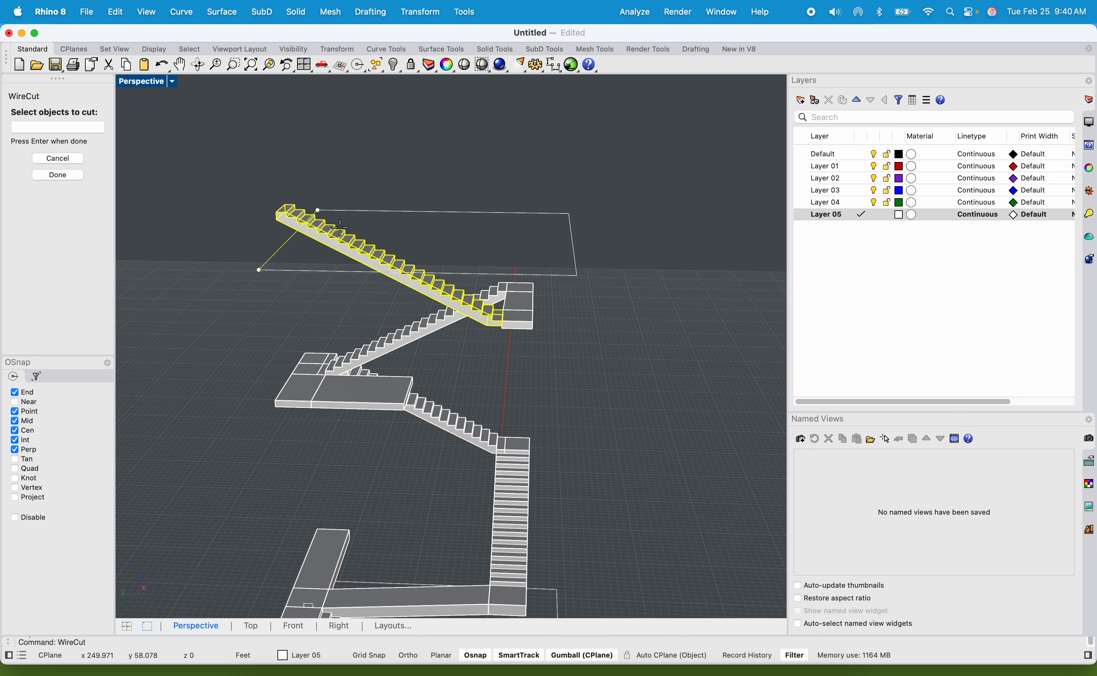
key("Return")
left_click(485, 127)
left_click(645, 138)
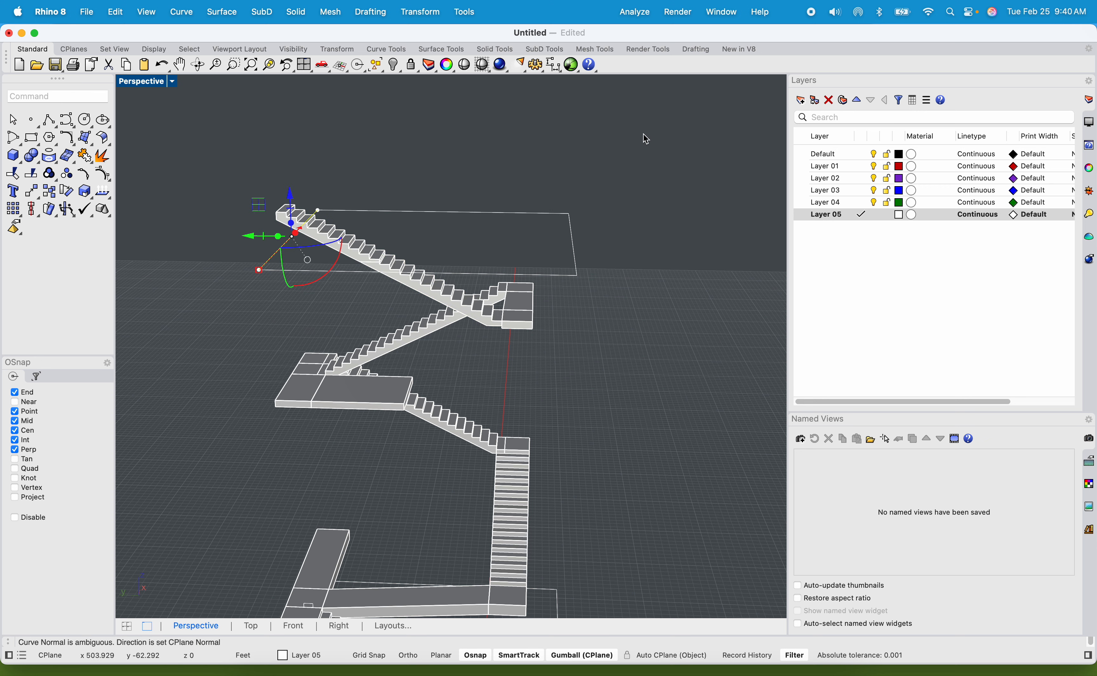
Remove the cut-off piece of the top flight that rises above the upper floor outline.
right_click_drag(373, 228, 392, 205)
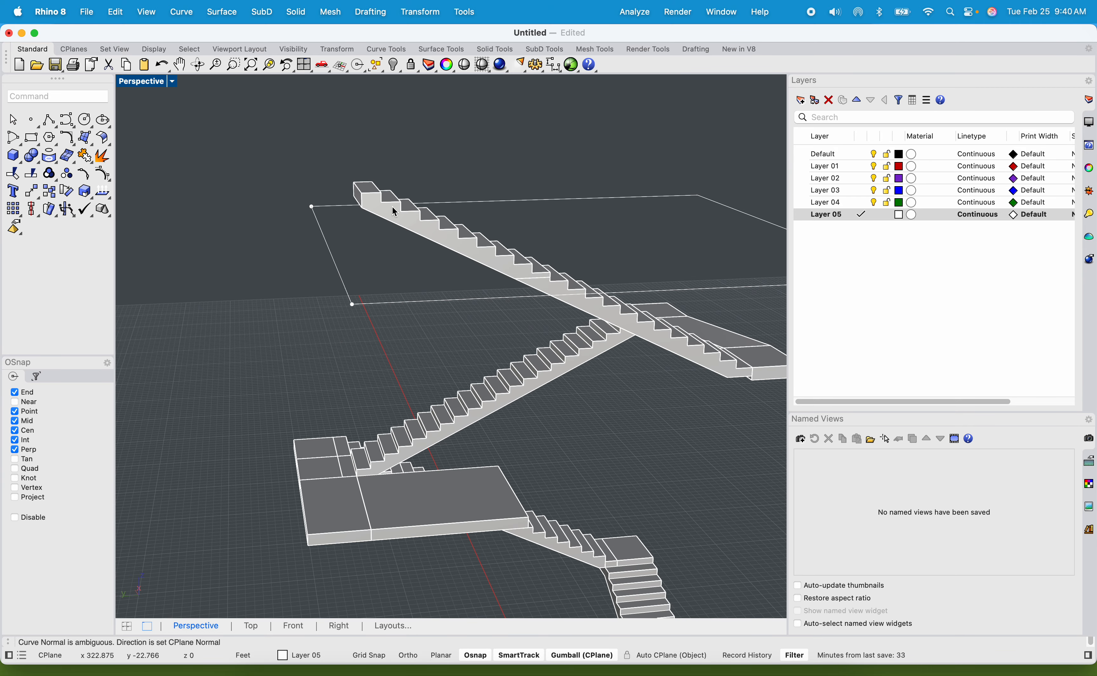
left_click(418, 223)
left_click_drag(416, 219, 159, 234)
left_click(388, 213)
right_click_drag(516, 271, 626, 261, "shift")
scroll(469, 224, "up", 6)
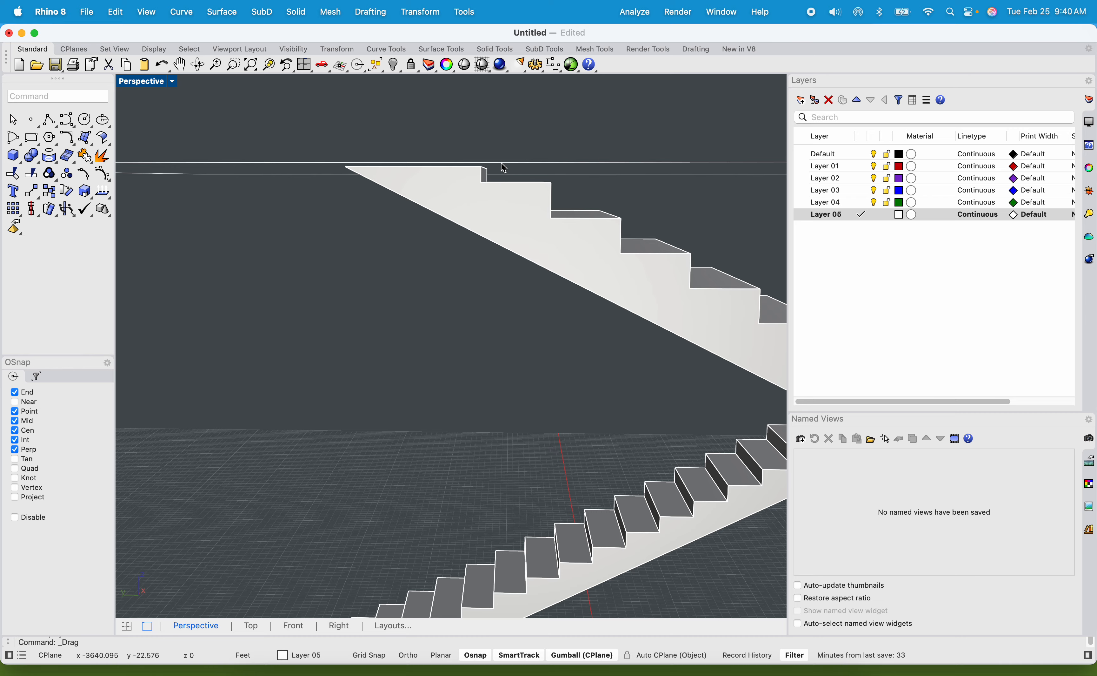
Move the short edge of the upper floor outline by its end point to the bottom corner of the trimmed flight's top riser.
right_click_drag(504, 168, 393, 221)
scroll(393, 219, "up", 12)
scroll(394, 209, "down", 7)
scroll(401, 202, "up", 6)
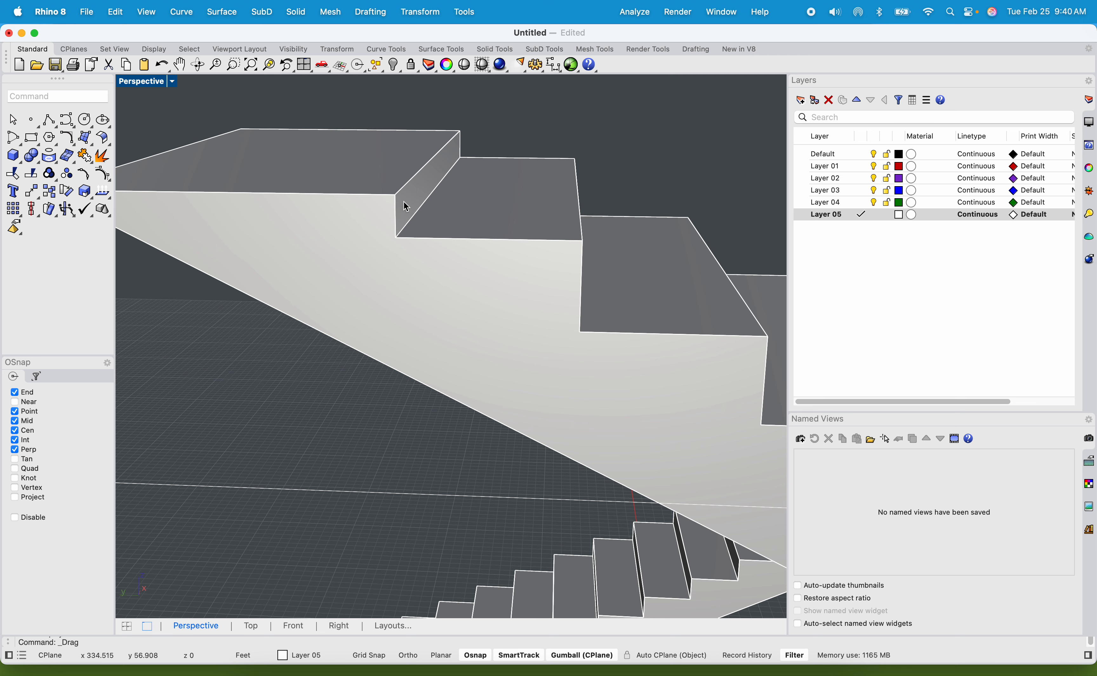
left_click(410, 201)
scroll(355, 221, "down", 5)
left_click(355, 166)
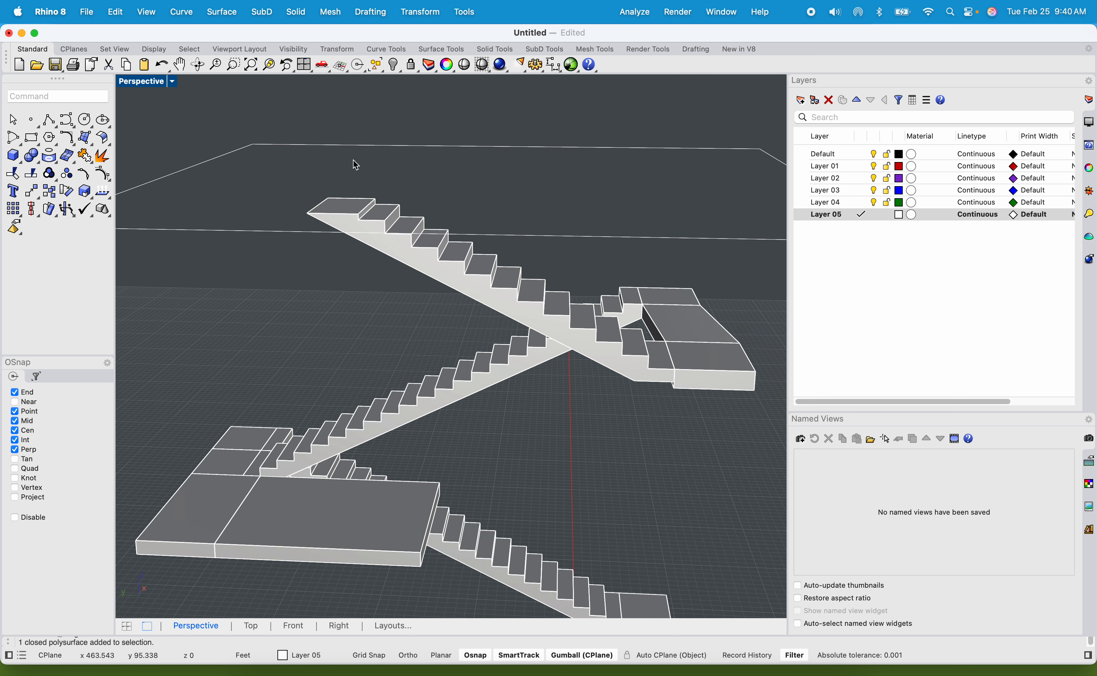
left_click(214, 161)
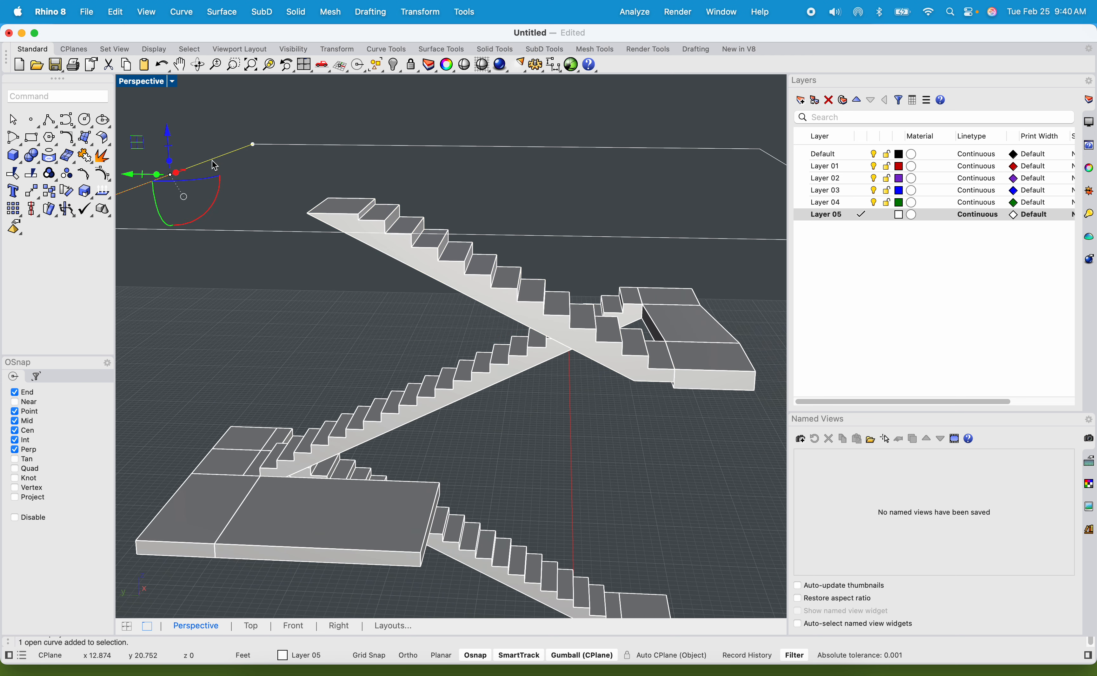
key("Return")
scroll(345, 200, "up", 5)
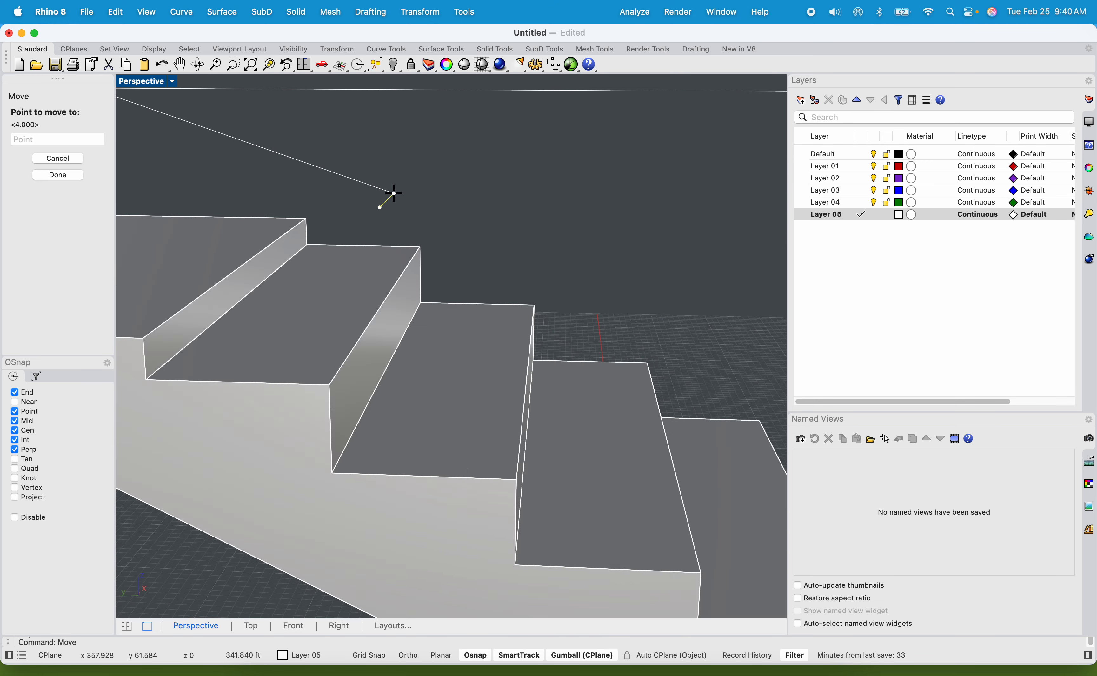
scroll(385, 201, "down", 3)
left_click(284, 263)
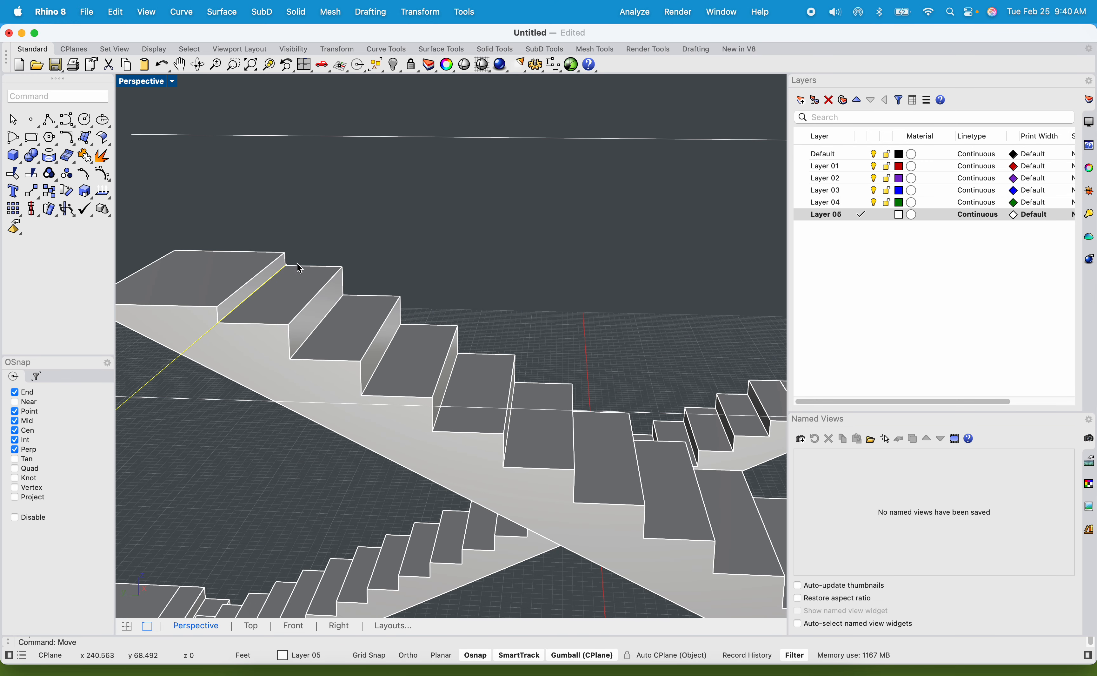
left_click(194, 346)
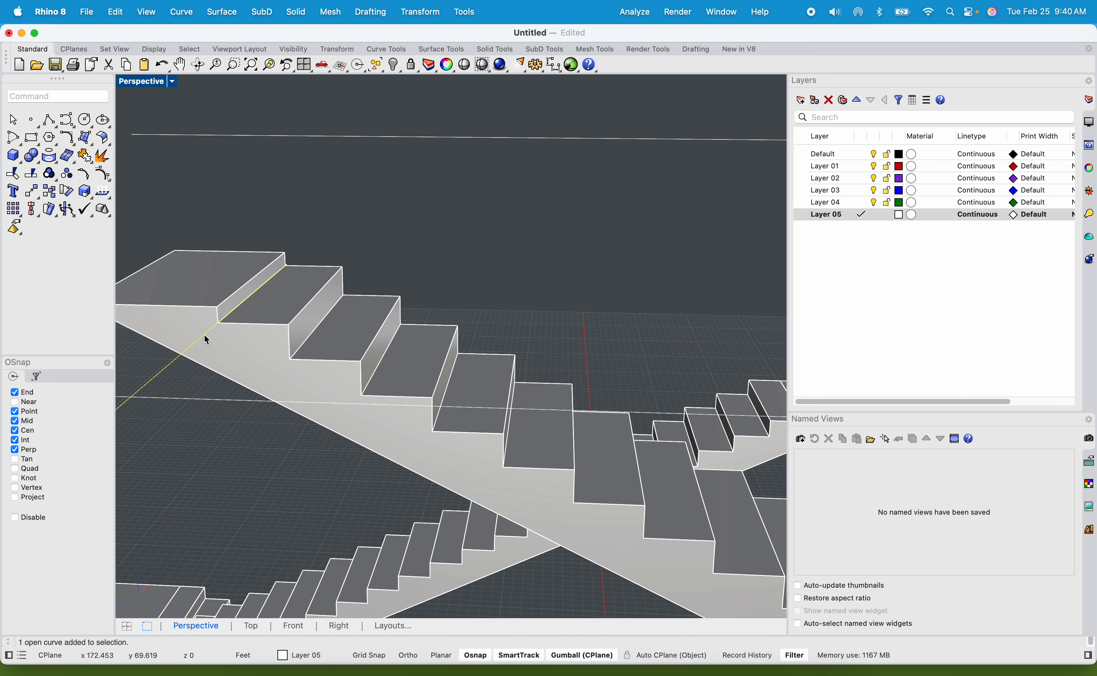
Cut the solid top flight with WireCut, using the relocated short outline edge at the bottom of its top riser.
scroll(225, 320, "down", 3)
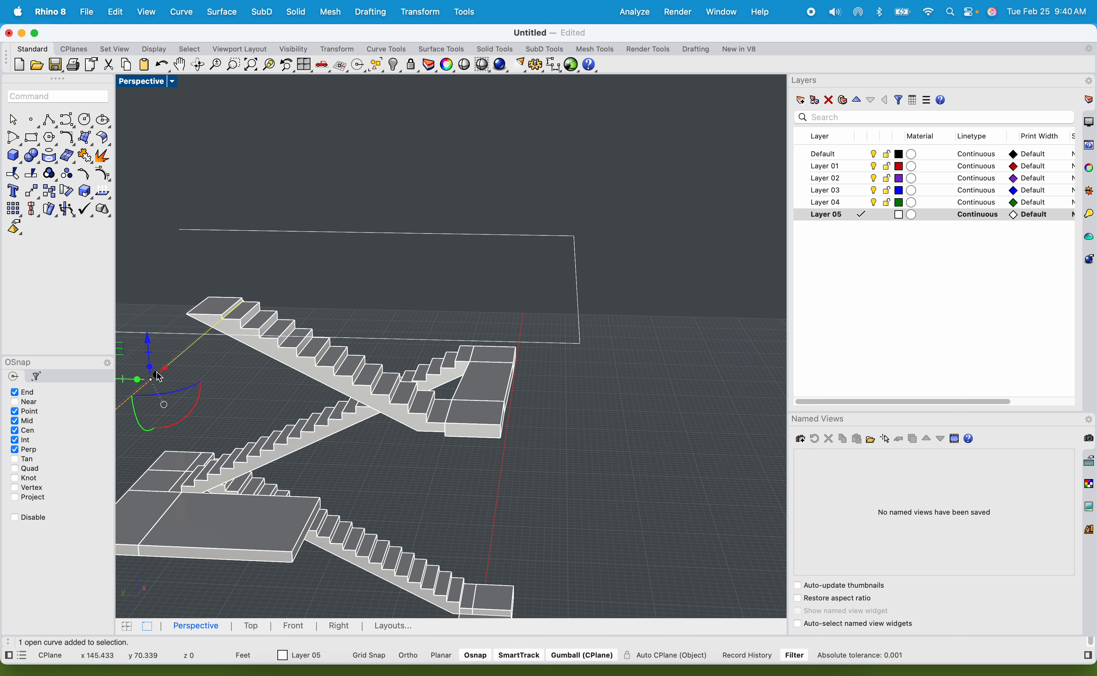
scroll(214, 344, "up", 5)
left_click_drag(245, 351, 282, 352)
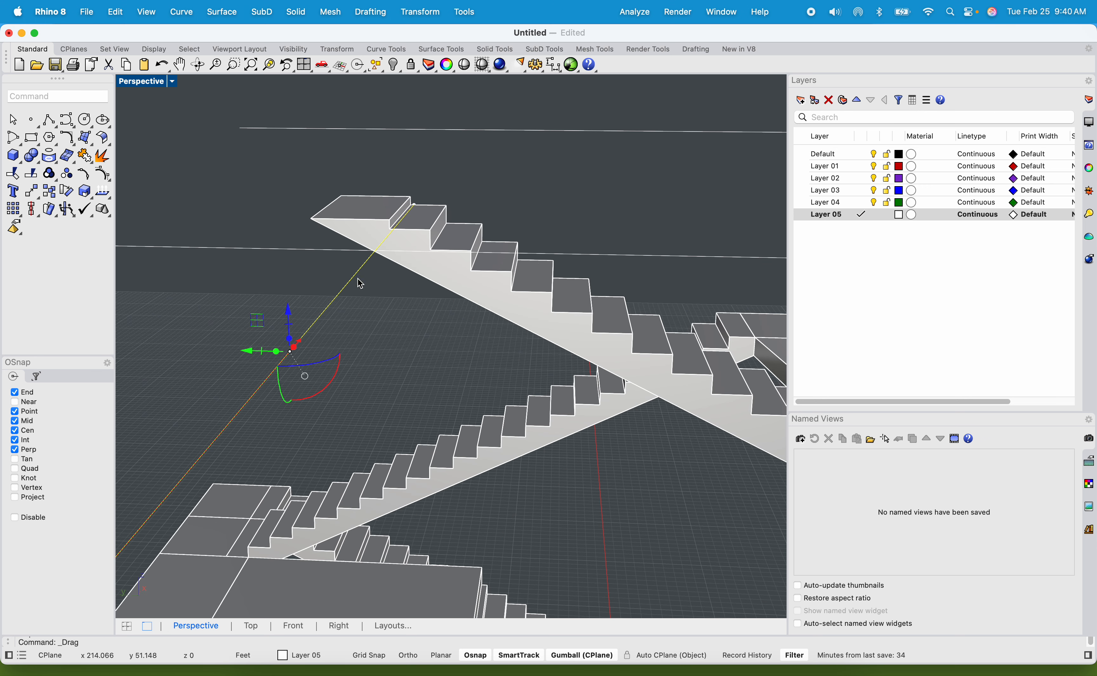
type("WIRE")
key("Return")
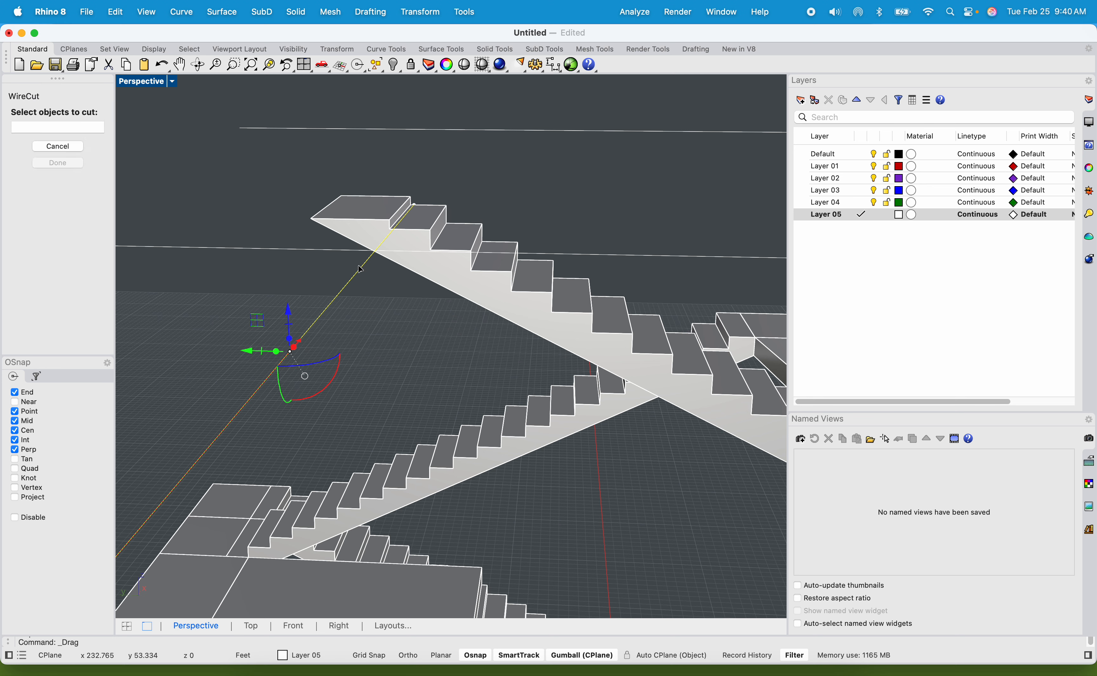
left_click(366, 218)
key("Return")
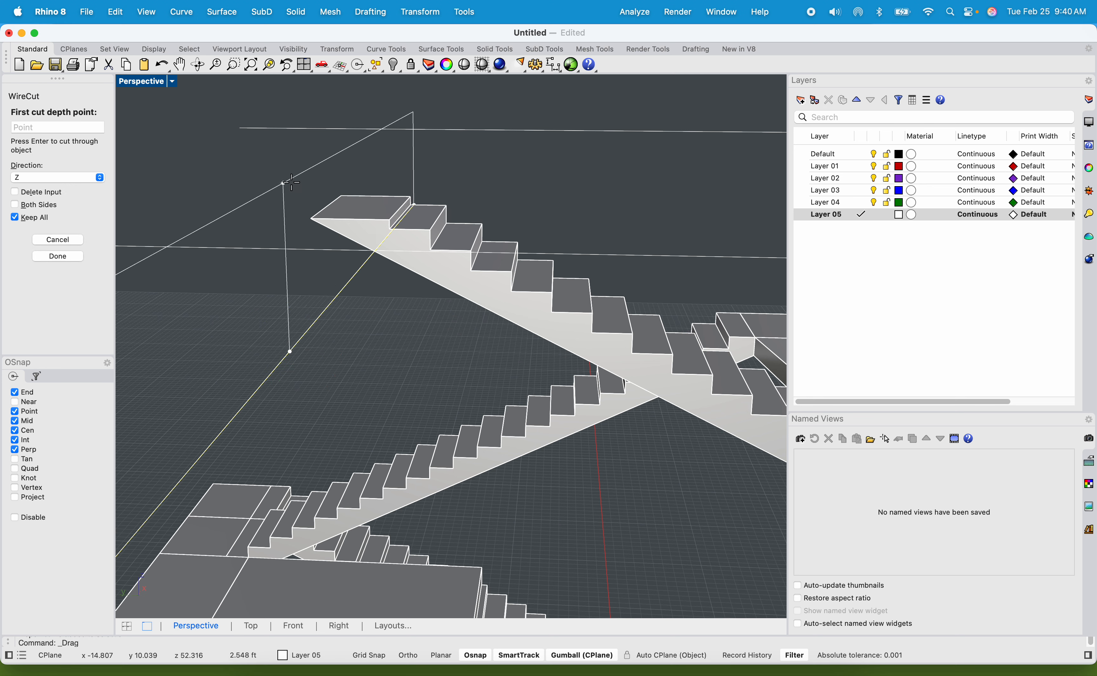
left_click(306, 194)
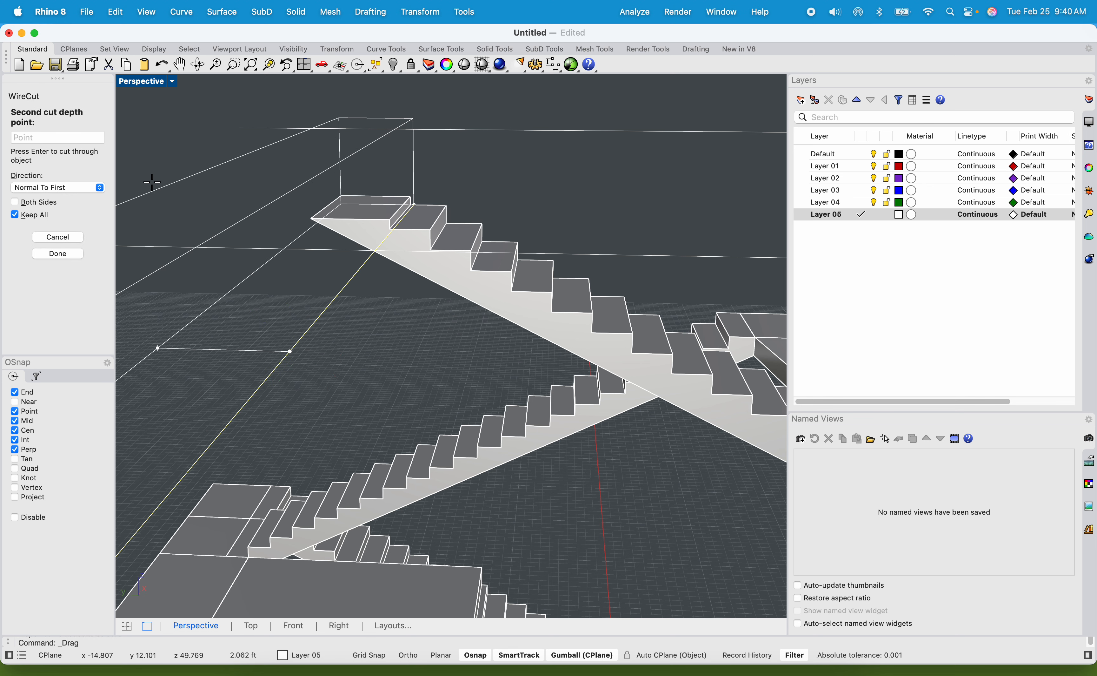
left_click(121, 174)
scroll(355, 196, "up", 5)
Delete the cut-off top block of the flight and the line used to cut it.
left_click(354, 237)
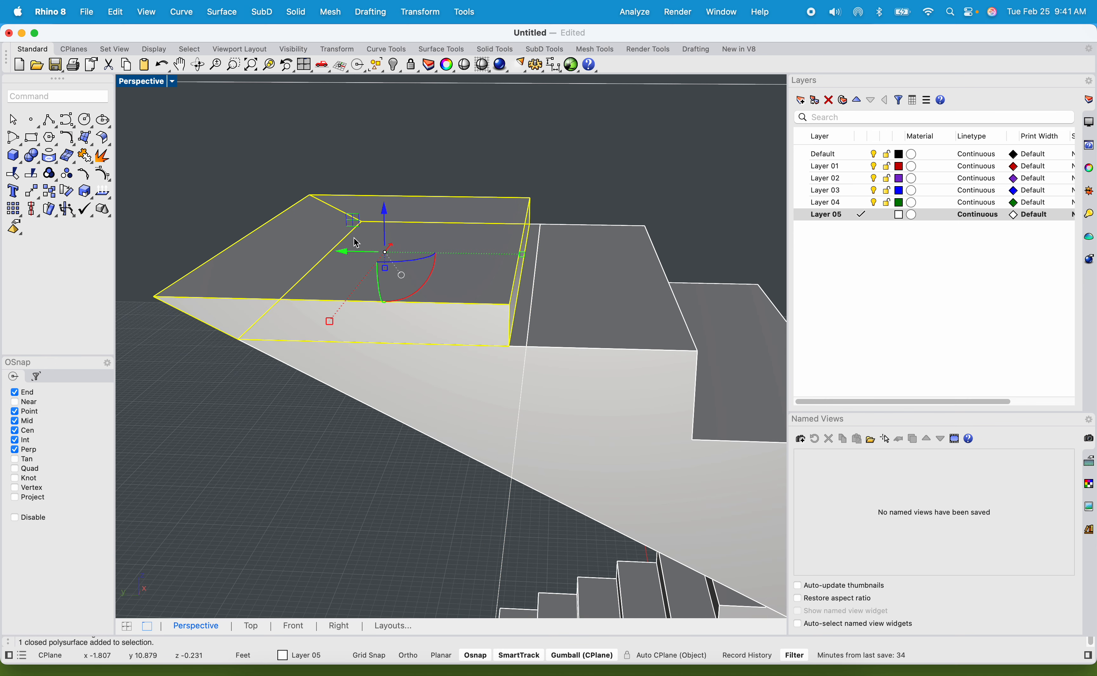
key("Delete")
scroll(356, 243, "down", 5)
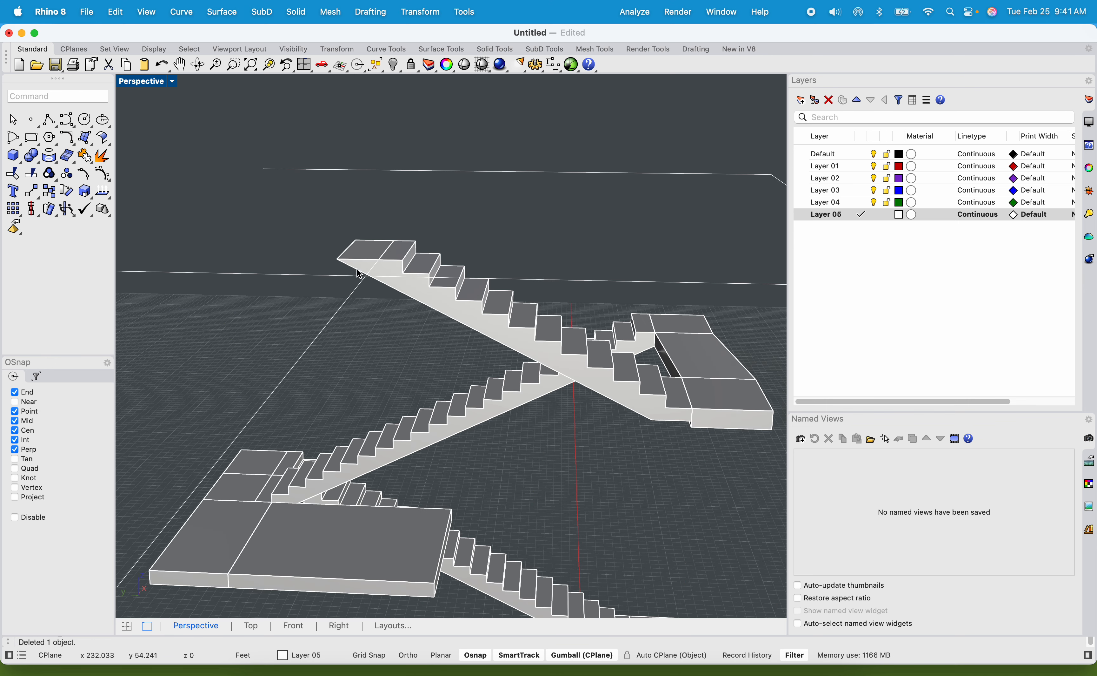
left_click(353, 298)
key("Delete")
Extrude the outer part of the top flight's flat upper face 6" upward as a solid with ExtrudeSrf.
scroll(356, 246, "up", 5)
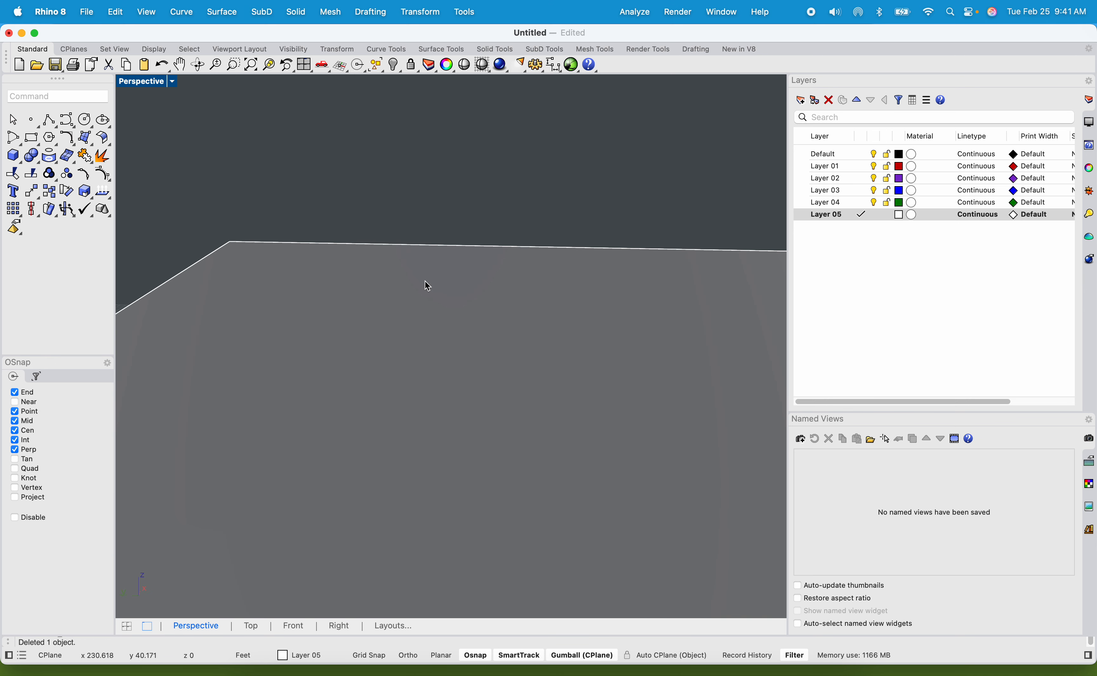
scroll(425, 280, "down", 3)
left_click(420, 286)
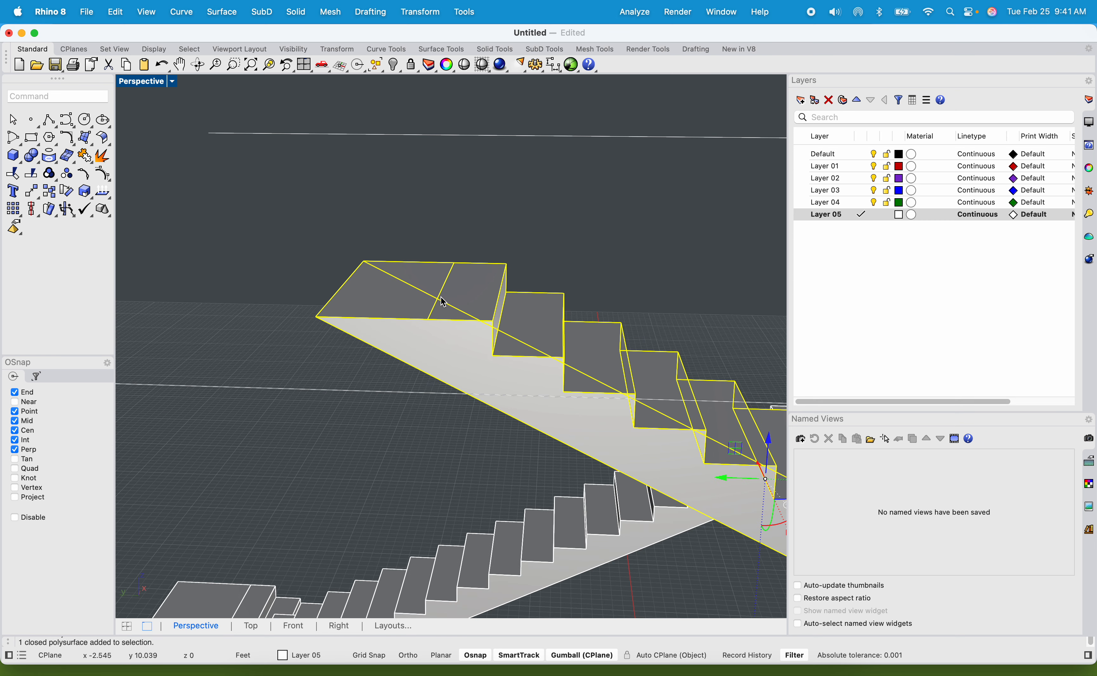
type("ExtrudeSrf")
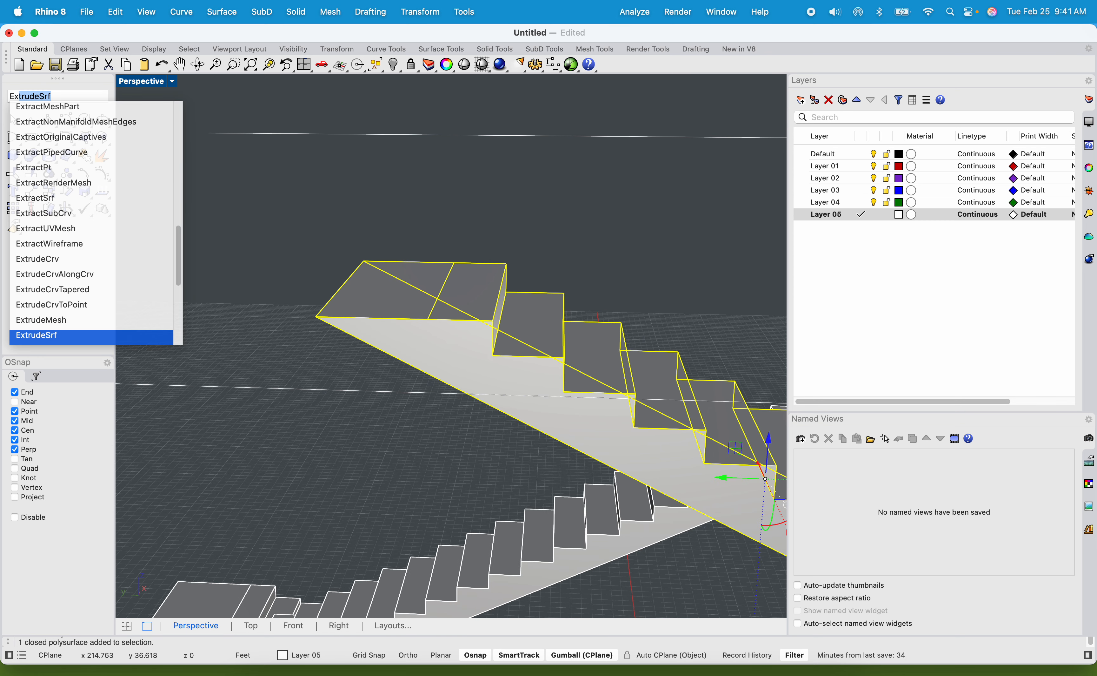
key("Return")
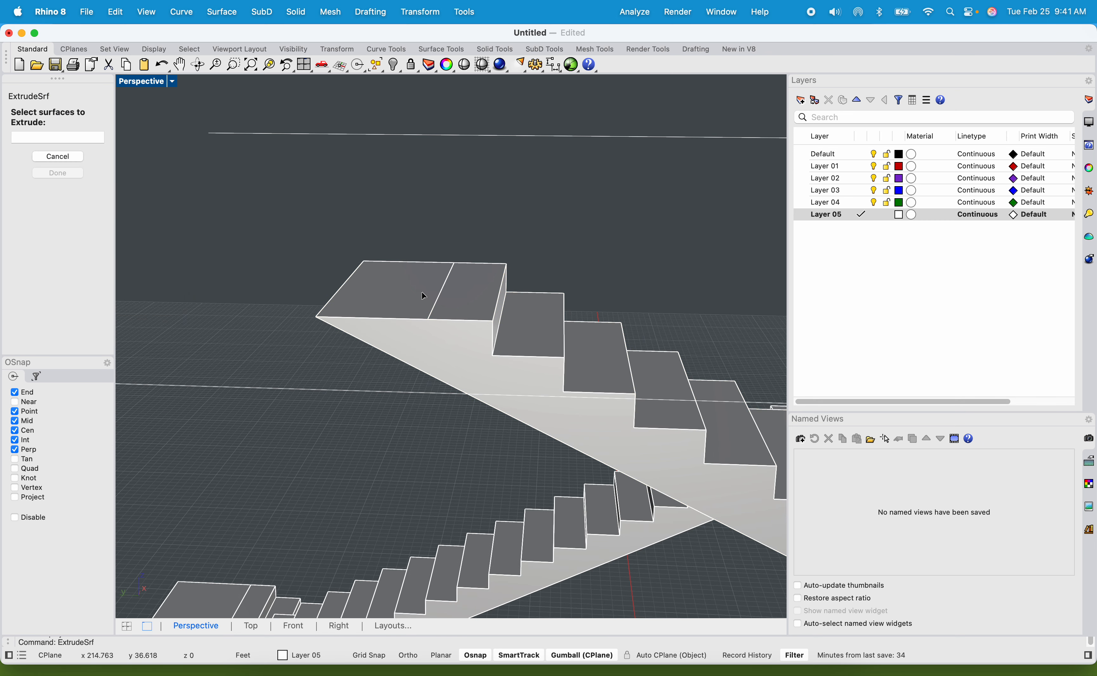
left_click(436, 293)
key("Return")
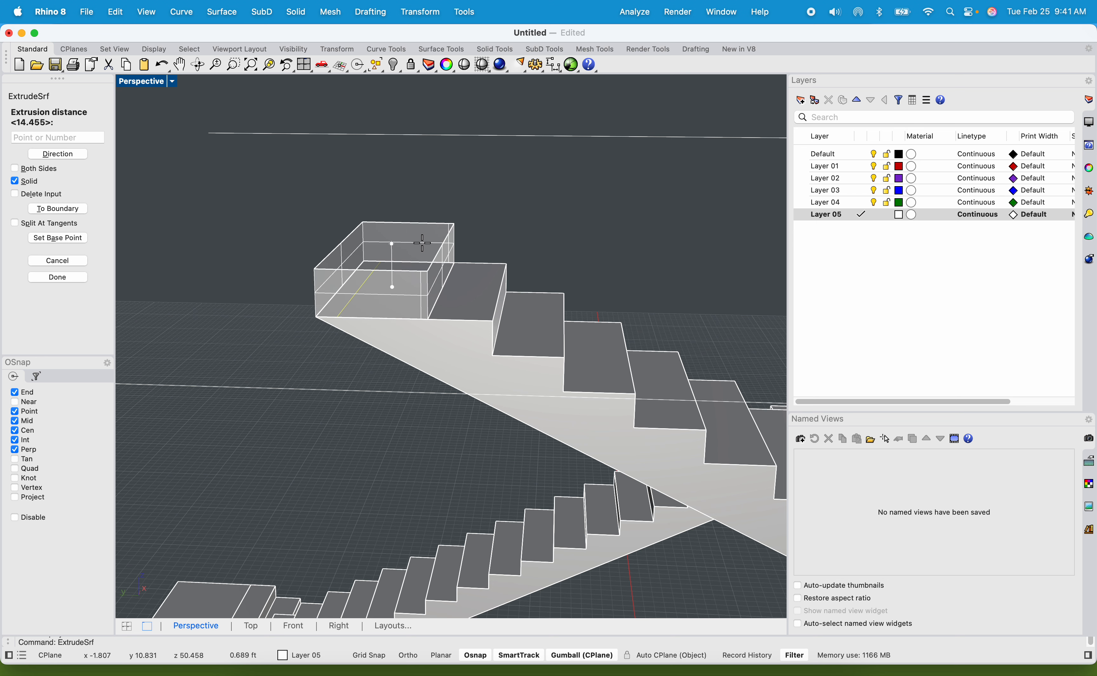
type("6\"")
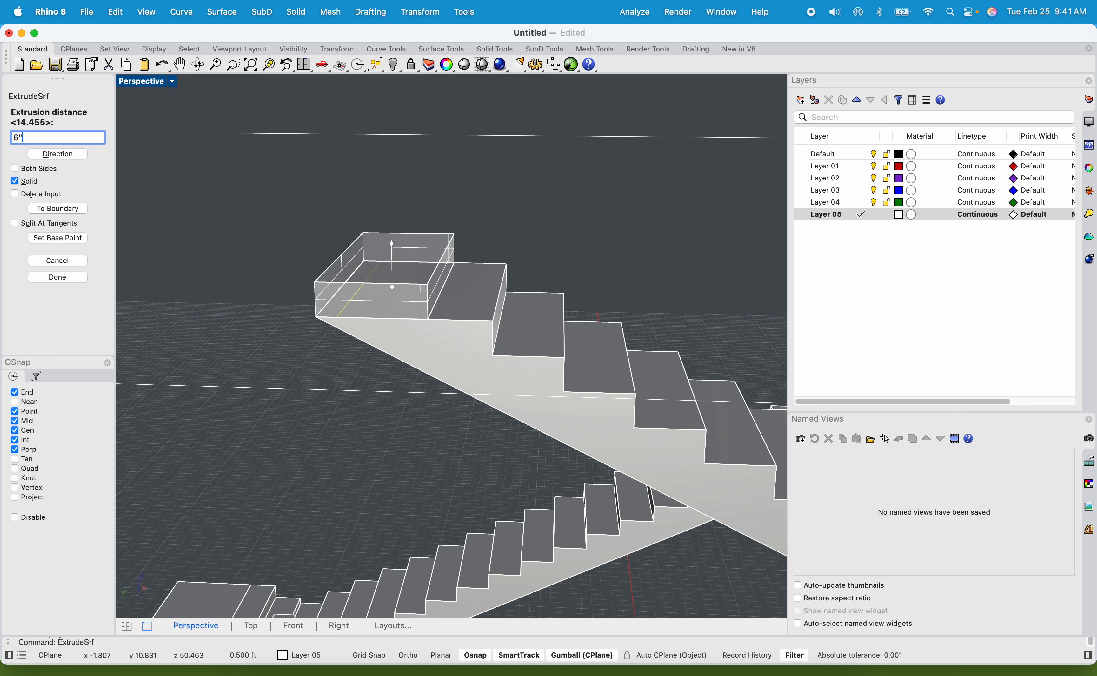
key("Return")
Extrude the end face of the new top slab about 11.5 ft outward, snapping to the outer edge of the wide platform below.
scroll(380, 269, "down", 6)
right_click_drag(420, 270, 533, 273)
scroll(532, 272, "up", 2)
scroll(533, 273, "up", 2)
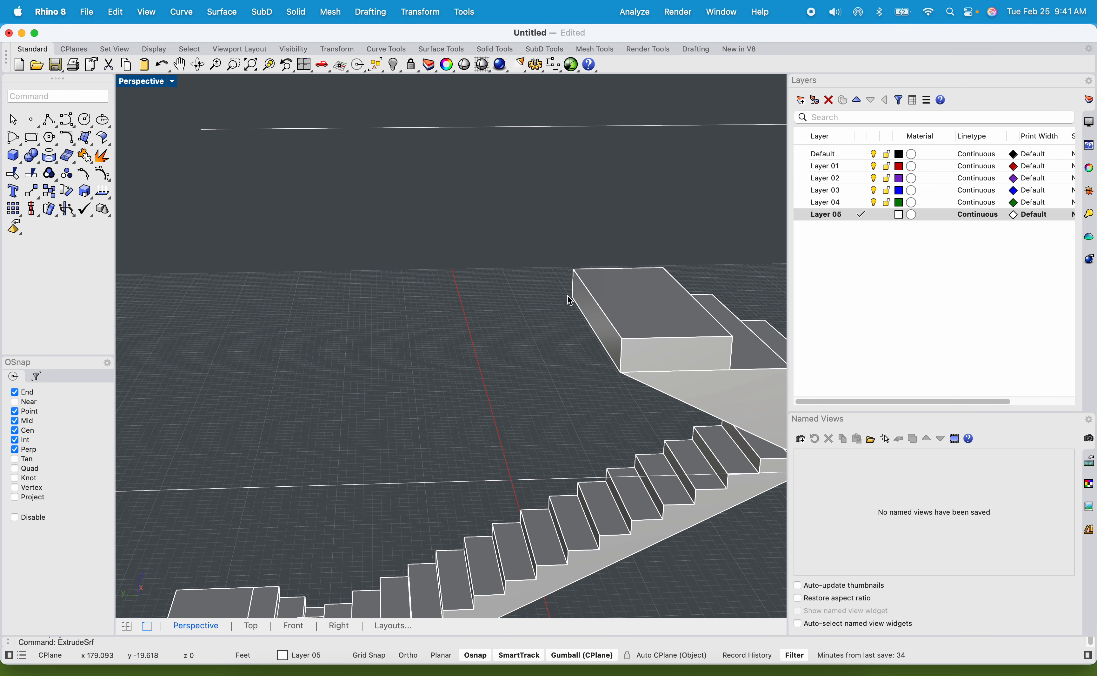
left_click(590, 308)
key("Return")
left_click(587, 304)
key("Return")
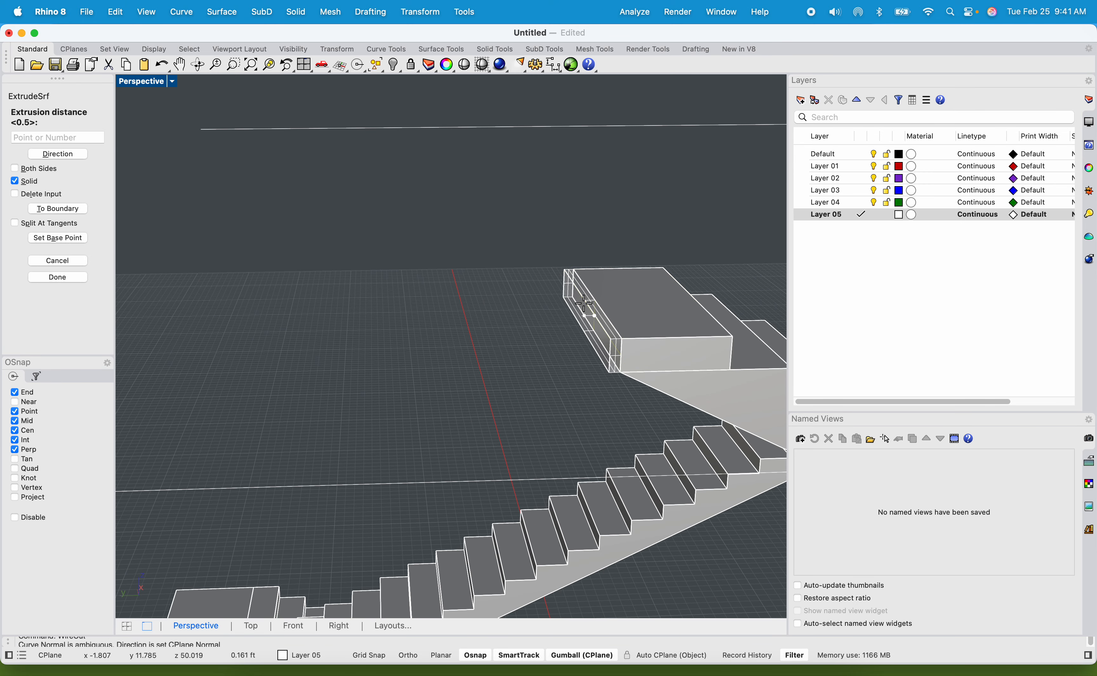
scroll(414, 324, "down", 7)
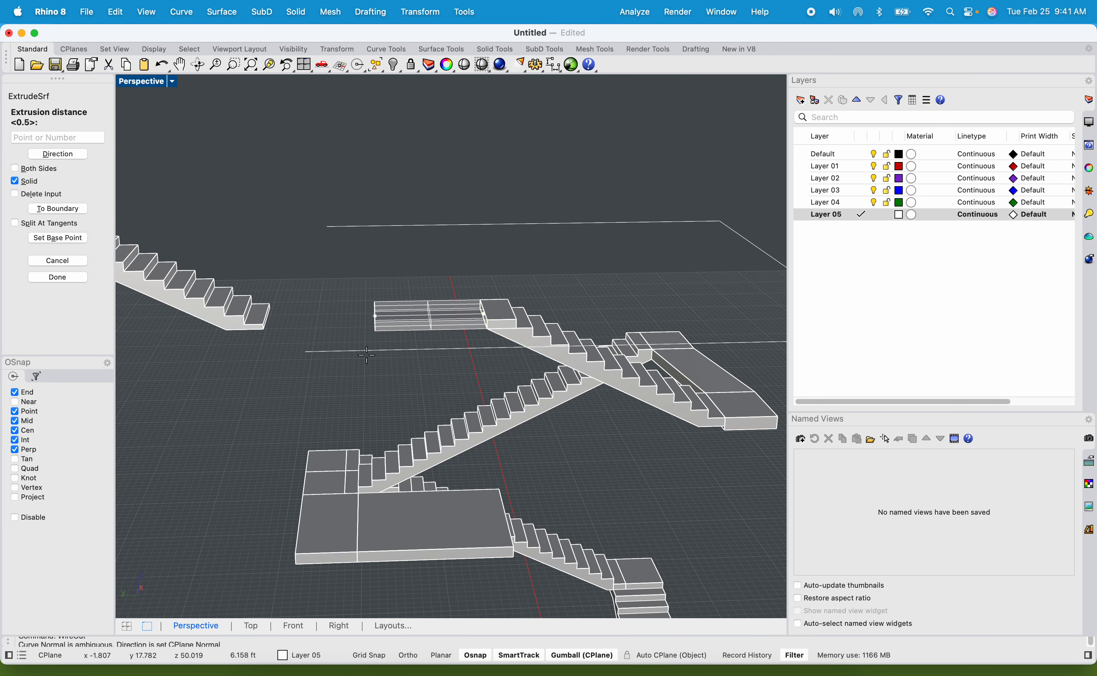
left_click(302, 528)
Delete the spare stair flight beyond the far end of the extended top slab.
right_click_drag(342, 402, 468, 215)
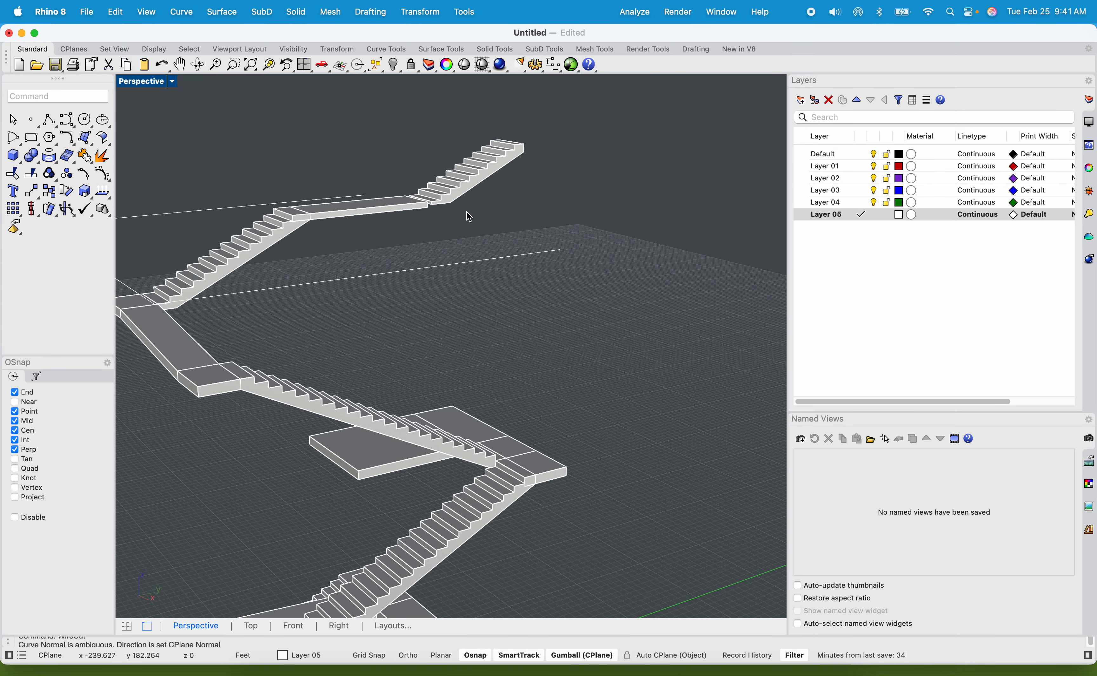
left_click(471, 195)
key("Delete")
Extrude the long side face of the top slab 17 ft sideways with ExtrudeSrf, snapping to the stairs below, to form a wide platform.
scroll(359, 209, "up", 5)
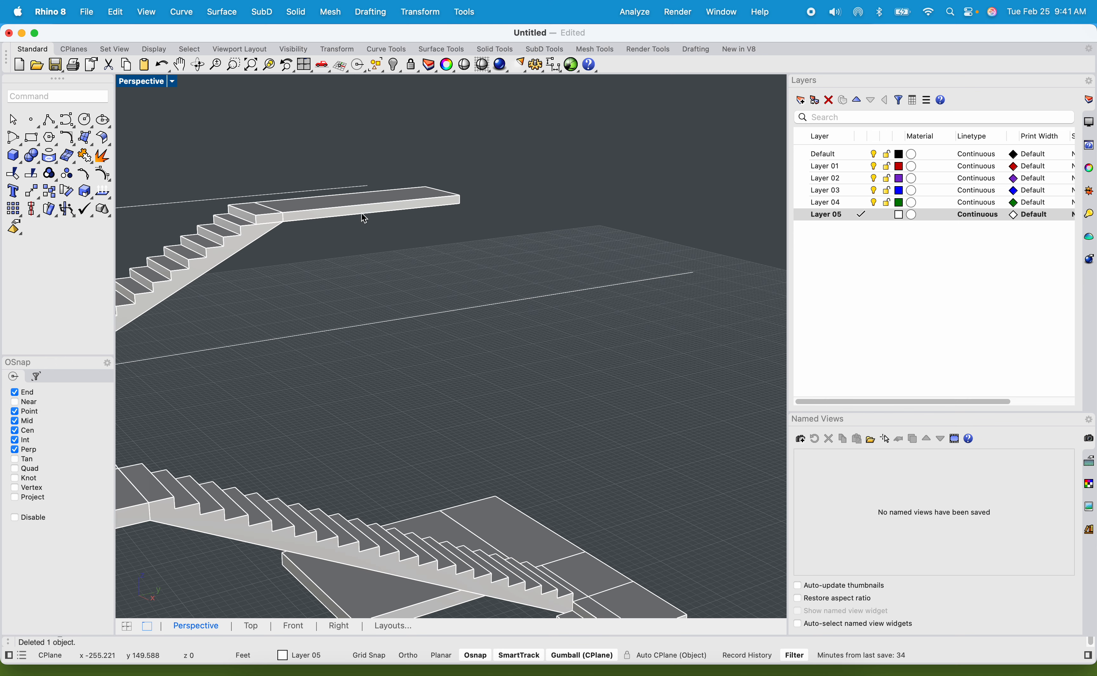
left_click(359, 209)
scroll(359, 210, "up", 4)
key("Return")
left_click(335, 212)
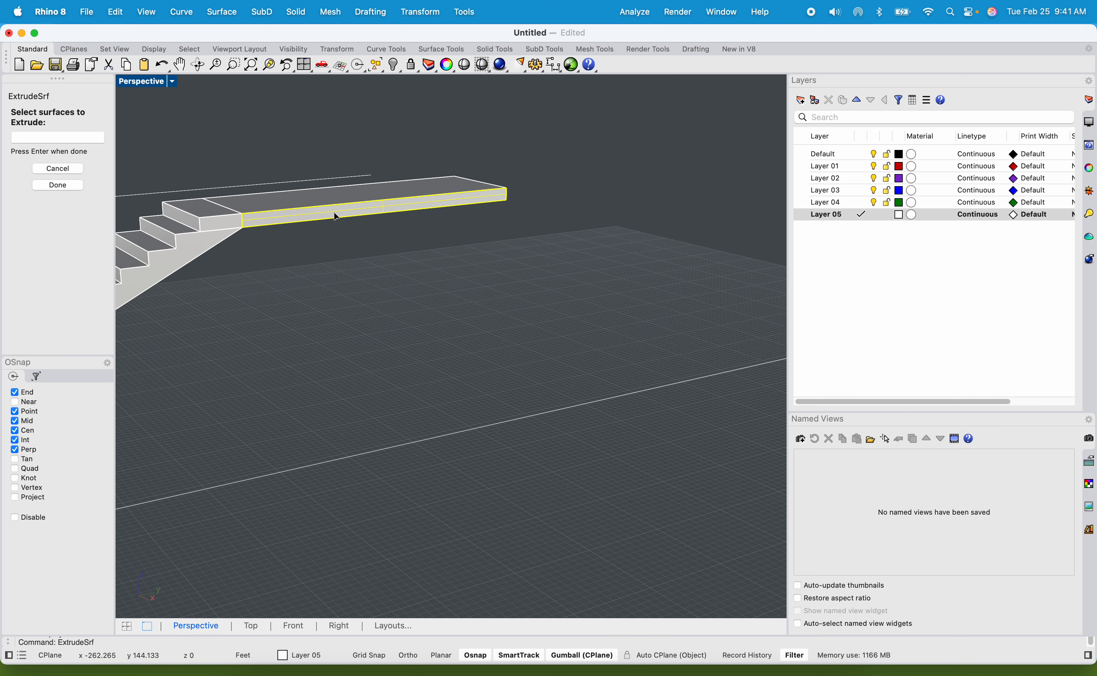
key("Return")
scroll(421, 267, "down", 6)
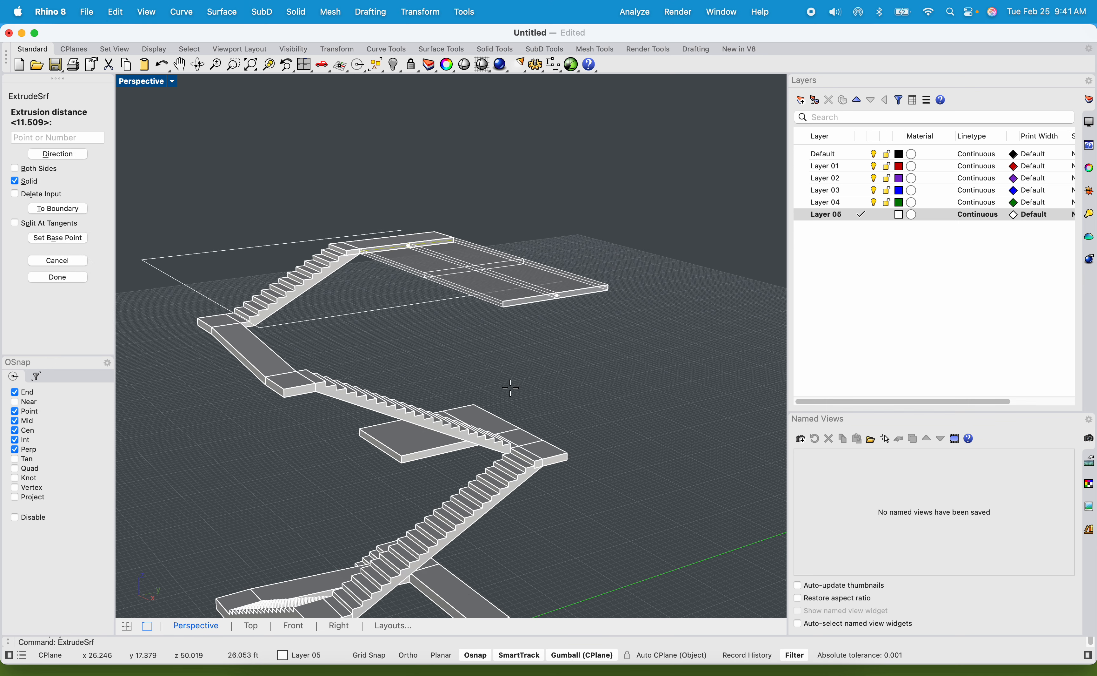
scroll(485, 373, "up", 4)
right_click_drag(486, 373, 607, 493, "shift")
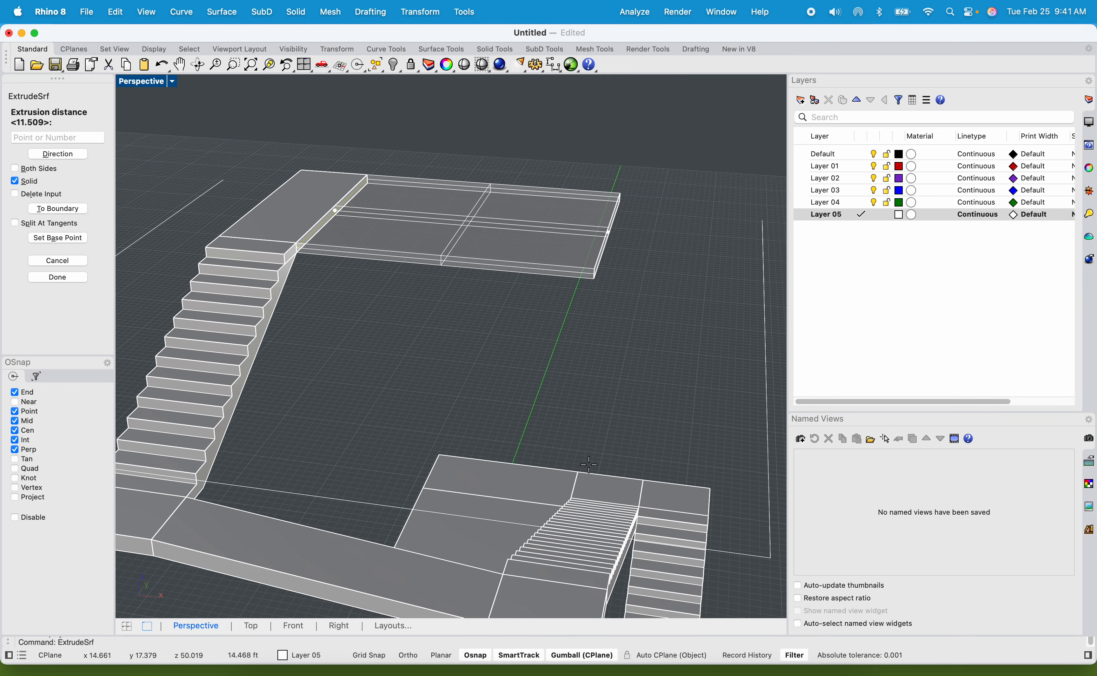
left_click(639, 508)
right_click_drag(603, 446, 523, 306)
left_click(490, 256)
key("Return")
left_click(486, 250)
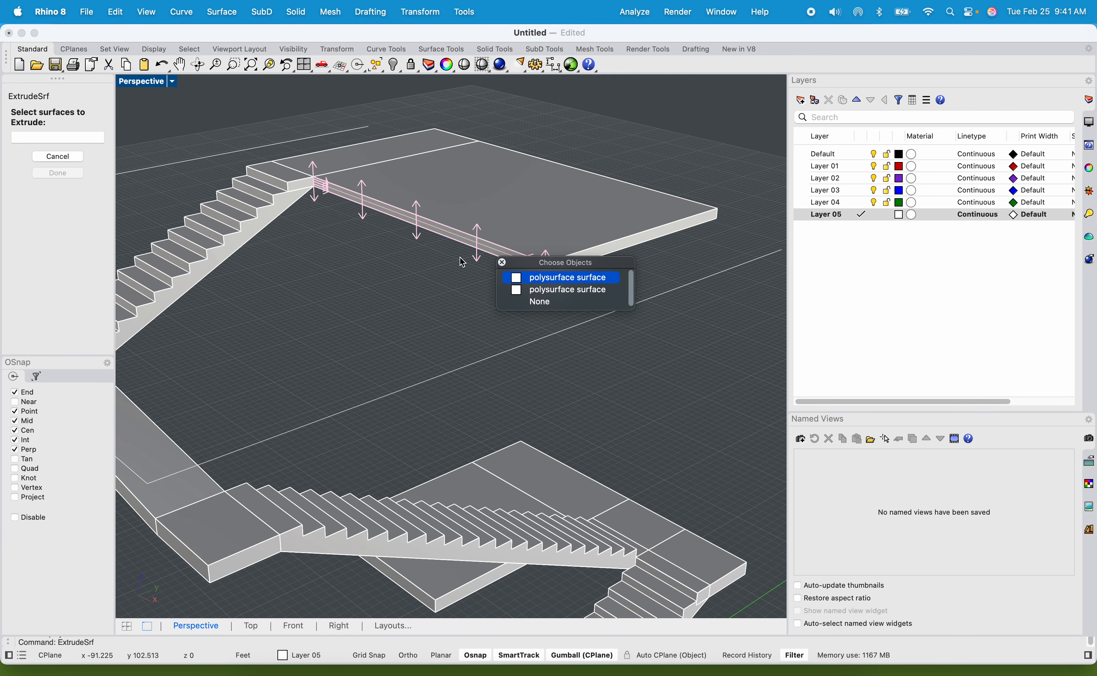
key("Return")
left_click(441, 231)
key("Return")
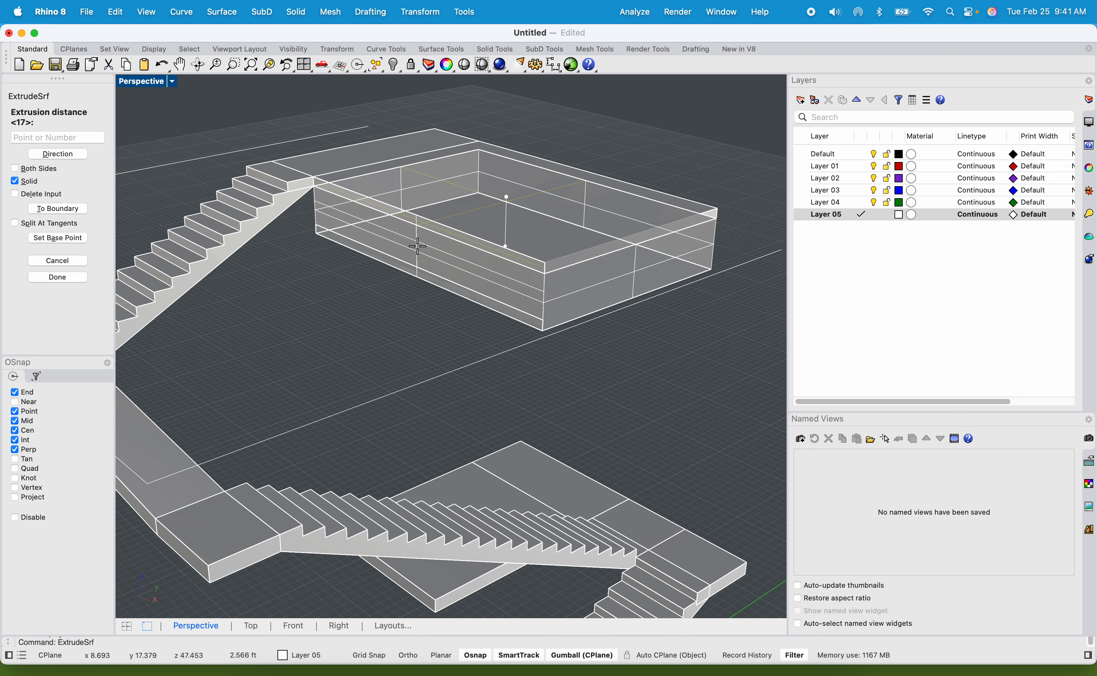
key("Escape")
Extrude the top platform's stair-side edge face out over the top flight, snapping to the landing below.
scroll(418, 216, "up", 3)
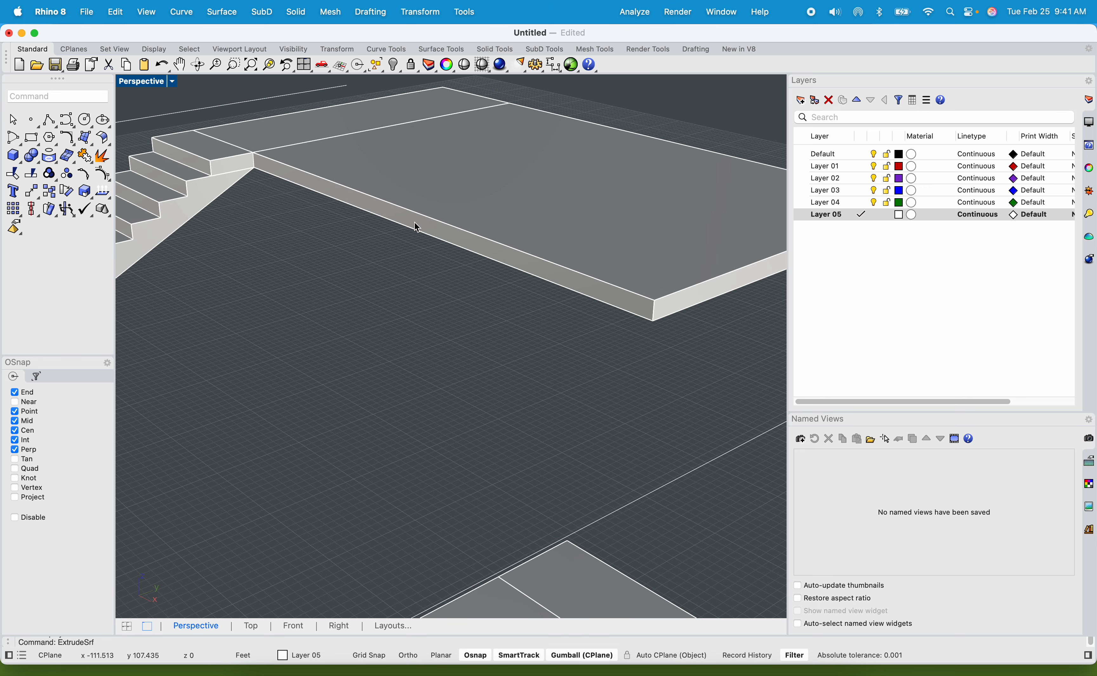
left_click(414, 221)
key("Return")
left_click(400, 220)
key("Return")
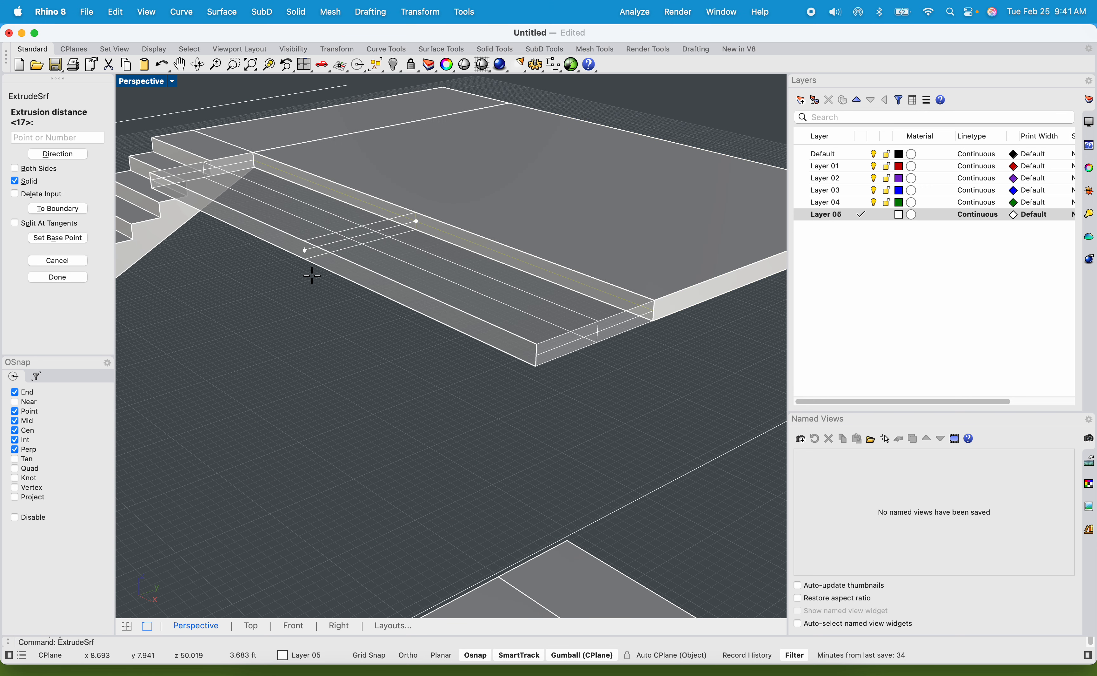
scroll(247, 259, "down", 5)
right_click_drag(207, 335, 327, 301, "shift")
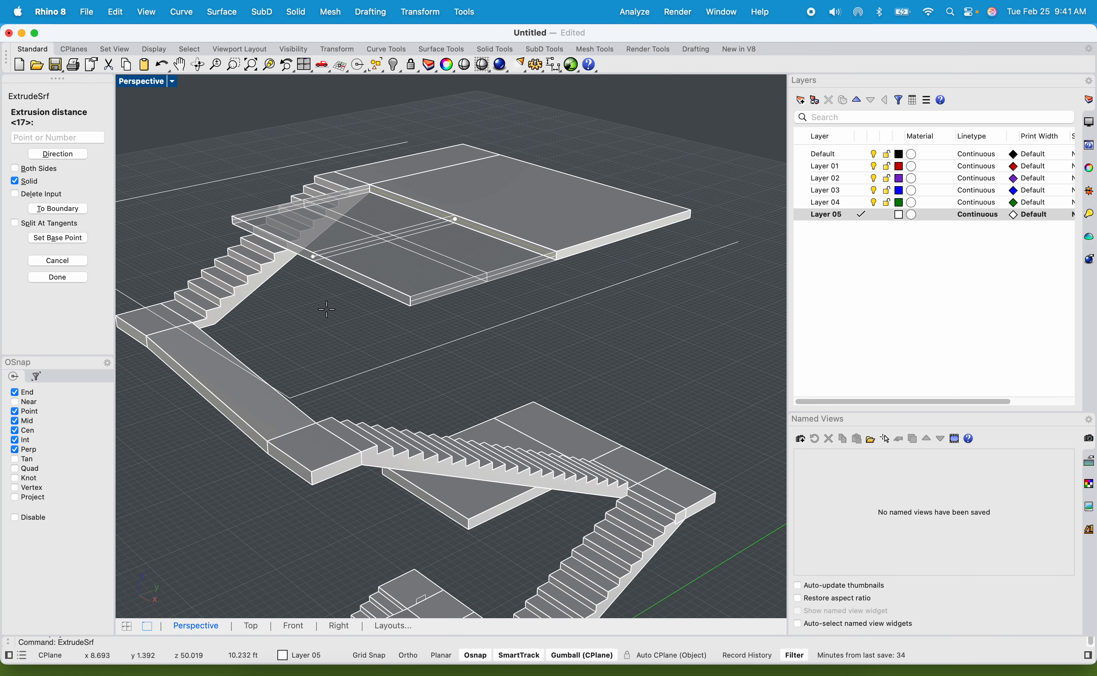
left_click(317, 420)
Examine the whole staircase from the top platform down to the lower walkways, landings and bottom flight.
scroll(340, 372, "down", 4)
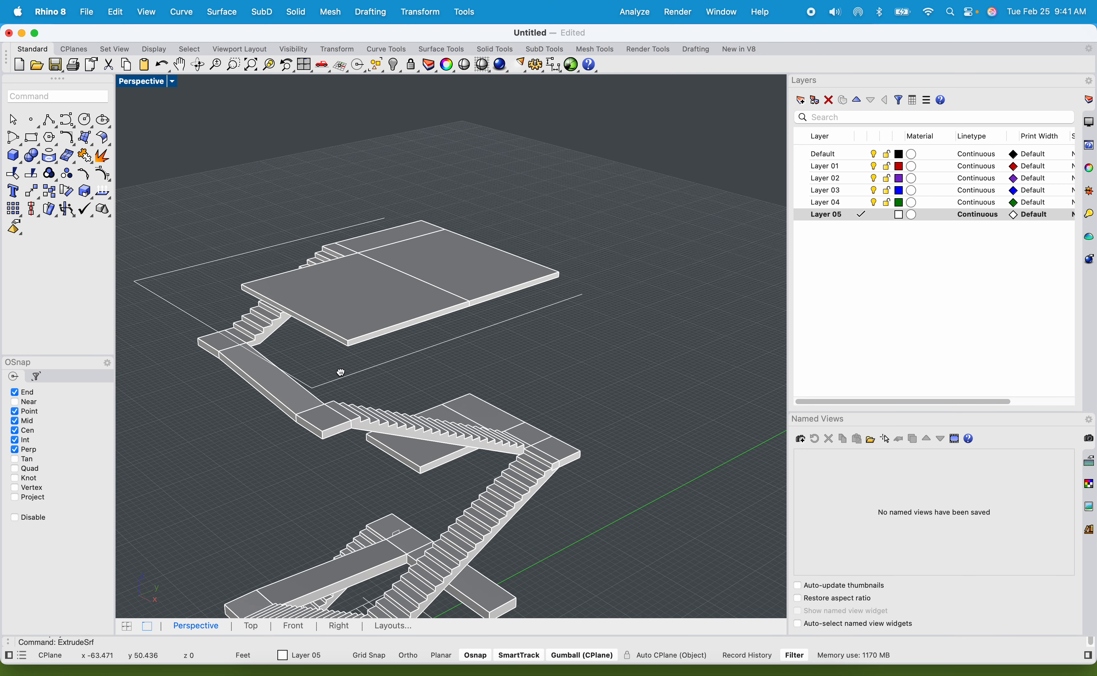
right_click_drag(340, 372, 468, 291)
scroll(282, 278, "down", 3)
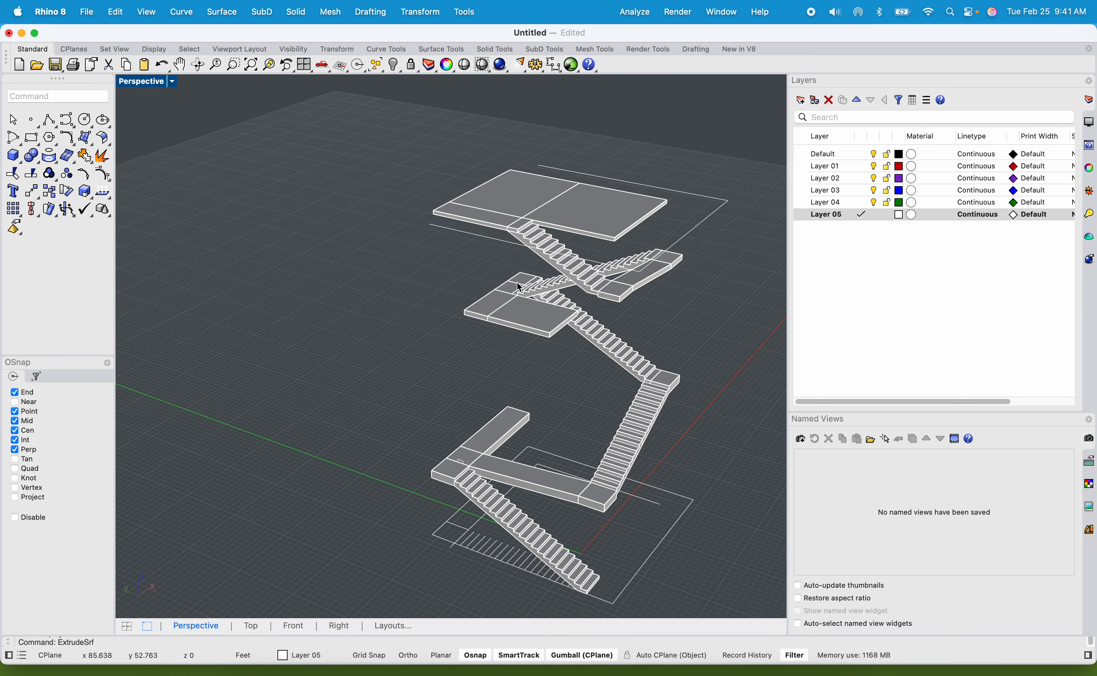
right_click_drag(509, 429, 443, 410)
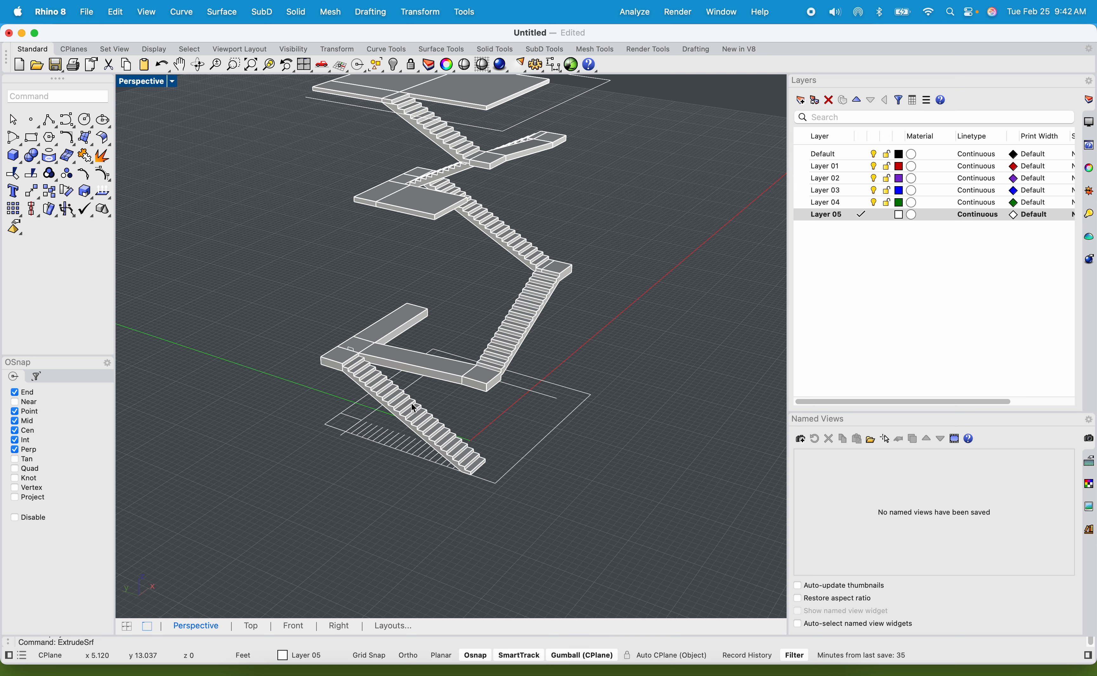
scroll(396, 398, "up", 3)
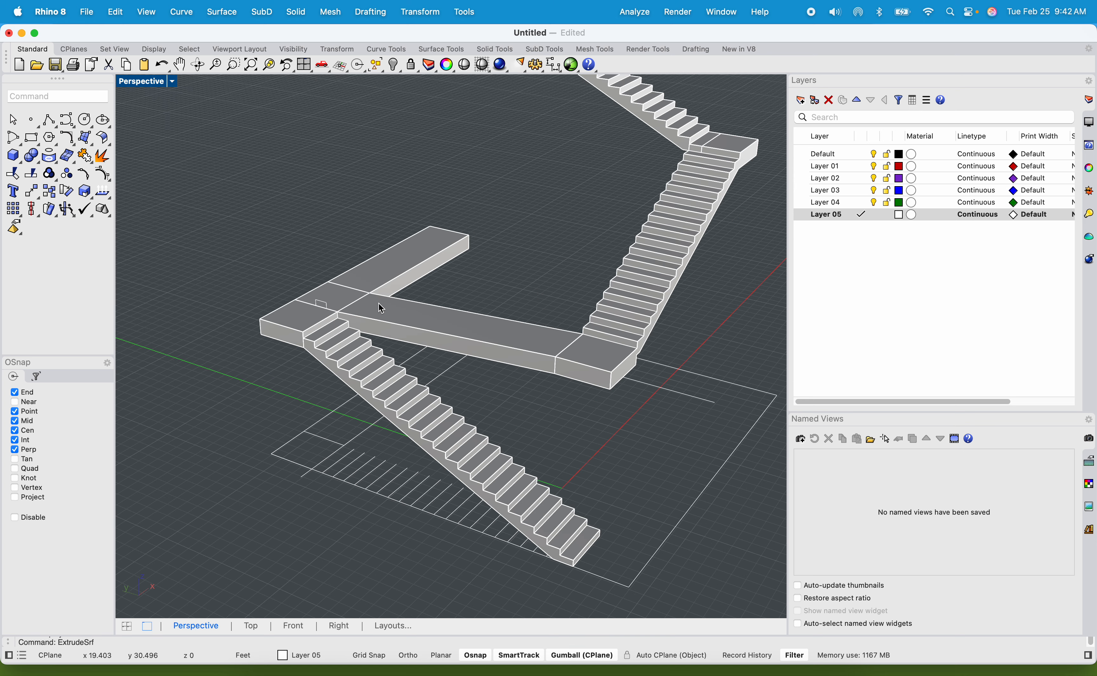
right_click_drag(378, 303, 369, 278, "shift")
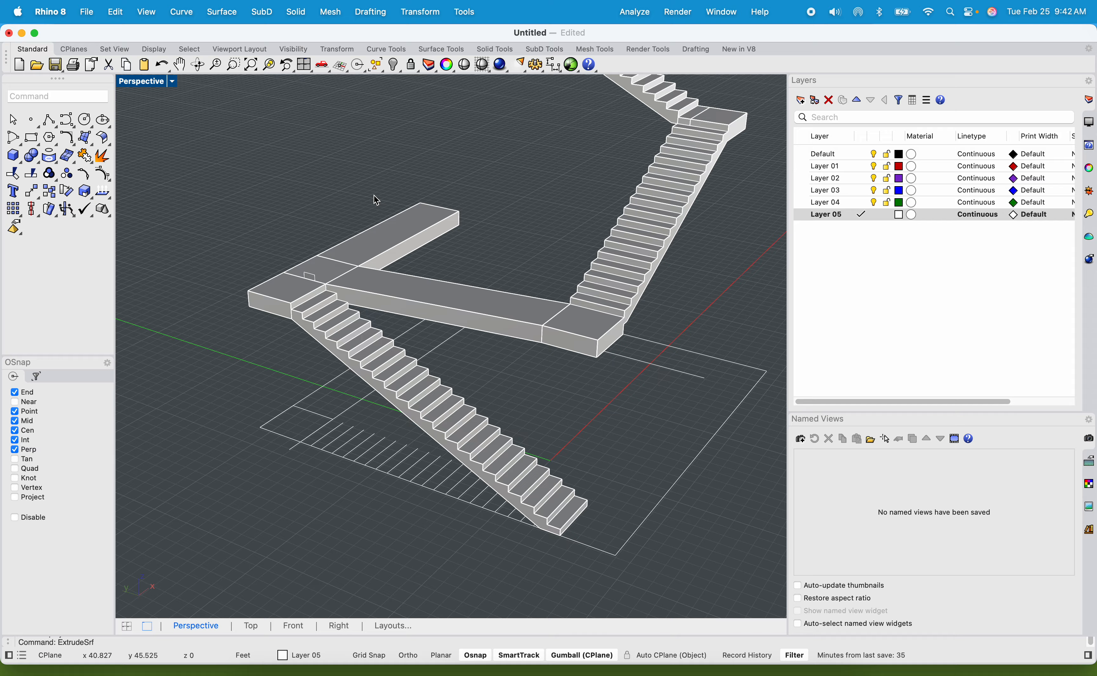
scroll(264, 270, "up", 3)
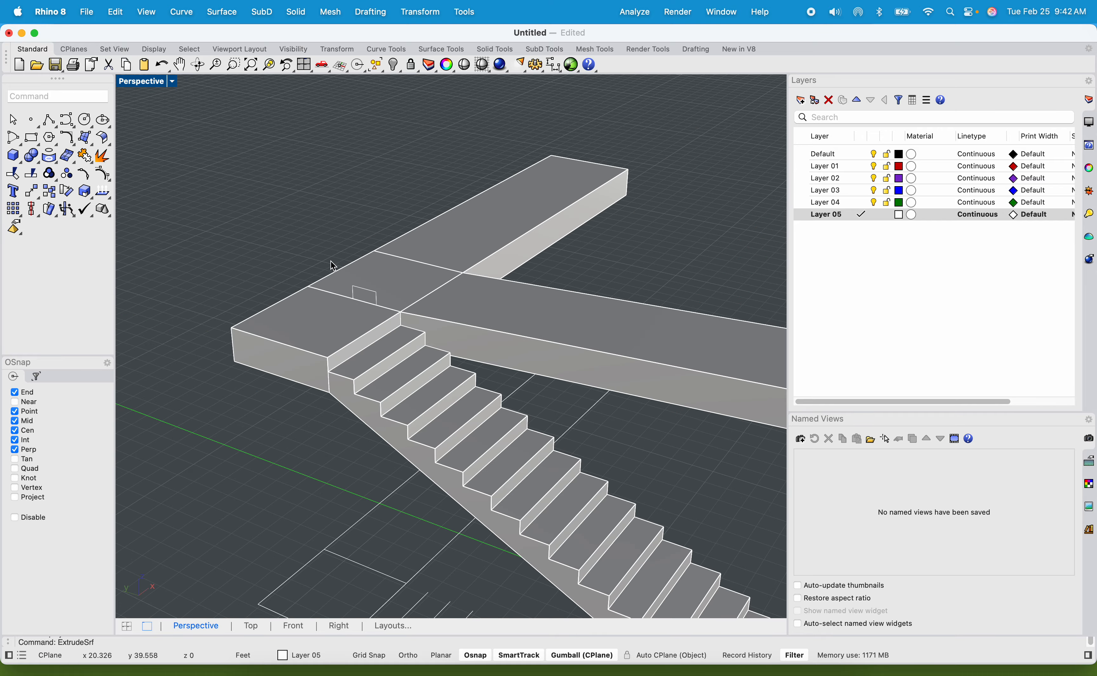
scroll(331, 265, "down", 6)
right_click_drag(398, 336, 431, 332)
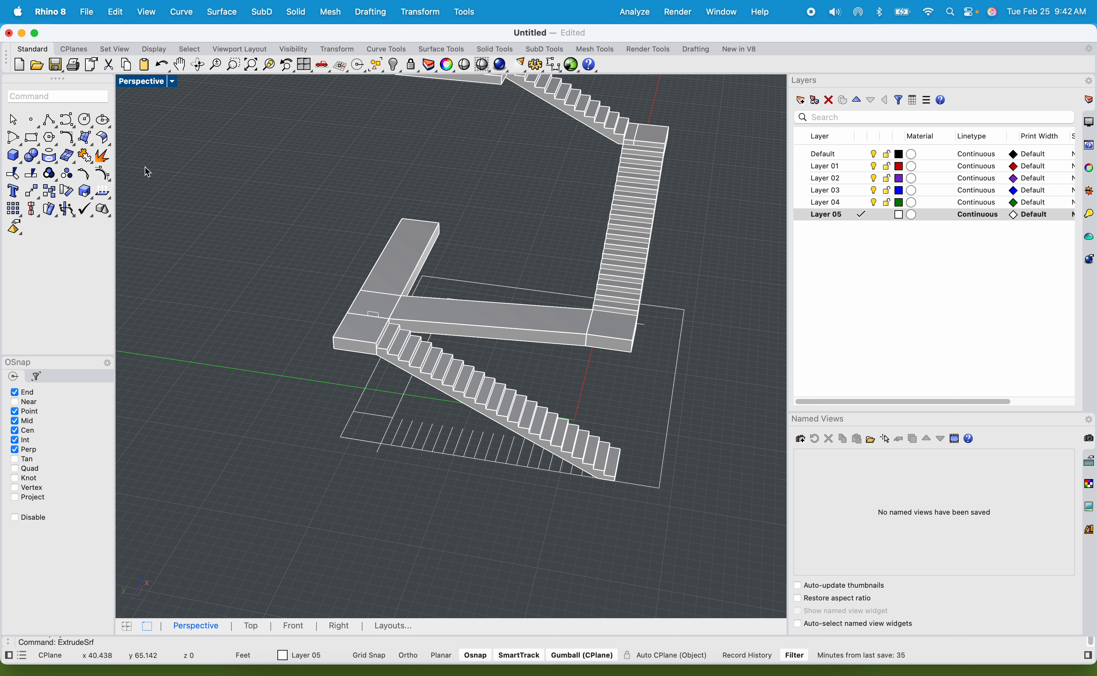
type("O")
key("BackSpace")
type("PolY")
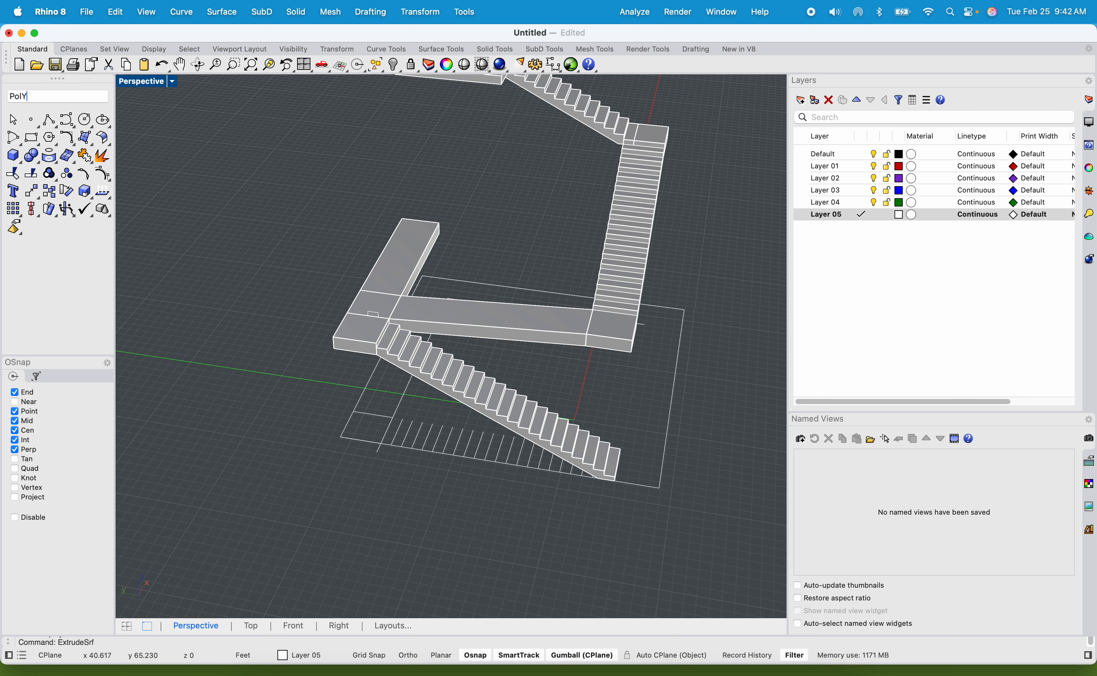
type("lINE")
key("Return")
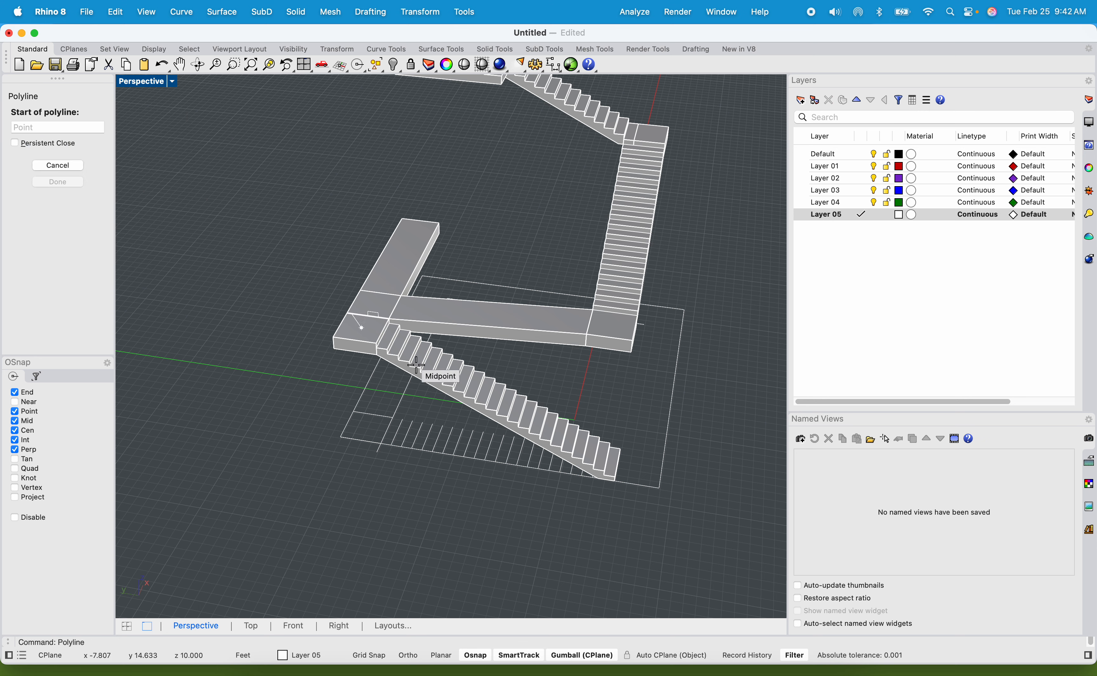
scroll(562, 468, "up", 5)
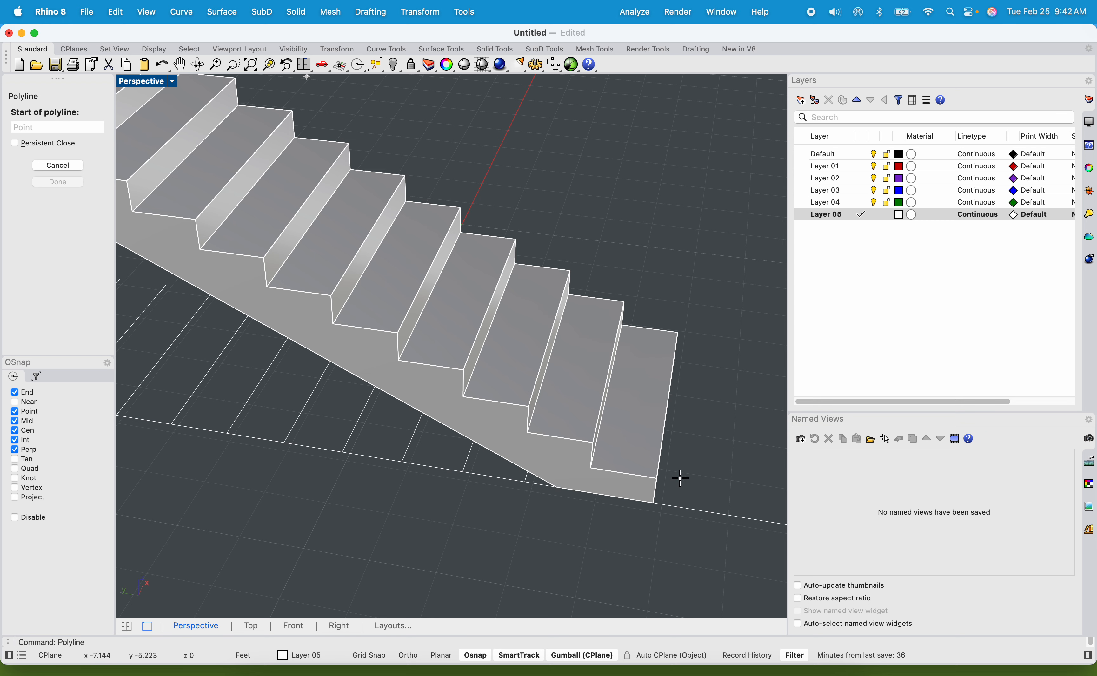
scroll(678, 482, "down", 5)
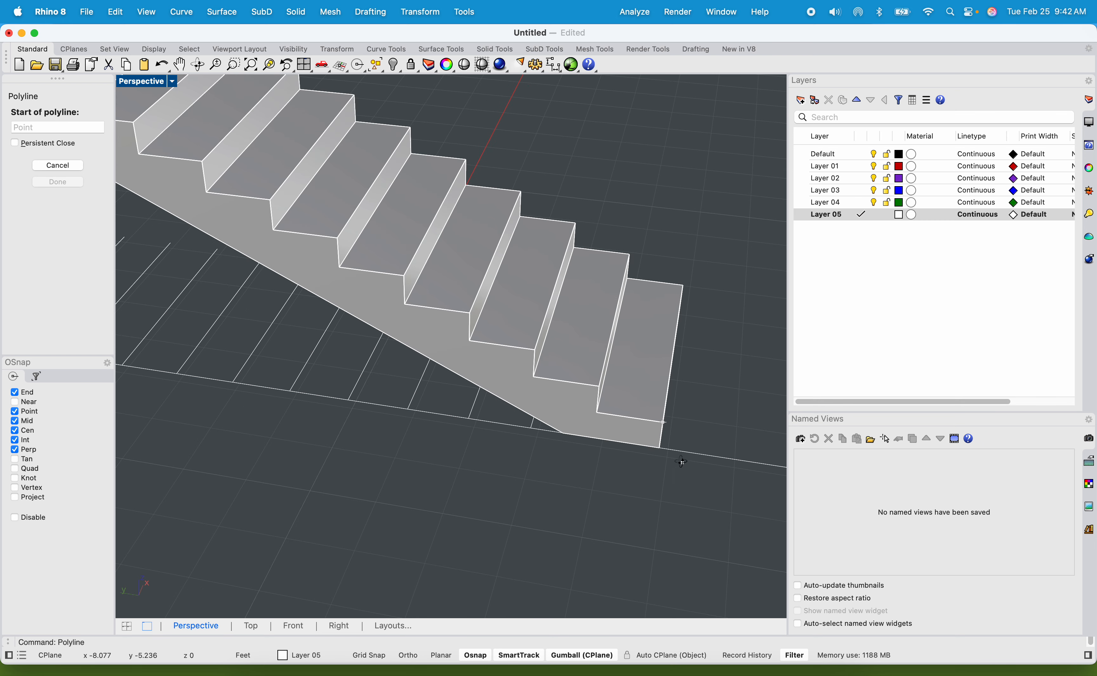
scroll(667, 444, "up", 5)
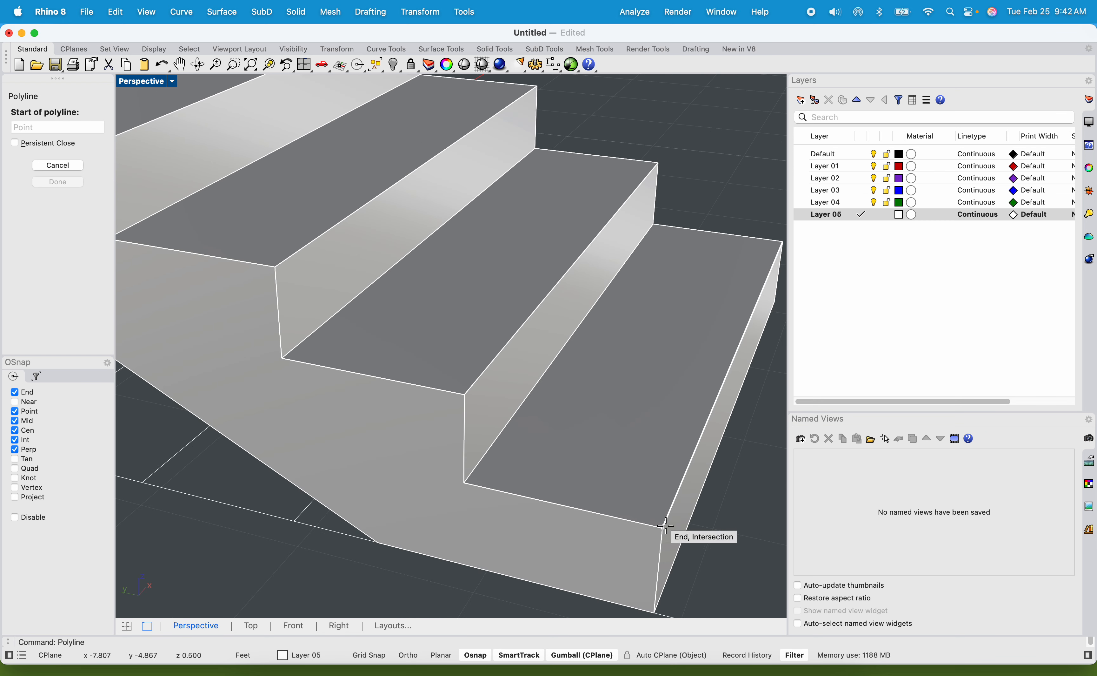
left_click(661, 528)
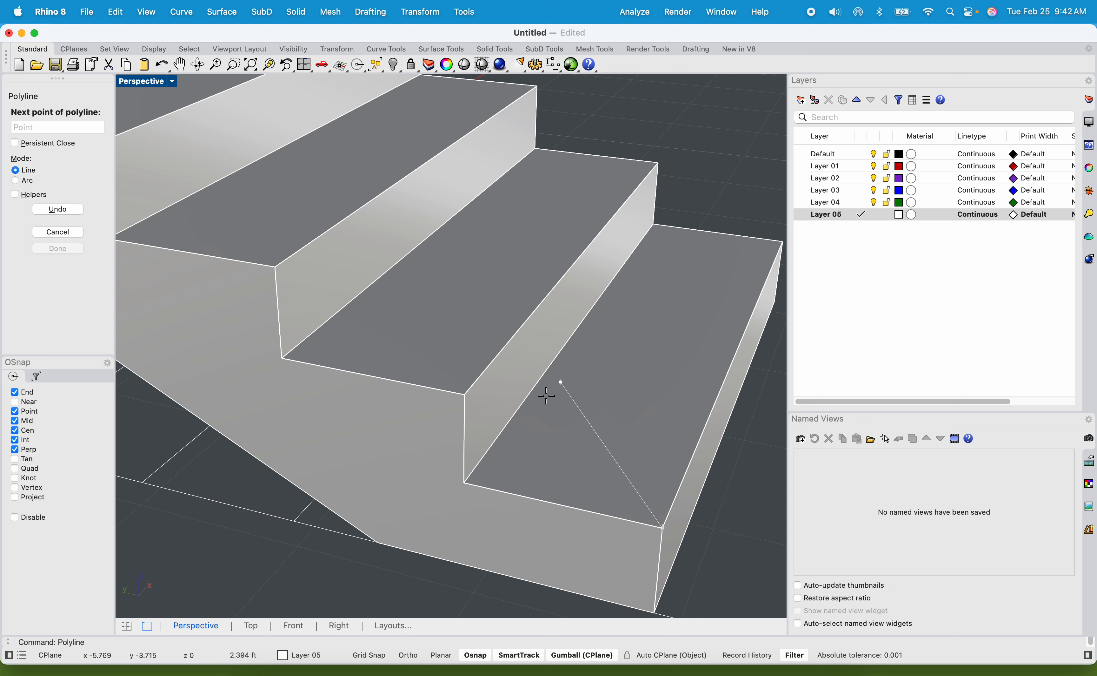
key("Escape")
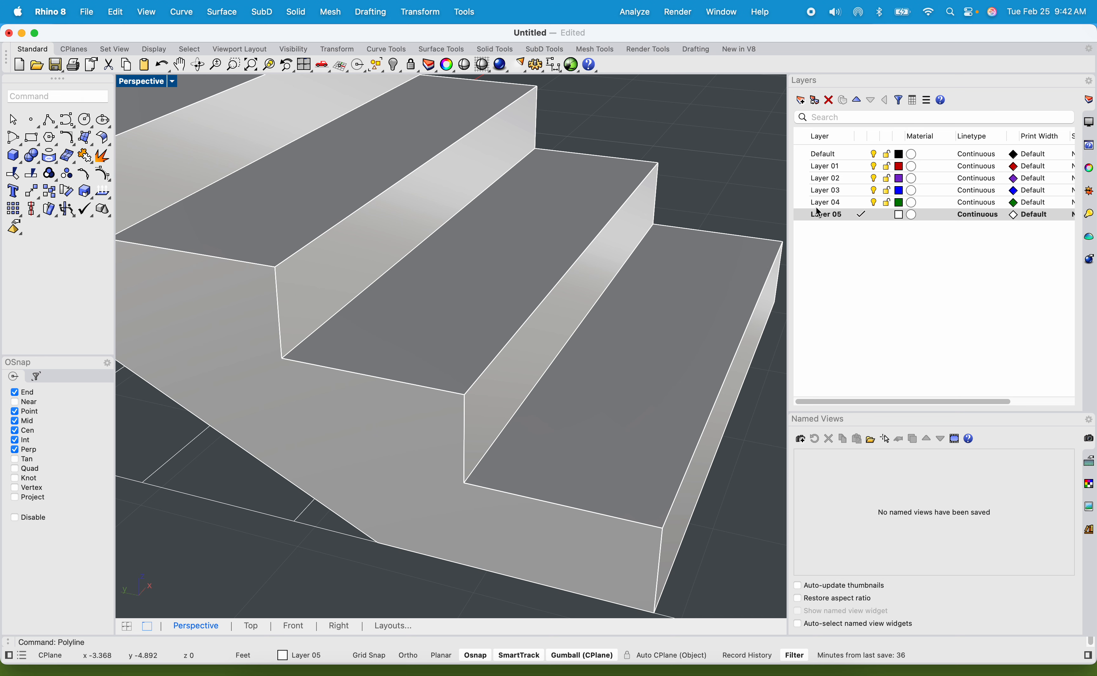
Make the blue Layer 03 the current layer and clear the layer selection.
double_click(822, 193)
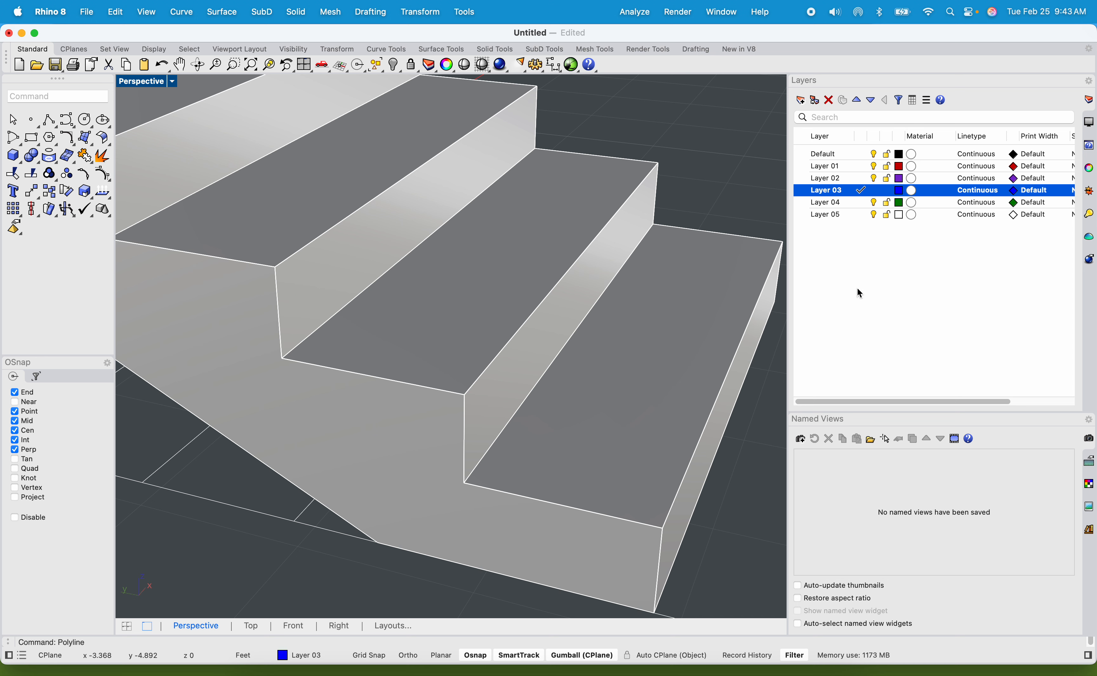
left_click(858, 288)
left_click(829, 194)
left_click(870, 293)
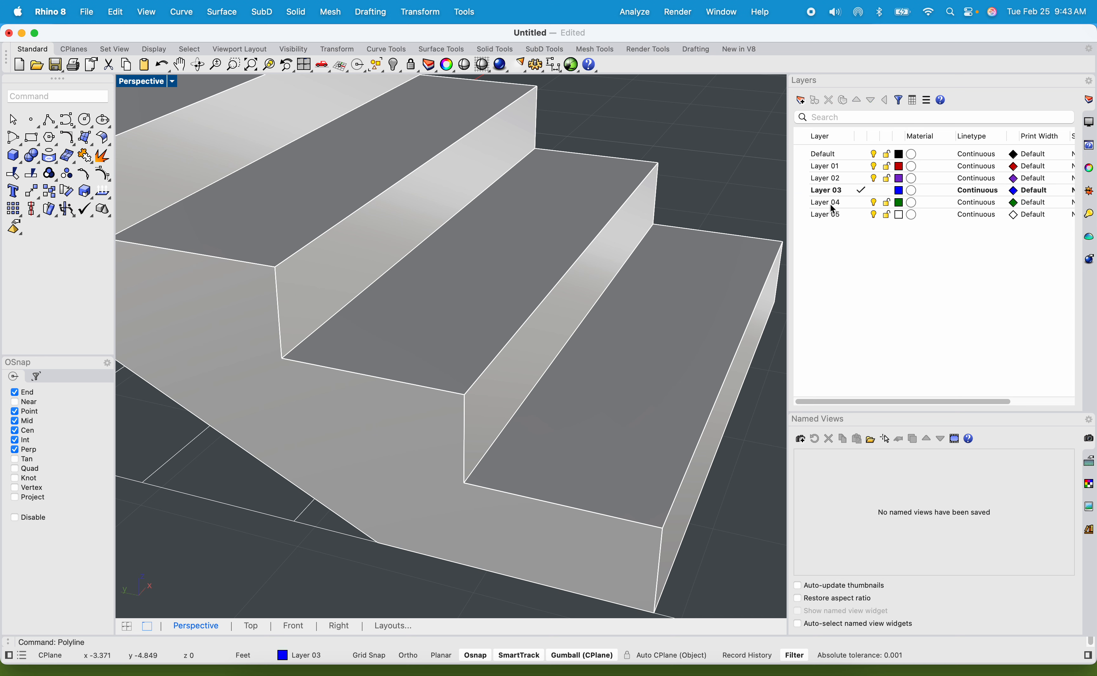
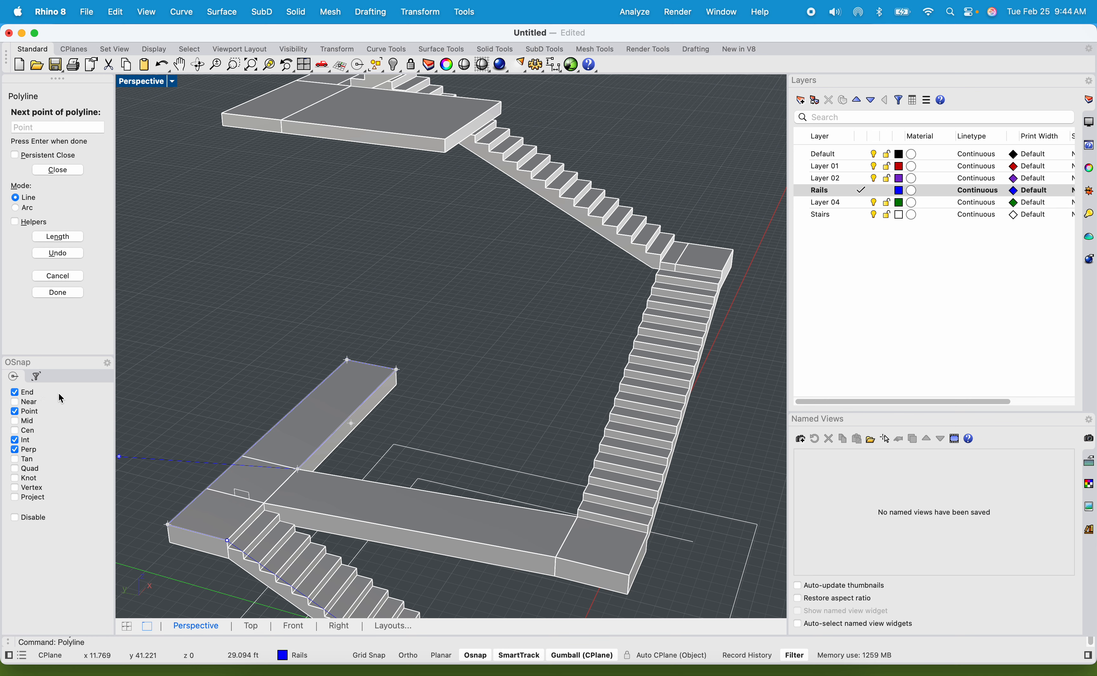
Continue the rail polyline from the lower walkway up the side of the adjoining flight, ending at the first riser above its upper landing.
scroll(622, 520, "up", 8)
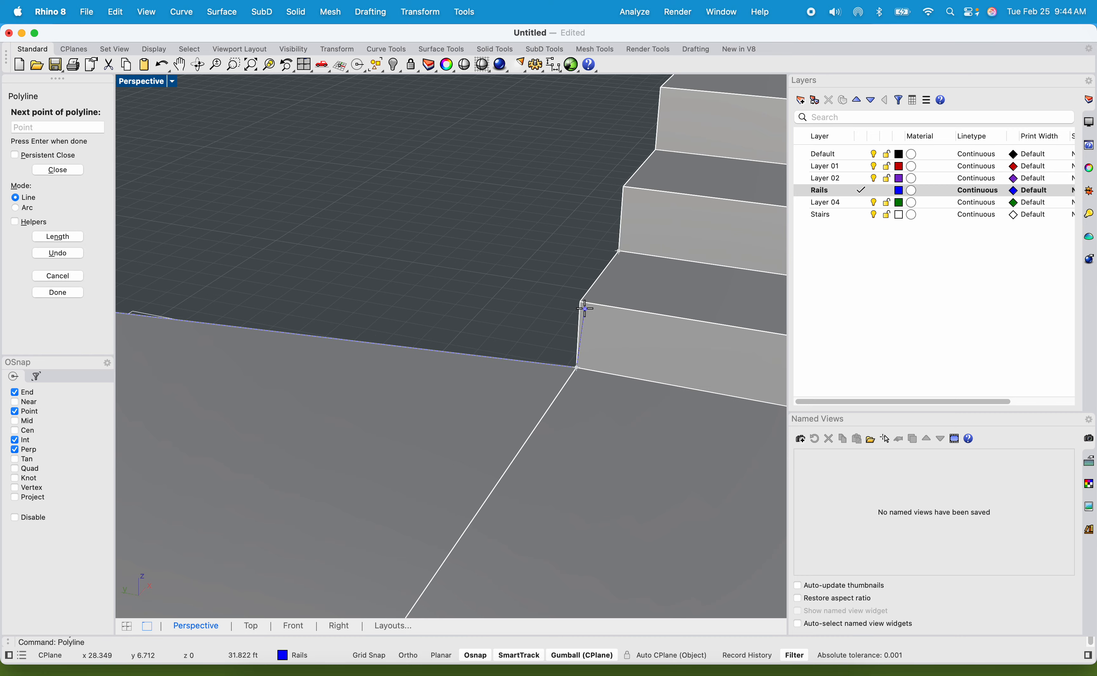
scroll(647, 165, "down", 18)
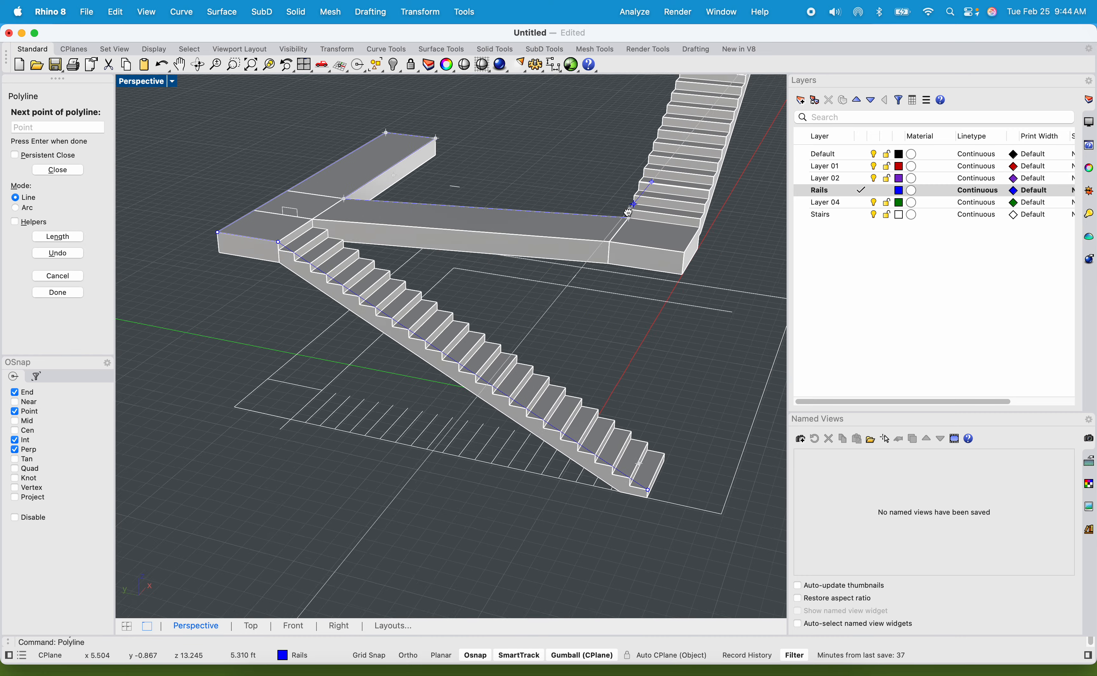
right_click_drag(646, 164, 539, 383, "shift")
scroll(595, 170, "up", 7)
scroll(560, 376, "up", 5)
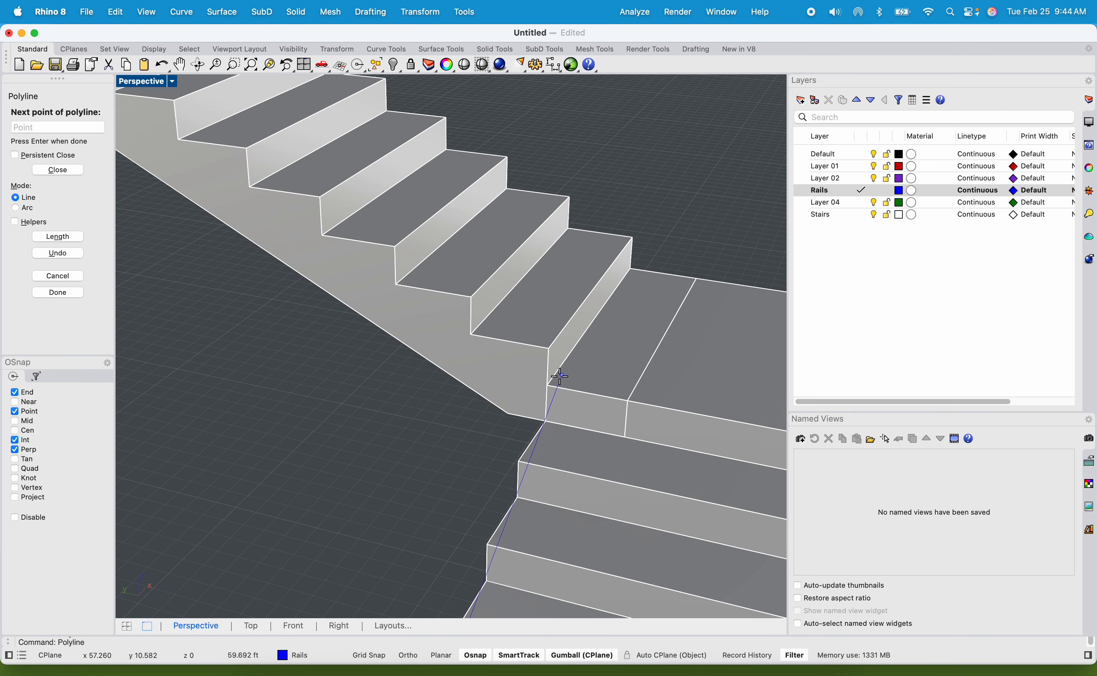
left_click(548, 346)
Extend the rail polyline up the flight to the middle platform and 0.5 ft up the first riser of the long flight.
scroll(534, 342, "down", 11)
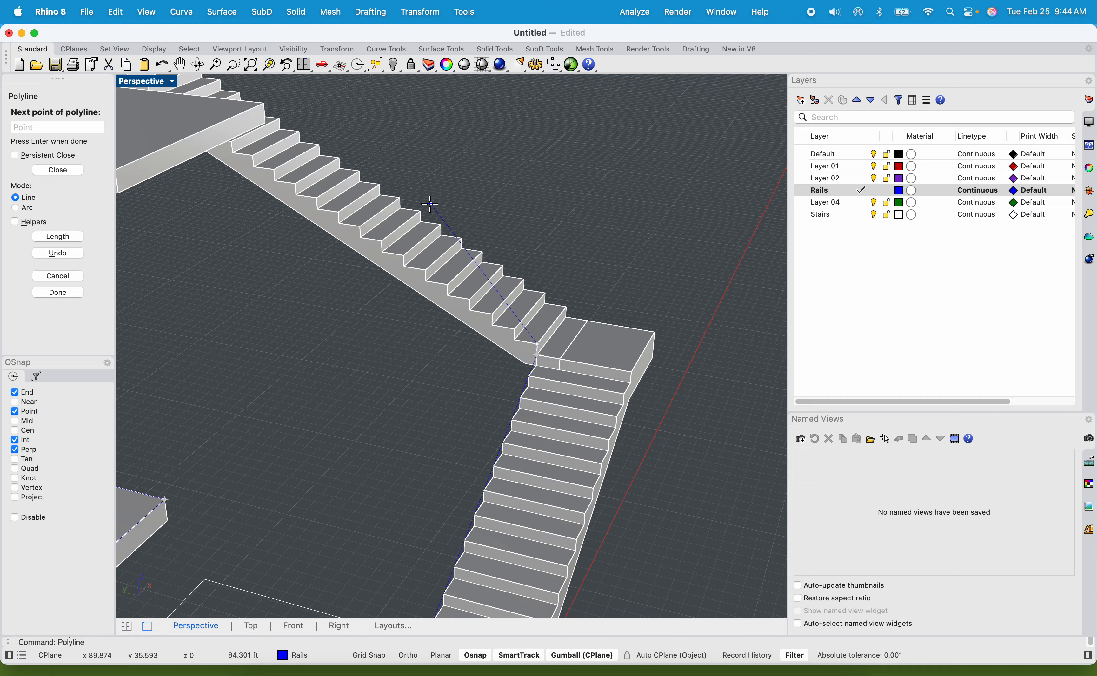
right_click_drag(368, 181, 386, 211, "shift")
scroll(581, 154, "up", 9)
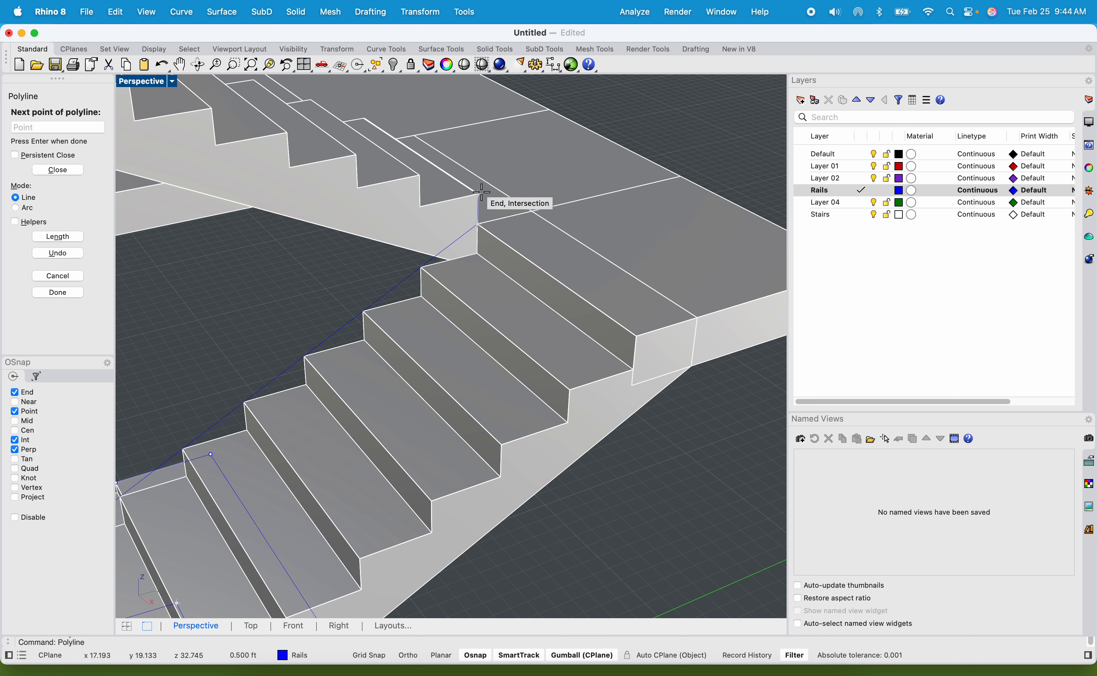
Carry the rail polyline up the long flight to its top step and on to the outer corner of the upper landing.
scroll(472, 175, "down", 10)
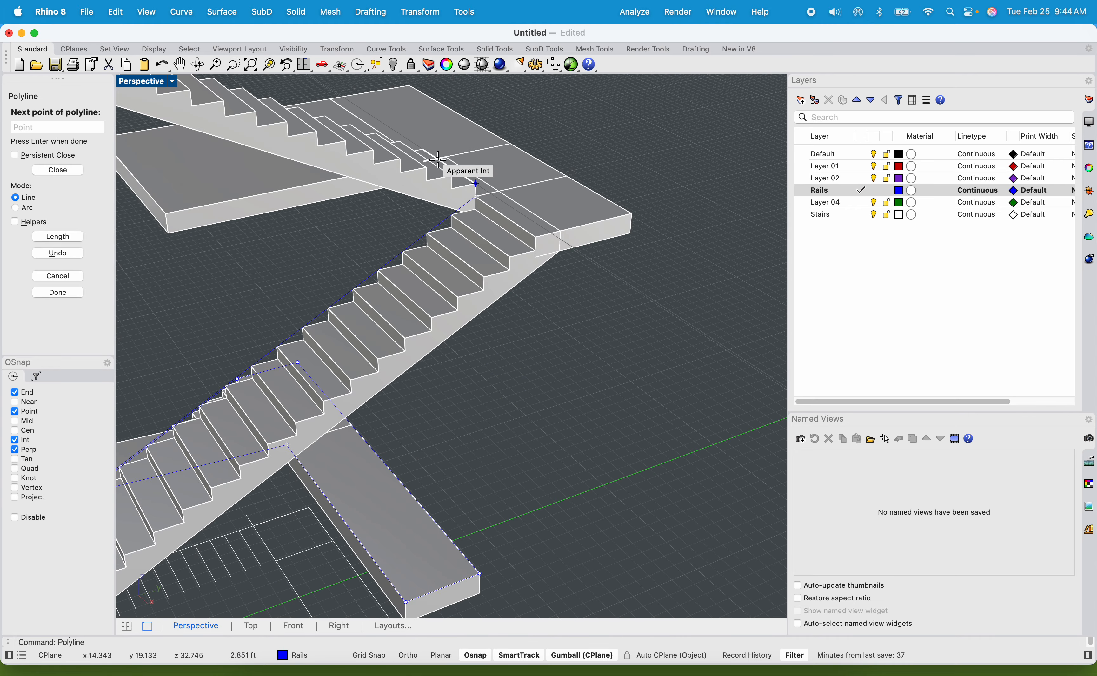
right_click_drag(439, 155, 592, 271, "shift")
right_click_drag(311, 219, 455, 270, "shift")
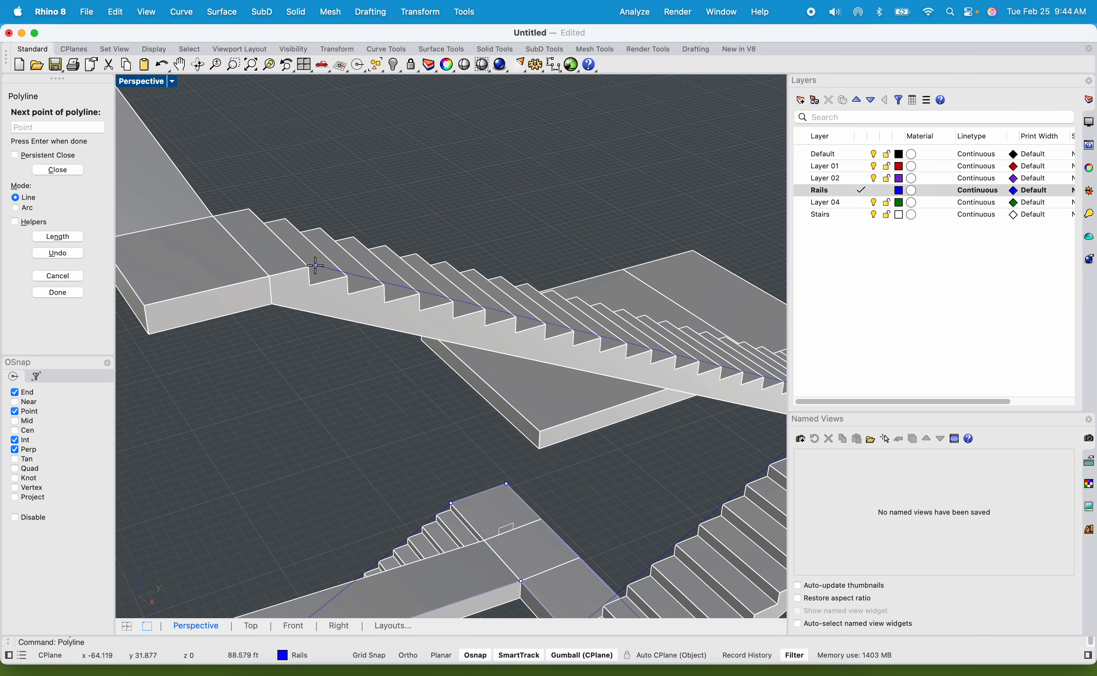
scroll(310, 266, "up", 3)
left_click(305, 265)
scroll(311, 270, "down", 5)
scroll(338, 273, "up", 6)
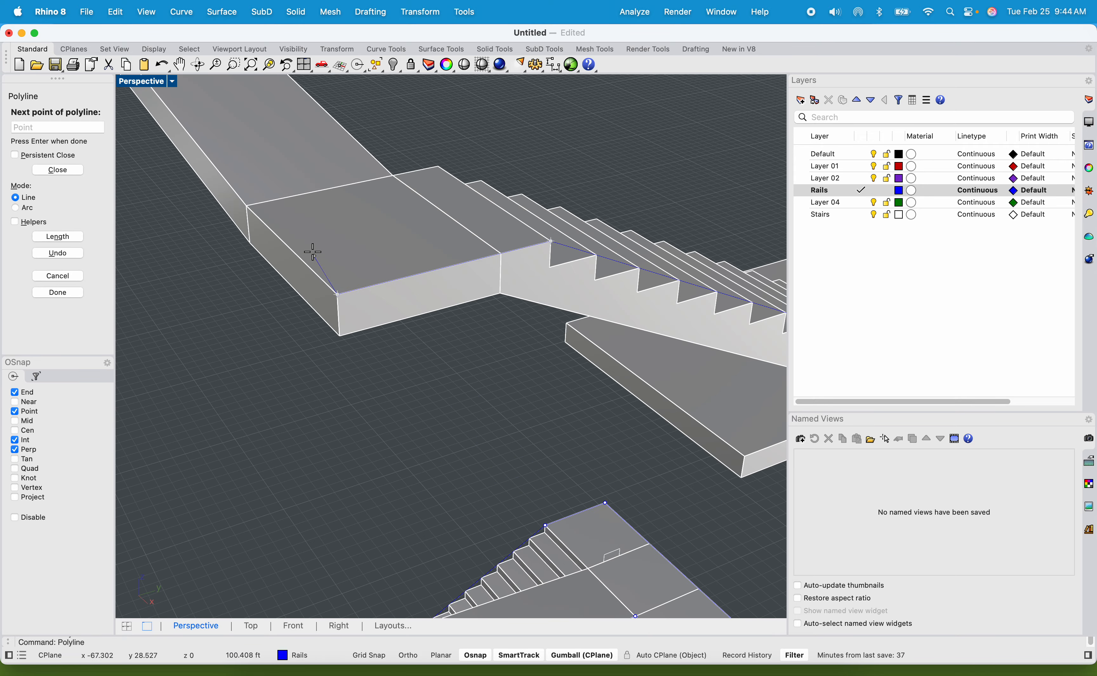
Run the rail polyline along the upper walkway's outer edge and around the end landing's corner to the foot of the top flight.
scroll(313, 252, "down", 5)
scroll(354, 324, "up", 6)
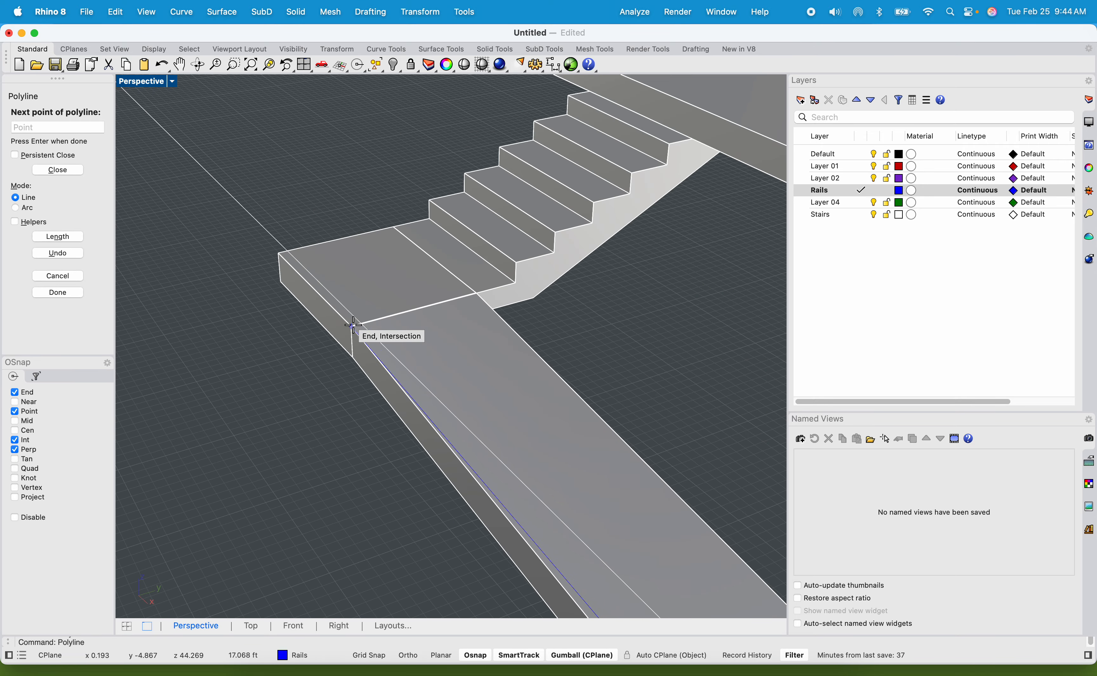
left_click(352, 325)
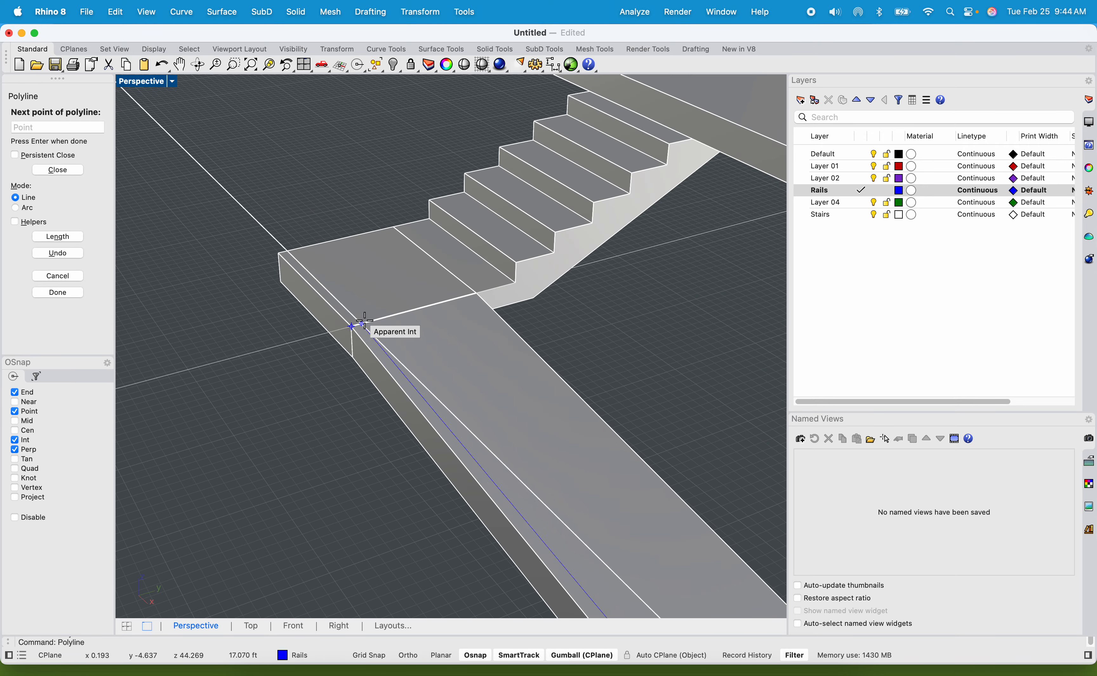
left_click(287, 252)
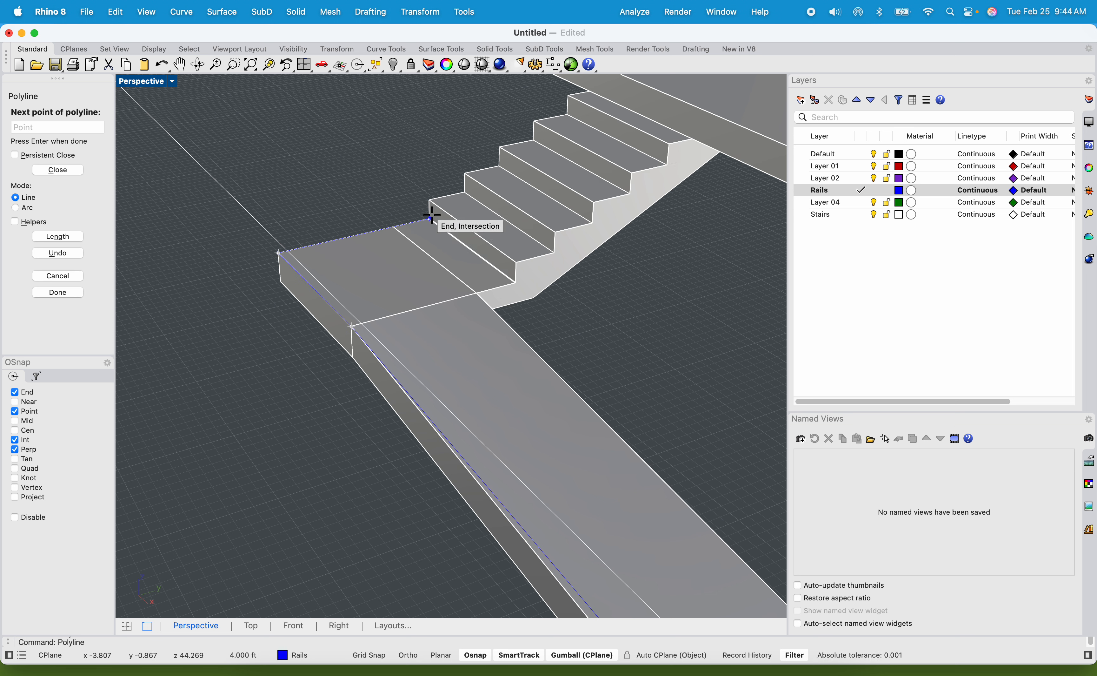
left_click(395, 223)
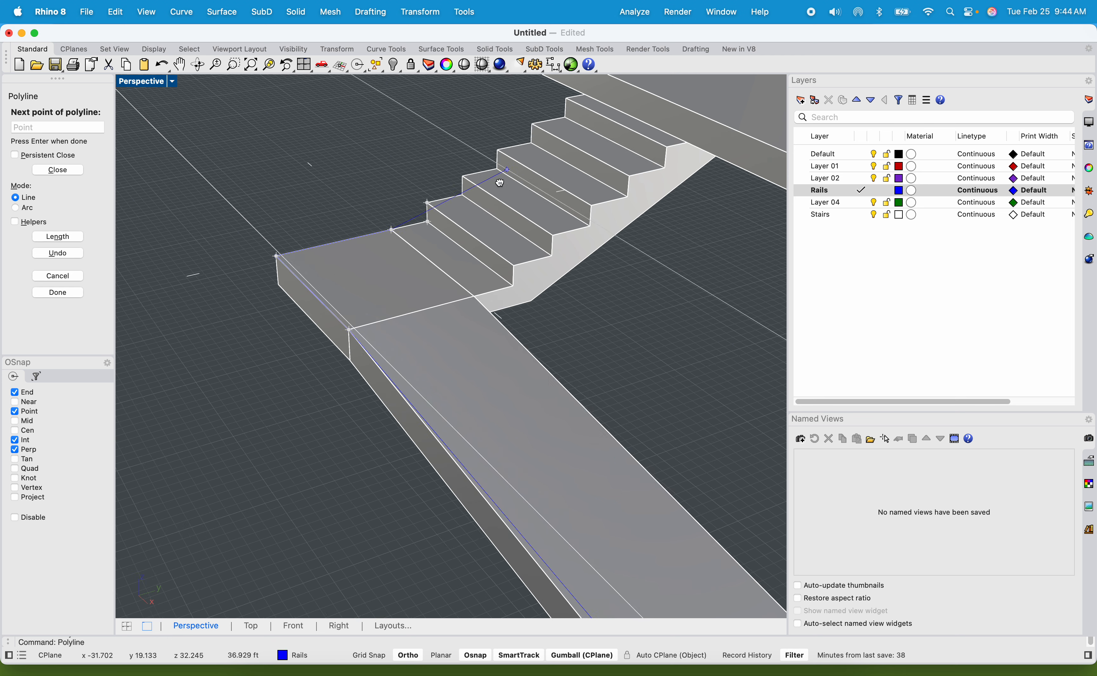
Extend the rail polyline up the outer side of the top flight to its top step and on to the top platform's far corner.
right_click_drag(499, 181, 470, 307, "shift")
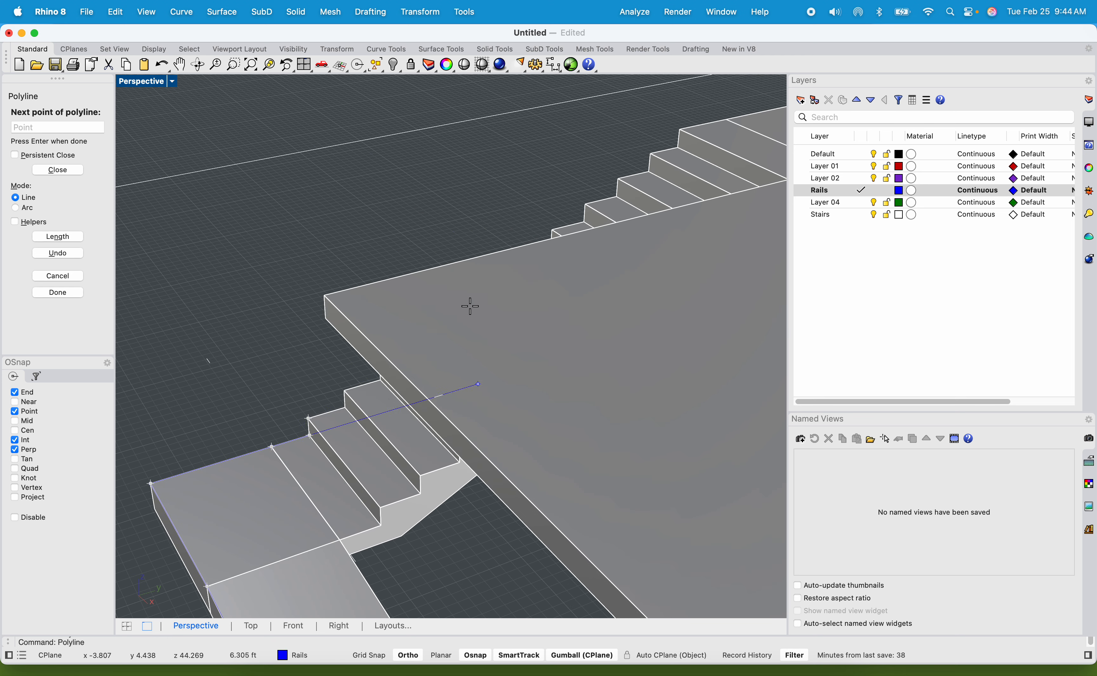
left_click(680, 128)
right_click_drag(709, 138, 455, 229, "shift")
right_click_drag(559, 213, 418, 236, "shift")
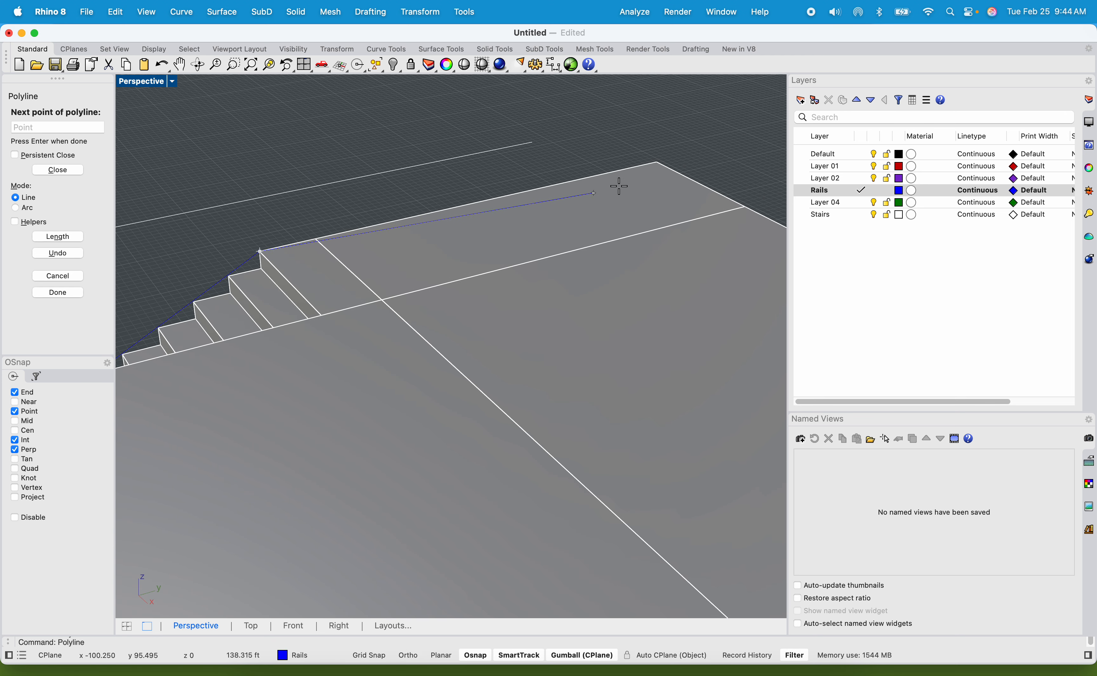
scroll(656, 161, "down", 10)
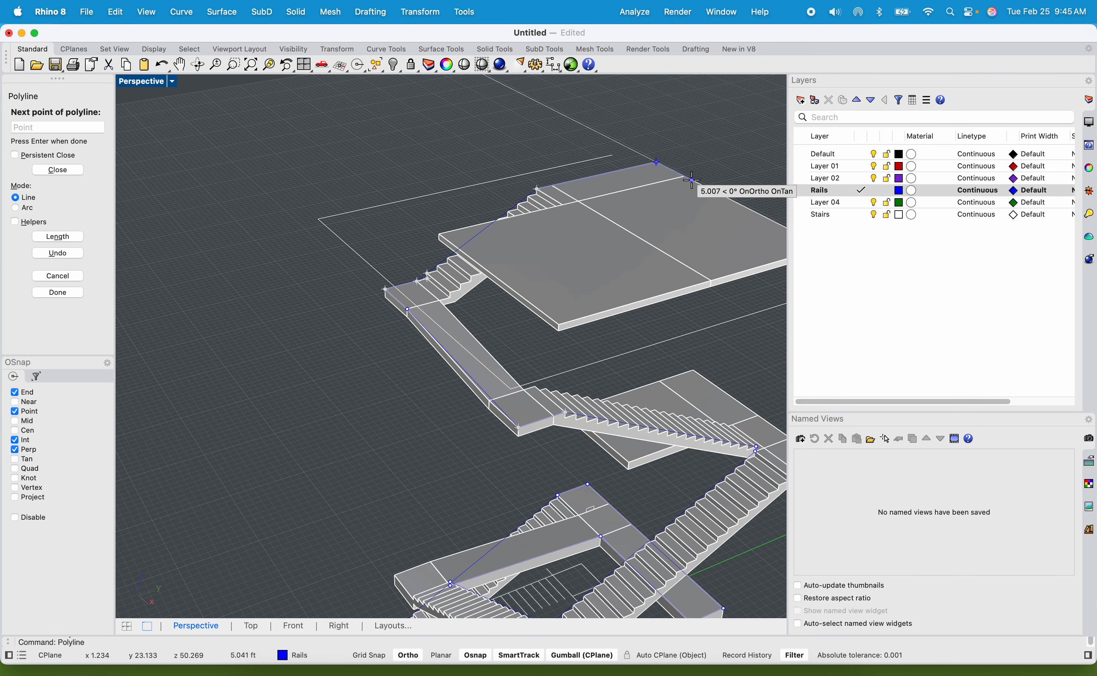
Trace the rail polyline around the top platform's remaining corners and back along the stair opening to the top step's inner corner.
right_click_drag(695, 183, 534, 171, "shift")
scroll(662, 250, "up", 5)
left_click(663, 255)
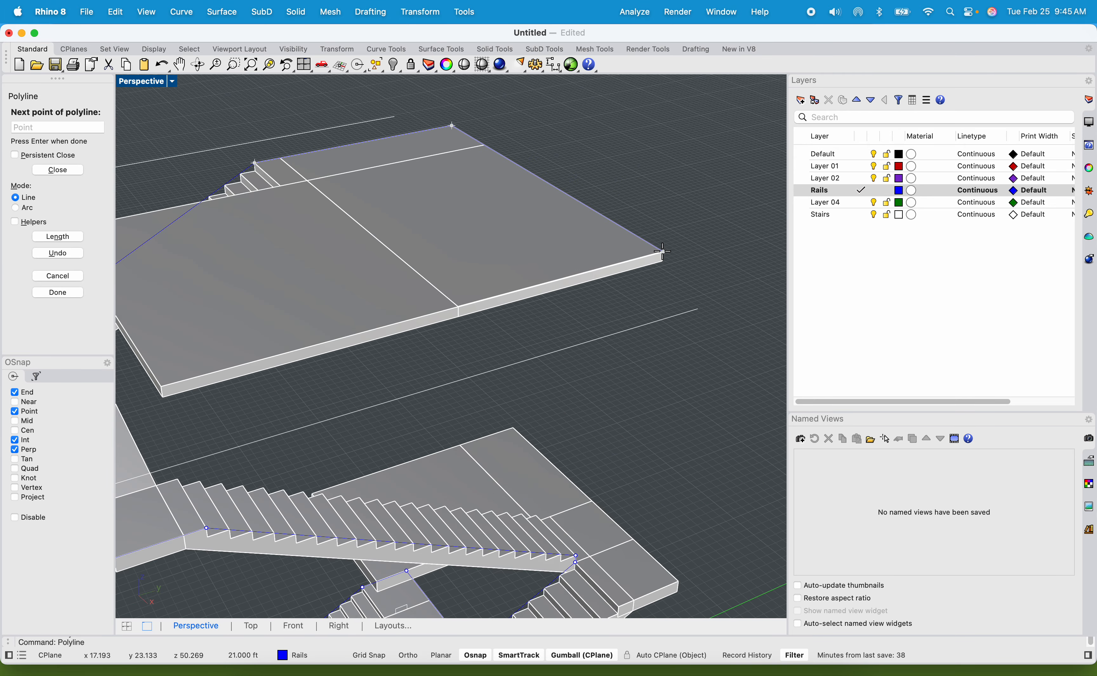
right_click_drag(288, 349, 473, 299, "shift")
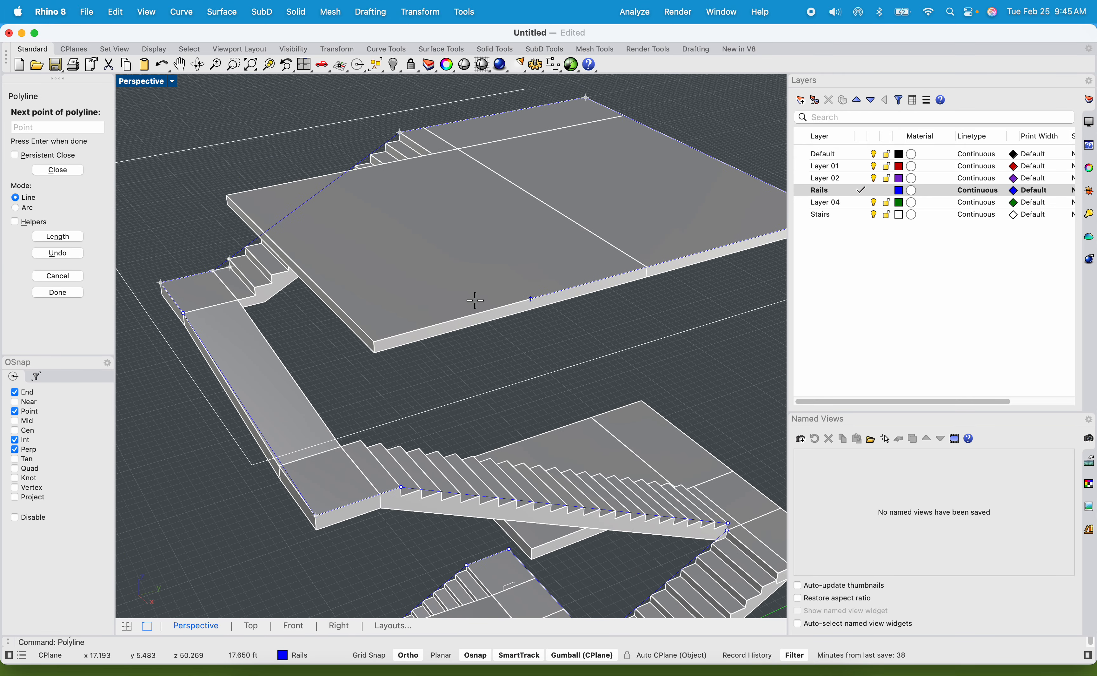
left_click(374, 341)
scroll(245, 190, "up", 5)
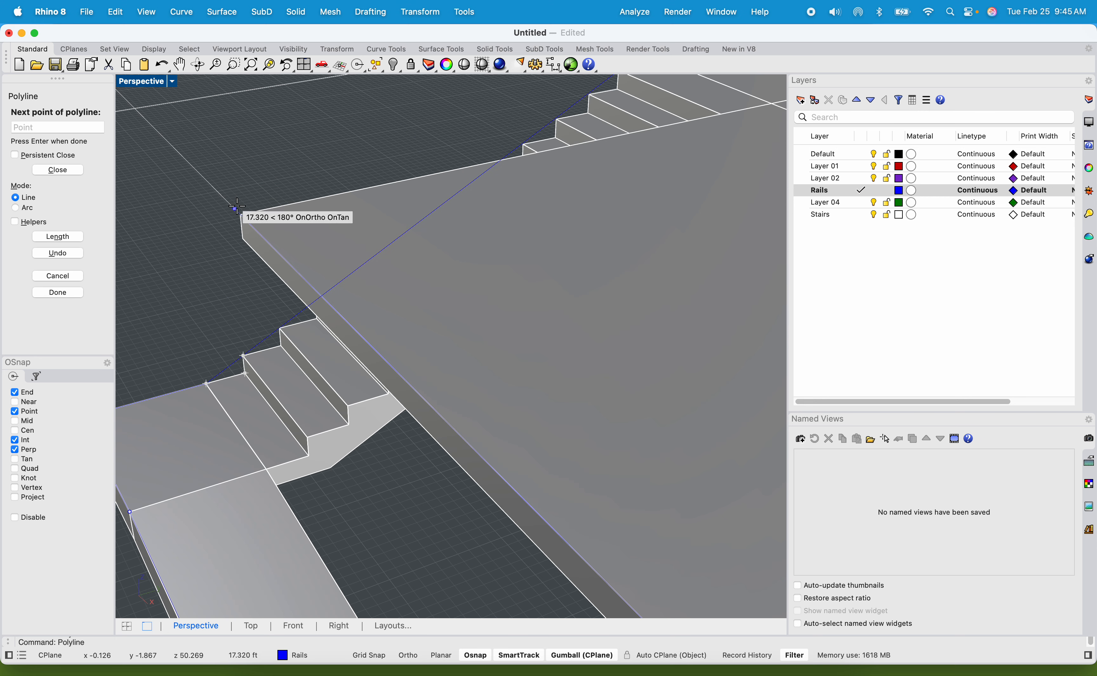
right_click_drag(419, 153, 225, 255, "shift")
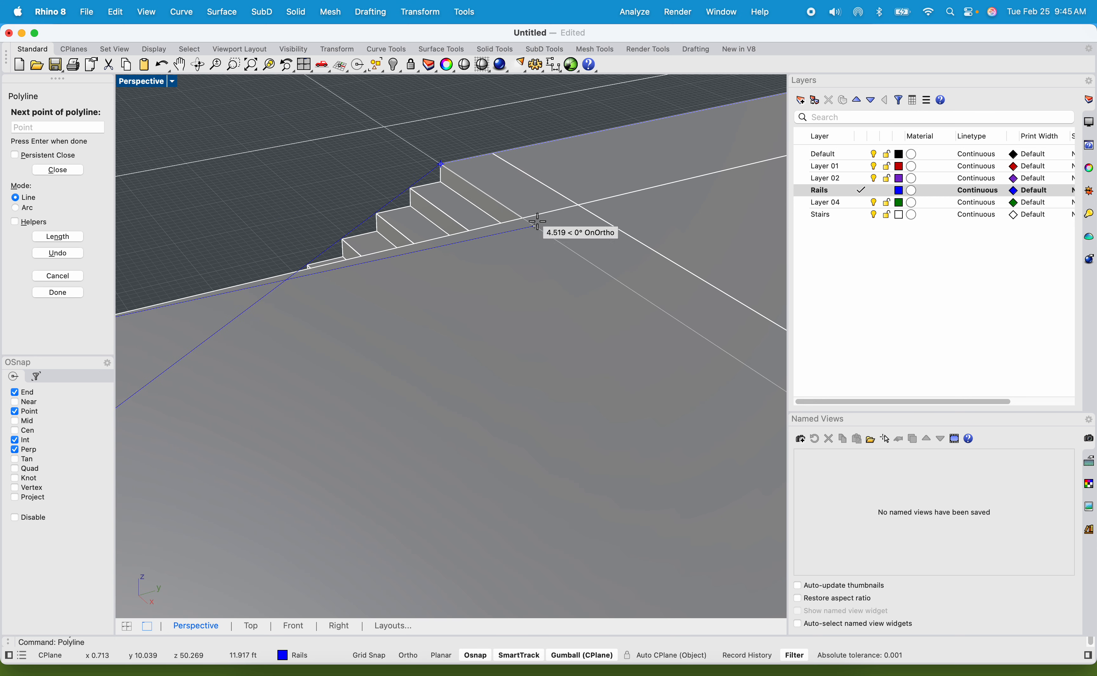
left_click(451, 234)
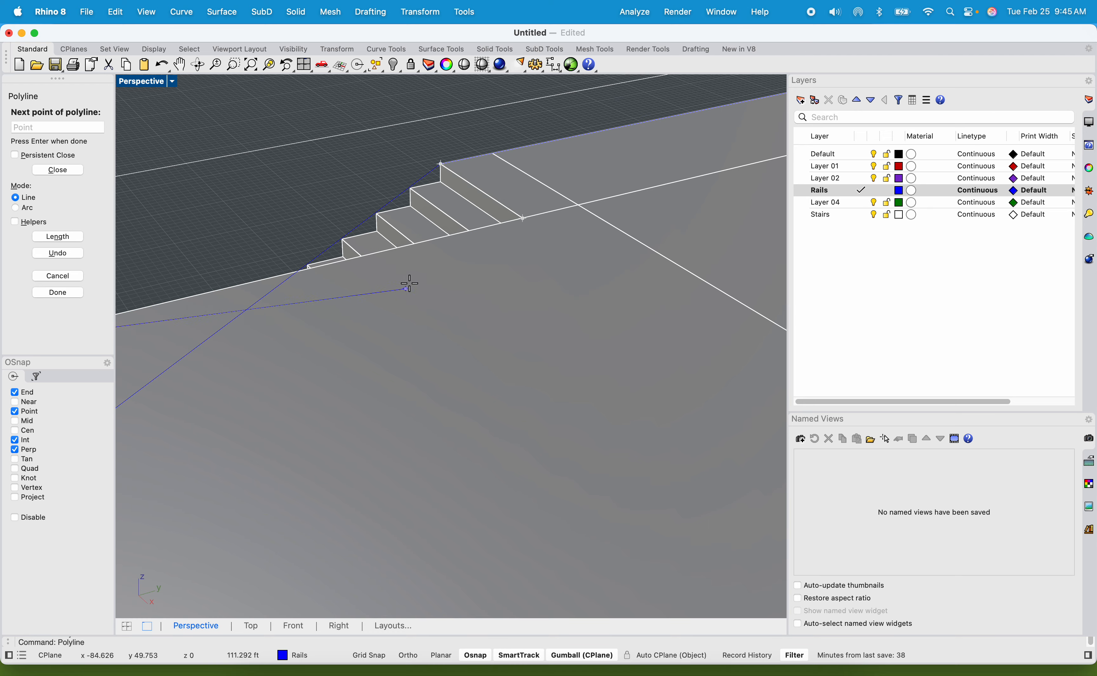
left_click(520, 214)
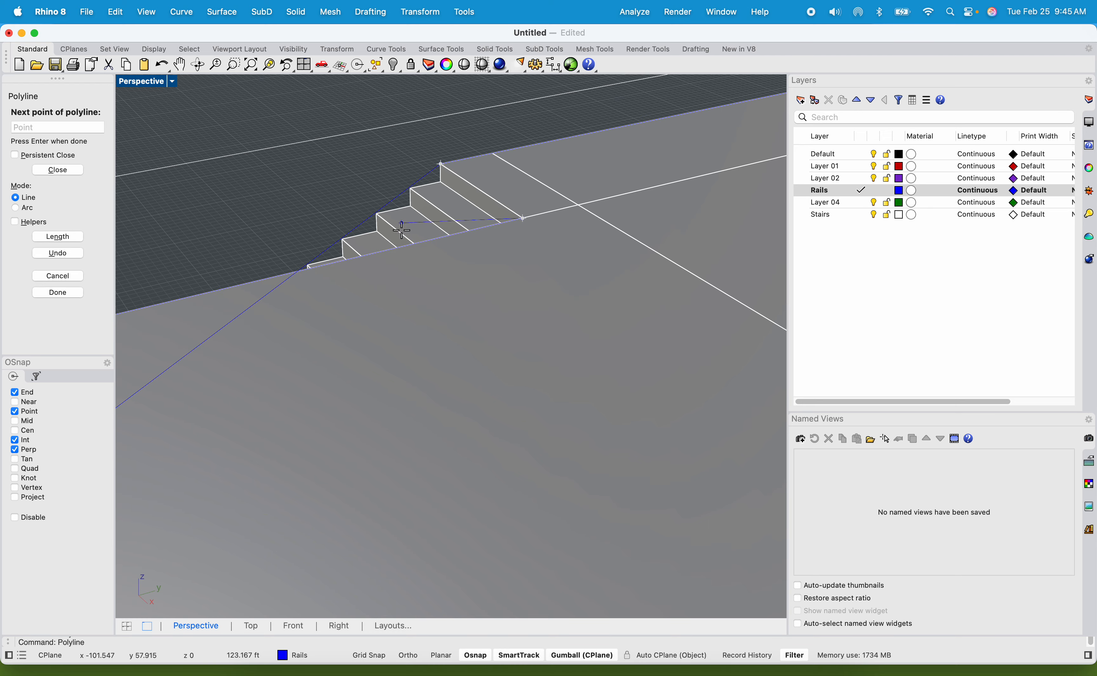
Bring the rail polyline down the top flight's inner side and along the upper walkway's inner edge to the head of the long flight.
right_click_drag(401, 230, 513, 168)
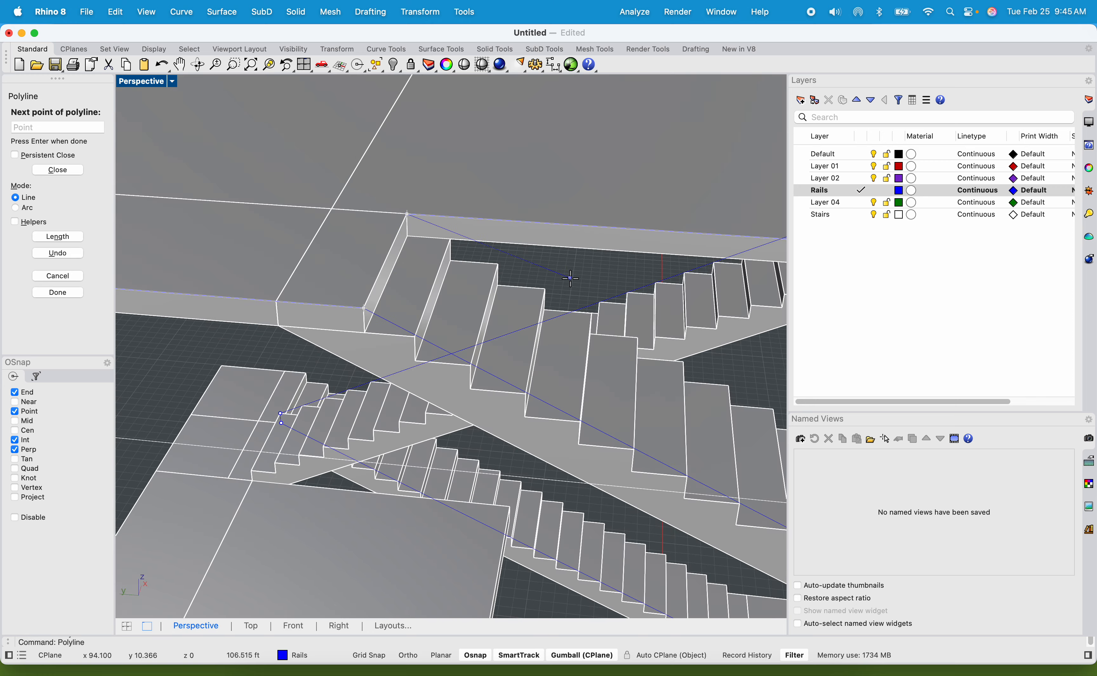
right_click_drag(570, 278, 492, 291)
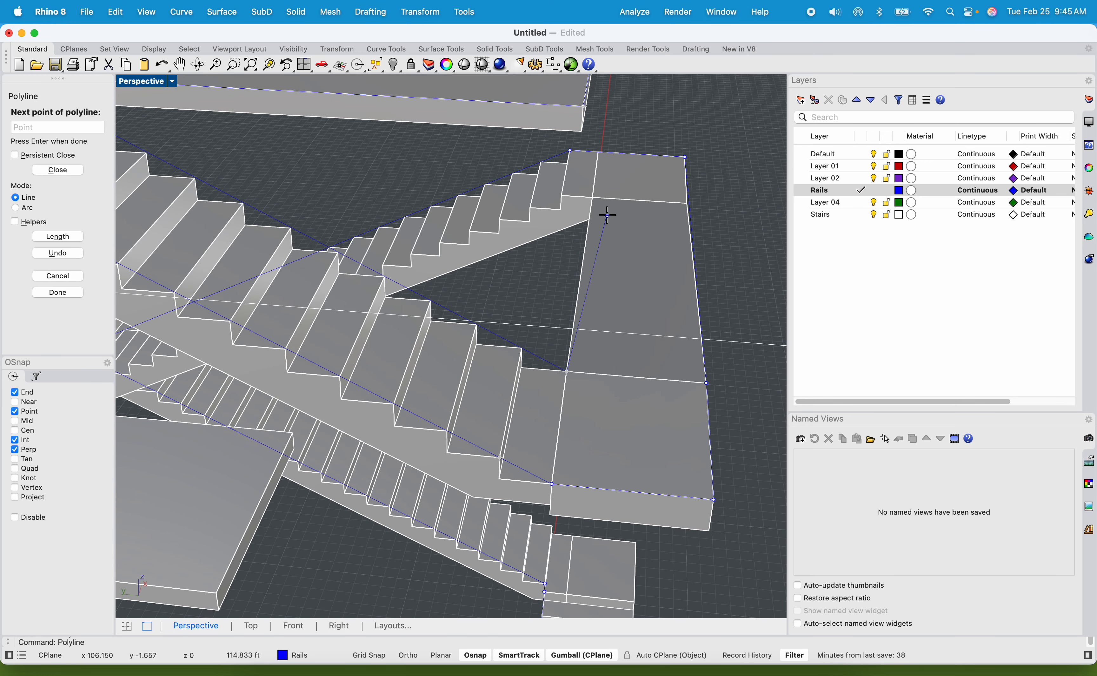
scroll(607, 215, "up", 3)
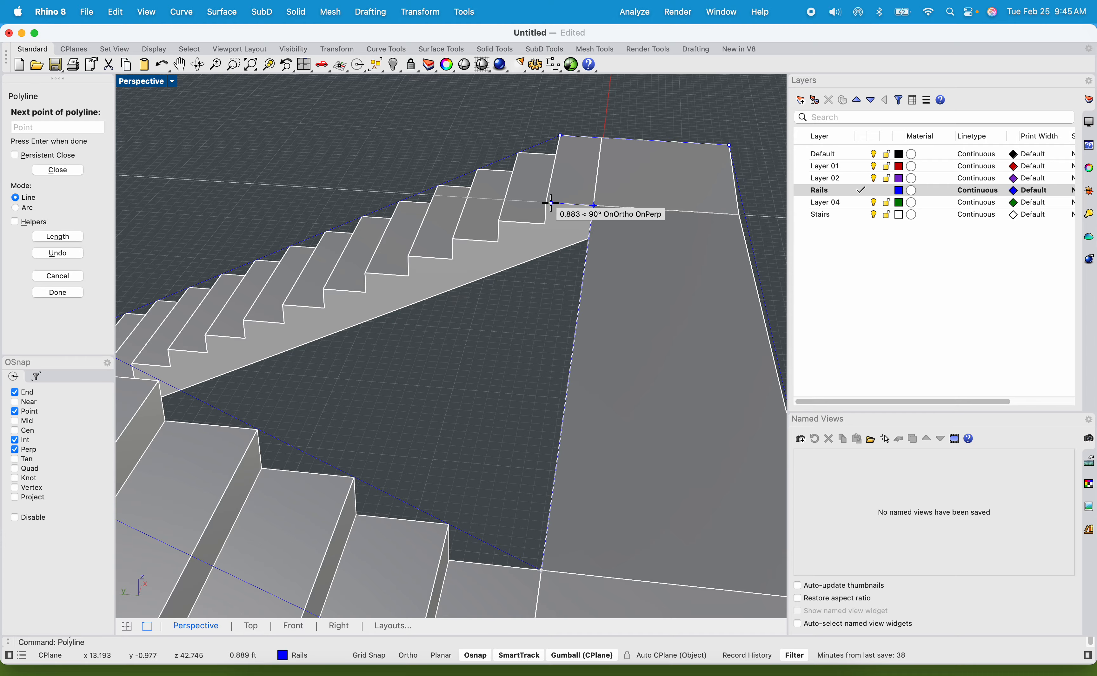
scroll(387, 286, "down", 5)
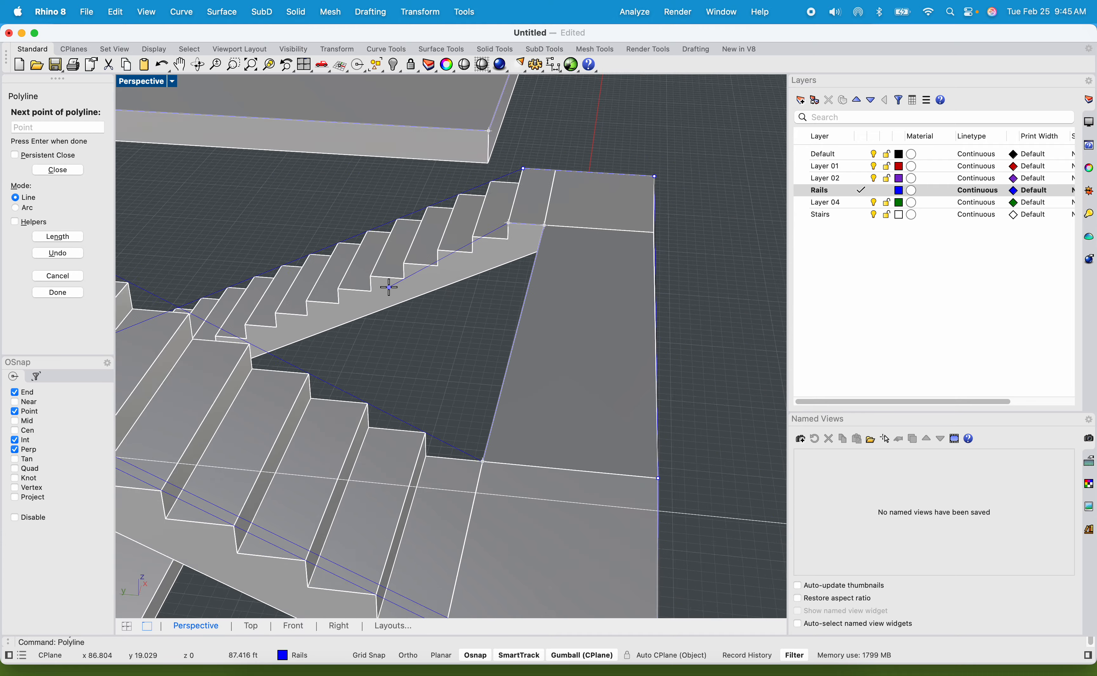
Extend the rail polyline down the inner side of the long flight to the upper corner of its bottom riser.
right_click_drag(380, 306, 455, 291, "shift")
right_click_drag(370, 333, 606, 227, "shift")
right_click_drag(316, 380, 492, 249, "shift")
right_click_drag(461, 156, 396, 340)
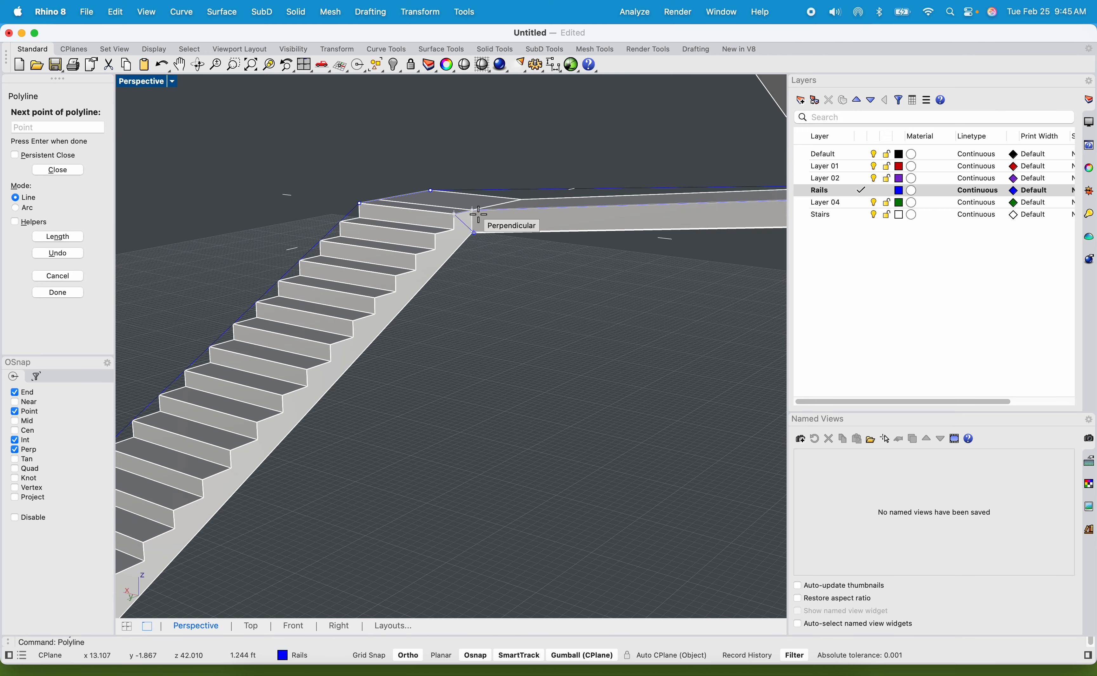
scroll(535, 177, "up", 5)
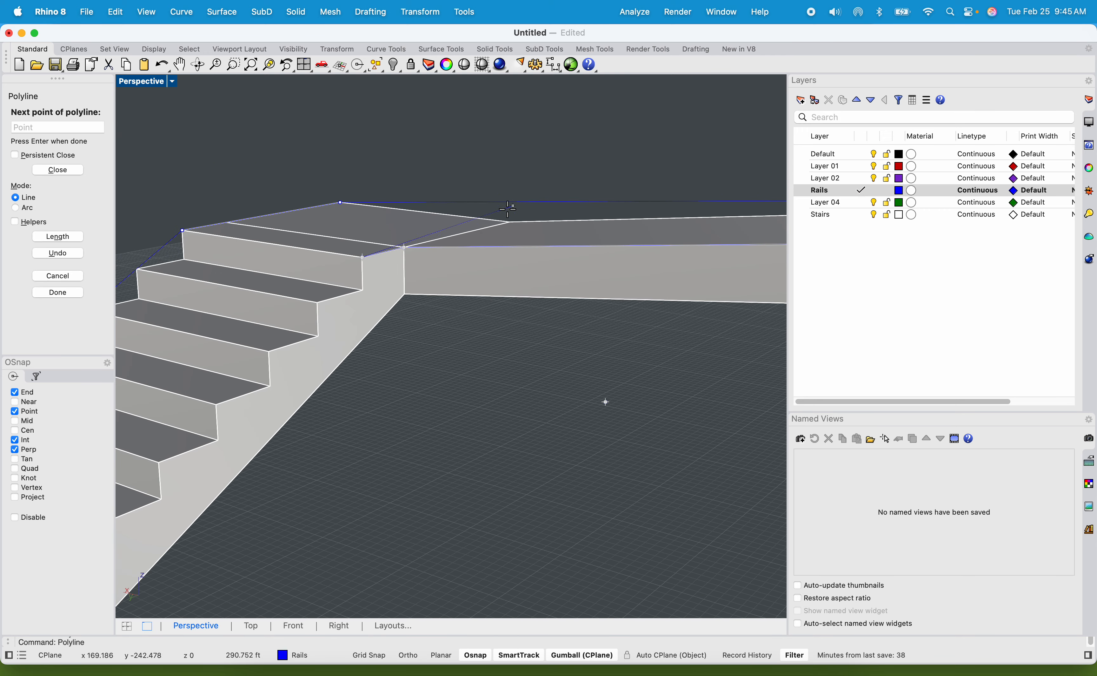
scroll(495, 214, "down", 5)
right_click_drag(350, 355, 514, 146, "shift")
scroll(255, 404, "up", 4)
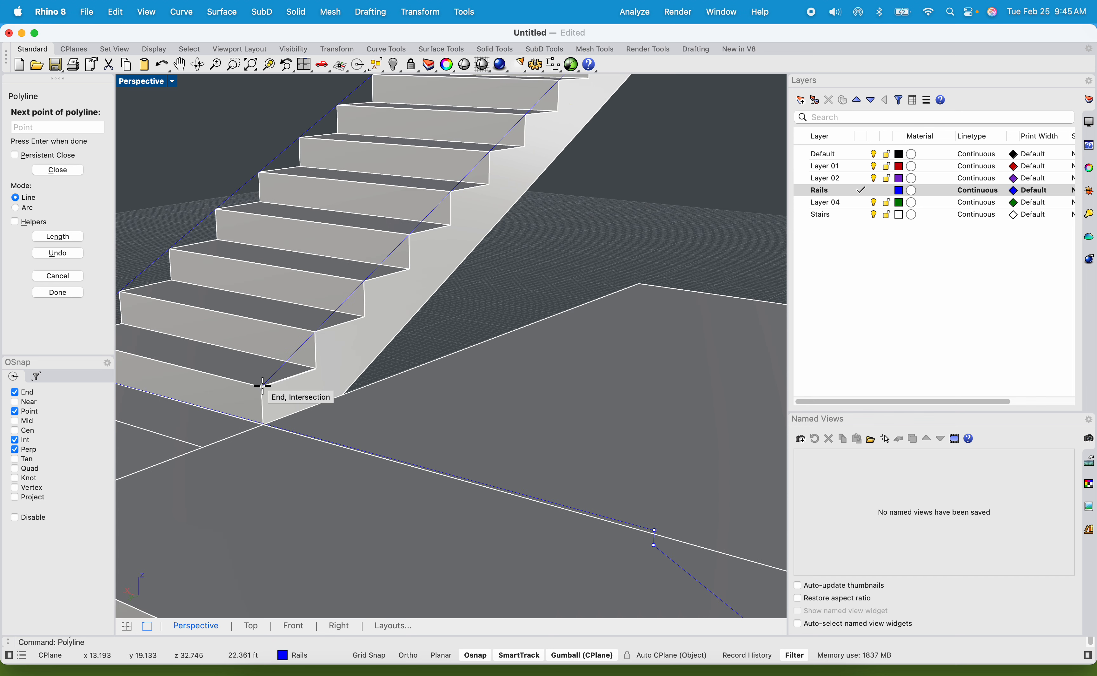
left_click(263, 386)
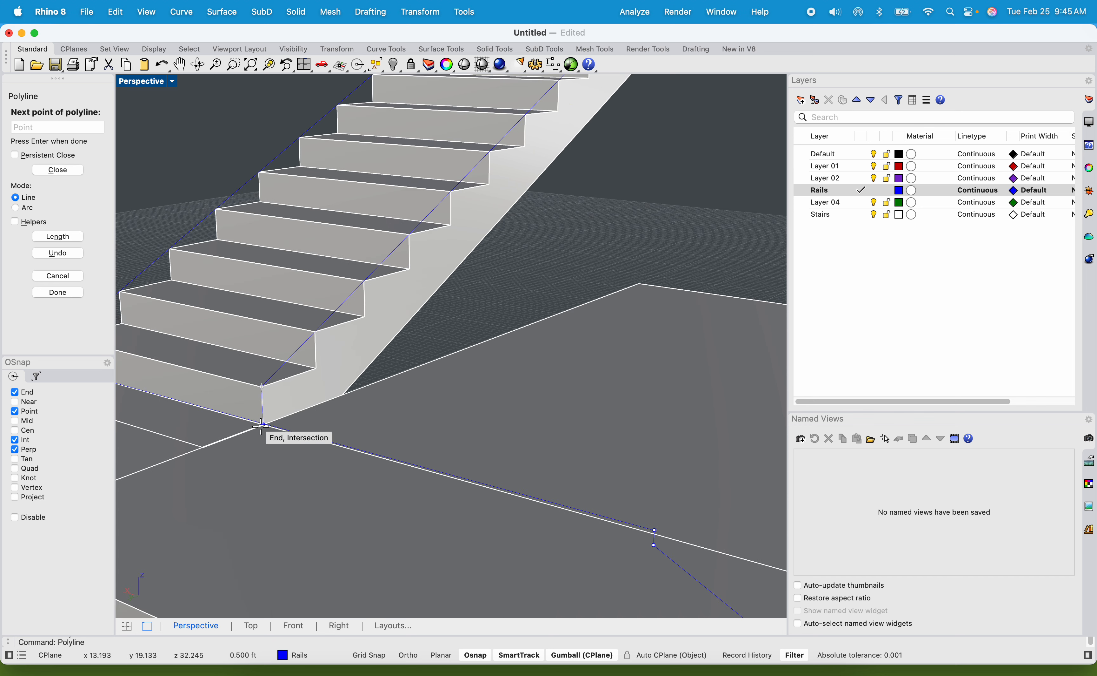
Drop the rail polyline 0.5 ft to the middle platform and trace it around three successive outer corners of that platform.
right_click_drag(267, 416, 409, 346, "shift")
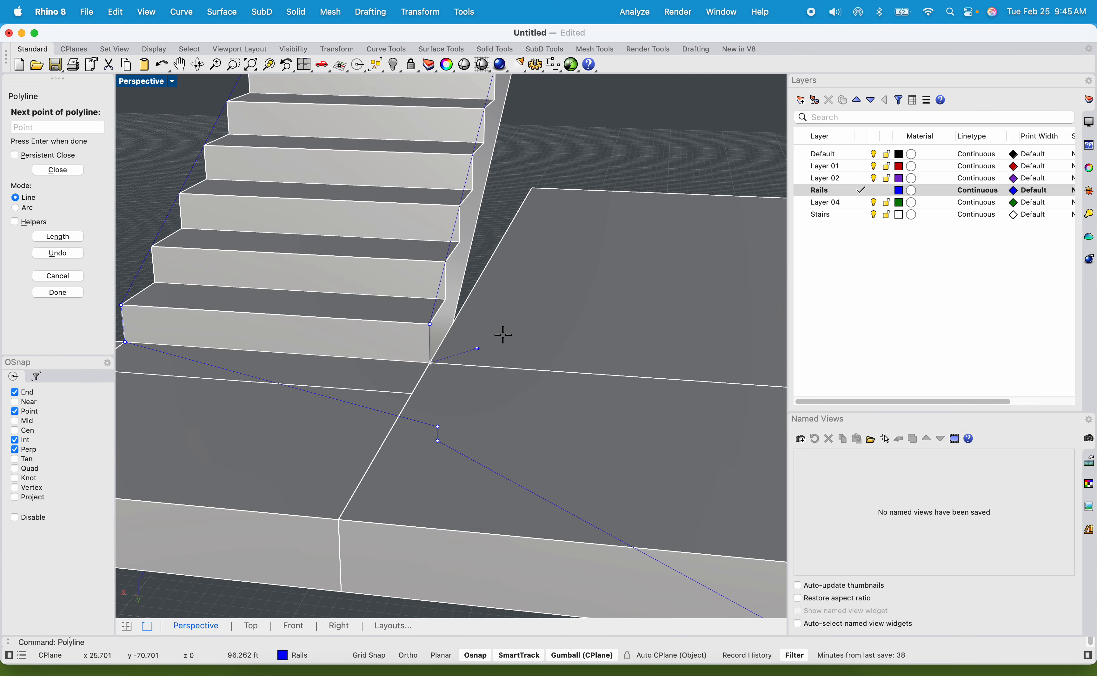
left_click(535, 186)
scroll(550, 191, "down", 10)
right_click_drag(641, 223, 480, 291, "shift")
scroll(635, 259, "up", 7)
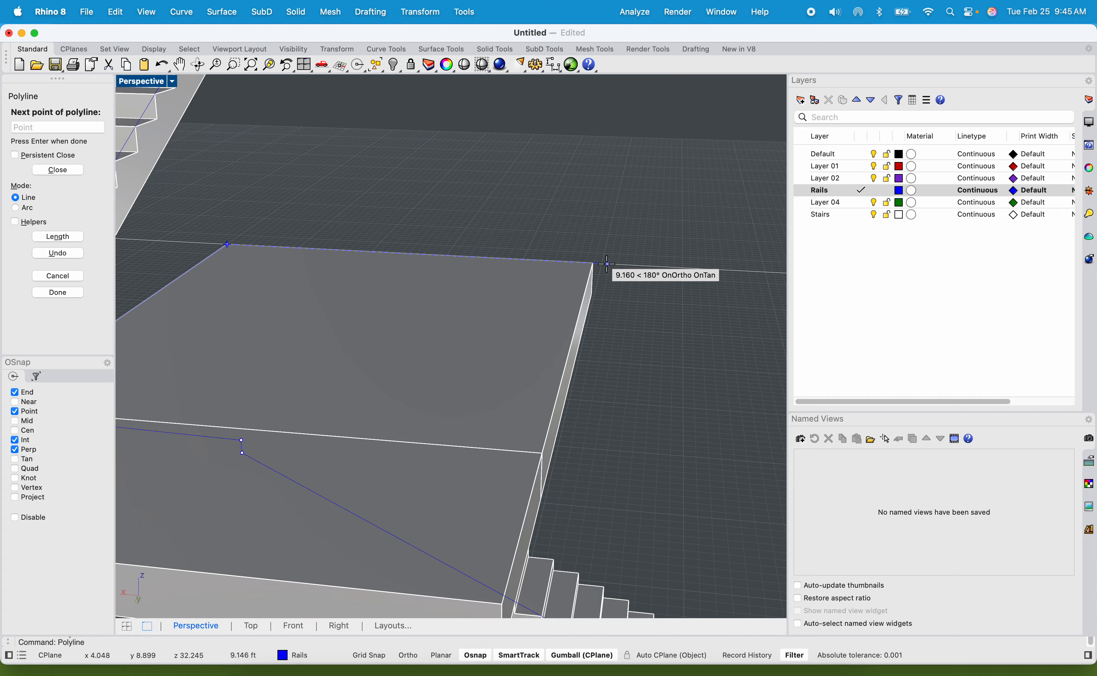
left_click(593, 263)
scroll(593, 263, "down", 5)
scroll(572, 365, "up", 5)
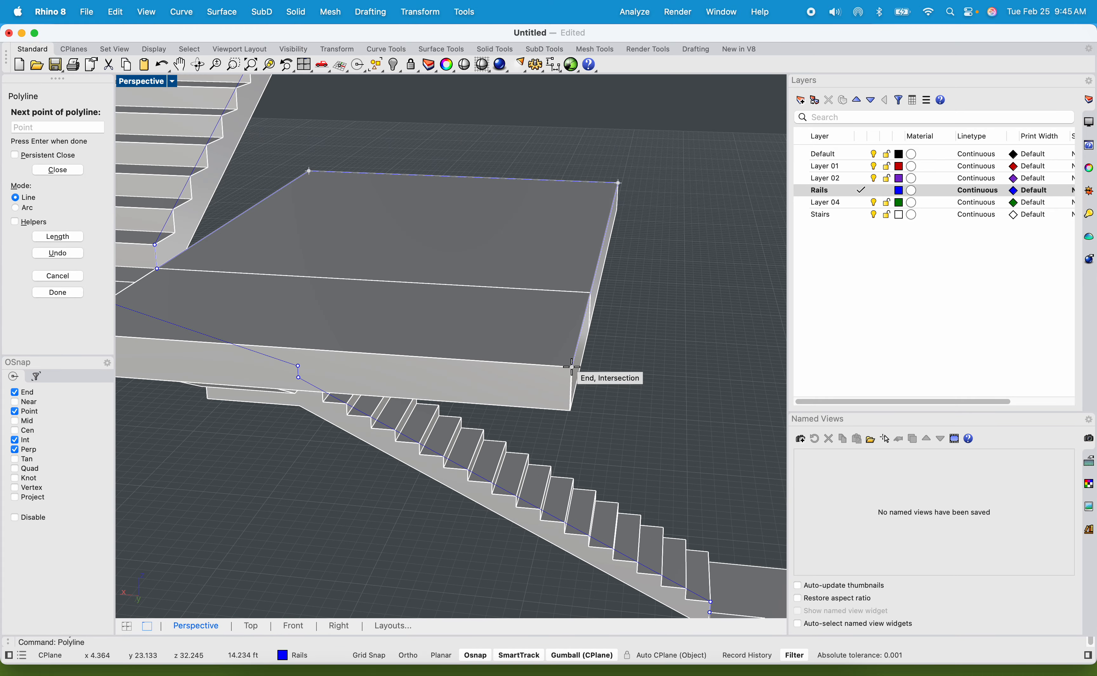
left_click(572, 365)
Continue the rail polyline along the middle platform's long outer edge to the end corner beside the lower flight.
scroll(558, 387, "down", 5)
scroll(441, 397, "up", 3)
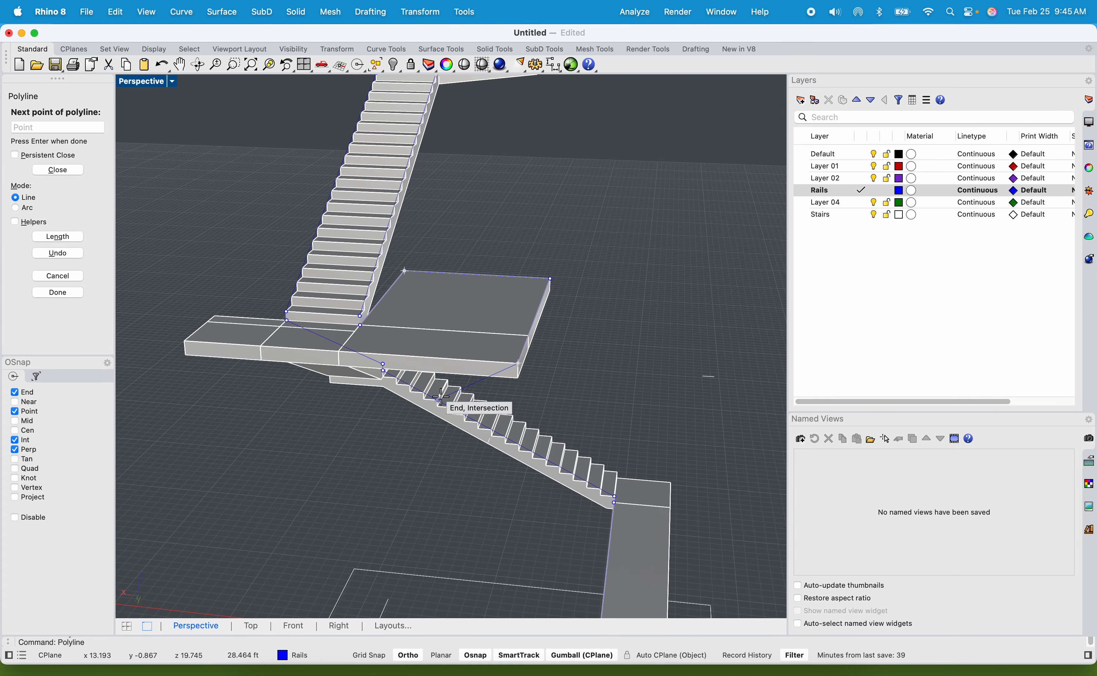
right_click_drag(440, 397, 507, 398)
scroll(419, 416, "up", 5)
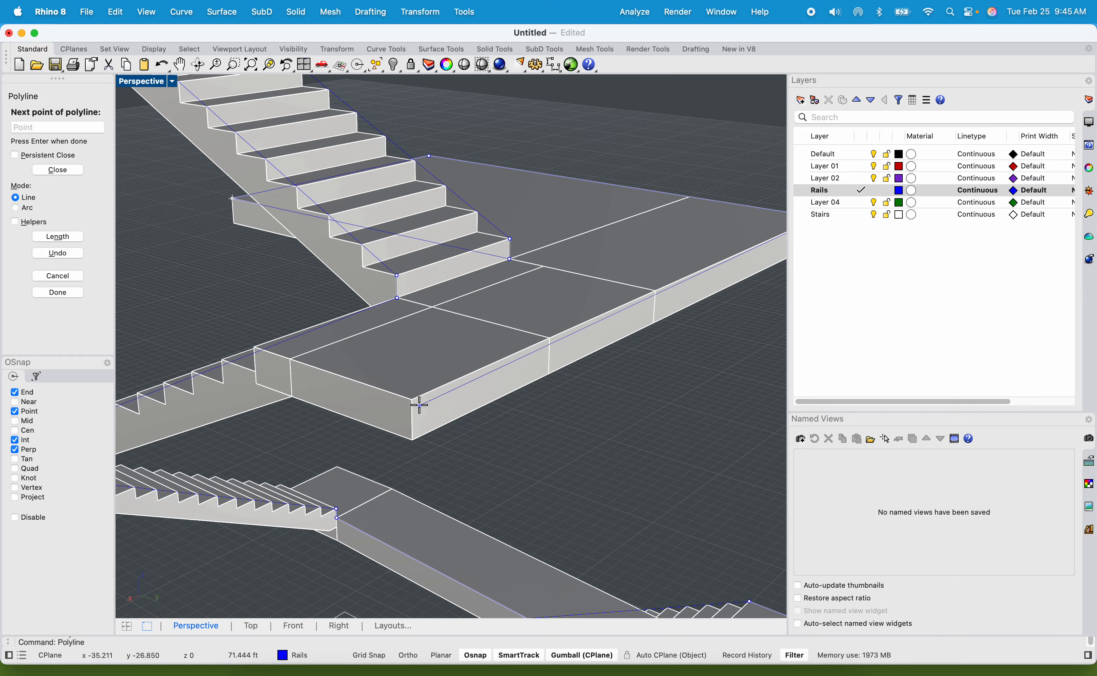
left_click(411, 400)
scroll(411, 400, "down", 8)
scroll(526, 405, "up", 10)
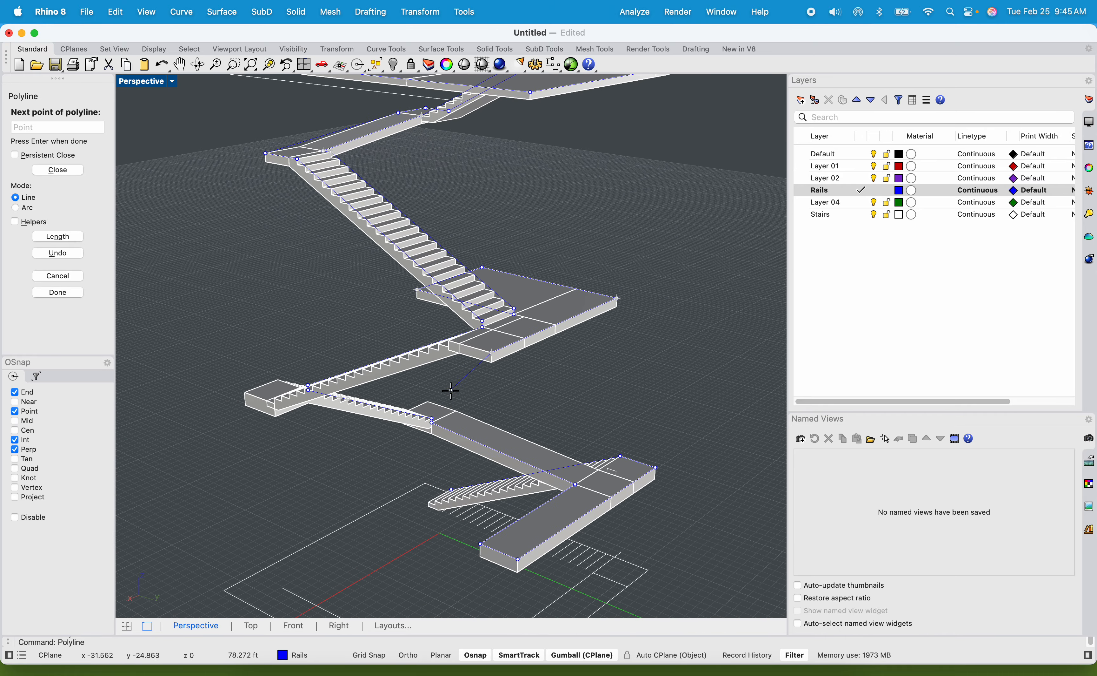
Run the rail polyline down the outer side of the flight below the middle platform to the seam on its bottom landing.
scroll(544, 305, "up", 2)
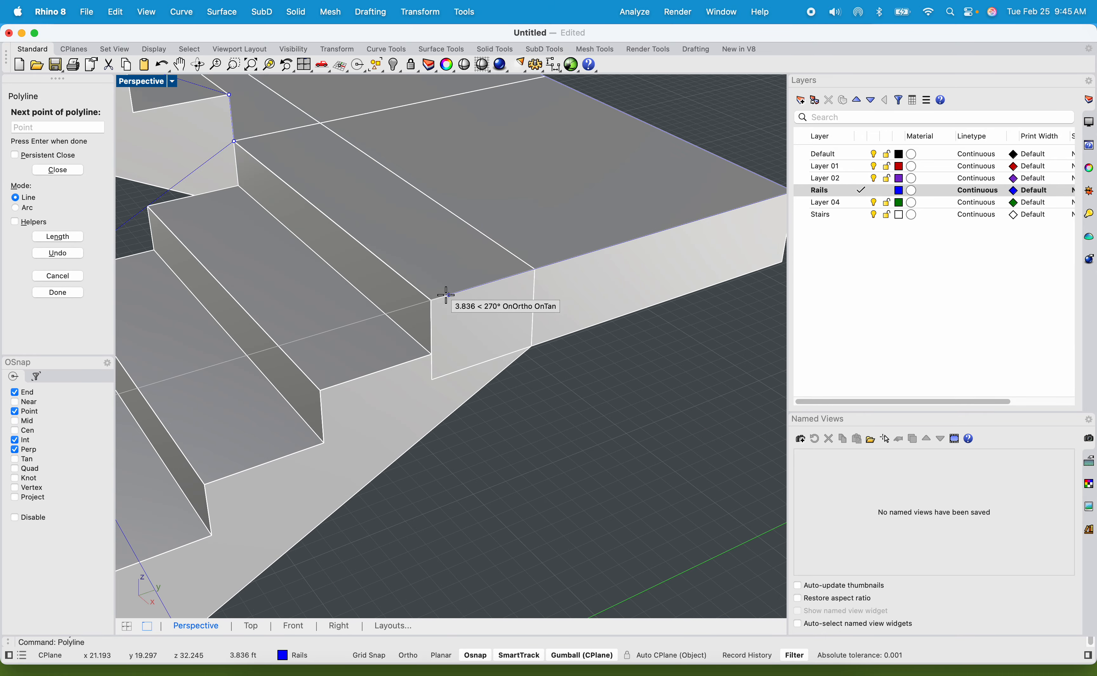
scroll(430, 297, "down", 10)
right_click_drag(371, 390, 506, 232, "shift")
right_click_drag(394, 356, 431, 329)
scroll(365, 352, "up", 5)
scroll(334, 378, "down", 9)
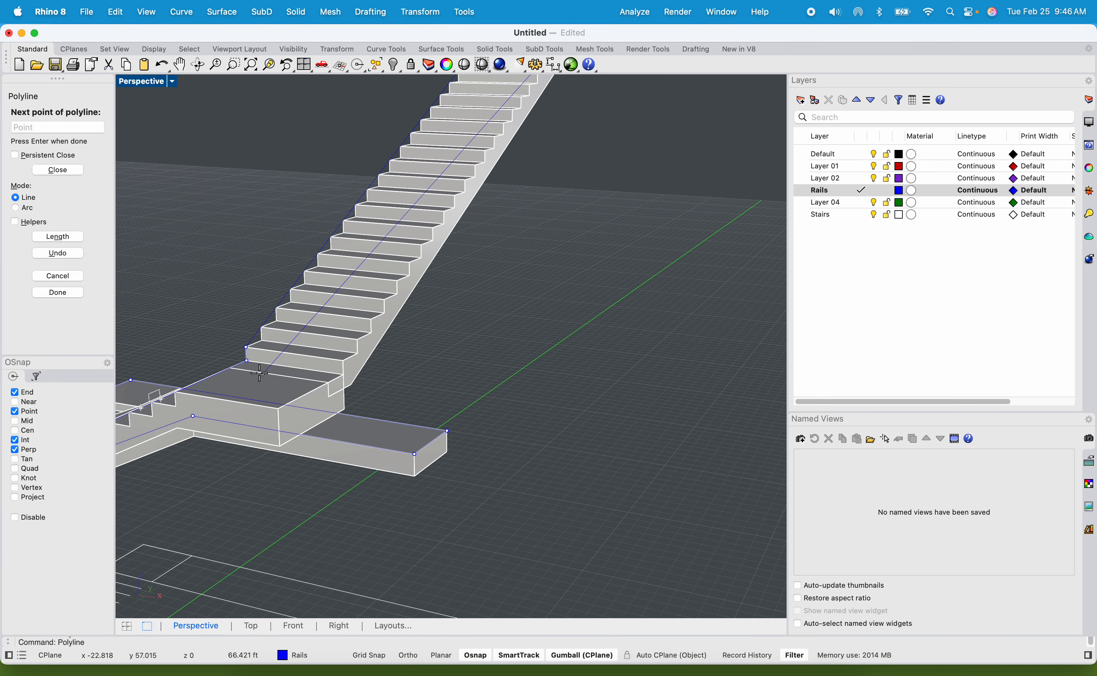
scroll(252, 372, "up", 11)
scroll(247, 358, "down", 5)
scroll(514, 370, "up", 5)
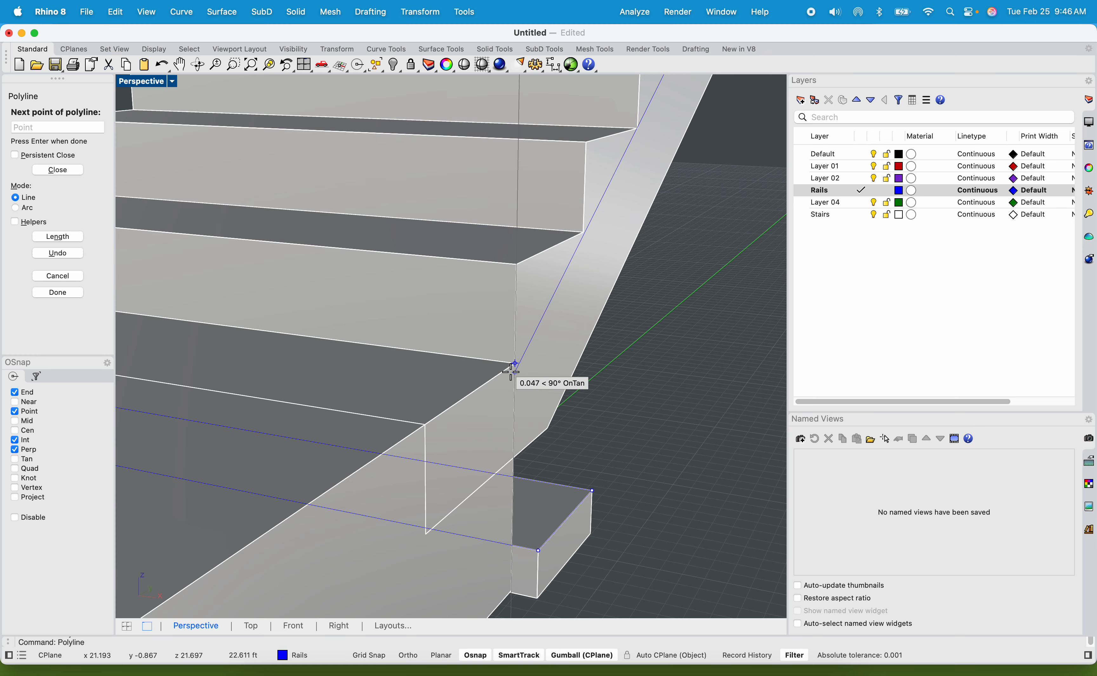
left_click(423, 426)
Trace the rail polyline around that landing's outer corner to the outer head of the next flight down.
scroll(423, 426, "down", 6)
scroll(369, 451, "up", 4)
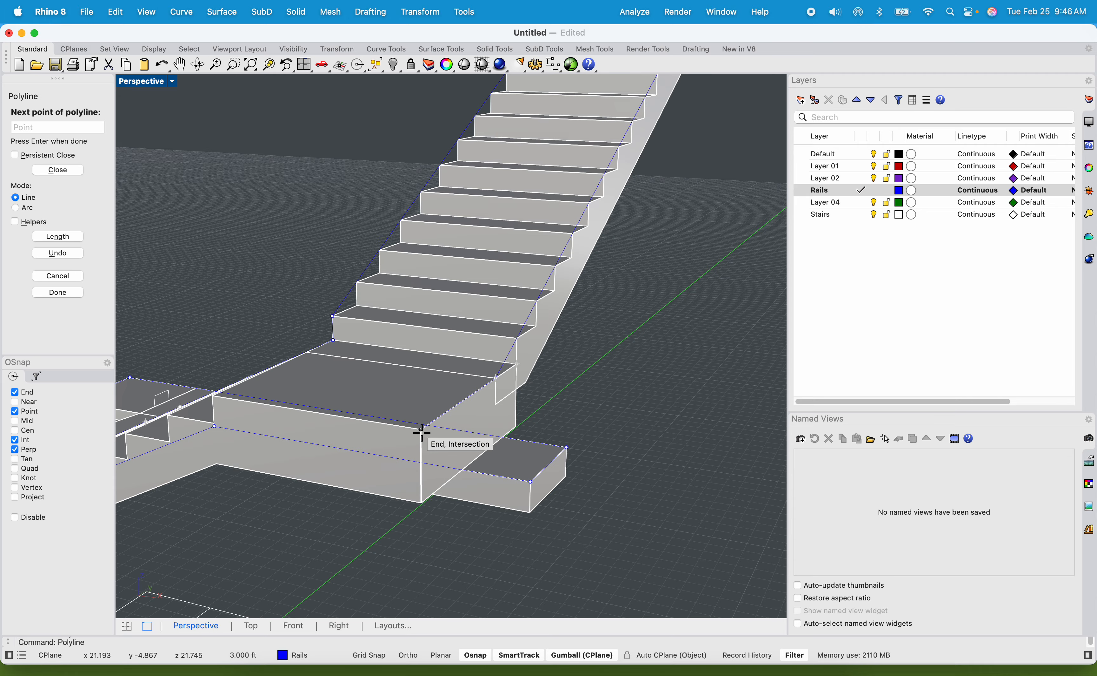
right_click_drag(431, 438, 430, 401, "shift")
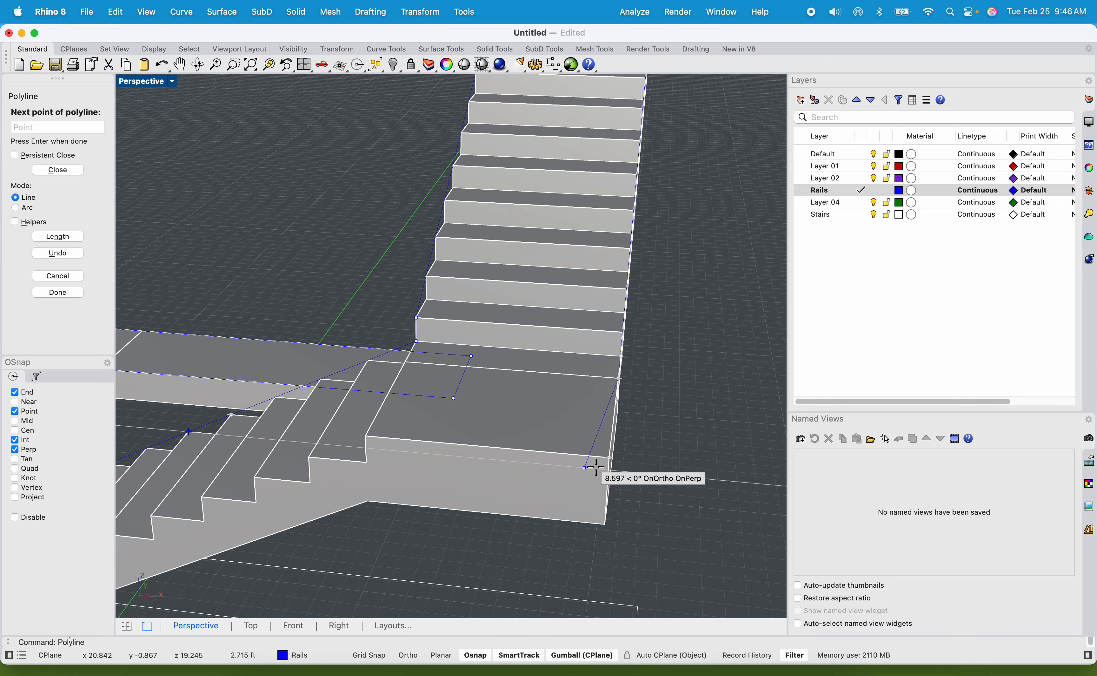
left_click(608, 458)
right_click_drag(461, 518, 407, 395, "shift")
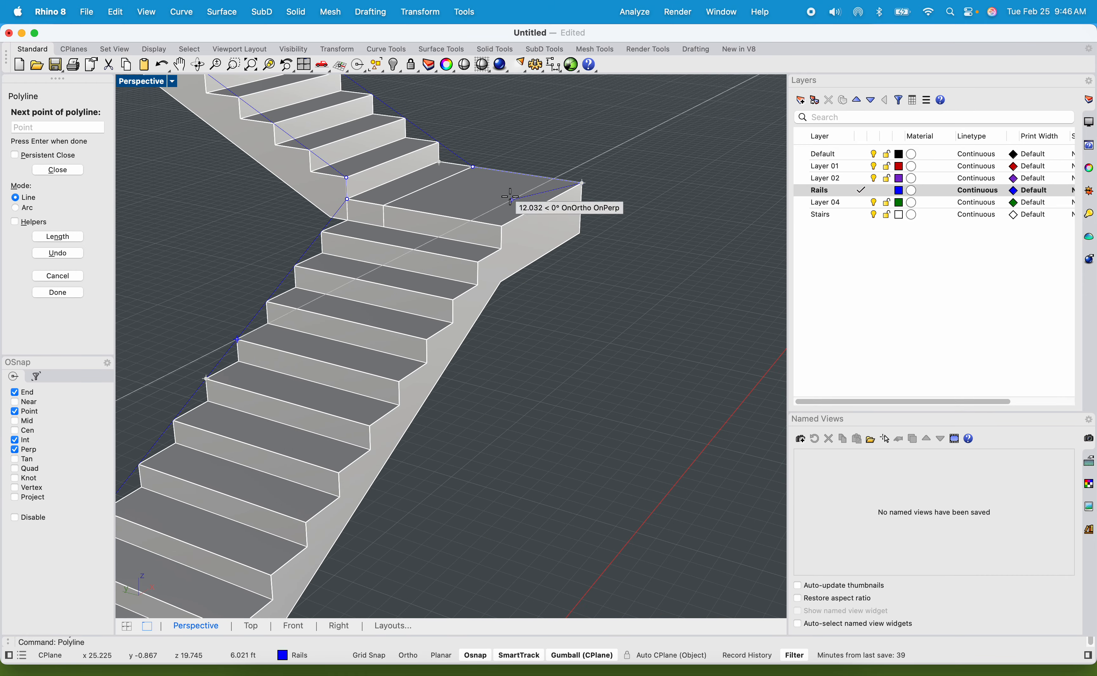
scroll(503, 211, "up", 3)
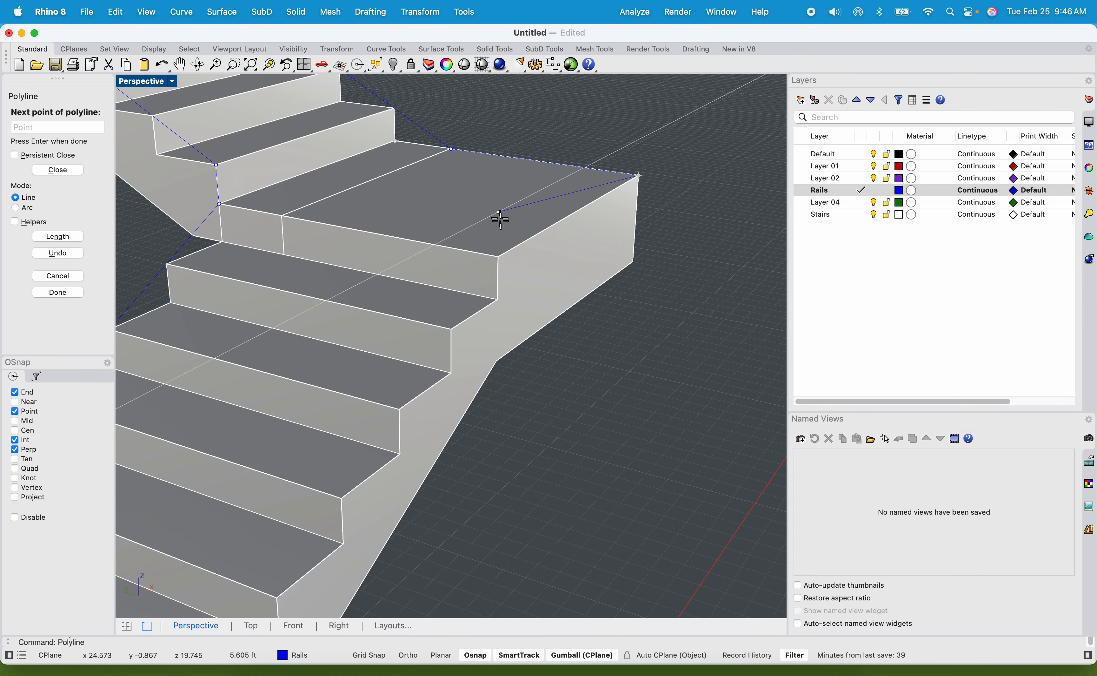
left_click(503, 255)
Extend the rail polyline down the outer side of this flight to the upper corner of its bottom riser.
scroll(446, 315, "down", 5)
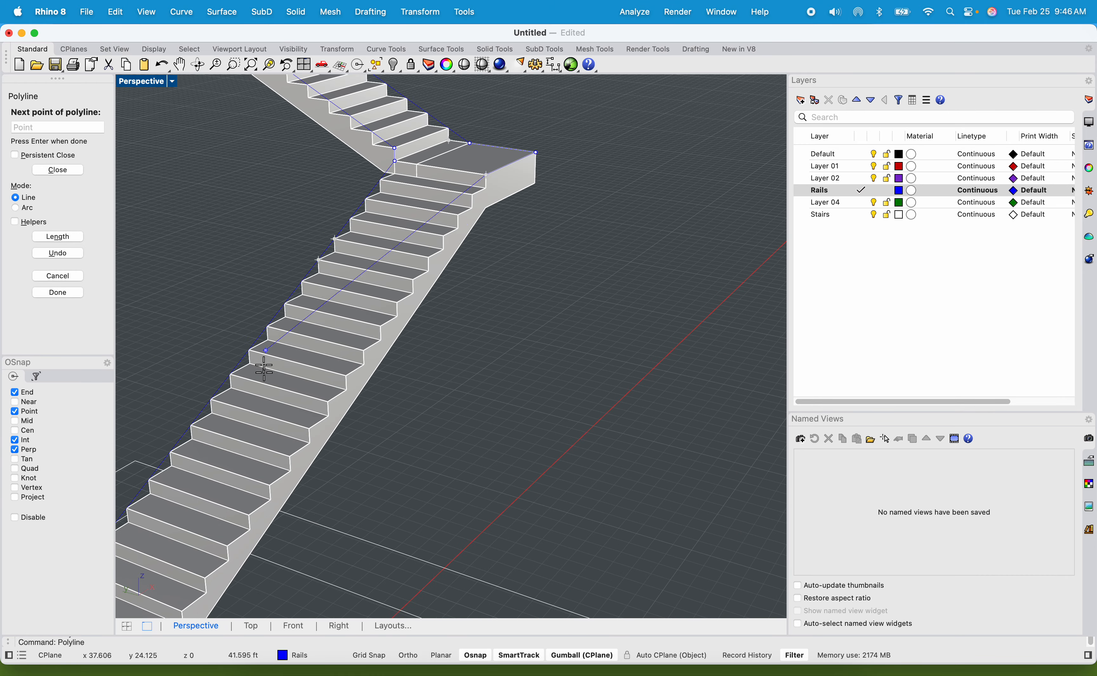
right_click_drag(329, 407, 343, 285, "shift")
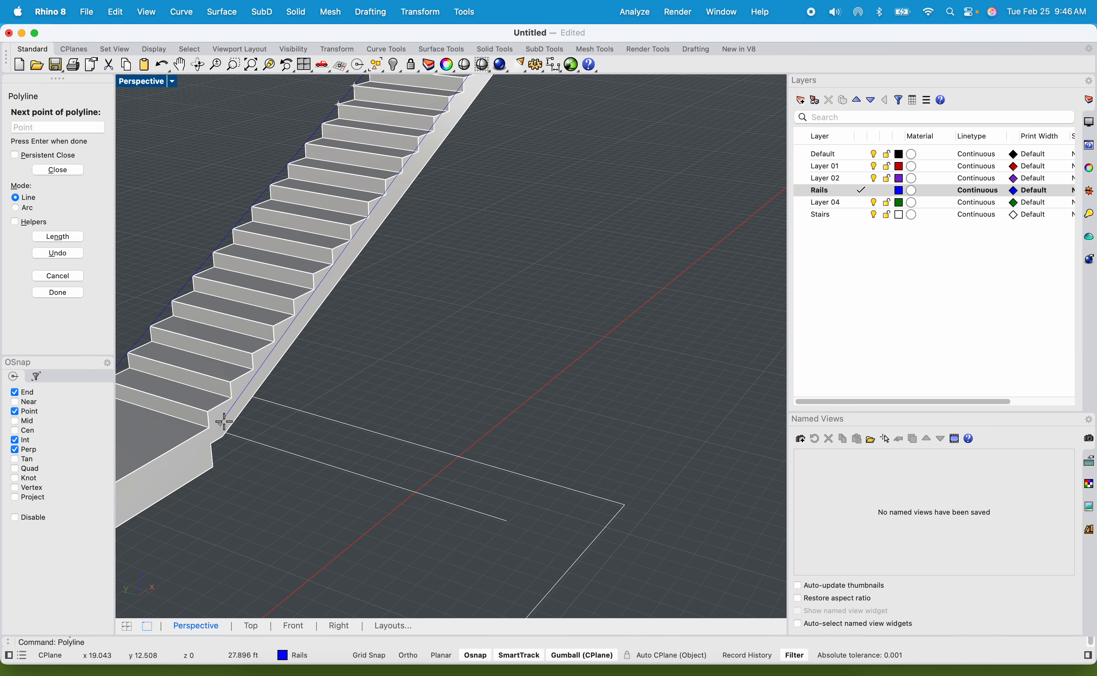
scroll(186, 441, "up", 3)
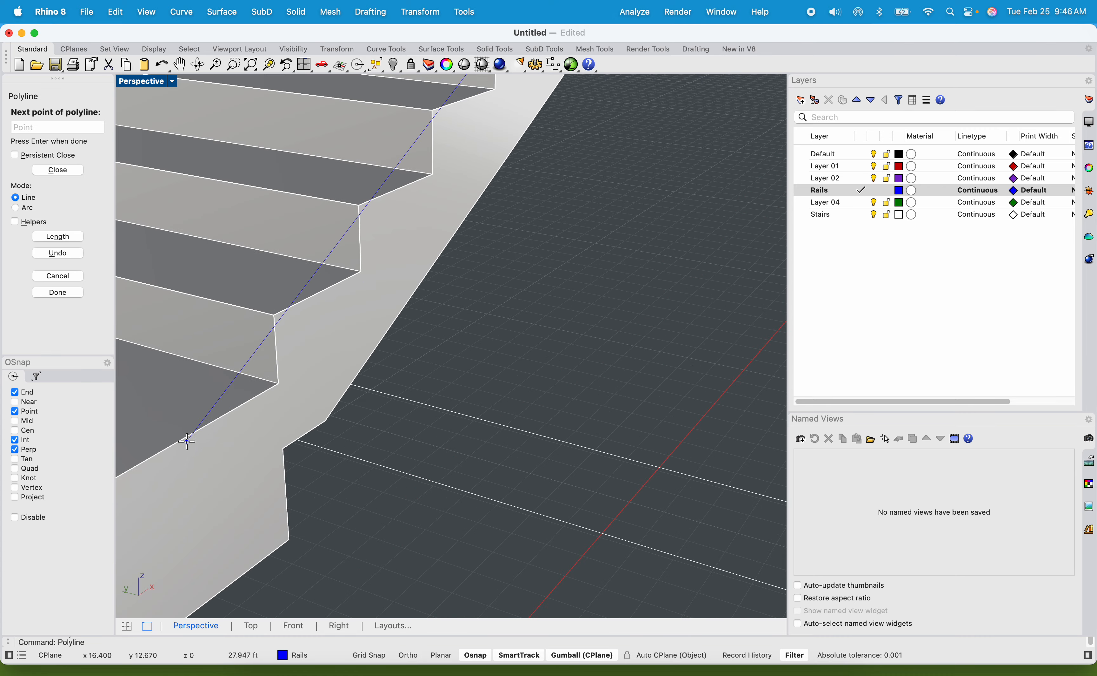
left_click(276, 314)
Drop the rail polyline to the lower landing's surface and trace it around the outer corner to the walkway seam.
scroll(288, 343, "down", 5)
scroll(354, 304, "up", 5)
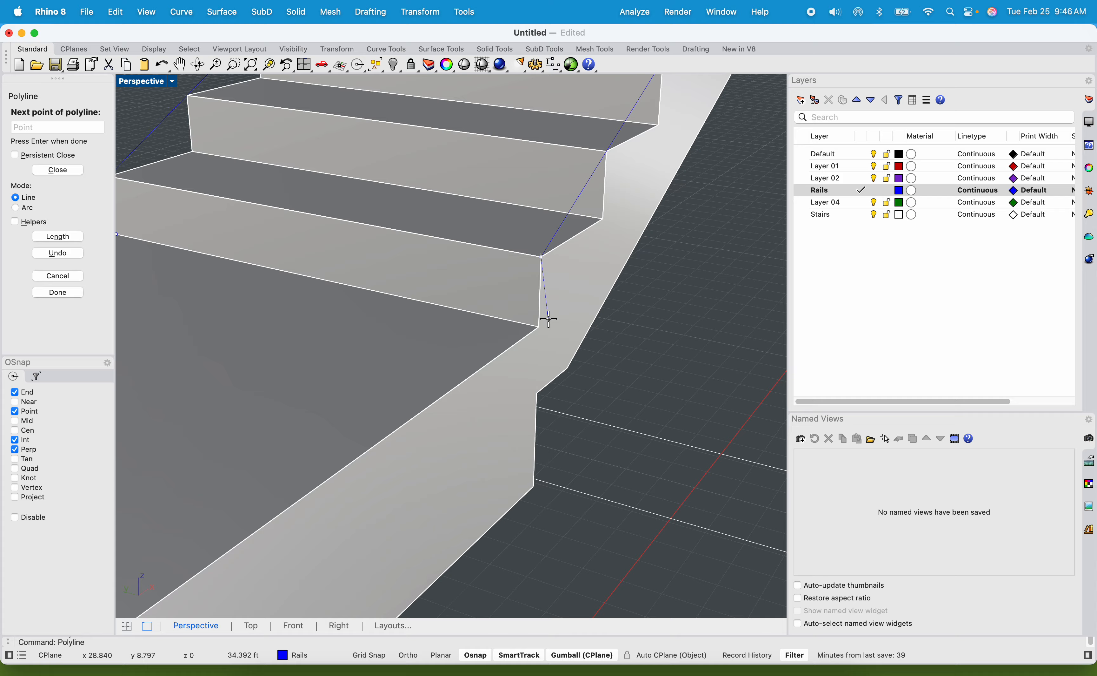
scroll(536, 333, "down", 5)
scroll(498, 351, "up", 4)
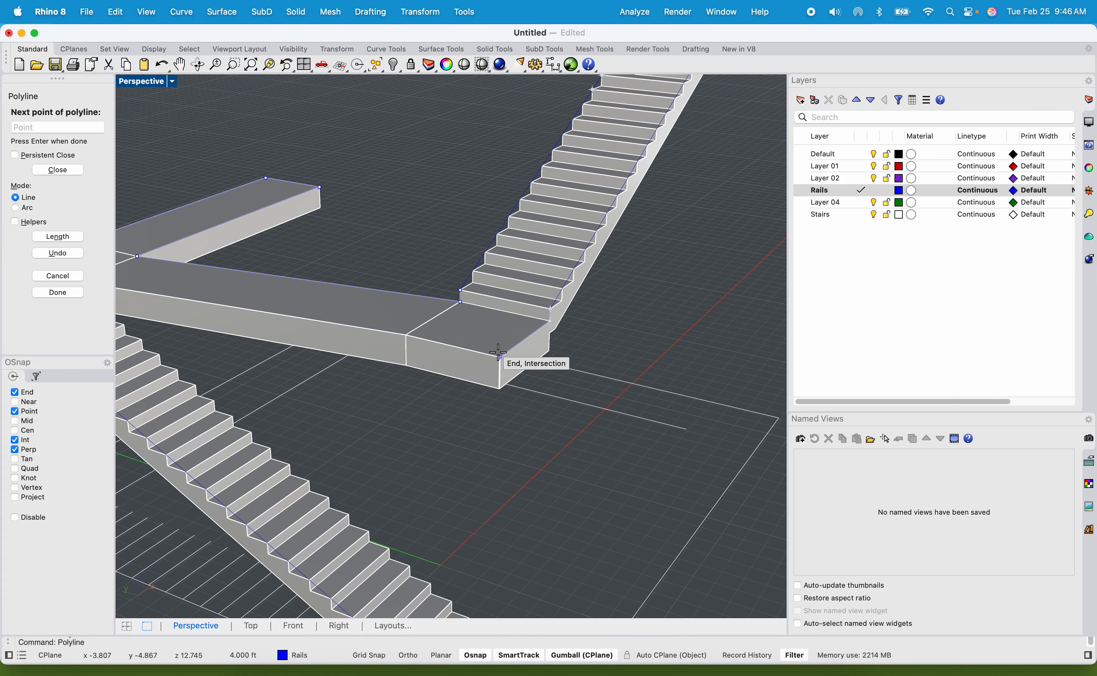
left_click(501, 354)
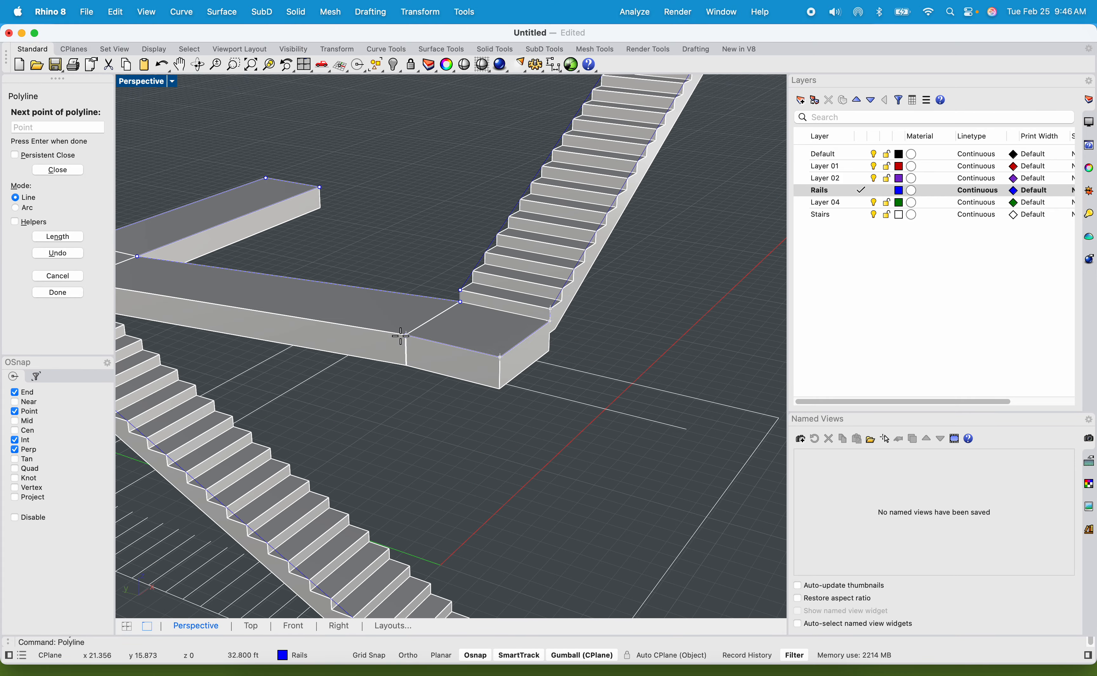
right_click_drag(401, 335, 475, 353)
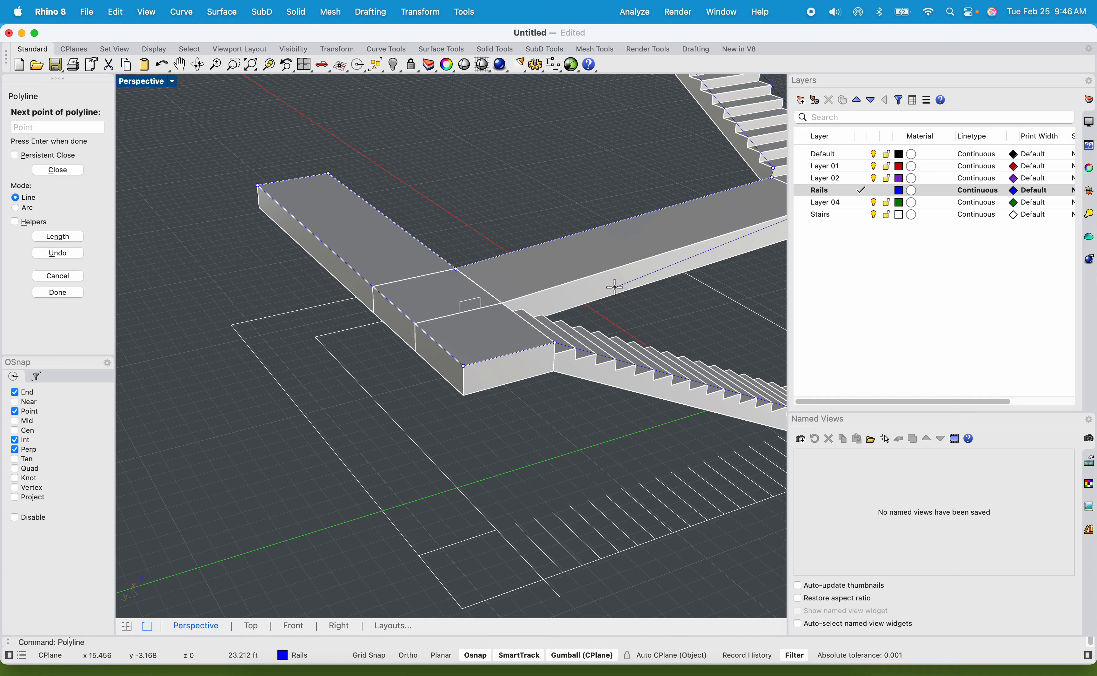
Continue the rail polyline along the lower walkway's outer edge to the inside corner at the head of the bottom flight.
right_click_drag(615, 287, 297, 473)
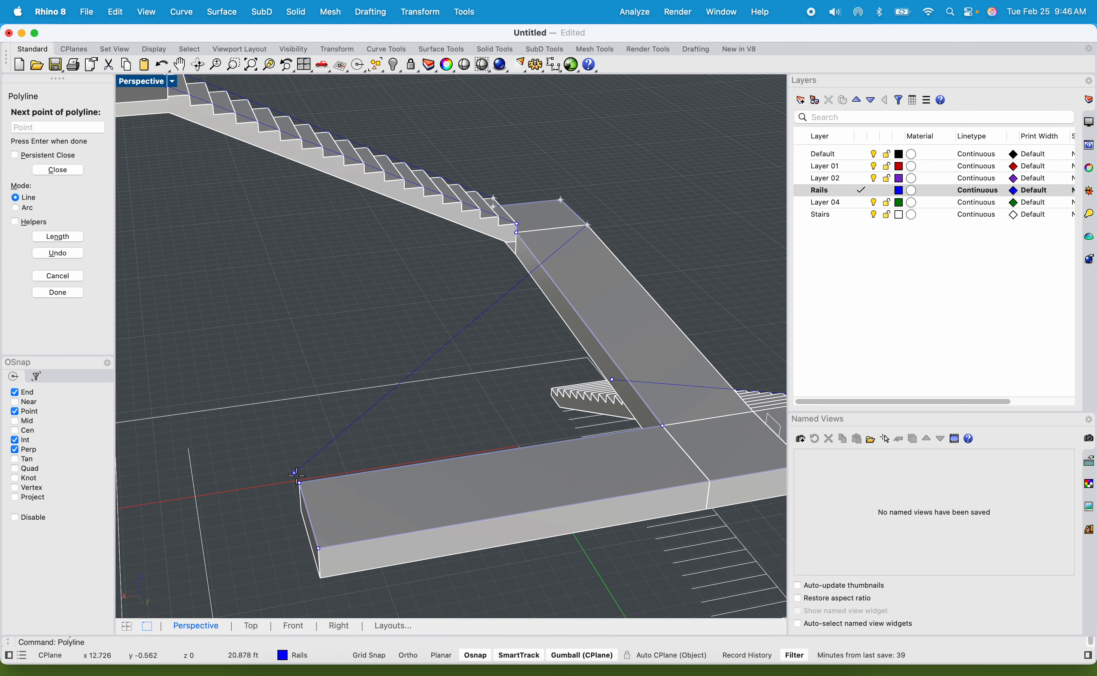
right_click_drag(552, 362, 342, 348)
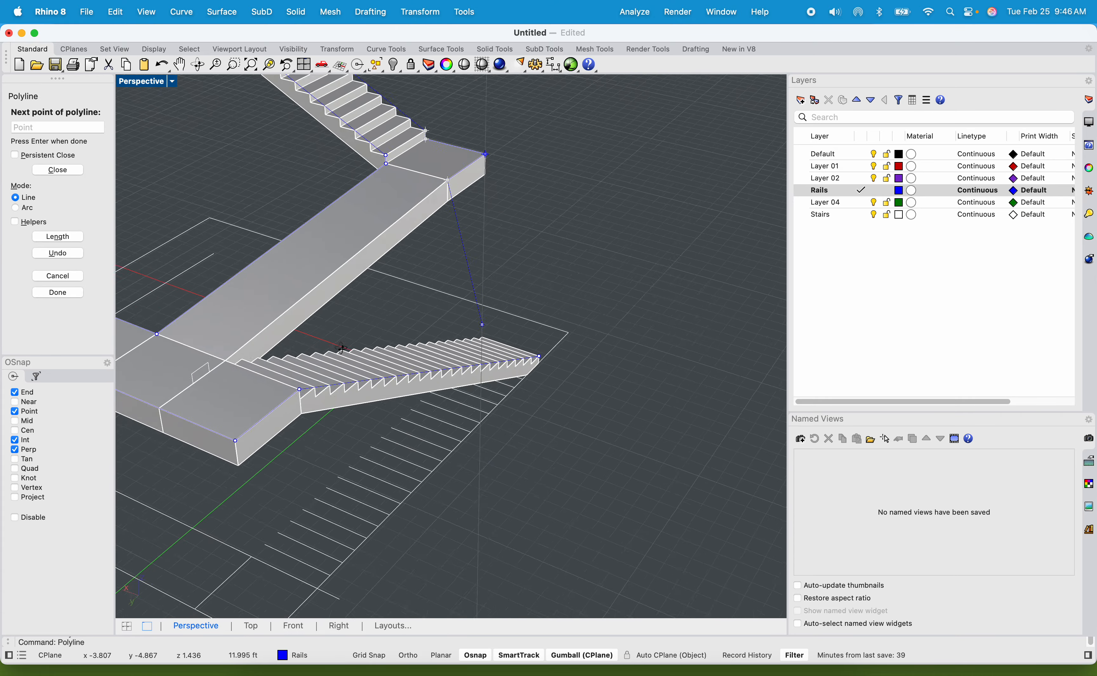
scroll(201, 387, "up", 5)
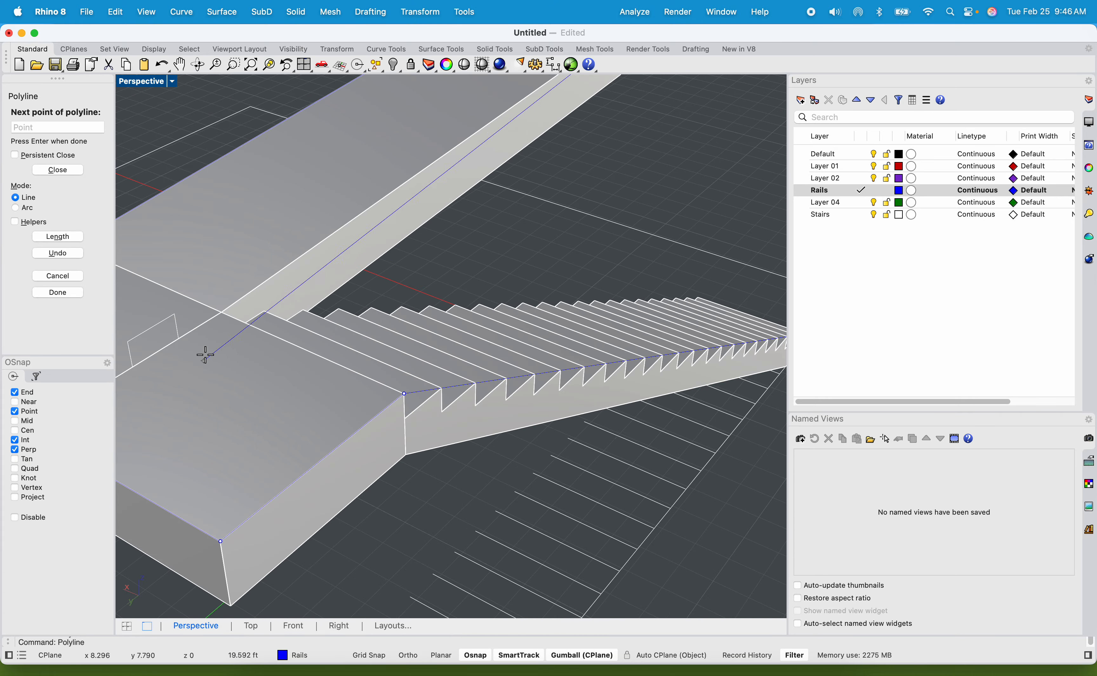
left_click(221, 313)
Extend the rail polyline down the open side of the bottom flight to its lowest step's upper corner and finish the curve.
right_click_drag(738, 288, 490, 299, "shift")
scroll(719, 515, "up", 3)
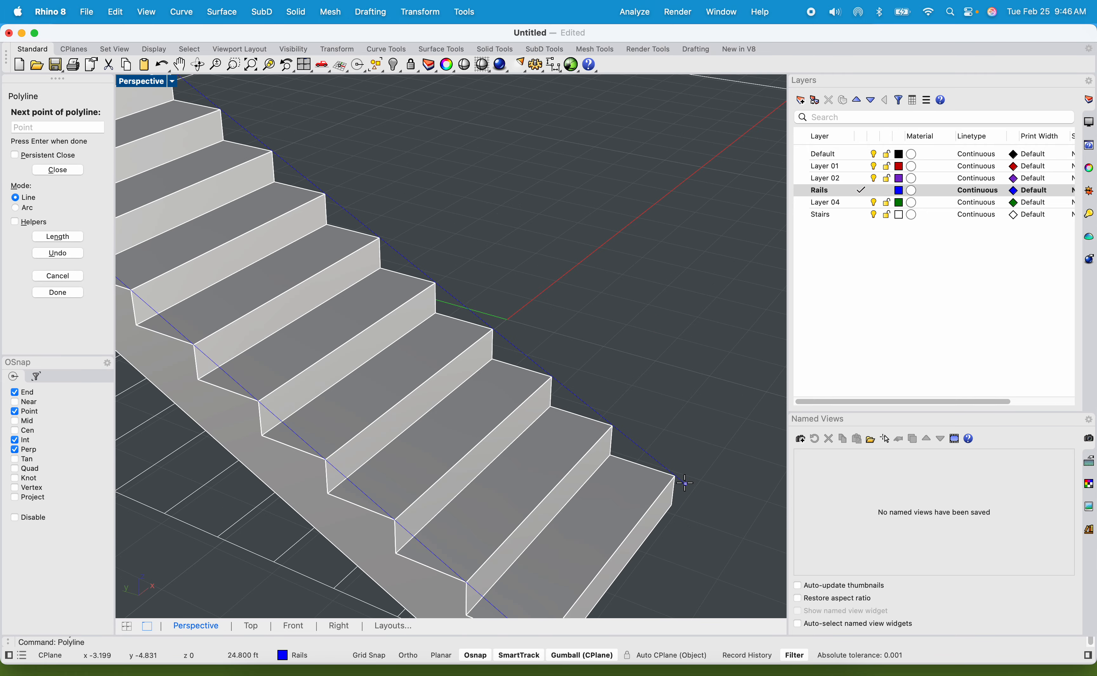
left_click(674, 476)
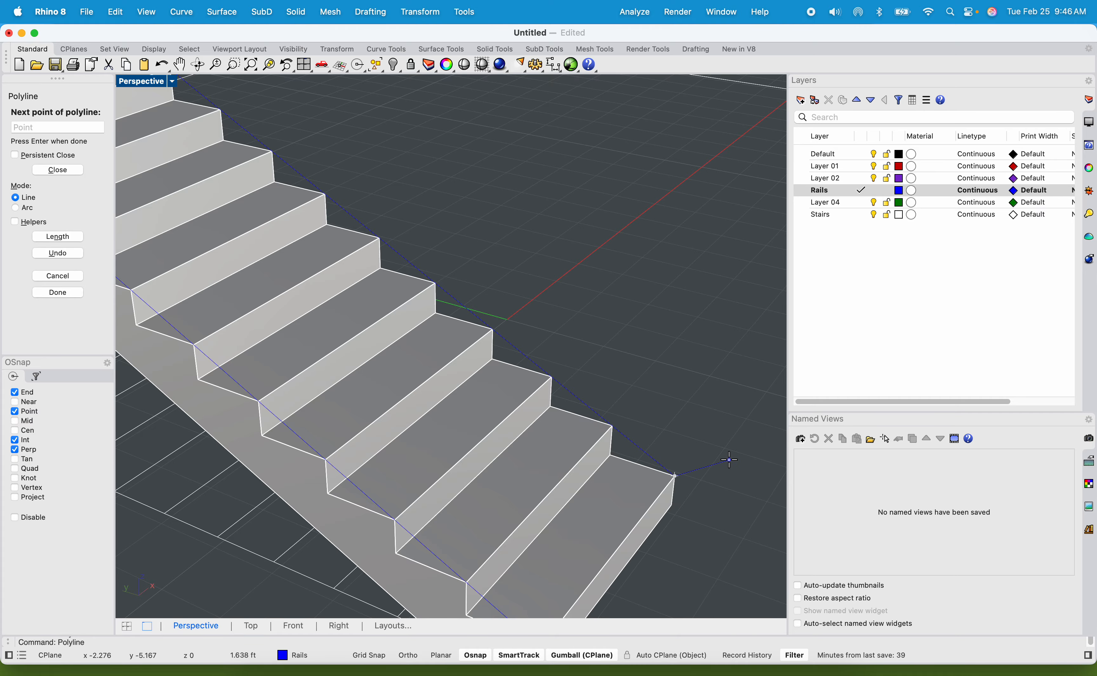
key("Return")
Move the whole rail polyline straight up 36" in the Right view, then deselect it.
scroll(653, 414, "down", 5)
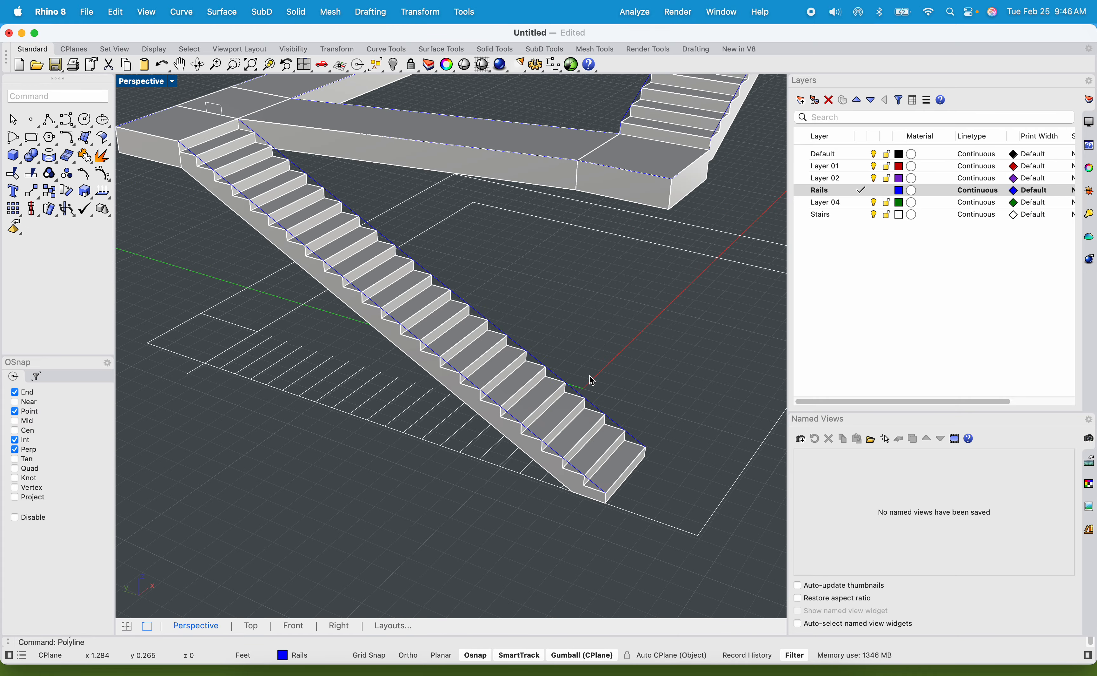
left_click(481, 312)
scroll(504, 308, "down", 6)
right_click_drag(607, 304, 500, 527, "shift")
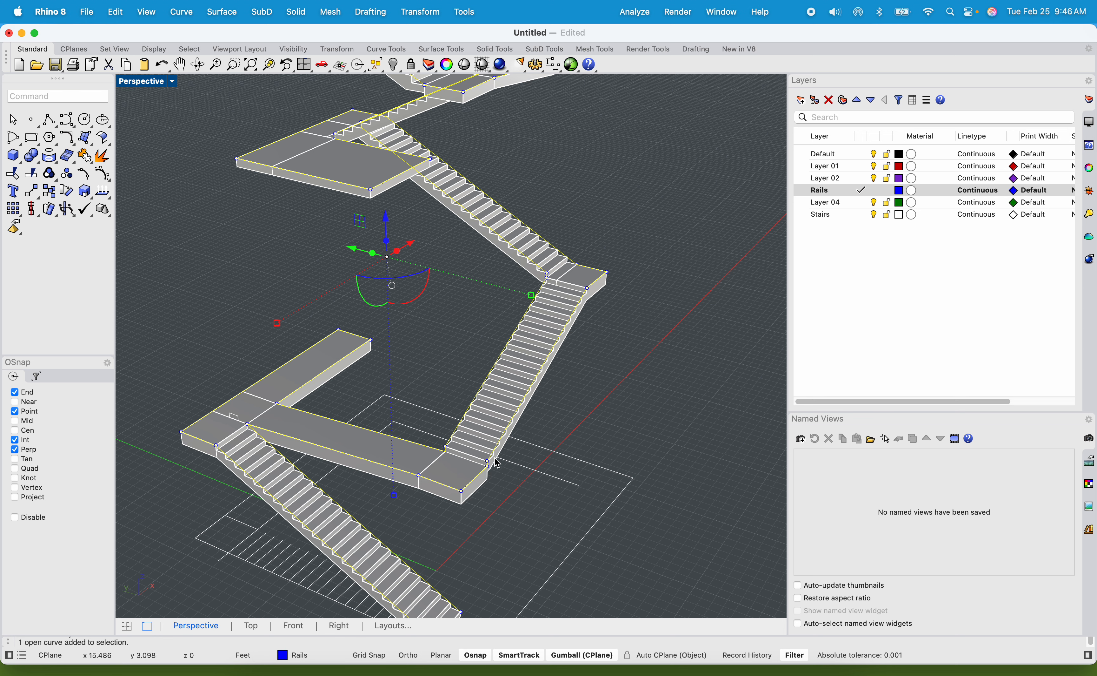
double_click(150, 82)
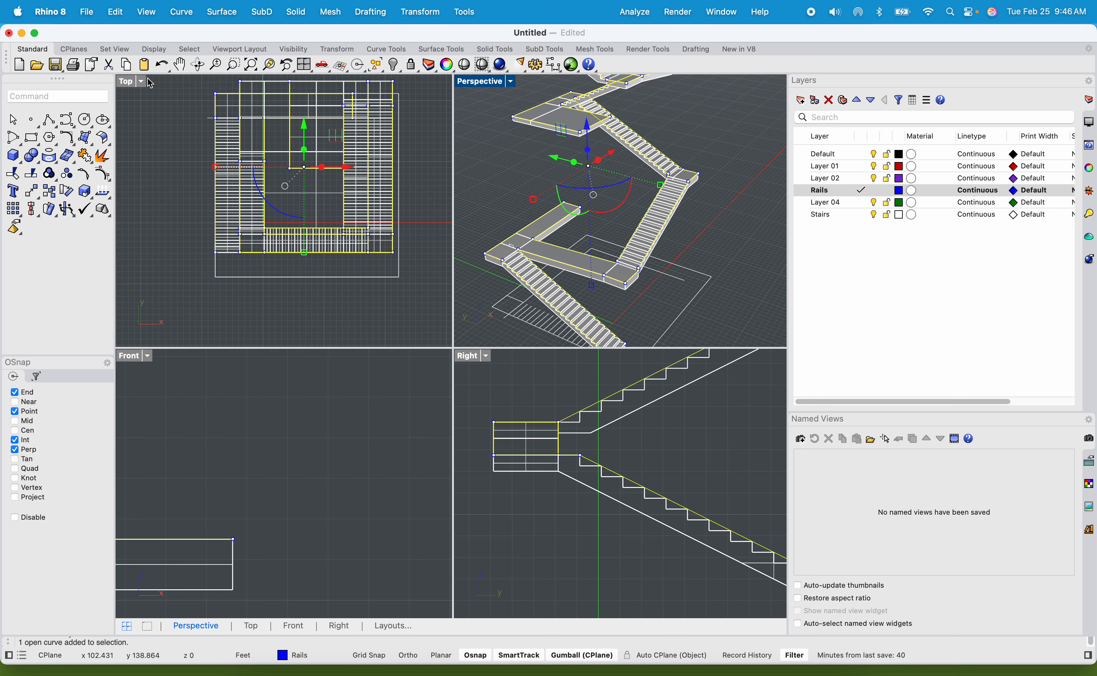
scroll(518, 432, "down", 4)
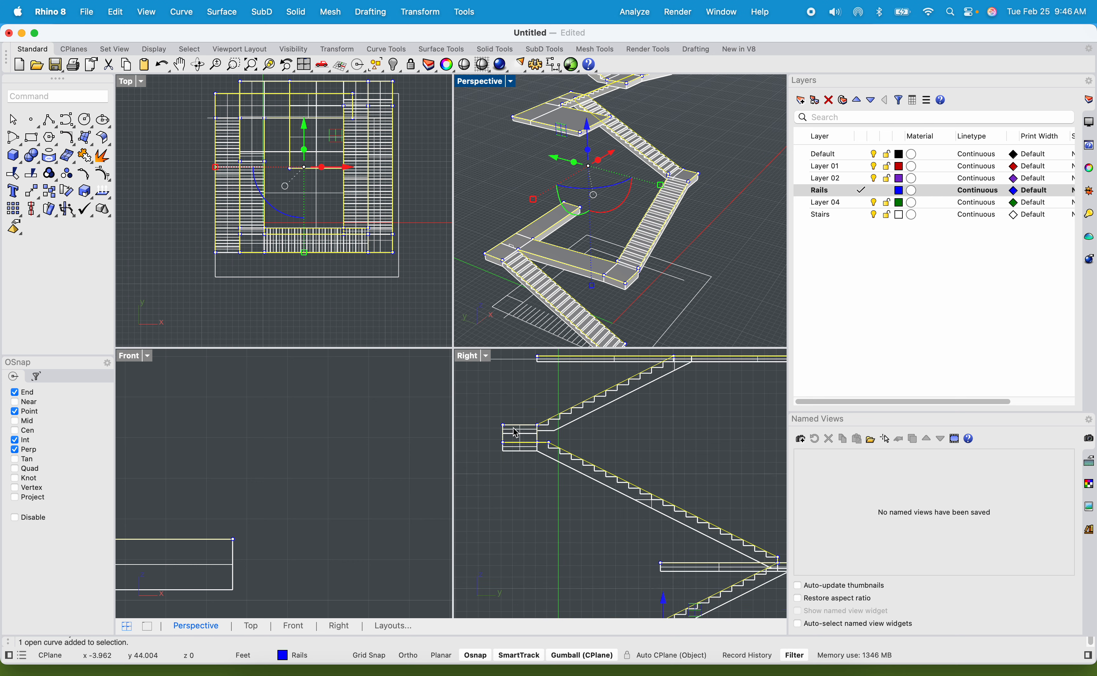
scroll(646, 464, "down", 2)
scroll(662, 594, "up", 3)
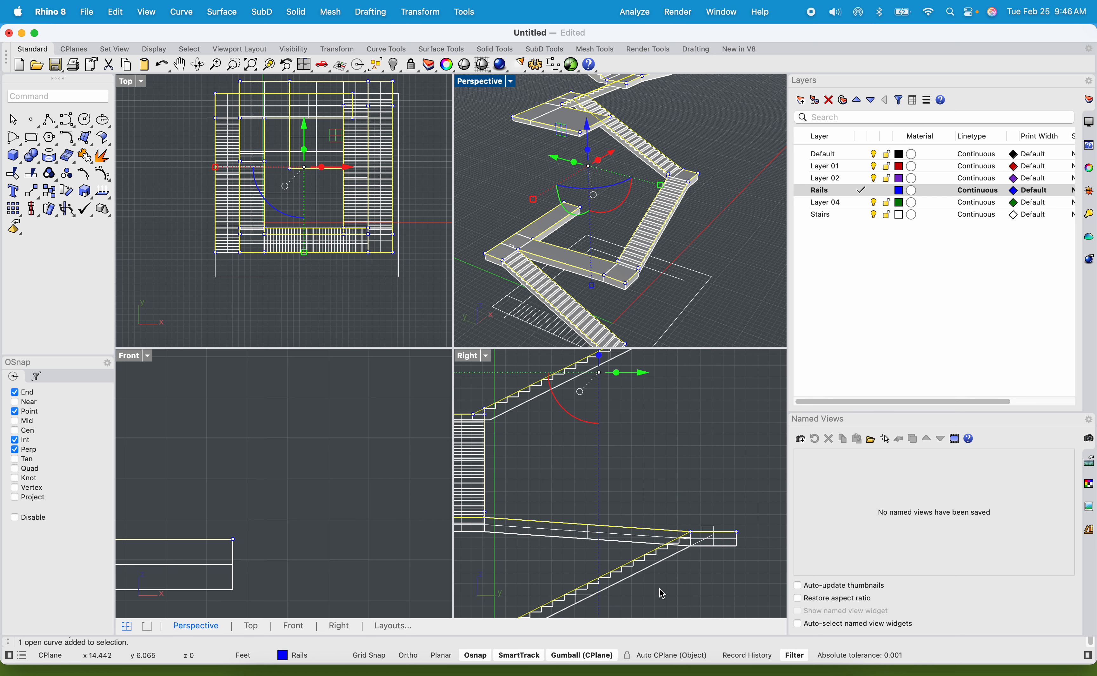
scroll(658, 523, "down", 3)
scroll(706, 469, "up", 3)
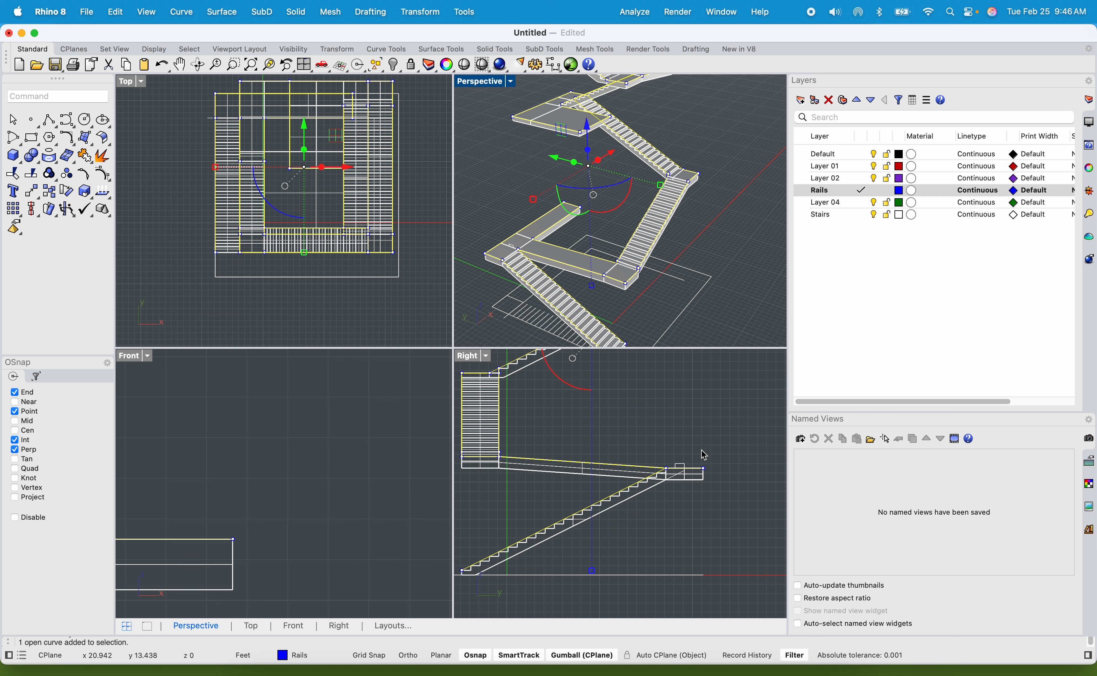
key("Return")
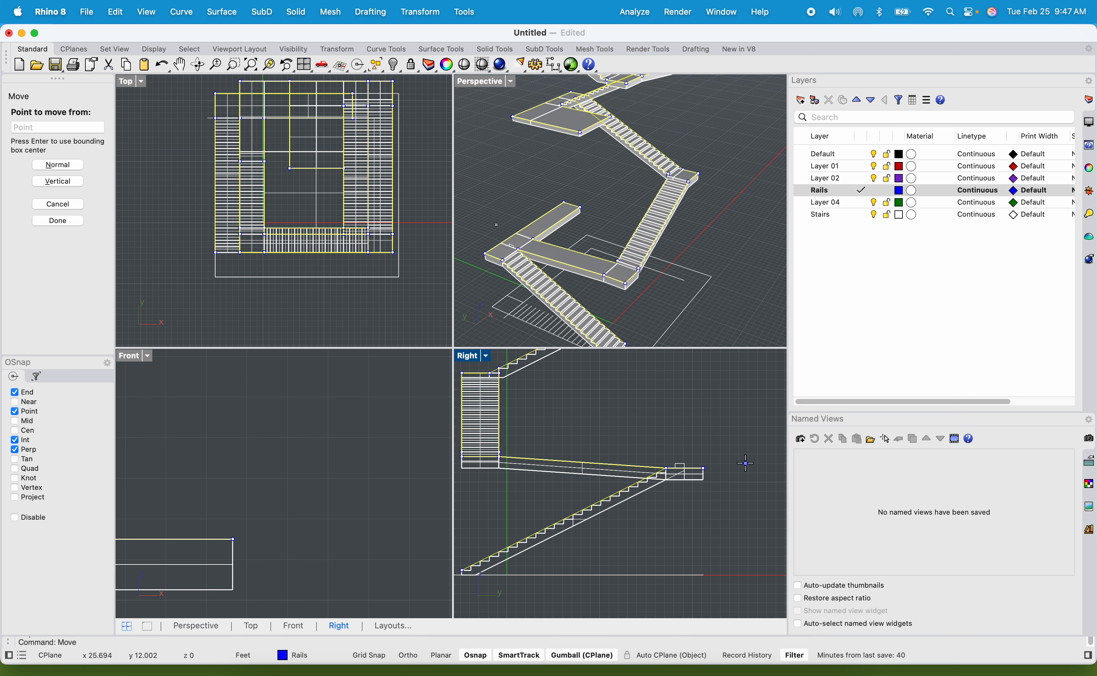
scroll(745, 463, "up", 2)
left_click(727, 469)
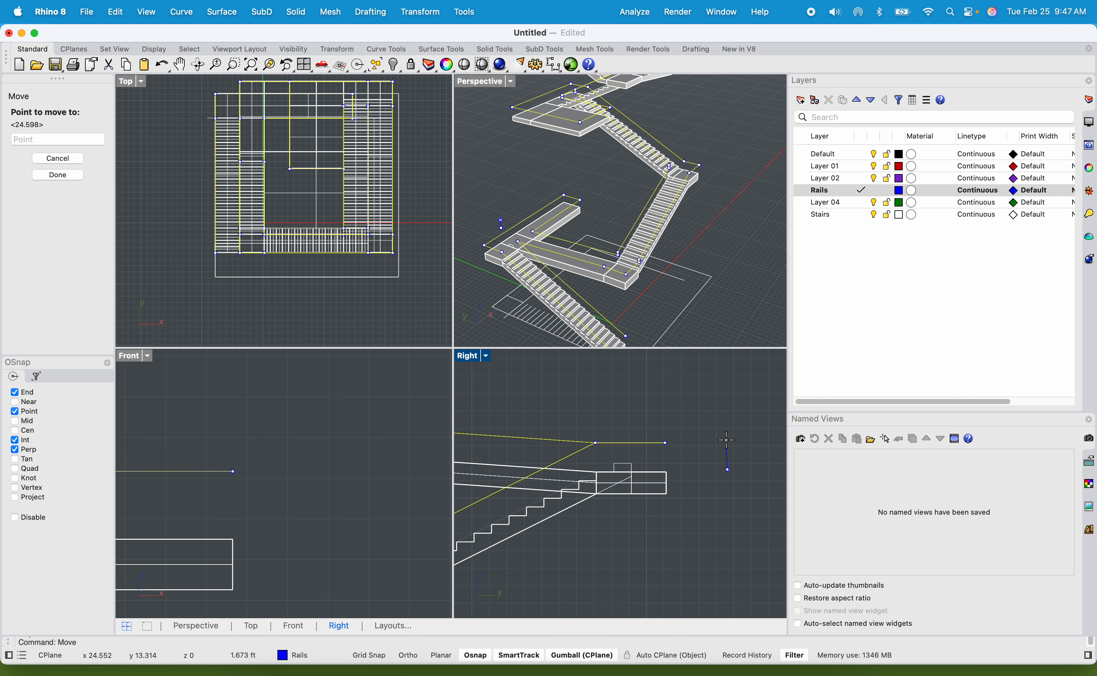
type("36\"")
key("Return")
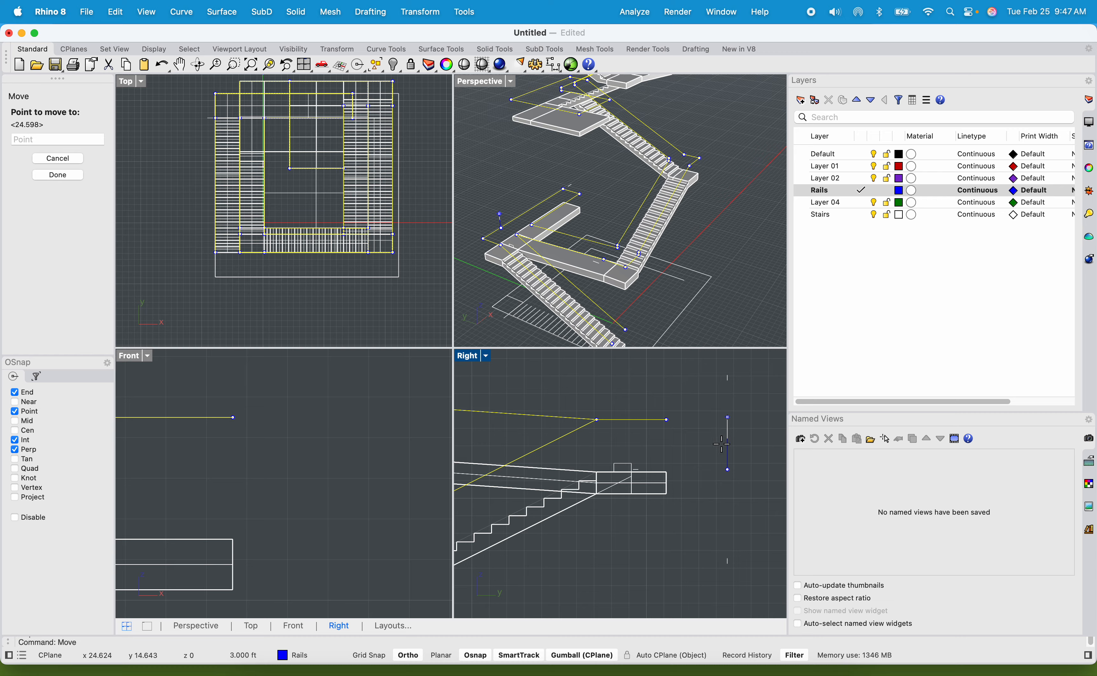
left_click(727, 407)
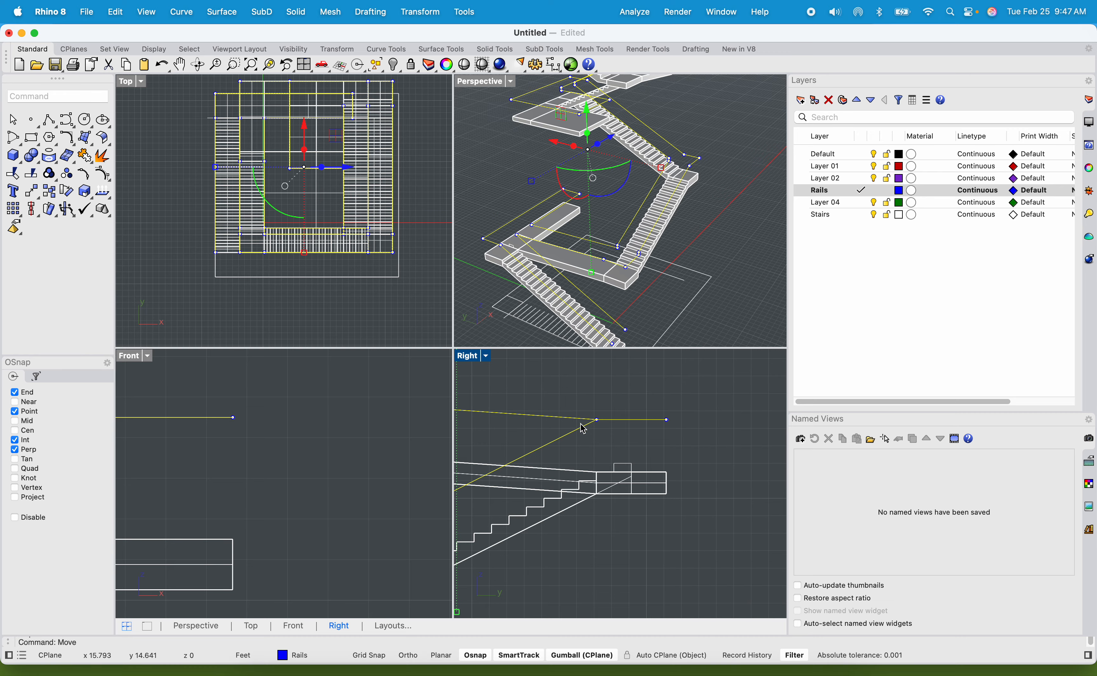
key("Escape")
Pipe the raised rail polyline as a surface with a .75" radius, flat caps and local shape blending, then deselect it.
double_click(482, 82)
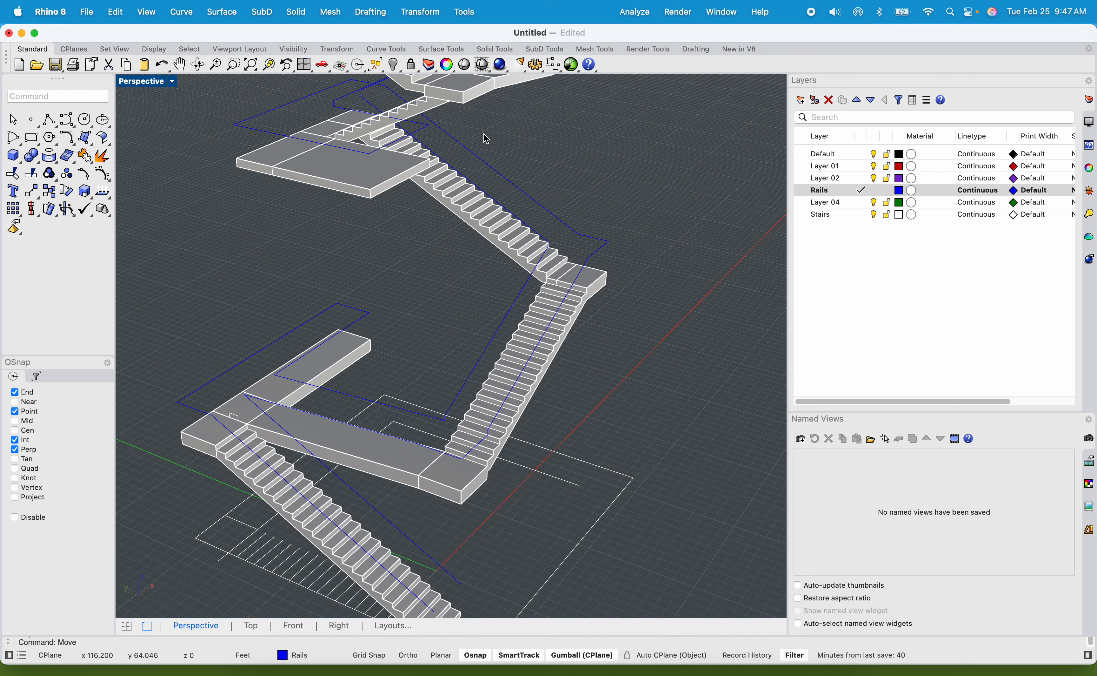
scroll(446, 232, "up", 3)
right_click_drag(445, 232, 450, 387)
scroll(409, 263, "down", 6)
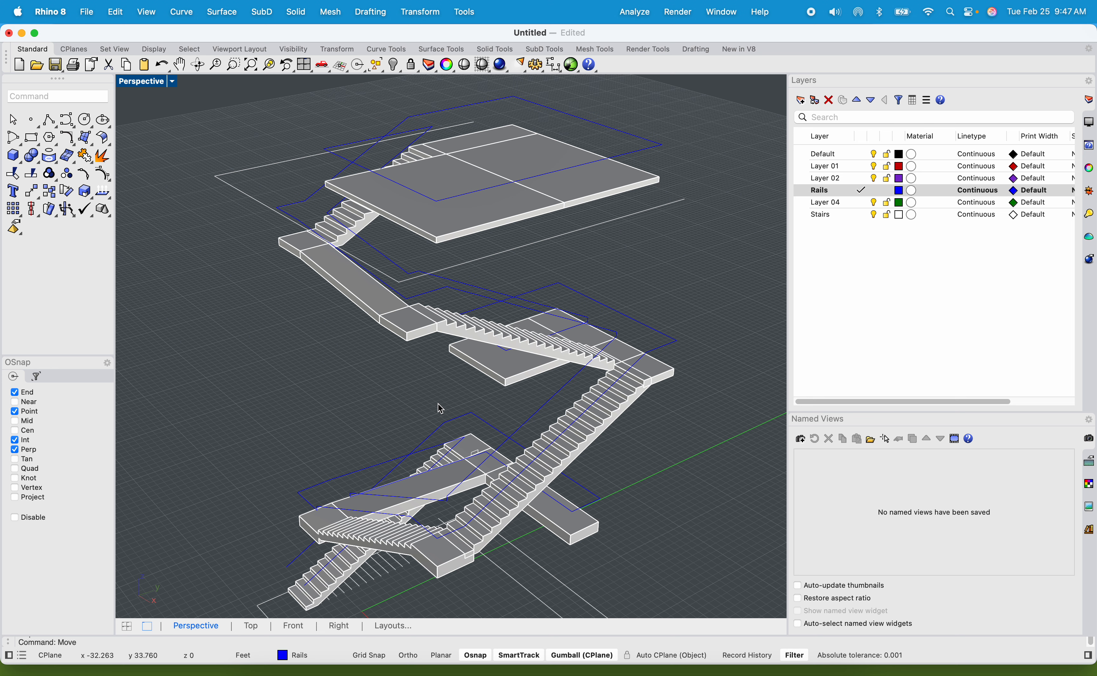
left_click(498, 297)
type("Pipe")
key("Return")
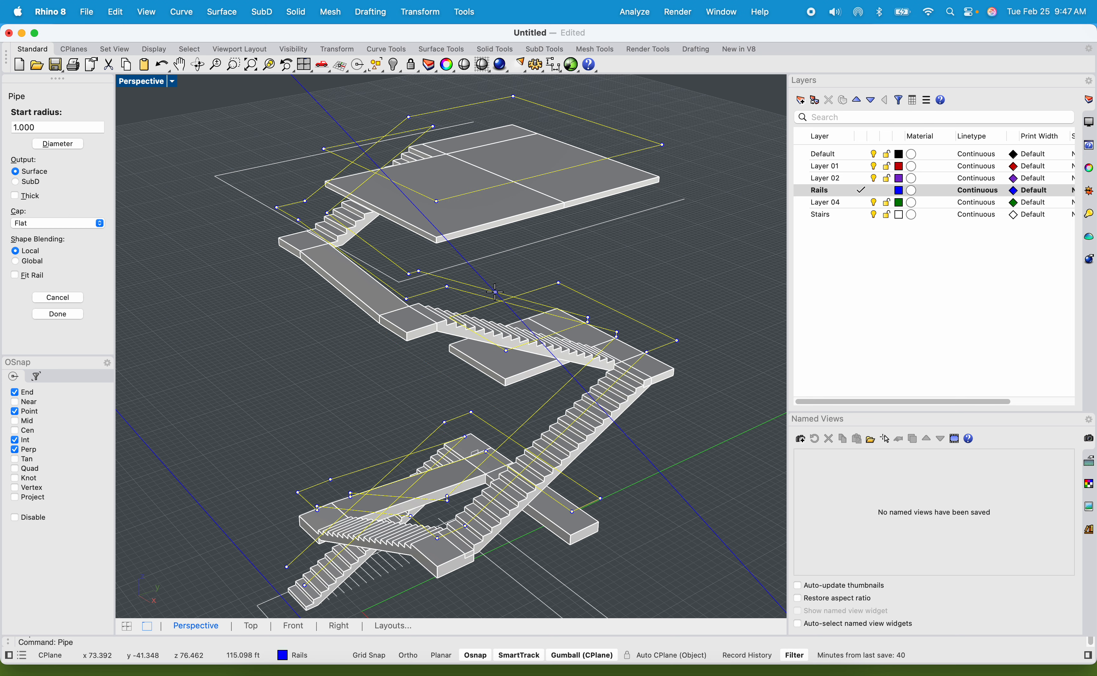
left_click(48, 127)
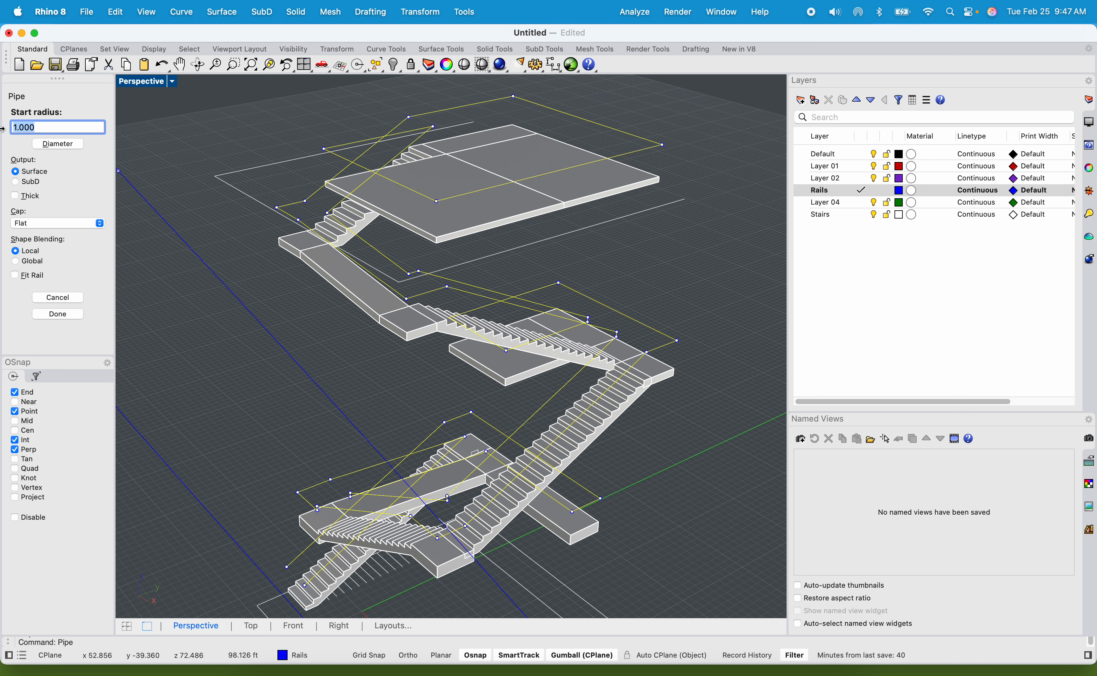
type(".75\"")
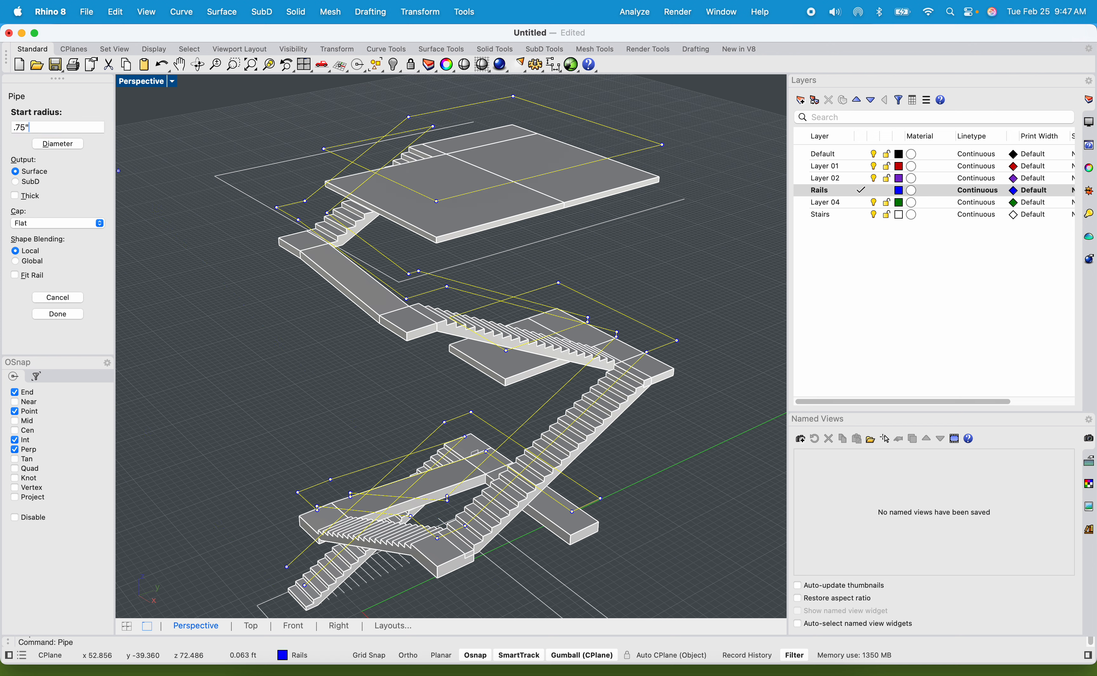
key("Return")
key("Return")
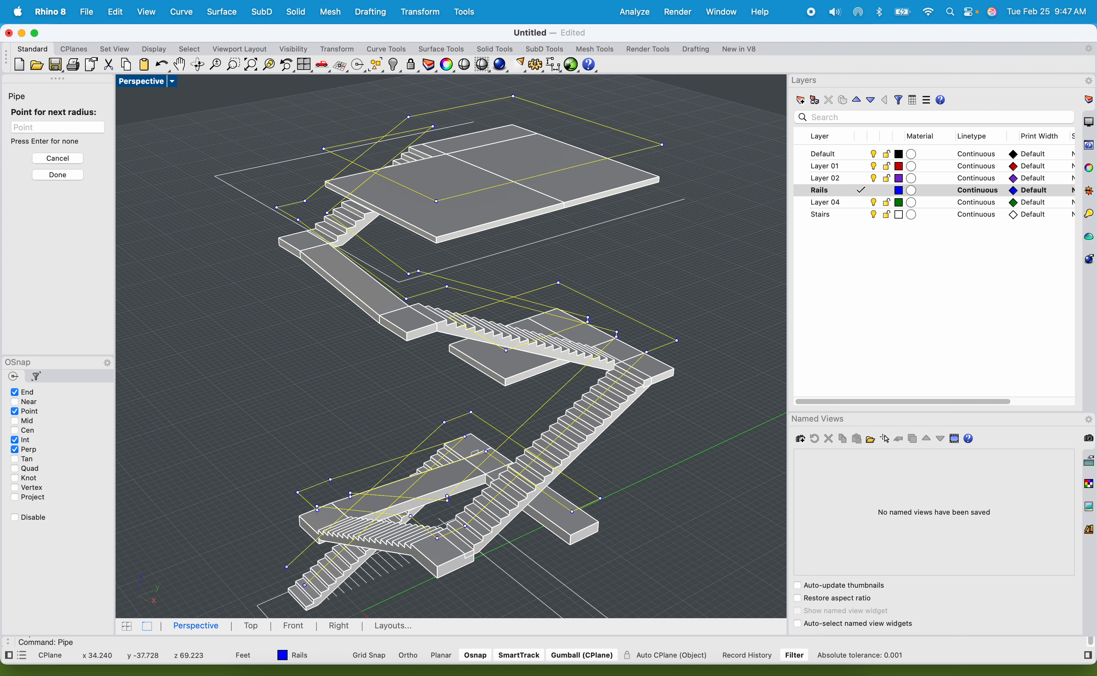
left_click(55, 127)
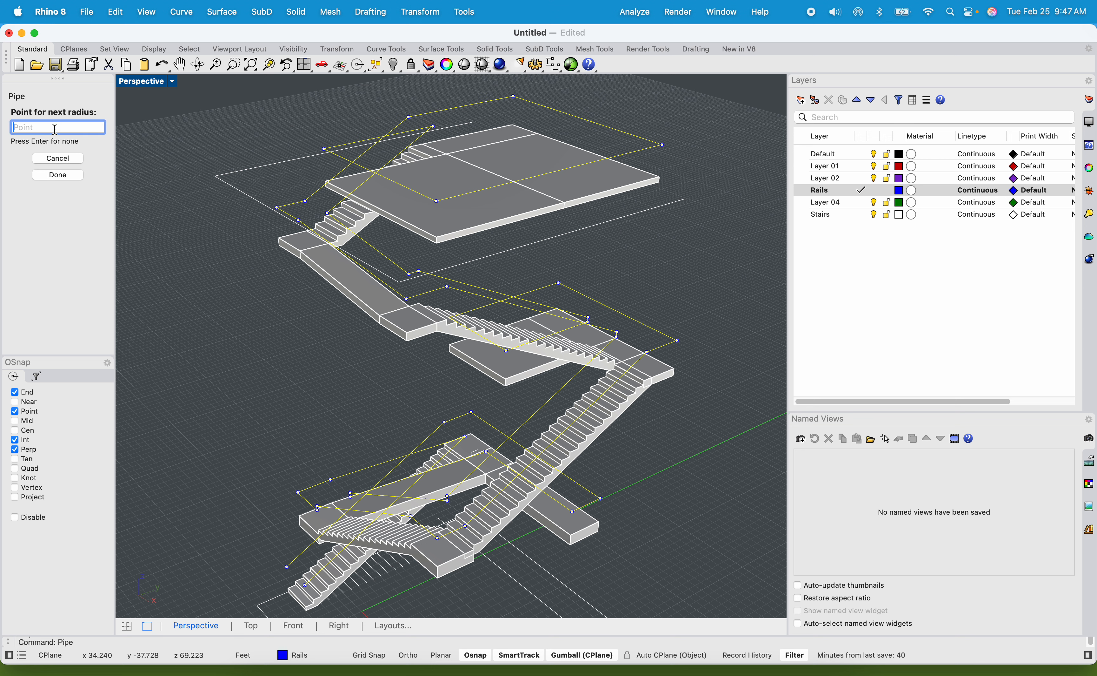
type(".75\"")
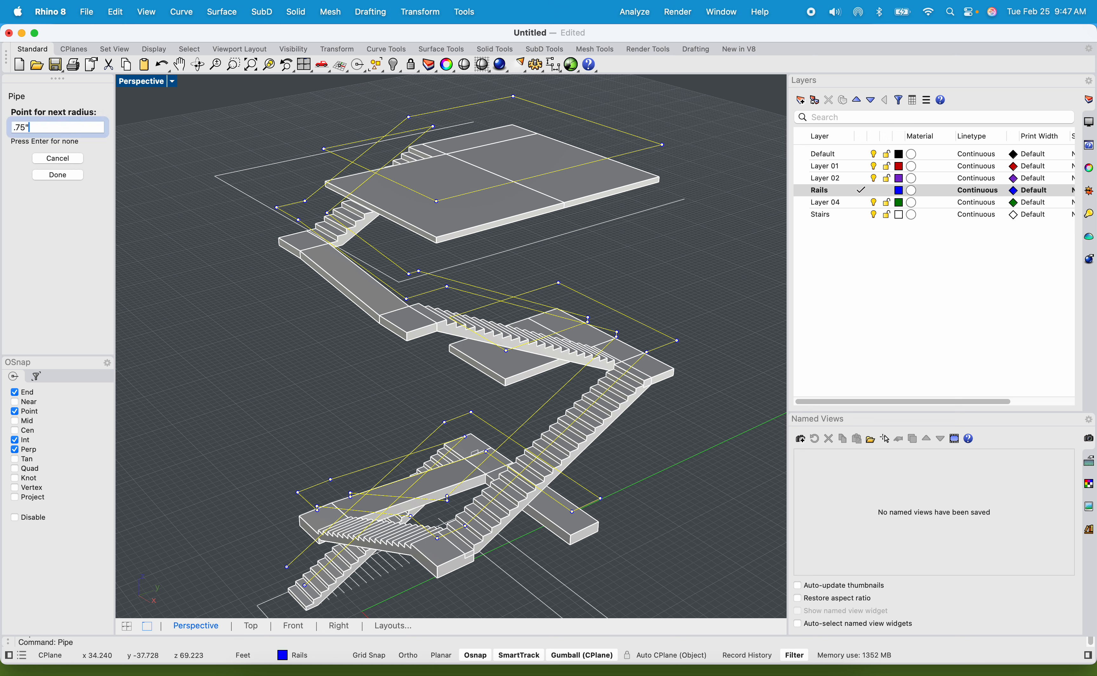
key("Return")
key("Return")
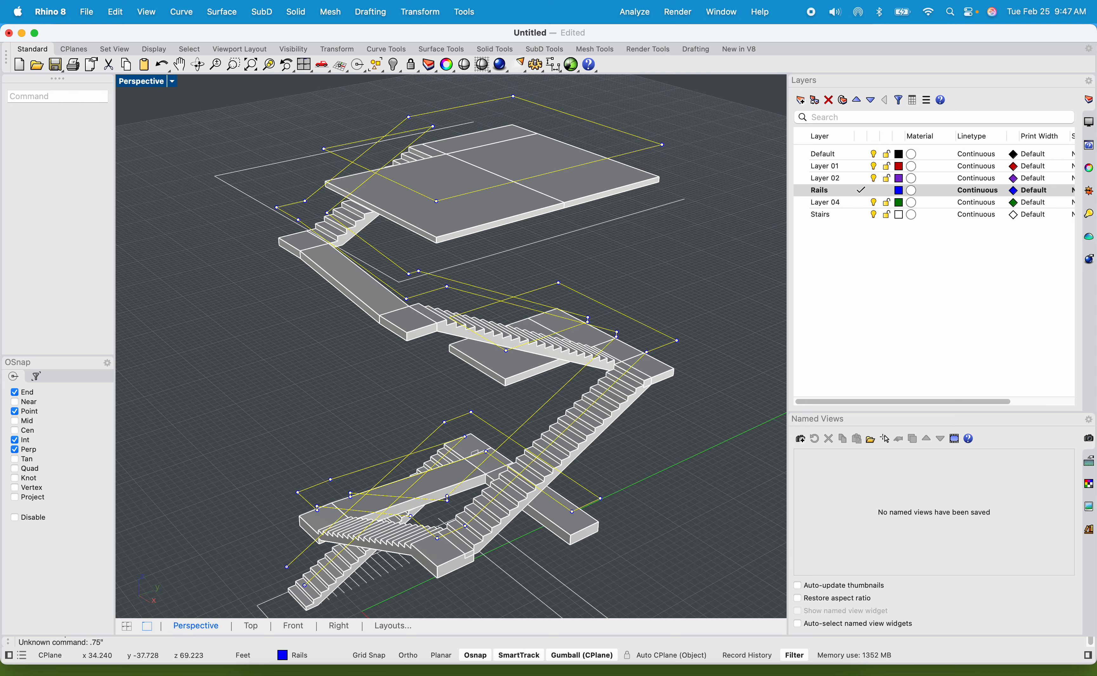
left_click(577, 280)
Examine the piped handrail around the platforms and along the bottom flight, checking its thickness and its lower ends.
scroll(579, 284, "up", 10)
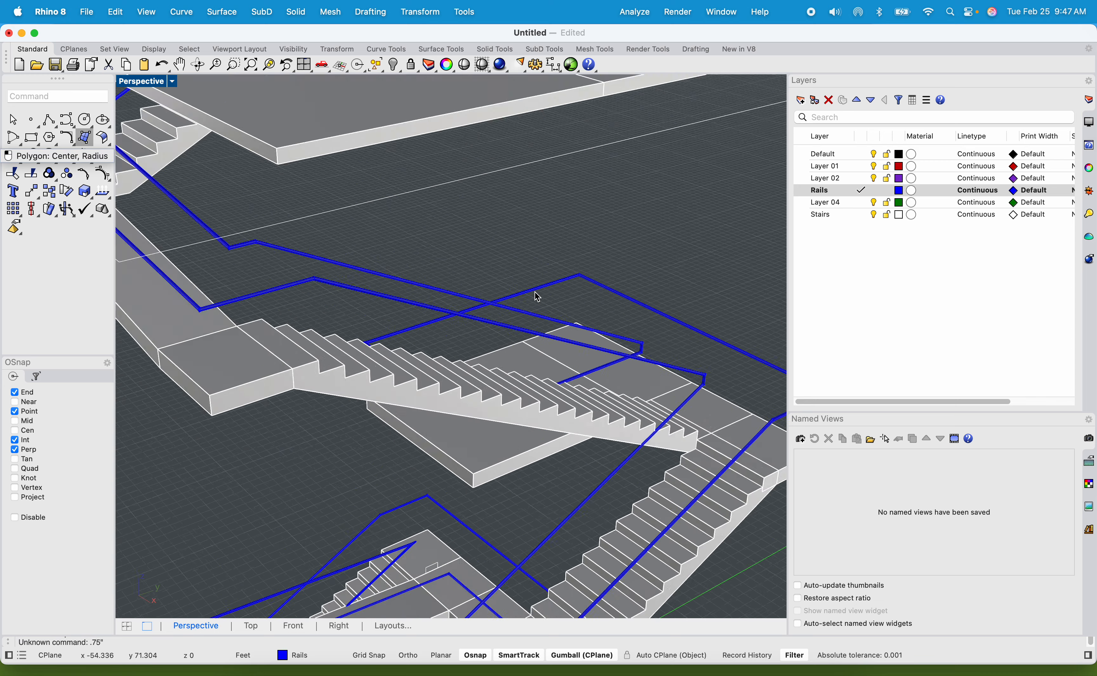
scroll(521, 256, "up", 10)
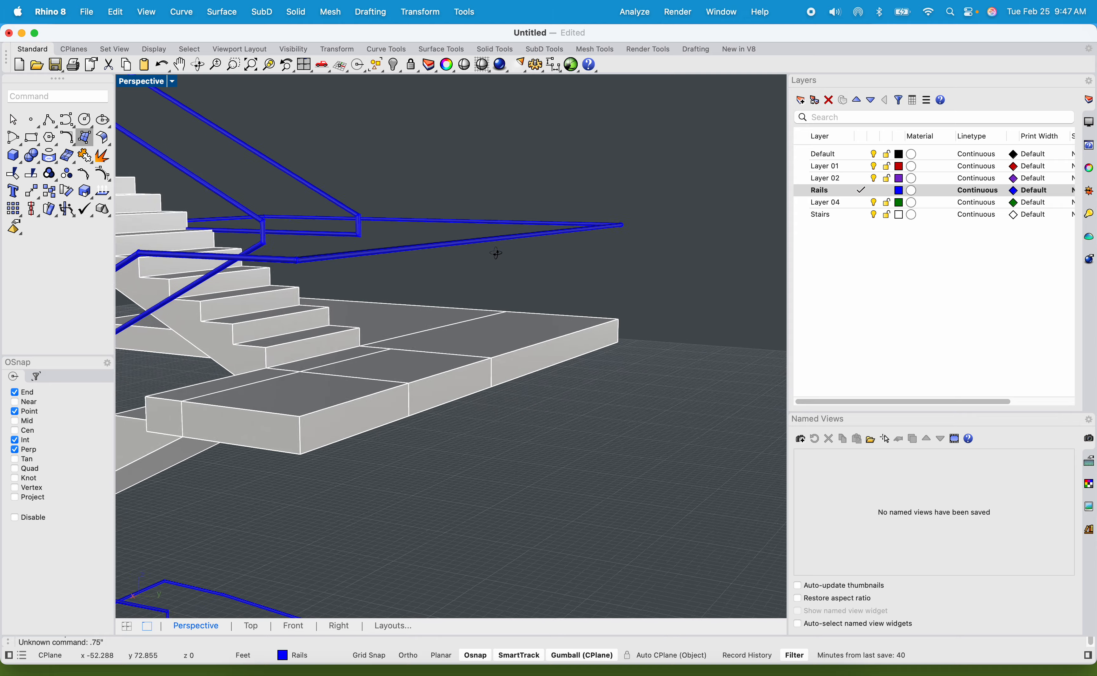
right_click_drag(388, 262, 538, 390)
scroll(501, 359, "down", 15)
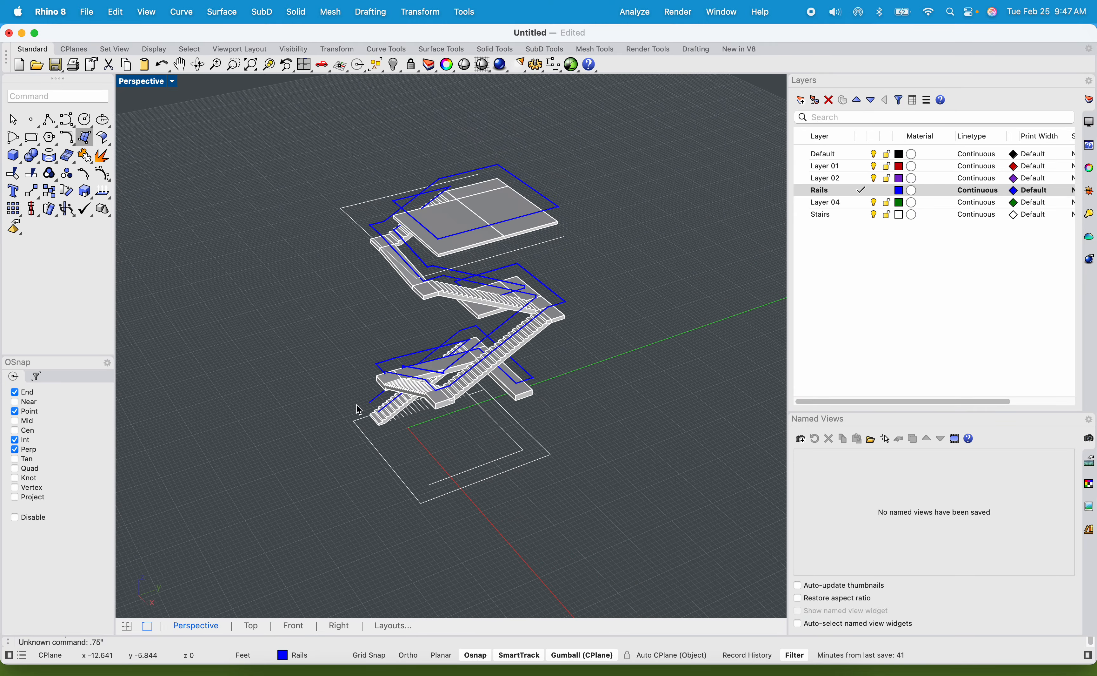
scroll(359, 409, "up", 15)
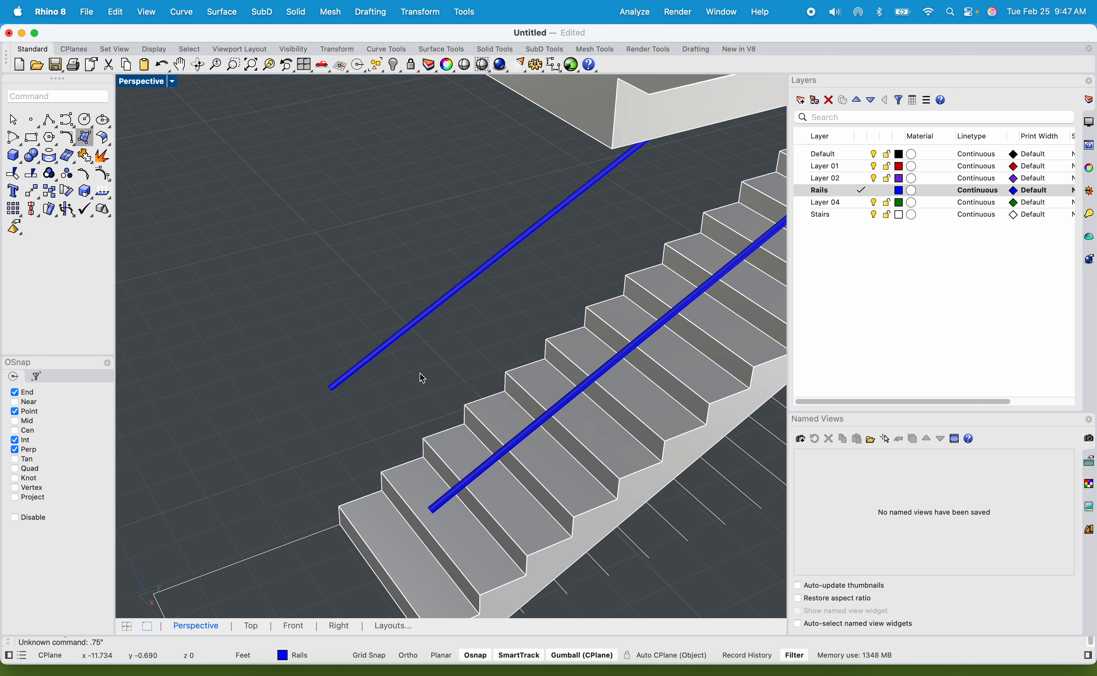
left_click(440, 471)
left_click(423, 318)
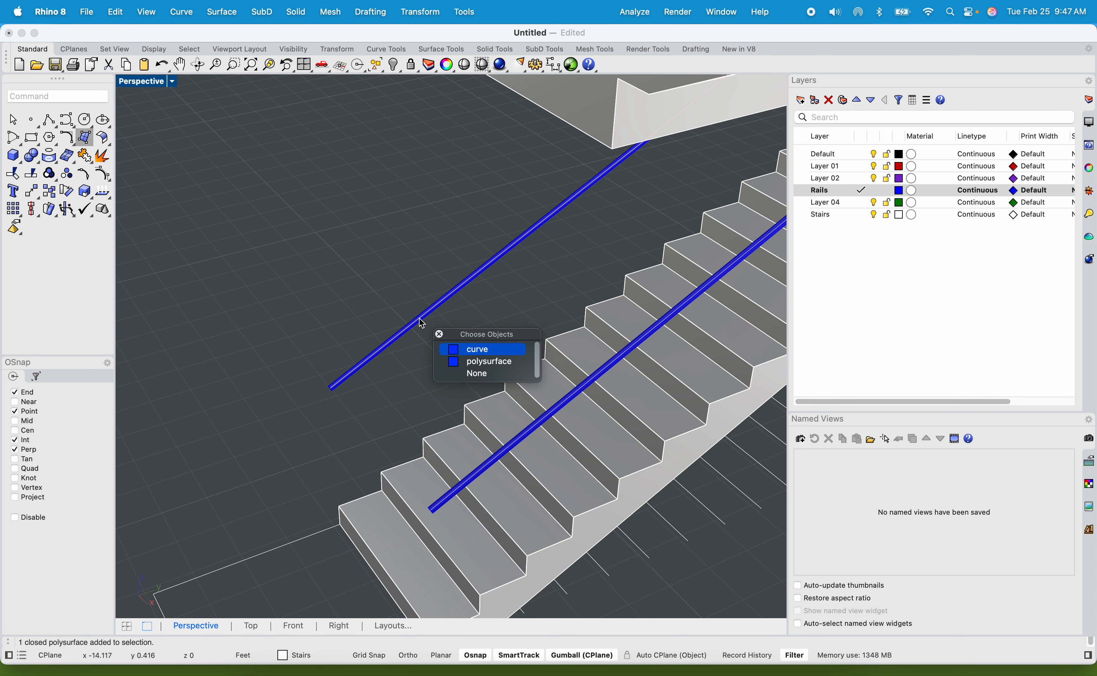
left_click(291, 547)
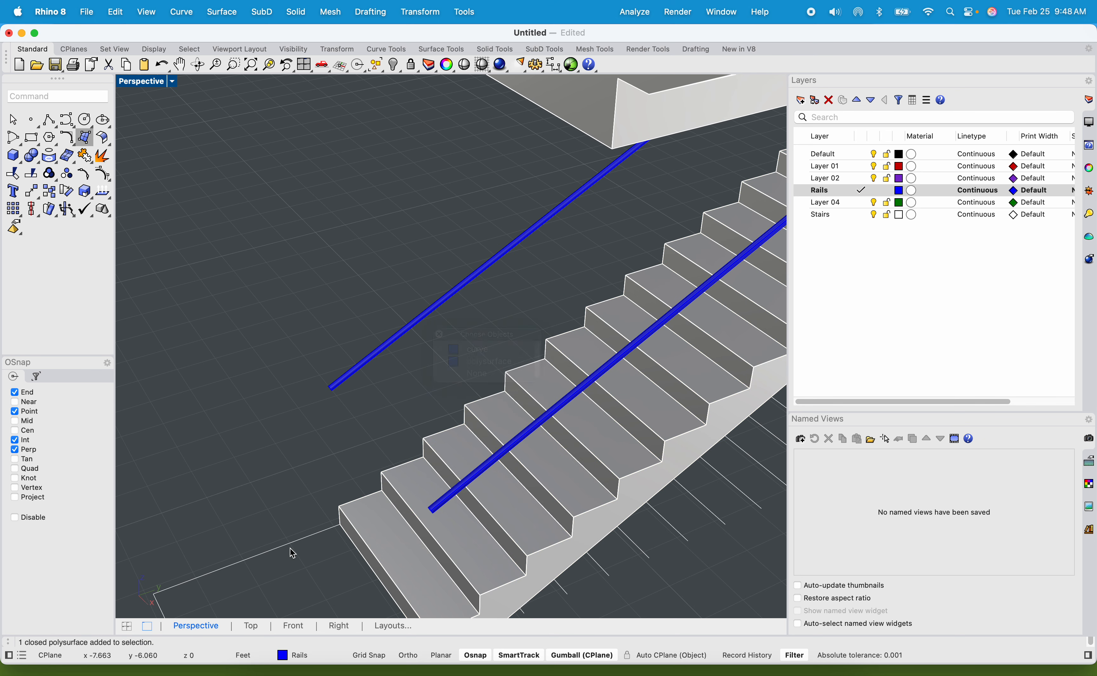
left_click(291, 542)
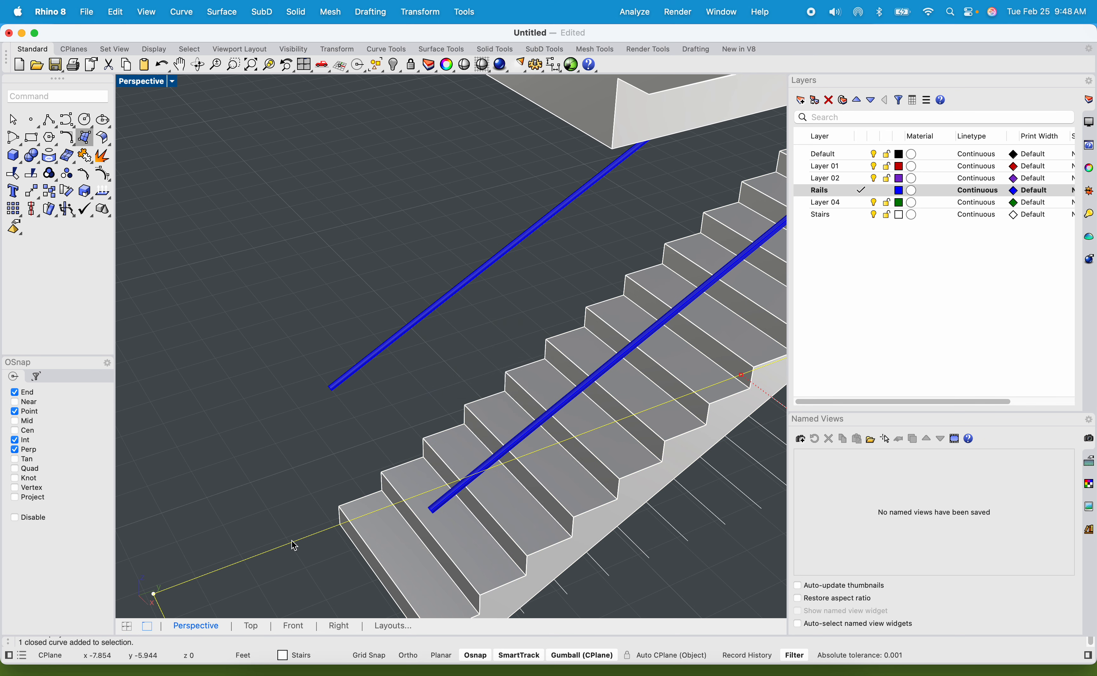
left_click(270, 64)
scroll(273, 244, "up", 10)
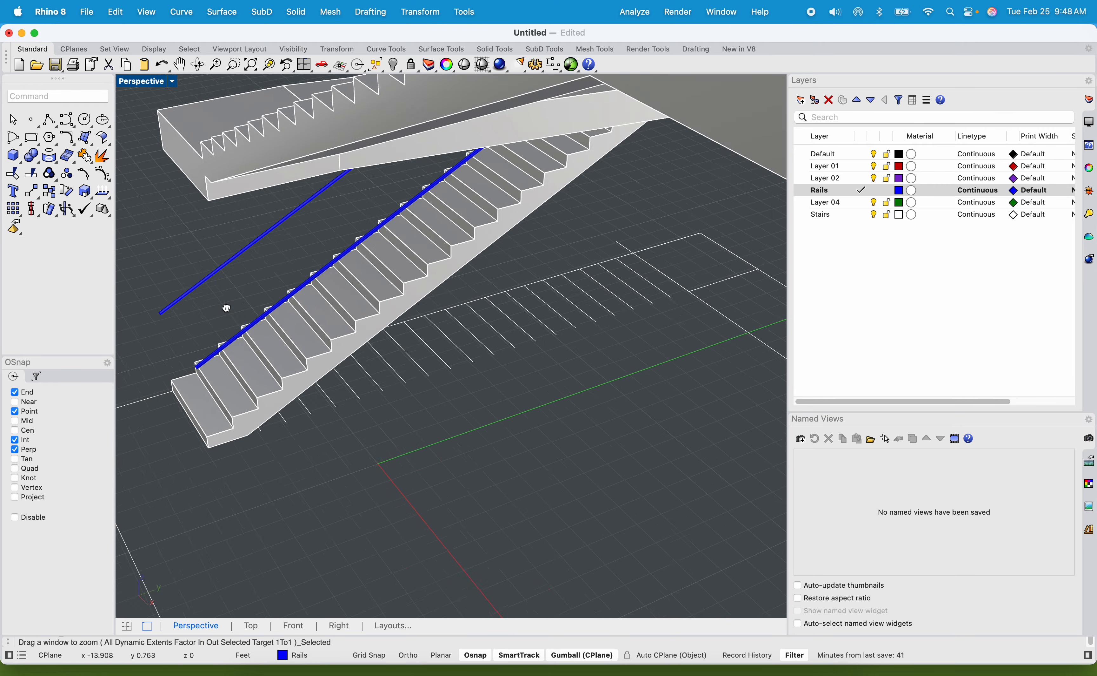
scroll(311, 335, "down", 10)
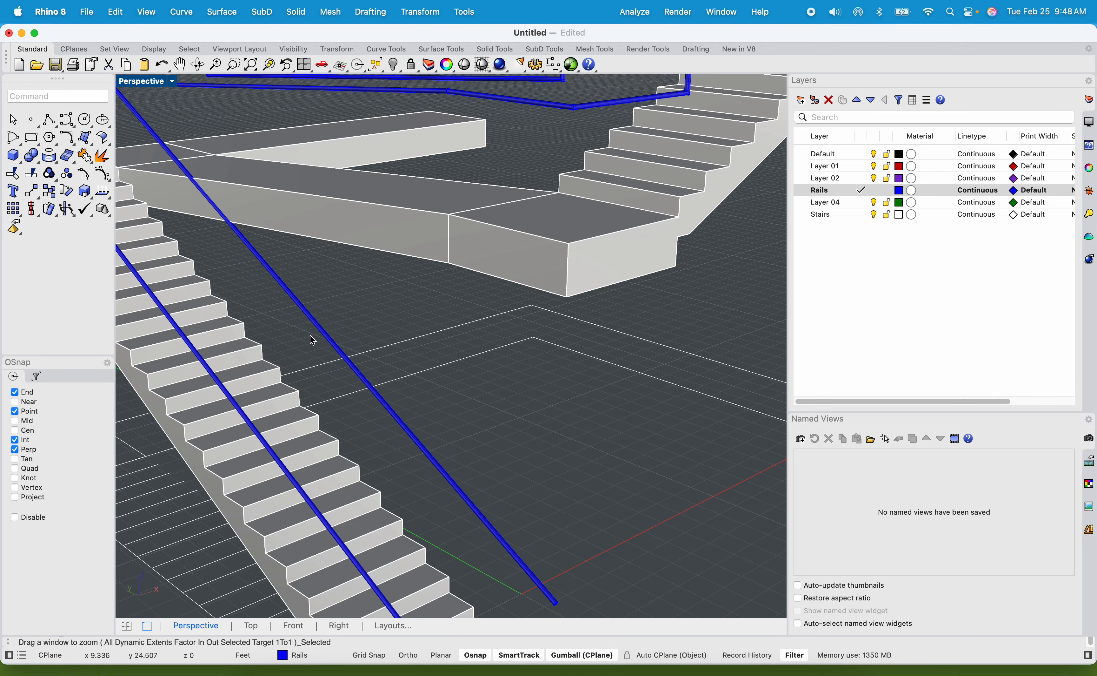
Save the model to the Desktop as "Stairs Assigment 4.3dm".
key("super+s")
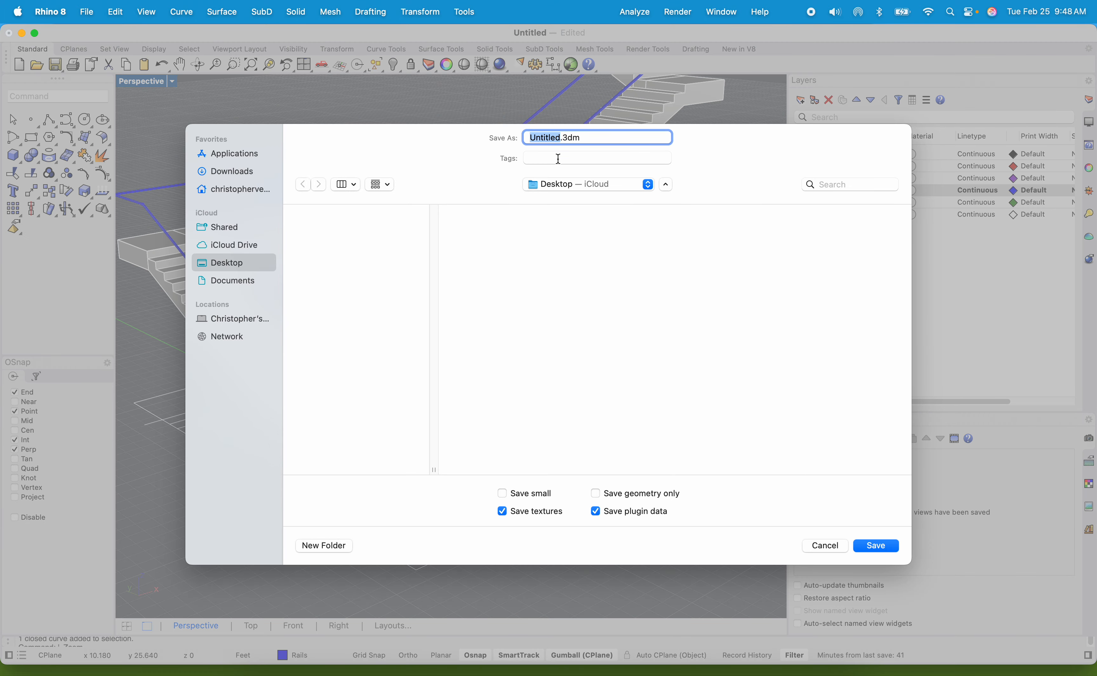
type("Stairs Assigment 4")
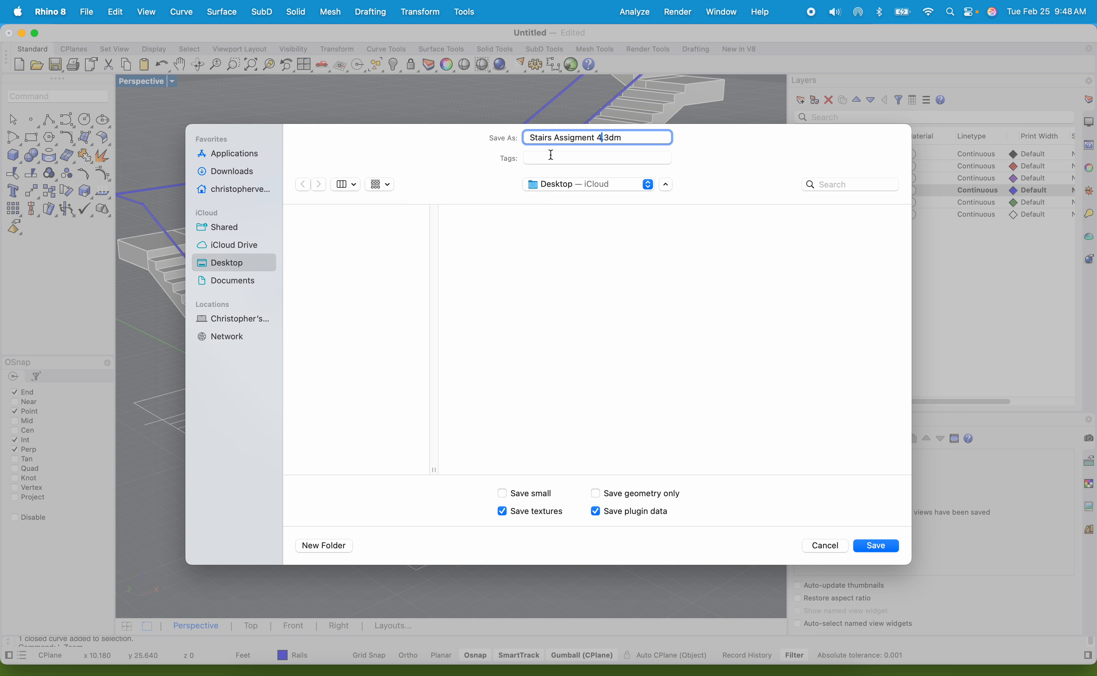
left_click(875, 545)
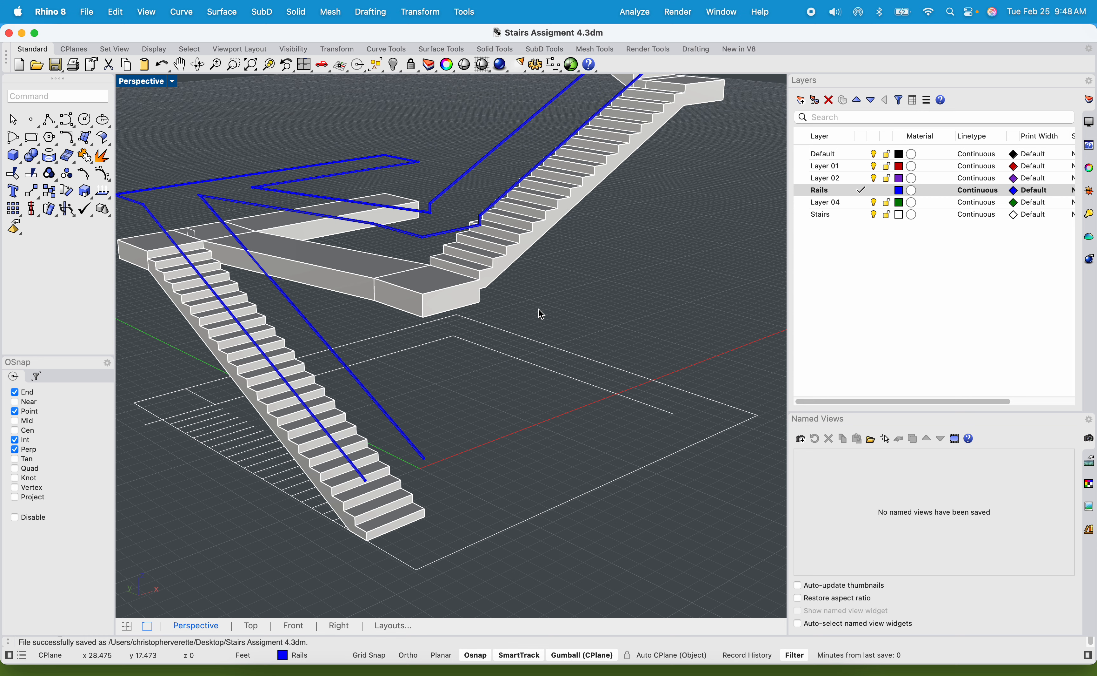
Examine where the handrail's lower ends sit above the lowest steps of the bottom flight.
scroll(404, 453, "up", 5)
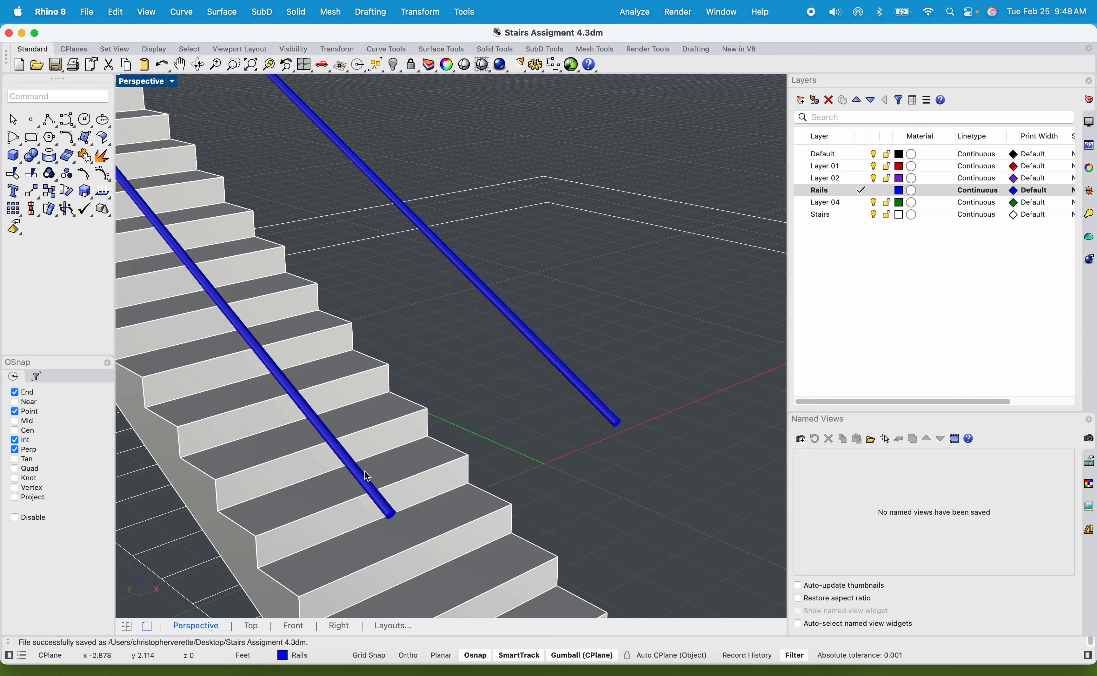
scroll(346, 514, "down", 5)
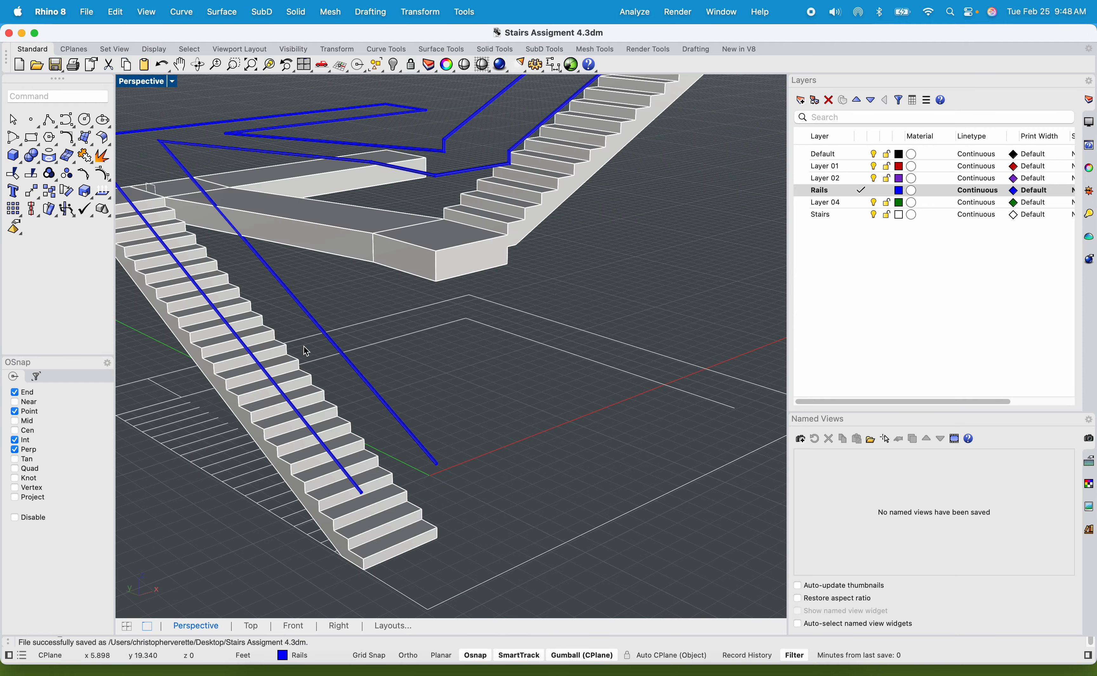
right_click_drag(305, 350, 432, 427)
scroll(417, 355, "down", 10)
right_click_drag(451, 396, 493, 384)
scroll(400, 429, "up", 10)
right_click_drag(407, 369, 361, 354, "shift")
scroll(563, 338, "up", 8)
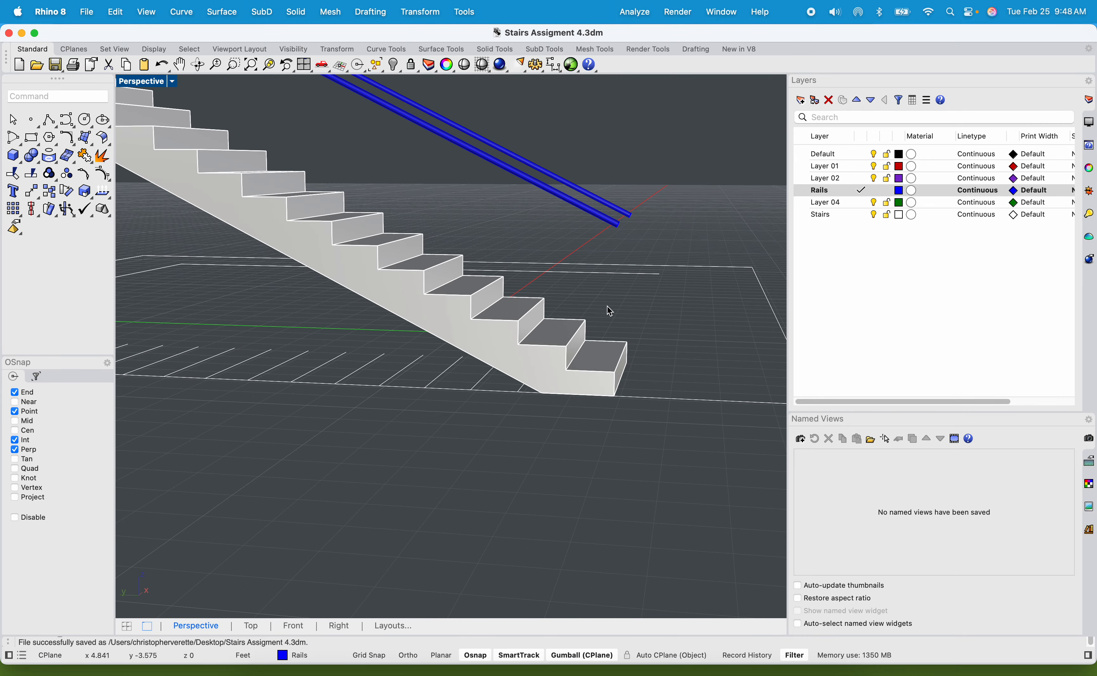
Copy the handrail's centre curve, without its pipe, straight down 4" in the Right view.
scroll(612, 252, "up", 3)
left_click(626, 193)
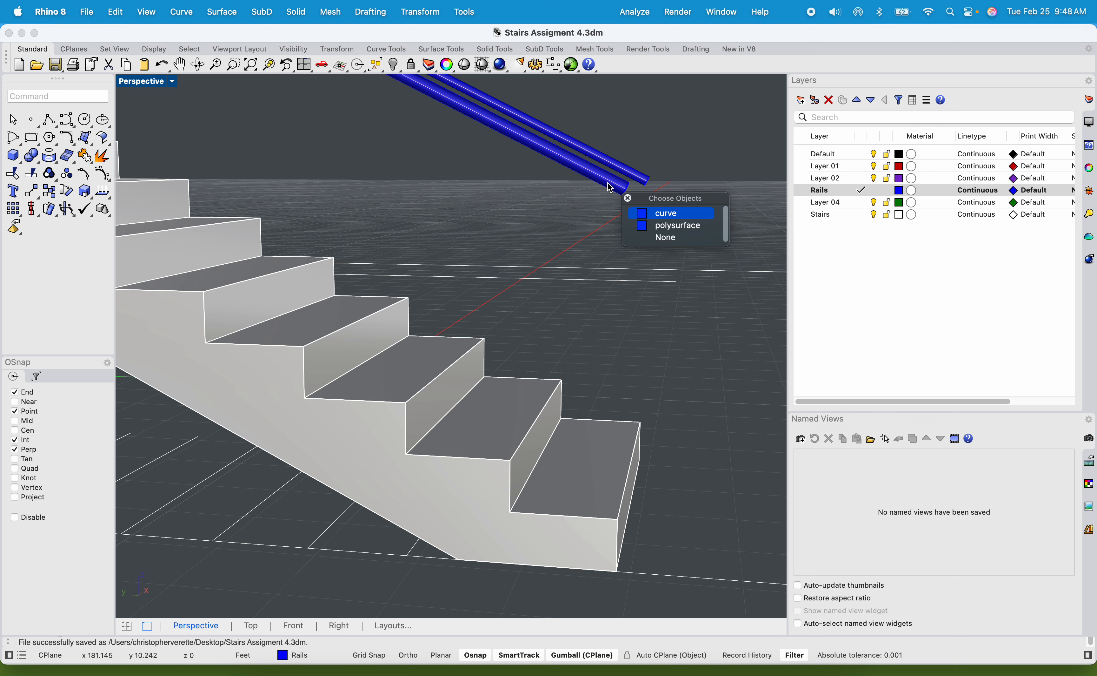
left_click(665, 215)
double_click(152, 81)
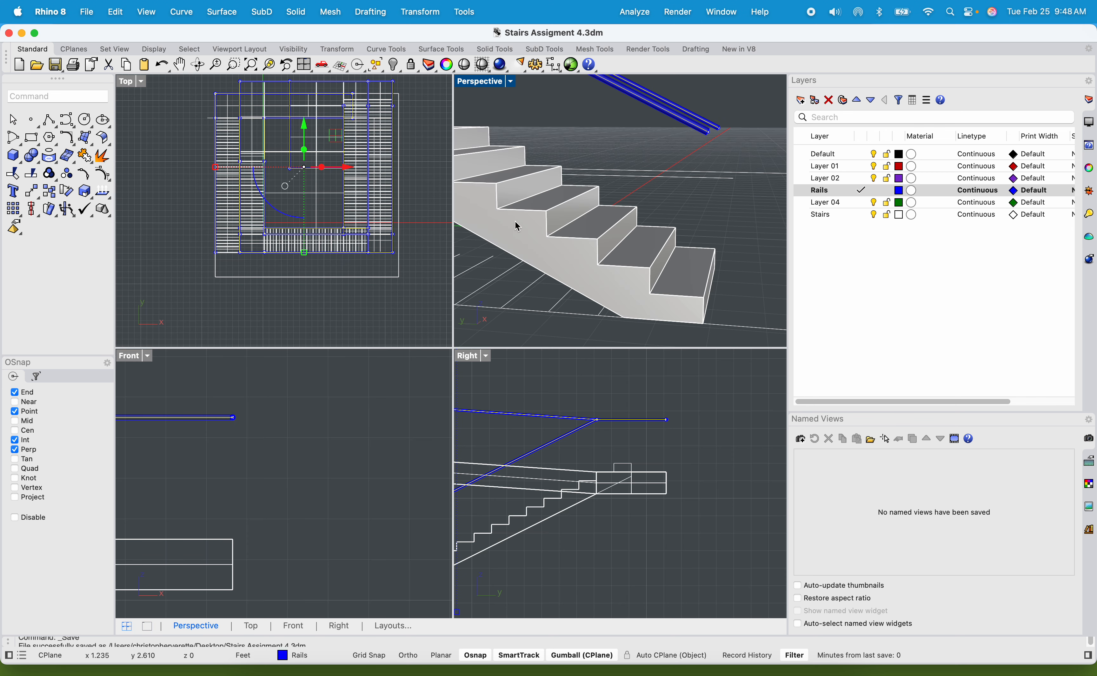
scroll(688, 429, "up", 3)
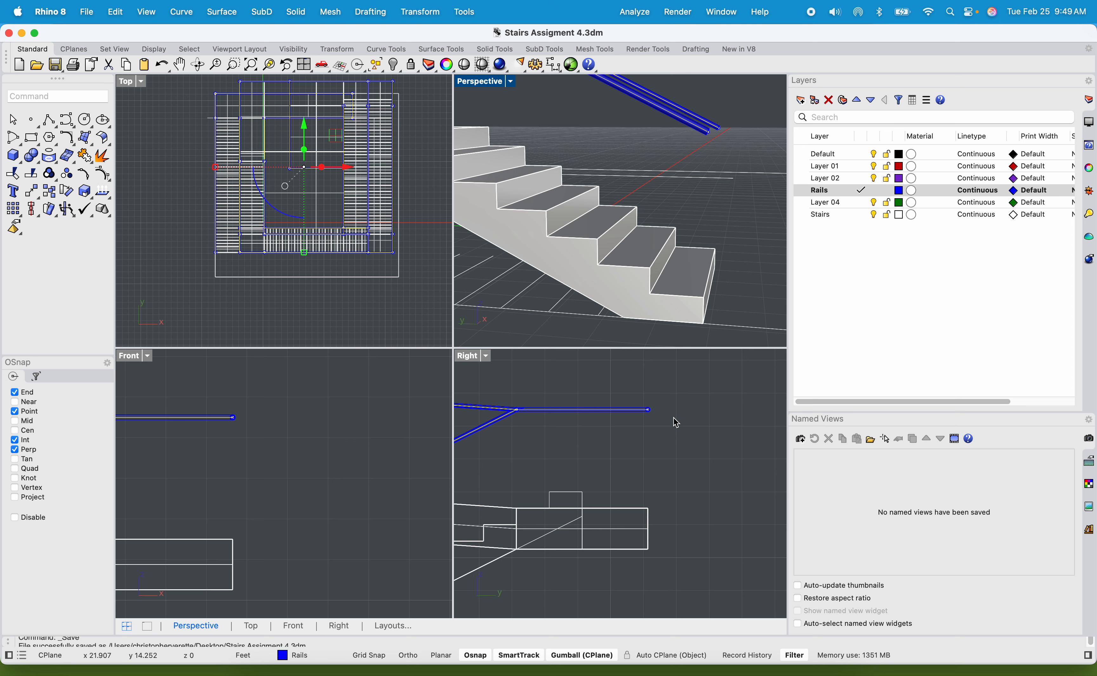
type("copy")
key("Return")
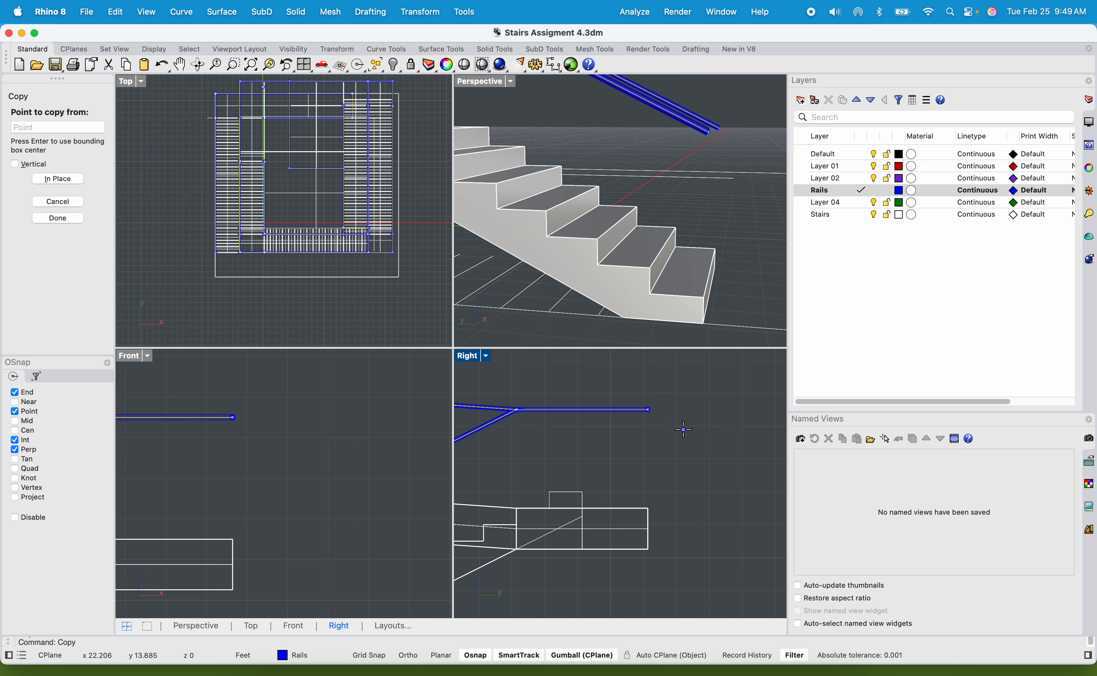
left_click(684, 430)
scroll(683, 441, "up", 3)
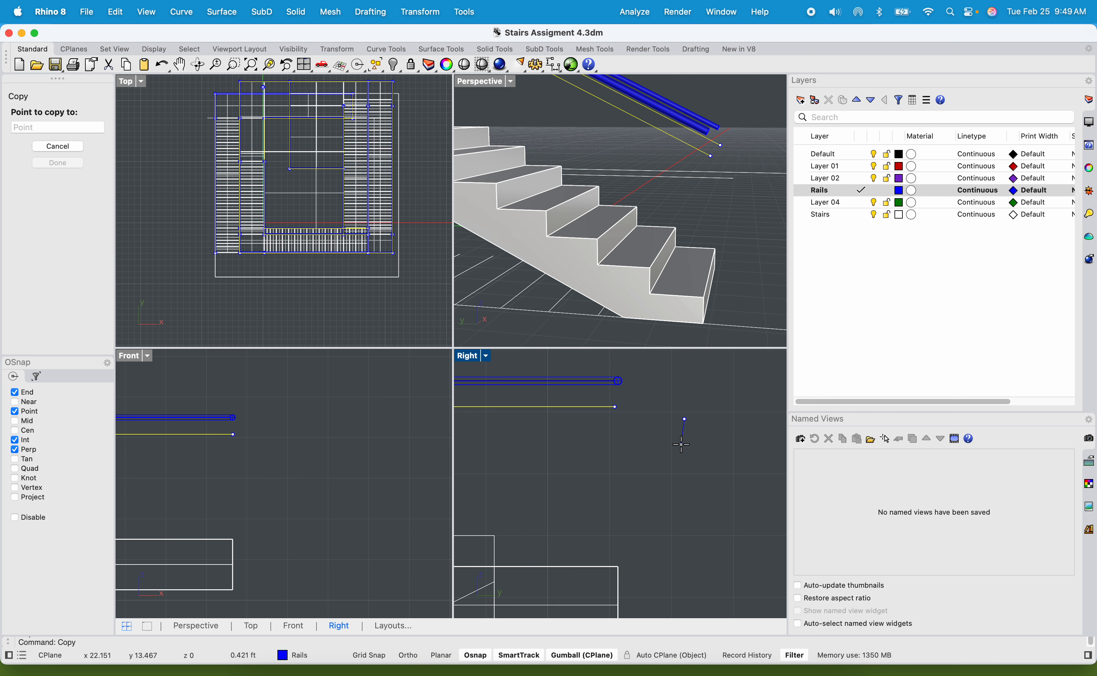
type("4\"")
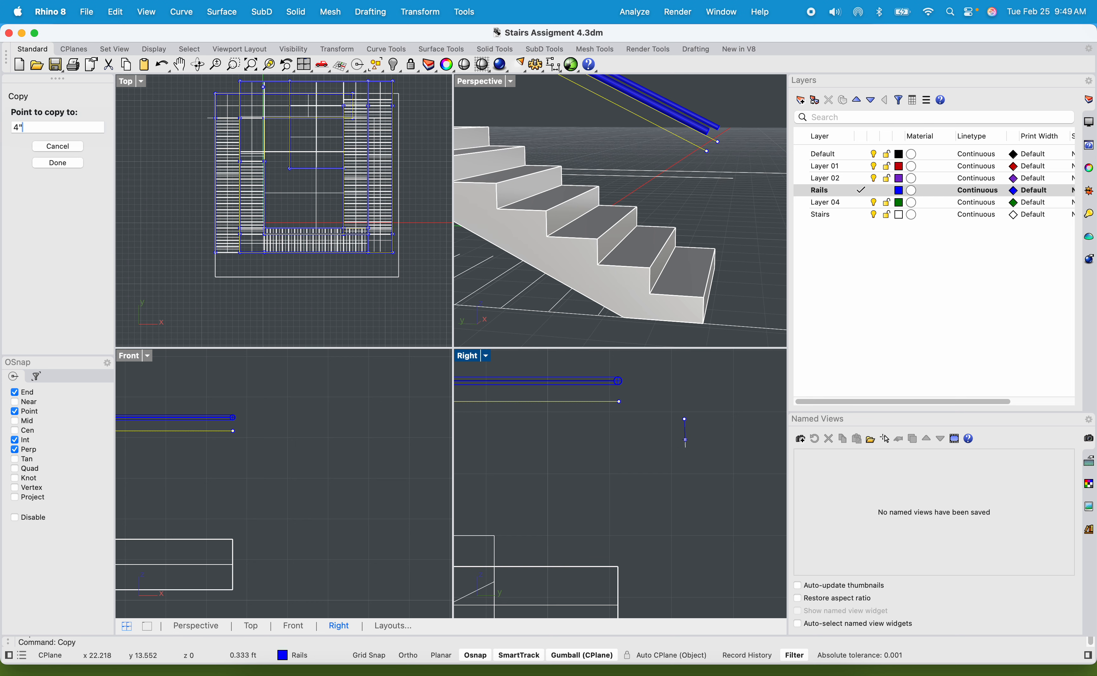
key("Return")
left_click(675, 452, "shift")
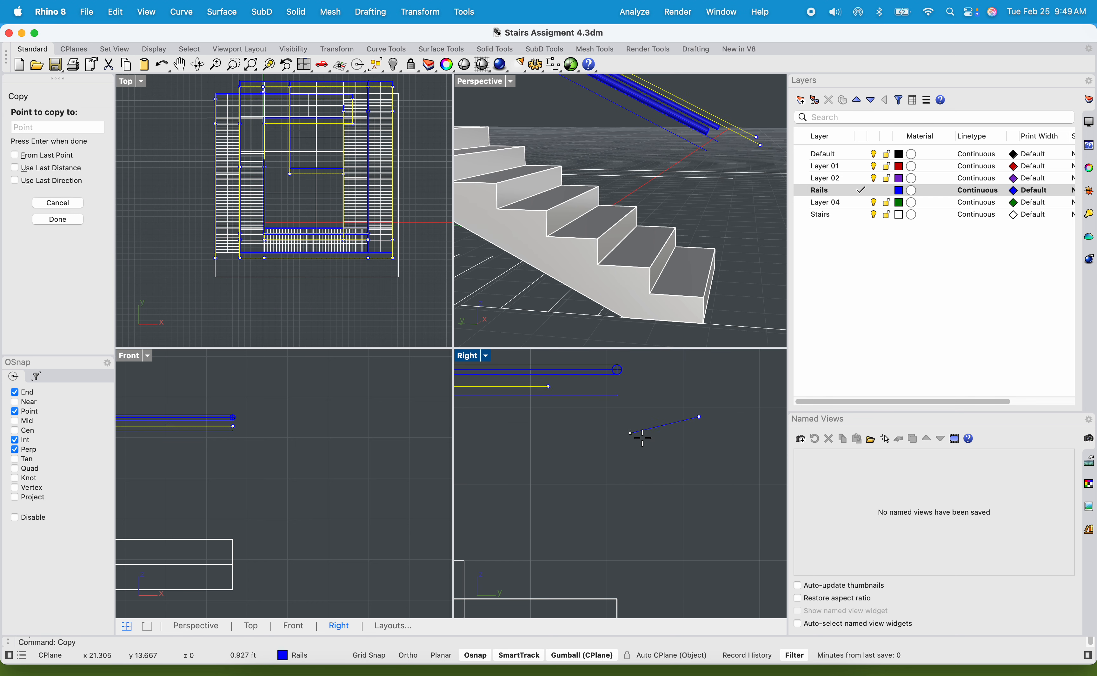
Place three more copies of the handrail's centre curve straight down at 8", 12" and 16" from the original, and finish copying.
type("8\"")
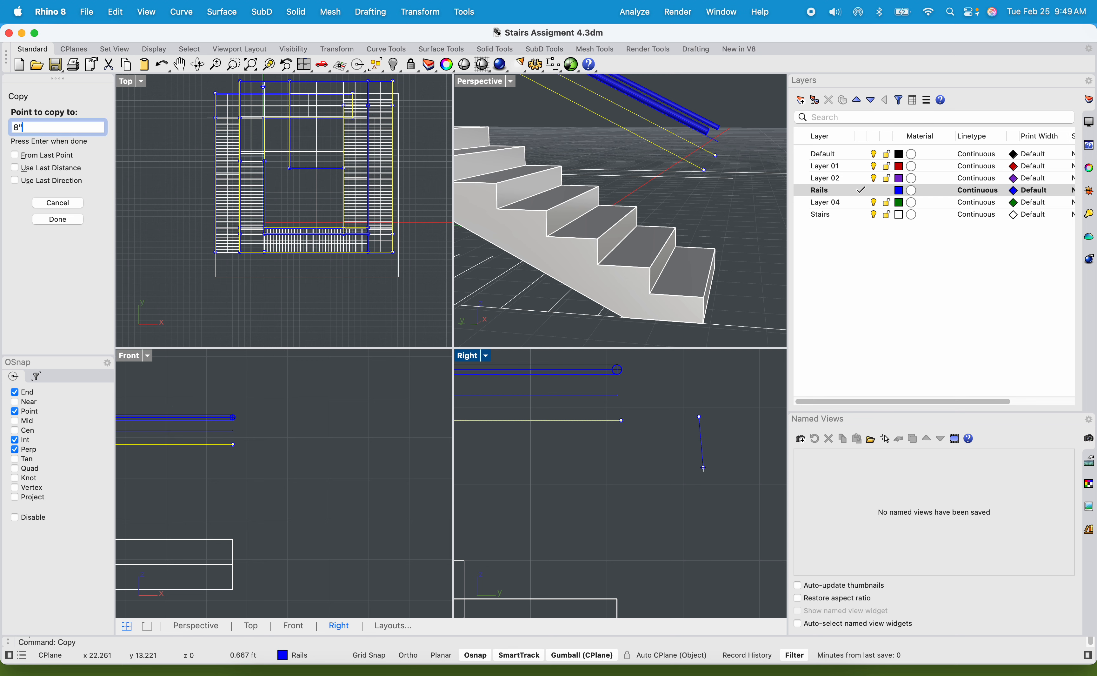
key("Return")
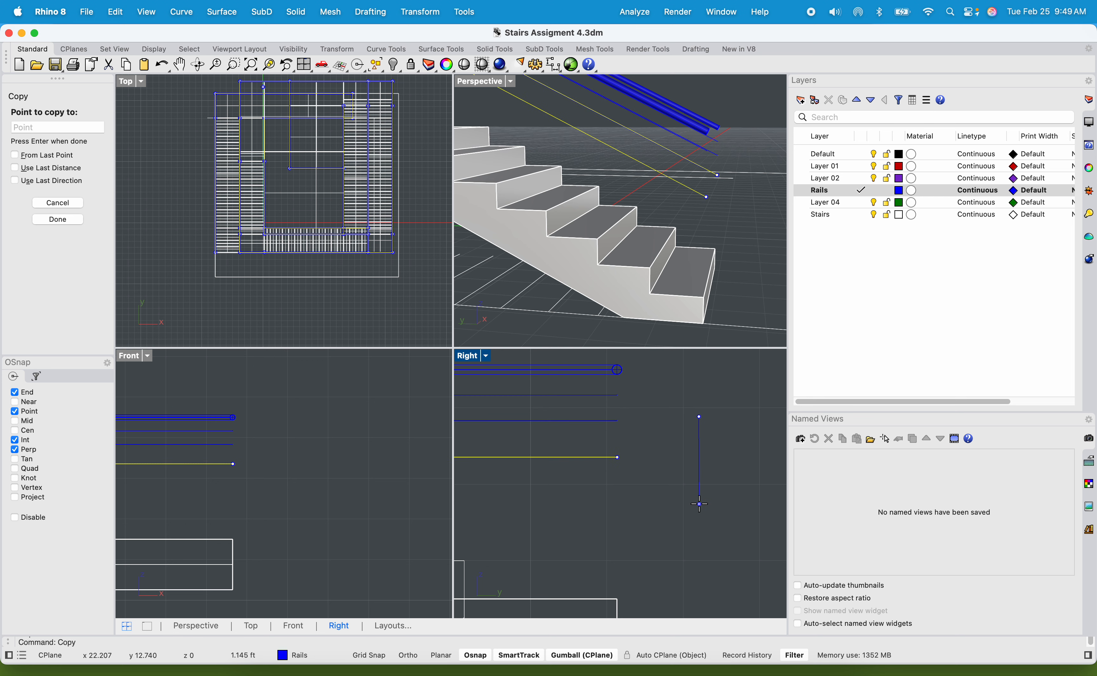
type("12\"")
key("Return")
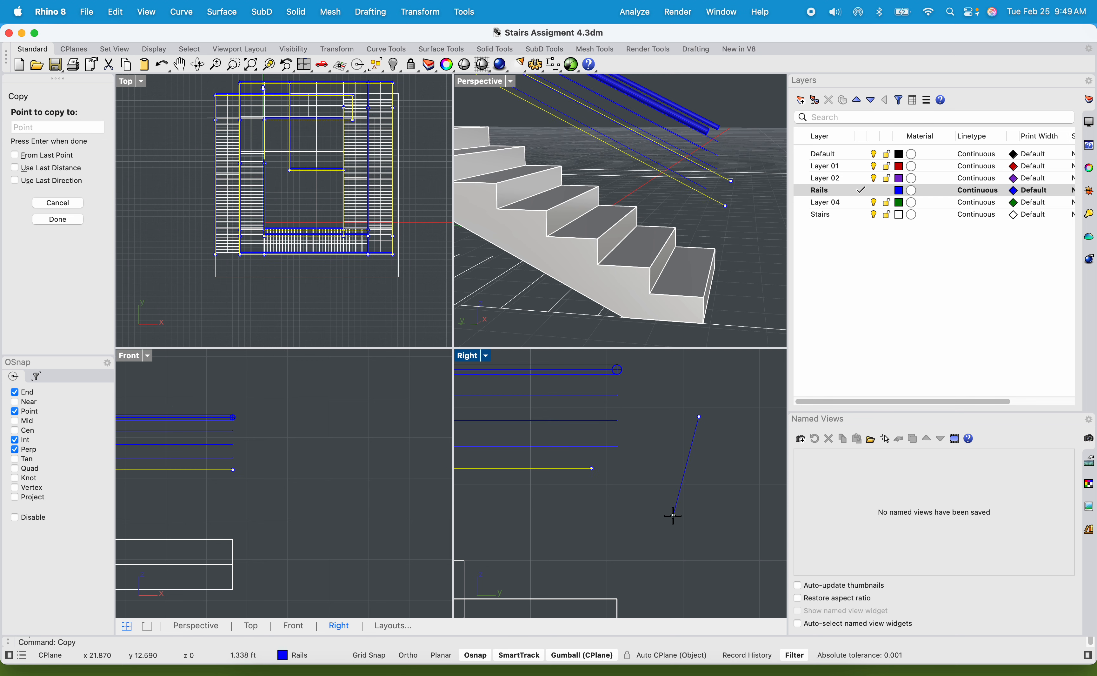
type("16\"")
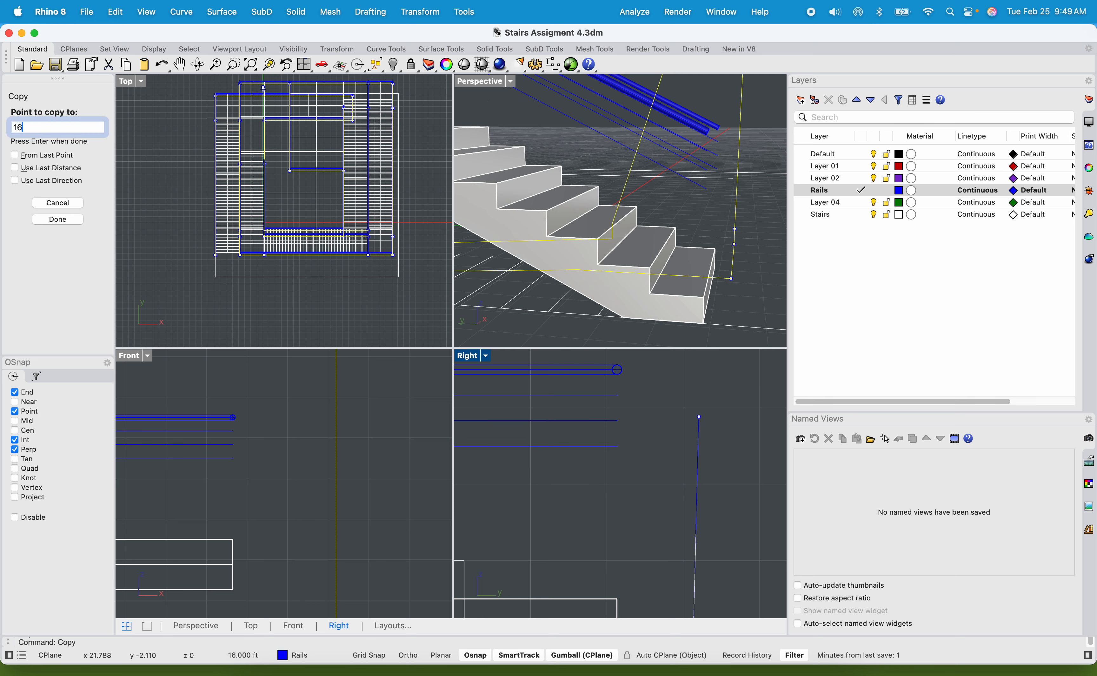
key("Return")
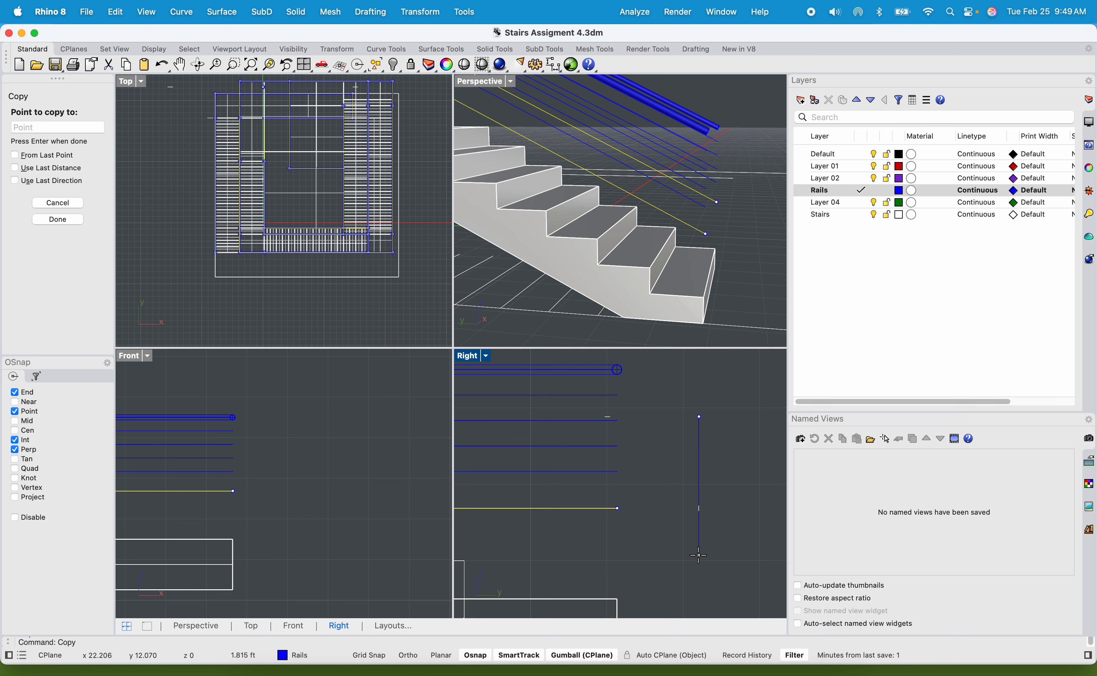
key("Return")
Copy the four intermediate rail curves together straight down by about 1.33 ft in the Right view.
left_click_drag(642, 500, 579, 397)
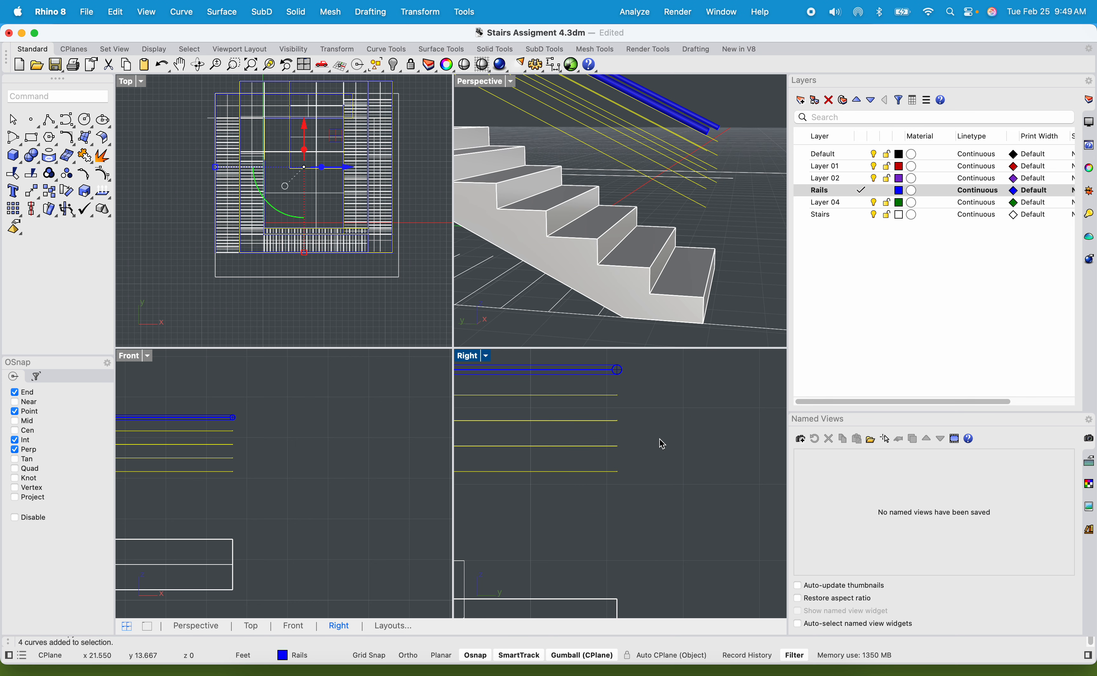
type("copy")
key("Return")
left_click(722, 477)
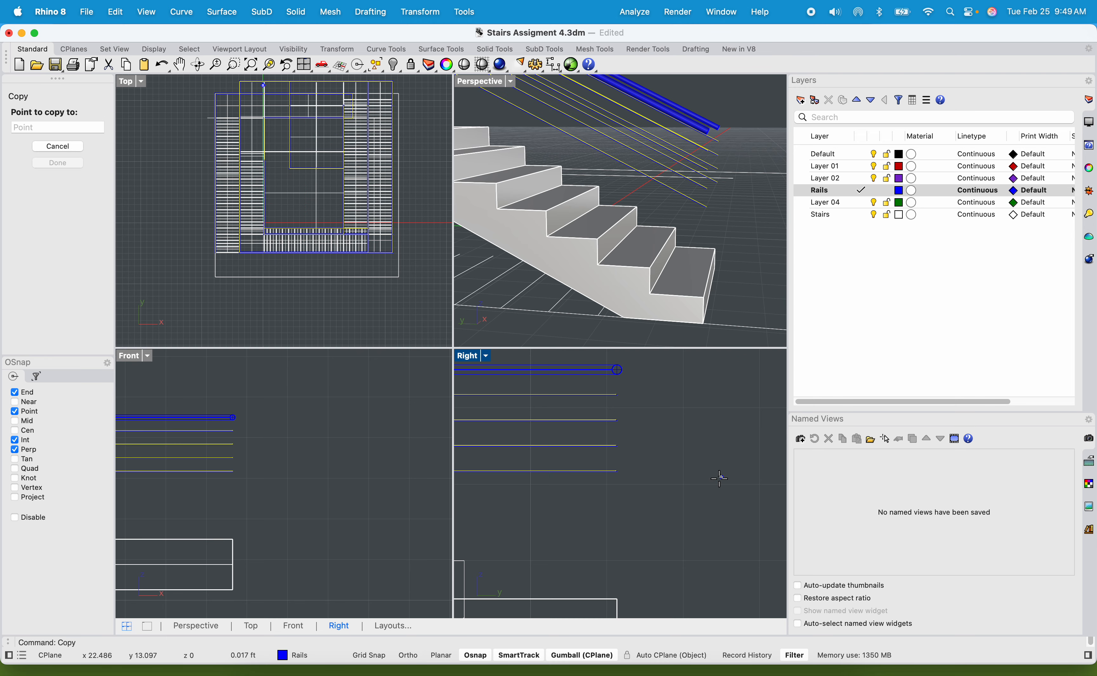
left_click(725, 577)
key("Return")
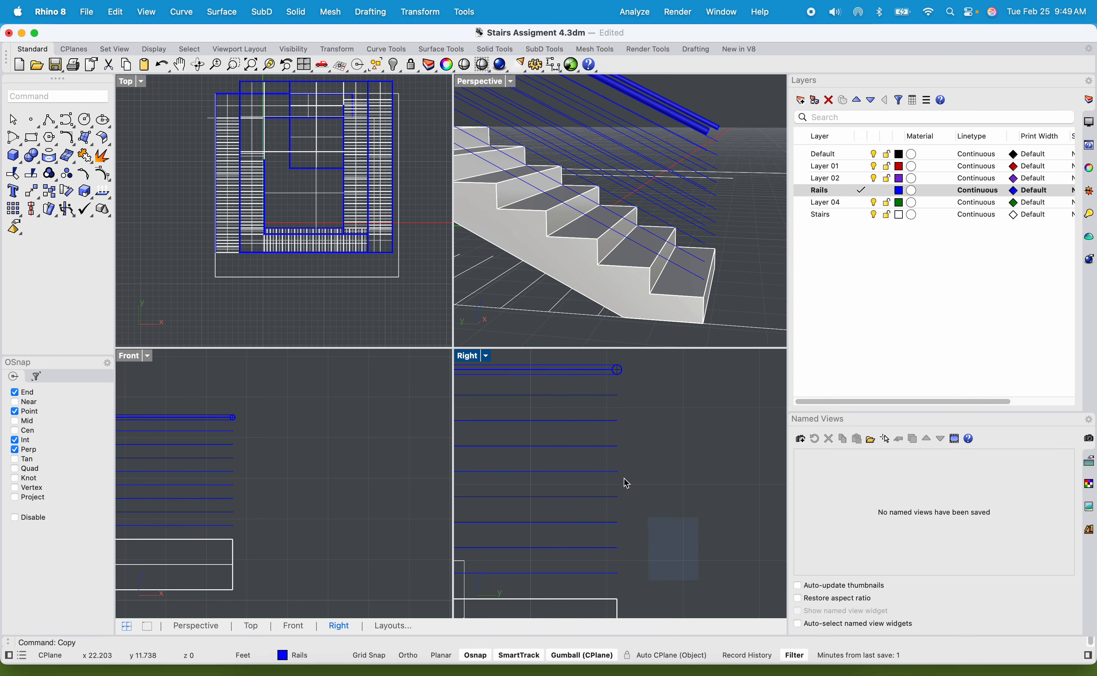
Pipe all eight intermediate rail curves with a radius of .25" and flat caps.
left_click_drag(573, 393, 575, 390)
type("pe")
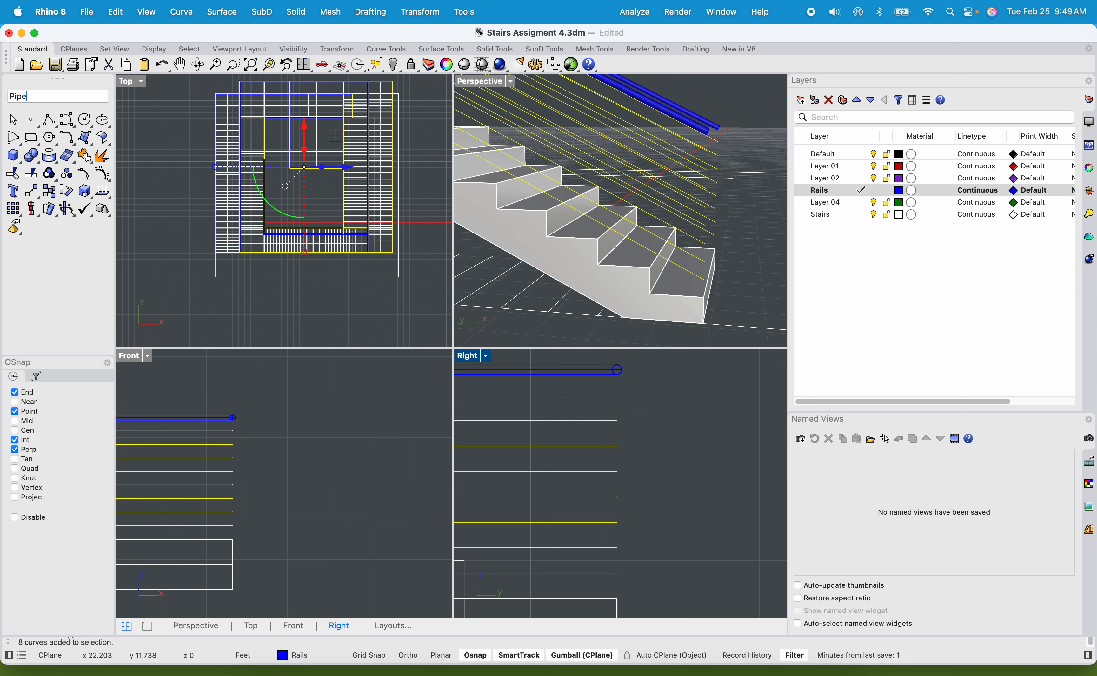
key("Return")
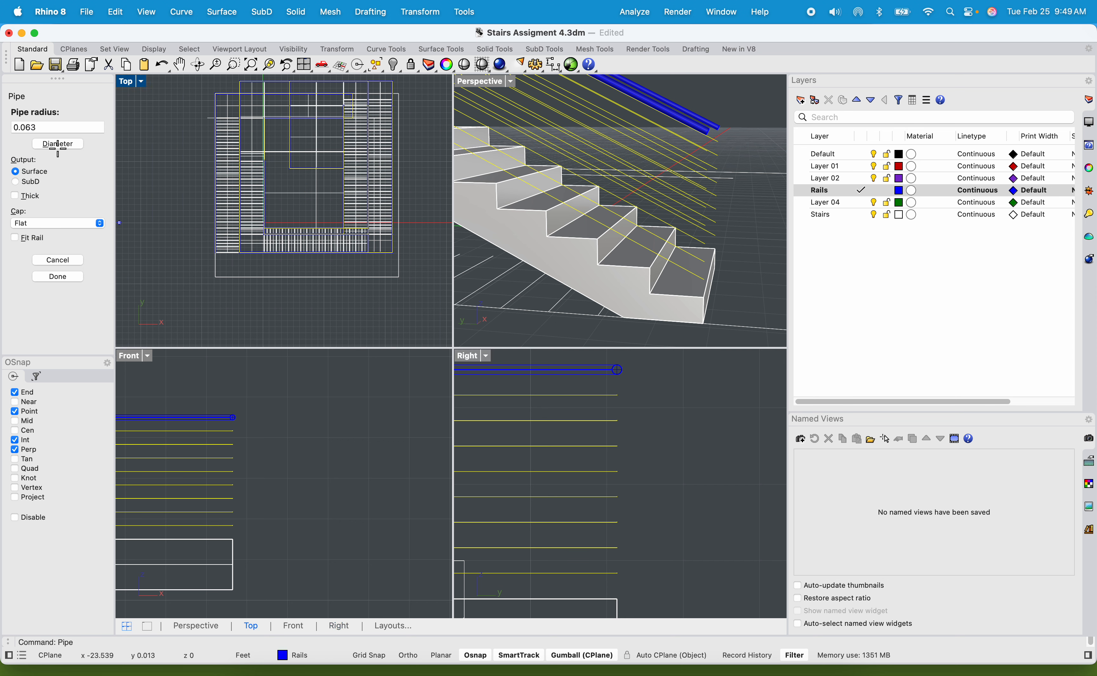
left_click(53, 128)
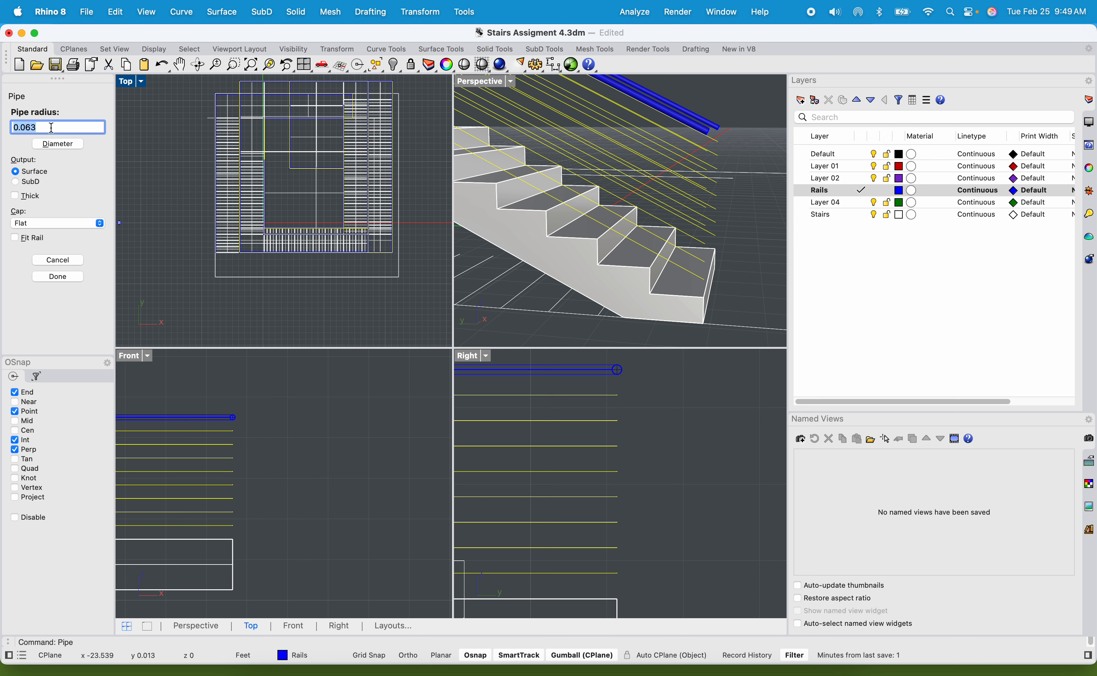
type(".25\"")
key("Return")
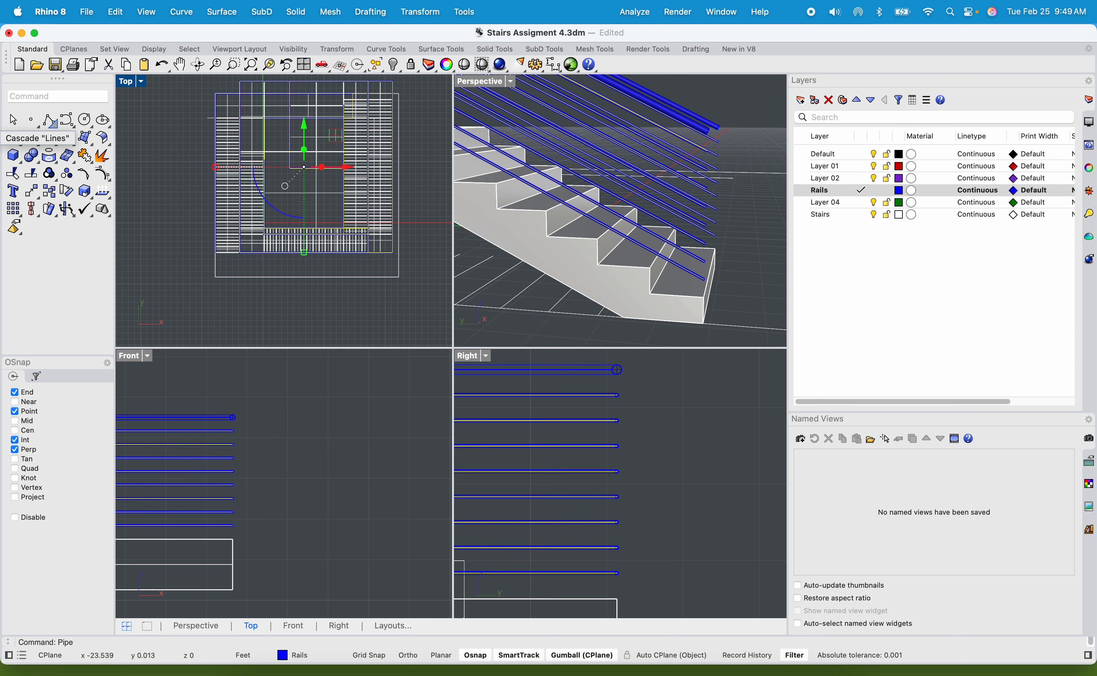
Deselect the rails and show the whole staircase in a maximized Perspective view with Rendered display.
left_click(727, 234)
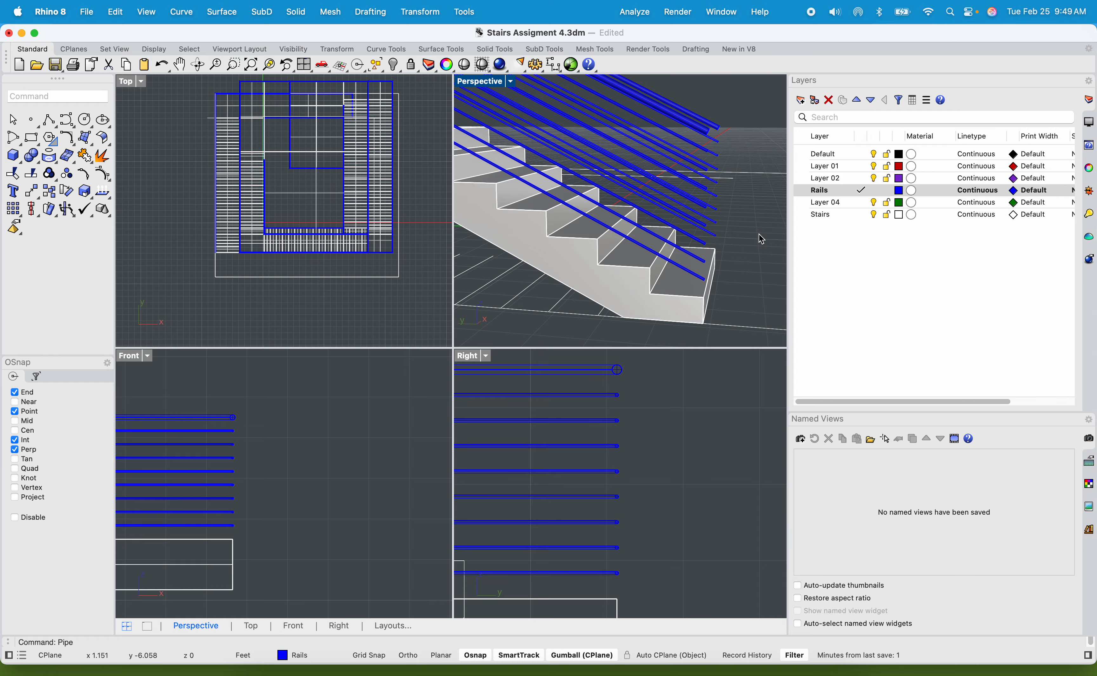
right_click_drag(759, 234, 709, 257)
double_click(489, 80)
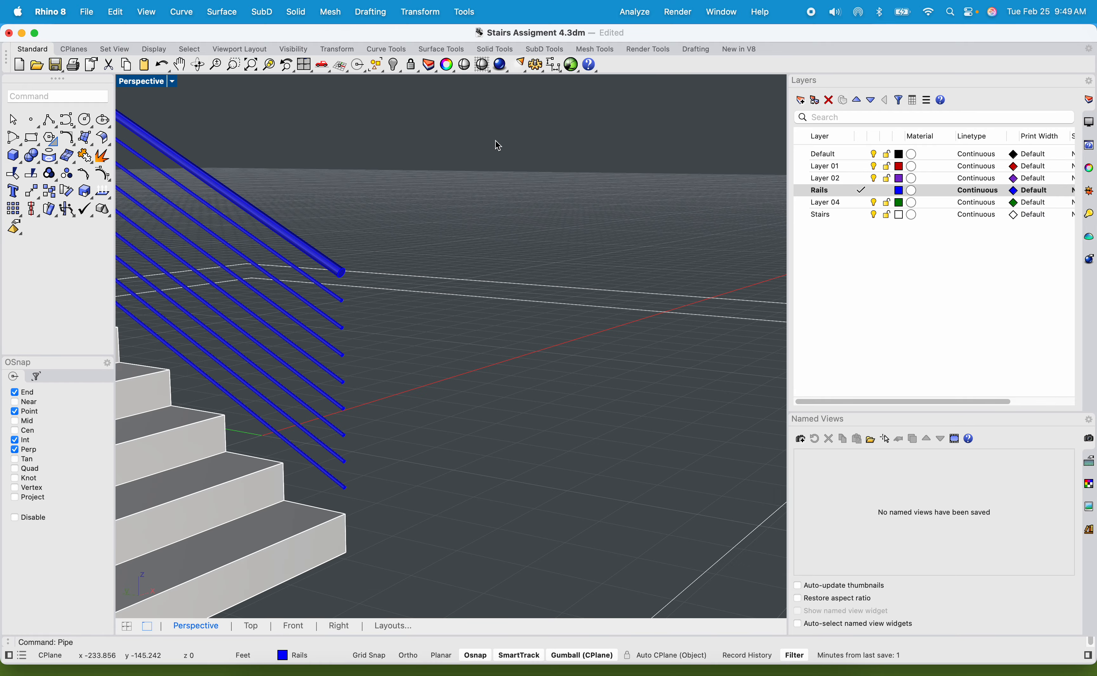
scroll(495, 141, "down", 10)
right_click_drag(508, 181, 511, 463, "shift")
scroll(603, 344, "down", 5)
right_click_drag(561, 413, 577, 470, "shift")
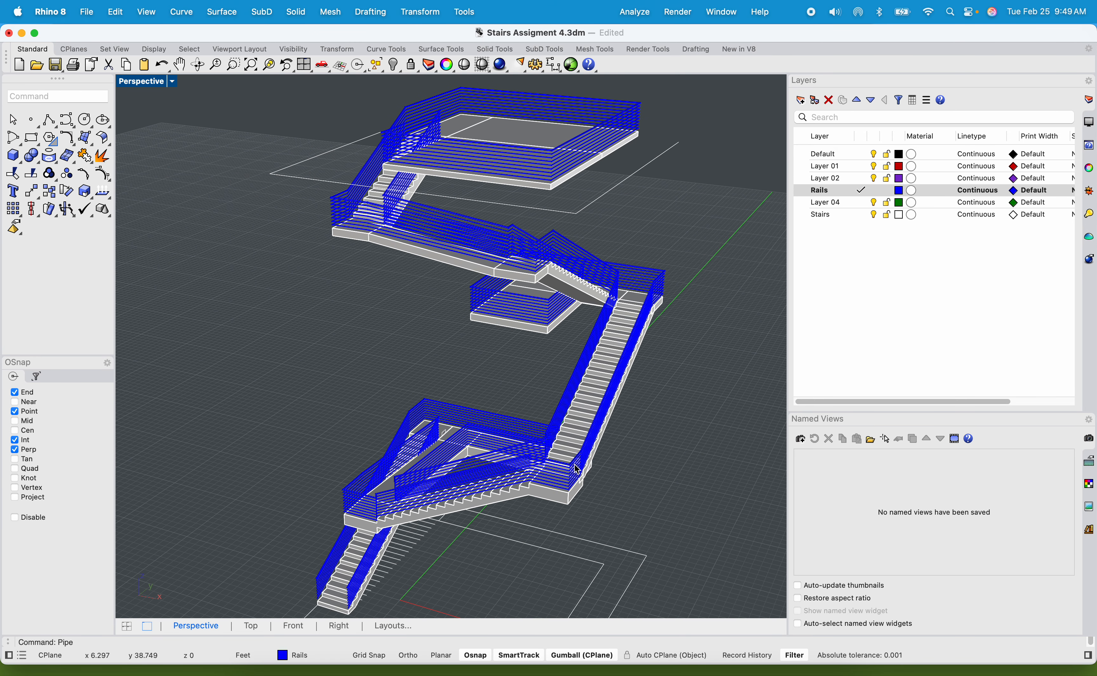
left_click(125, 85)
left_click(181, 151)
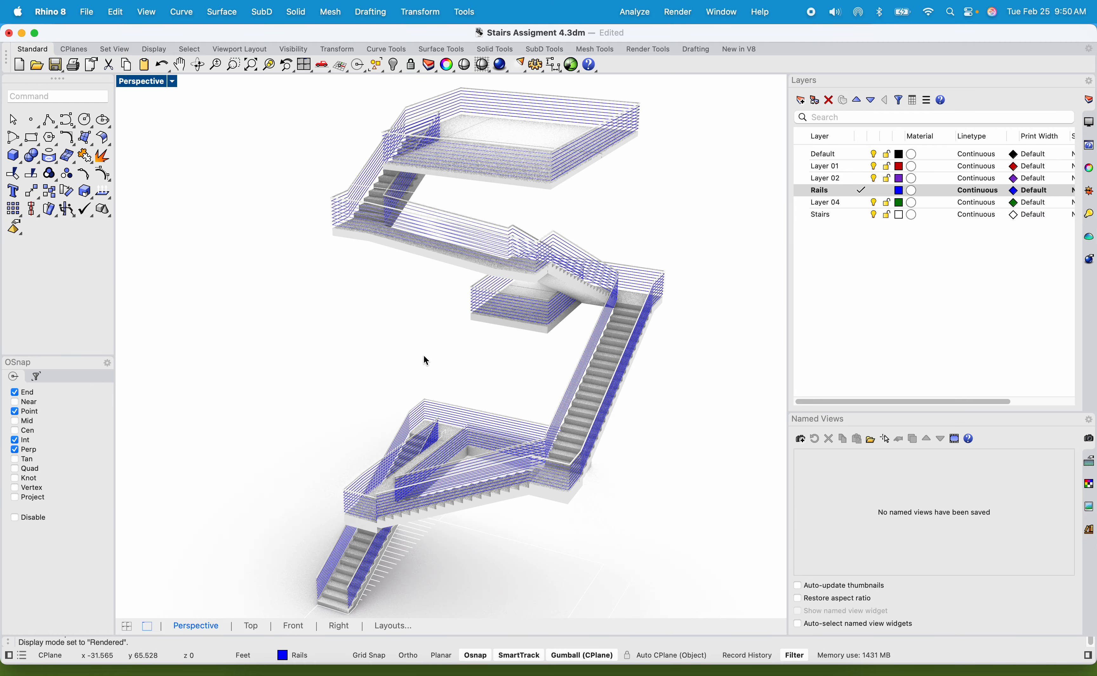
Examine the rendered intermediate rails around the platforms and along the flights from several sides.
right_click_drag(423, 360, 426, 318, "shift")
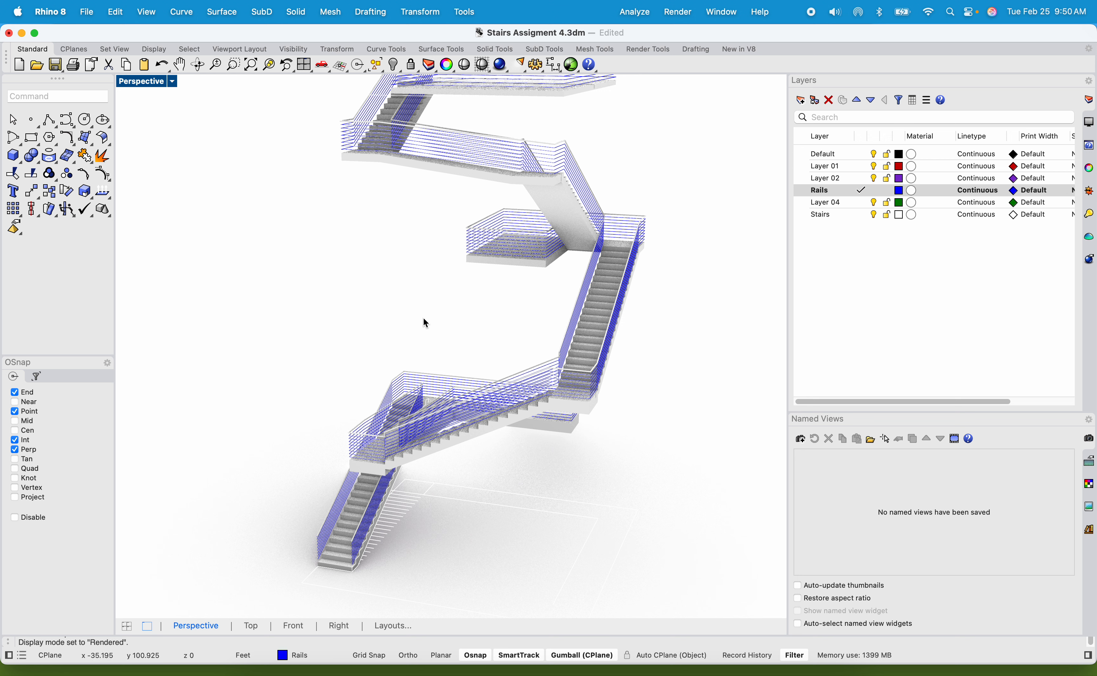
right_click_drag(449, 299, 435, 336)
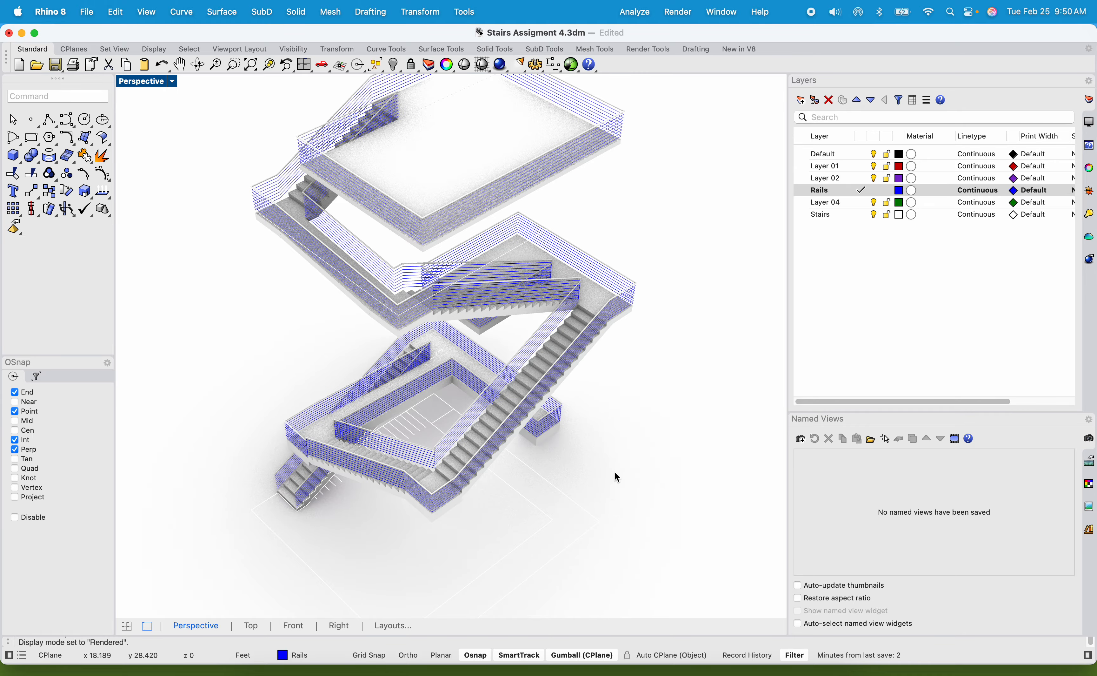
scroll(484, 464, "up", 5)
right_click_drag(502, 484, 491, 579, "shift")
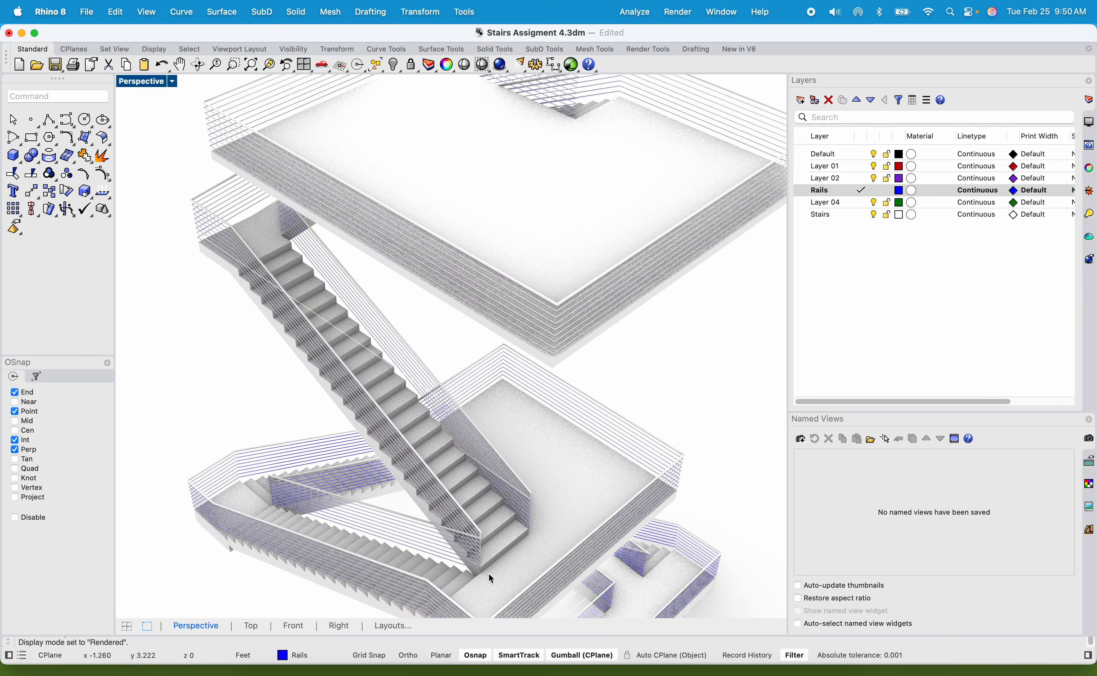
scroll(483, 341, "down", 5)
right_click_drag(483, 341, 441, 247)
scroll(441, 248, "up", 5)
scroll(464, 249, "down", 4)
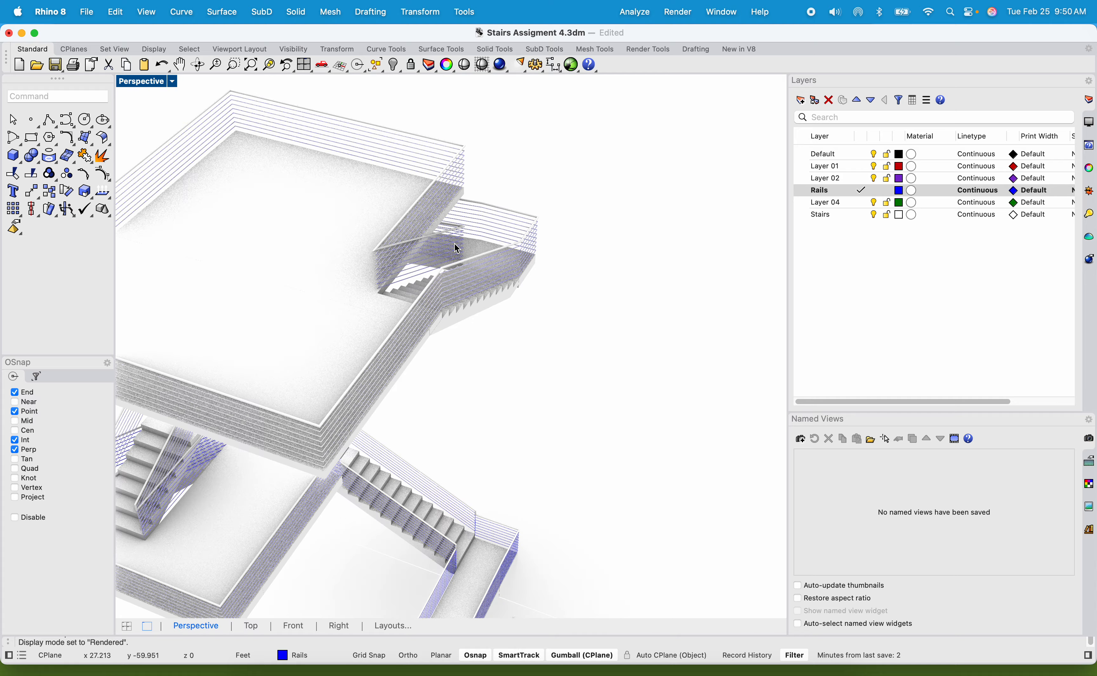
Examine the rail spacing and corners at the upper landings up close, and the whole staircase from the side.
right_click_drag(456, 247, 453, 147)
scroll(355, 174, "up", 5)
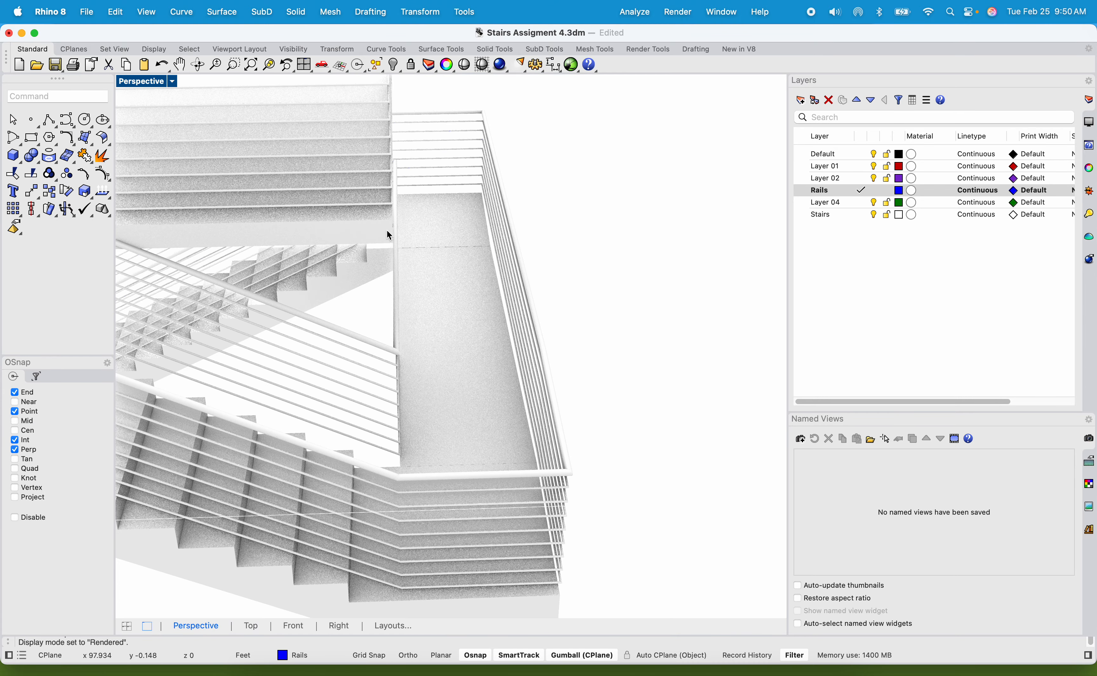
scroll(400, 255, "down", 6)
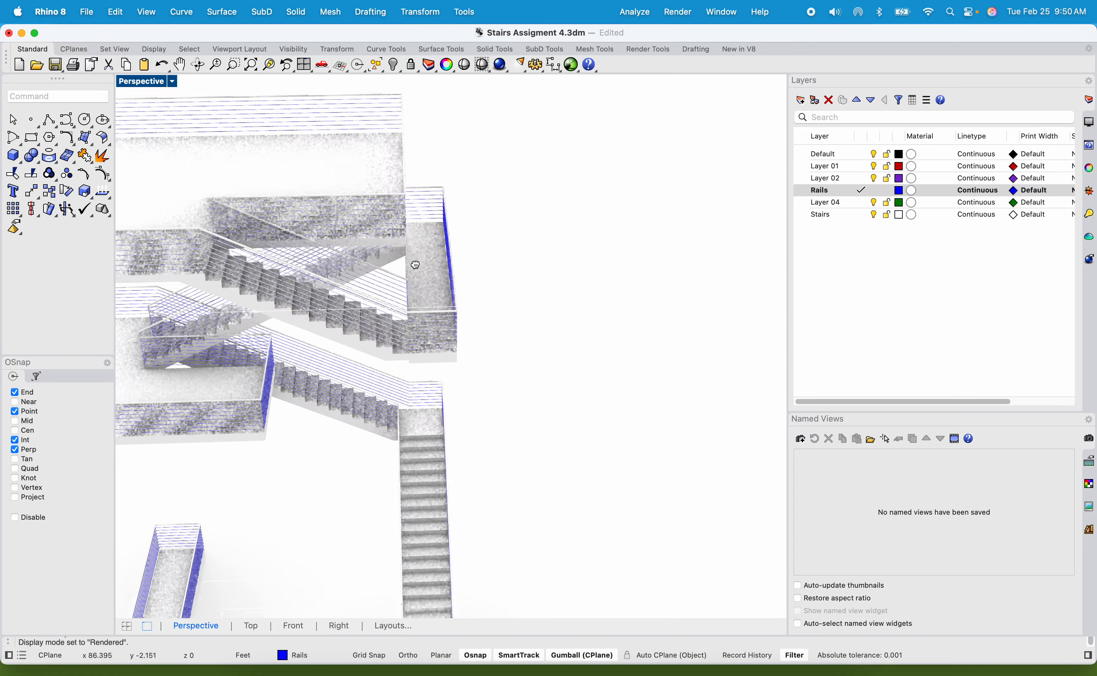
right_click_drag(414, 261, 339, 244)
scroll(458, 205, "up", 5)
right_click_drag(457, 205, 396, 252)
right_click_drag(396, 252, 377, 406, "shift")
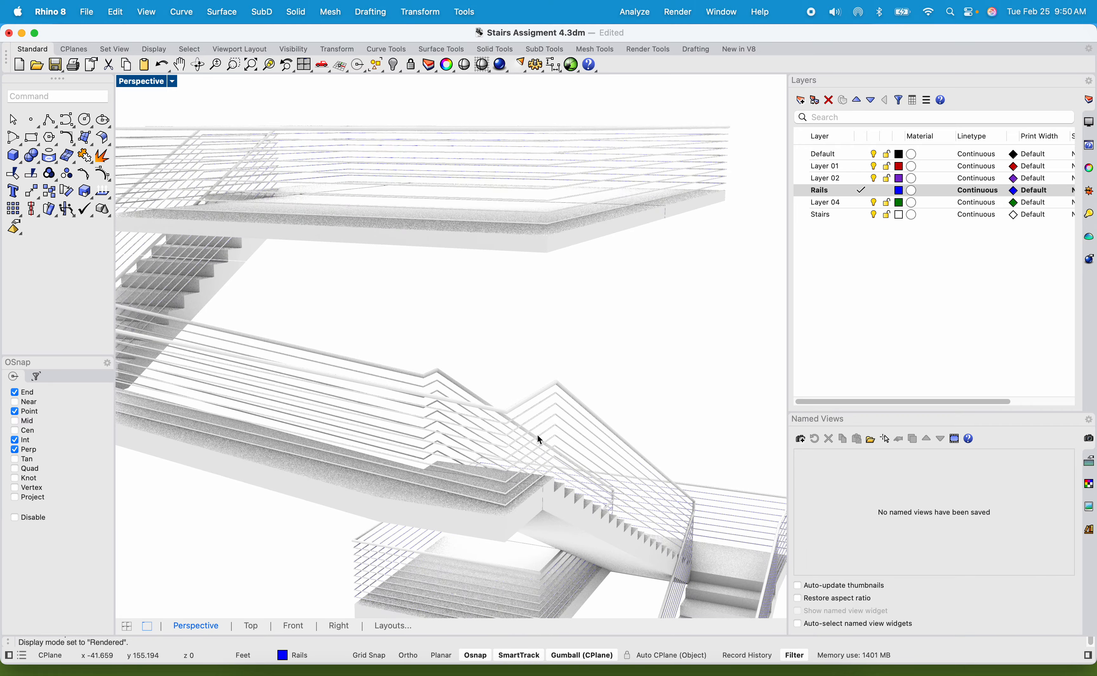
scroll(520, 329, "down", 5)
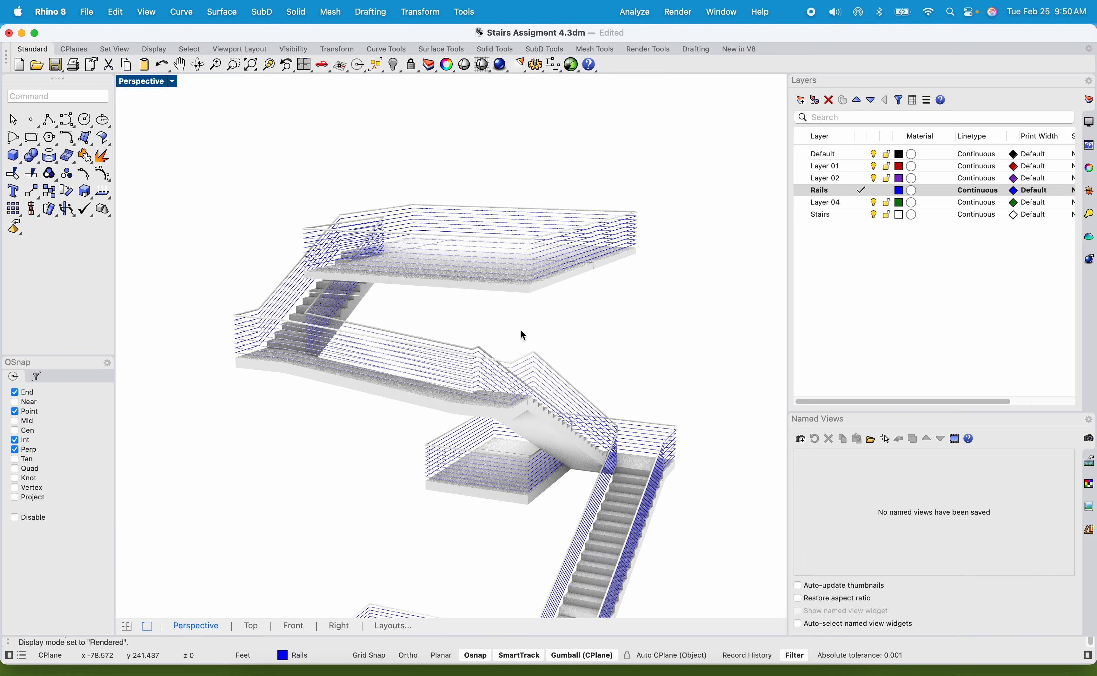
right_click_drag(521, 329, 347, 273)
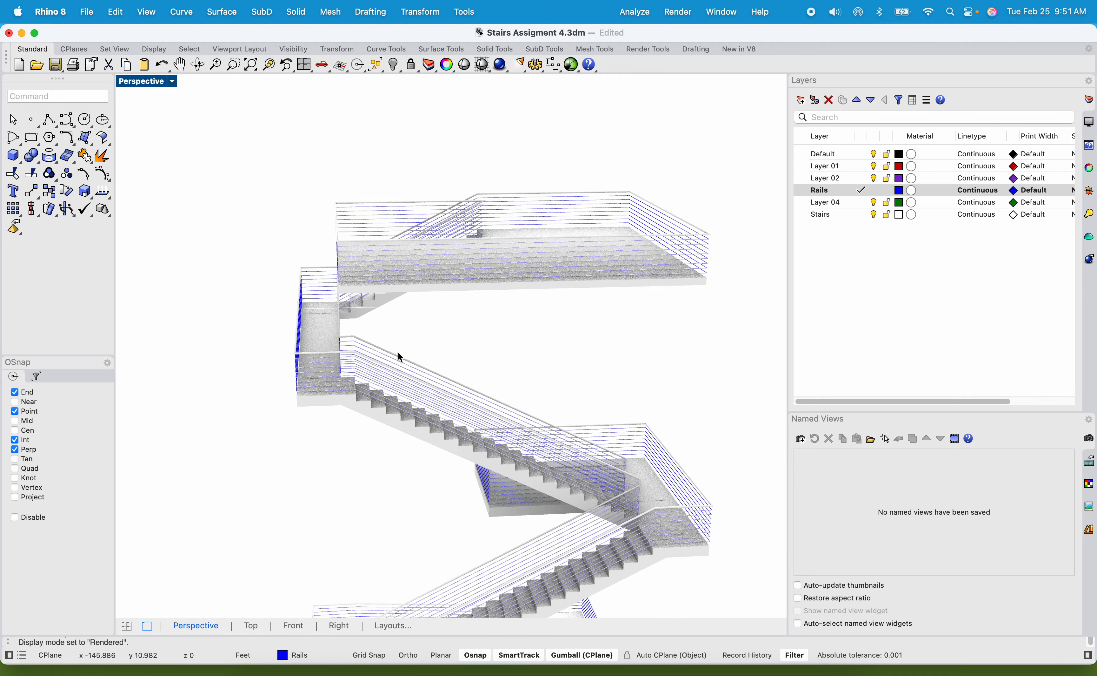
scroll(403, 341, "down", 6)
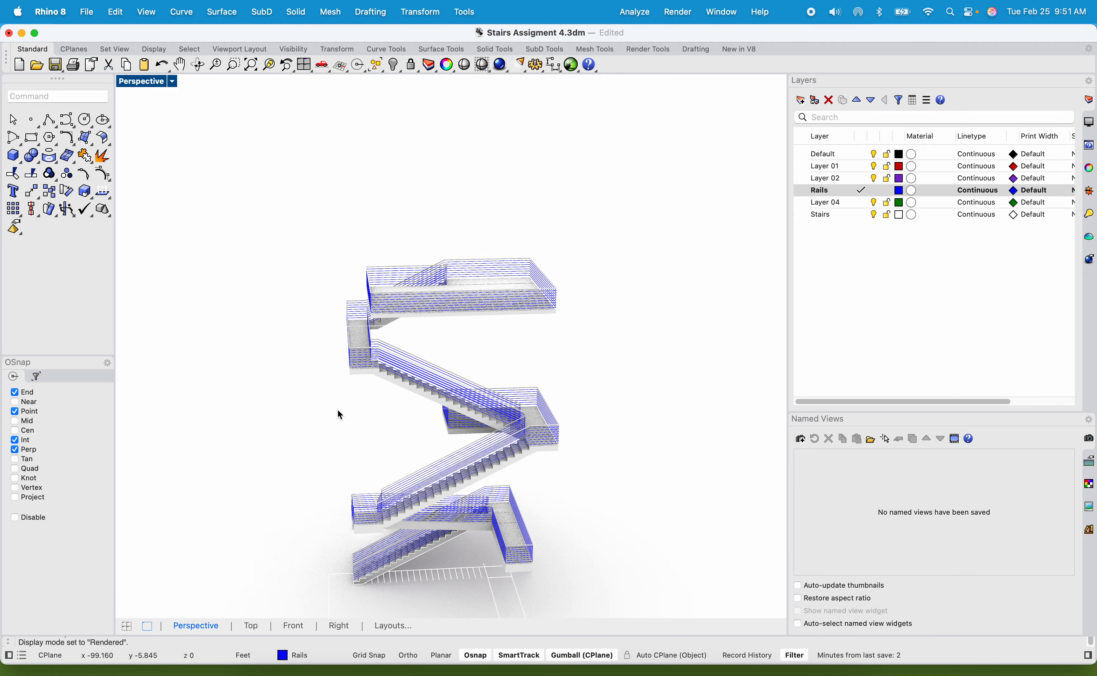
right_click_drag(338, 409, 347, 189, "shift")
Switch the Perspective view back to Shaded display and show the bottom flight in it maximized.
double_click(155, 83)
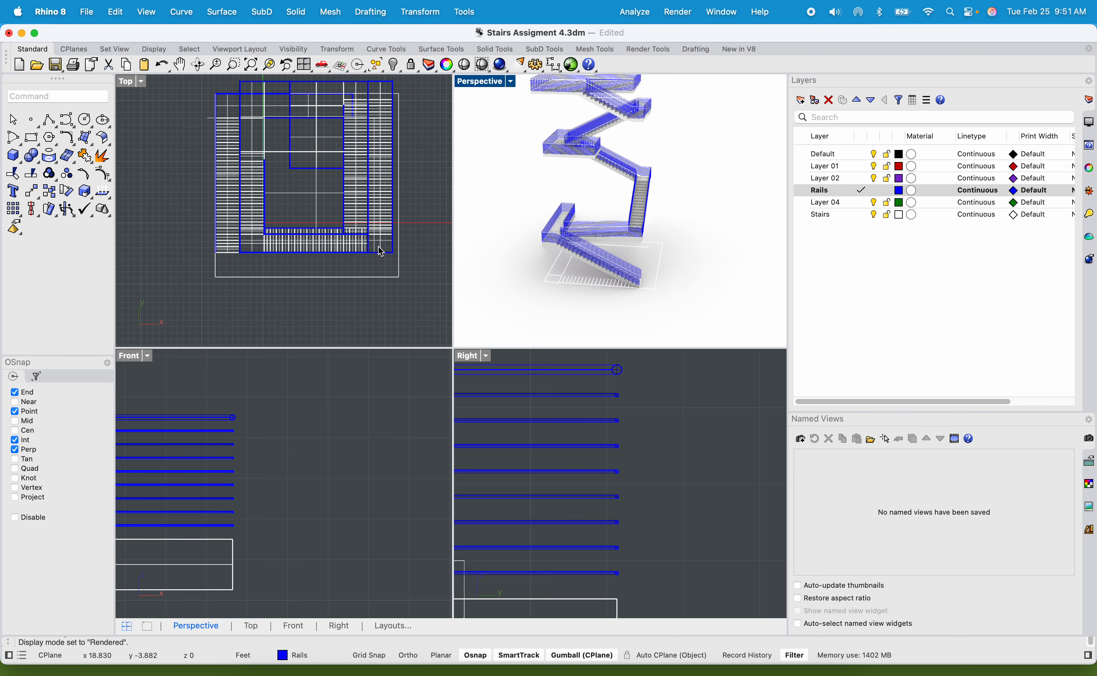
left_click(510, 82)
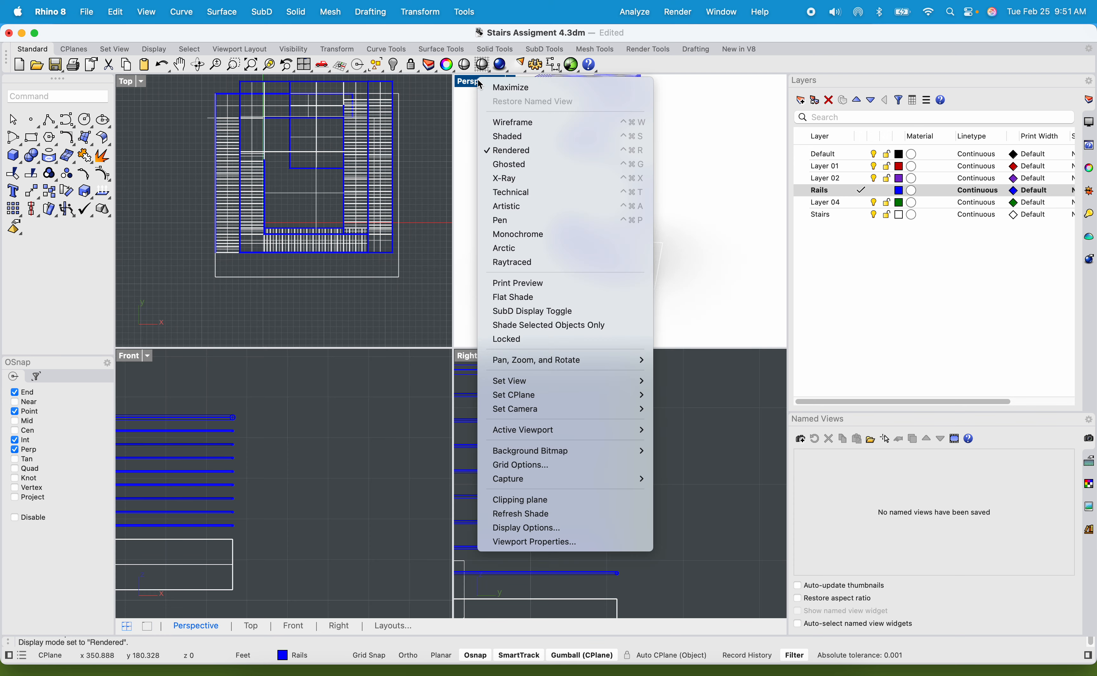
left_click(511, 138)
scroll(521, 239, "up", 5)
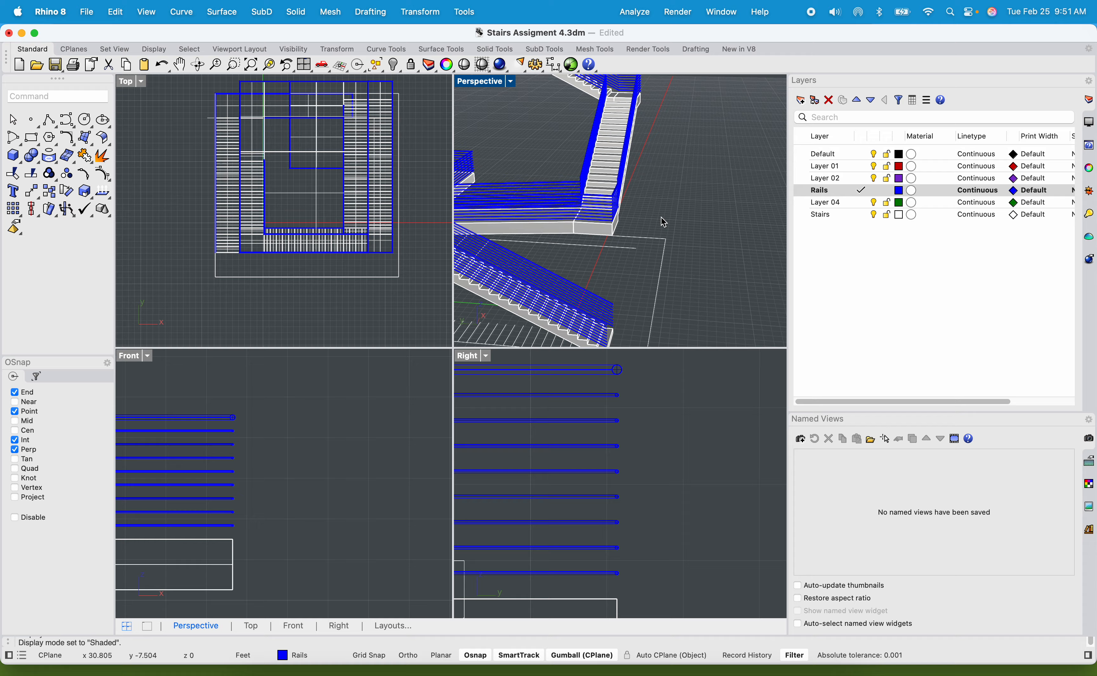
double_click(485, 86)
scroll(364, 270, "down", 5)
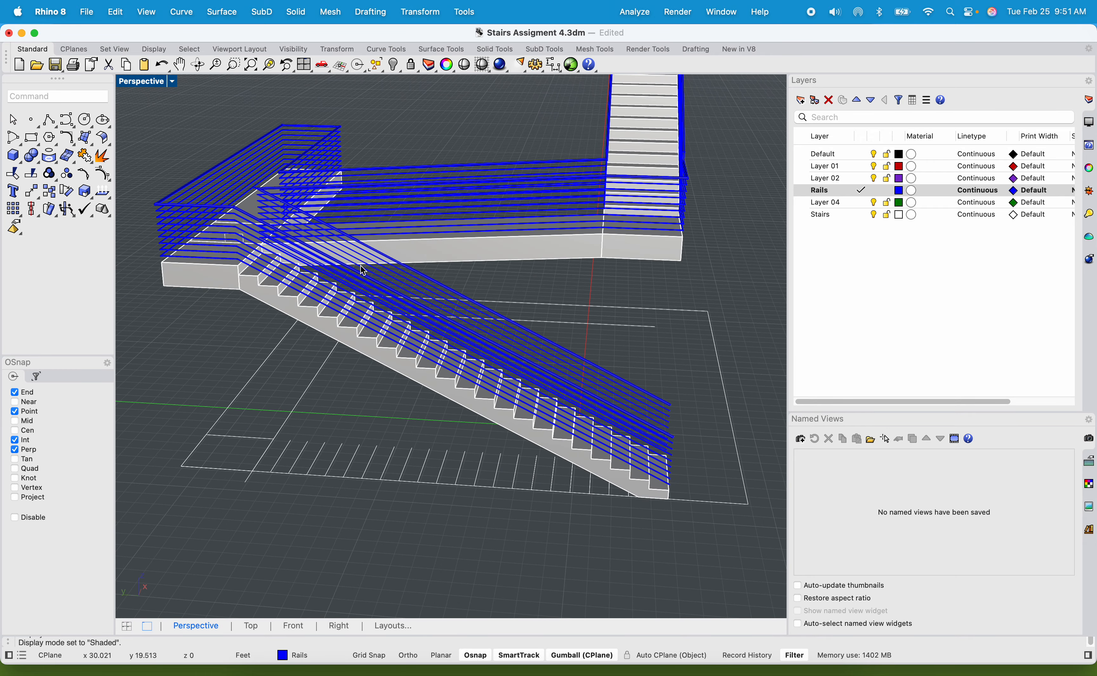
Draw a vertical line from the lowest tread's corner at the base of the second riser up past the handrail.
scroll(573, 458, "up", 5)
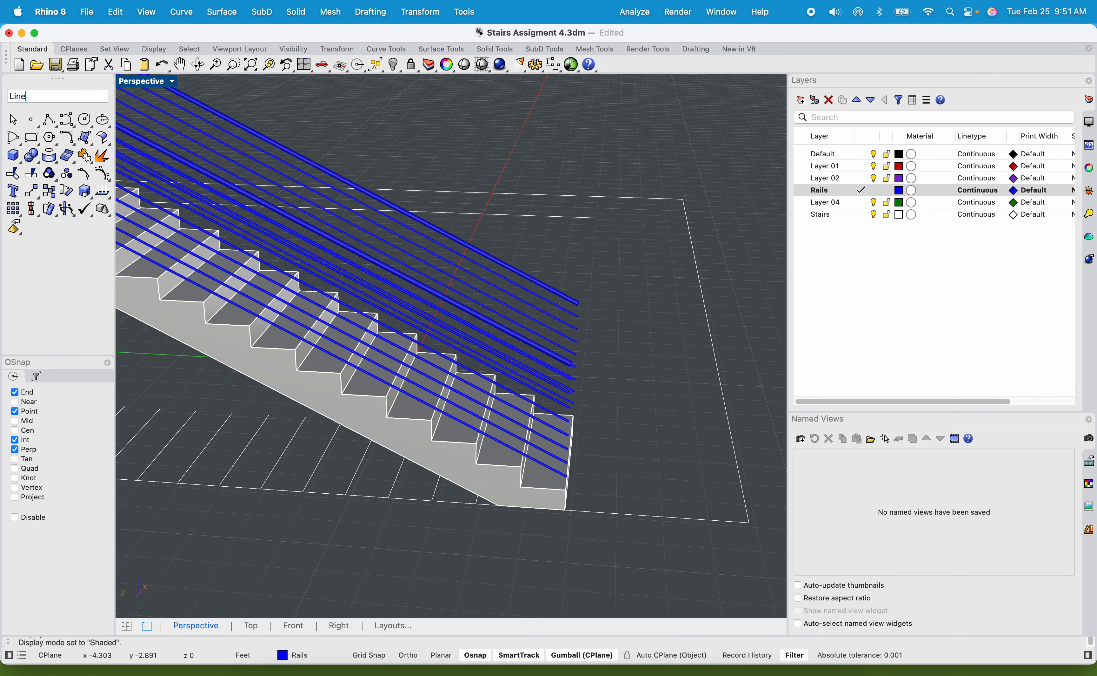
type("Line")
key("Return")
scroll(470, 439, "up", 2)
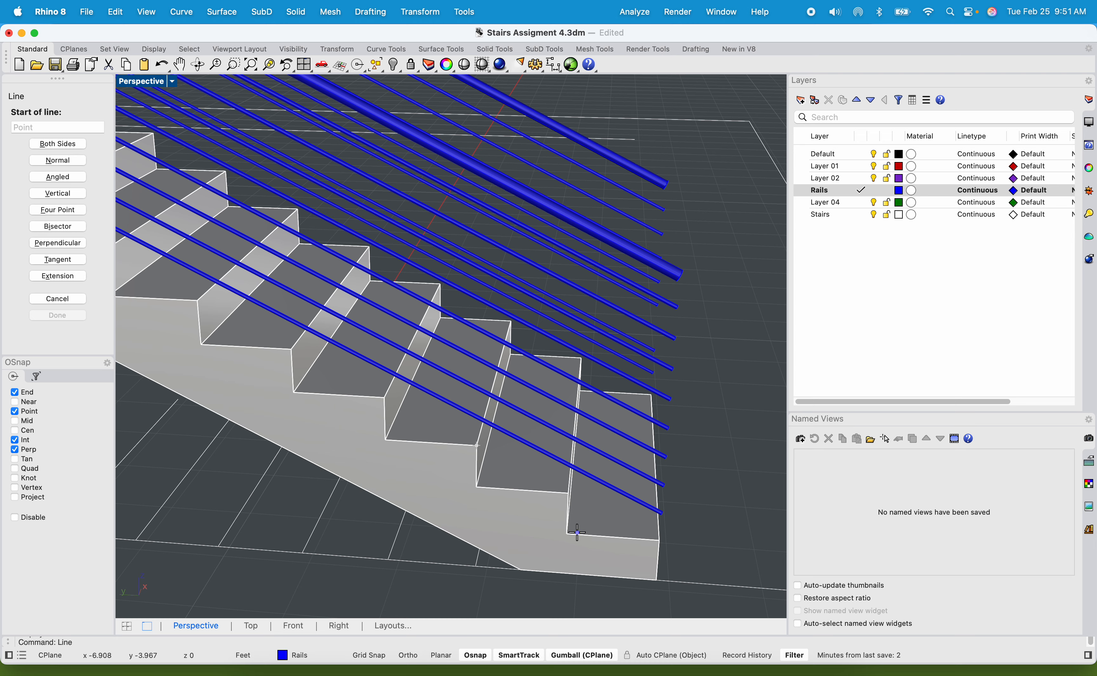
left_click(567, 533)
right_click_drag(577, 282, 630, 334, "shift")
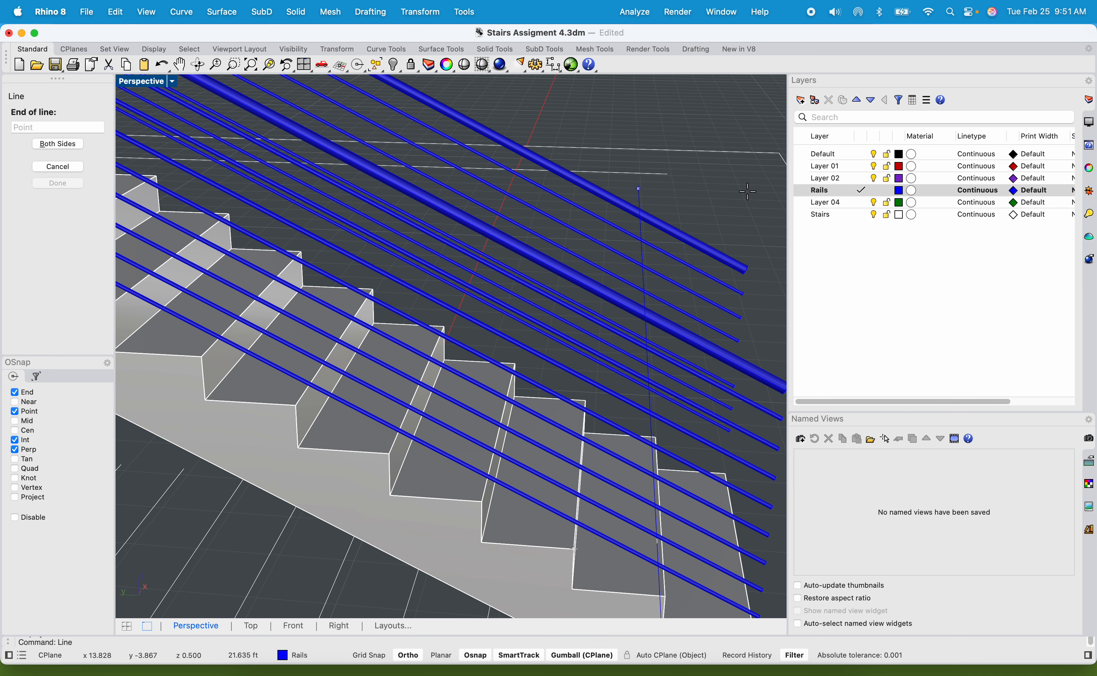
double_click(147, 83)
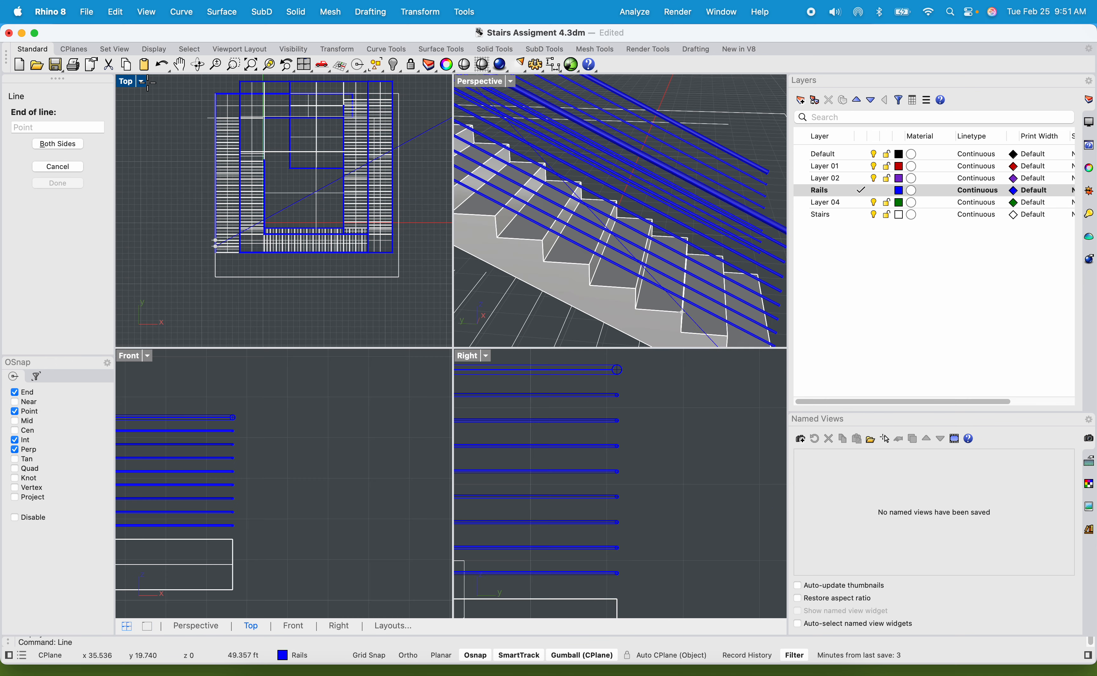
scroll(464, 518, "down", 5)
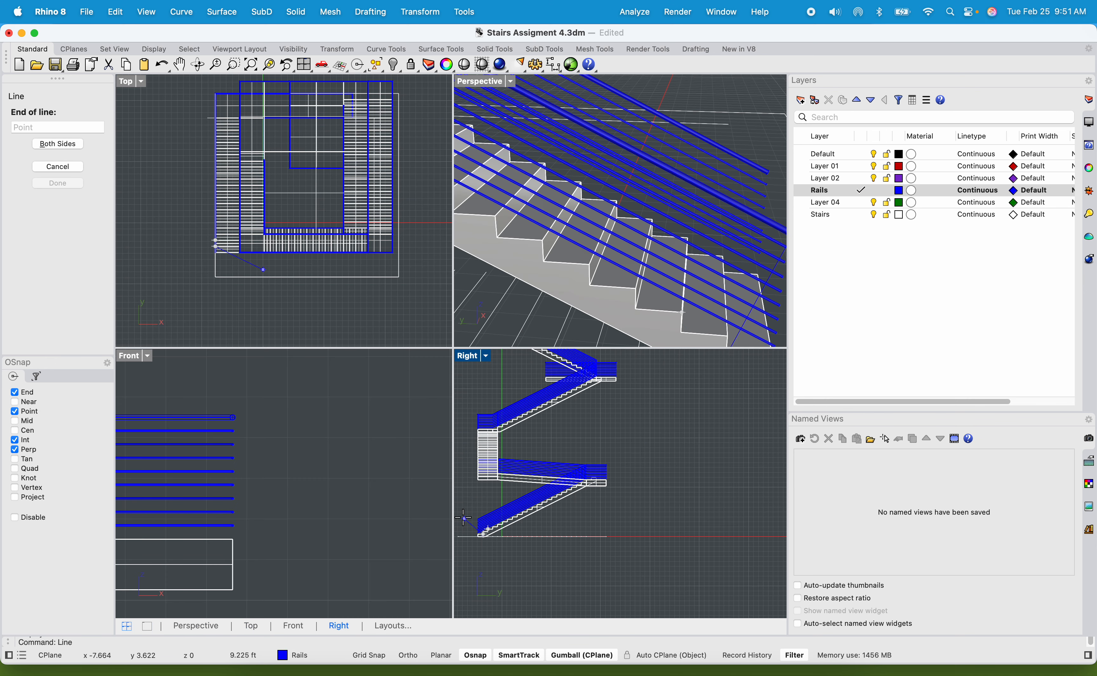
scroll(540, 490, "up", 5)
key("shift")
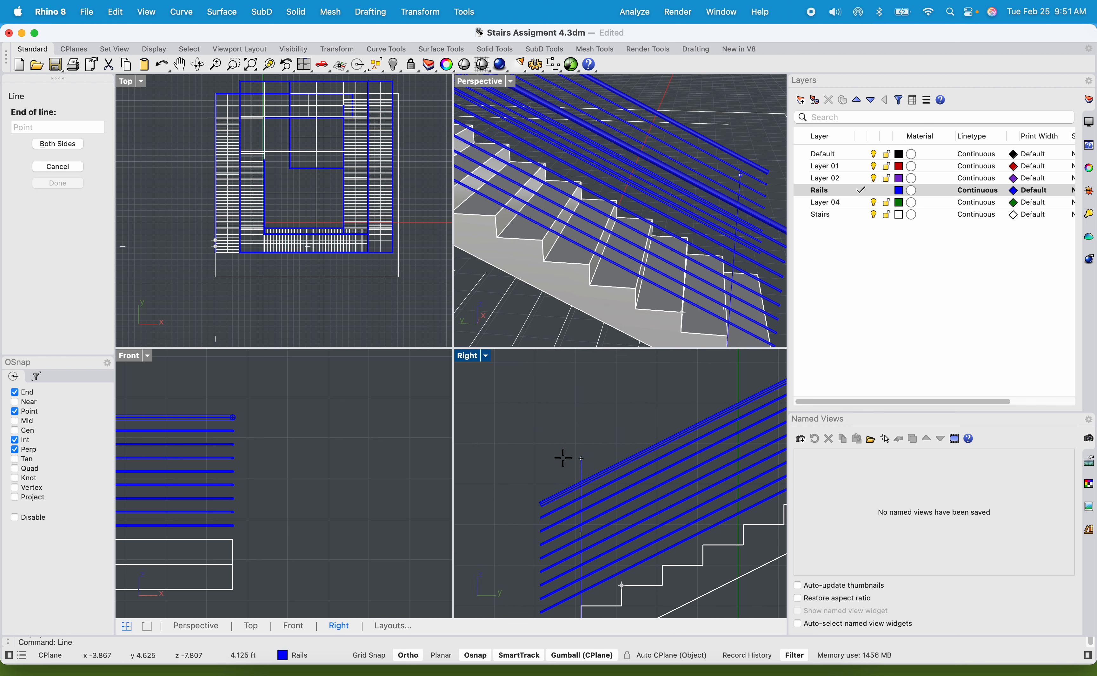
left_click(582, 444)
scroll(613, 483, "up", 3)
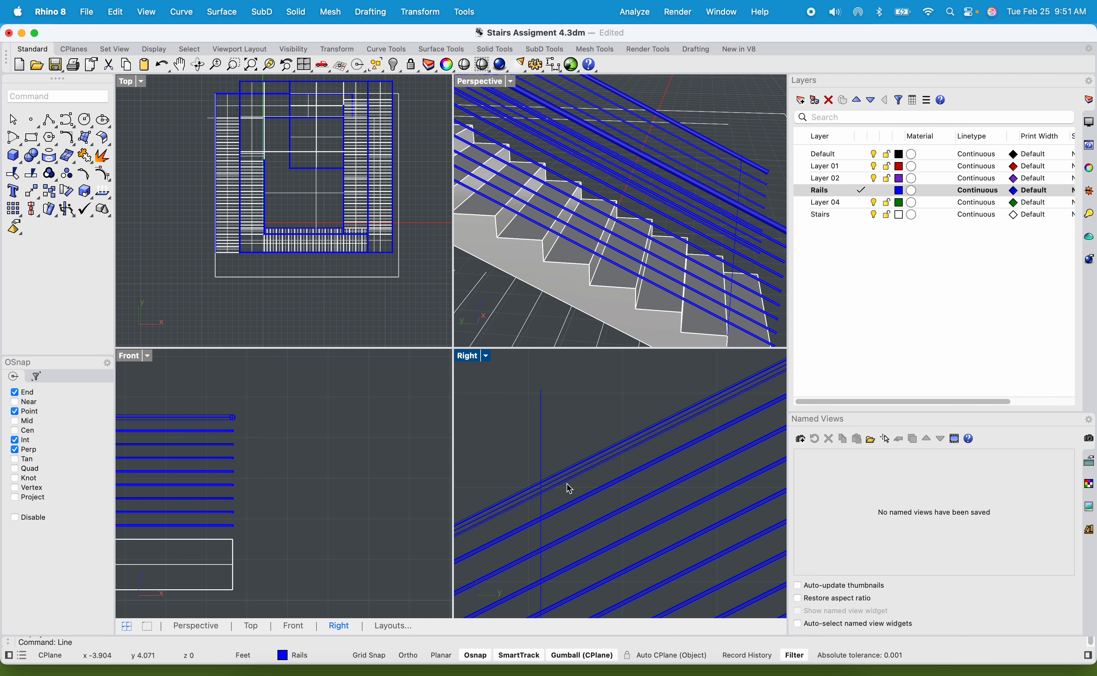
Shorten the vertical line by lowering its upper end point onto the handrail in the Right view.
left_click(542, 463)
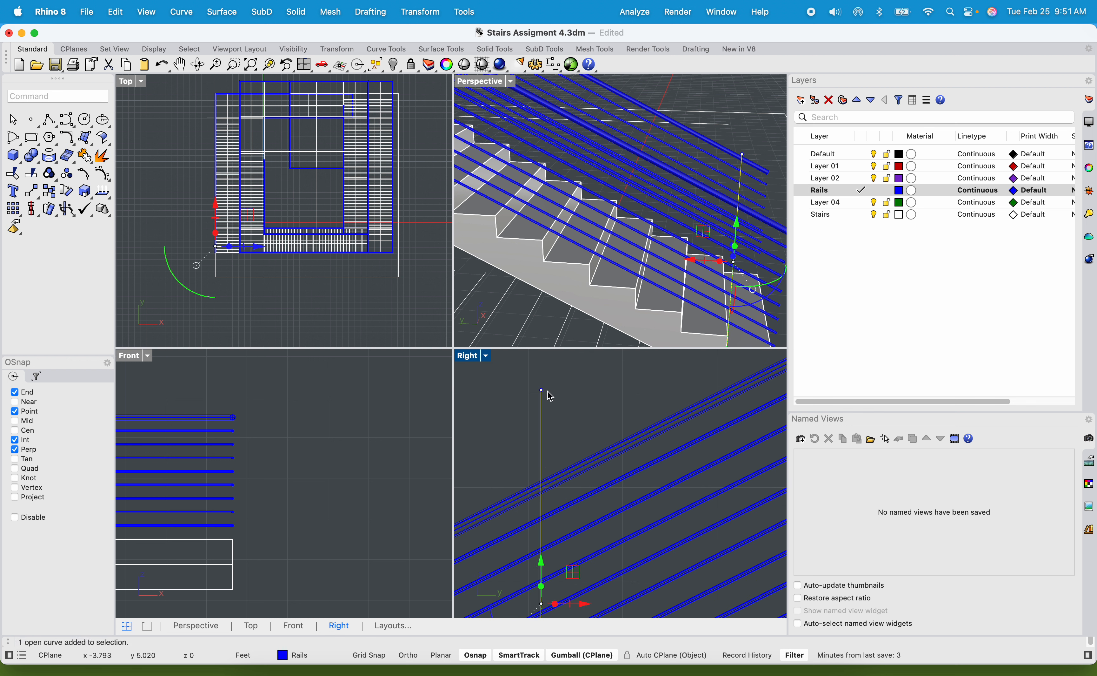
left_click_drag(534, 383, 474, 510)
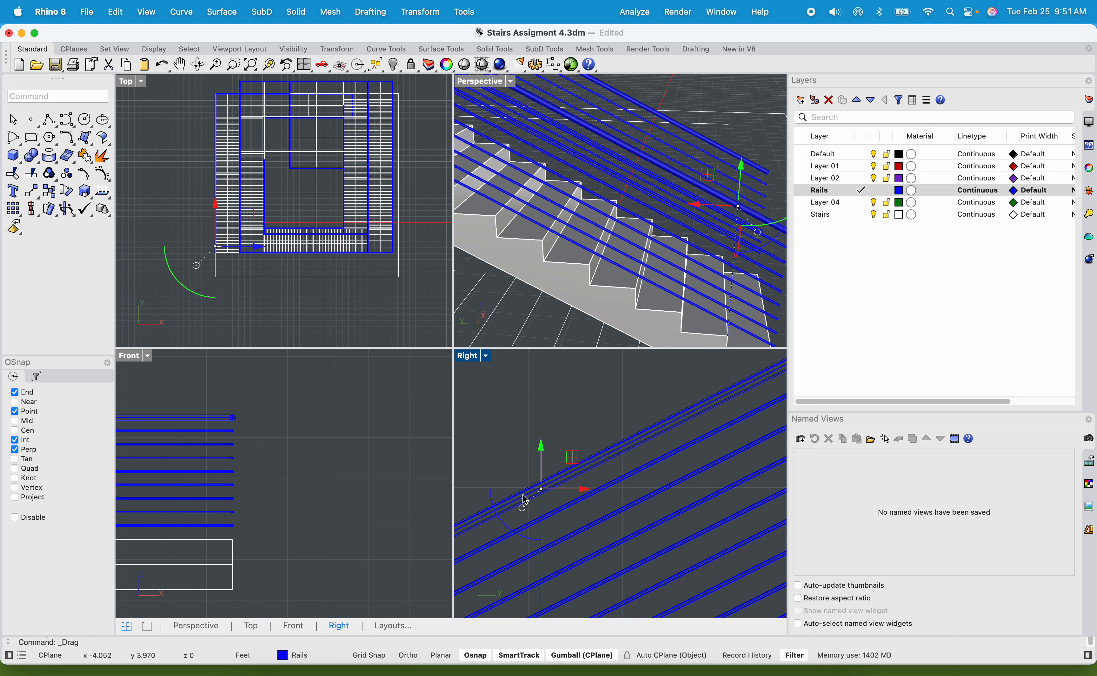
scroll(531, 496, "up", 8)
scroll(575, 482, "down", 6)
left_click(584, 483)
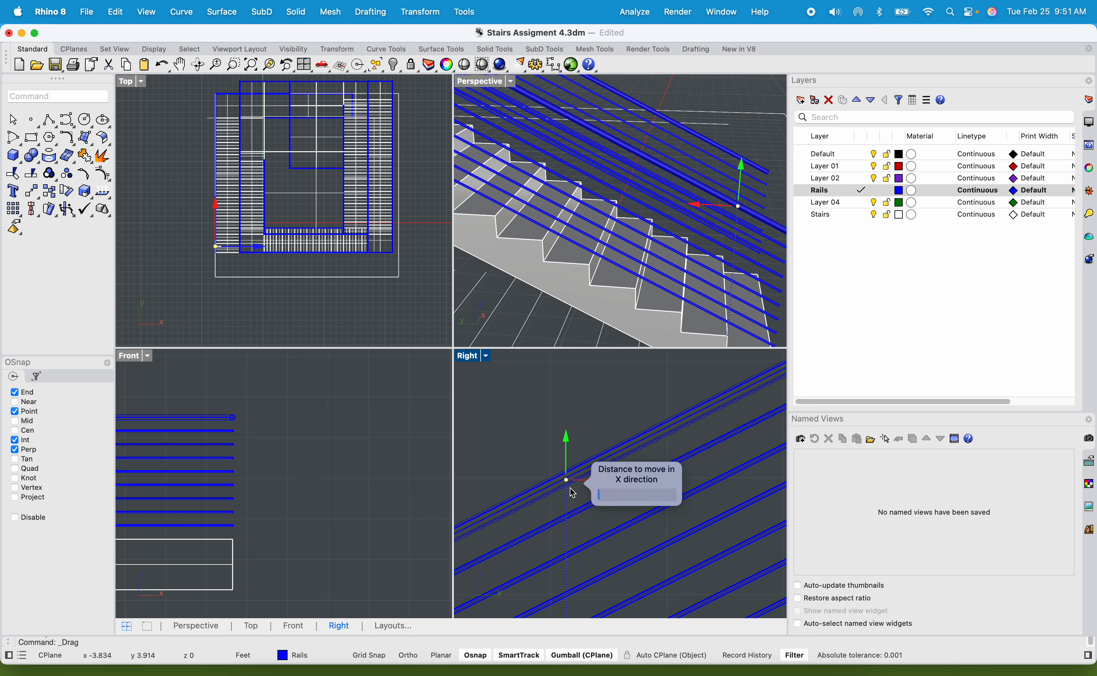
key("Escape")
Pipe the vertical line with a start and end radius of 1" and flat caps.
left_click(568, 506)
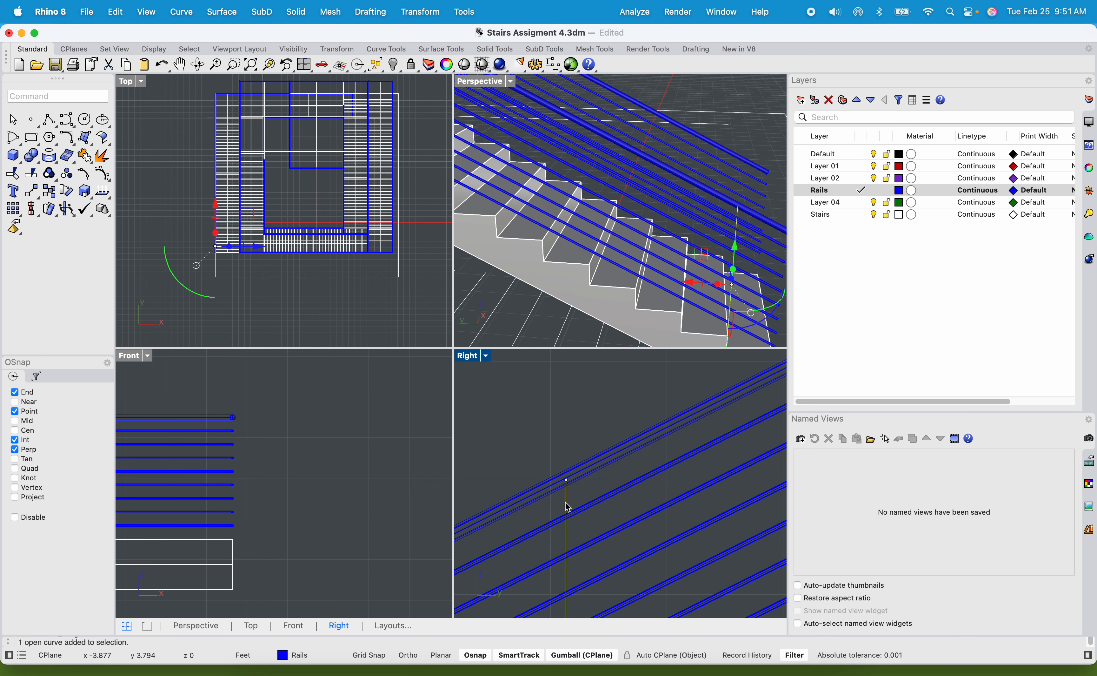
type("pipe")
key("Return")
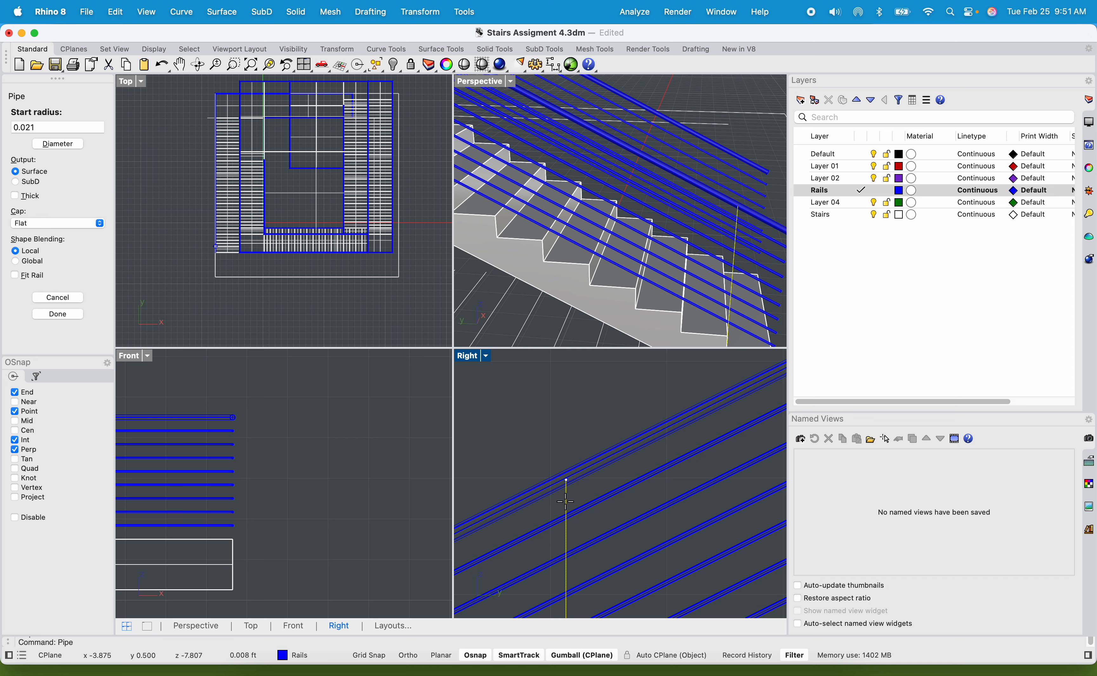
type("1\"")
key("Return")
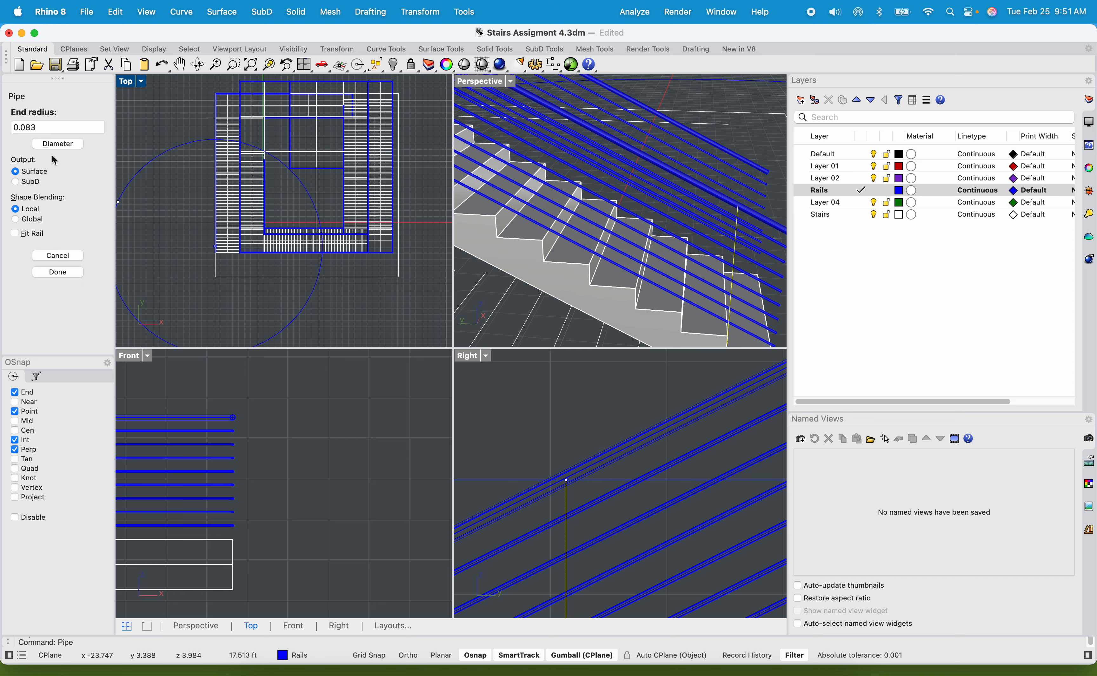
double_click(63, 129)
type("1\"")
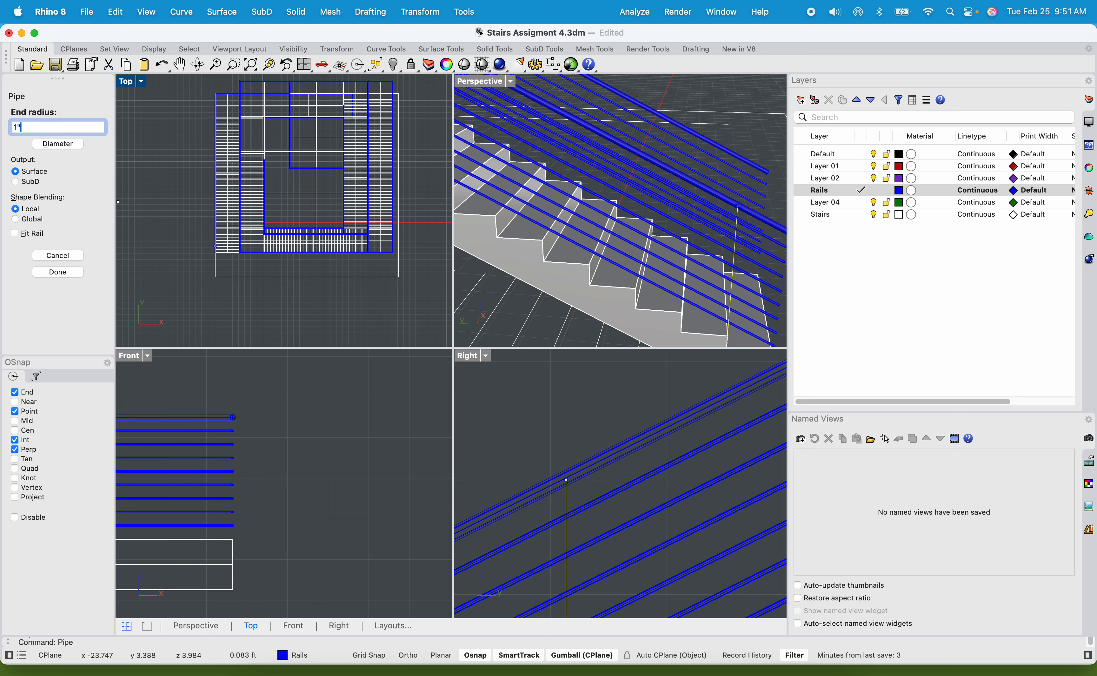
key("Return")
key("Return")
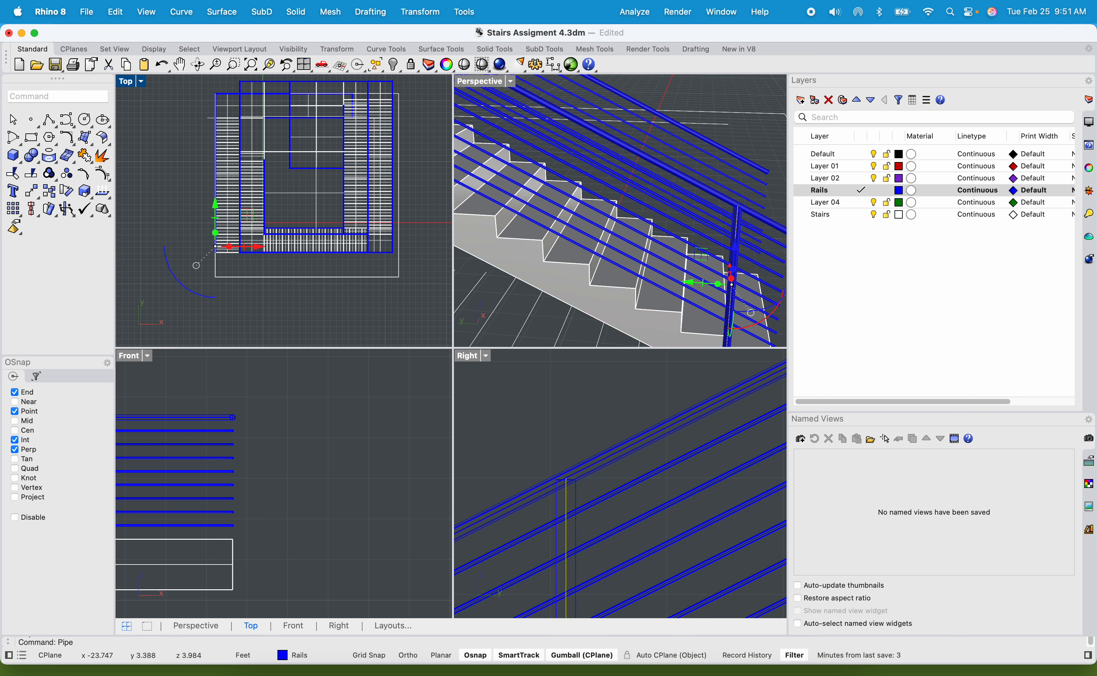
Show the piped post at the foot of the bottom flight in a maximized Perspective view.
scroll(716, 252, "up", 2)
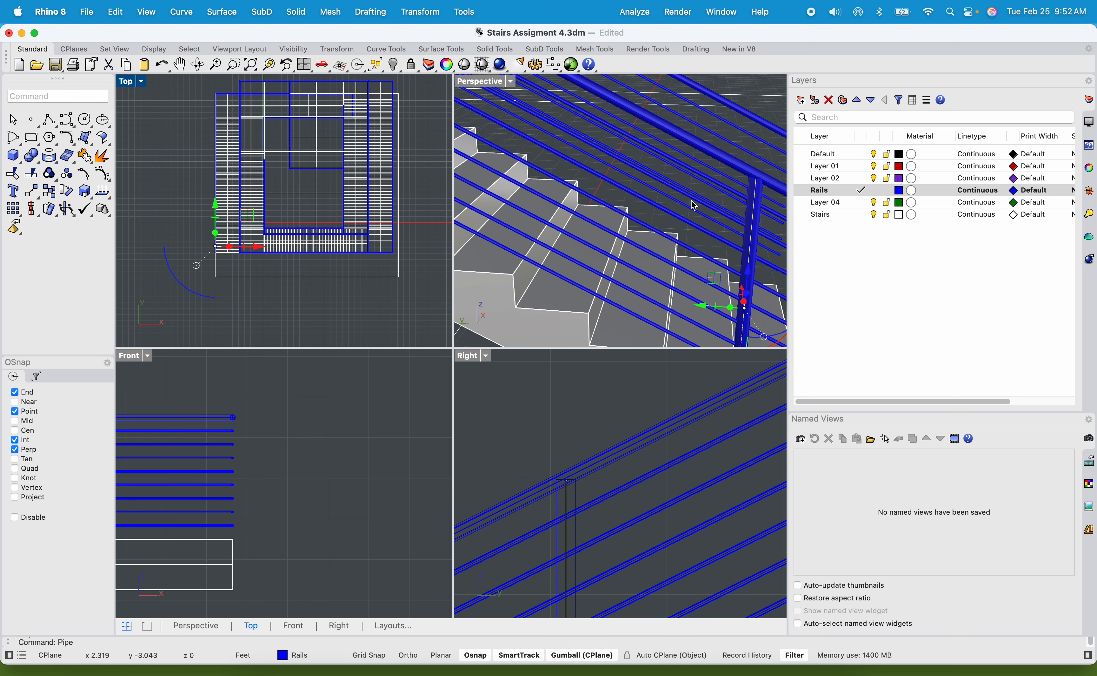
scroll(716, 252, "down", 5)
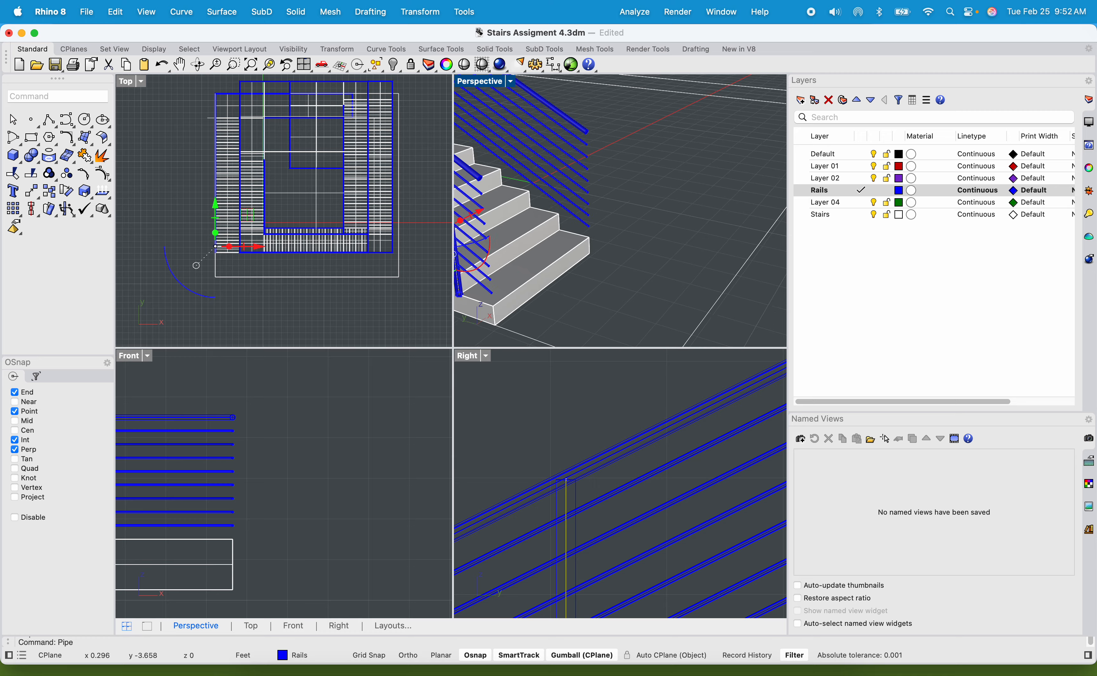
double_click(491, 81)
scroll(654, 230, "up", 4)
scroll(716, 243, "down", 2)
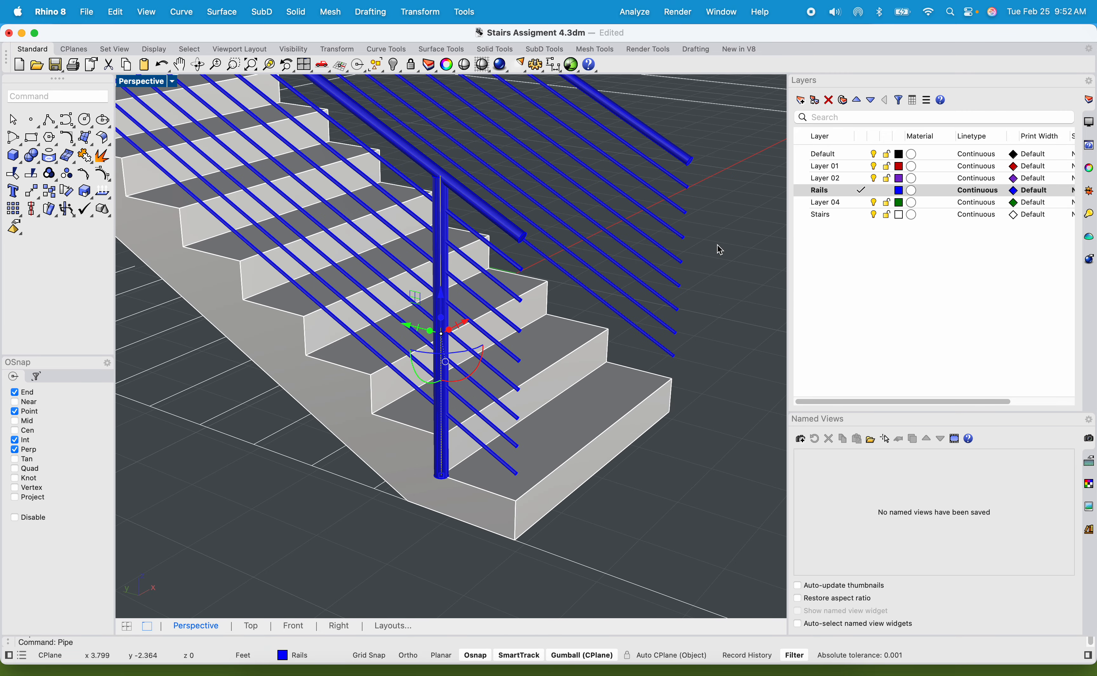
Try to scale the piped post to a thinner size and undo the scaling.
key("Escape")
left_click(447, 280)
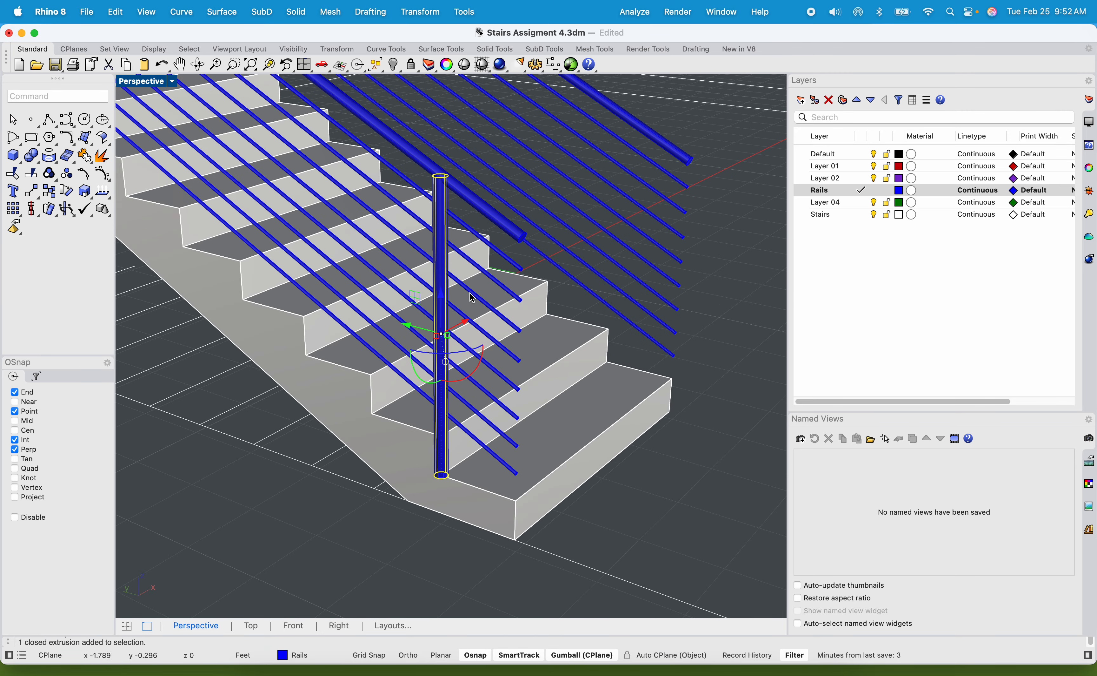
right_click_drag(458, 276, 484, 270, "shift")
scroll(473, 201, "up", 10)
scroll(466, 185, "down", 6)
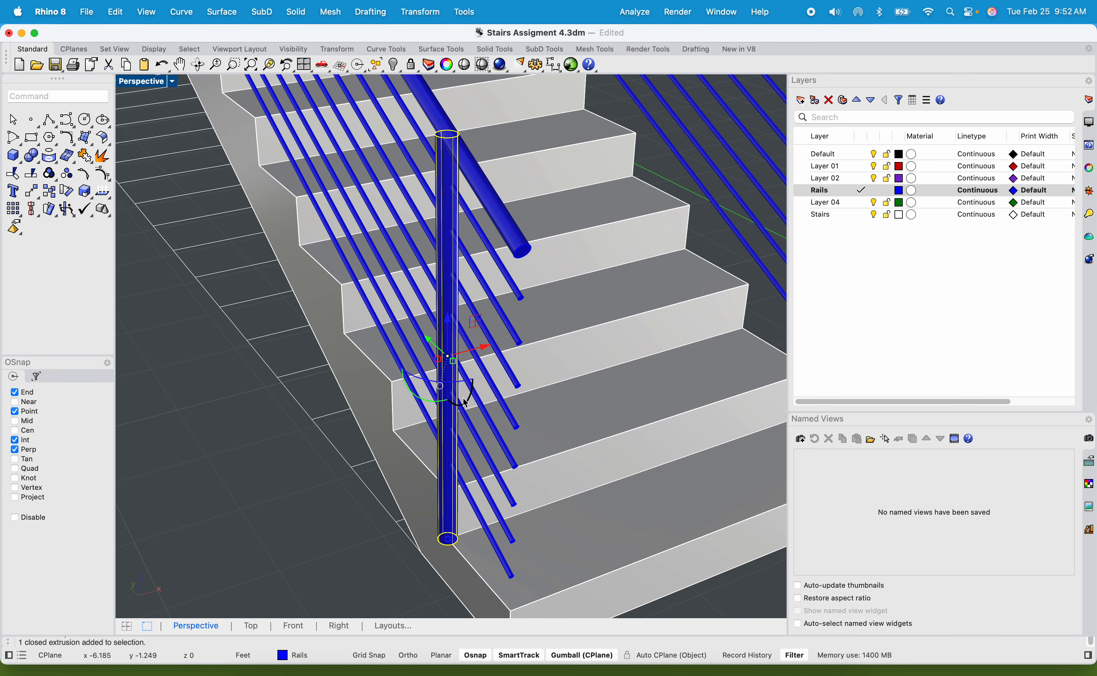
scroll(466, 403, "up", 3)
left_click_drag(432, 350, 429, 340)
scroll(427, 337, "down", 12)
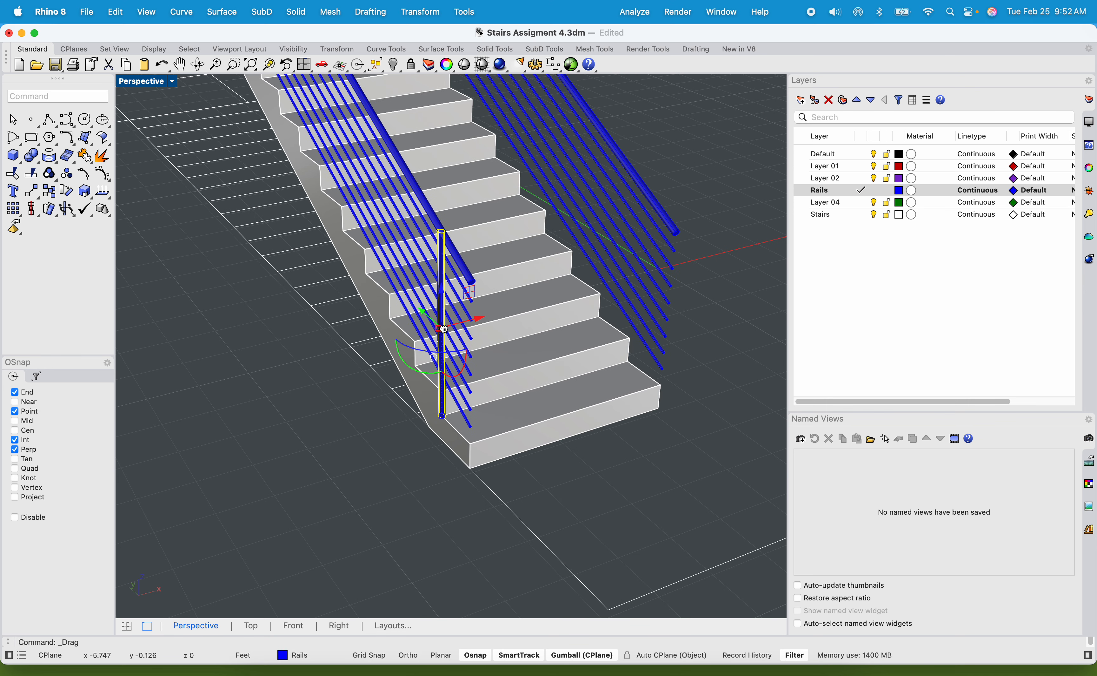
key("super+z")
Scale down the piped post slightly about its centre to make it thinner.
scroll(415, 323, "up", 10)
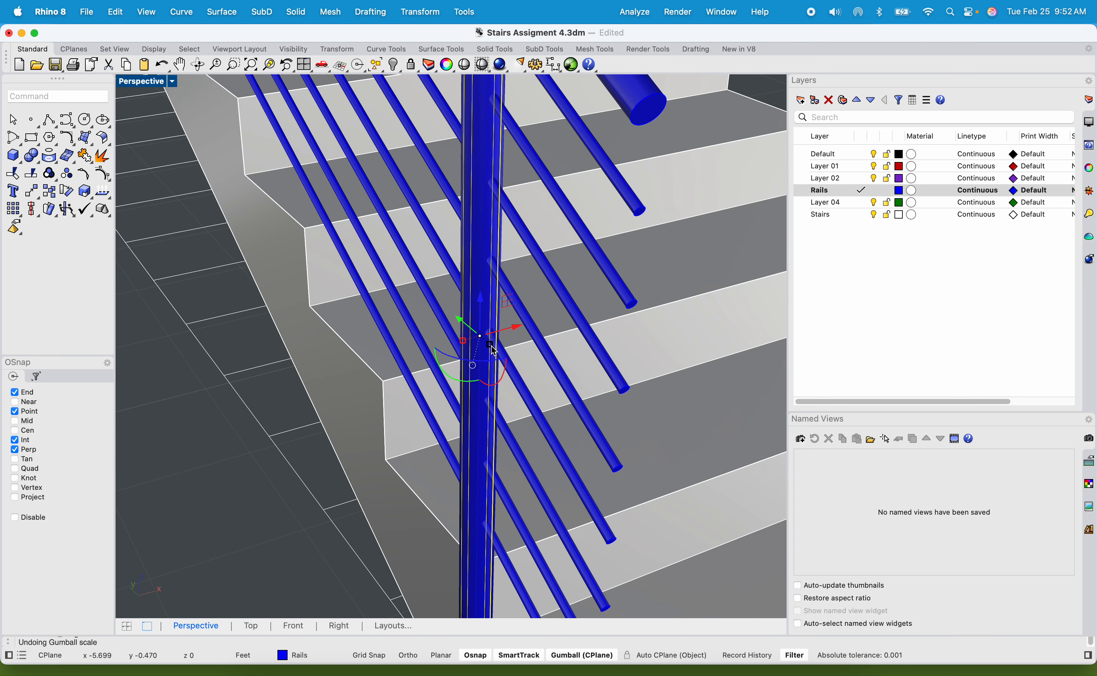
left_click_drag(487, 343, 489, 344, "shift")
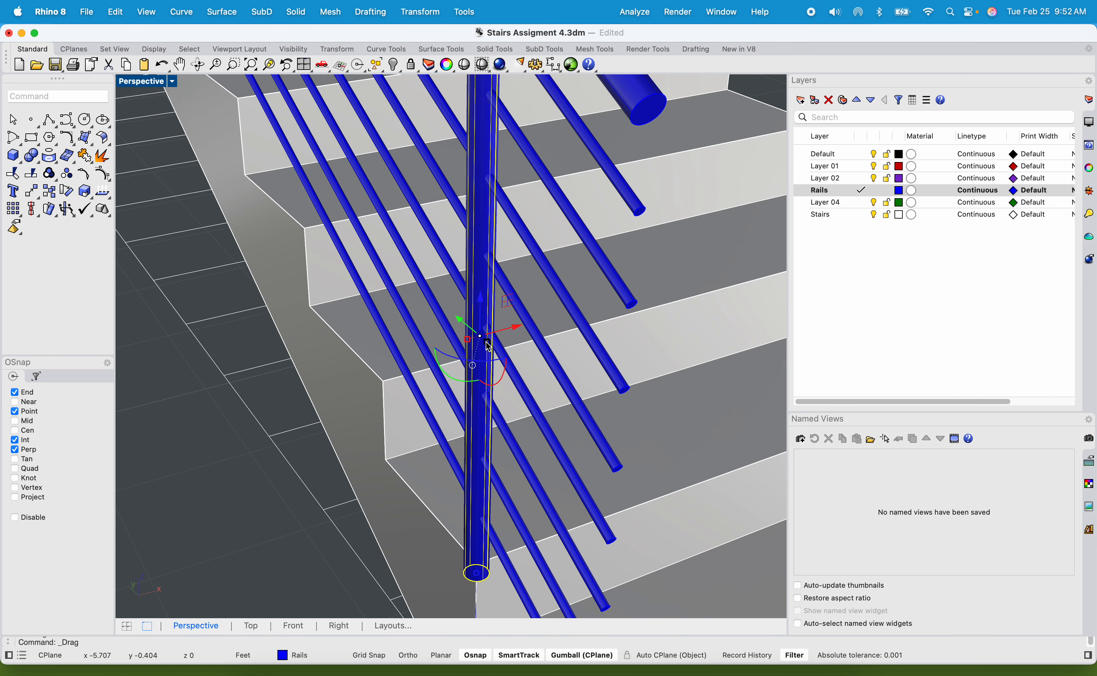
scroll(465, 322, "down", 10)
right_click_drag(465, 321, 444, 327)
left_click(442, 322)
scroll(209, 240, "up", 8)
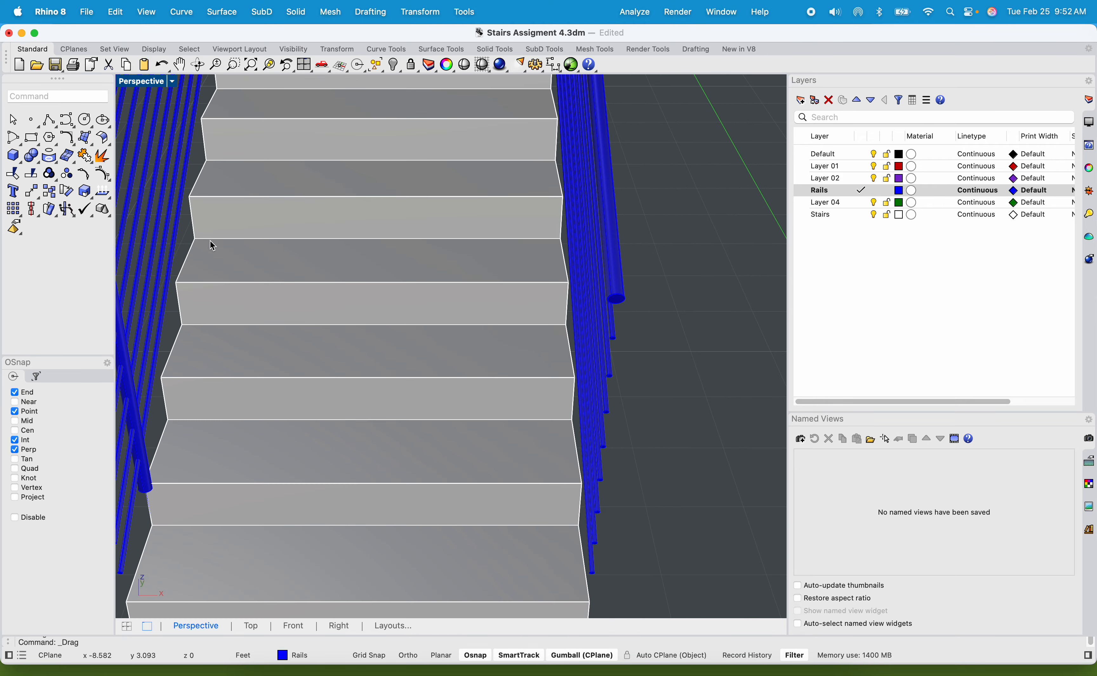
Extrude the top cap surface of the shortened post as a solid up to the handrail.
right_click_drag(210, 240, 413, 214)
scroll(430, 201, "up", 4)
left_click(425, 234)
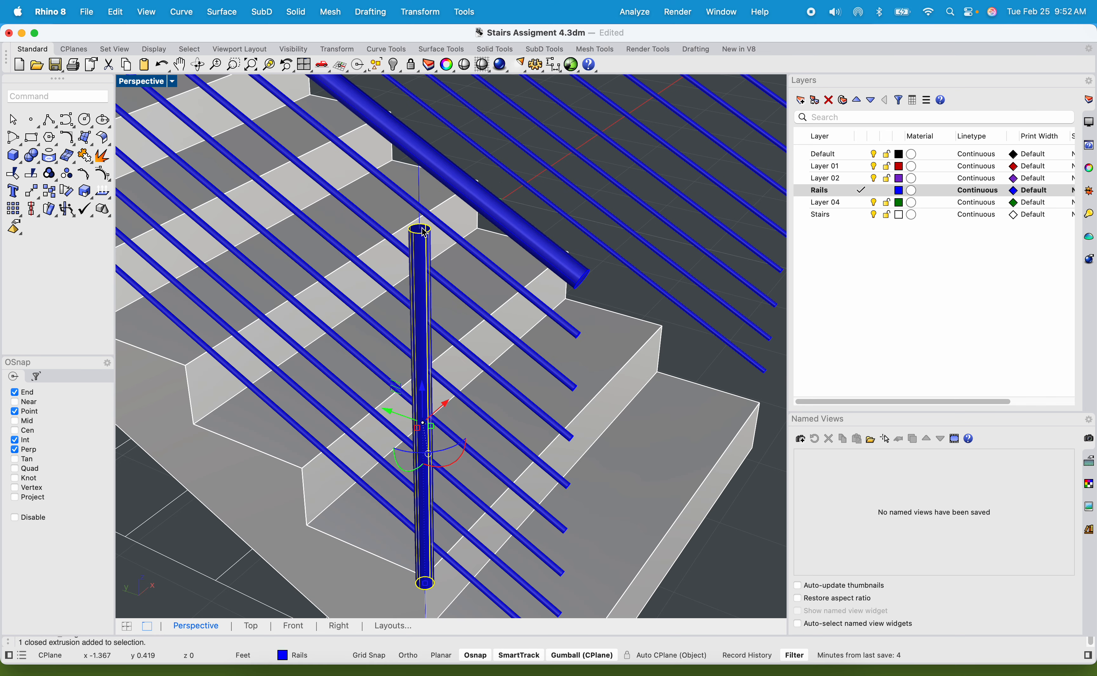
type("extrude")
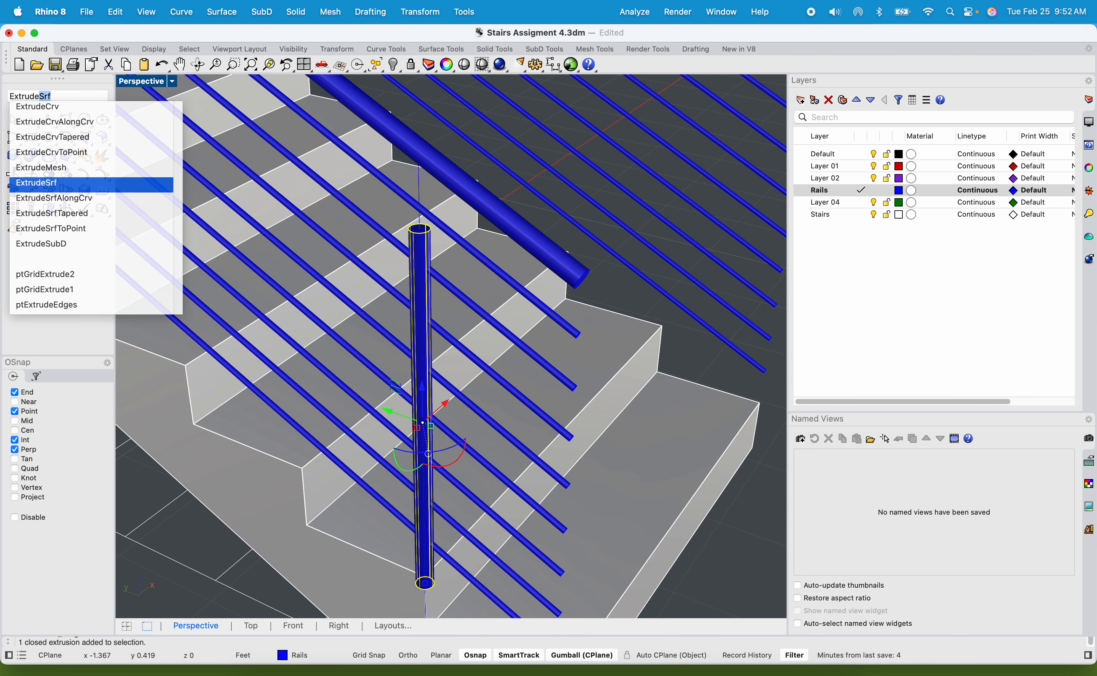
key("Return")
left_click(424, 233)
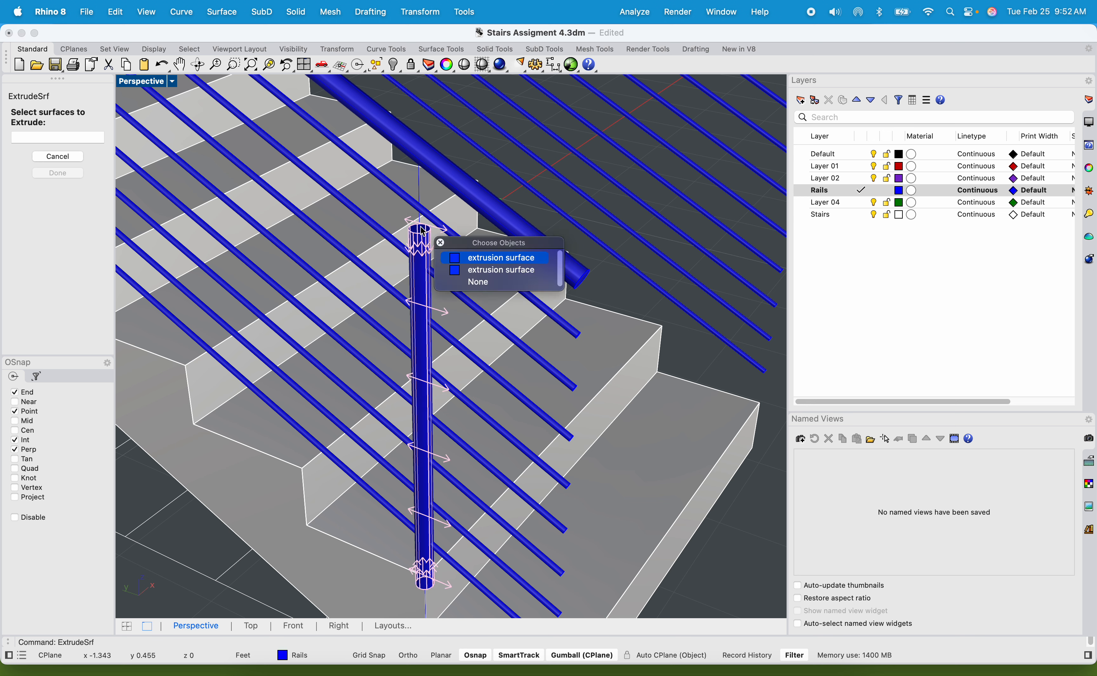
left_click(468, 257)
key("Return")
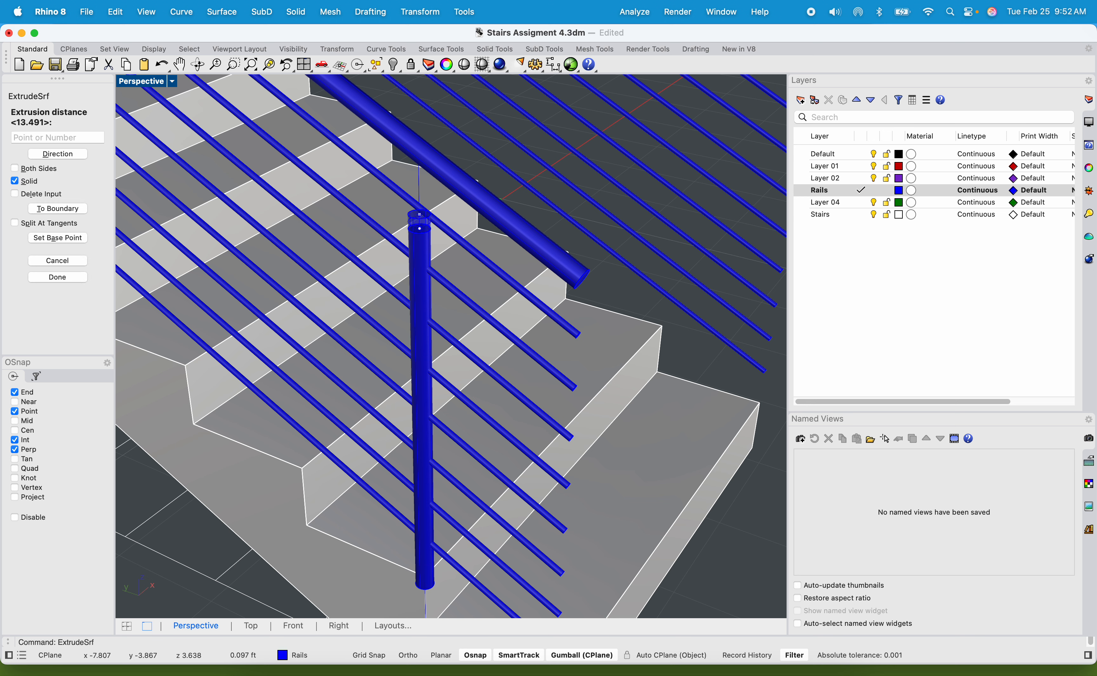
left_click(423, 159)
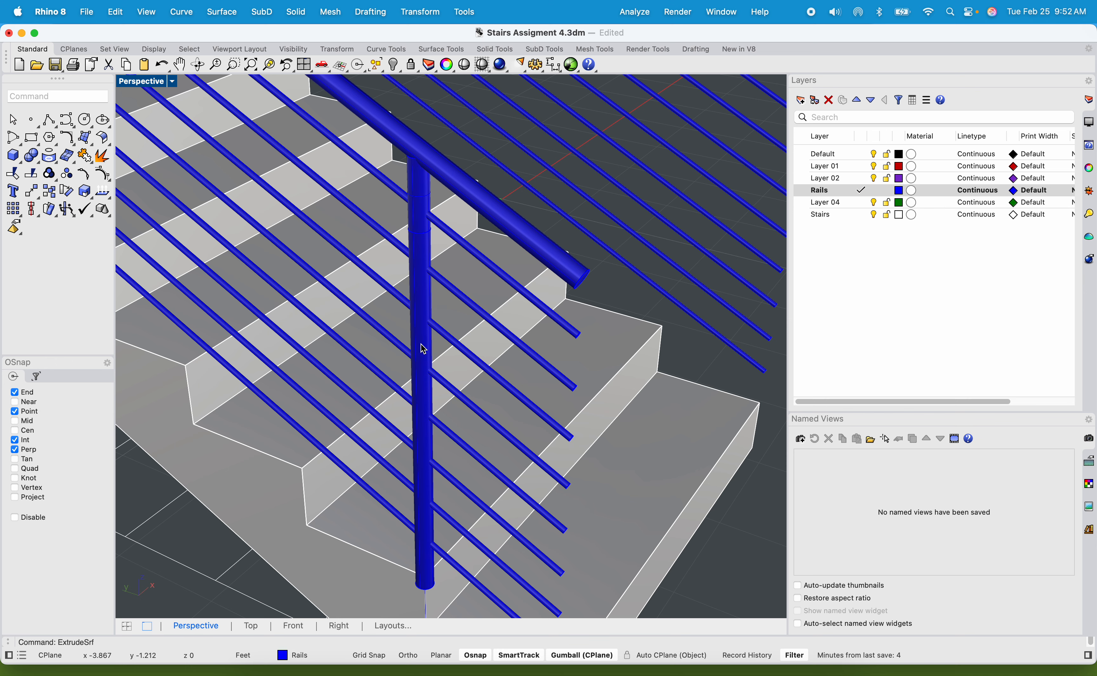
Select the scaled post and bring its bottom end above the lowest tread's corner into close view.
scroll(441, 428, "down", 5)
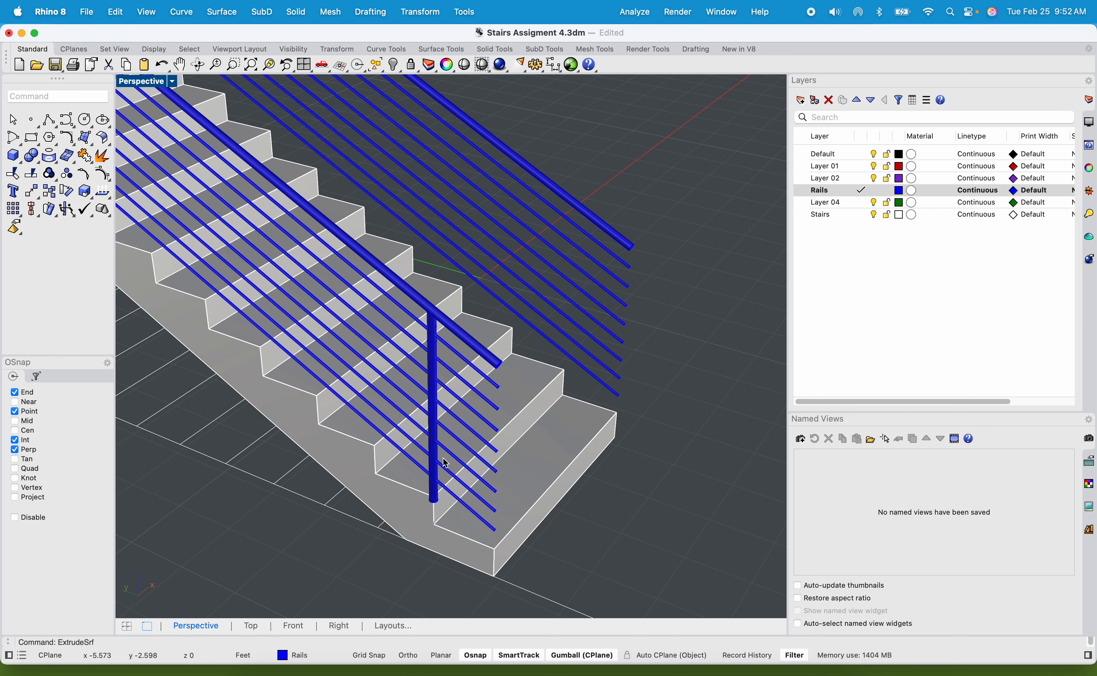
scroll(442, 455, "up", 7)
left_click(436, 450)
right_click_drag(436, 477, 415, 495)
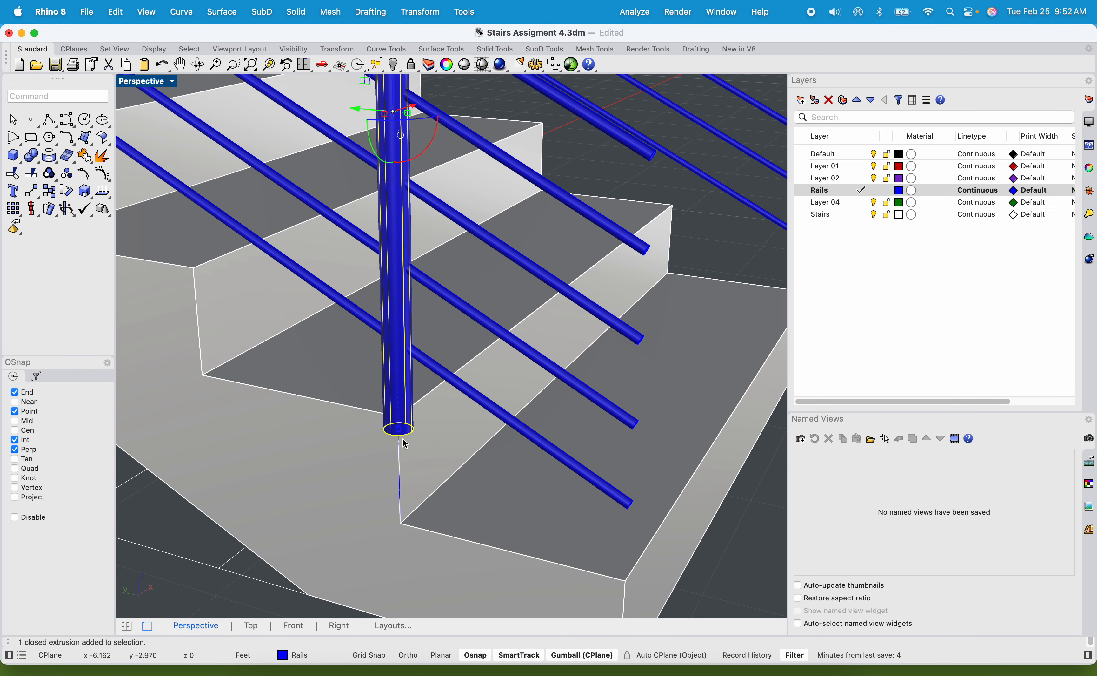
right_click_drag(401, 452, 405, 420)
key("ctrl+super+space")
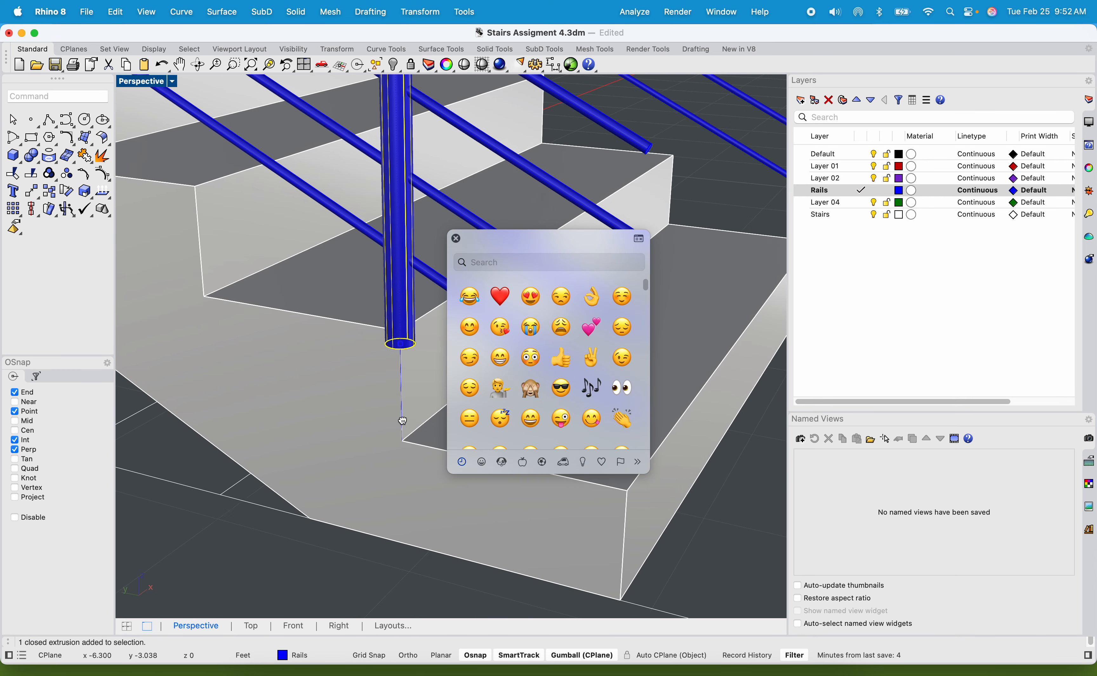
left_click(454, 241)
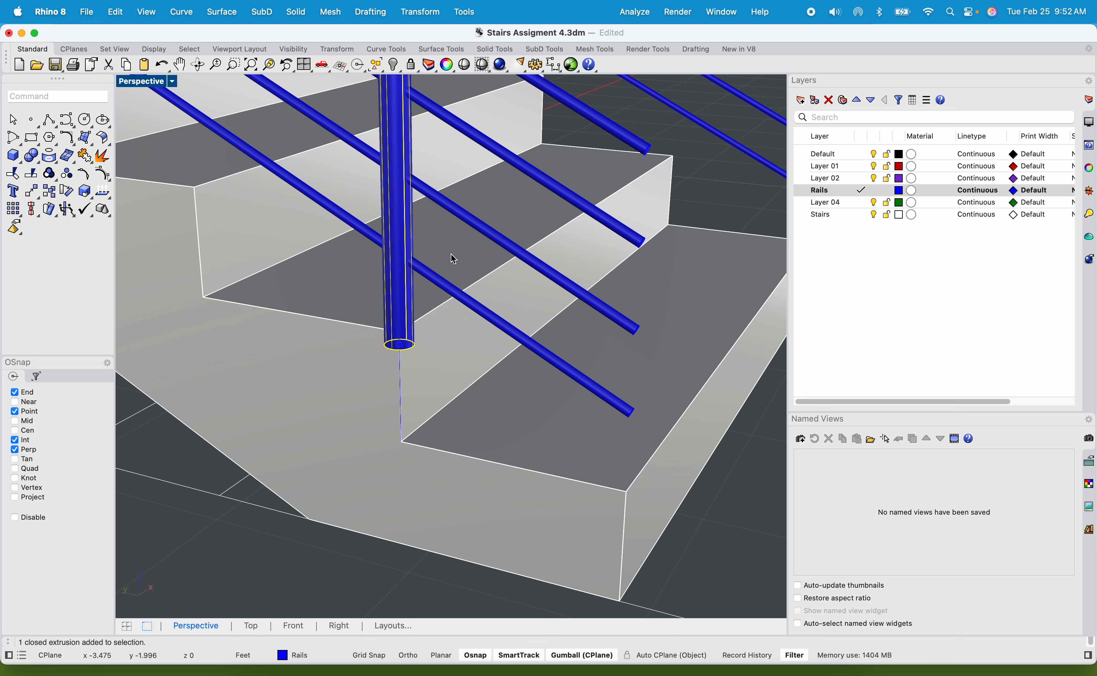
right_click_drag(451, 255, 450, 338)
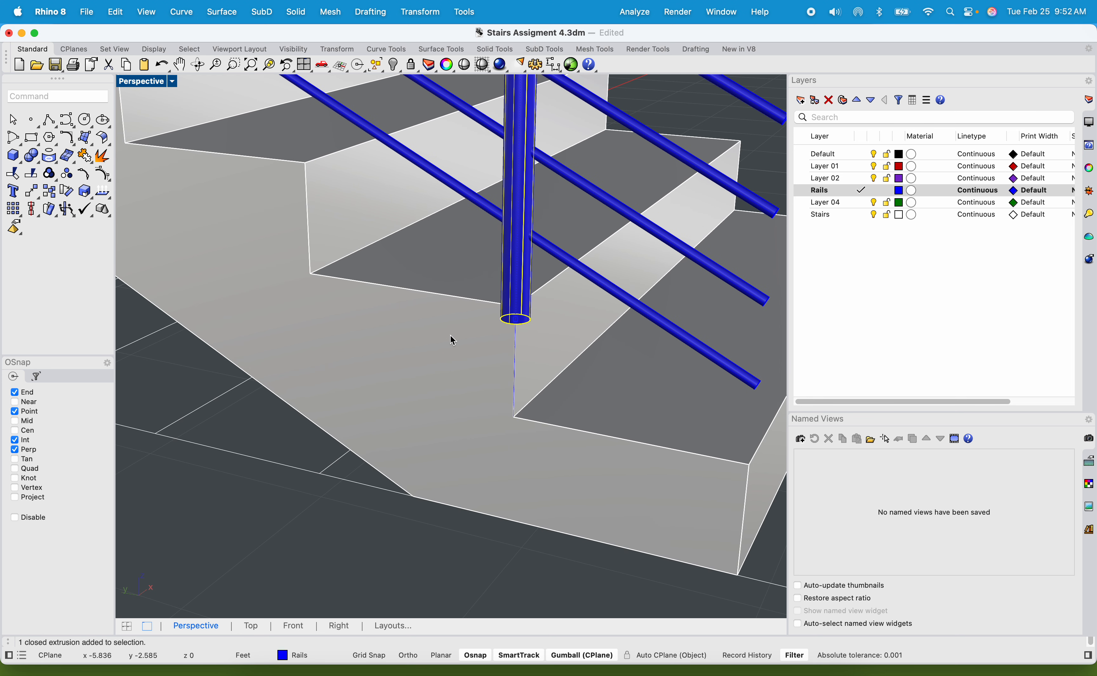
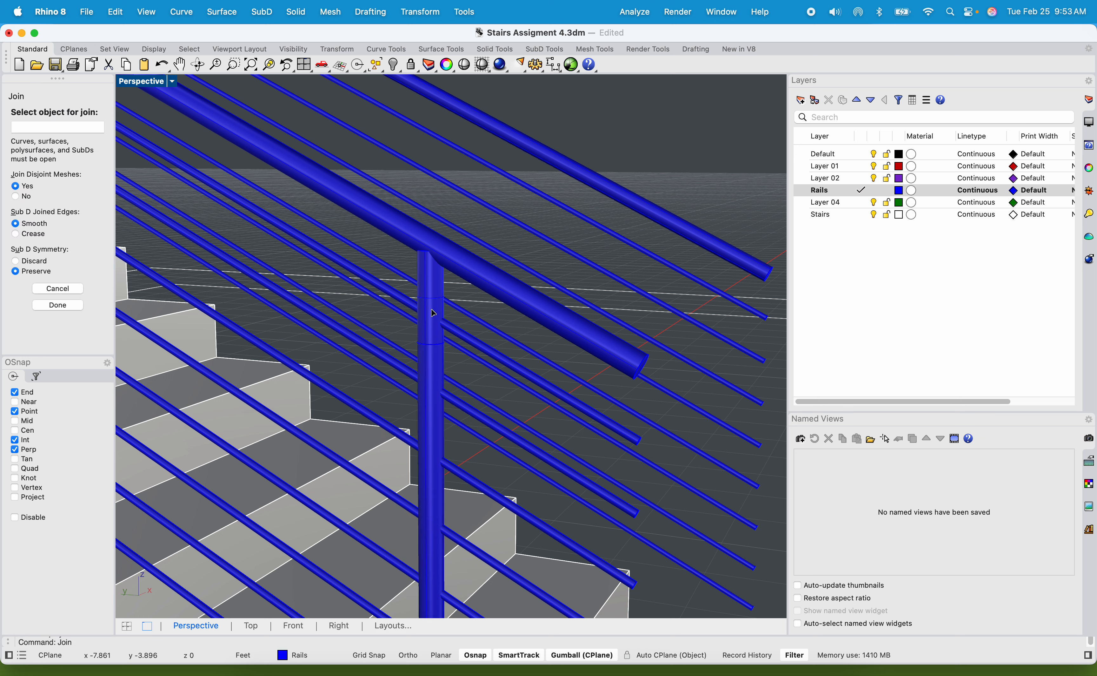
Cancel the join and Boolean-union the post's top extension with the post below it into one solid.
left_click(465, 307)
key("Escape")
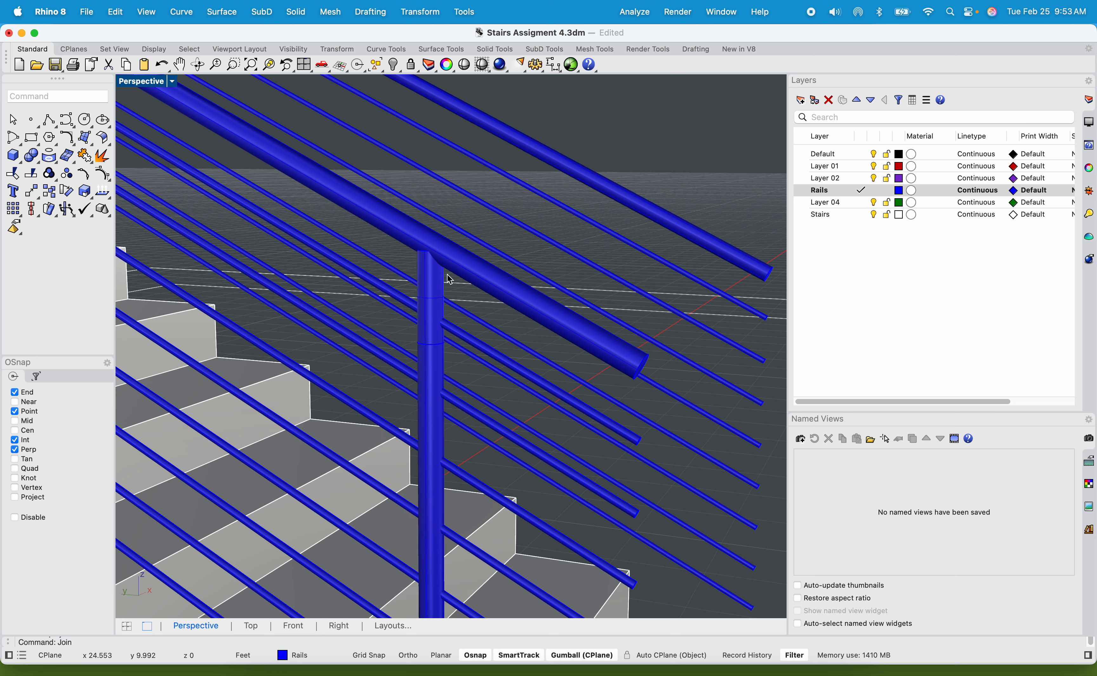
left_click(433, 271)
left_click(494, 315)
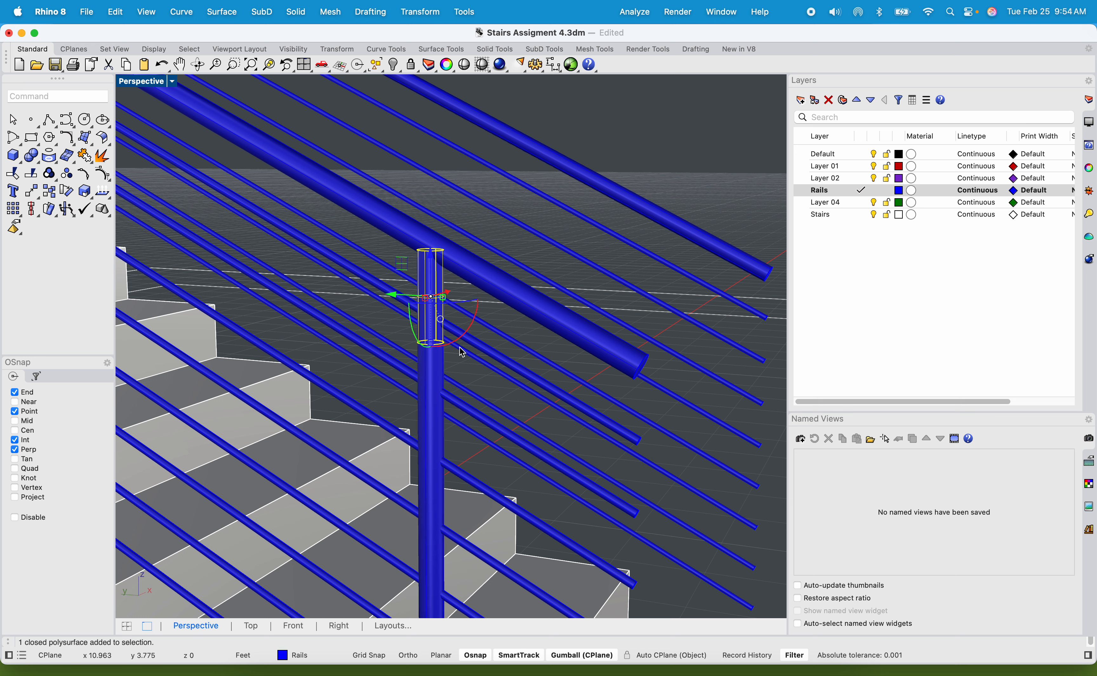
left_click(444, 360)
type("BooleanUnion")
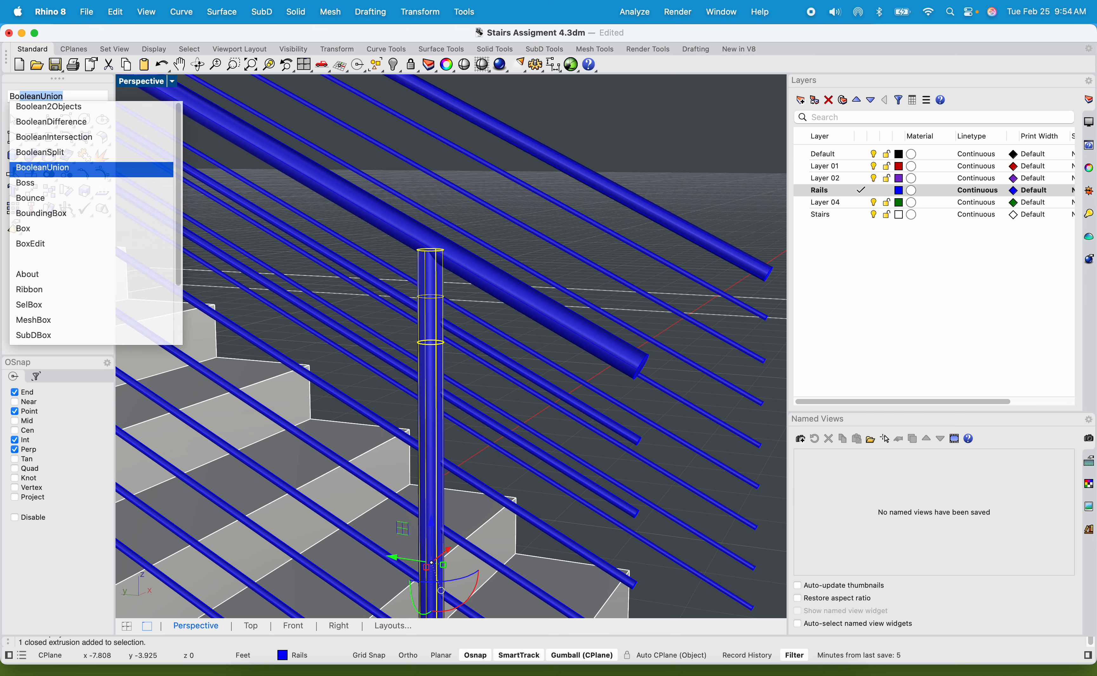
key("Return")
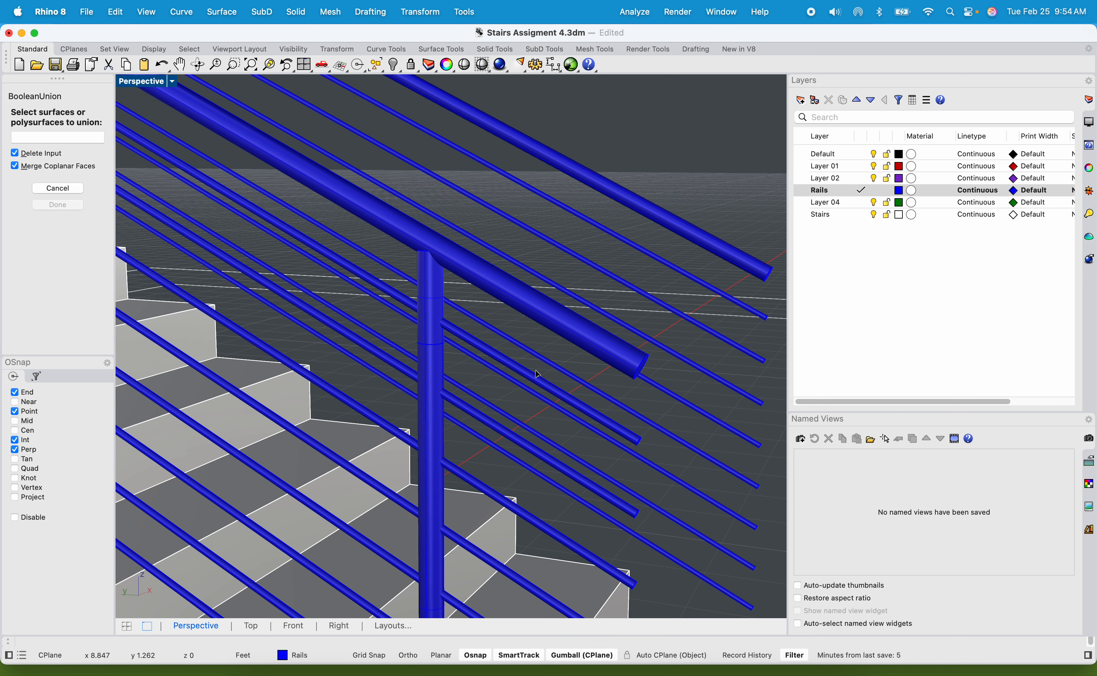
left_click(426, 283)
right_click_drag(475, 368, 307, 272)
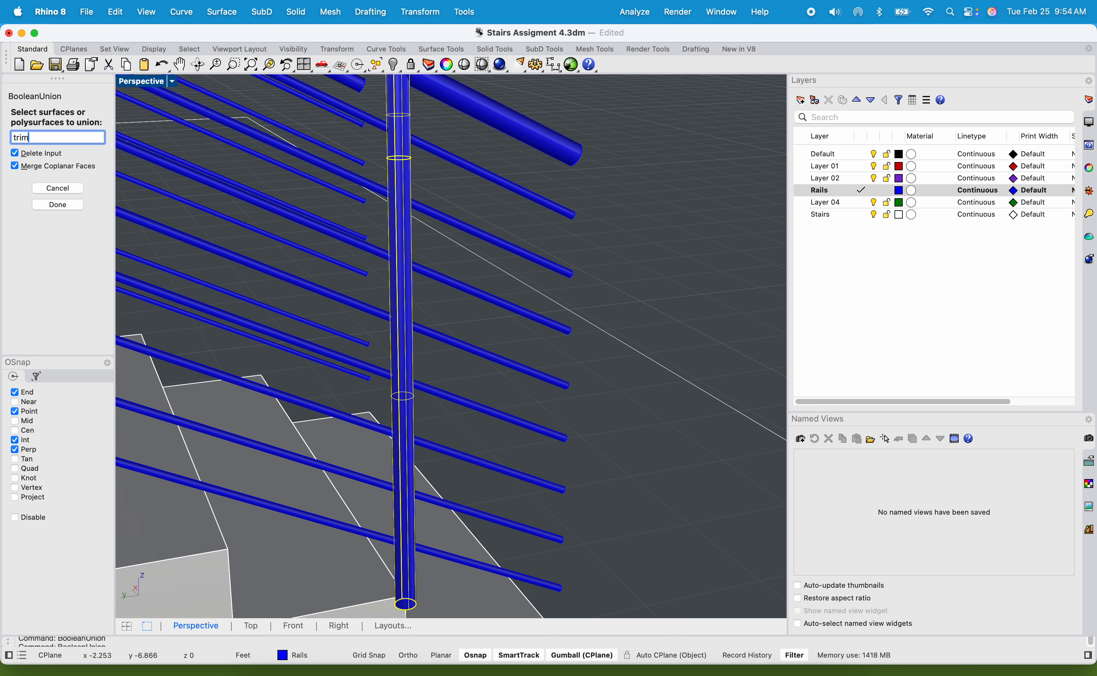
left_click(509, 200)
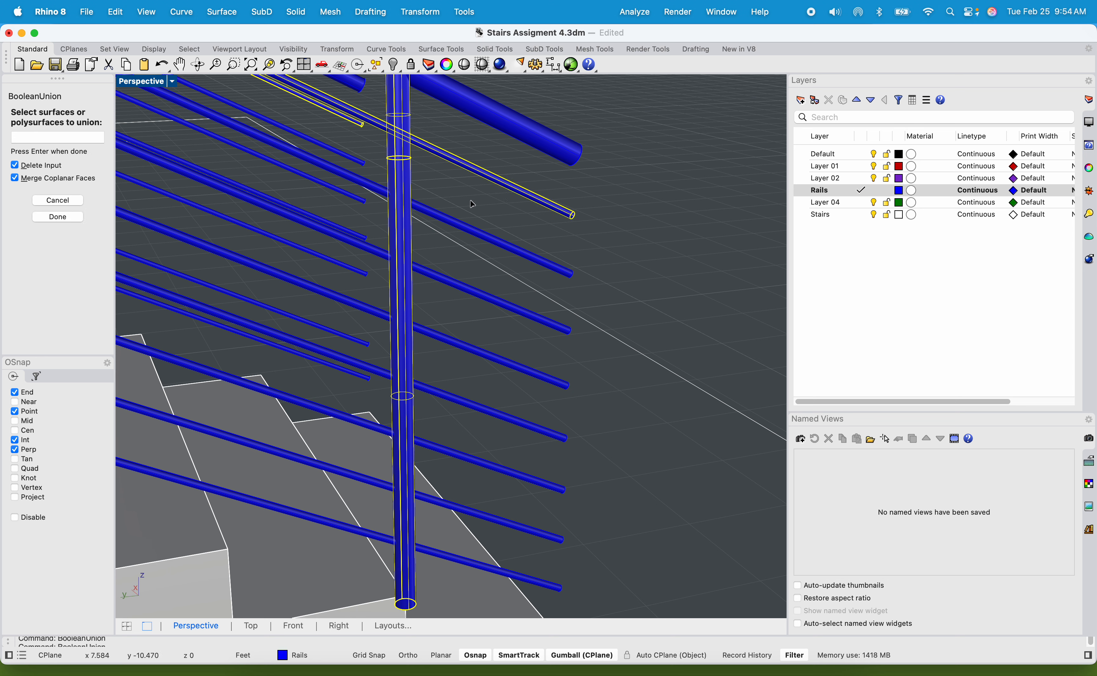
left_click(479, 235)
left_click(482, 298)
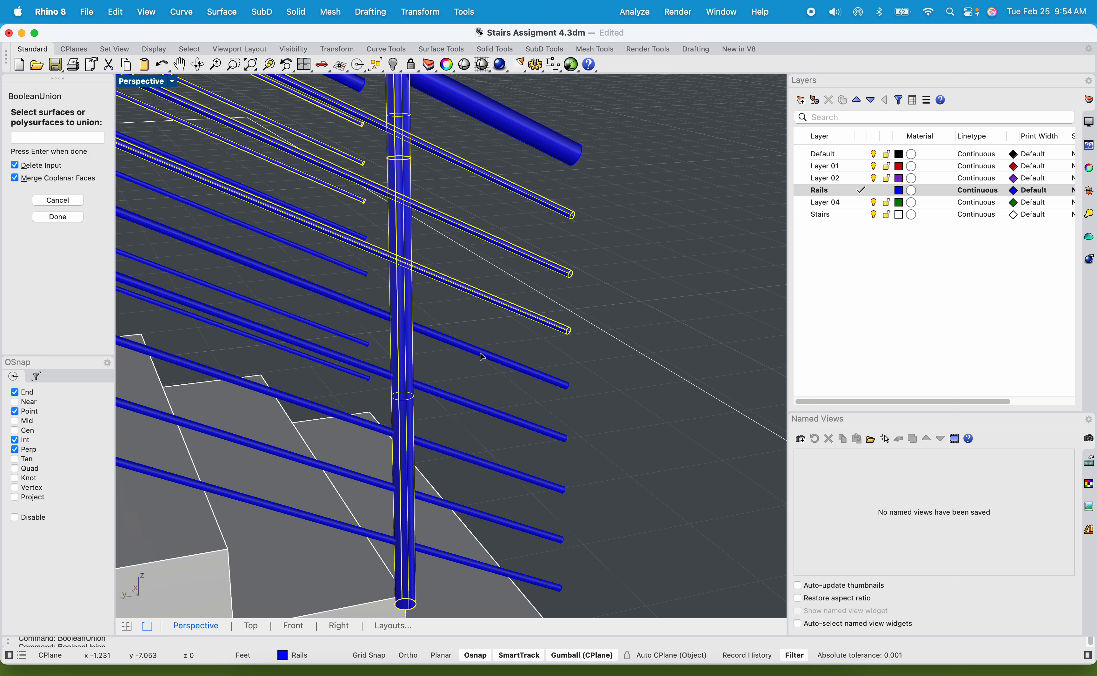
left_click(483, 356)
key("Return")
Using the unioned post as the cutting object, trim off the ends of the three upper intermediate rails beyond it.
left_click(403, 252)
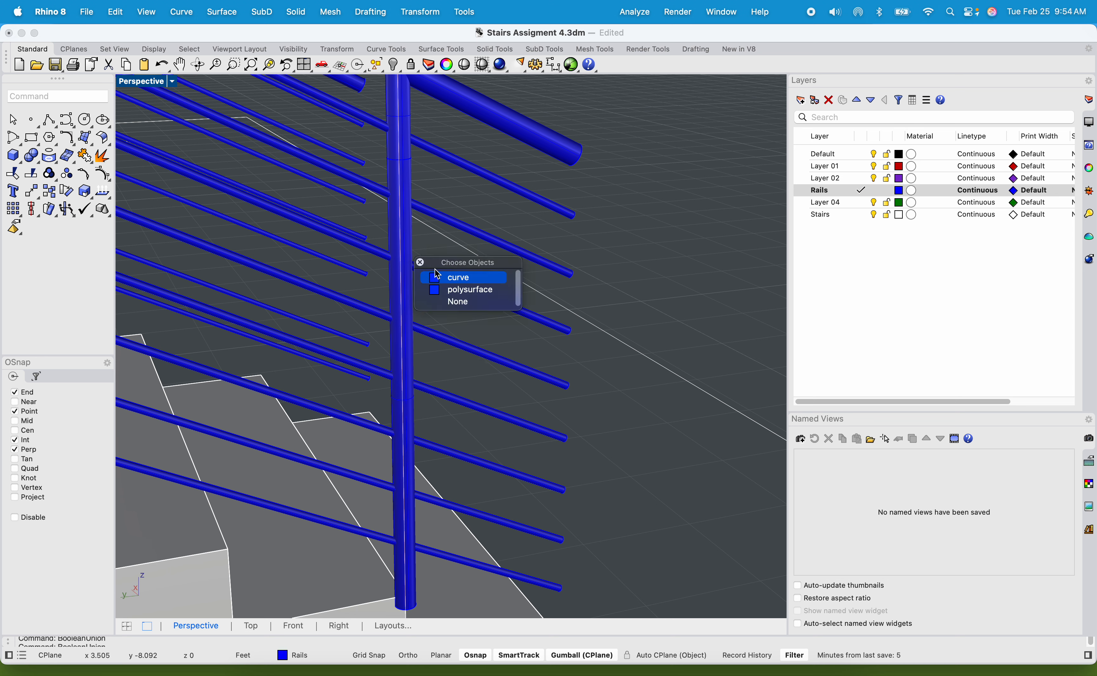
left_click(455, 290)
type("tri")
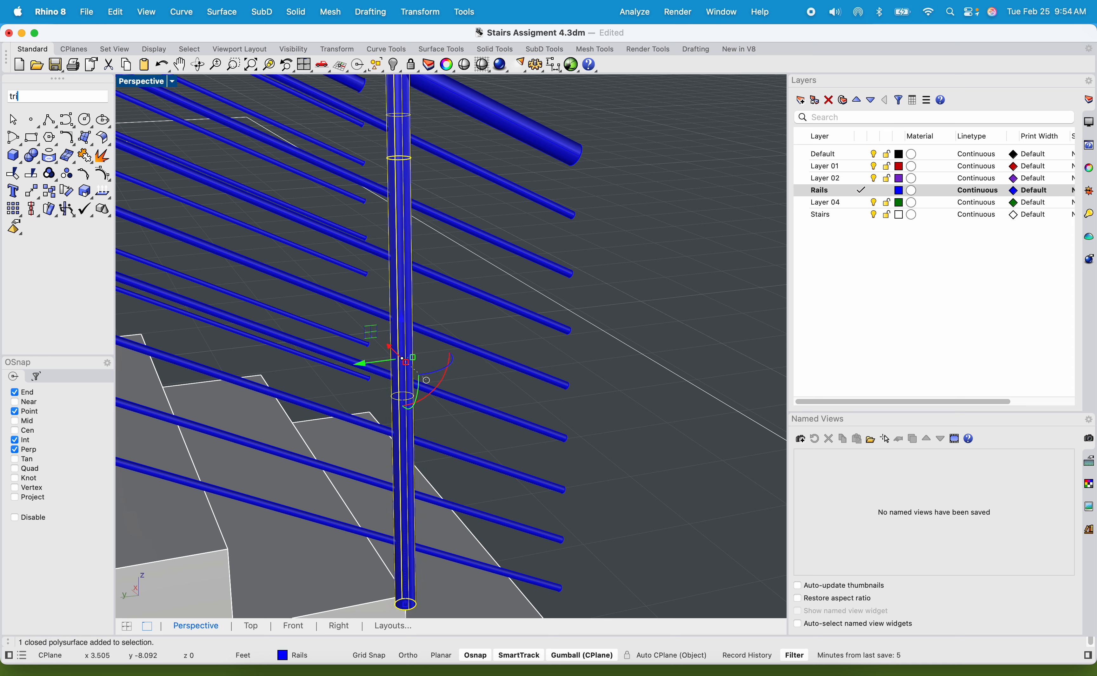
type("m")
key("Return")
left_click(521, 193)
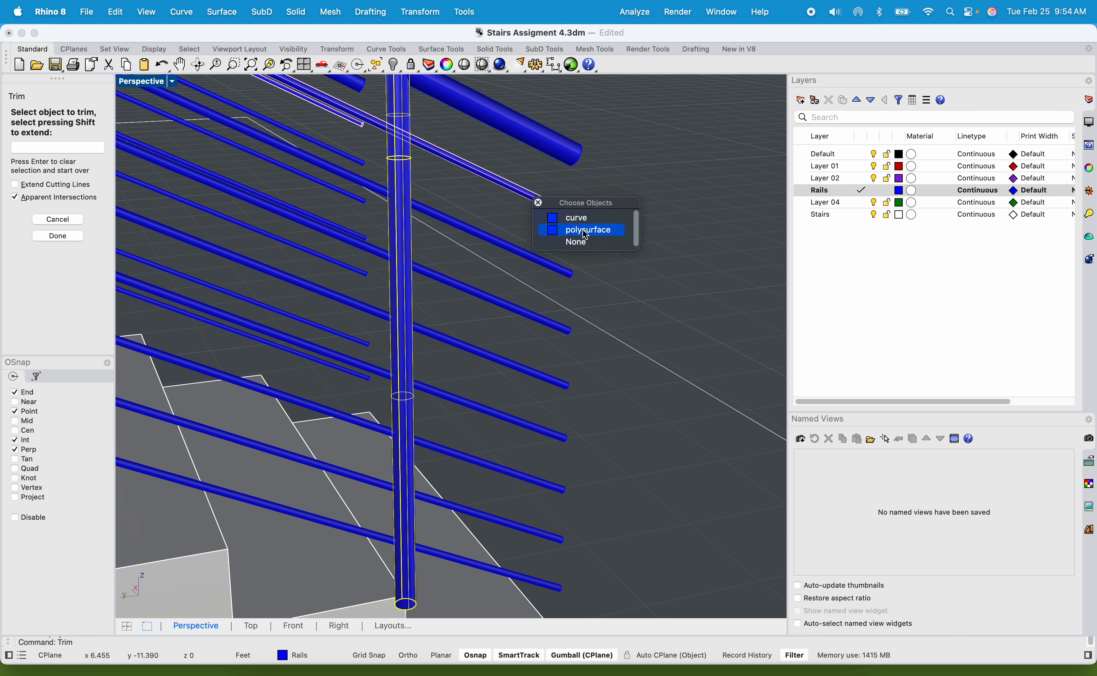
left_click(544, 228)
left_click(534, 263)
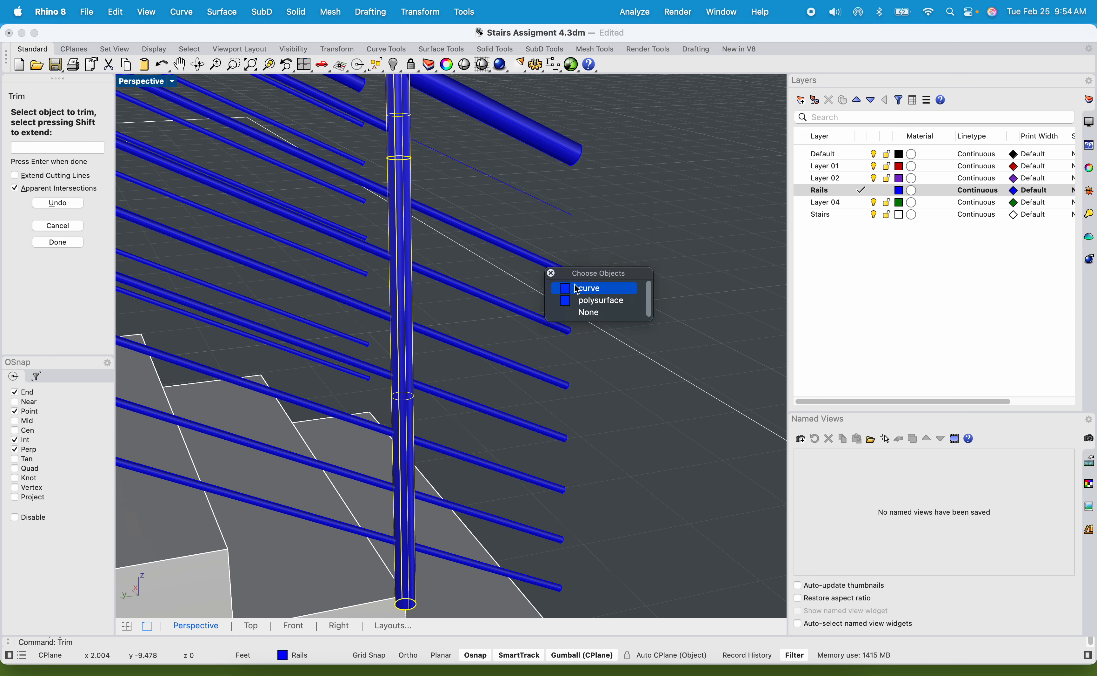
left_click(587, 299)
Trim off the ends of the five lower intermediate rails beyond the post and finish trimming.
left_click(542, 381)
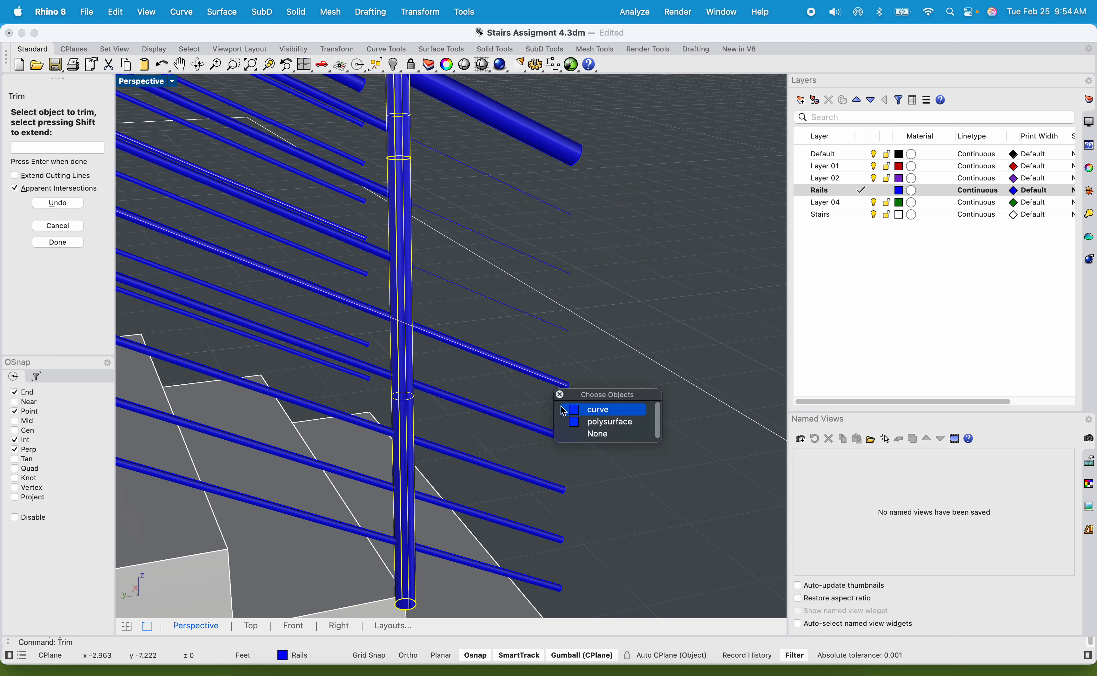
left_click(581, 422)
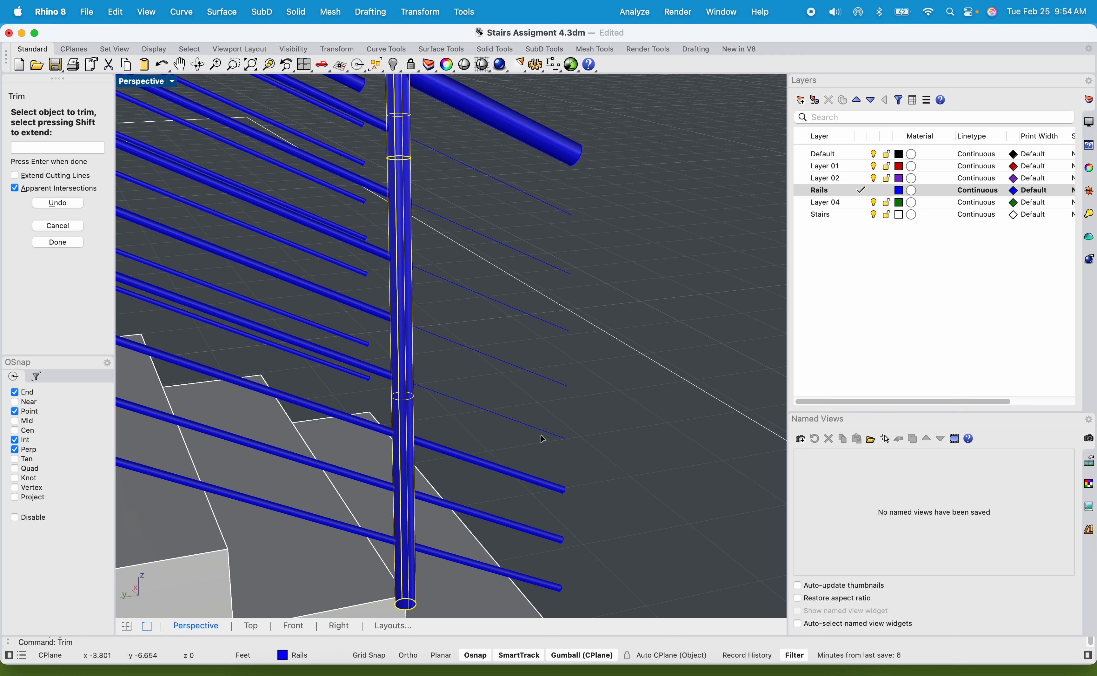
left_click(528, 488)
left_click(530, 534)
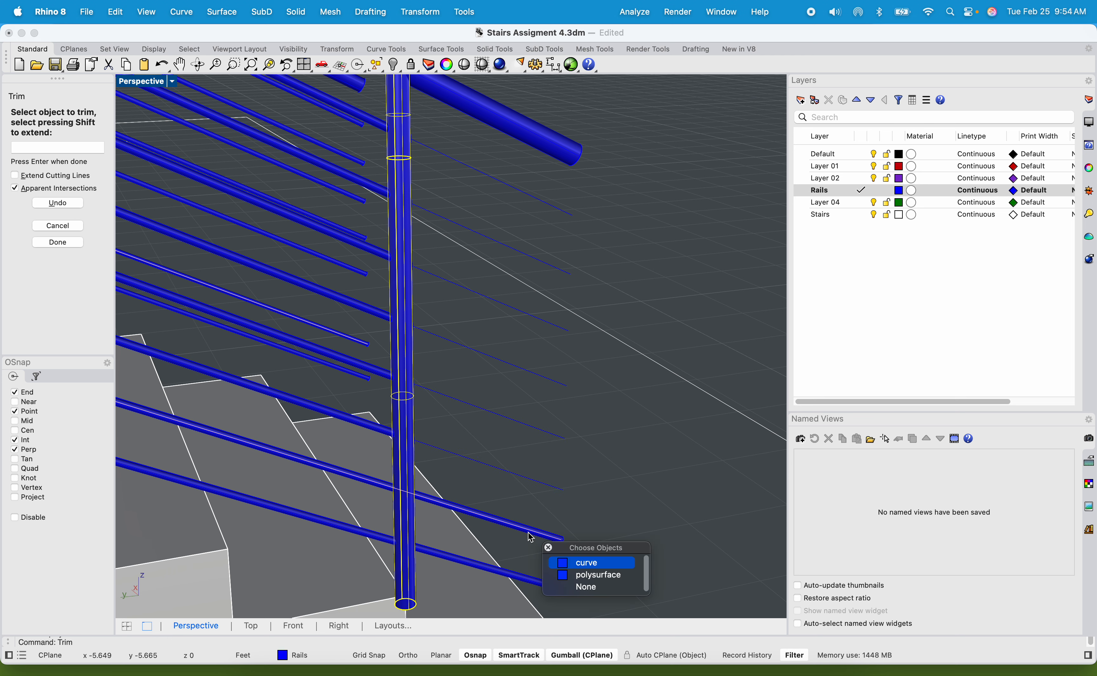
left_click(586, 575)
left_click(543, 587)
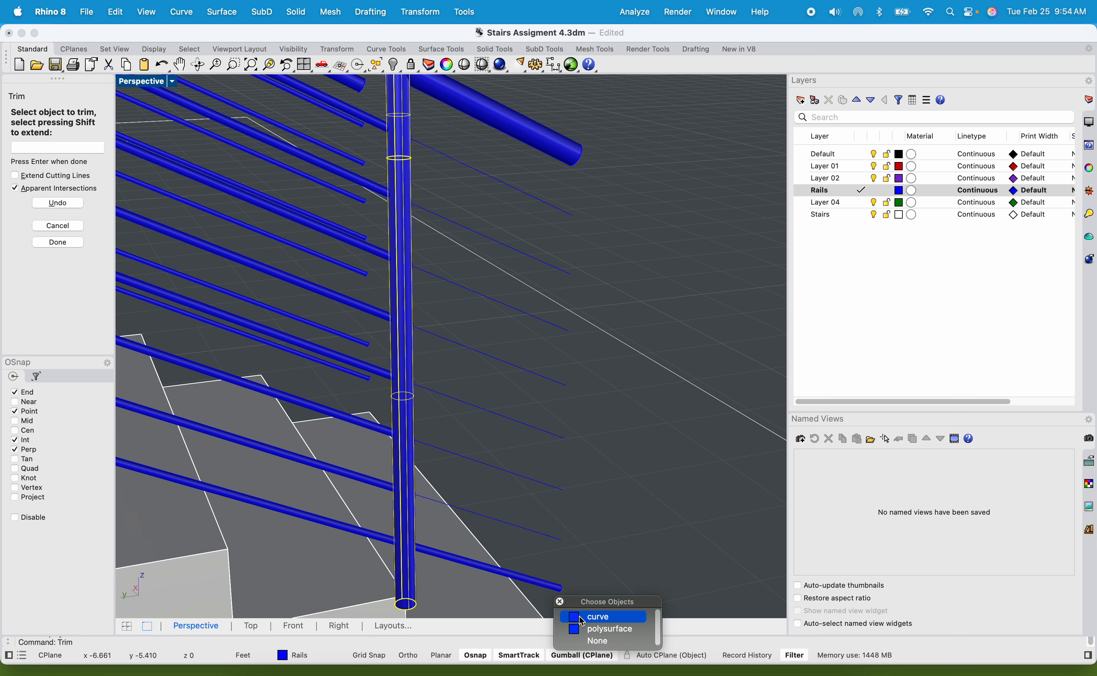
left_click(601, 628)
scroll(556, 478, "down", 10)
right_click_drag(558, 445, 467, 413)
right_click_drag(369, 397, 566, 395, "shift")
scroll(484, 373, "up", 10)
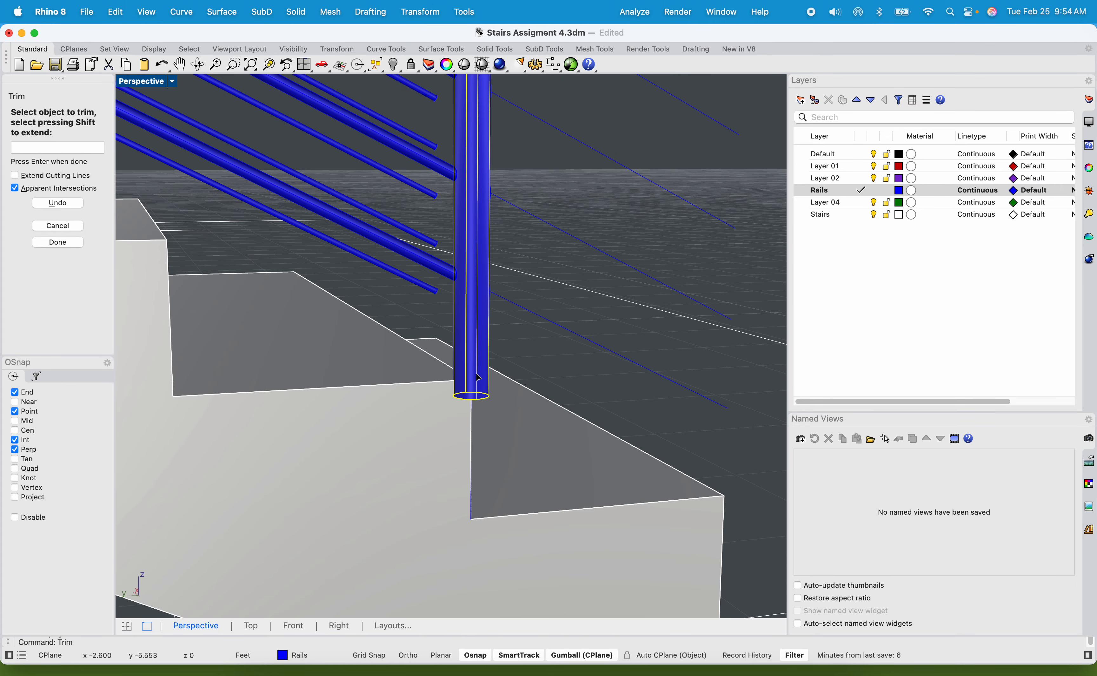
key("Return")
Copy the lowest post from the riser's bottom corner beneath it to the matching riser corner five steps up.
left_click(484, 377)
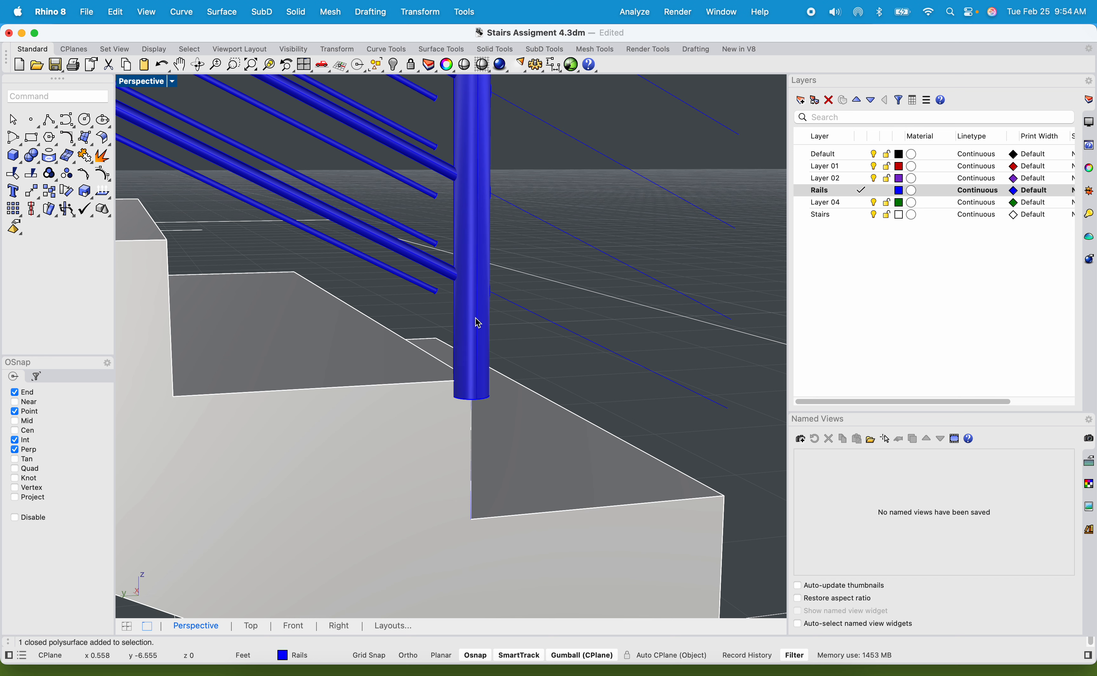
type("copy")
key("Return")
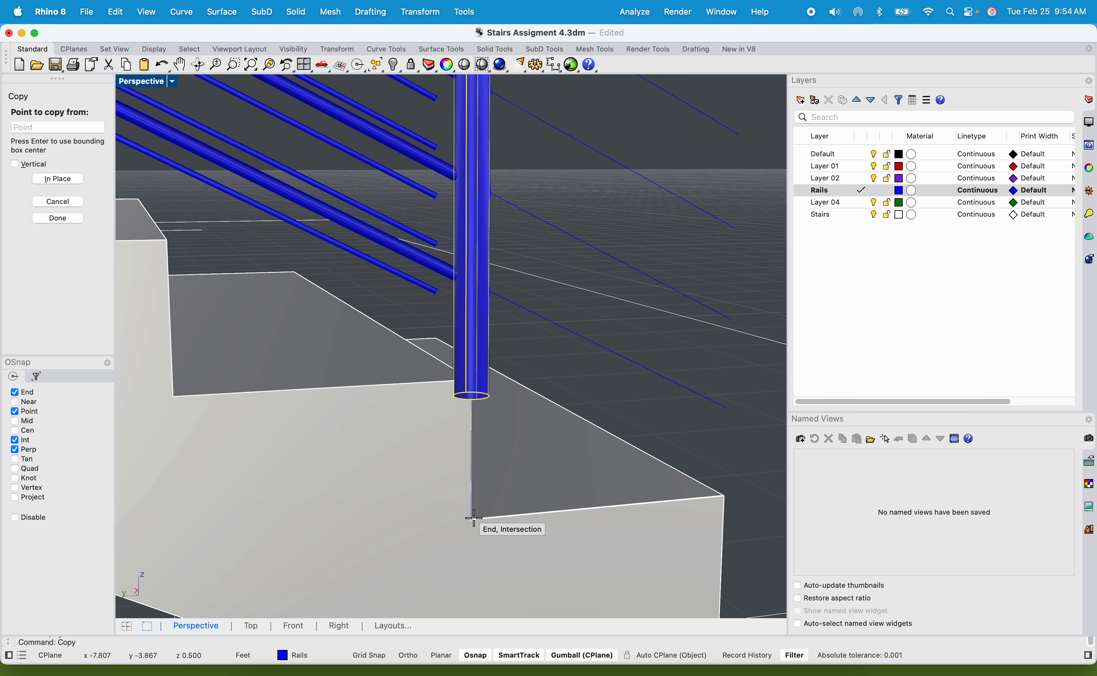
scroll(473, 516, "up", 5)
left_click(468, 496)
scroll(468, 496, "down", 5)
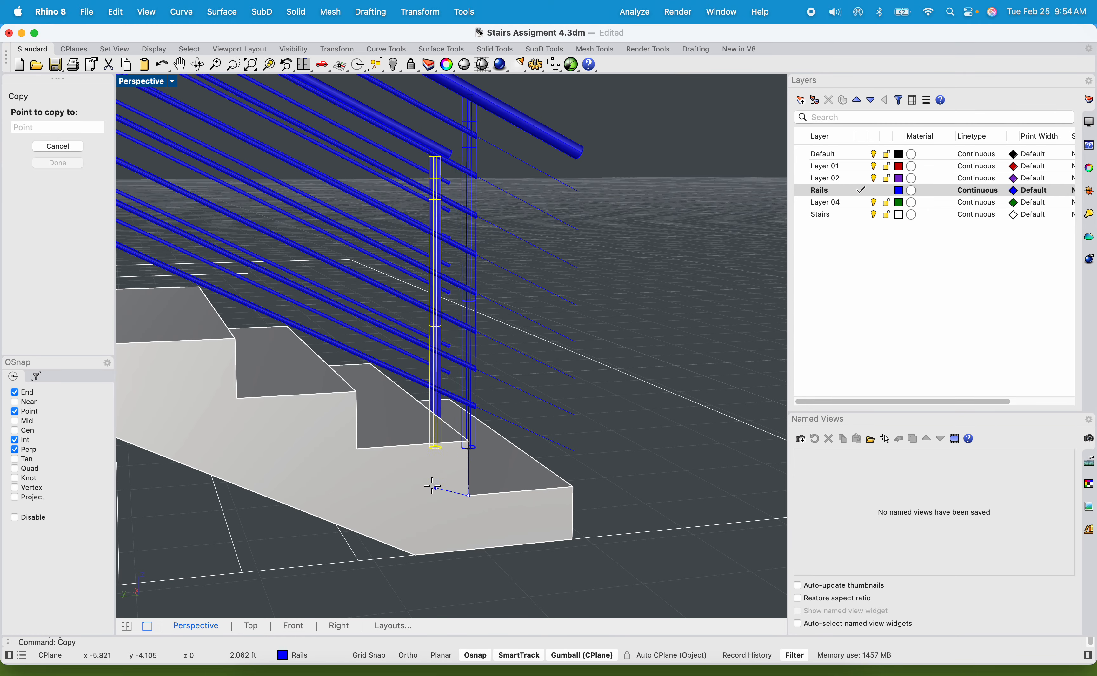
scroll(433, 482, "down", 5)
scroll(449, 486, "up", 4)
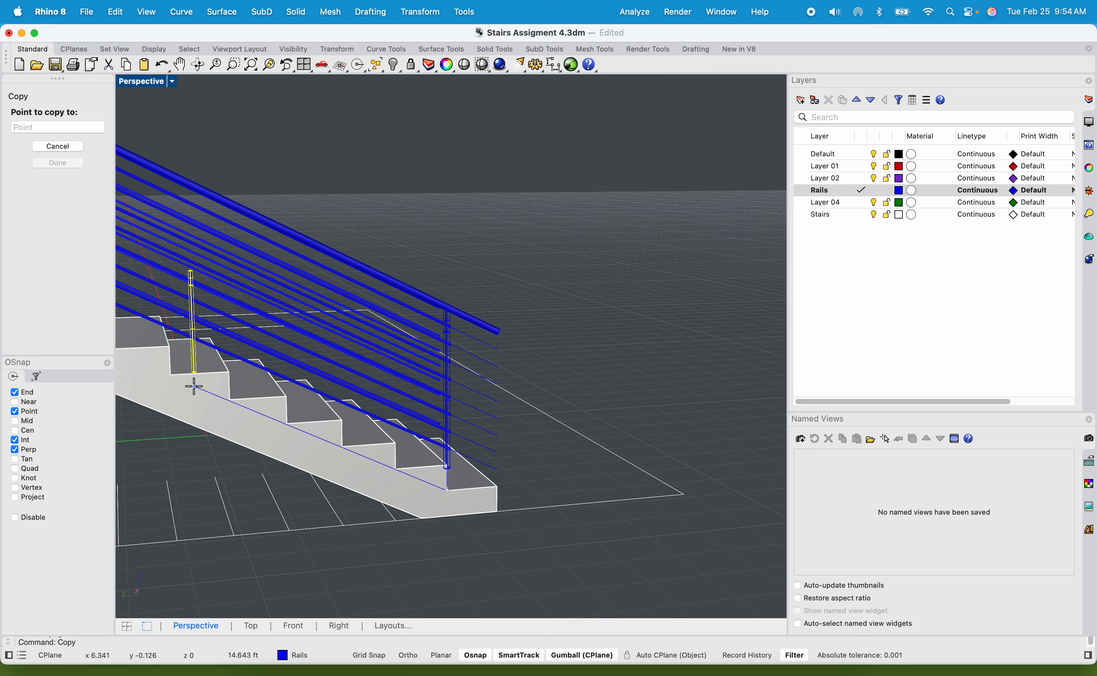
left_click(168, 373)
scroll(168, 373, "up", 10)
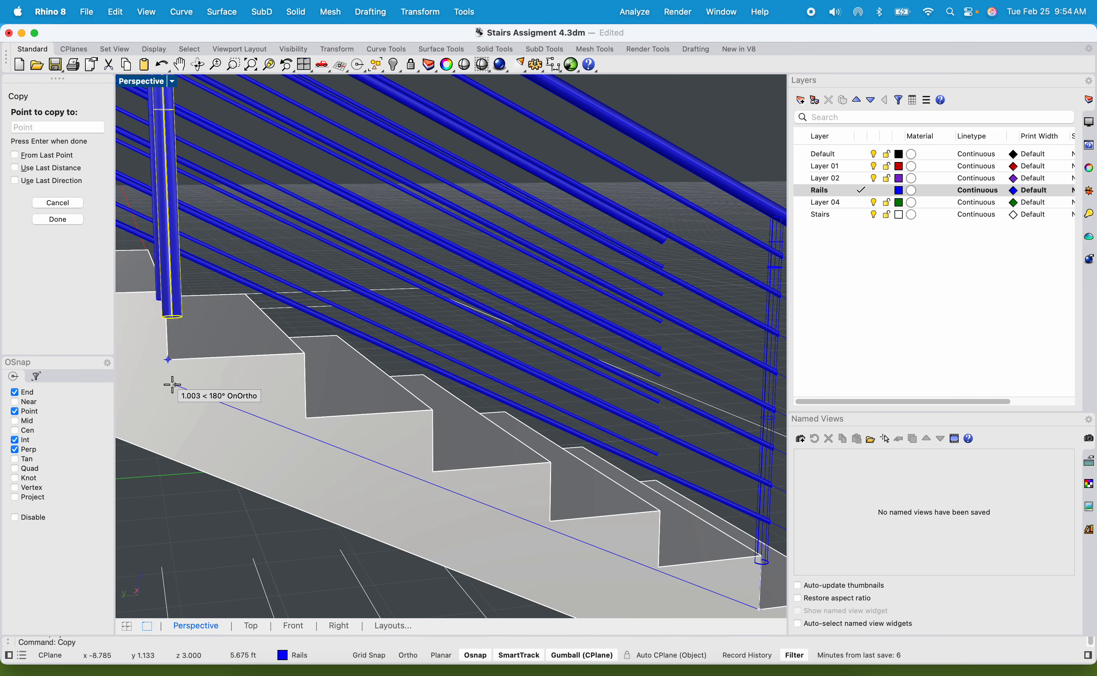
Continue copying the post onto riser corners farther up the flight towards the landing.
scroll(269, 321, "down", 5)
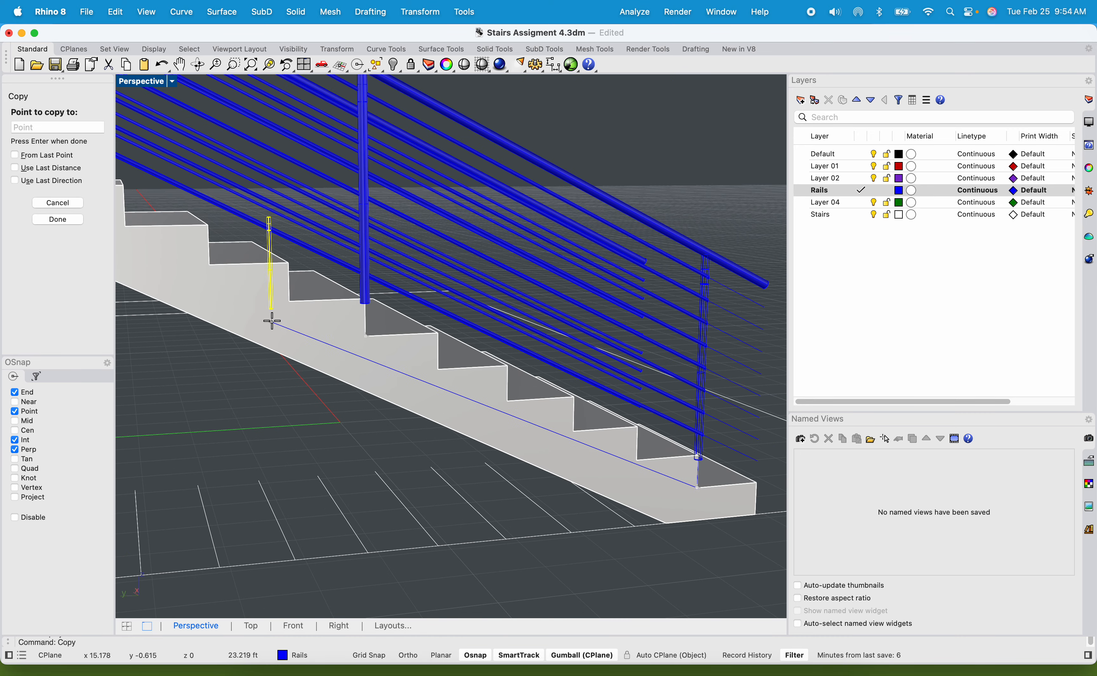
right_click_drag(141, 245, 307, 326, "shift")
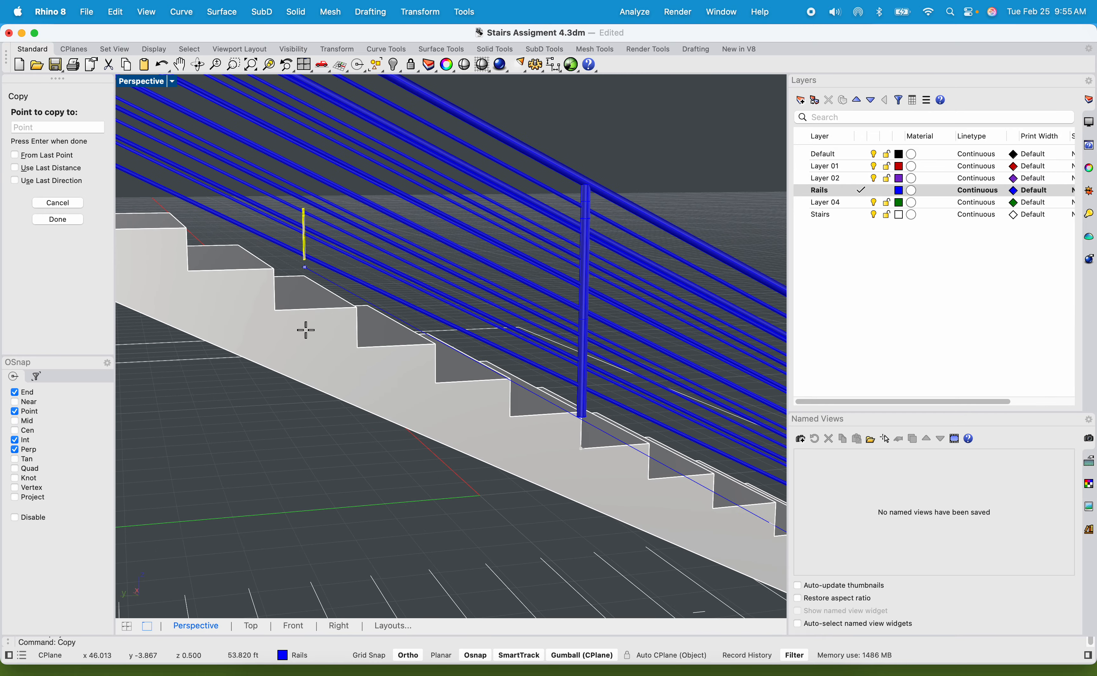
right_click_drag(191, 274, 336, 387, "shift")
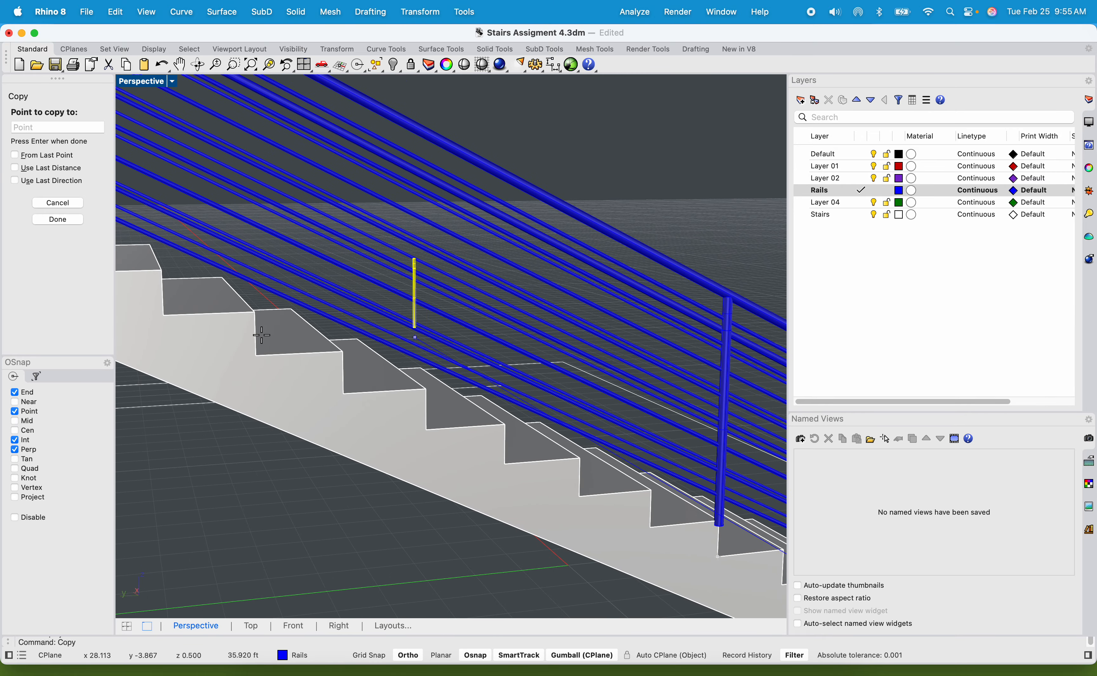
scroll(240, 374, "down", 3)
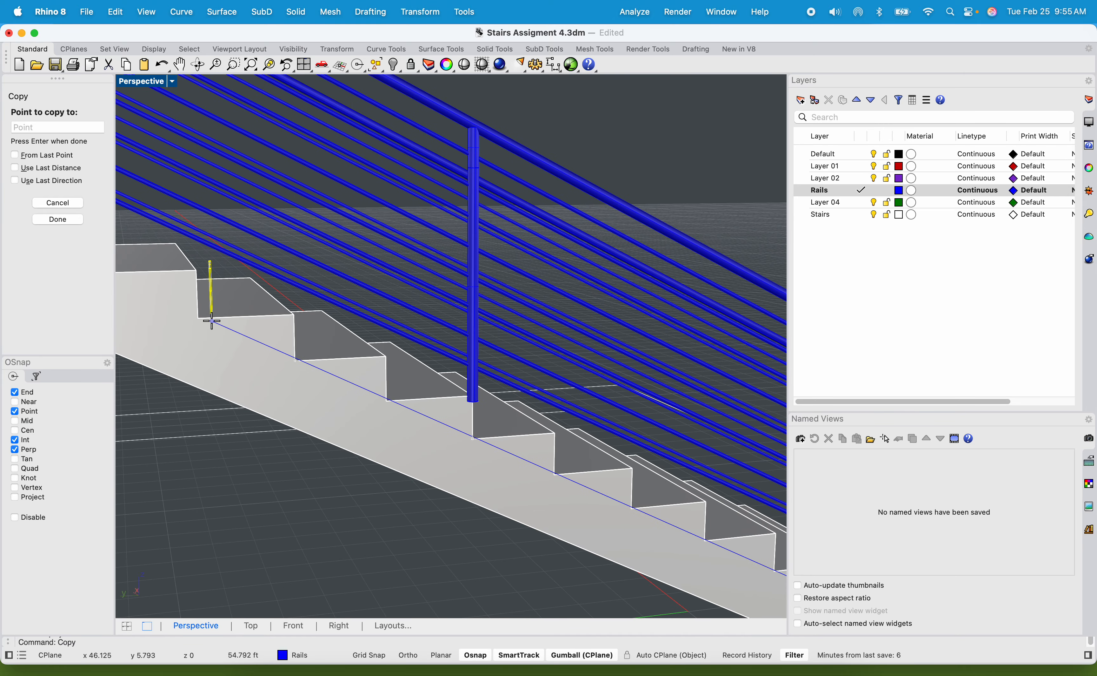
right_click_drag(208, 324, 301, 362, "shift")
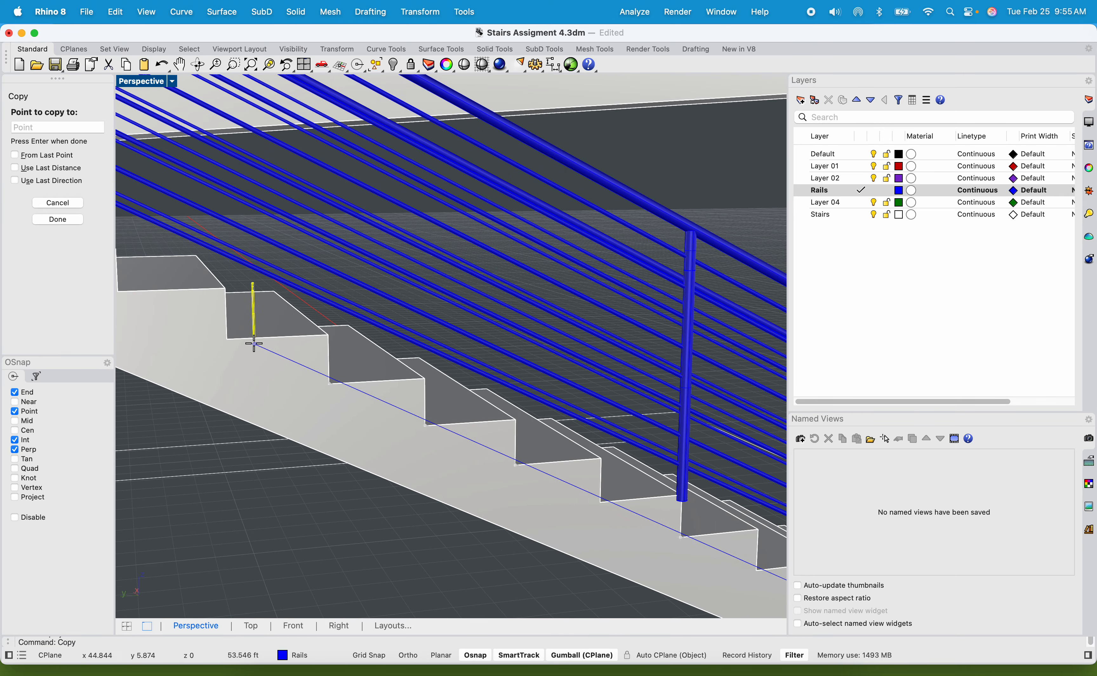
right_click_drag(228, 401, 375, 424)
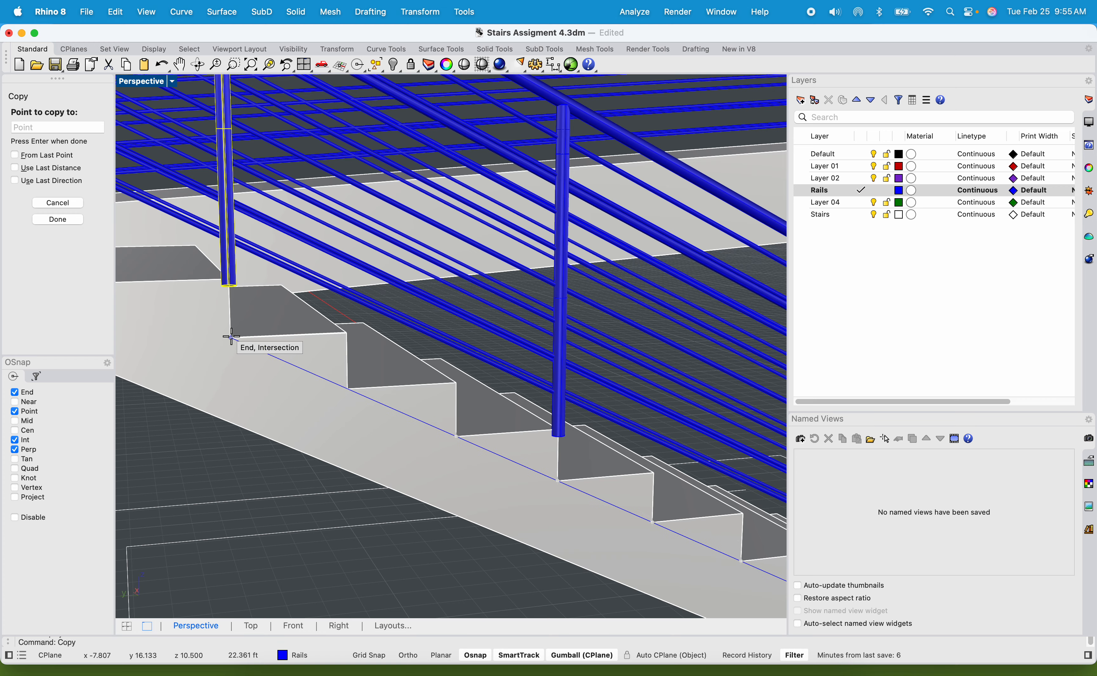
Place a copy of the post at the landing's corner where the flight meets it, and end the copying.
right_click_drag(230, 337, 516, 430, "shift")
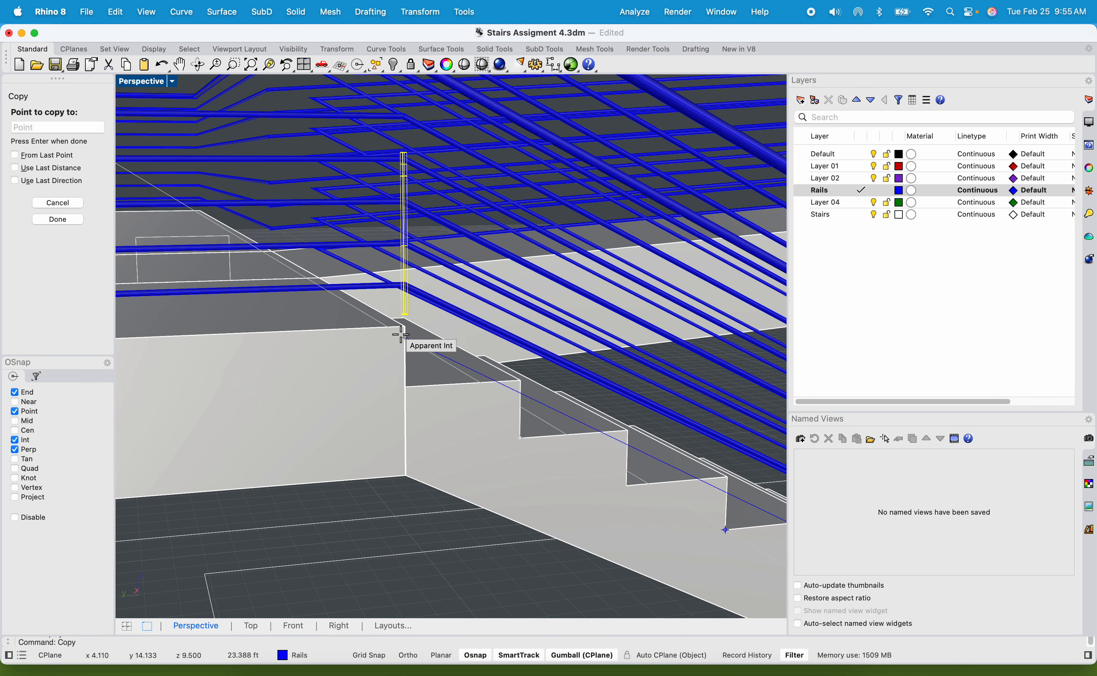
scroll(398, 352, "down", 6)
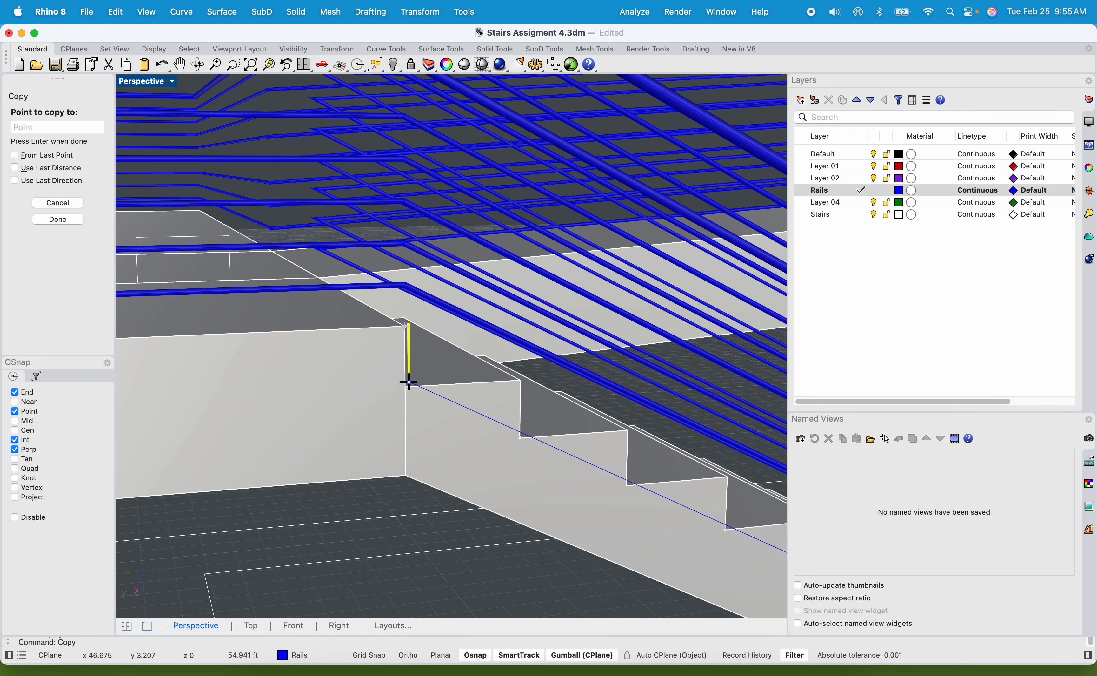
scroll(363, 385, "up", 5)
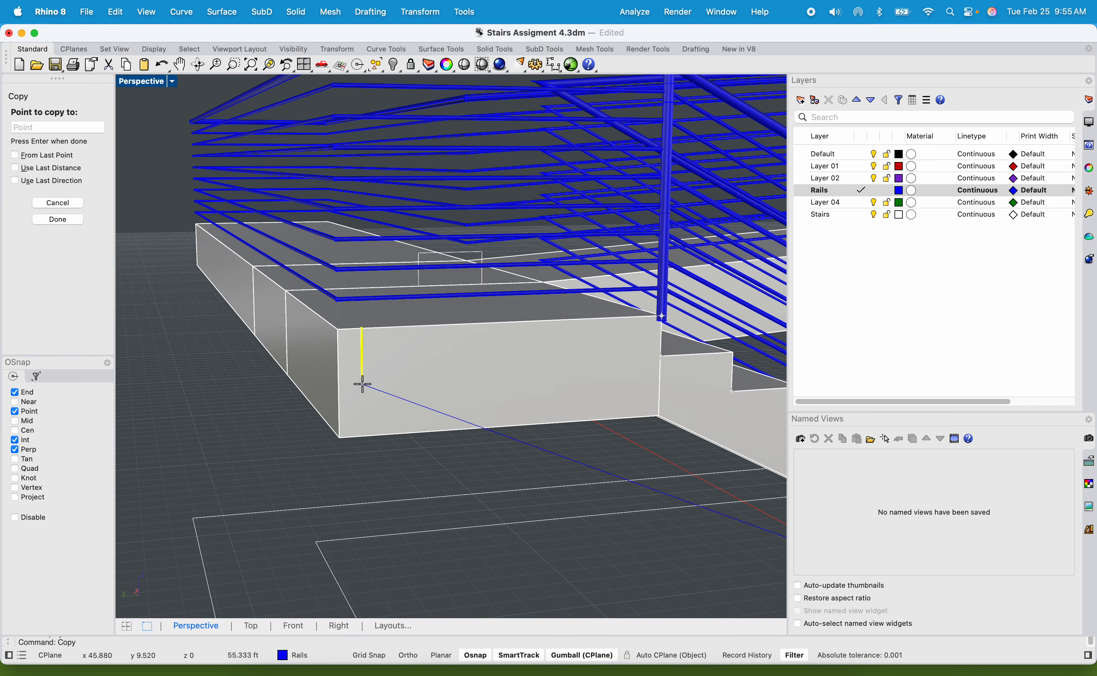
key("Escape")
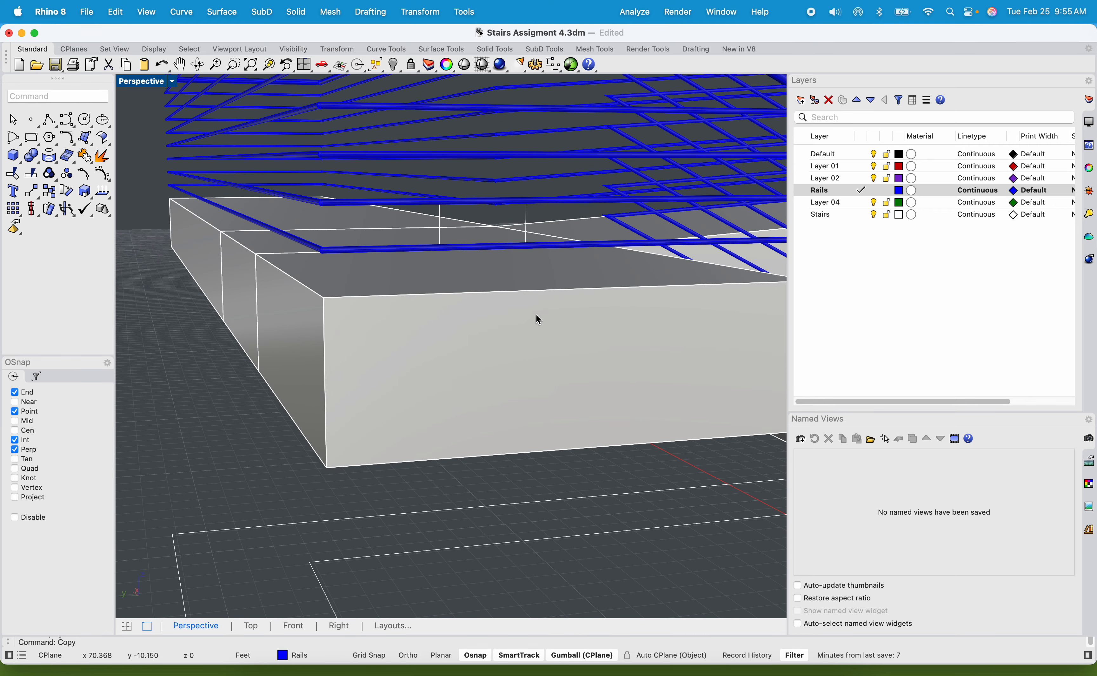
Start copying the post at the landing's flight corner, switch the viewport to Ghosted display, and use the slab corner at its base as copy point.
right_click_drag(539, 319, 537, 360)
left_click(511, 403)
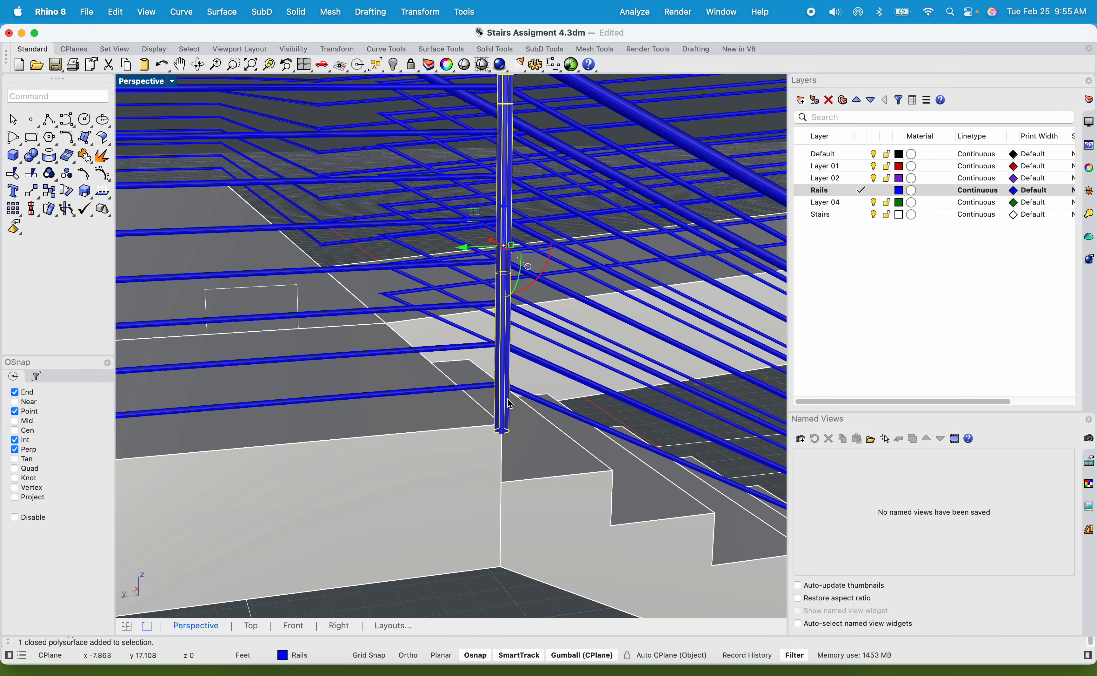
key("Return")
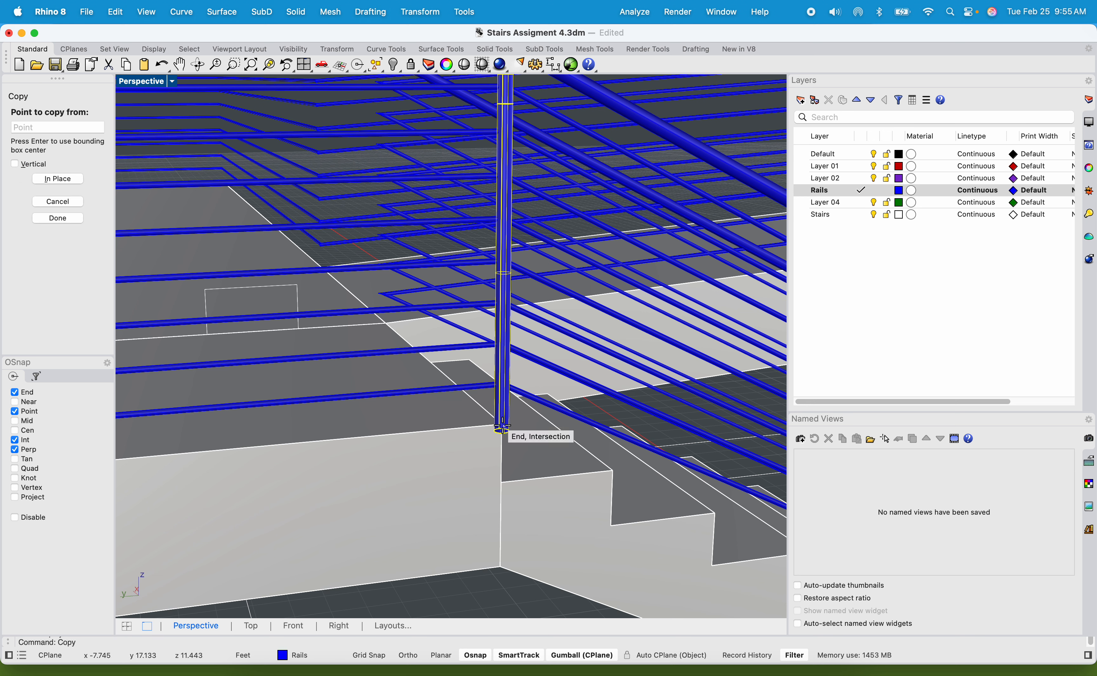
scroll(502, 425, "up", 10)
scroll(496, 423, "down", 5)
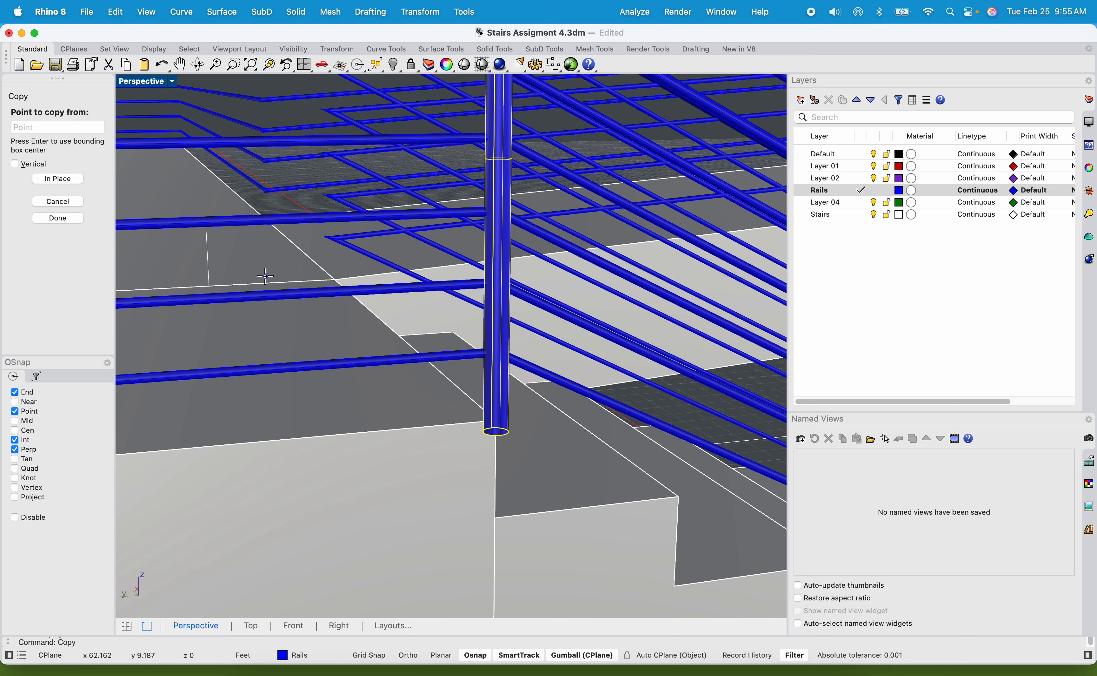
left_click(156, 83)
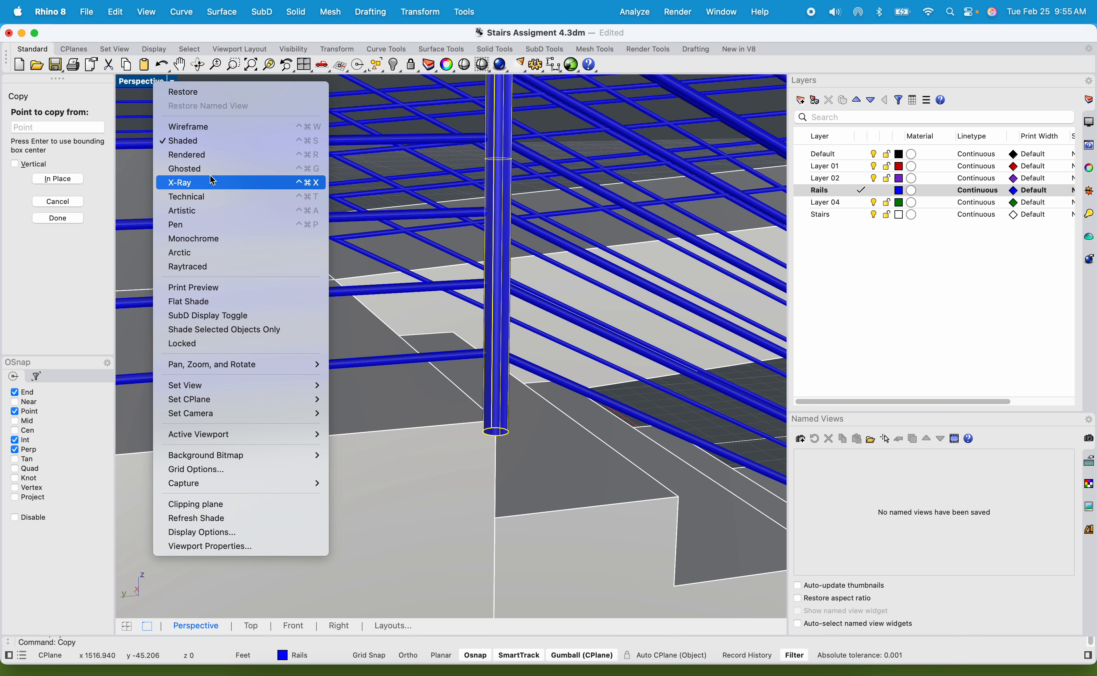
left_click(243, 168)
scroll(496, 420, "up", 6)
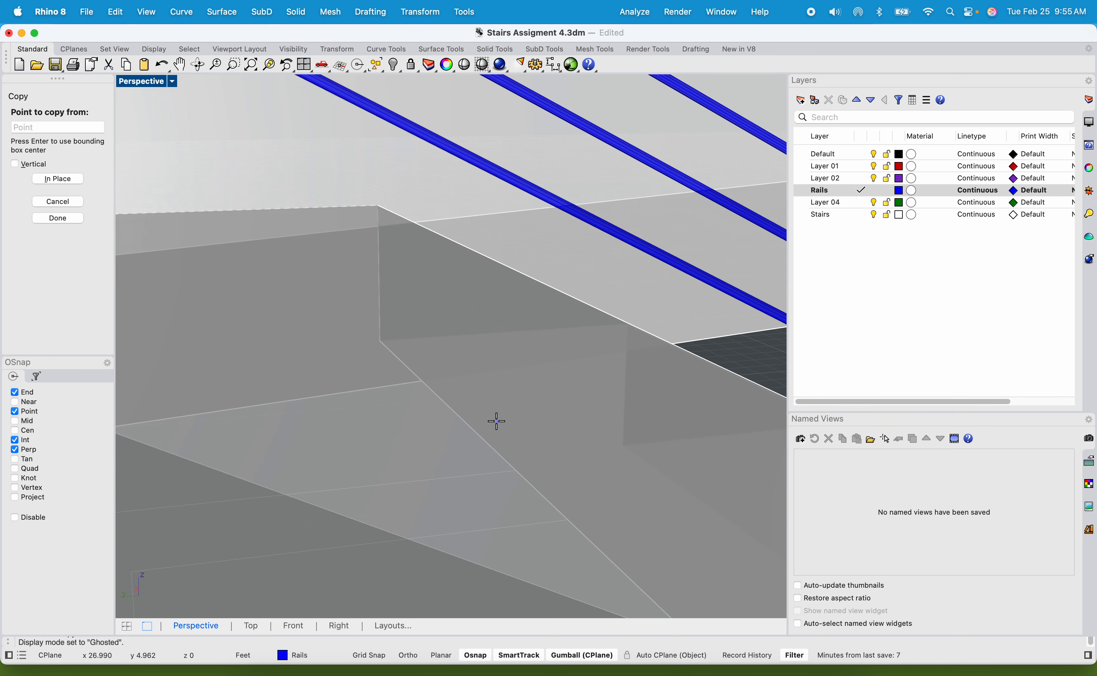
scroll(493, 419, "down", 3)
left_click(467, 428)
Place copies of the post at the landing's outer corner and at the next two slab joints along its long outer edge.
scroll(467, 428, "down", 6)
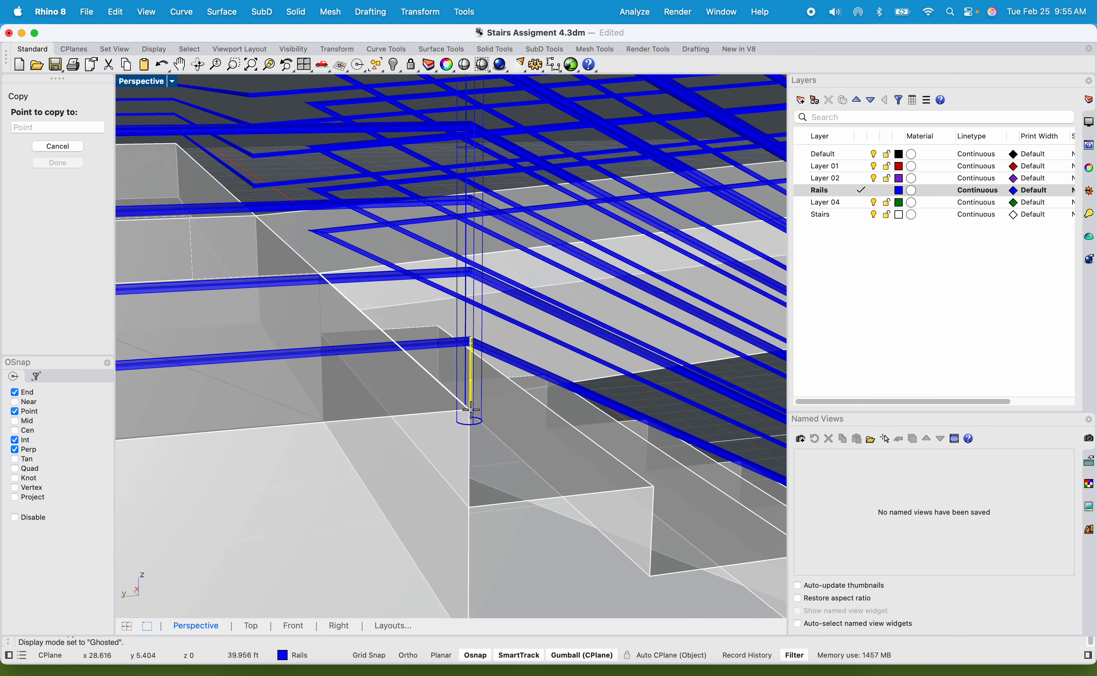
scroll(237, 436, "up", 4)
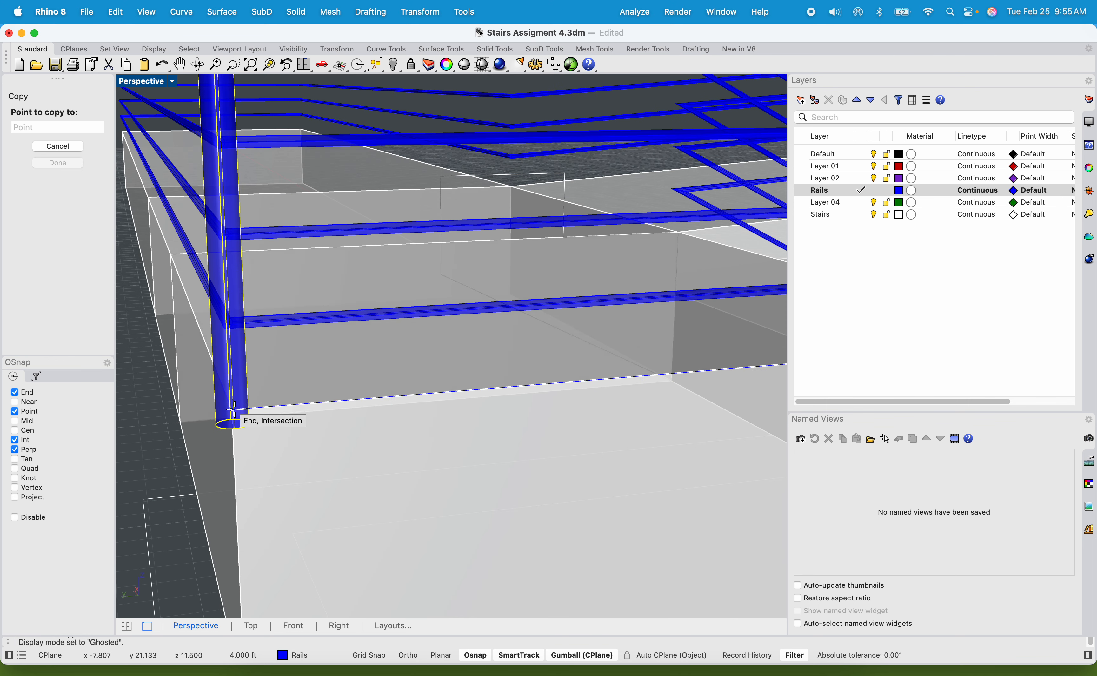
left_click(239, 416)
scroll(237, 416, "down", 5)
right_click_drag(233, 416, 251, 444, "shift")
right_click_drag(251, 443, 326, 441)
left_click(525, 402)
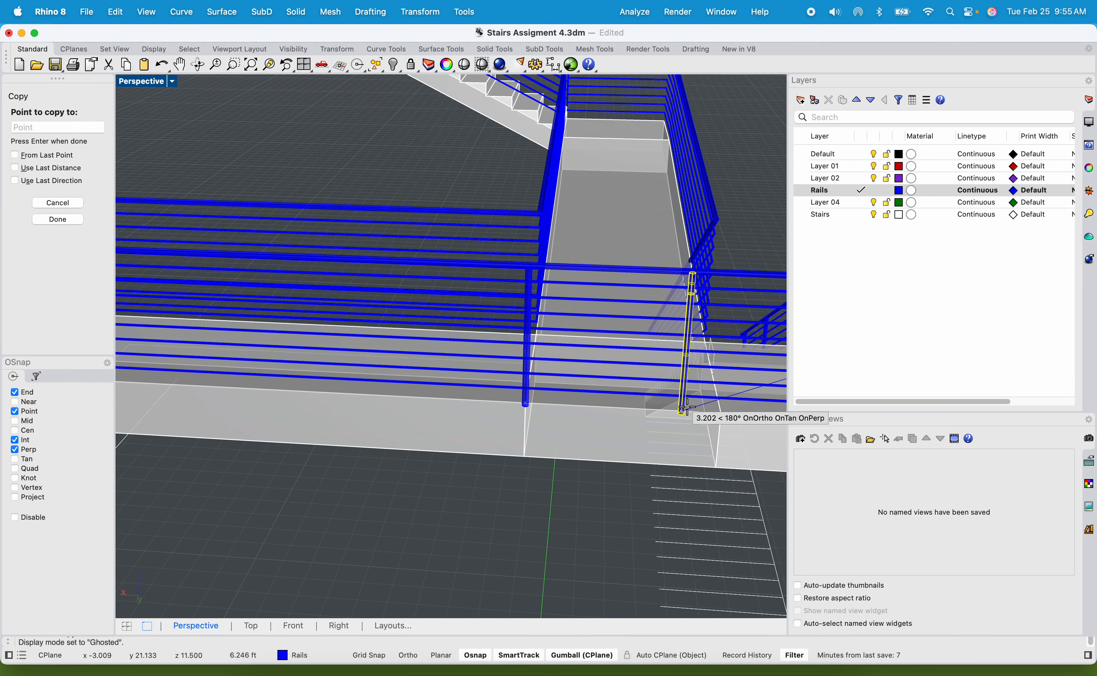
left_click(721, 413)
Place post copies at both corners of the landing's far end and along its inner edge, and end the copying.
right_click_drag(425, 420, 363, 409)
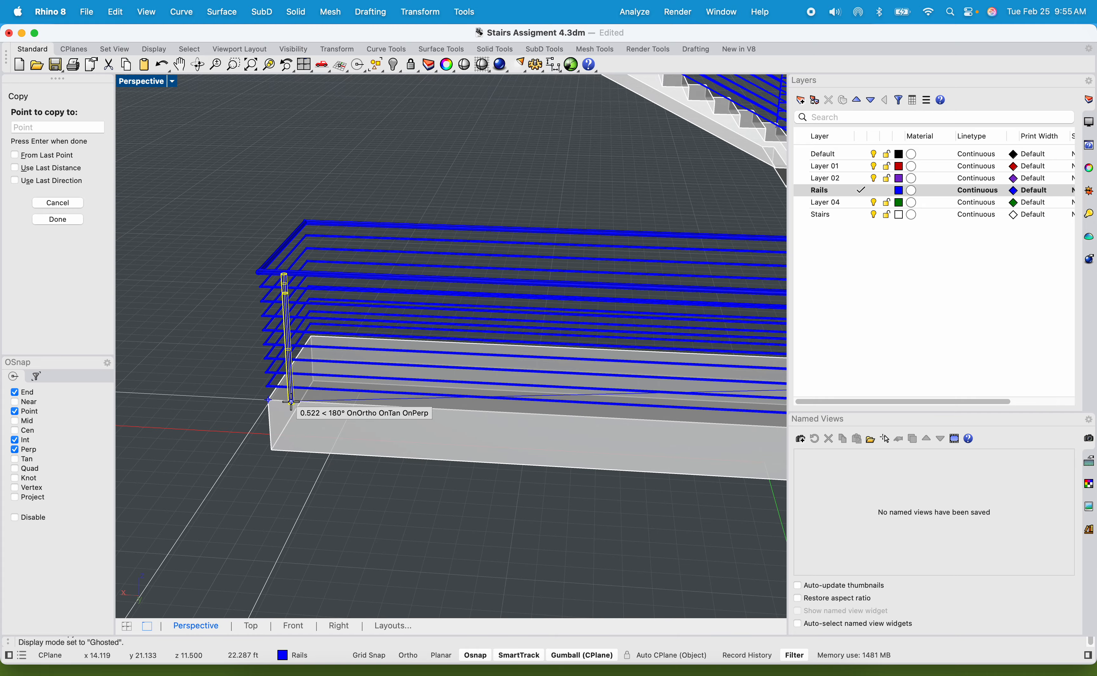
left_click(320, 404)
right_click_drag(309, 424, 497, 375)
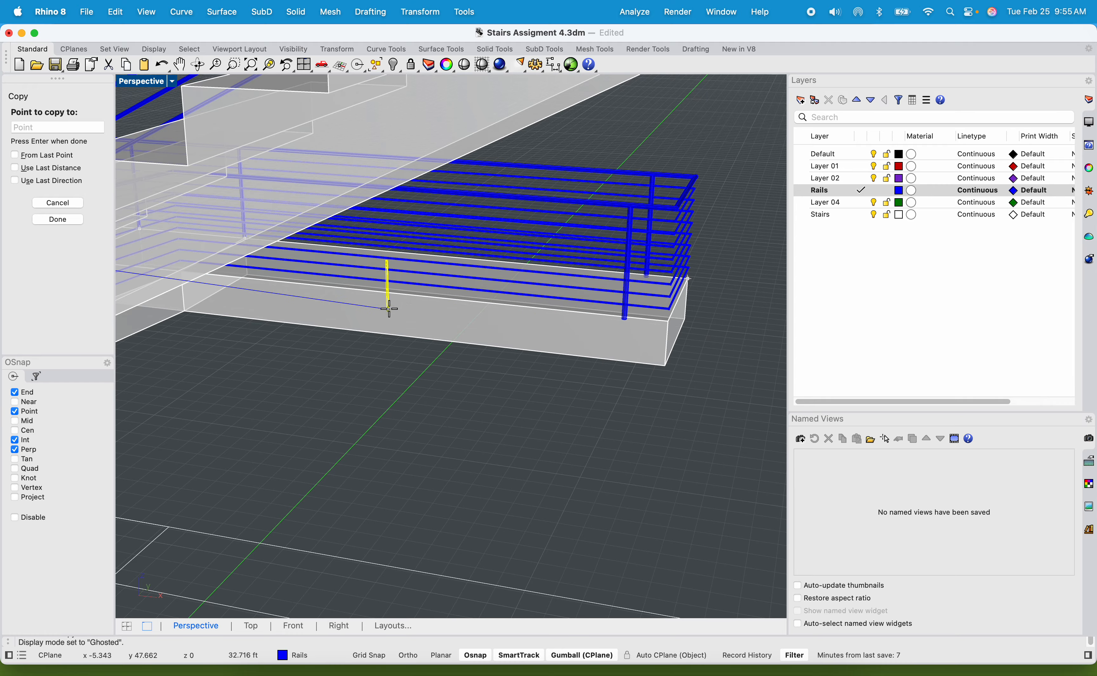
left_click(382, 291)
scroll(419, 296, "down", 4)
mouse_move(431, 296)
right_mouse_down()
mouse_move(382, 313)
mouse_move(527, 324)
mouse_move(424, 285)
right_mouse_up()
key("Return")
Set the perspective viewport back to Shaded display and review the whole staircase with its railings.
scroll(500, 312, "down", 8)
scroll(425, 284, "up", 3)
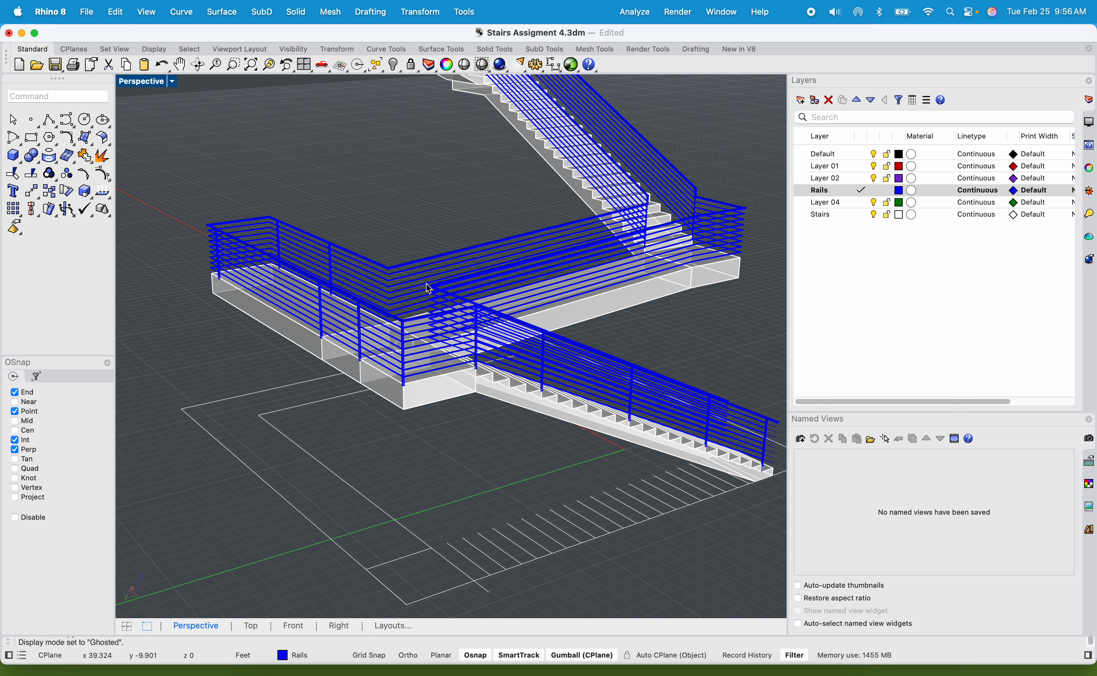
scroll(397, 212, "up", 3)
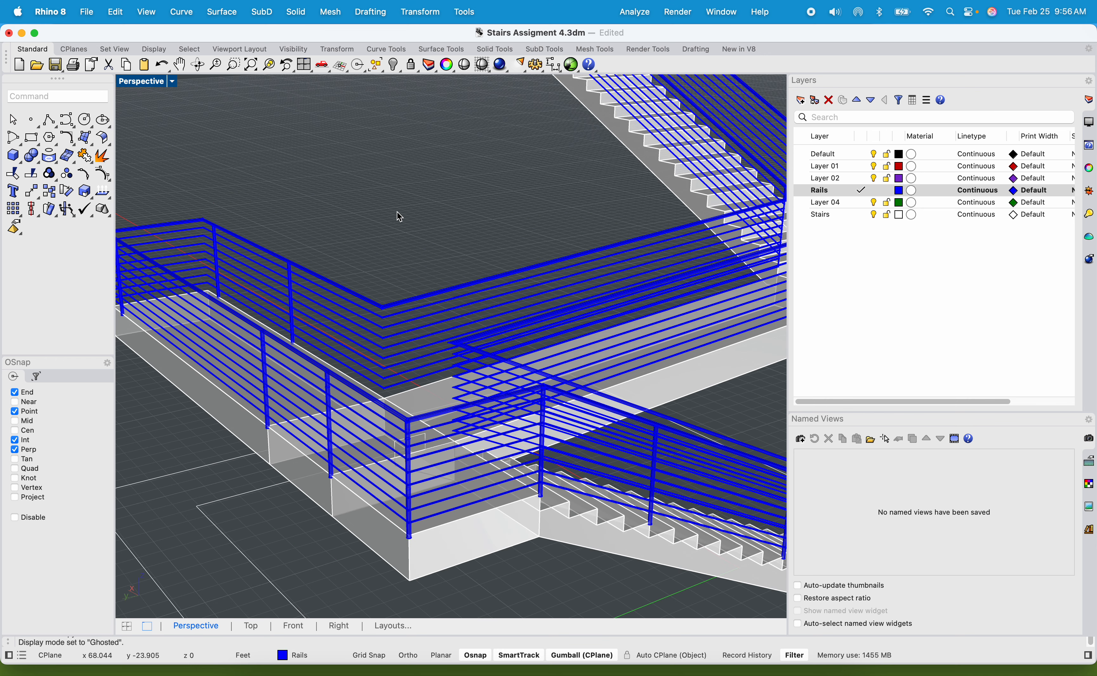
scroll(400, 217, "down", 3)
left_click(160, 85)
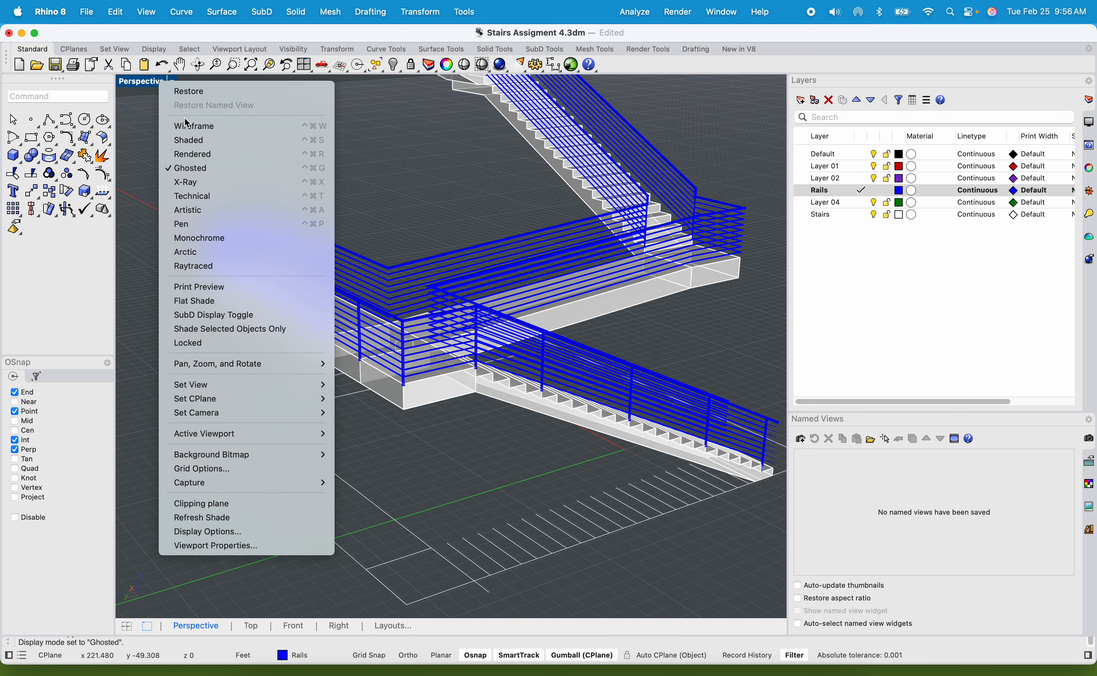
left_click(233, 140)
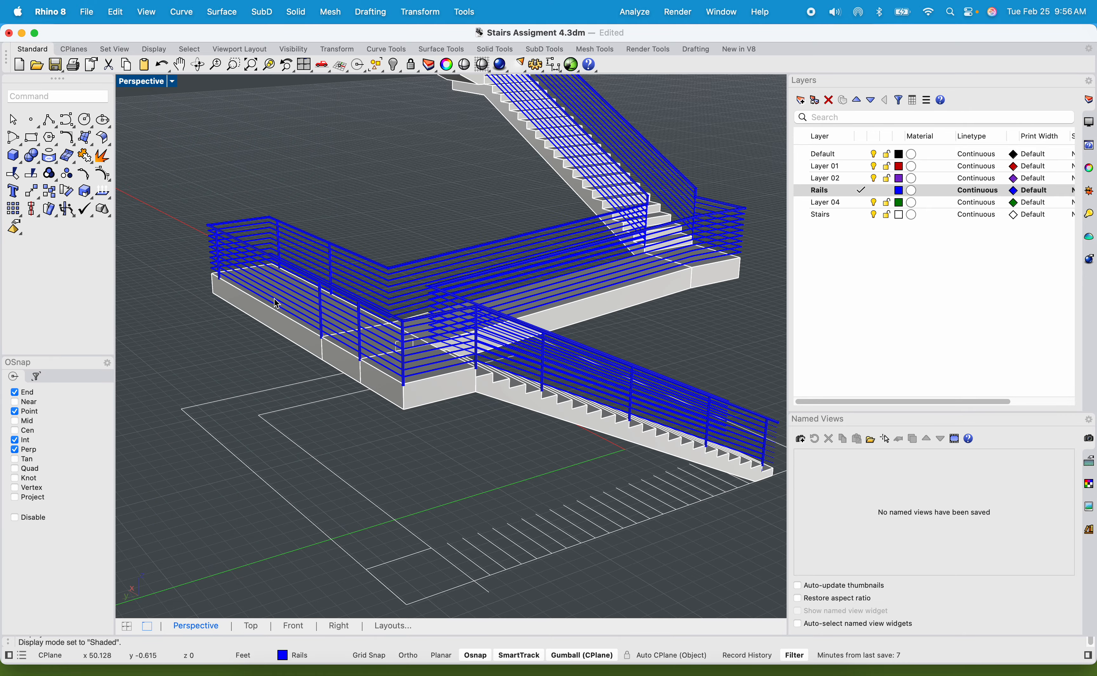
right_click_drag(504, 301, 429, 335)
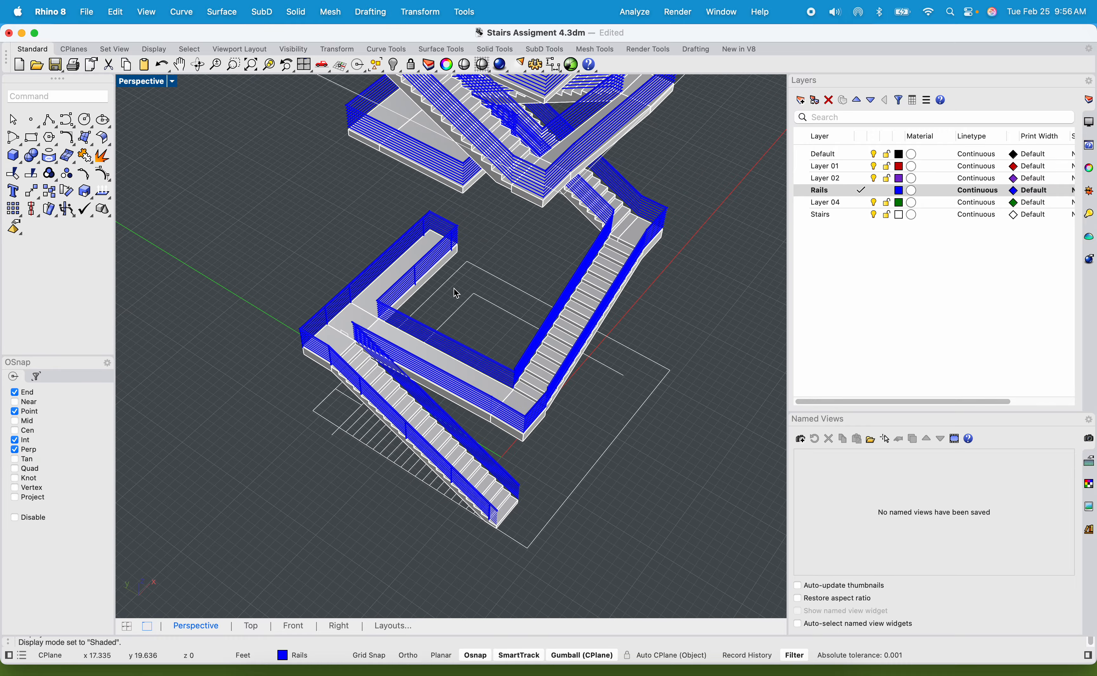
right_click_drag(456, 293, 442, 371)
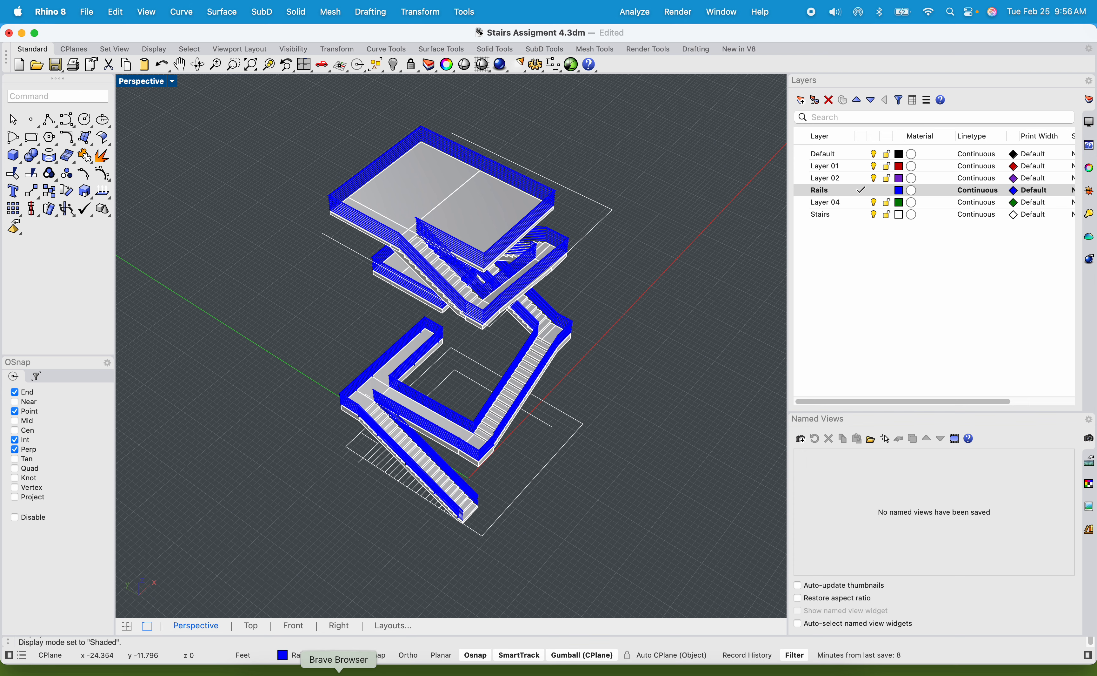
Switch to the Miro class board and open the shared Google Drive folder from its link in the Brave browser.
left_click(316, 672)
scroll(433, 435, "down", 6)
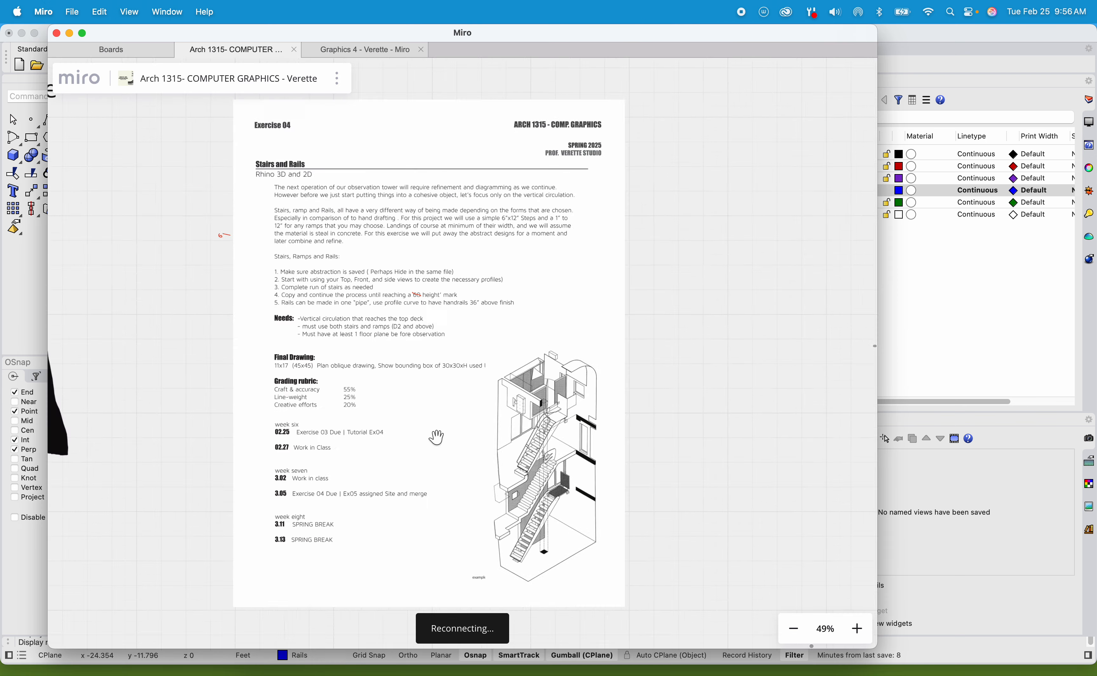
scroll(507, 349, "up", 10)
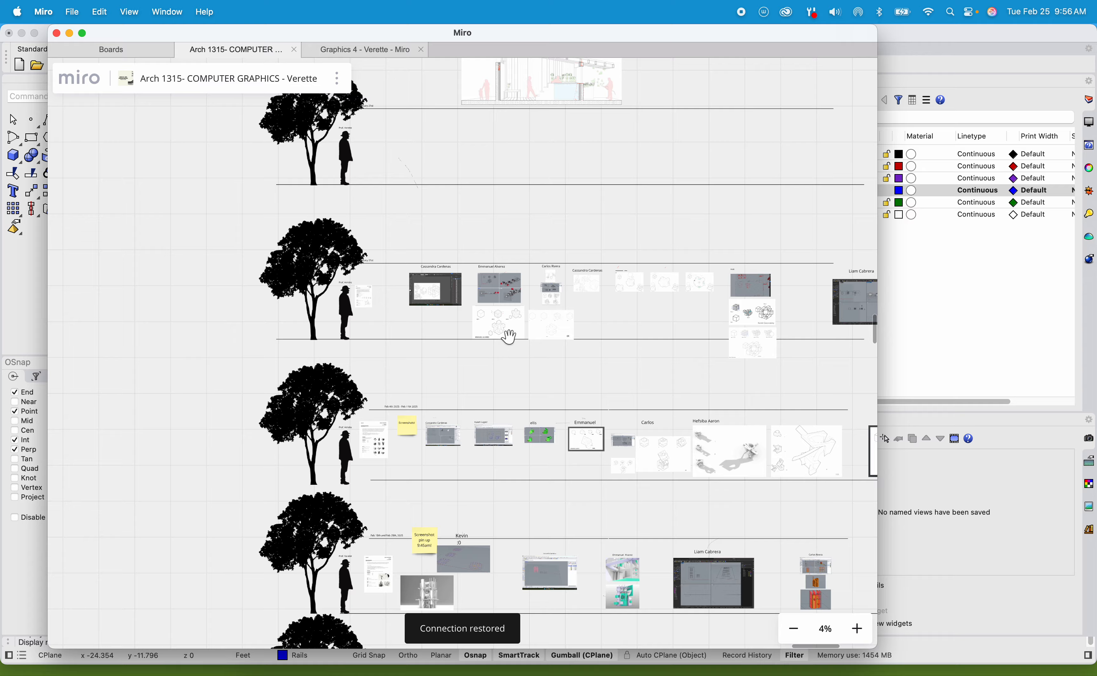
scroll(489, 273, "up", 5)
right_click_drag(489, 253, 701, 384)
right_click_drag(446, 226, 578, 296)
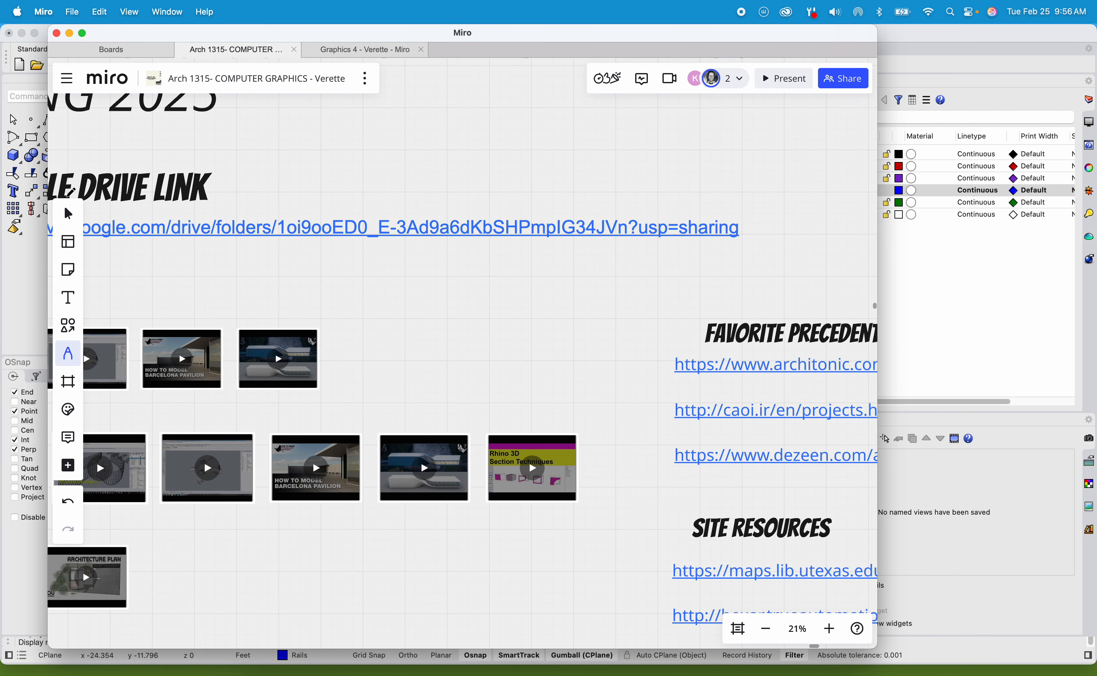
left_click(69, 213)
left_click(179, 230)
left_click(183, 260)
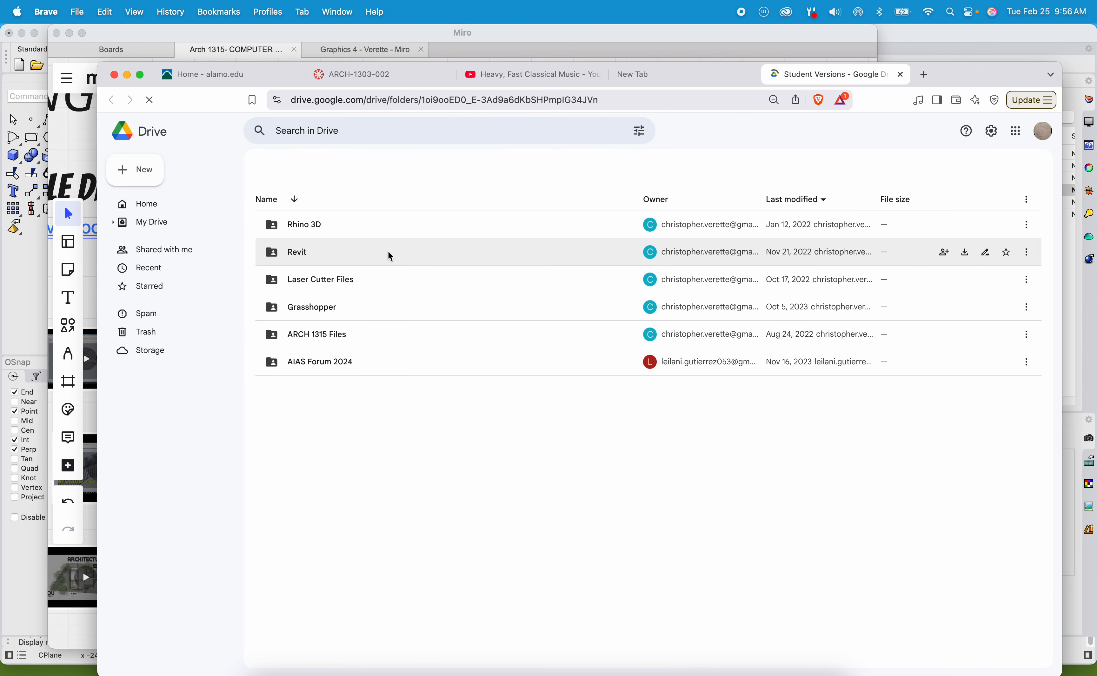
Open the Grasshopper folder and download militaryprojection (1).ghx to the Desktop.
double_click(307, 336)
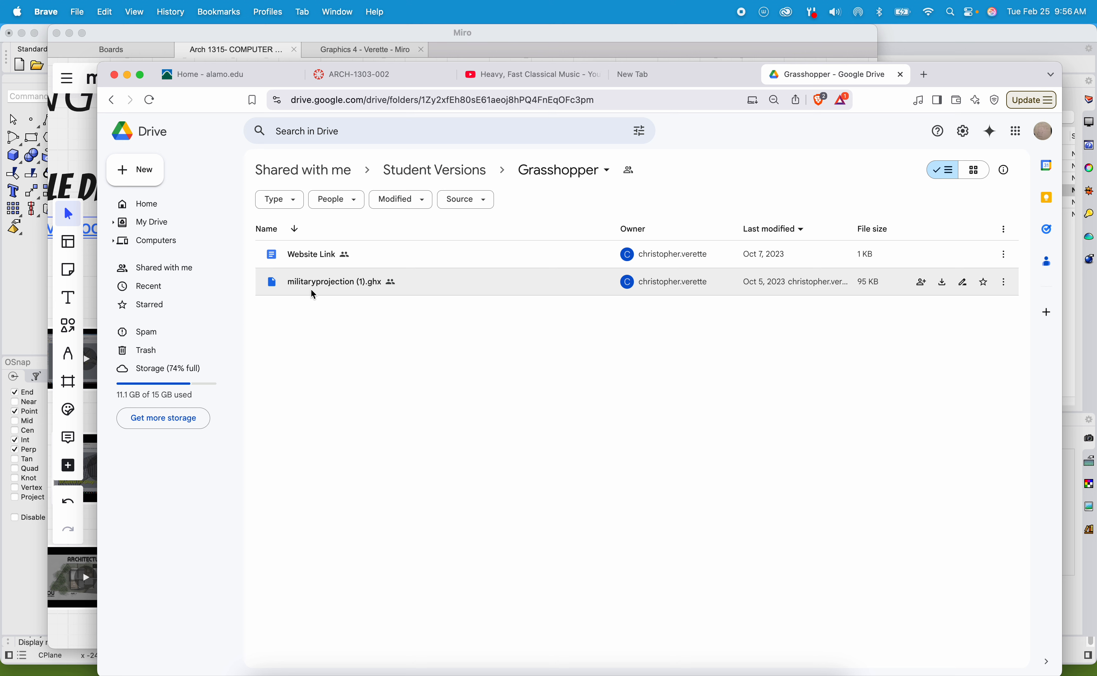
right_click(359, 284)
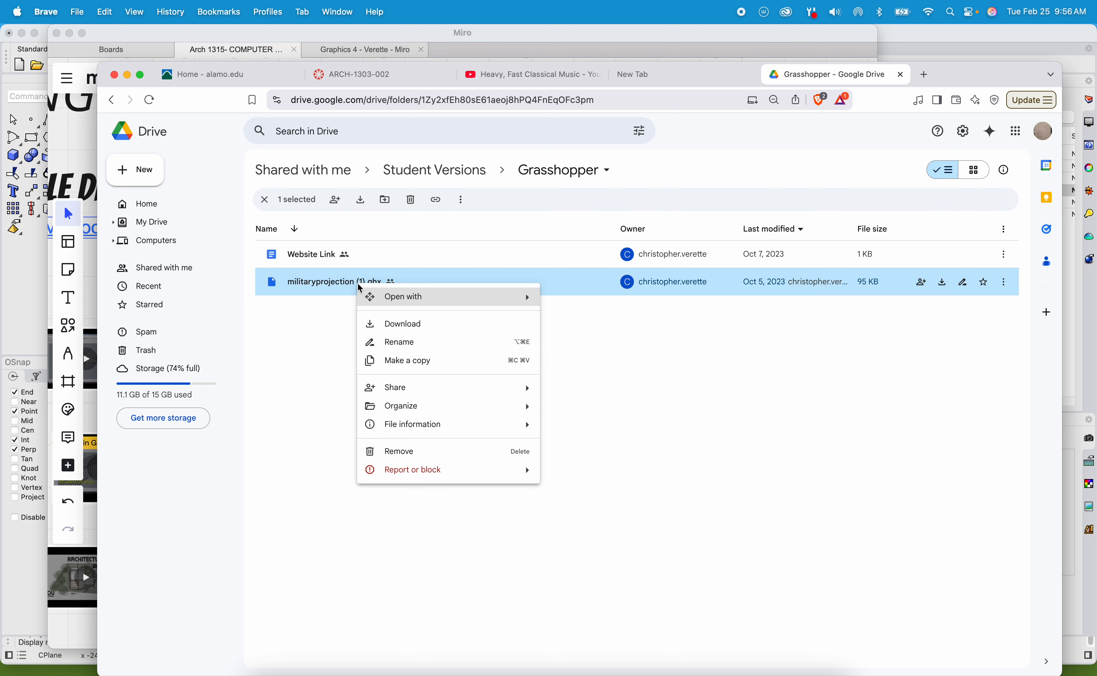
left_click(402, 325)
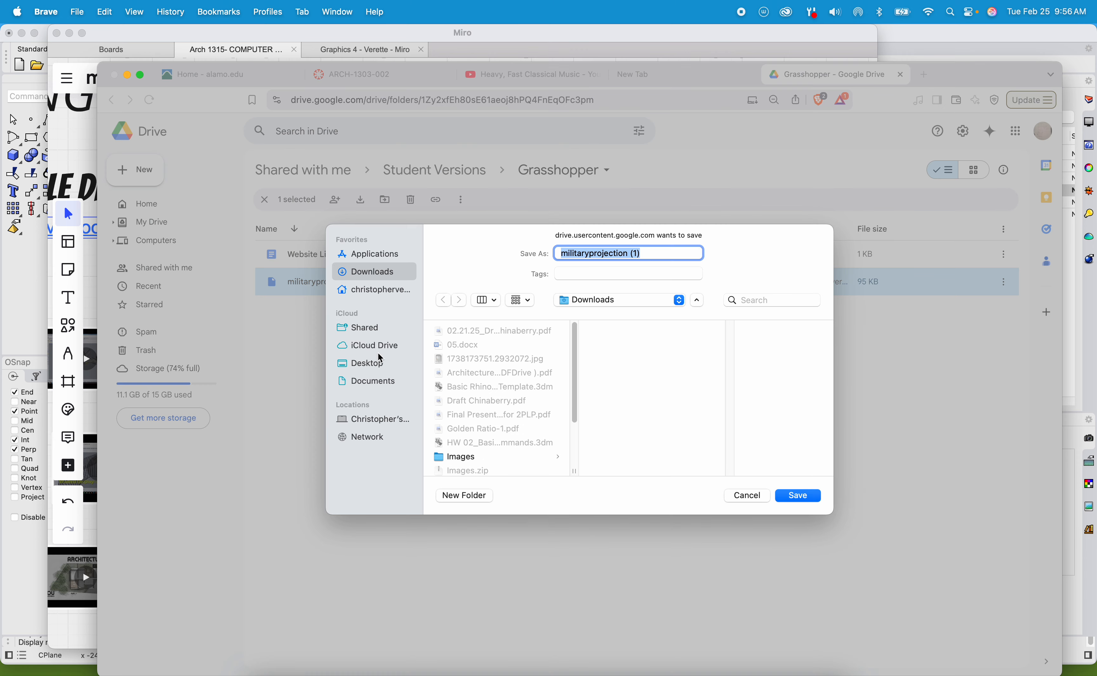
left_click(380, 367)
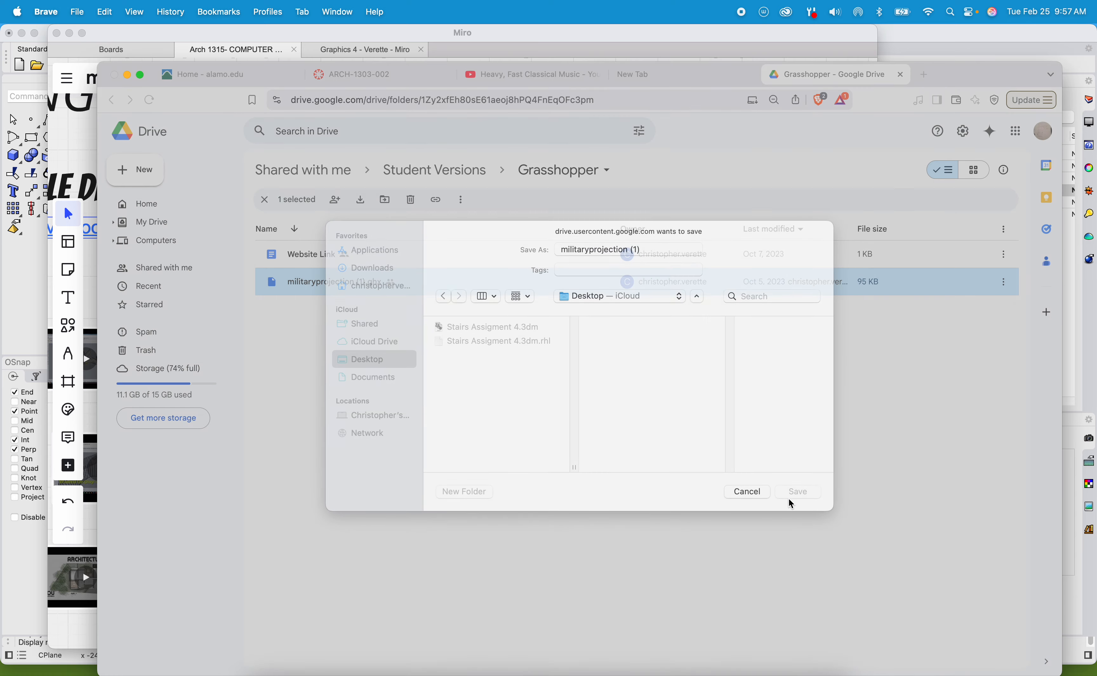
left_click(792, 496)
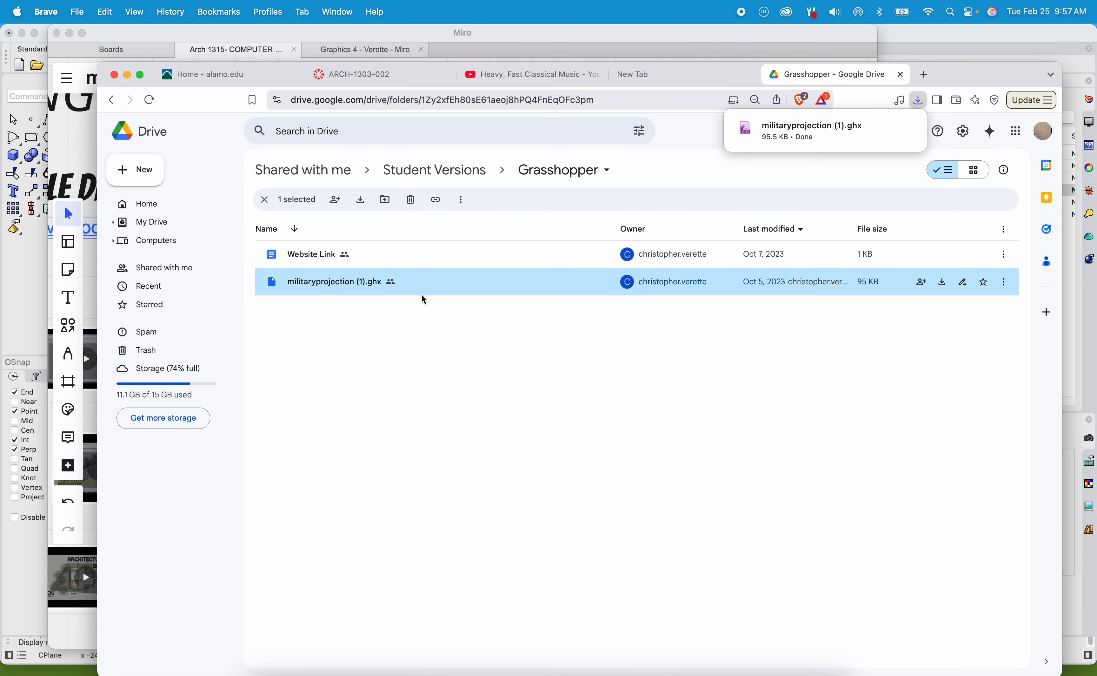